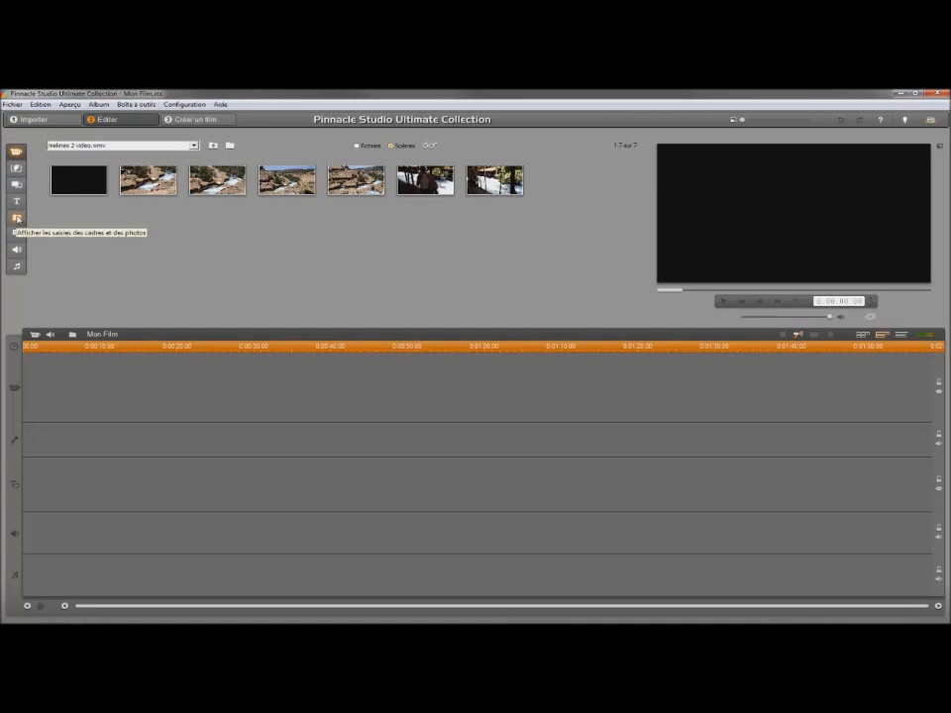
# - Load the photos from the folder "photo tuto pinnacle 15" on Disque local D into the photo album
pyautogui.click(16, 217)
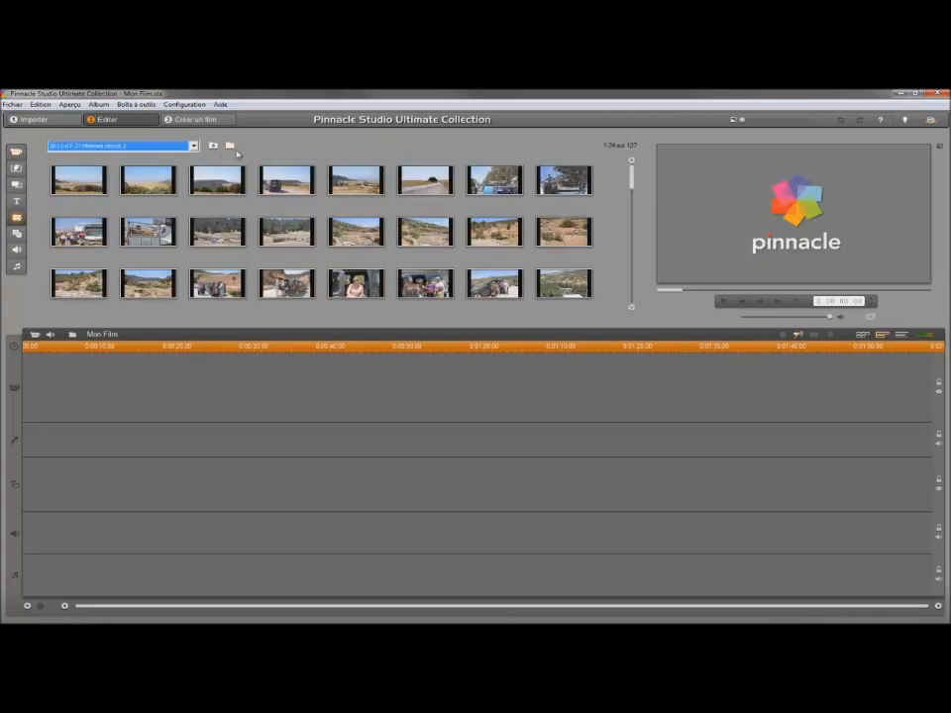
pyautogui.click(230, 147)
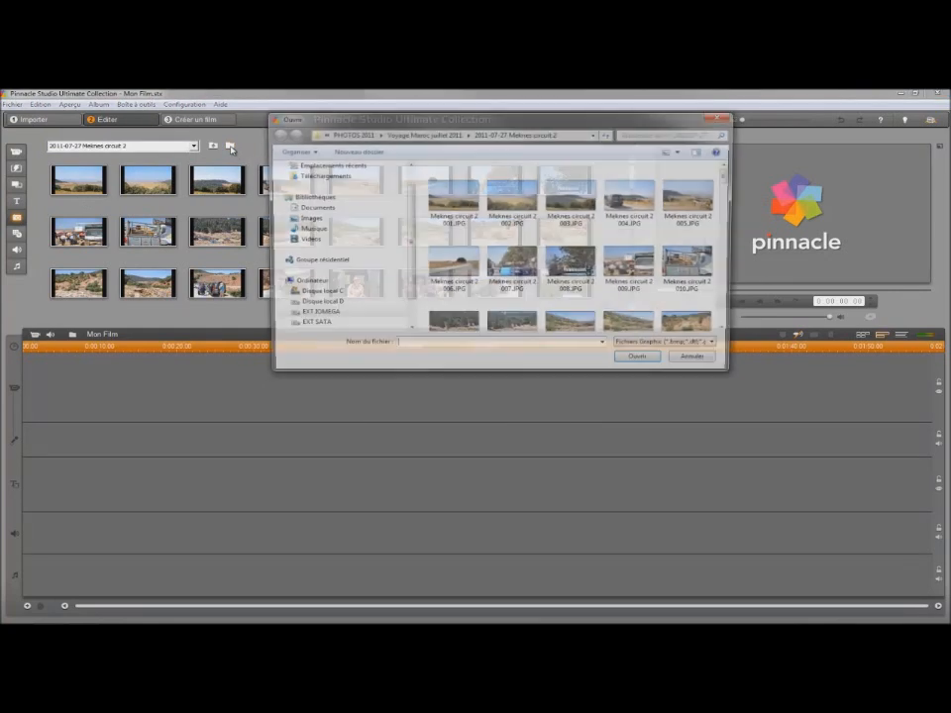
pyautogui.click(300, 304)
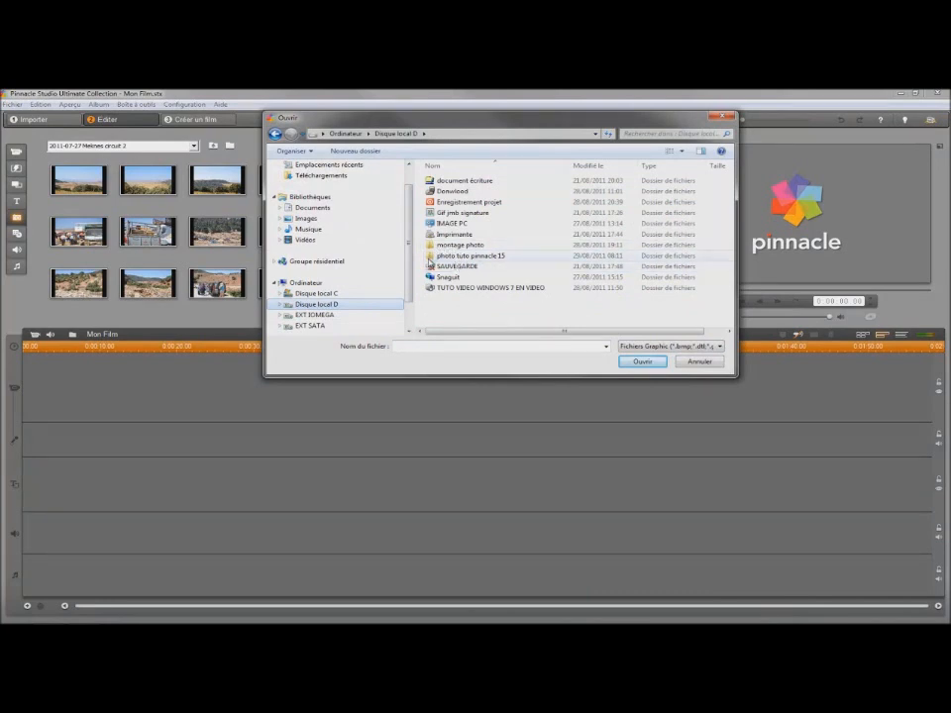
pyautogui.doubleClick(437, 257)
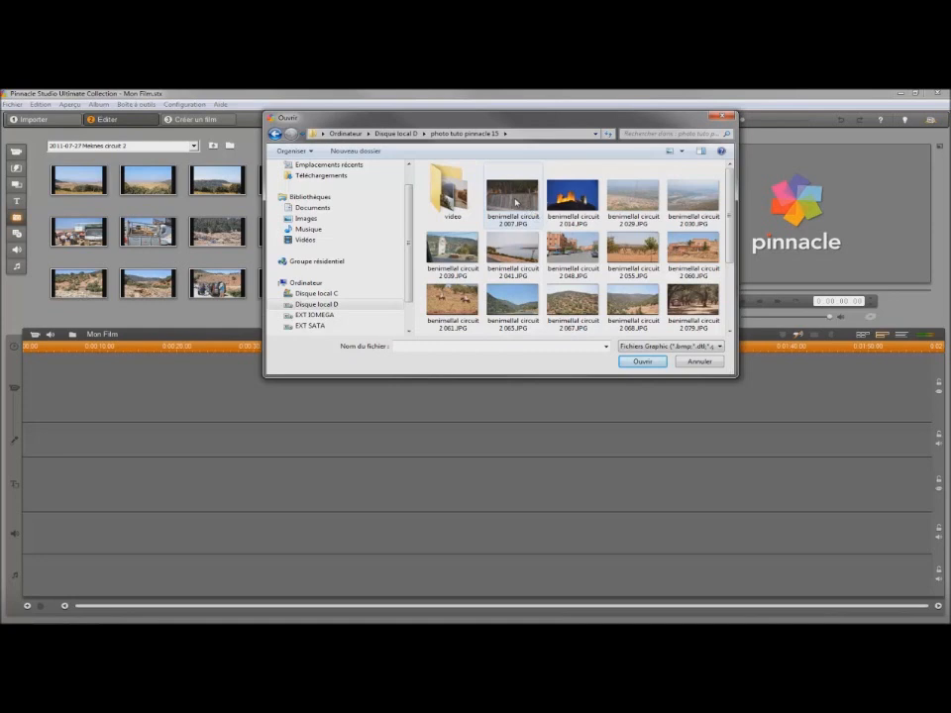
pyautogui.doubleClick(515, 201)
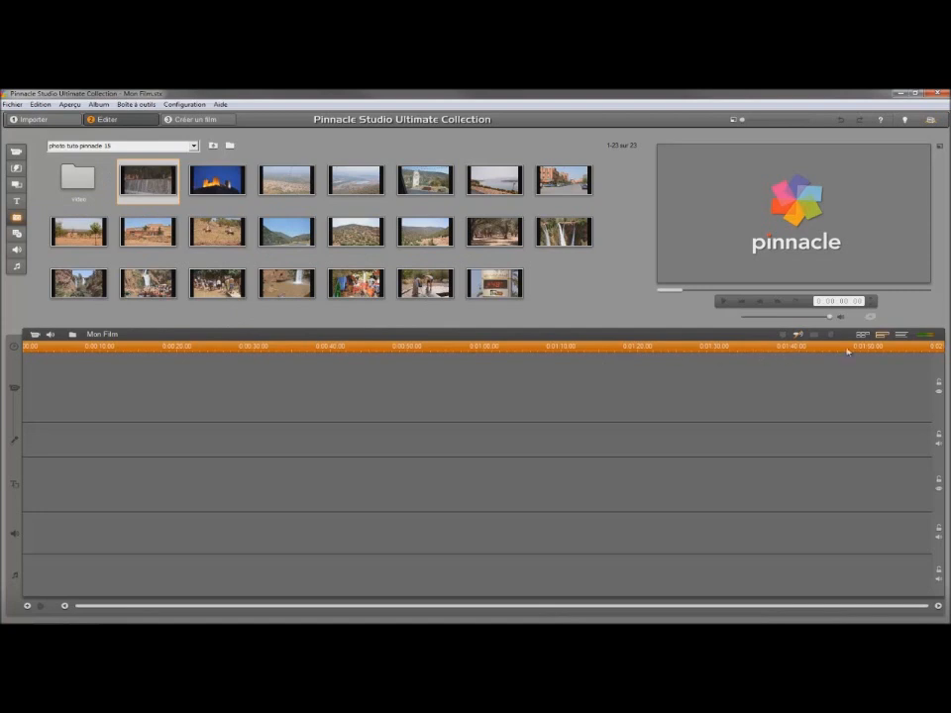
# - Switch the project to the storyboard view and add all the album photos to the movie, starting at the first frame
pyautogui.click(900, 336)
pyautogui.click(864, 337)
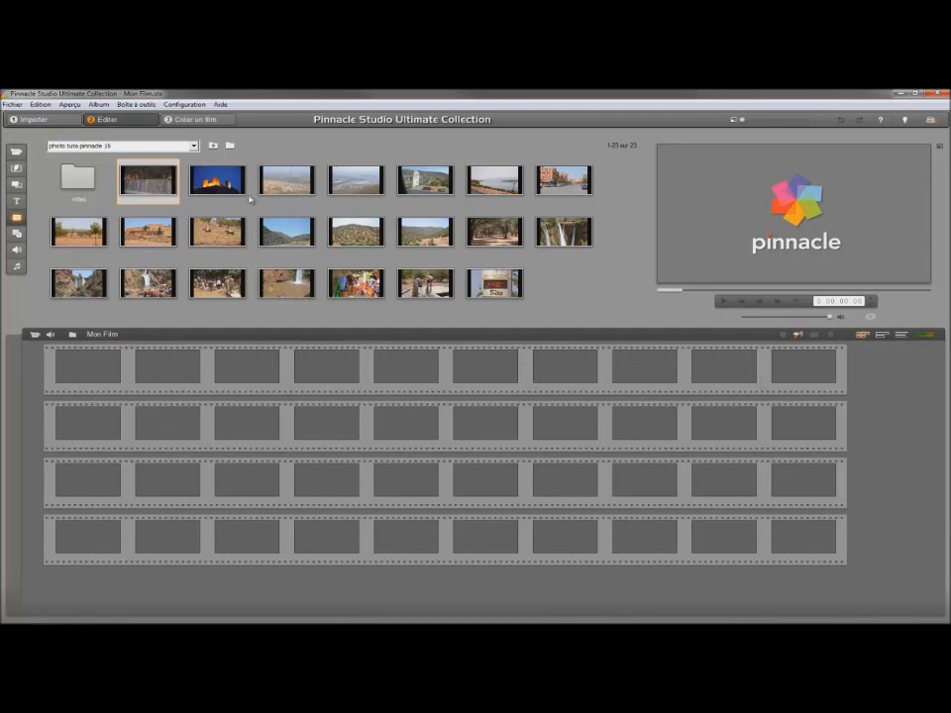
pyautogui.click(136, 191)
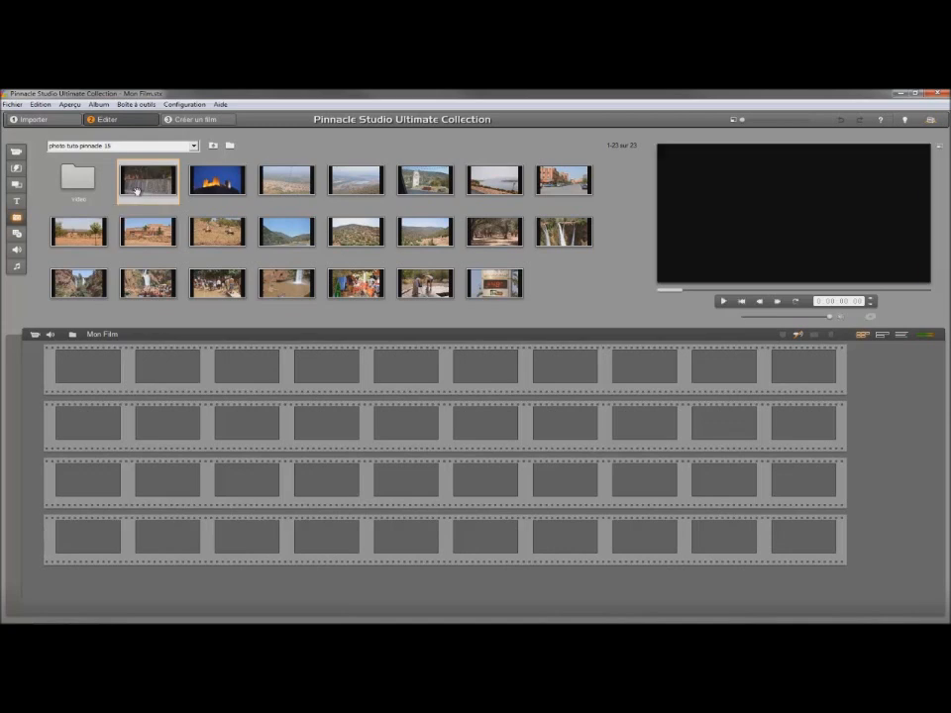
pyautogui.hotkey('ctrl', 'a')
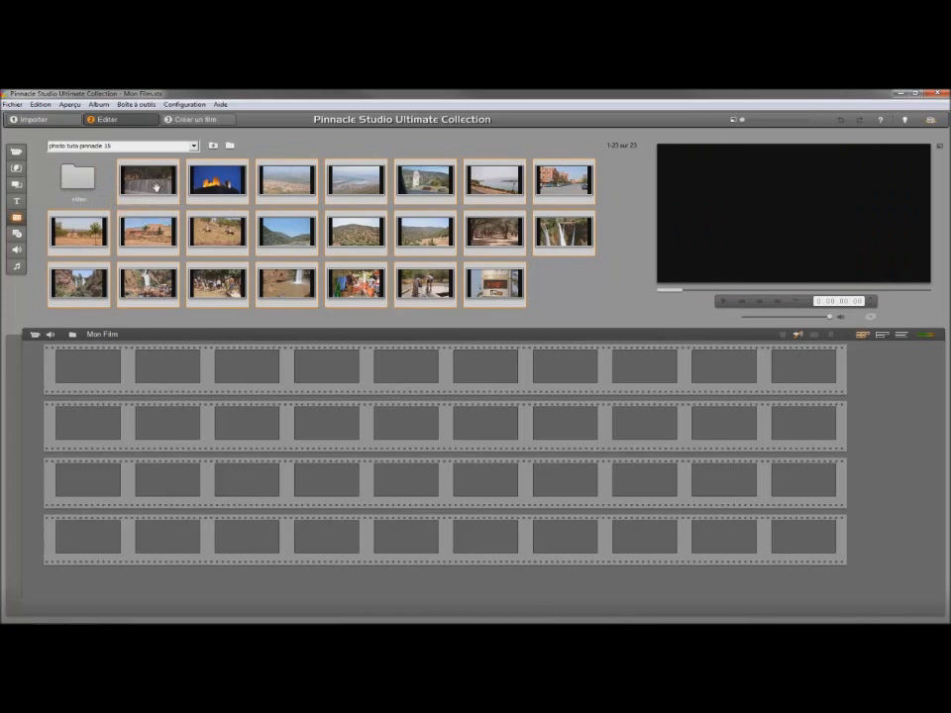
pyautogui.moveTo(156, 187); pyautogui.dragTo(111, 363)
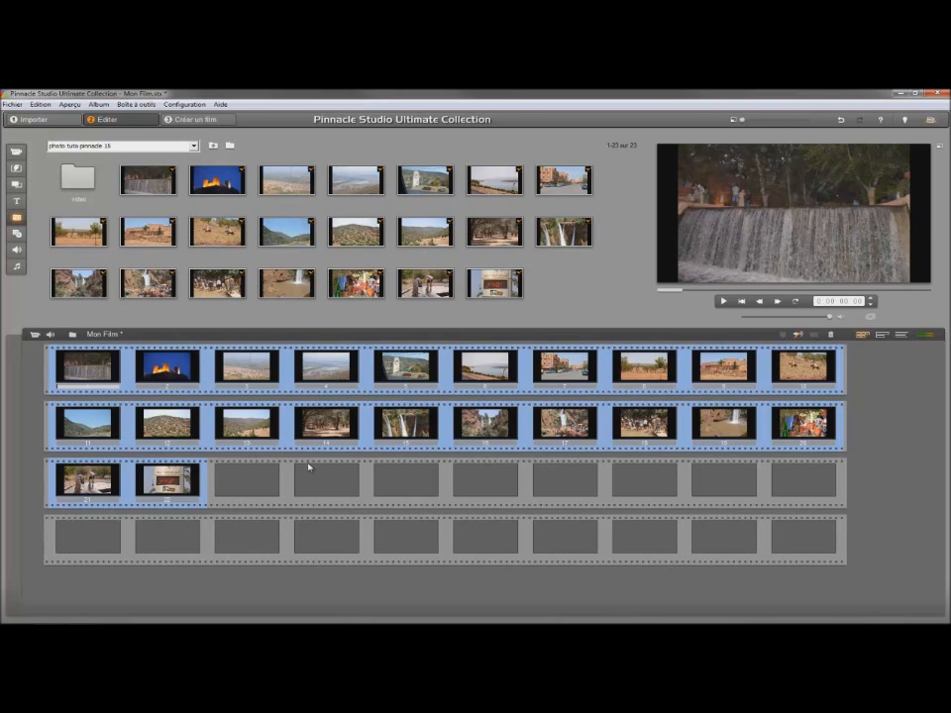
# - Check the default durations for transitions, titles/photos and volume fades in the project preferences
pyautogui.click(188, 105)
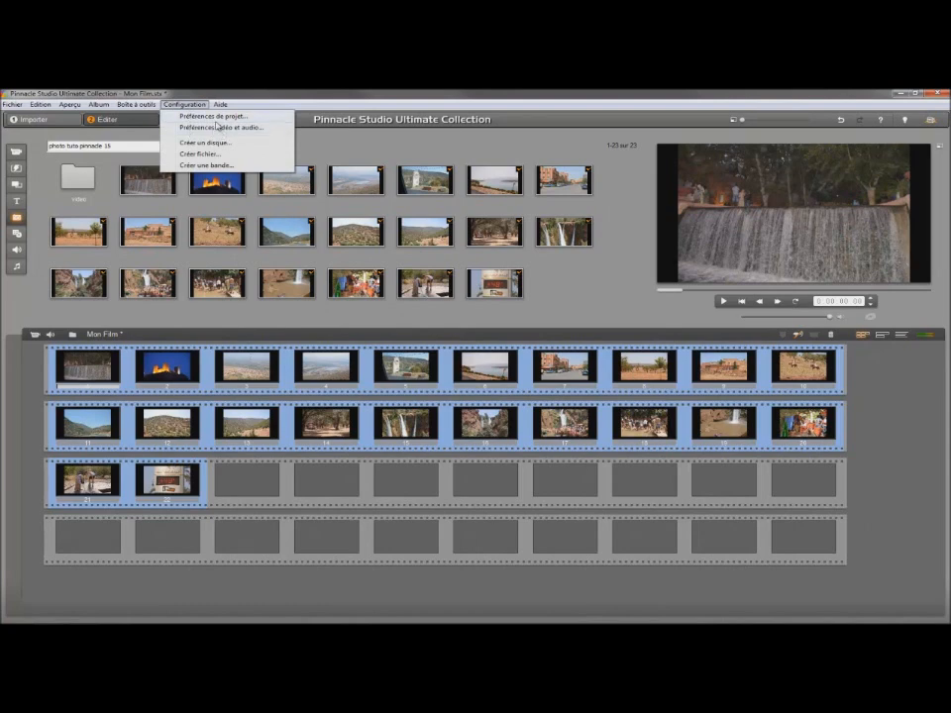
pyautogui.click(219, 129)
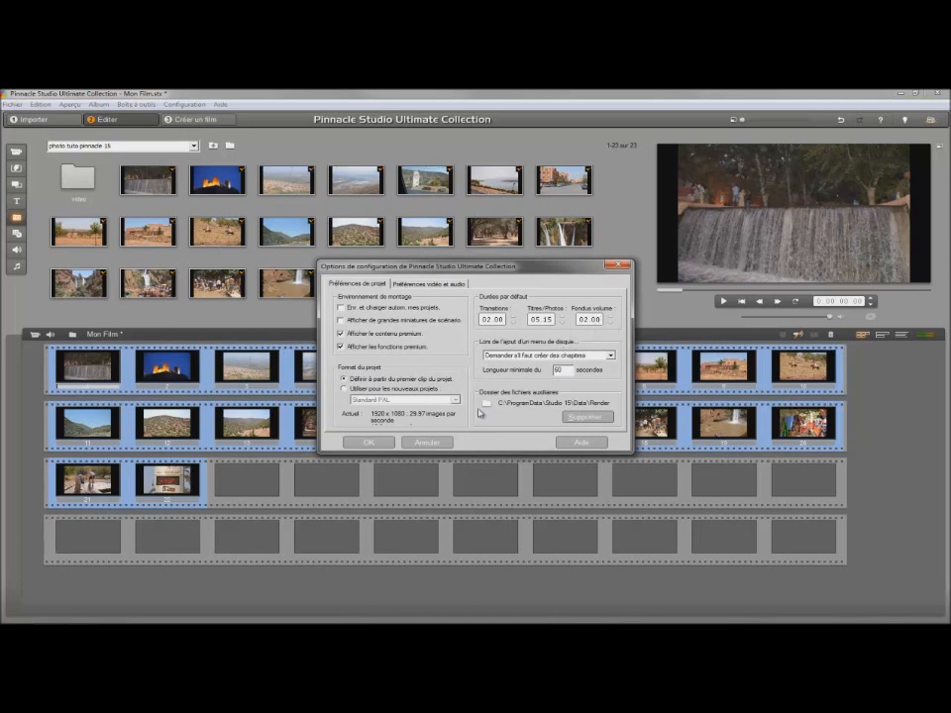
pyautogui.click(368, 442)
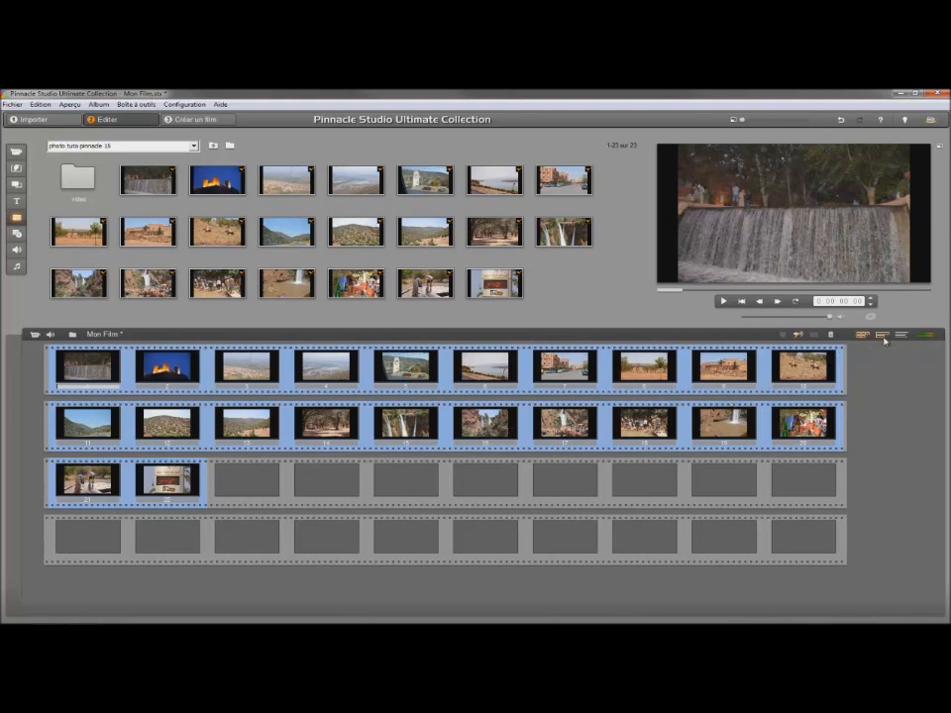
# - Inspect the photo clips on the timeline at an enlarged time scale, deselect them and return to the storyboard view
pyautogui.click(883, 336)
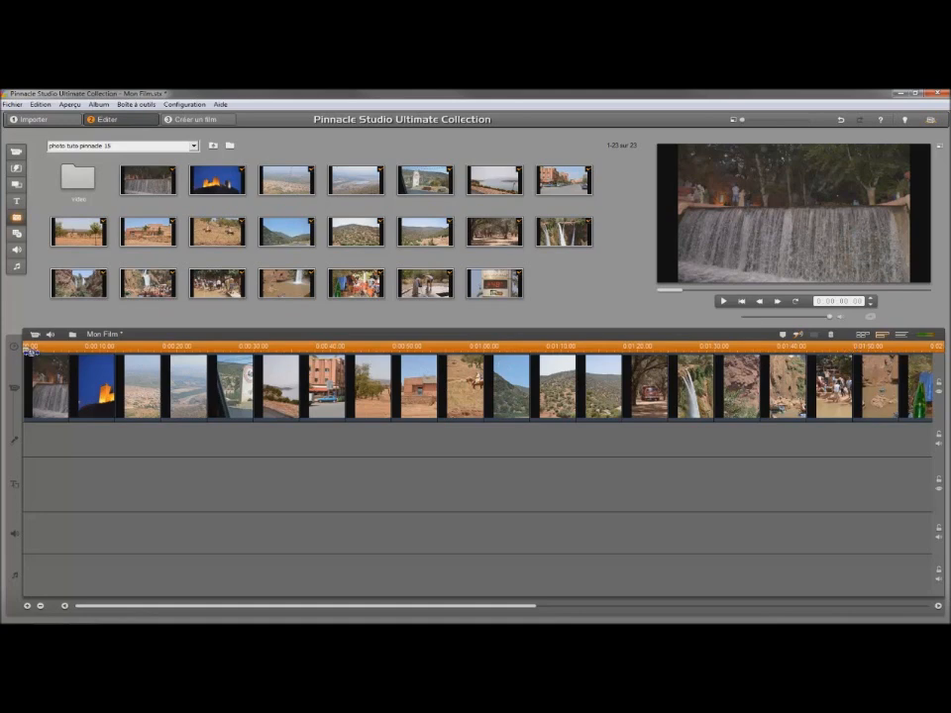
pyautogui.moveTo(32, 349); pyautogui.dragTo(61, 347)
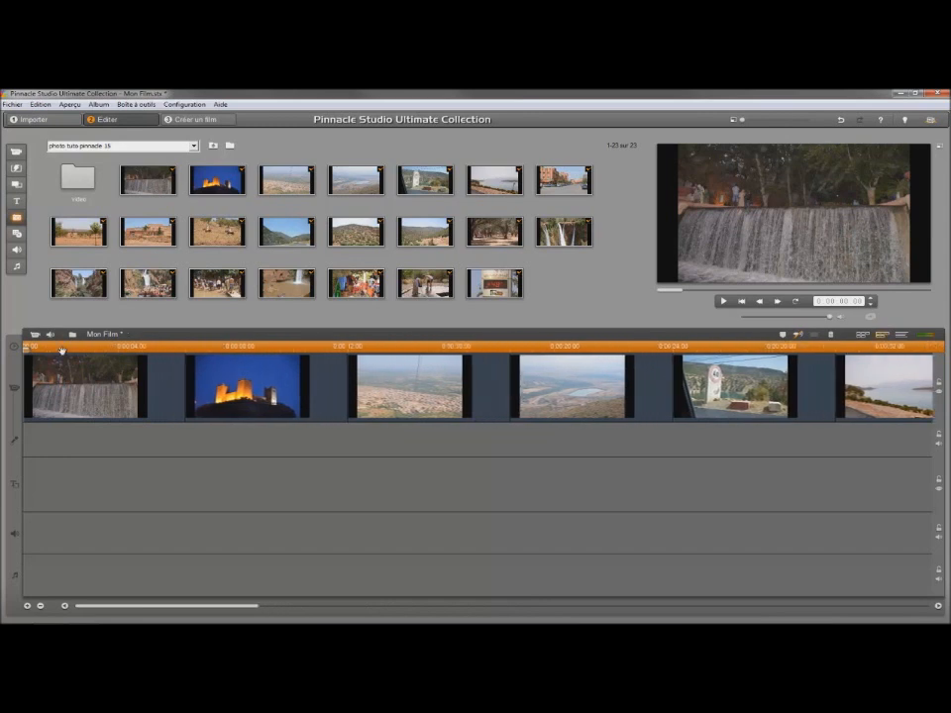
pyautogui.moveTo(164, 605)
pyautogui.mouseDown()
pyautogui.moveTo(729, 616)
pyautogui.moveTo(167, 615)
pyautogui.mouseUp()
pyautogui.click(413, 592)
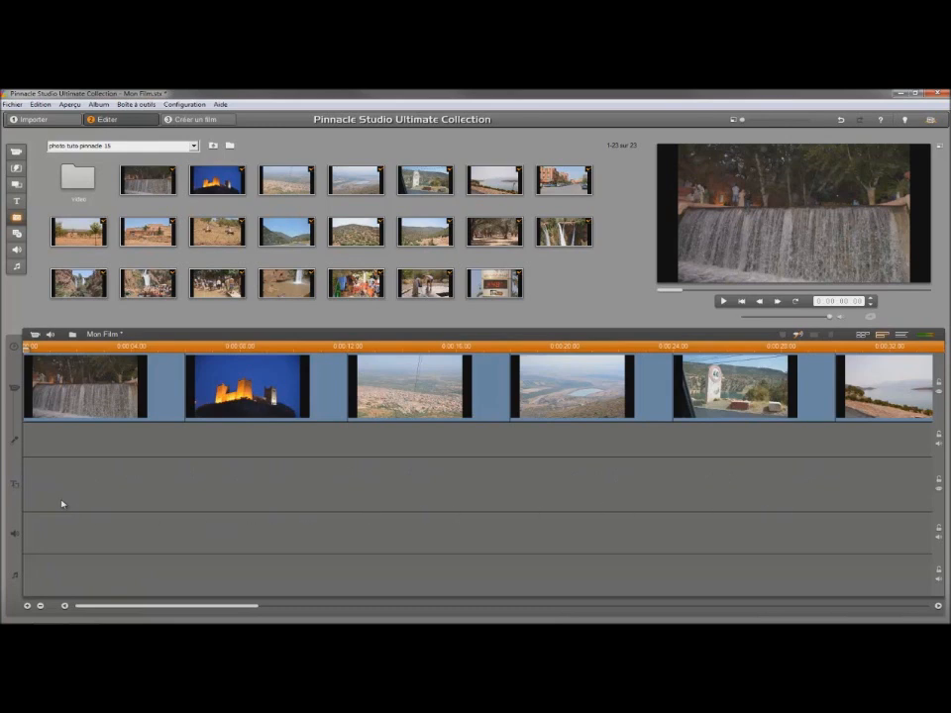
pyautogui.click(863, 336)
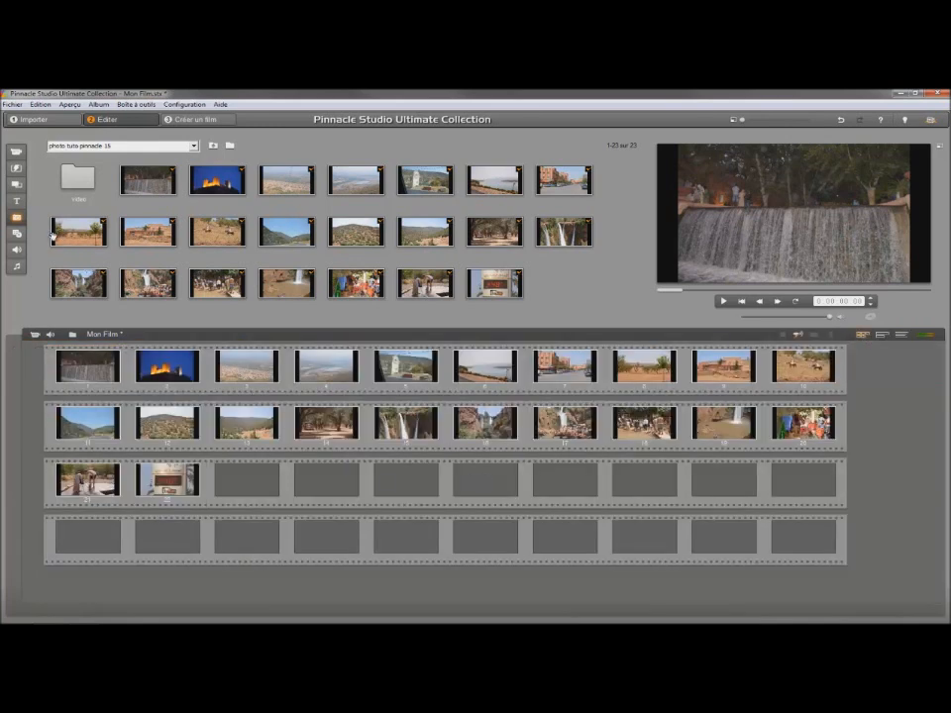
# - Display the transitions library and look through the Transitions 2D category
pyautogui.click(16, 169)
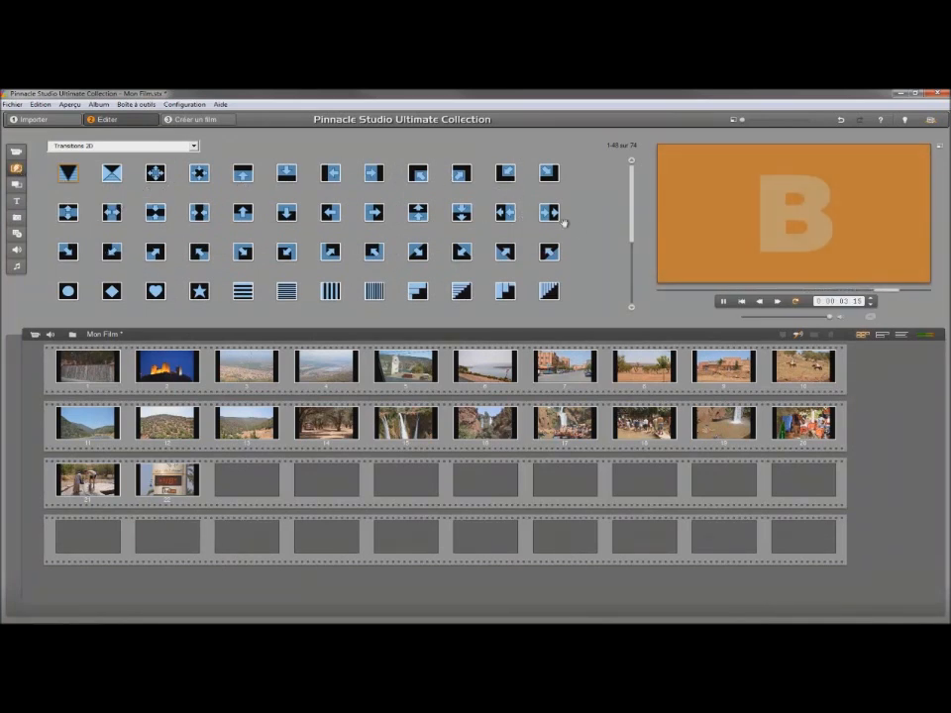
pyautogui.scroll(-3, 637, 270)
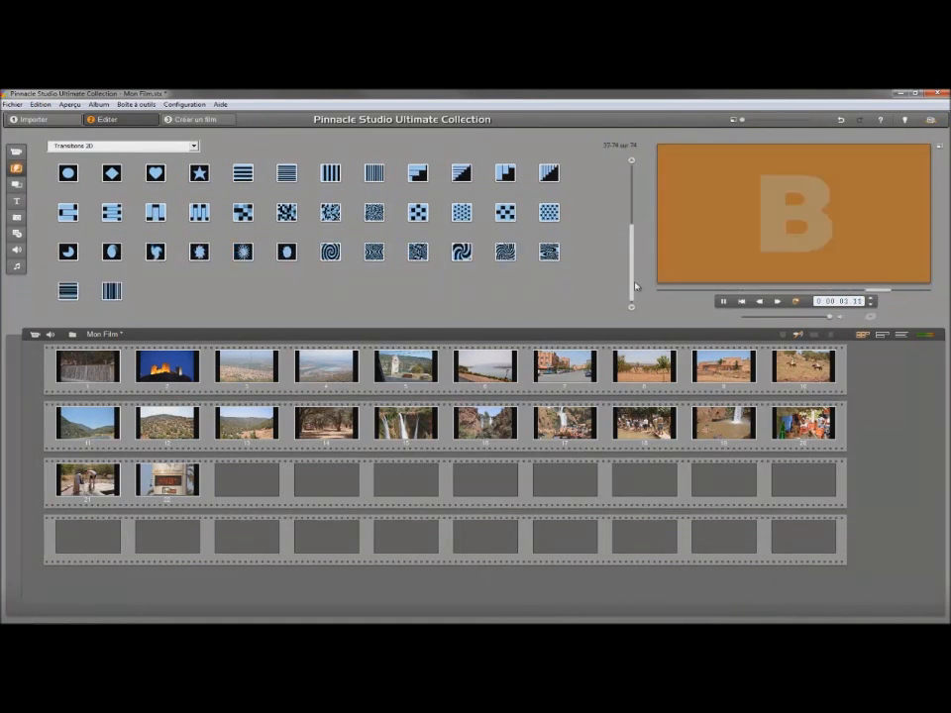
pyautogui.moveTo(635, 269); pyautogui.dragTo(629, 214)
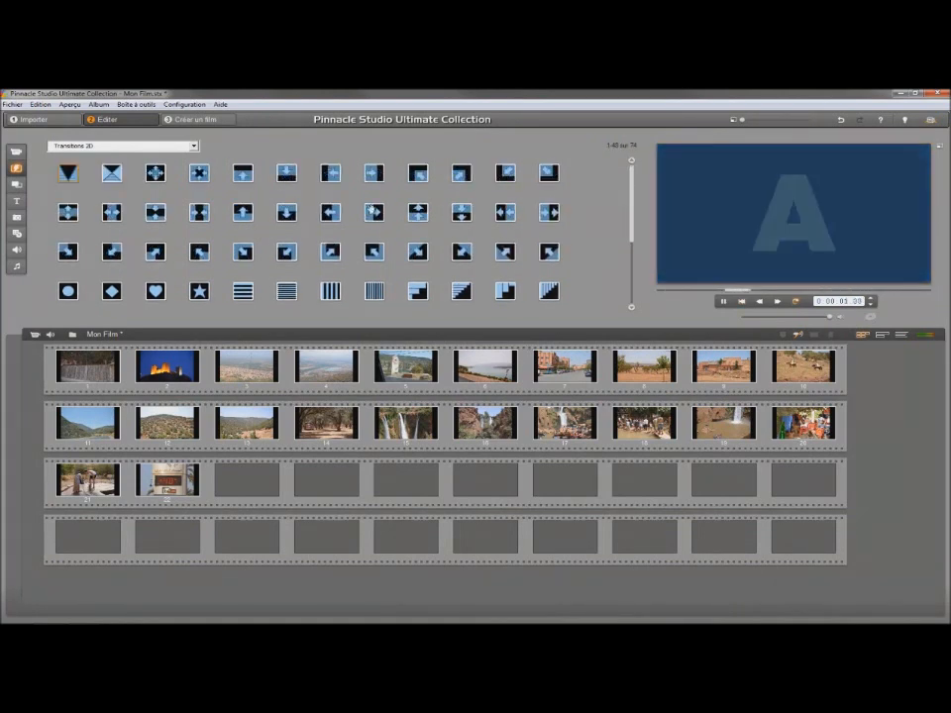
# - Browse the Alpha Magic transitions and preview the swirling oval, the star burst and a symmetrical pattern transition
pyautogui.click(183, 145)
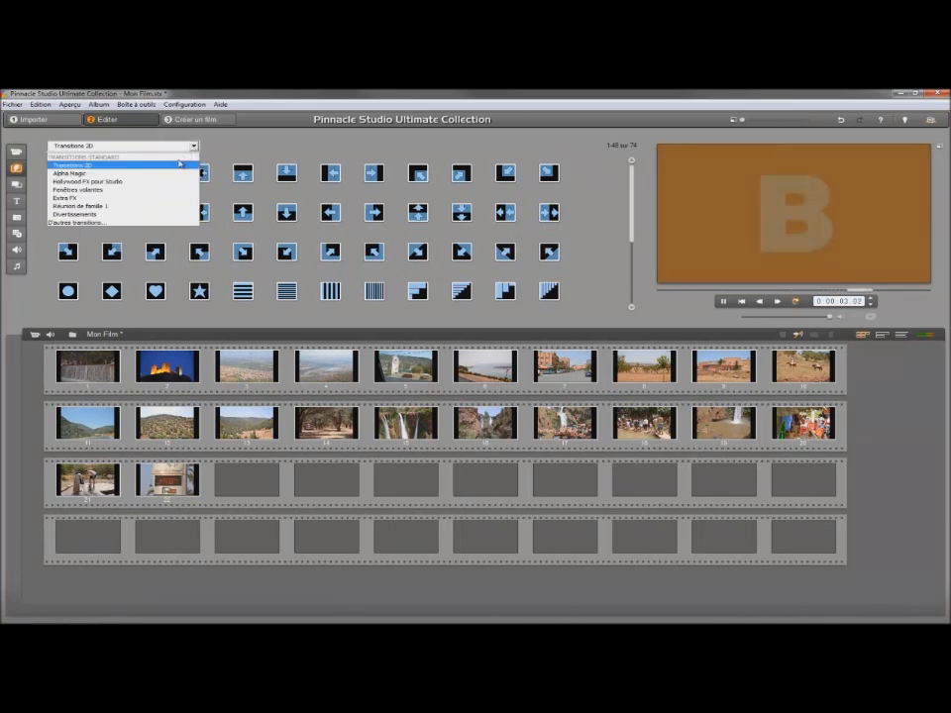
pyautogui.click(127, 175)
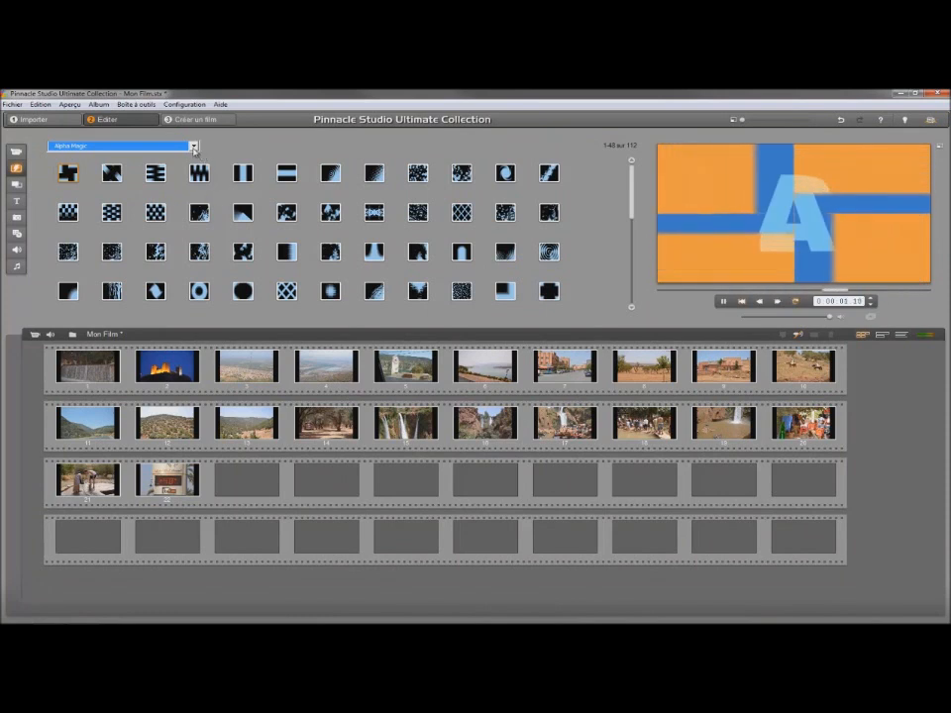
pyautogui.click(194, 147)
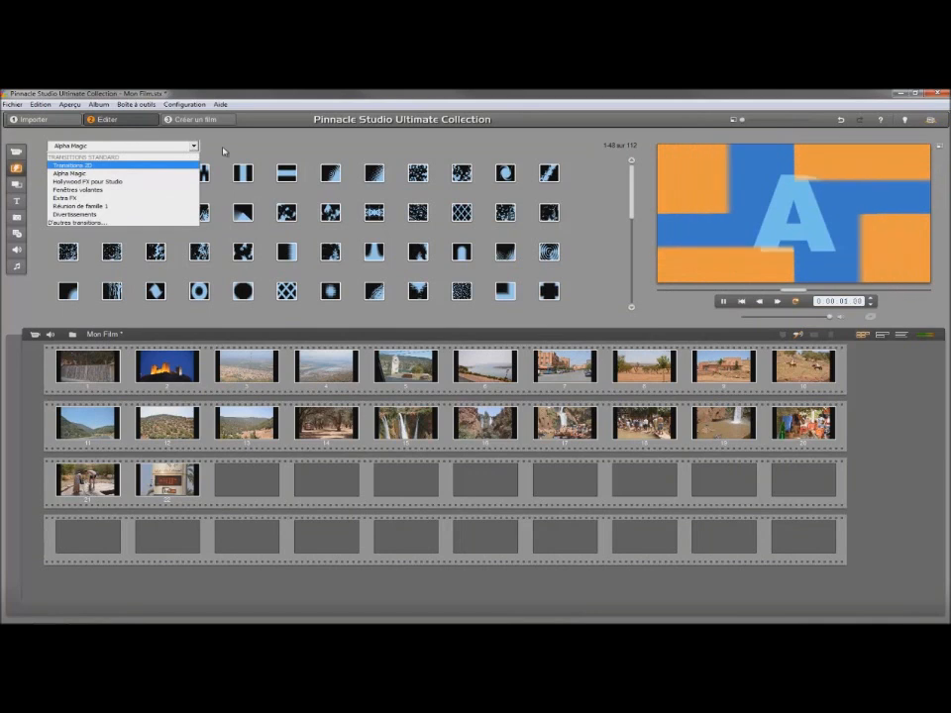
pyautogui.click(195, 145)
pyautogui.moveTo(632, 202); pyautogui.dragTo(636, 270)
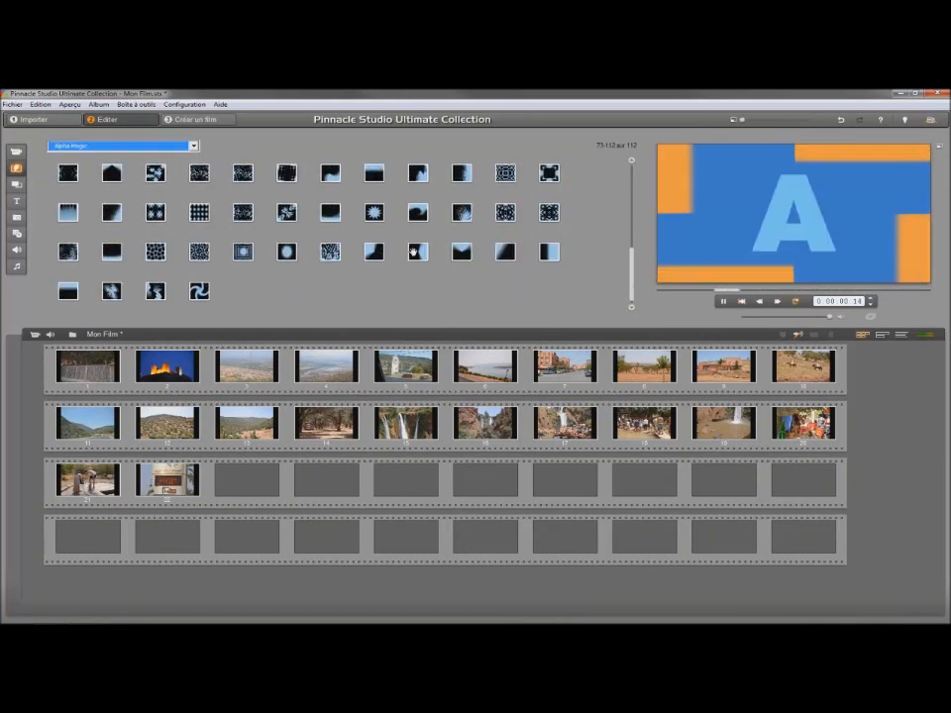
pyautogui.click(285, 252)
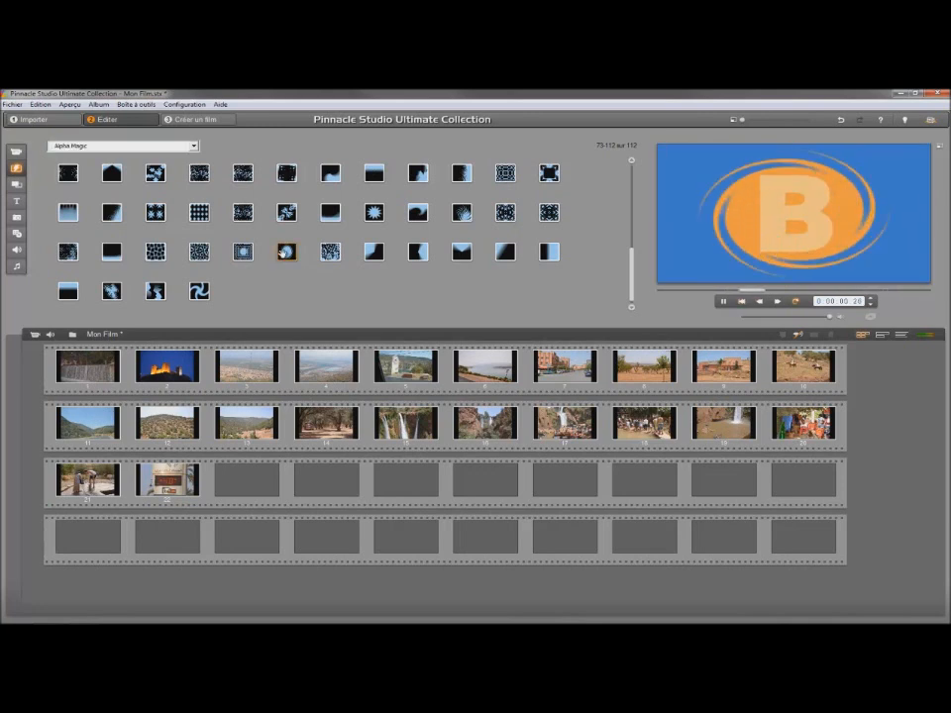
pyautogui.click(373, 212)
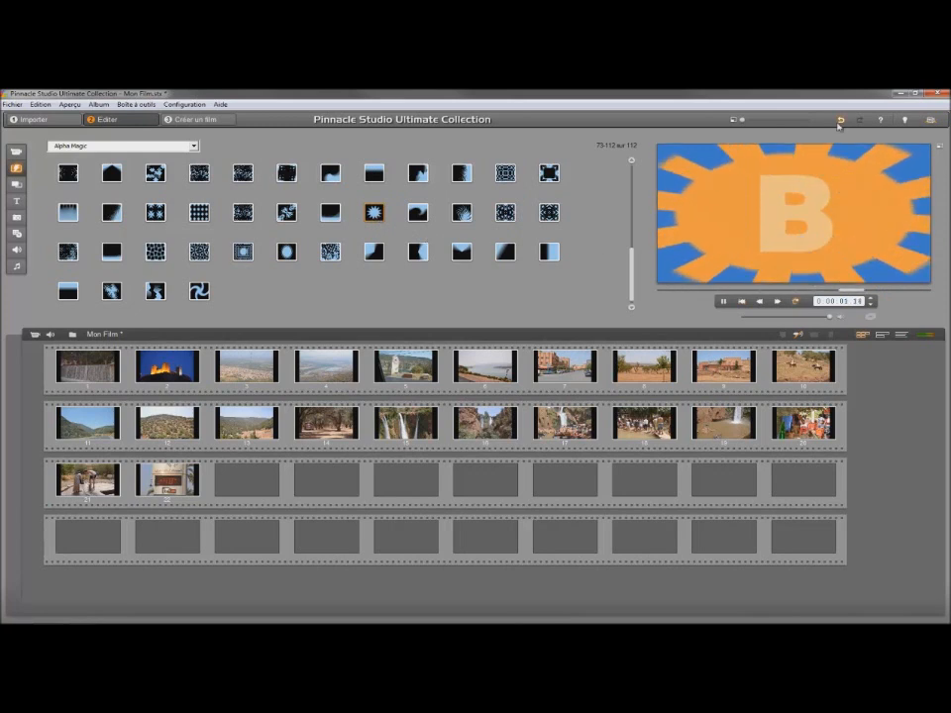
pyautogui.click(505, 212)
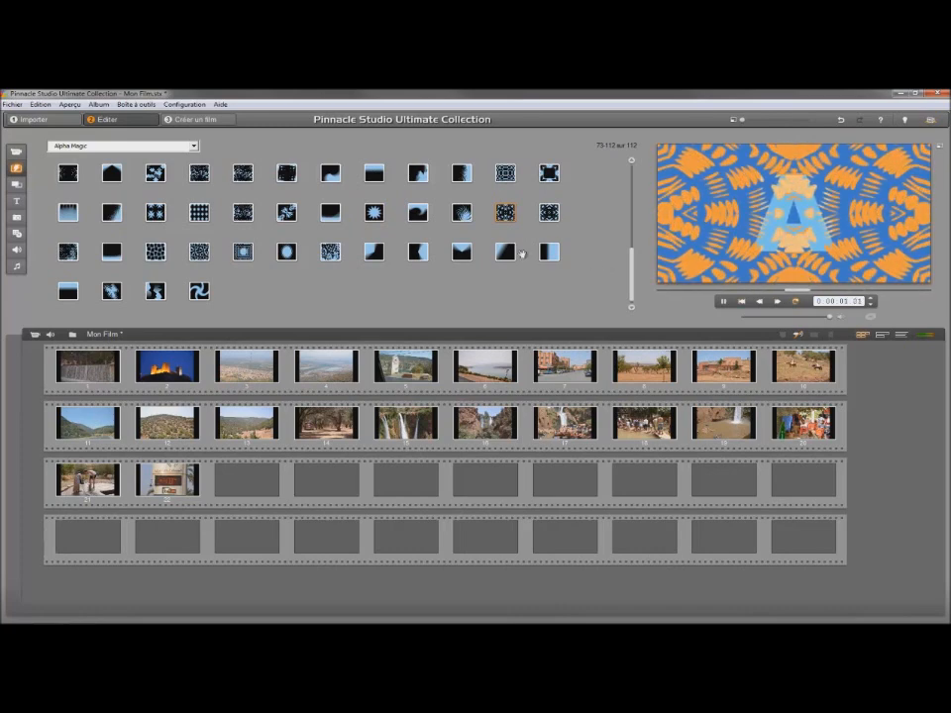
# - Show the Réunion de famille 1 transitions and preview the jigsaw puzzle one
pyautogui.click(193, 146)
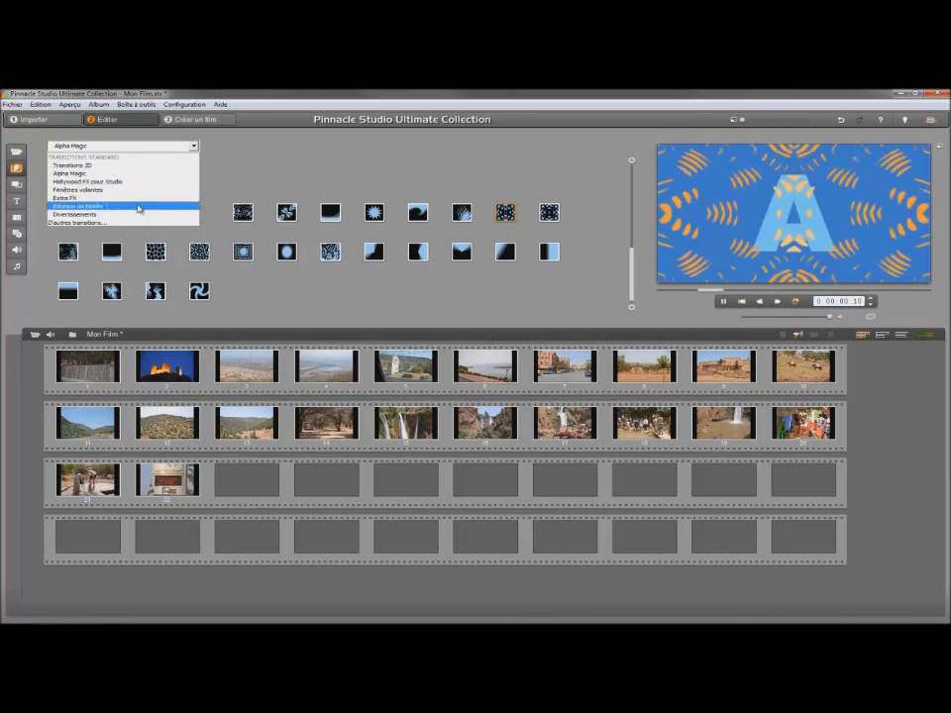
pyautogui.click(138, 209)
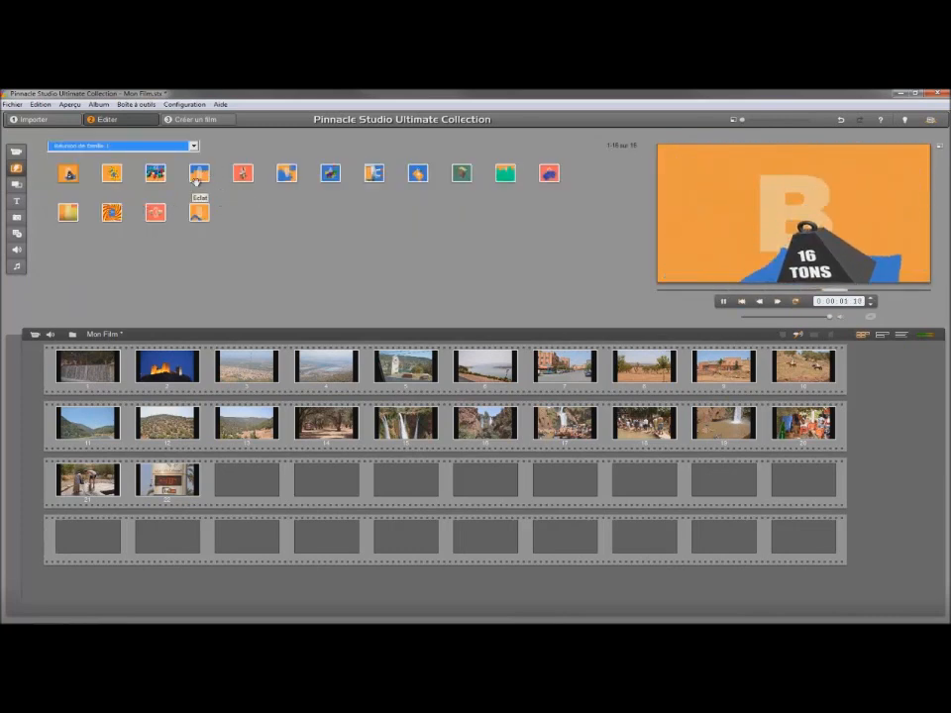
pyautogui.click(285, 174)
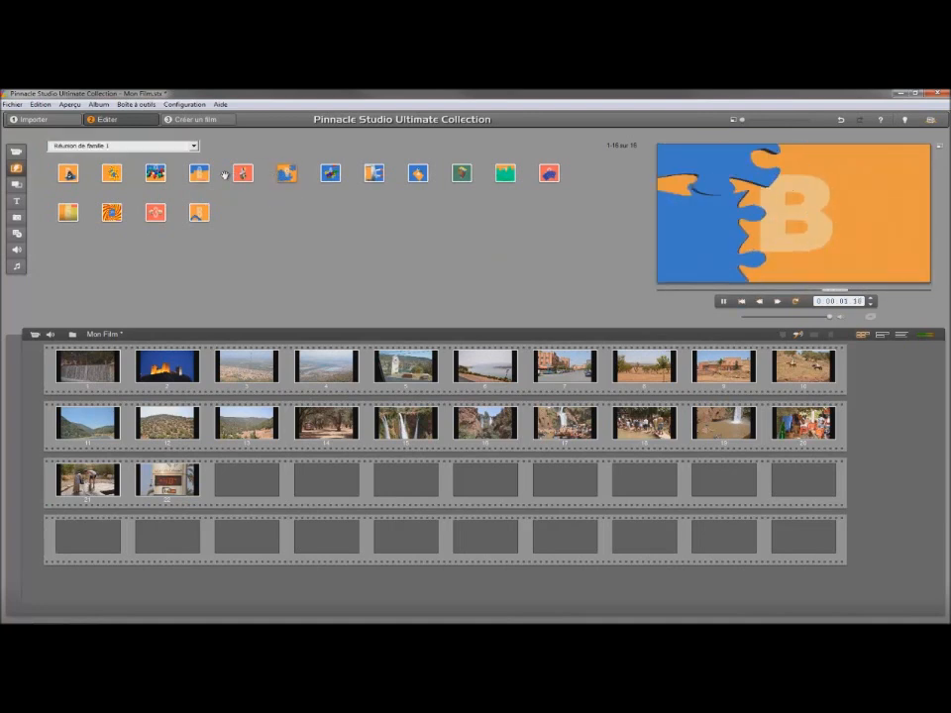
# - Show the Divertissements transitions and preview three of them, including the daisy flower one
pyautogui.click(196, 146)
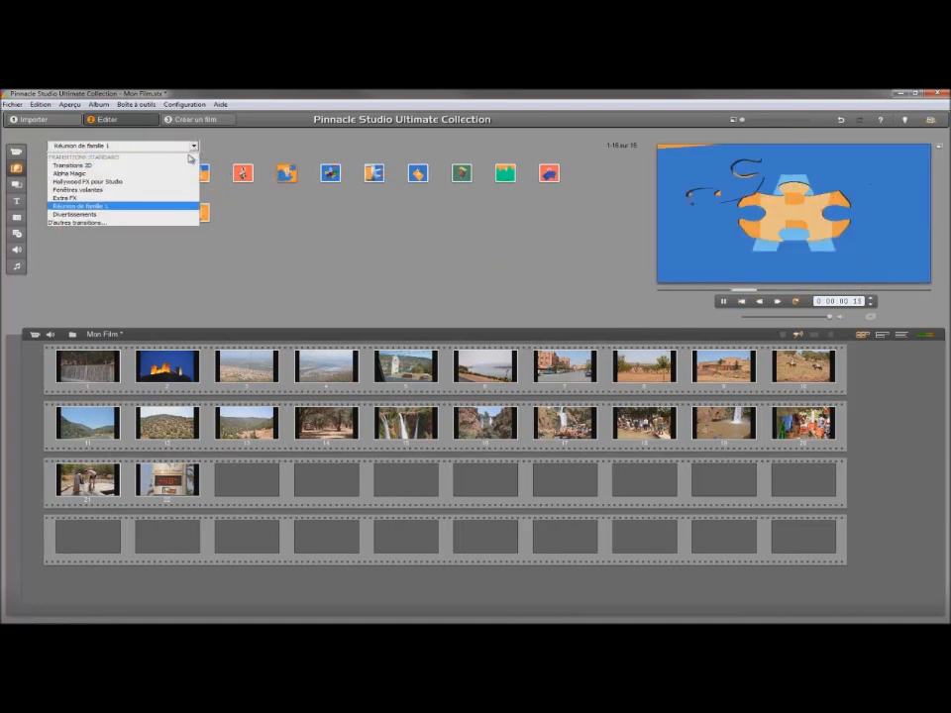
pyautogui.click(139, 216)
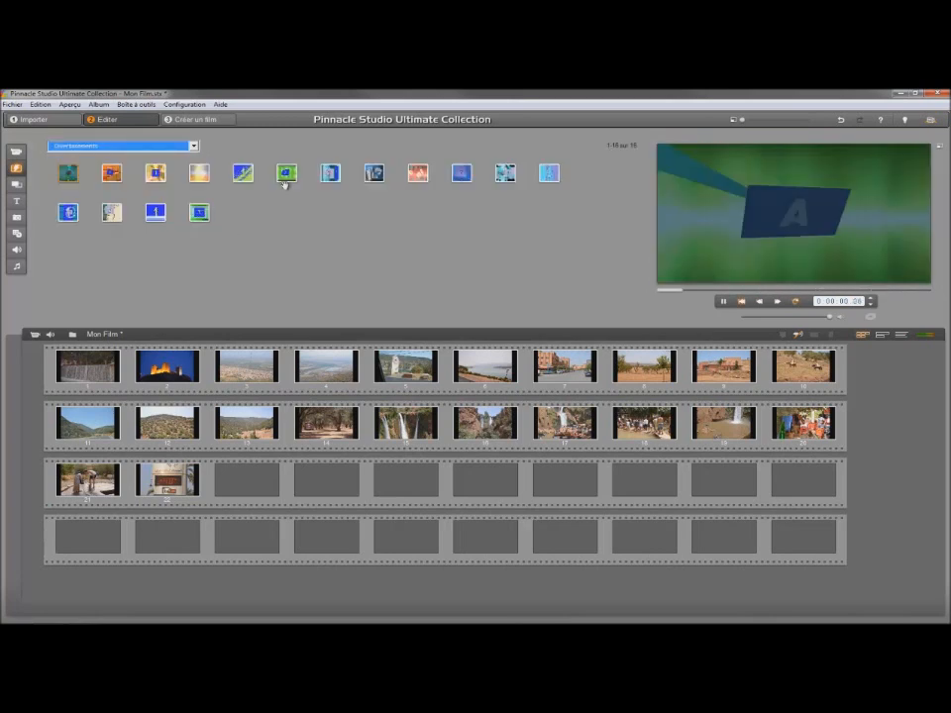
pyautogui.click(331, 175)
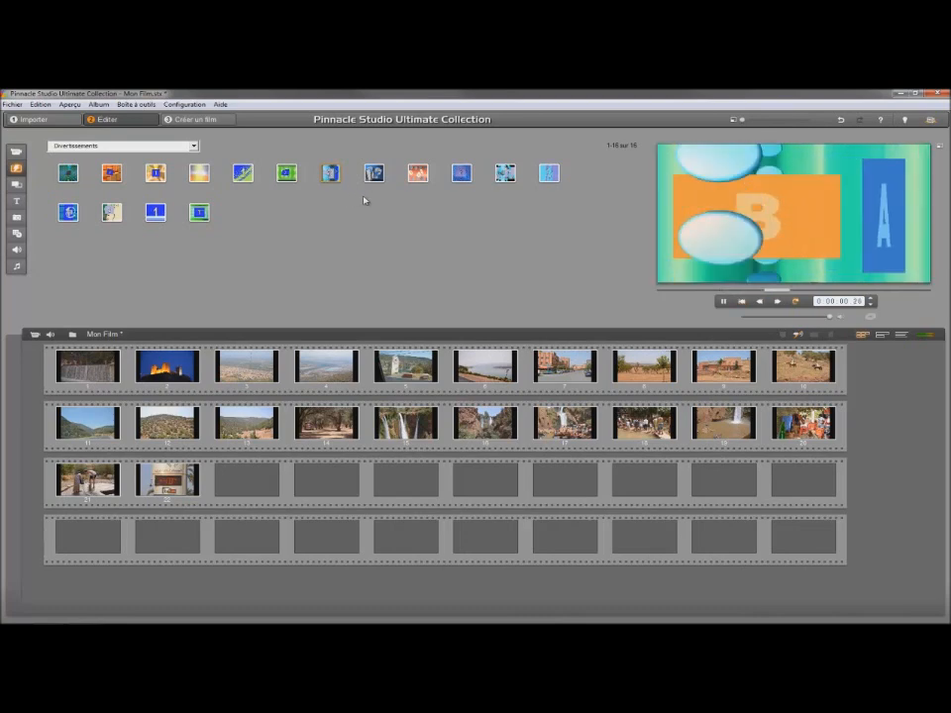
pyautogui.click(417, 177)
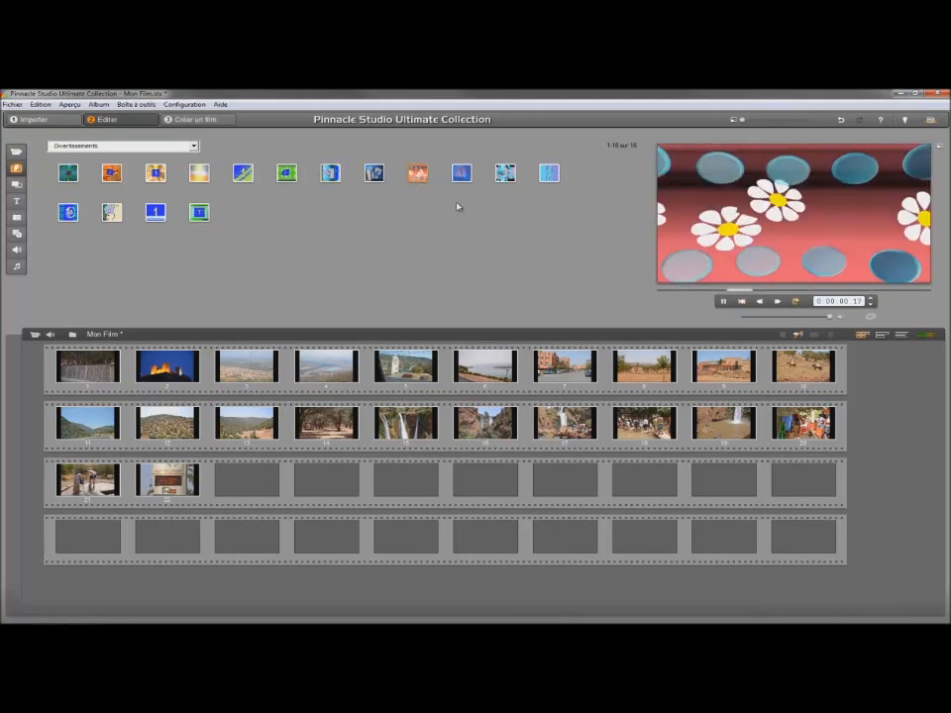
pyautogui.click(506, 174)
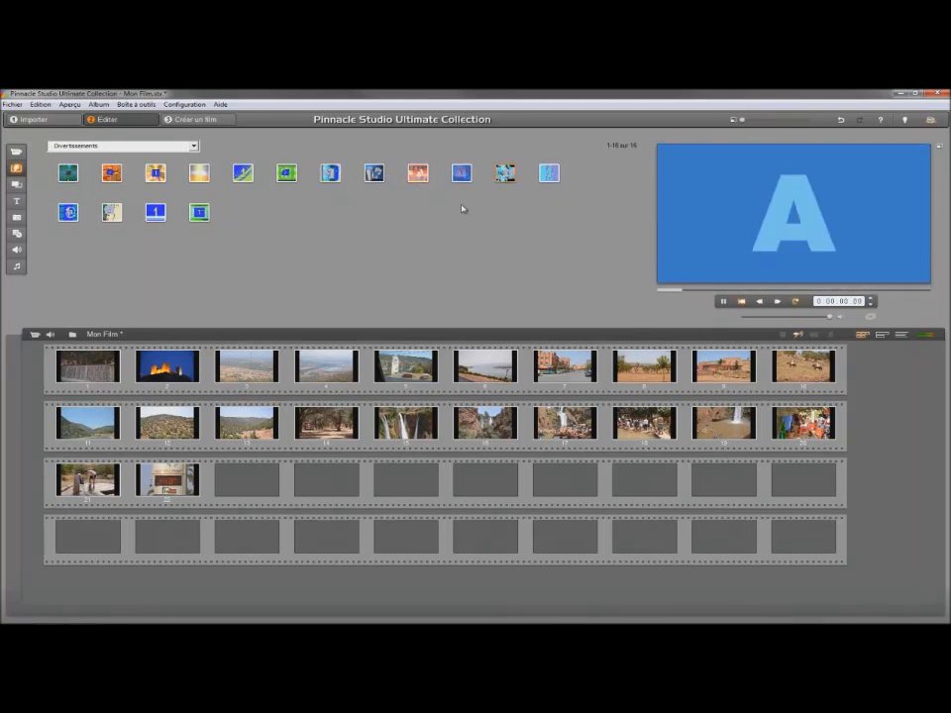
# - Place Transitions 2D effects on the storyboard: inward arrows between photos 1 and 2, horizontal stripes between 3 and 4, a diagonal wipe between 5 and 6
pyautogui.click(195, 145)
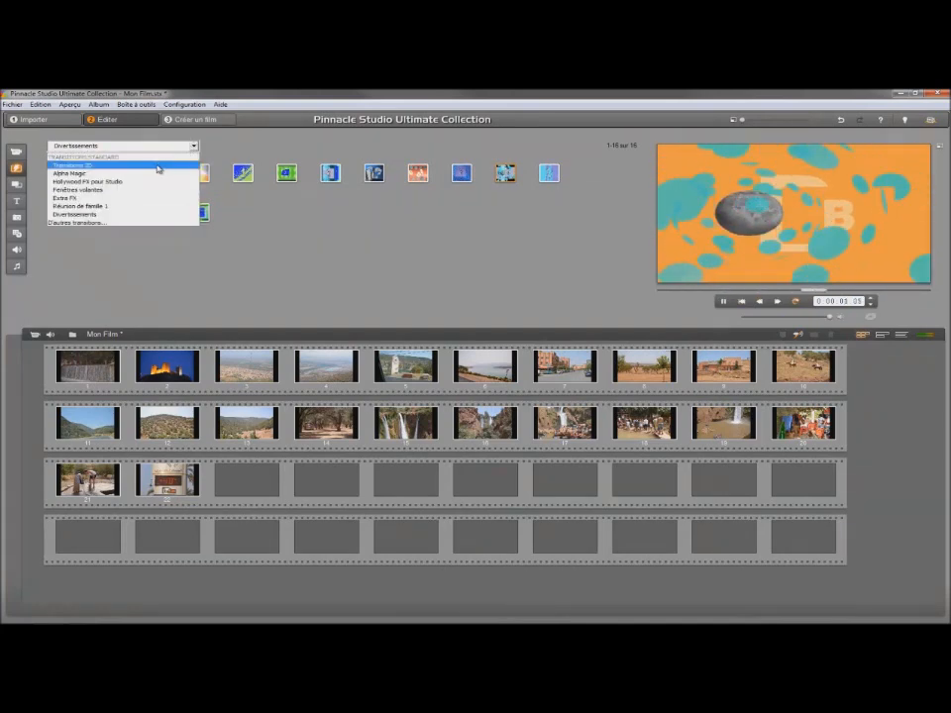
pyautogui.click(158, 167)
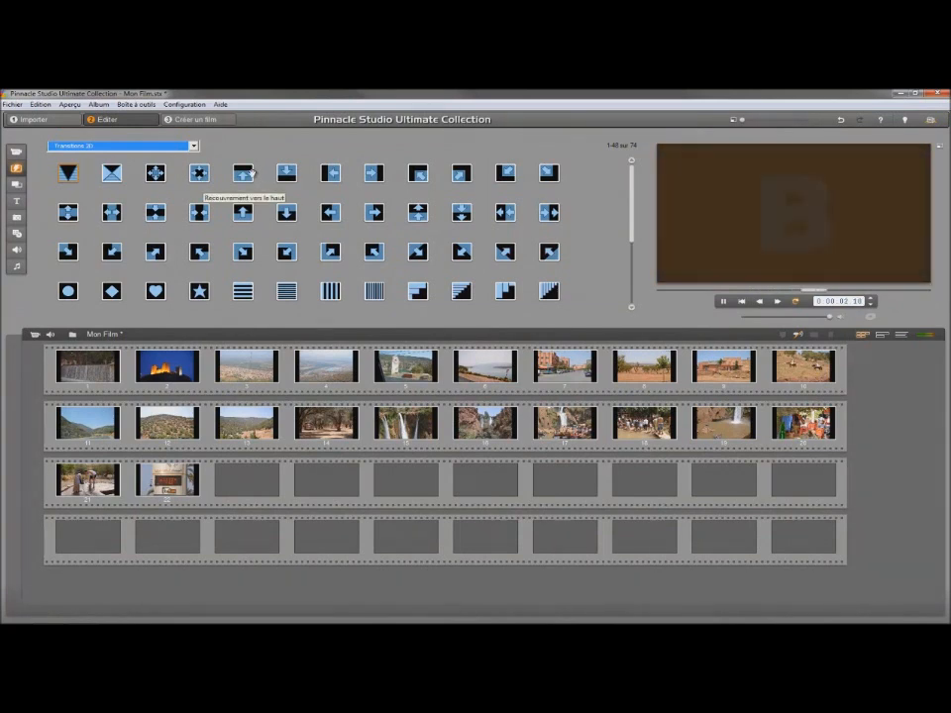
pyautogui.click(198, 173)
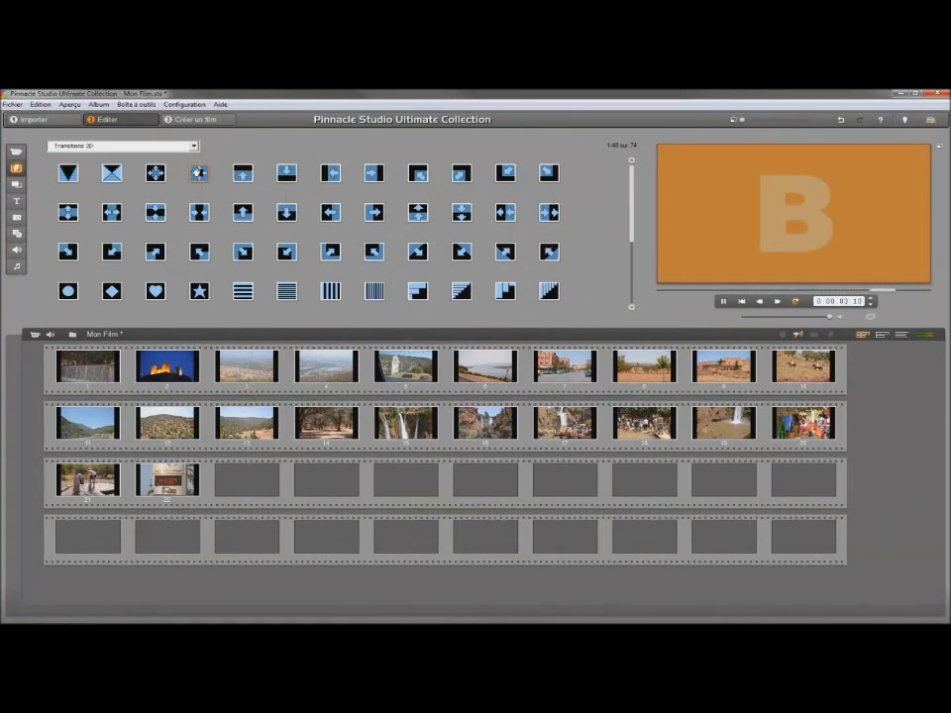
pyautogui.moveTo(198, 173)
pyautogui.mouseDown()
pyautogui.moveTo(129, 193)
pyautogui.moveTo(104, 268)
pyautogui.moveTo(139, 359)
pyautogui.moveTo(127, 357)
pyautogui.mouseUp()
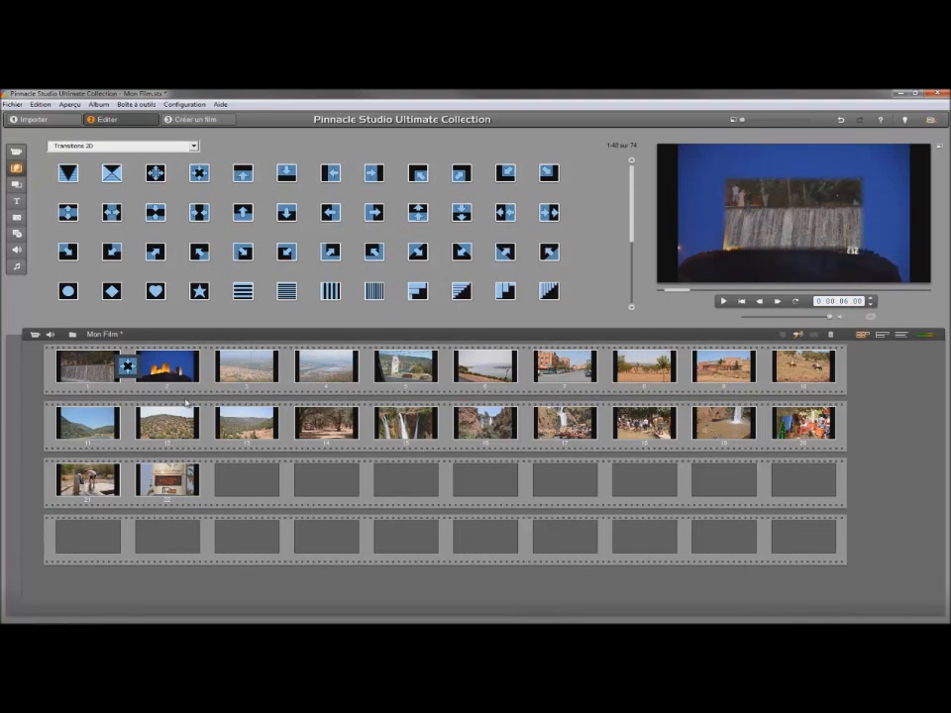
pyautogui.moveTo(292, 288); pyautogui.dragTo(297, 368)
pyautogui.moveTo(436, 256); pyautogui.dragTo(446, 364)
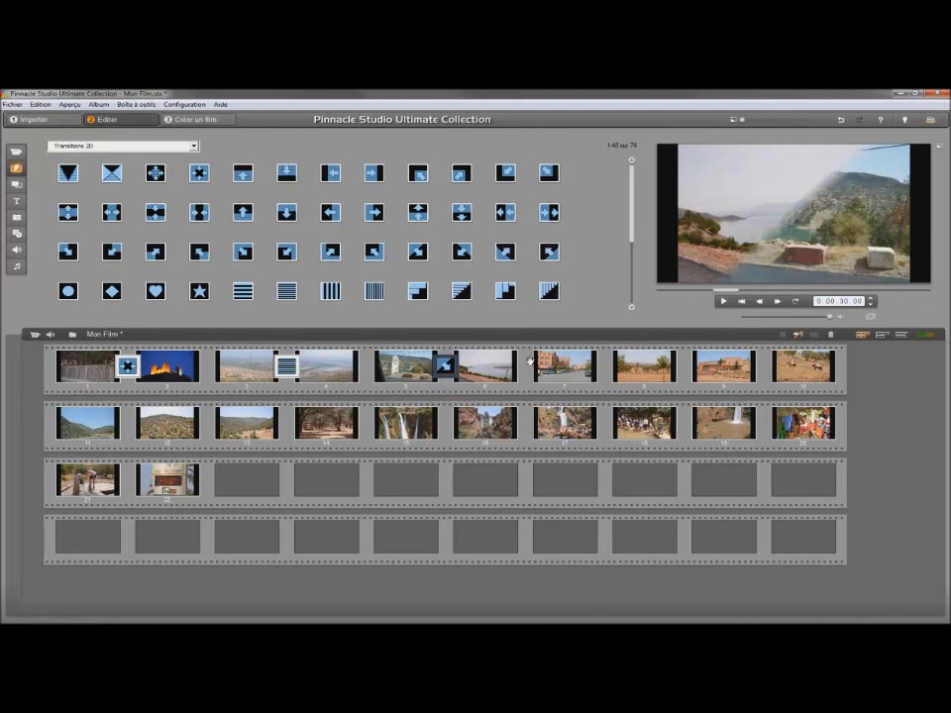
# - Show the Alpha Magic transitions and place one between photos 12 and 13 and the diagonal one between photos 14 and 15
pyautogui.click(184, 145)
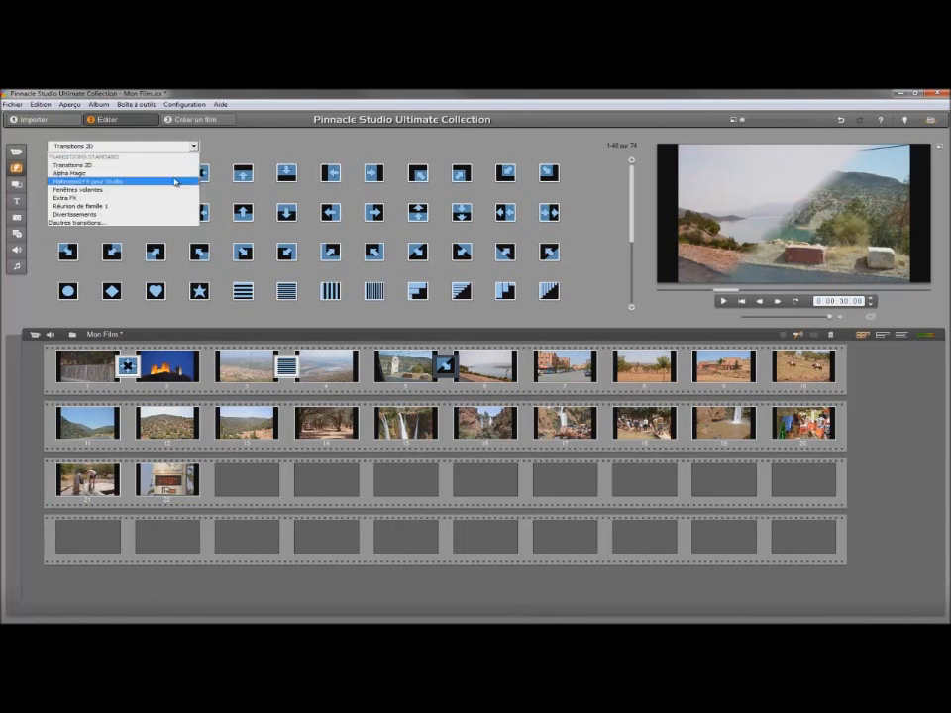
pyautogui.click(173, 174)
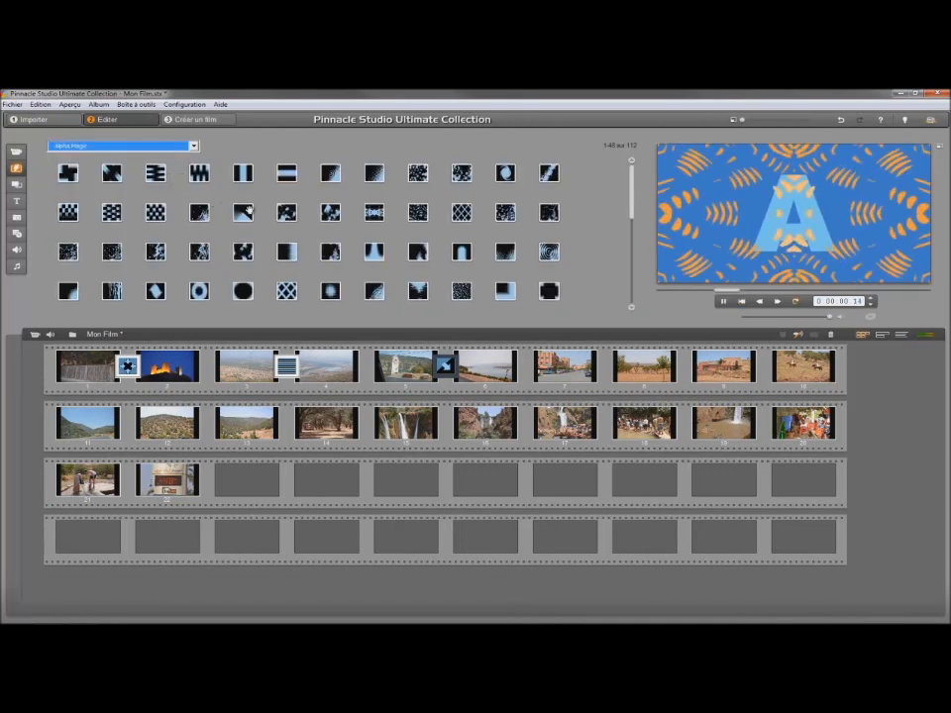
pyautogui.moveTo(201, 214); pyautogui.dragTo(198, 408)
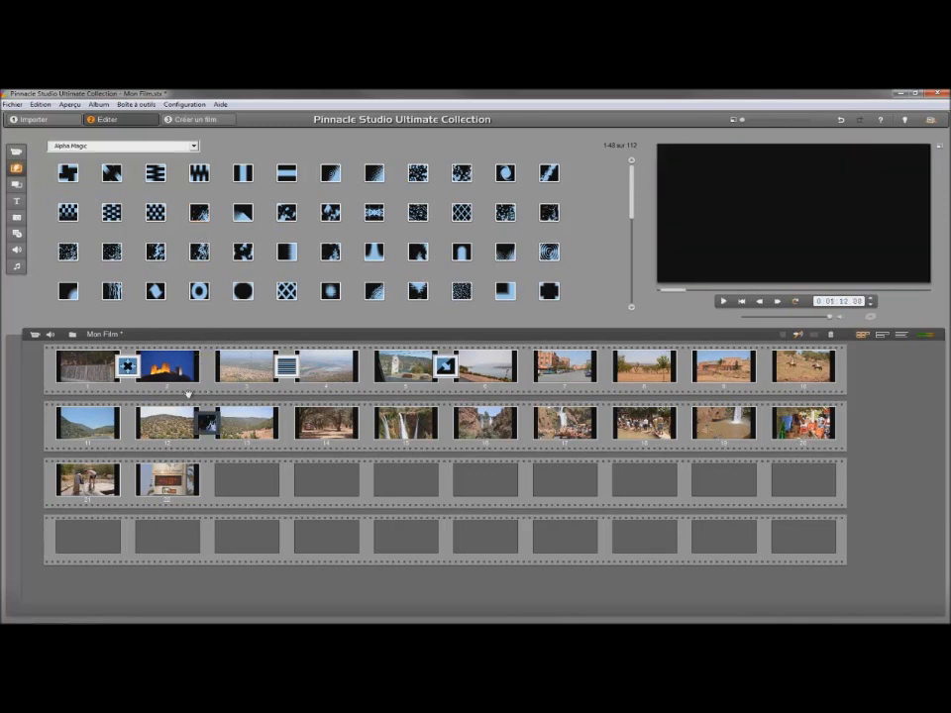
pyautogui.moveTo(111, 172); pyautogui.dragTo(362, 422)
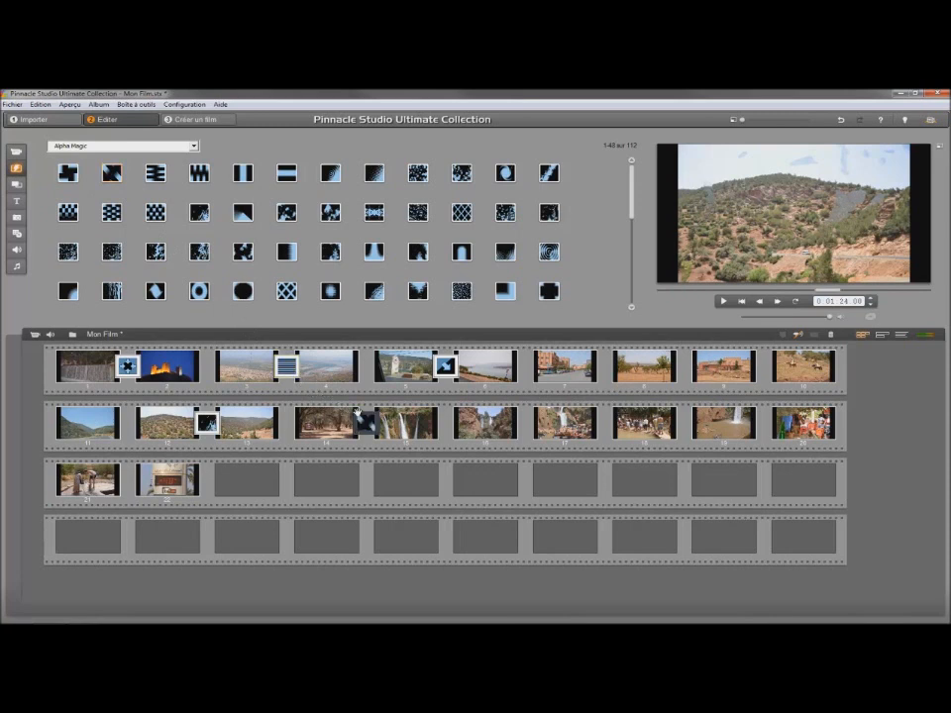
# - Examine the placed transitions between the photos in the timeline view, then return to the storyboard view
pyautogui.click(882, 336)
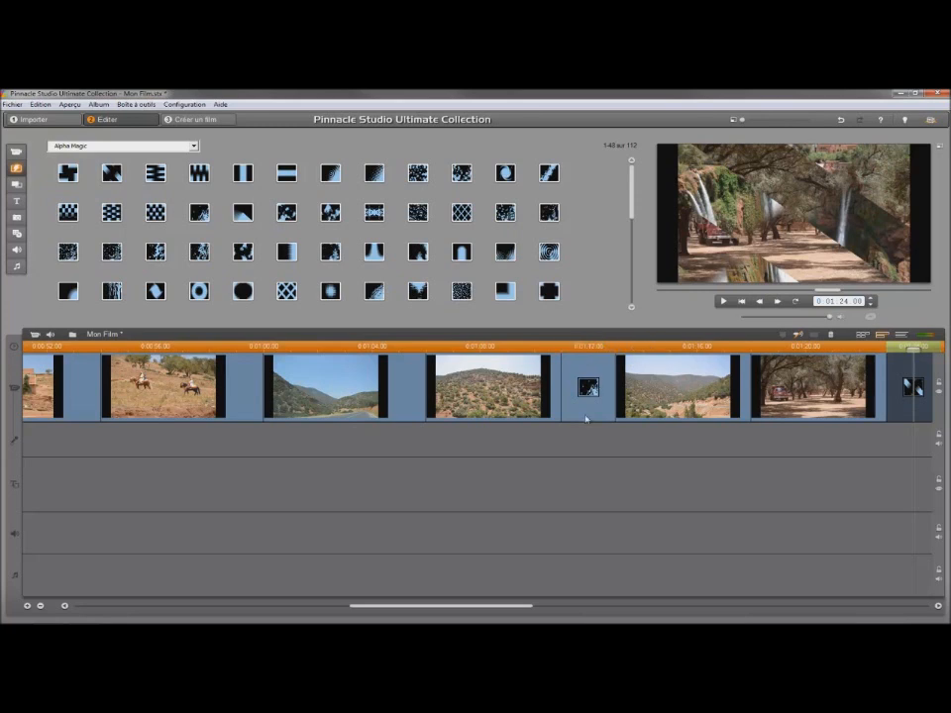
pyautogui.moveTo(495, 608); pyautogui.dragTo(569, 613)
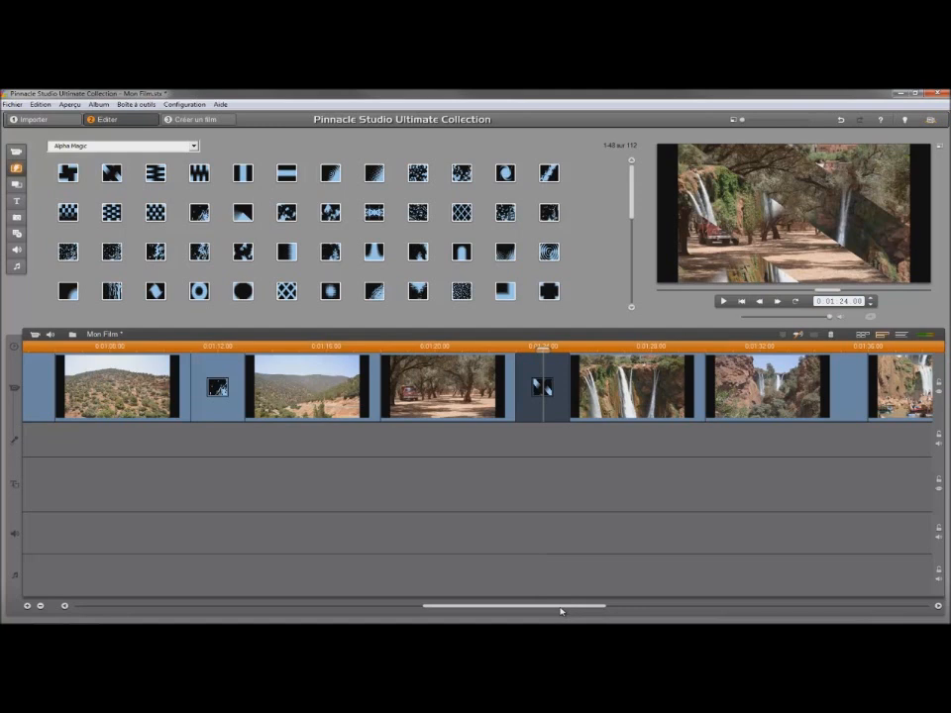
pyautogui.moveTo(560, 611); pyautogui.dragTo(417, 621)
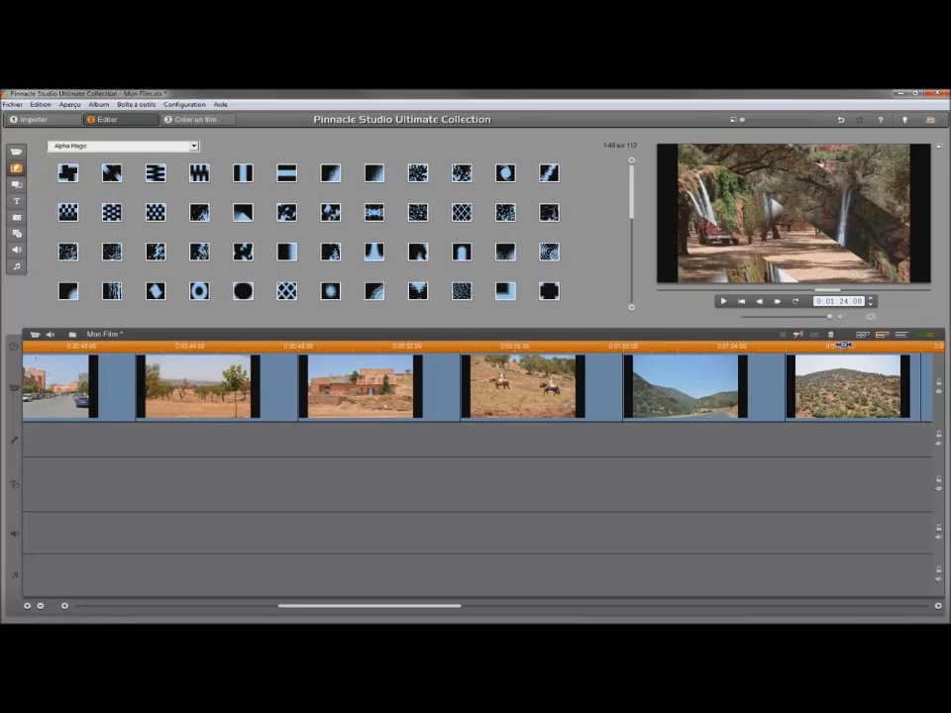
pyautogui.click(859, 337)
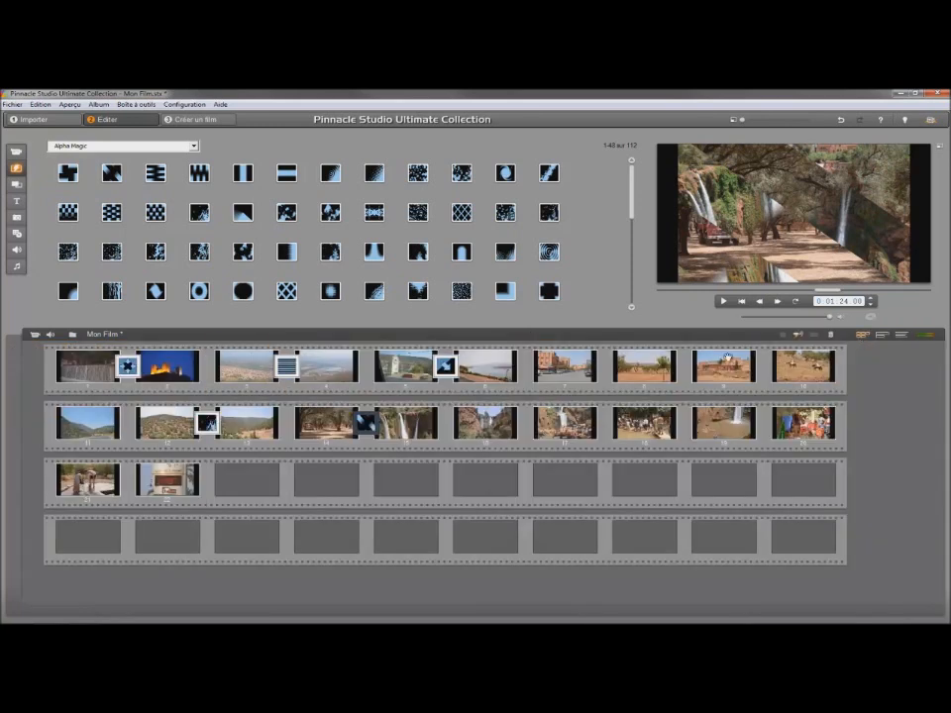
# - Add Alpha Magic transitions between photos 16–17 (zigzag), 18–19 (lattice), 7–8 (concentric circles) and 9–10, plus a diagonal 2D transition between photos 19–20
pyautogui.moveTo(204, 177); pyautogui.dragTo(524, 426)
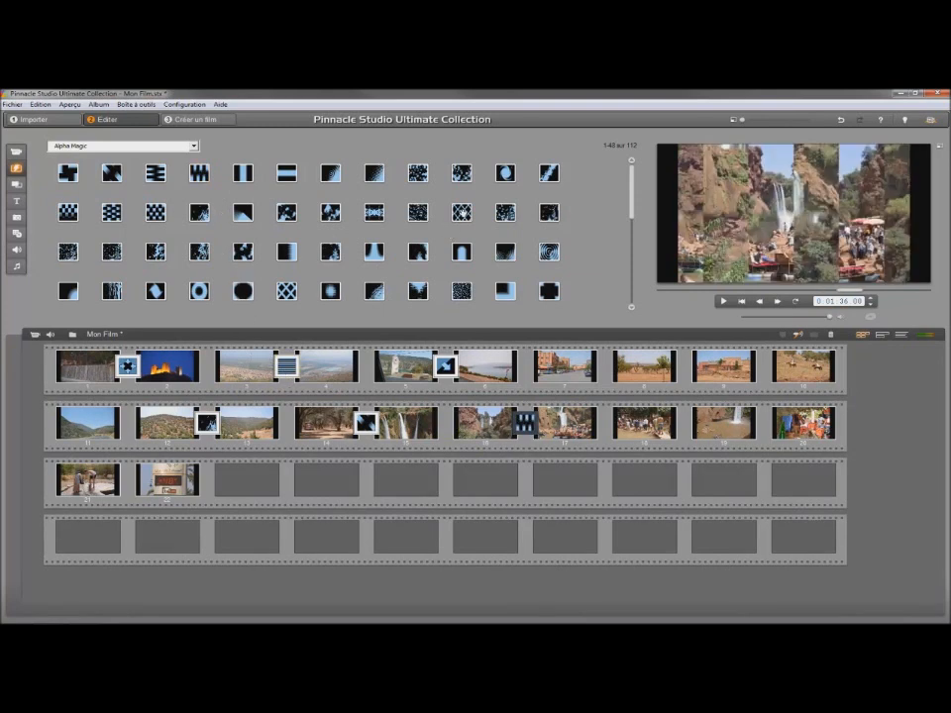
pyautogui.moveTo(566, 319); pyautogui.dragTo(683, 423)
pyautogui.moveTo(572, 266); pyautogui.dragTo(614, 369)
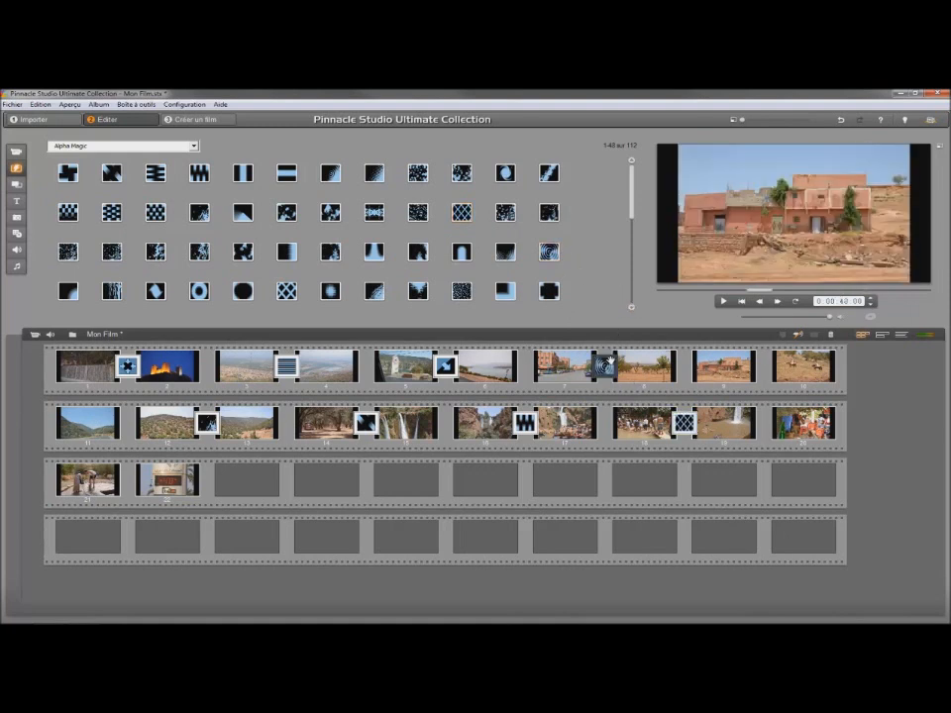
pyautogui.moveTo(245, 214); pyautogui.dragTo(755, 378)
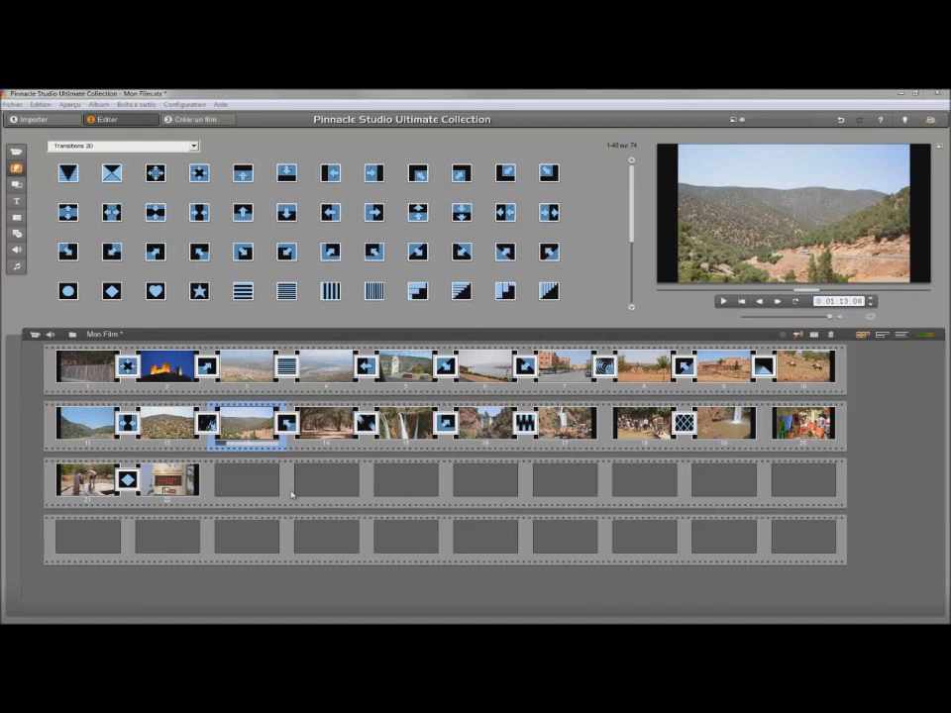
pyautogui.moveTo(468, 262); pyautogui.dragTo(763, 423)
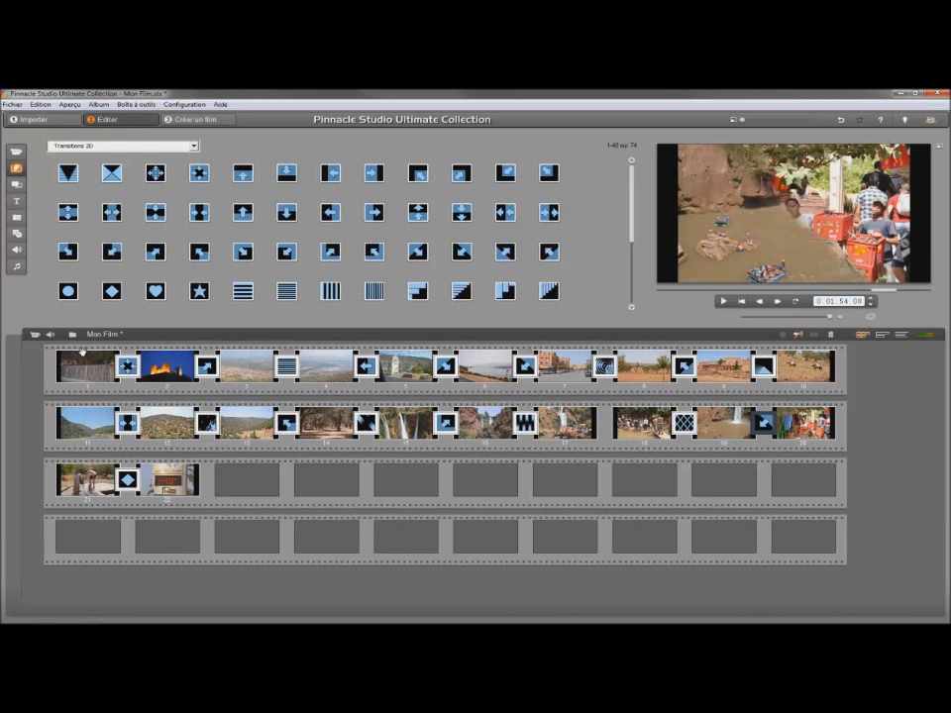
# - Play the slideshow from the beginning to check the first transitions, and stop playback at the fourth photo
pyautogui.click(663, 291)
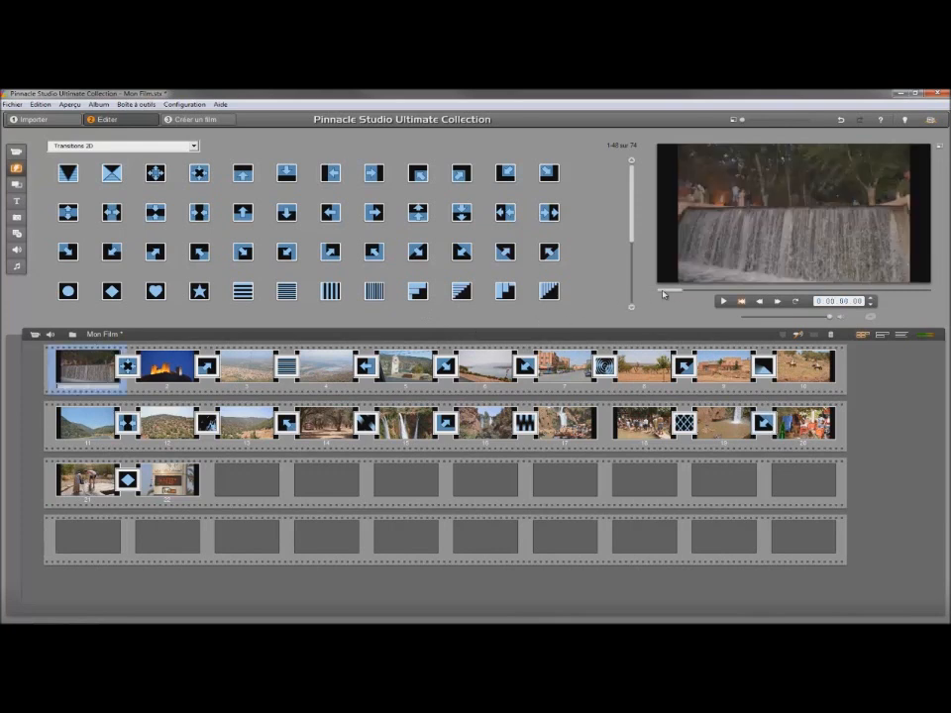
pyautogui.click(722, 303)
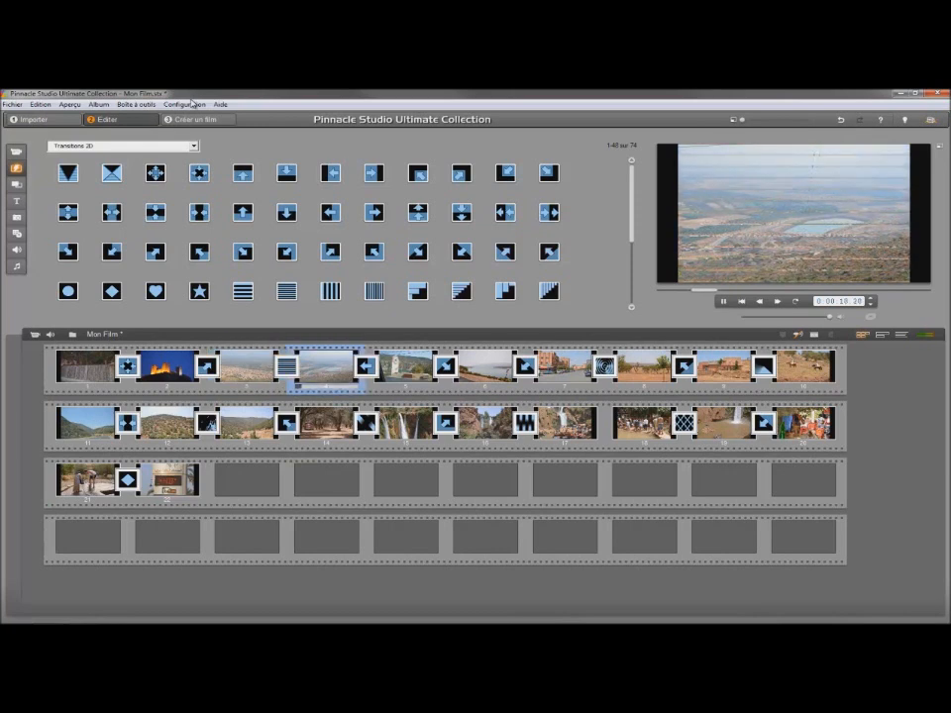
pyautogui.click(721, 302)
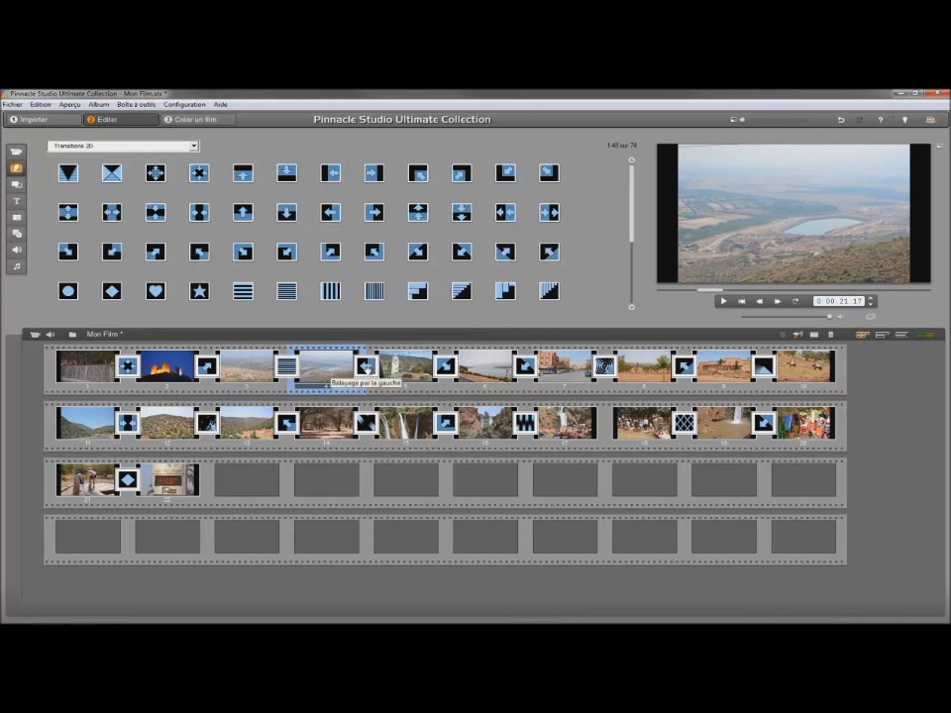
# - Reverse the Balayage par la gauche transition between photos 4 and 5, previewing it before and after, and close its settings
pyautogui.doubleClick(365, 369)
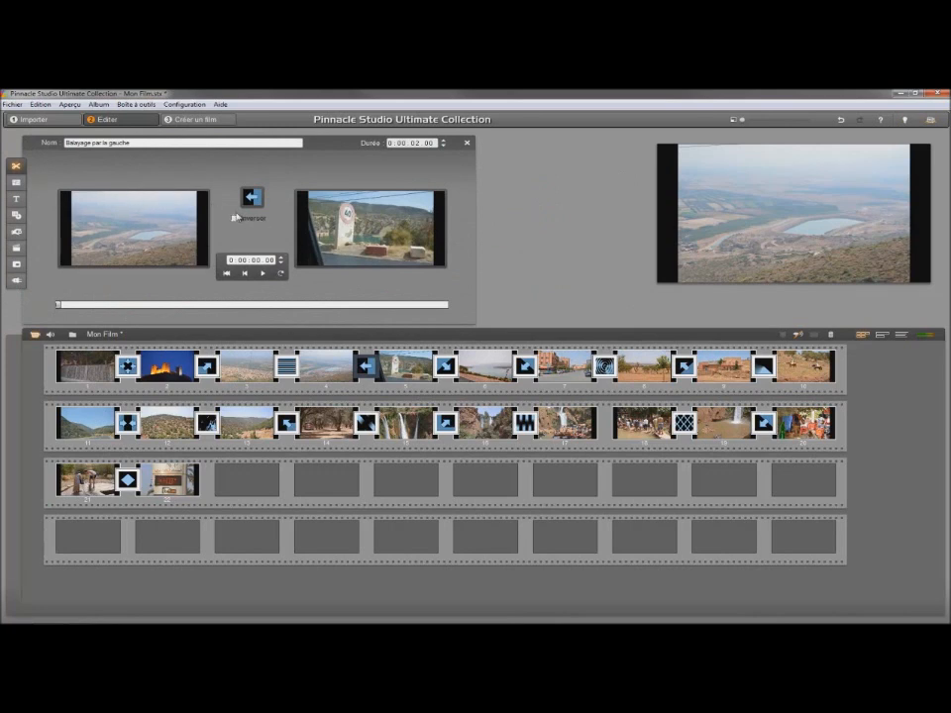
pyautogui.click(264, 274)
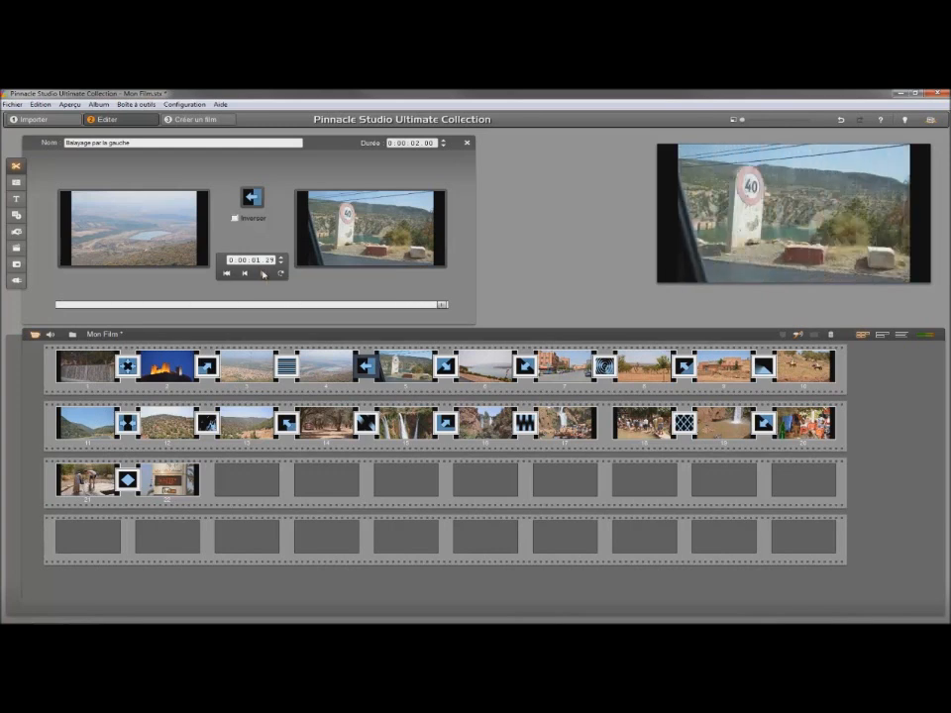
pyautogui.click(235, 219)
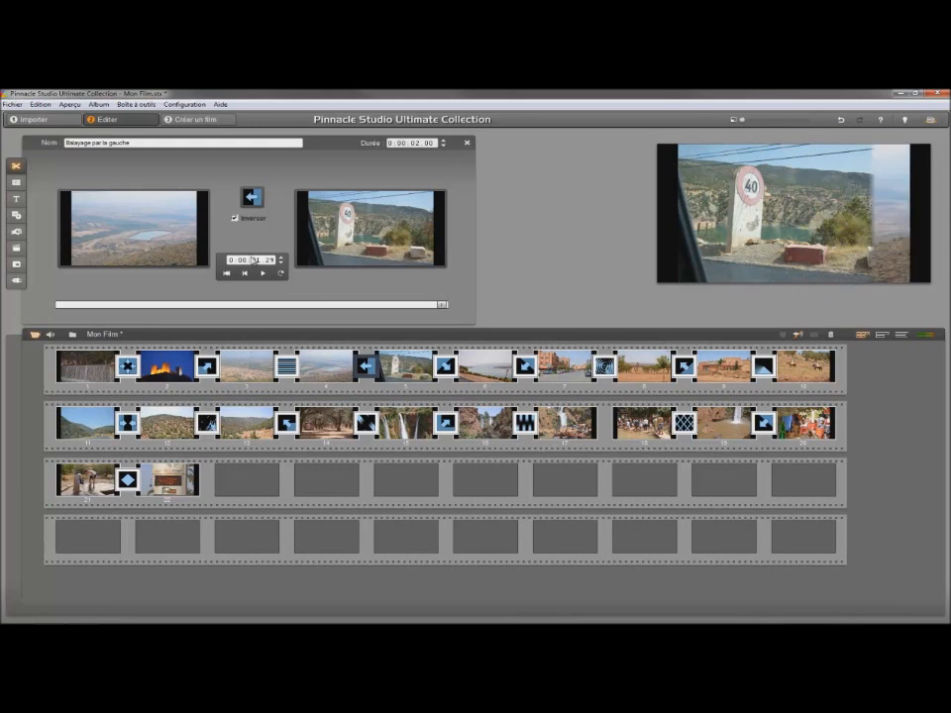
pyautogui.click(264, 274)
pyautogui.click(470, 144)
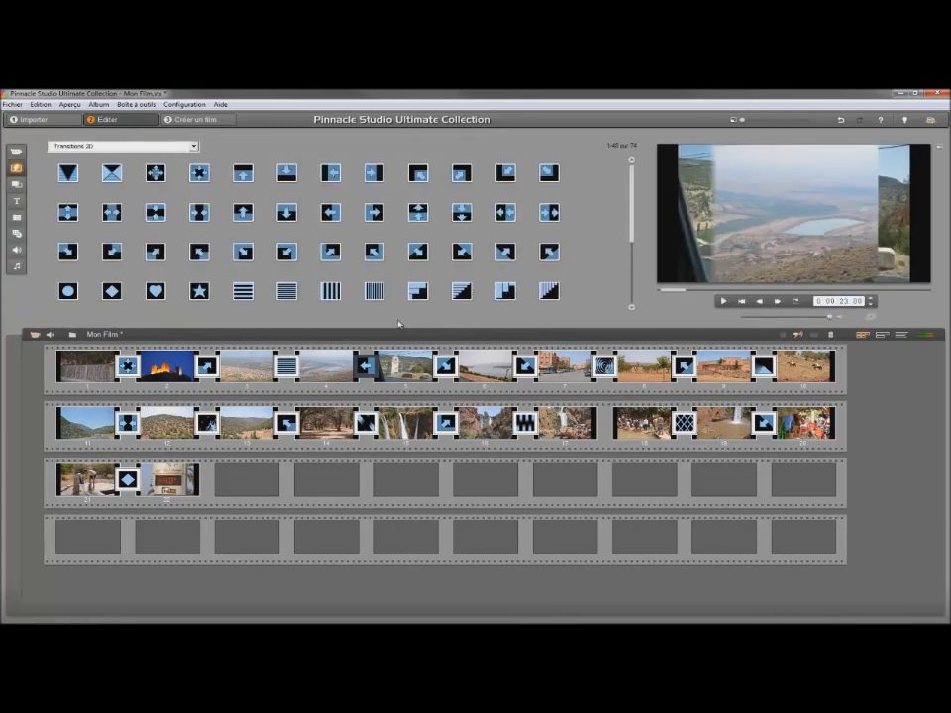
# - Switch to the timeline view, display the Titres motion standard titles and preview Standard - Titre 22
pyautogui.click(883, 338)
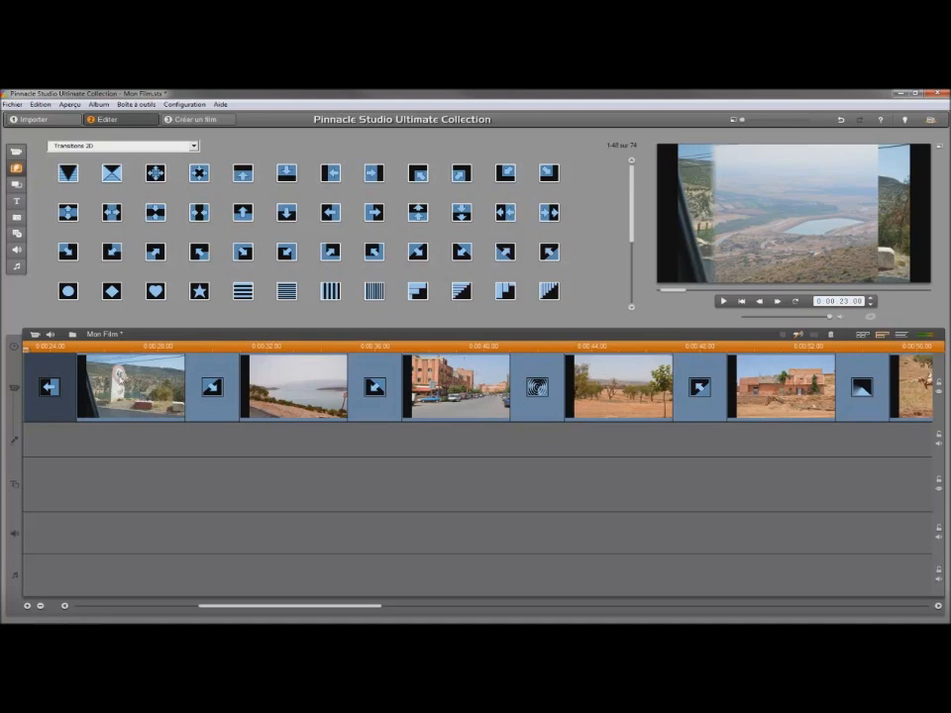
pyautogui.click(16, 201)
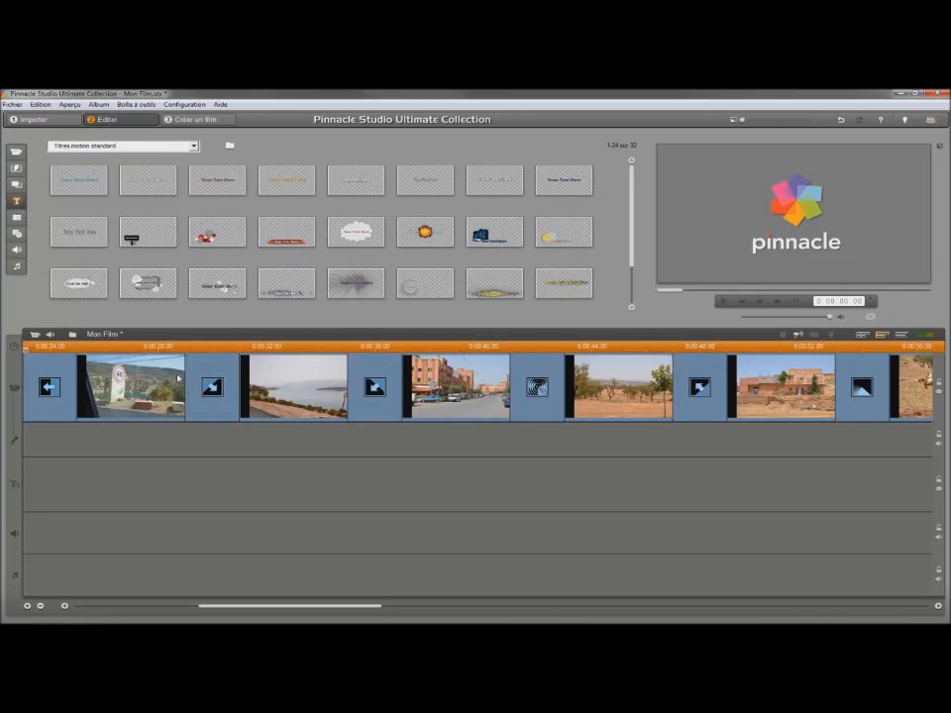
pyautogui.click(424, 285)
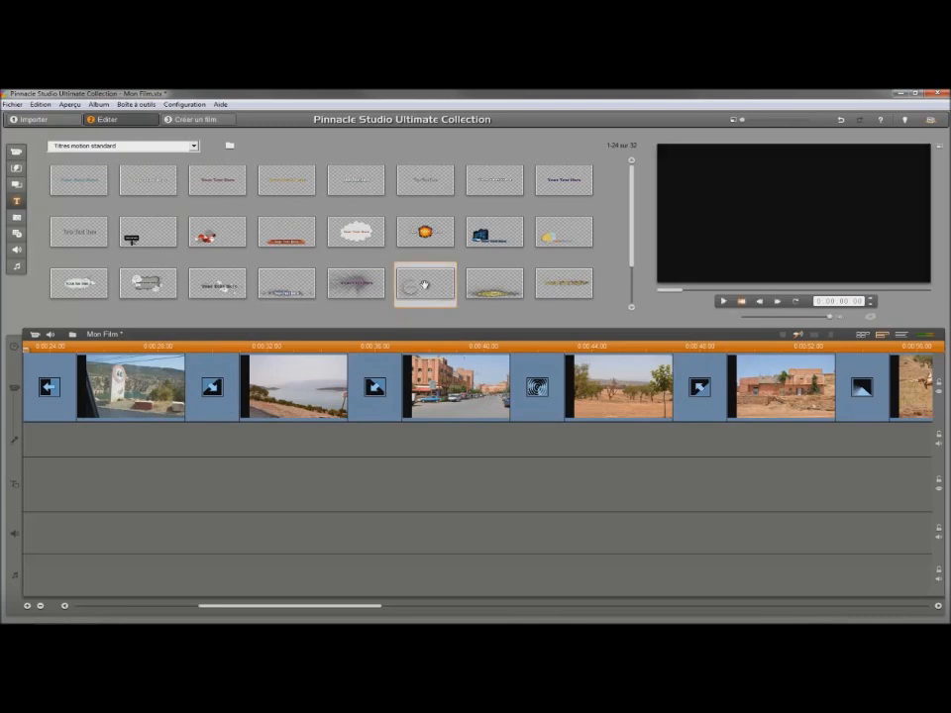
pyautogui.click(722, 301)
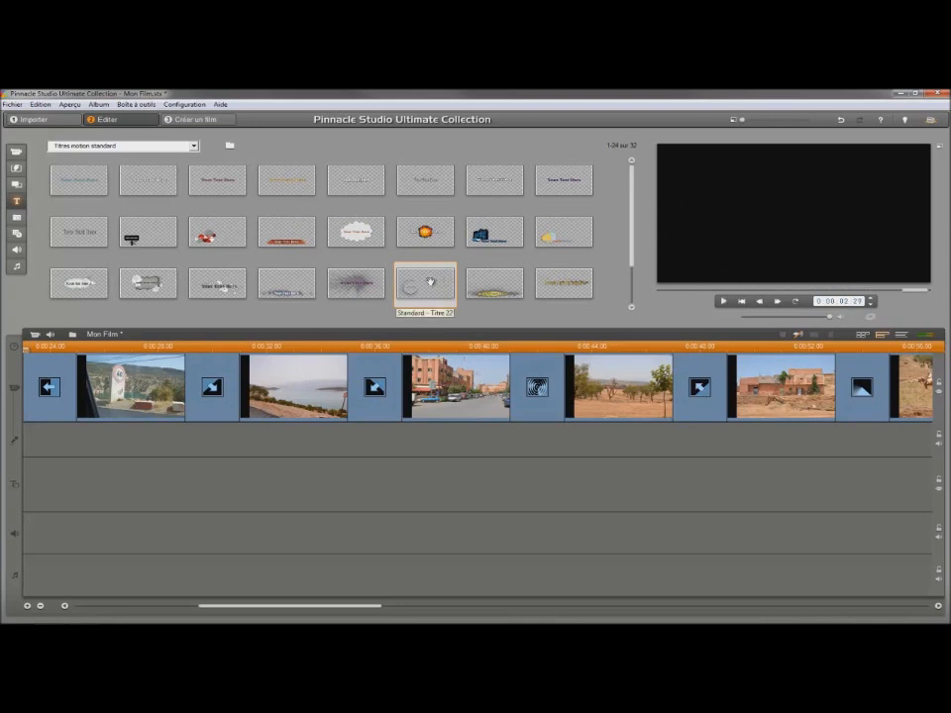
# - Place Standard - Titre 22 on the title track at the start of the street photo and extend it to the start of the following photo
pyautogui.moveTo(430, 282); pyautogui.dragTo(407, 468)
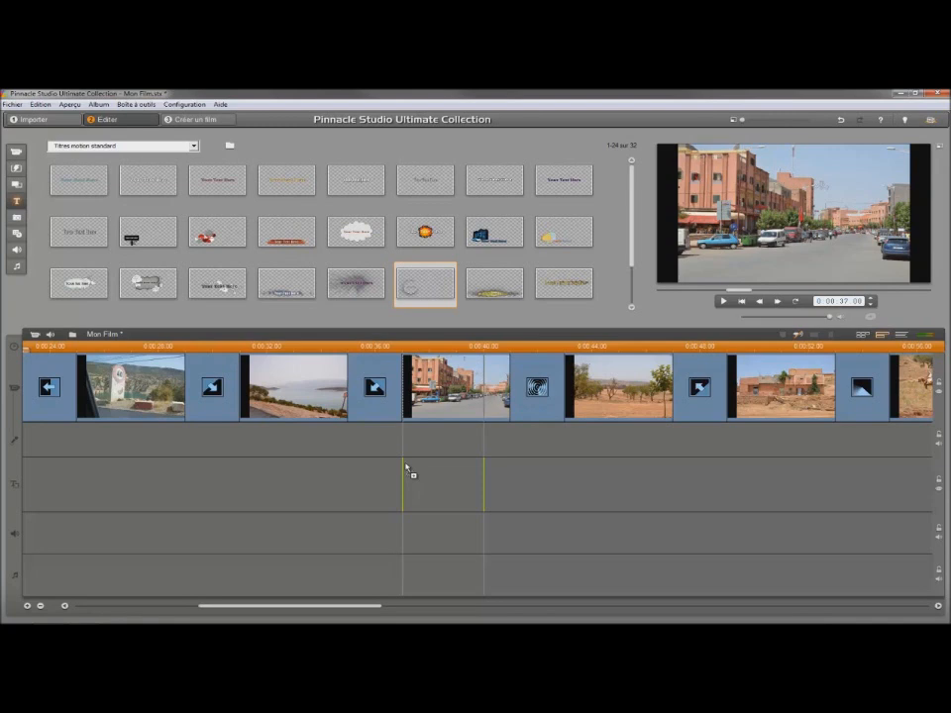
pyautogui.moveTo(406, 468); pyautogui.dragTo(406, 468)
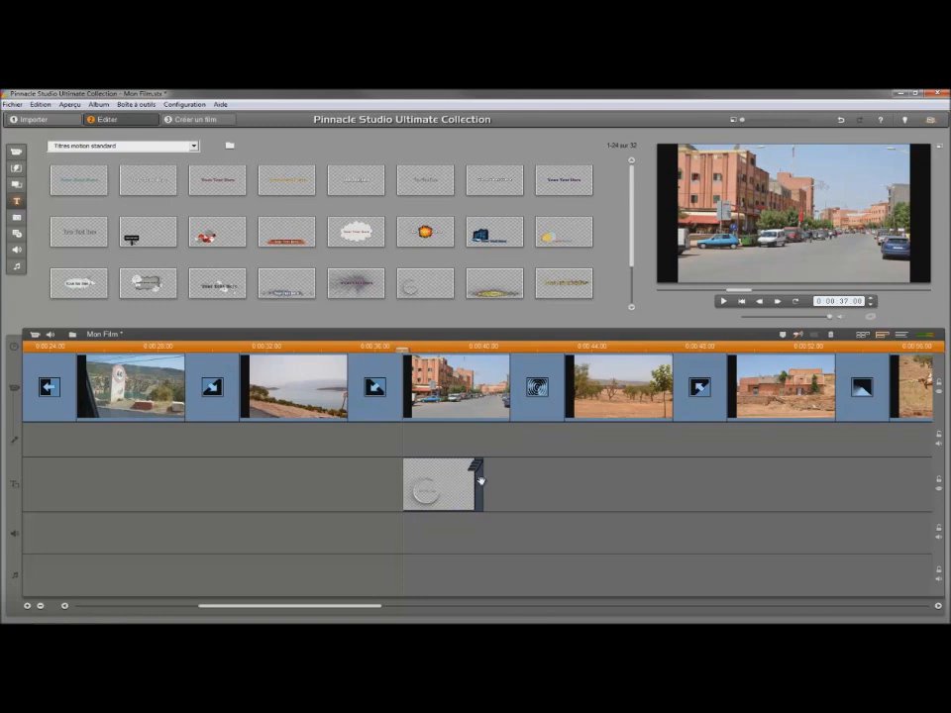
pyautogui.moveTo(481, 481); pyautogui.dragTo(572, 487)
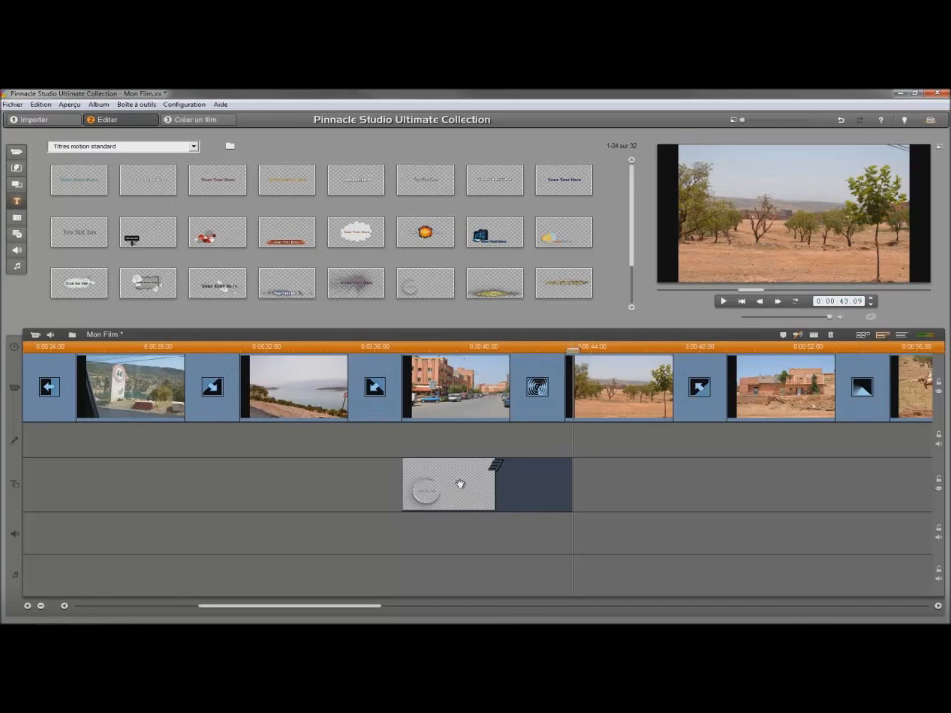
# - Open the title on the title track for editing and apply the red Standard look preset to its text
pyautogui.doubleClick(460, 484)
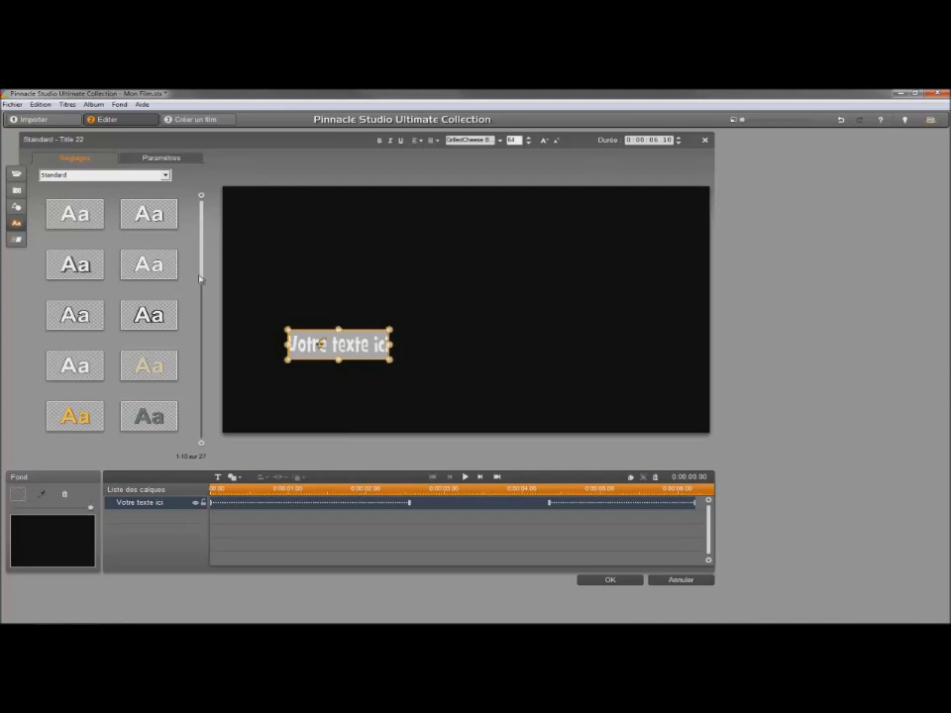
pyautogui.moveTo(203, 281); pyautogui.dragTo(206, 296)
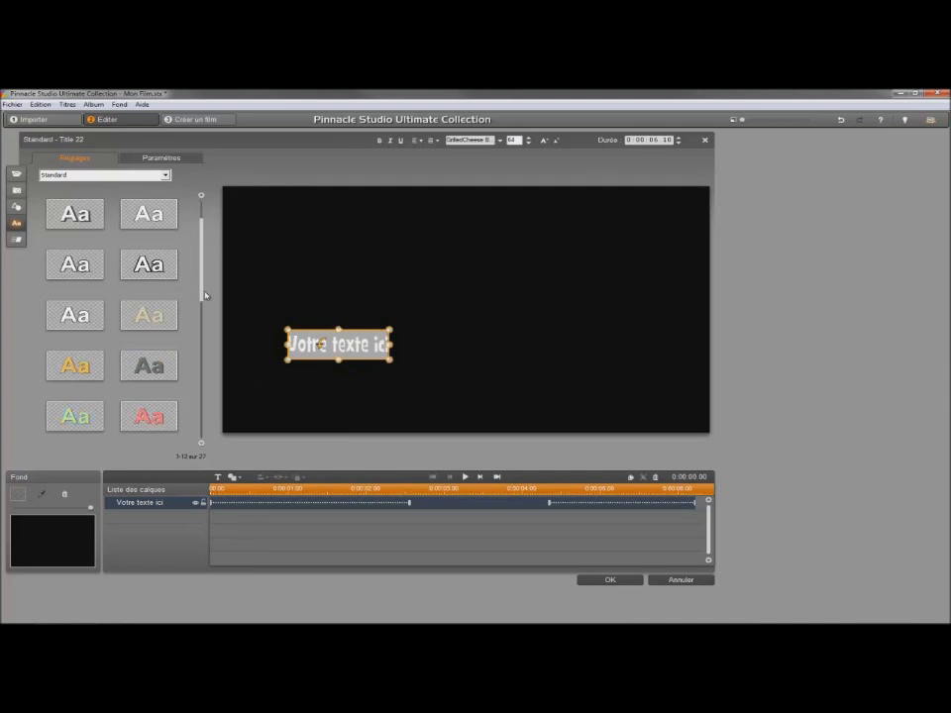
pyautogui.click(149, 417)
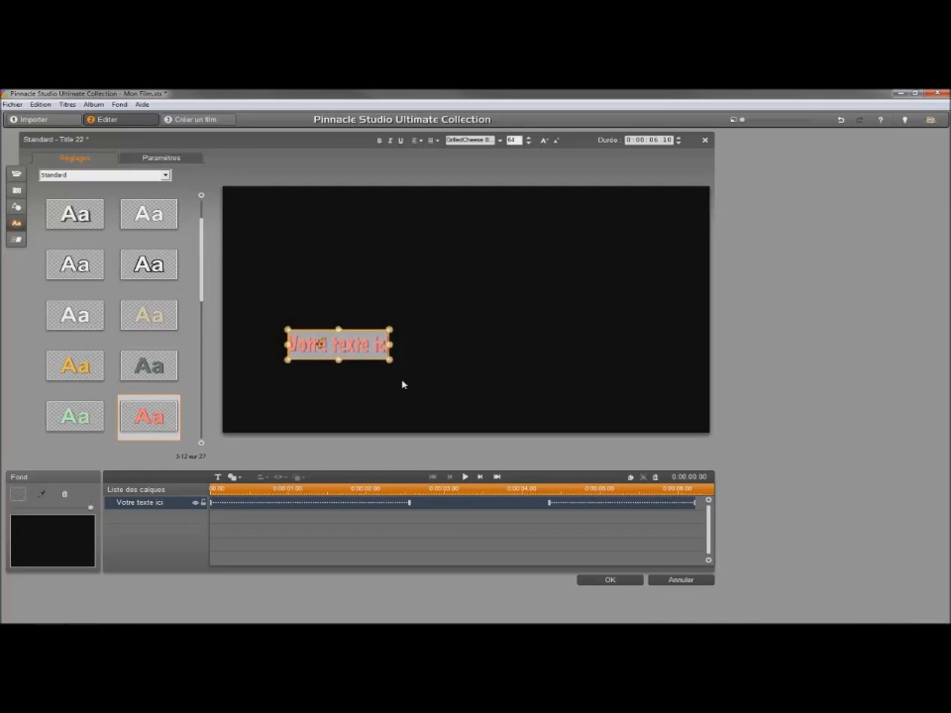
# - Replace the placeholder title text with "Teste pinnacle studio 15"
pyautogui.press('BackSpace')
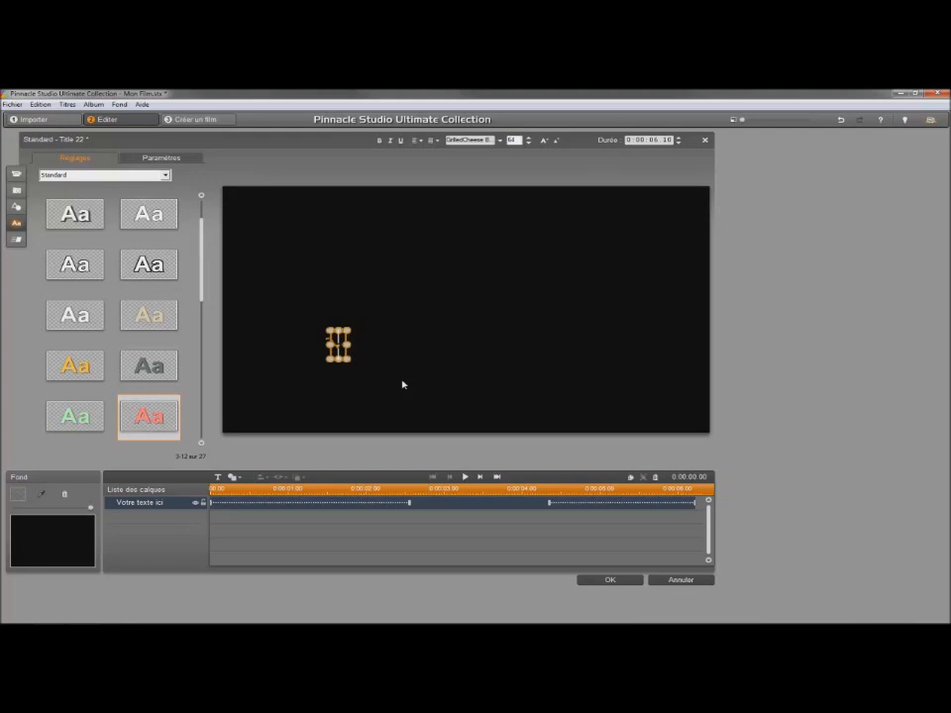
pyautogui.write('Teste')
pyautogui.write(' pir')
pyautogui.write('nacle')
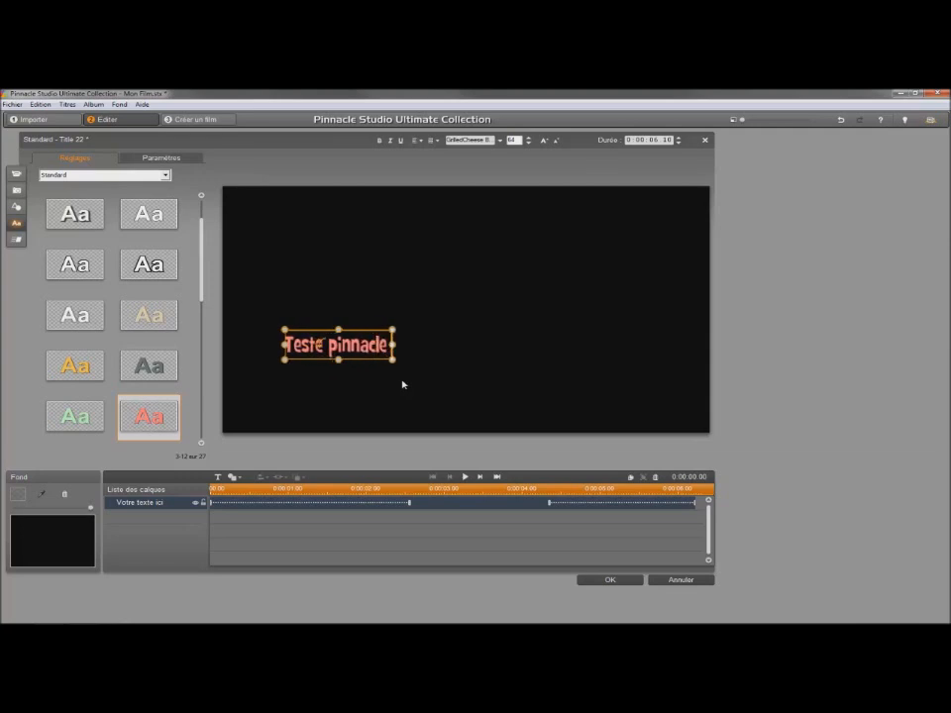
pyautogui.write(' studio')
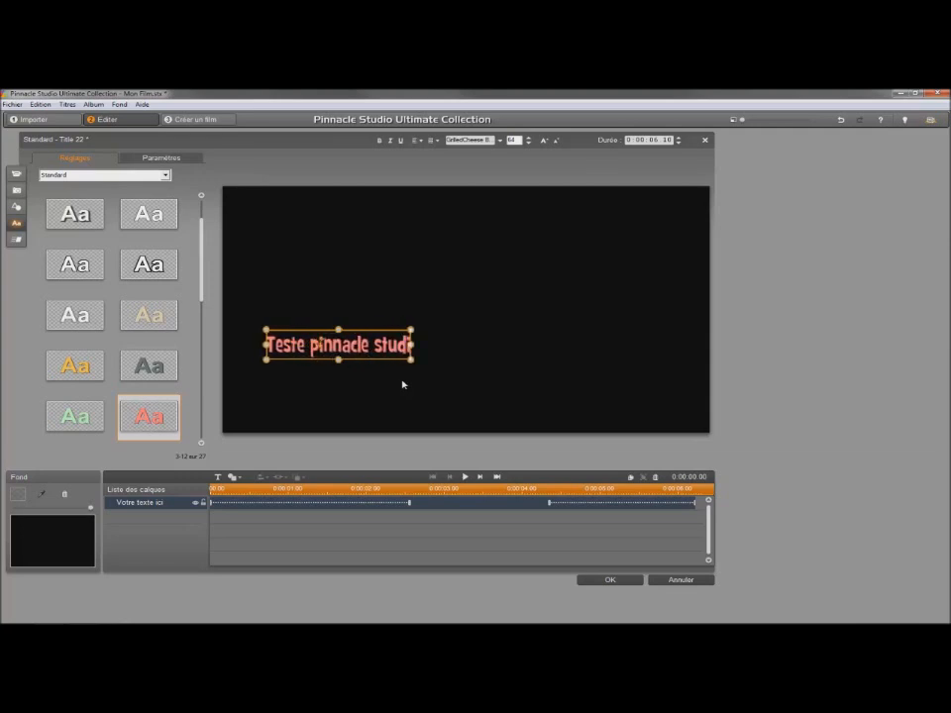
pyautogui.write('15')
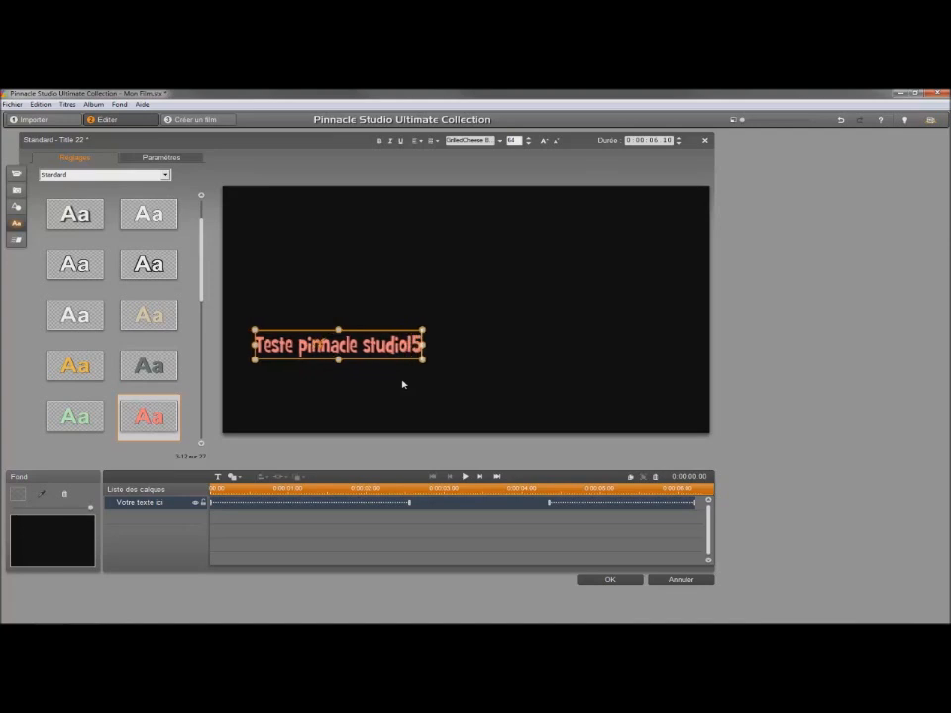
pyautogui.press('BackSpace')
pyautogui.press('BackSpace')
pyautogui.write('15')
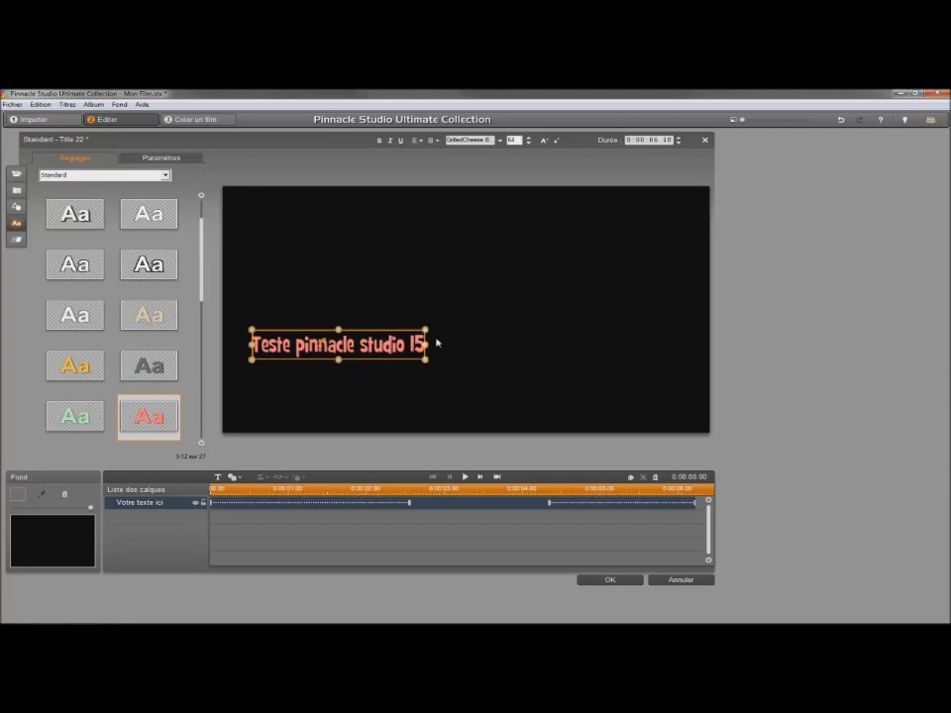
# - Stretch the title text box slightly wider and taller, and move it toward the middle of the frame
pyautogui.moveTo(427, 343); pyautogui.dragTo(452, 344)
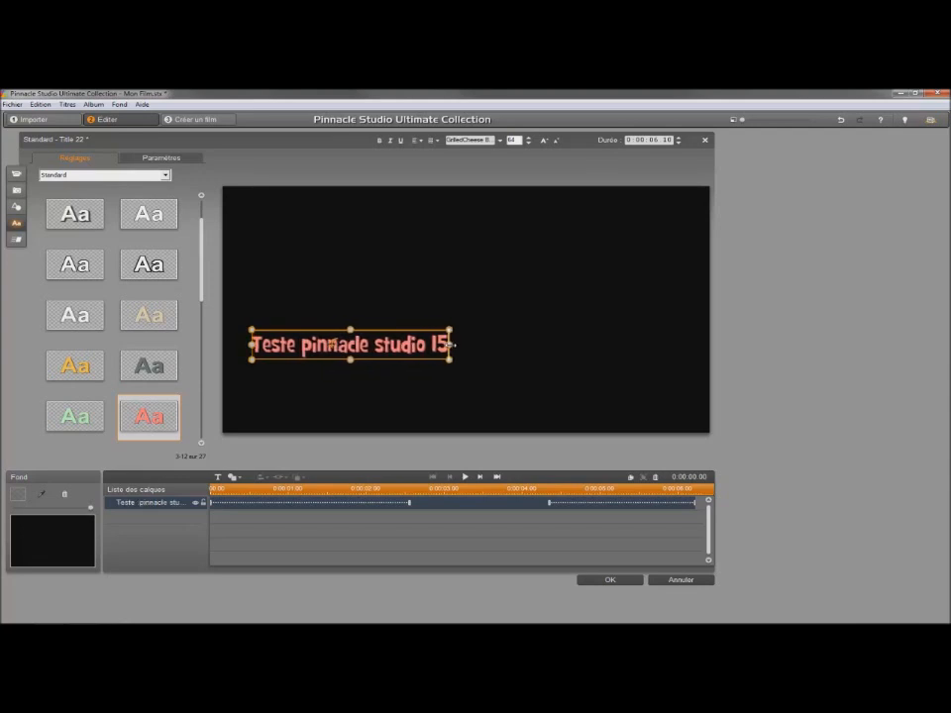
pyautogui.moveTo(350, 330); pyautogui.dragTo(351, 319)
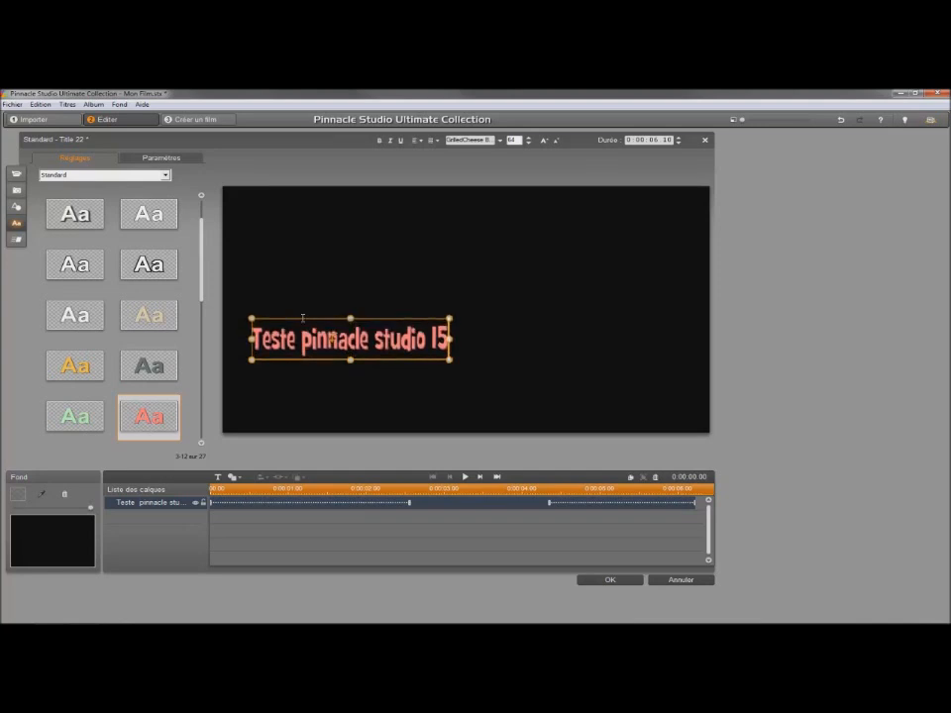
pyautogui.moveTo(306, 318); pyautogui.dragTo(373, 322)
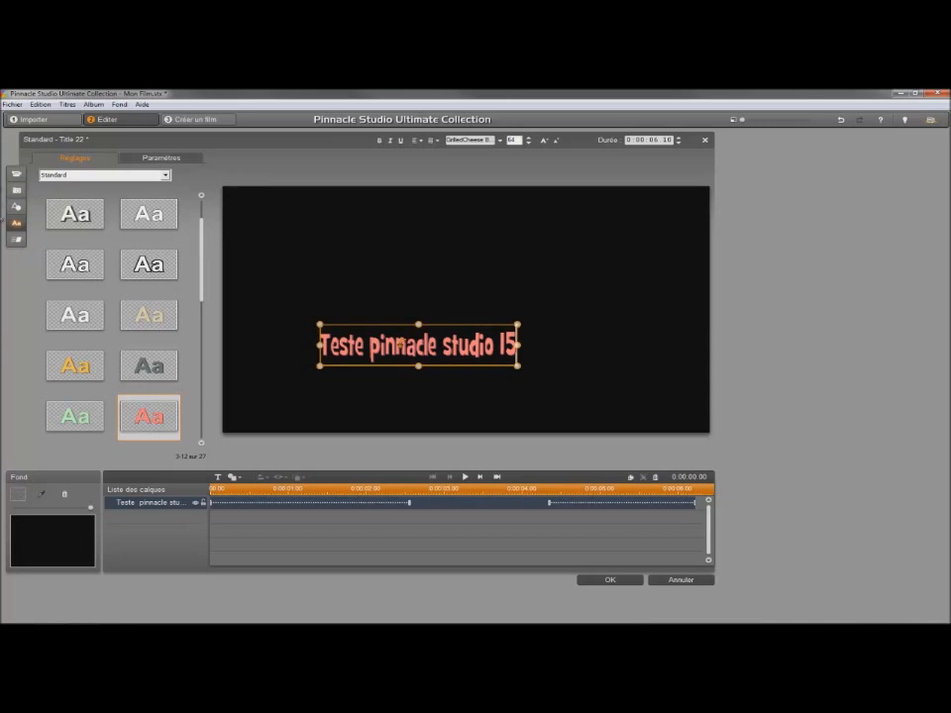
# - Try a smaller font size of 48 for the title text, browsing the available fonts
pyautogui.click(165, 175)
pyautogui.click(166, 177)
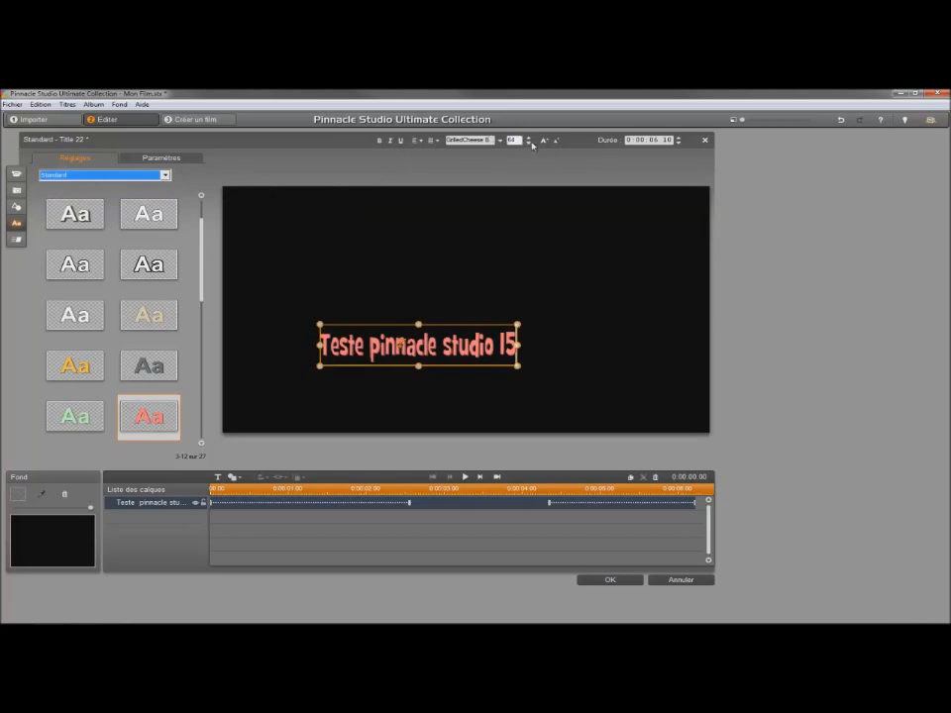
pyautogui.click(530, 143)
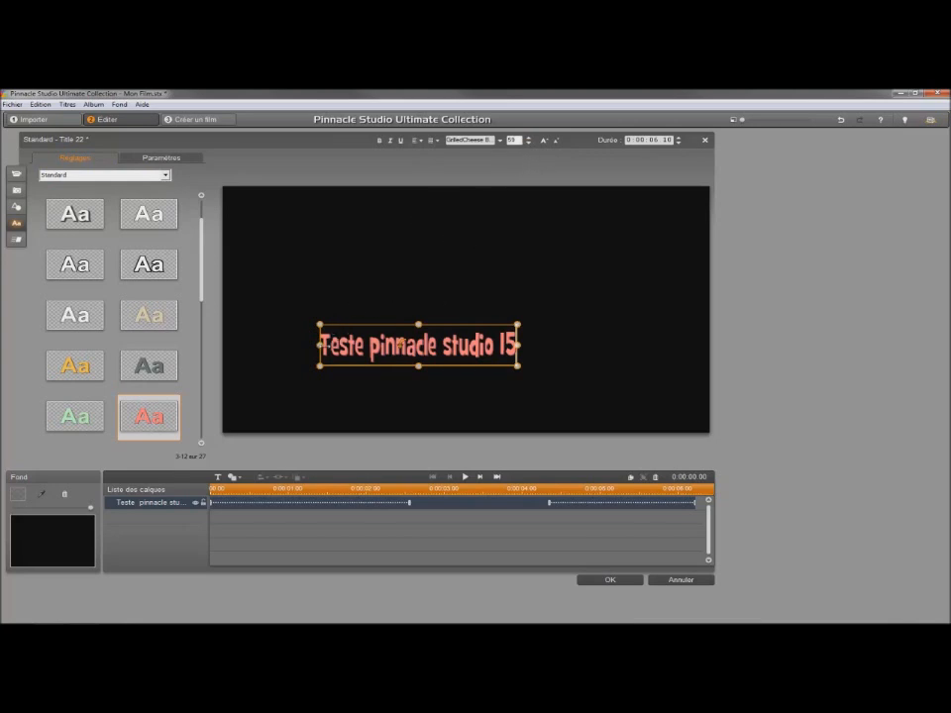
pyautogui.click(501, 140)
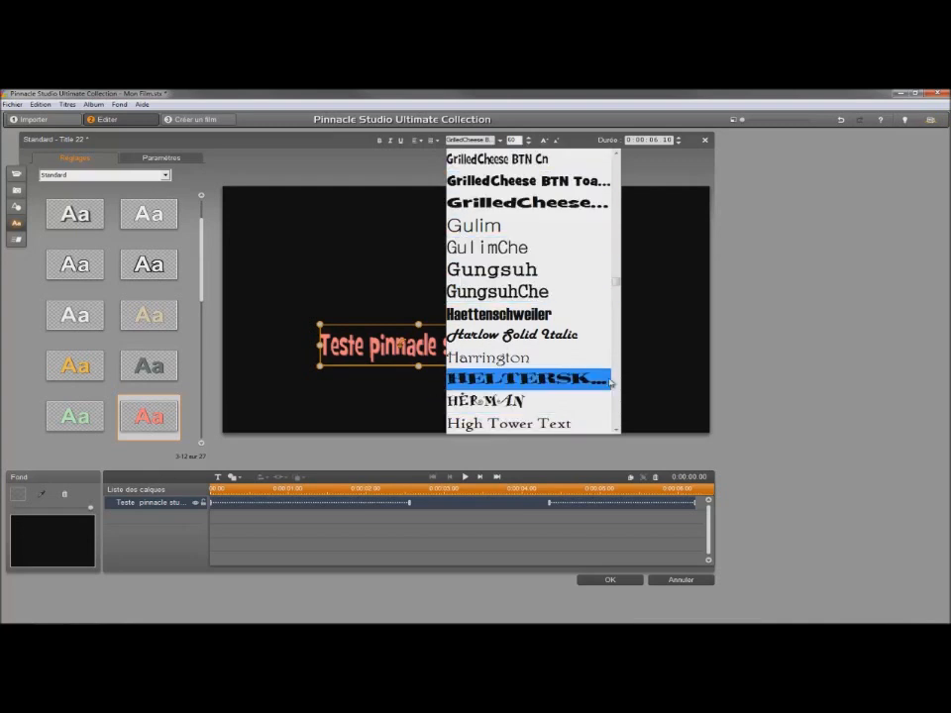
pyautogui.click(391, 173)
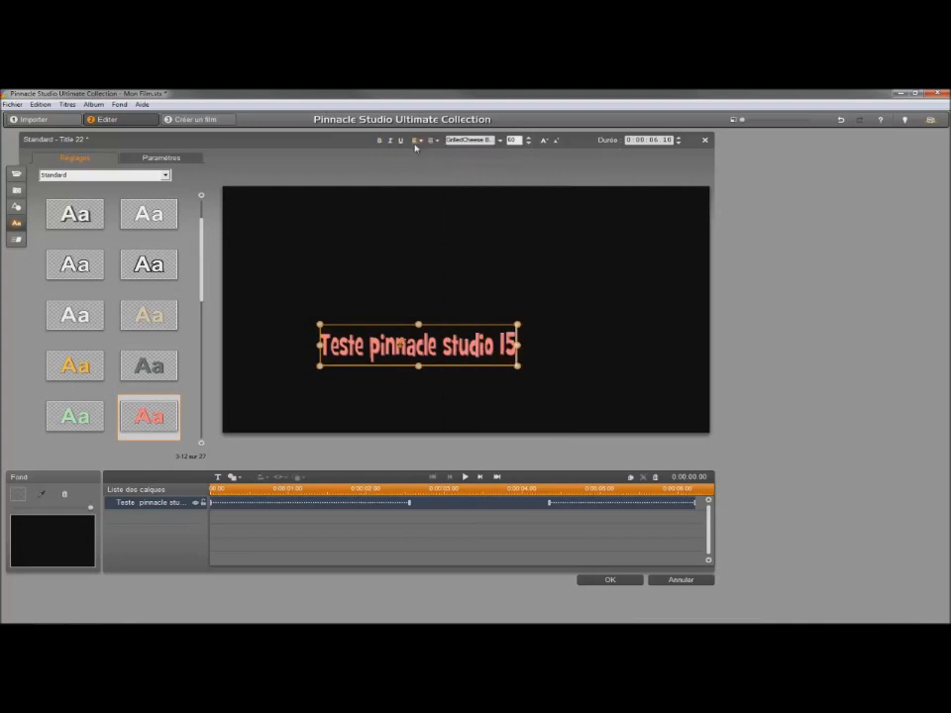
pyautogui.click(544, 140)
# - Apply the Saut en avant entrance motion to the title text and let its preview play
pyautogui.click(16, 240)
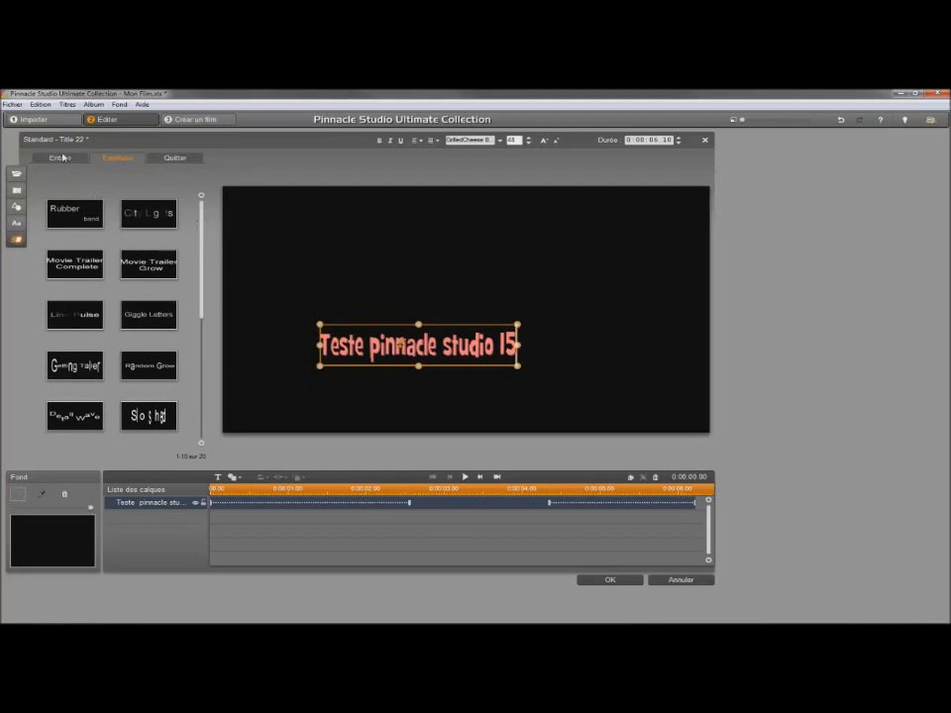
pyautogui.click(62, 159)
pyautogui.moveTo(203, 229); pyautogui.dragTo(204, 349)
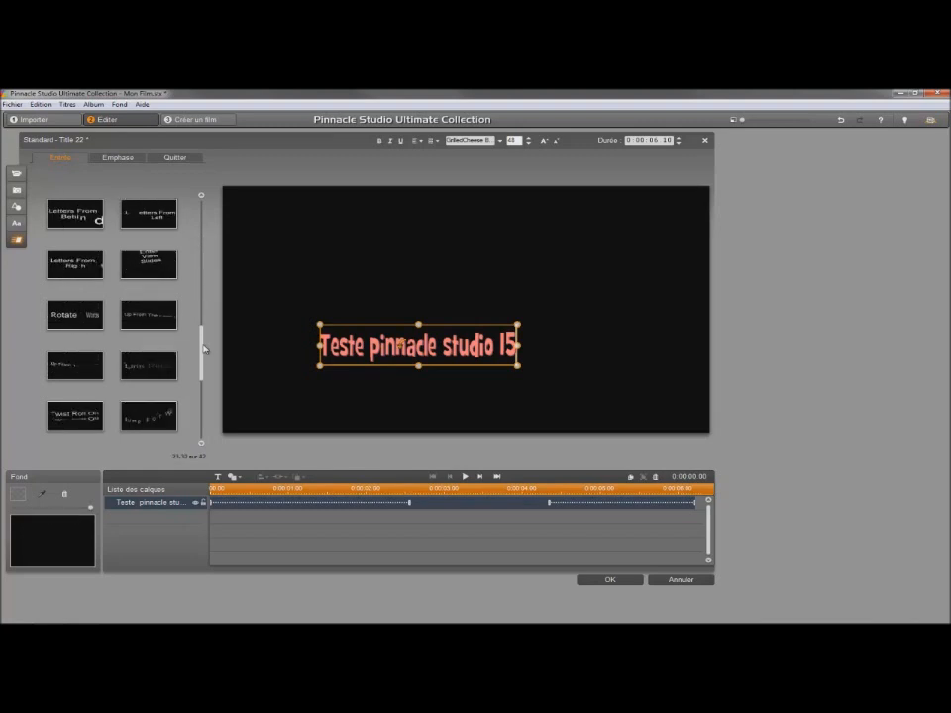
pyautogui.click(145, 422)
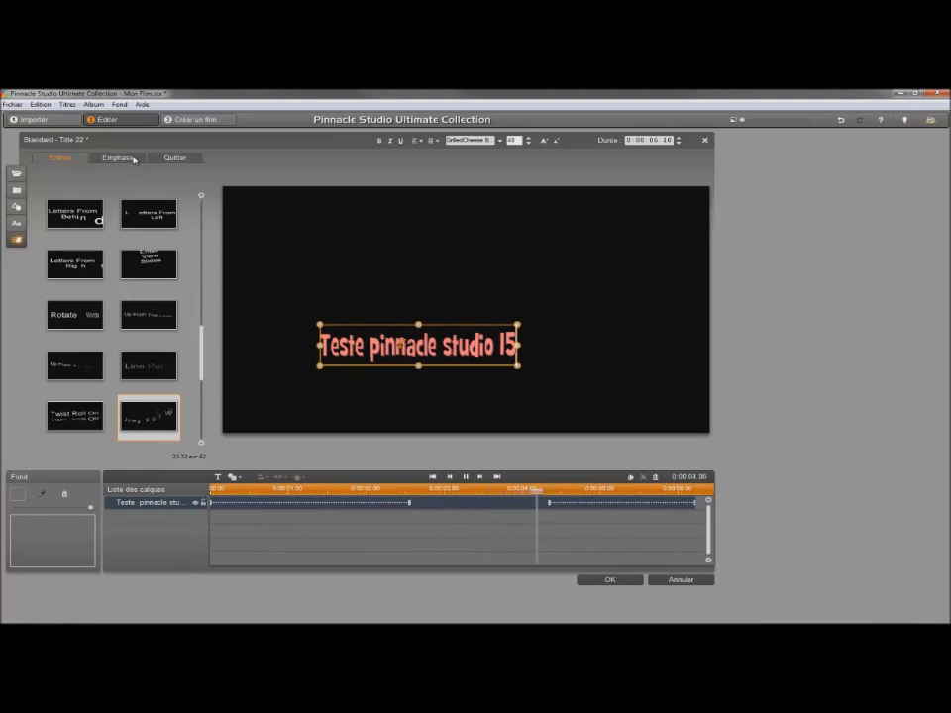
# - Try the Falling Down emphasis motion on the title text, and replace it with Walking Letters
pyautogui.click(131, 159)
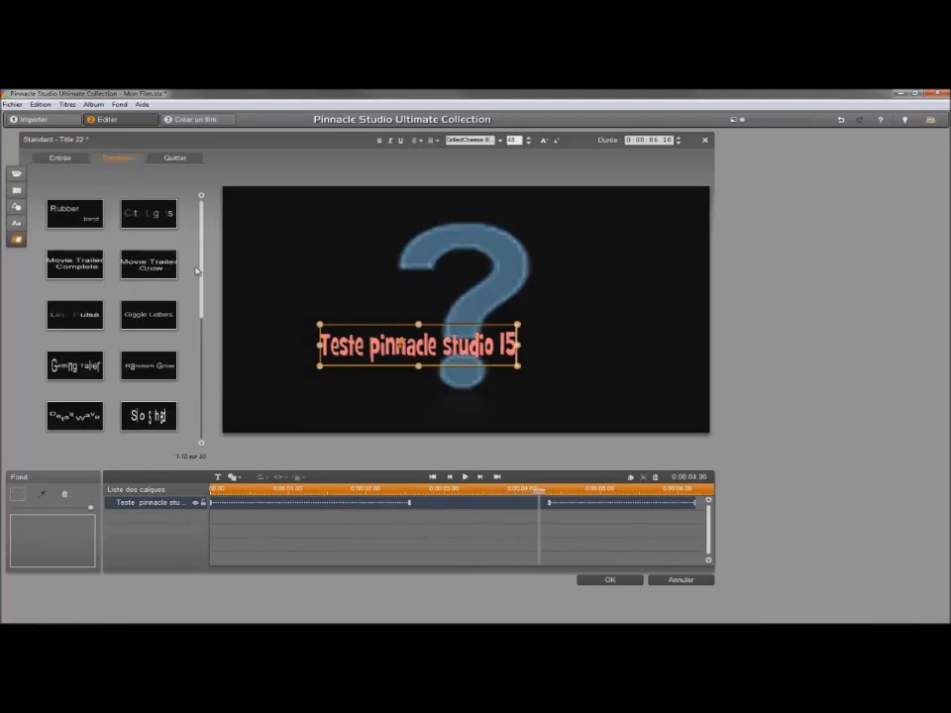
pyautogui.moveTo(202, 271); pyautogui.dragTo(207, 333)
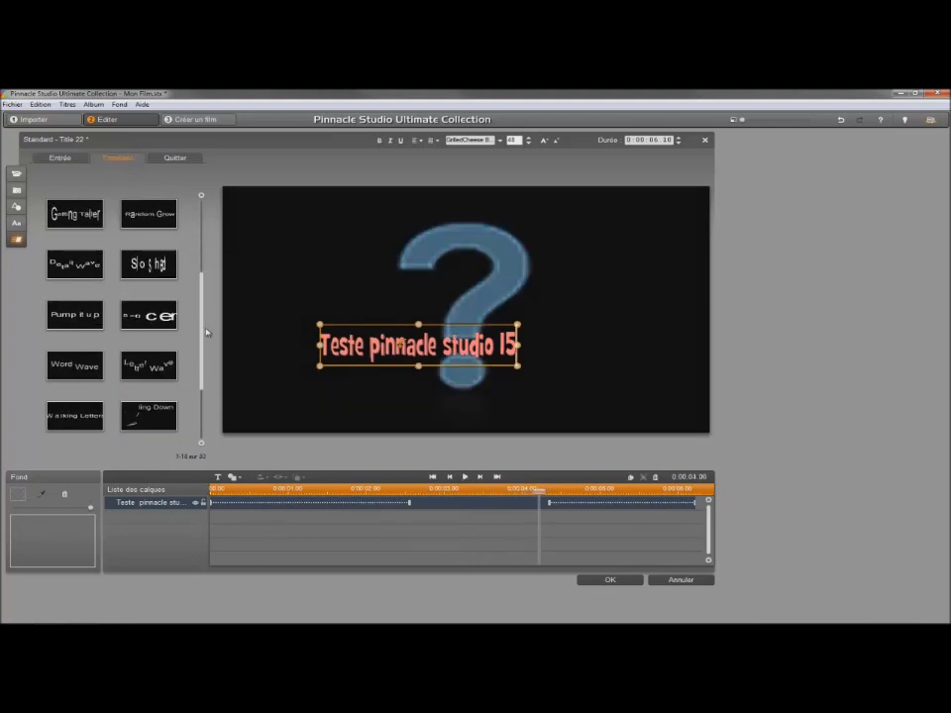
pyautogui.click(142, 417)
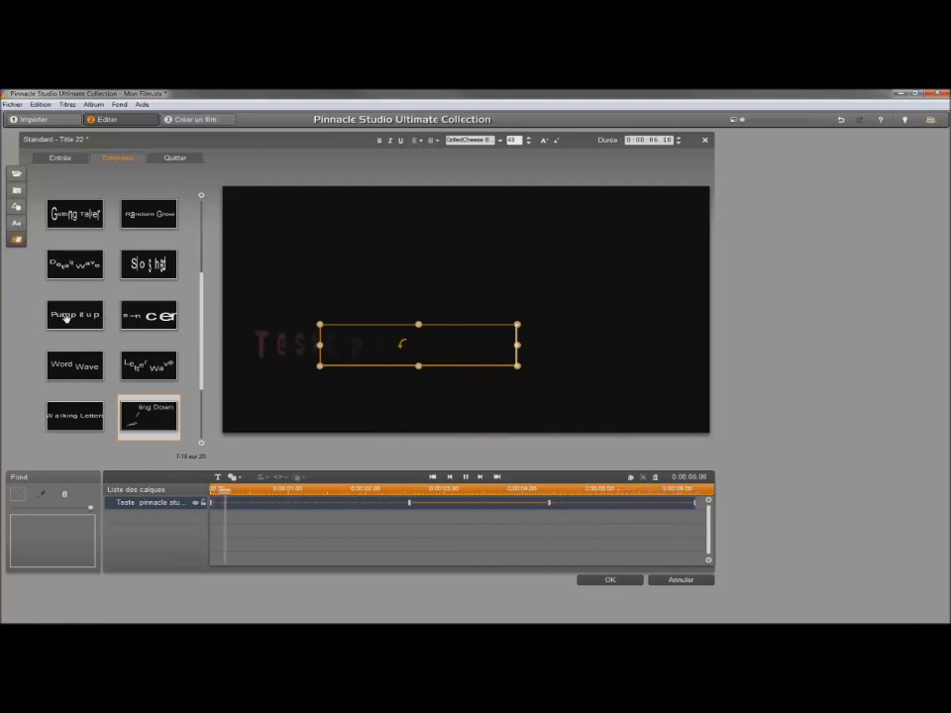
pyautogui.click(73, 417)
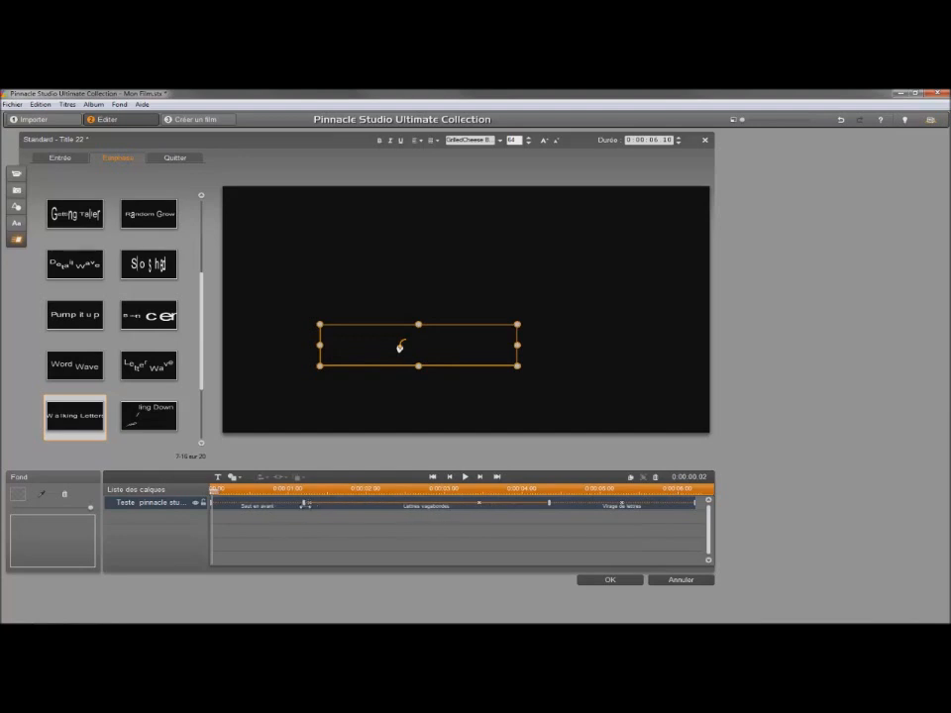
# - Lengthen the title's entrance motion to about 1.4 seconds, preview the animation and accept the edited title
pyautogui.moveTo(302, 504); pyautogui.dragTo(315, 504)
pyautogui.press('space')
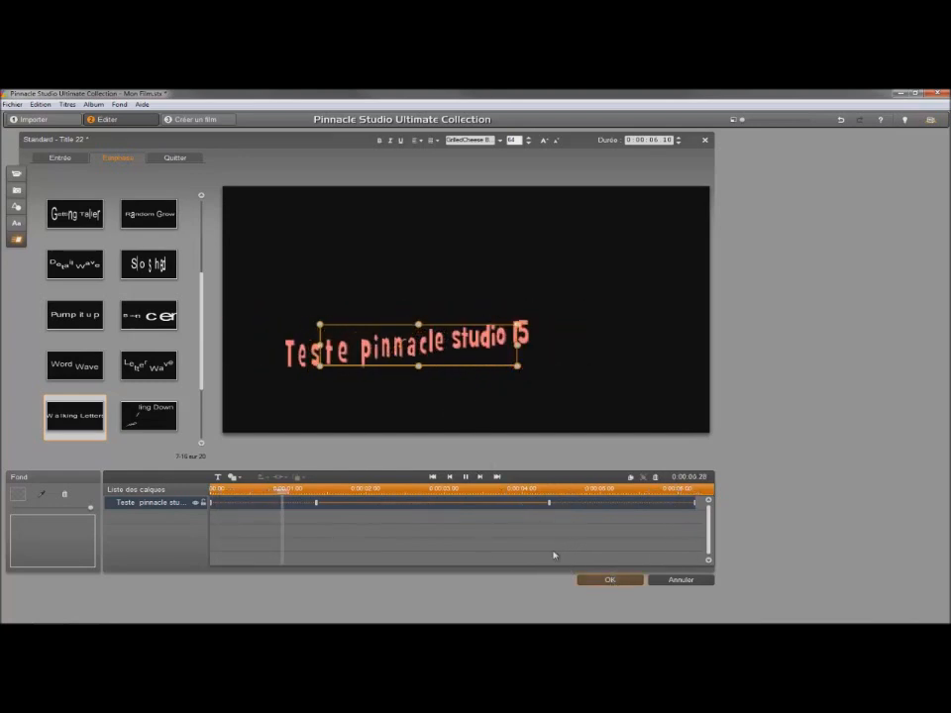
pyautogui.click(465, 476)
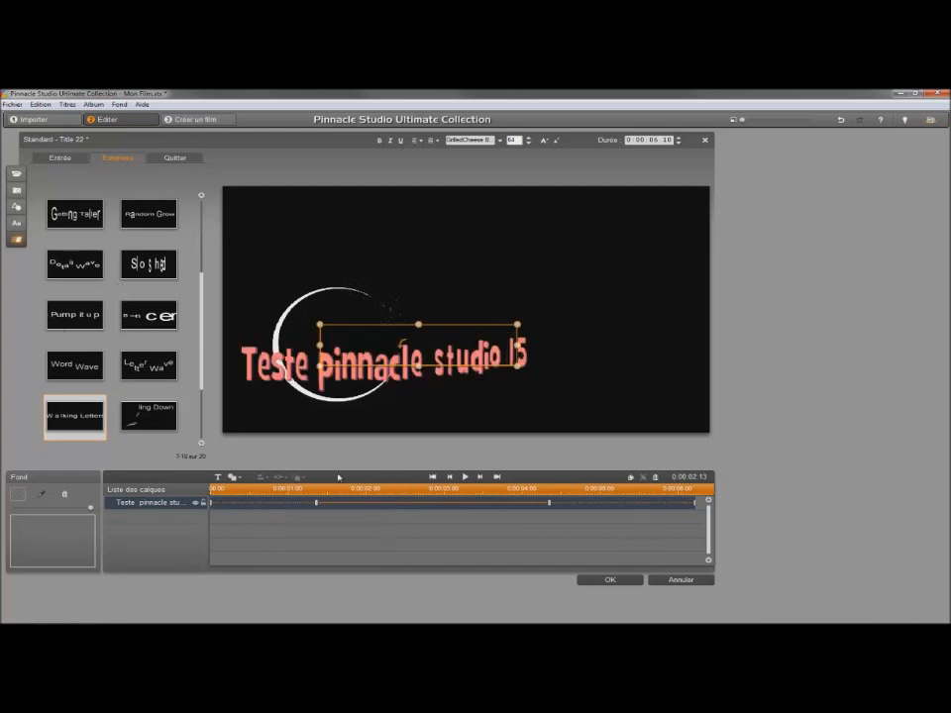
pyautogui.click(609, 581)
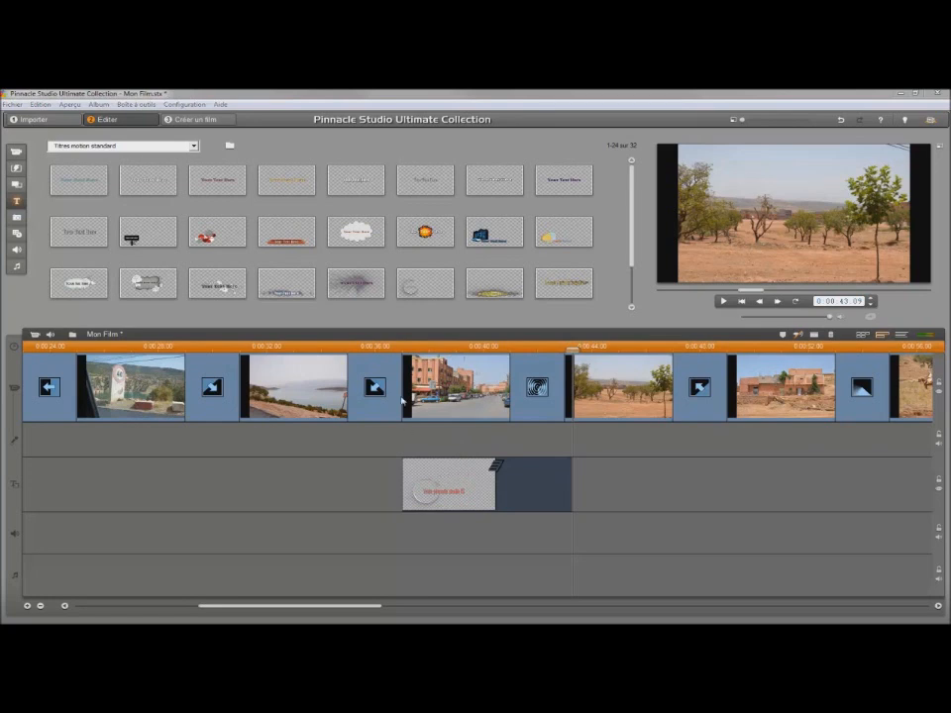
# - Play the slideshow from the end of the lake photo to check the title over the street photo, and stop at the trees photo
pyautogui.moveTo(572, 348); pyautogui.dragTo(342, 350)
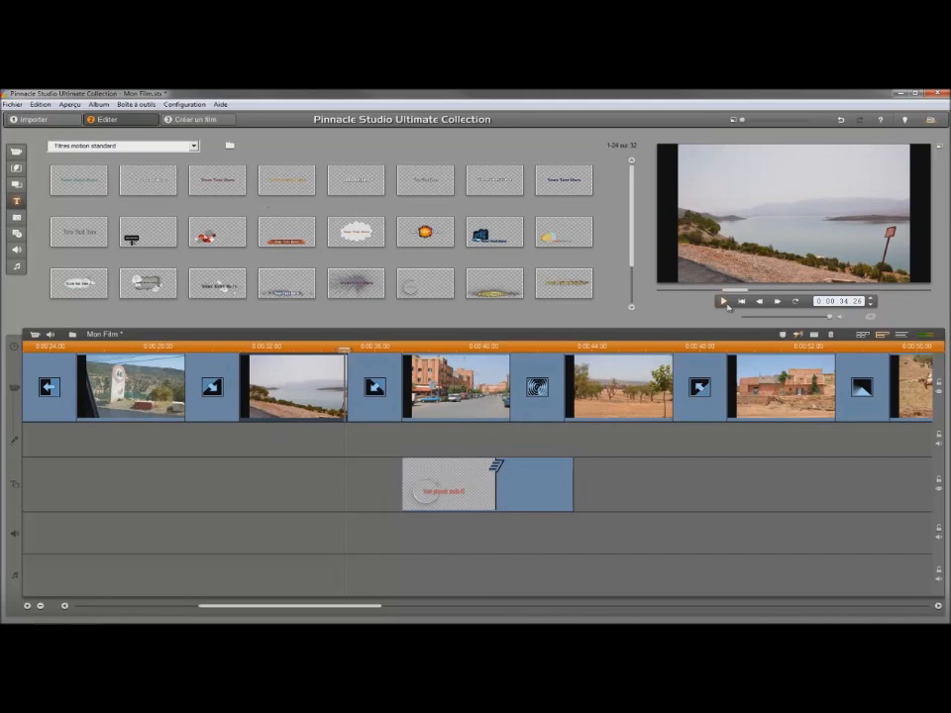
pyautogui.click(722, 301)
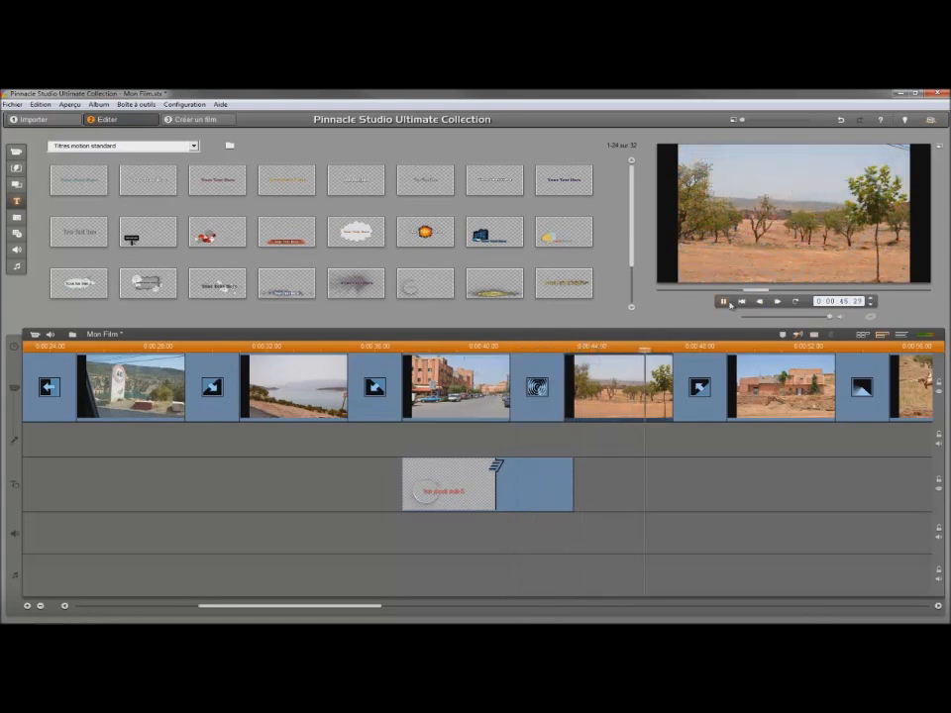
pyautogui.click(725, 302)
# - Shorten the title to just before the street photo's end and replay that section from the preceding transition
pyautogui.moveTo(572, 490); pyautogui.dragTo(502, 486)
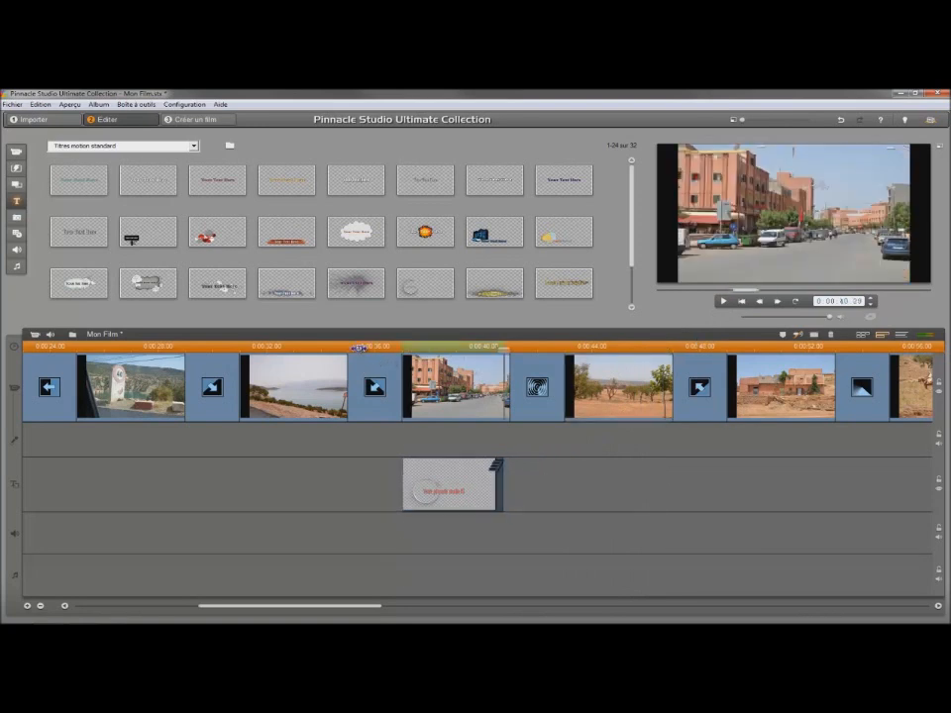
pyautogui.click(377, 382)
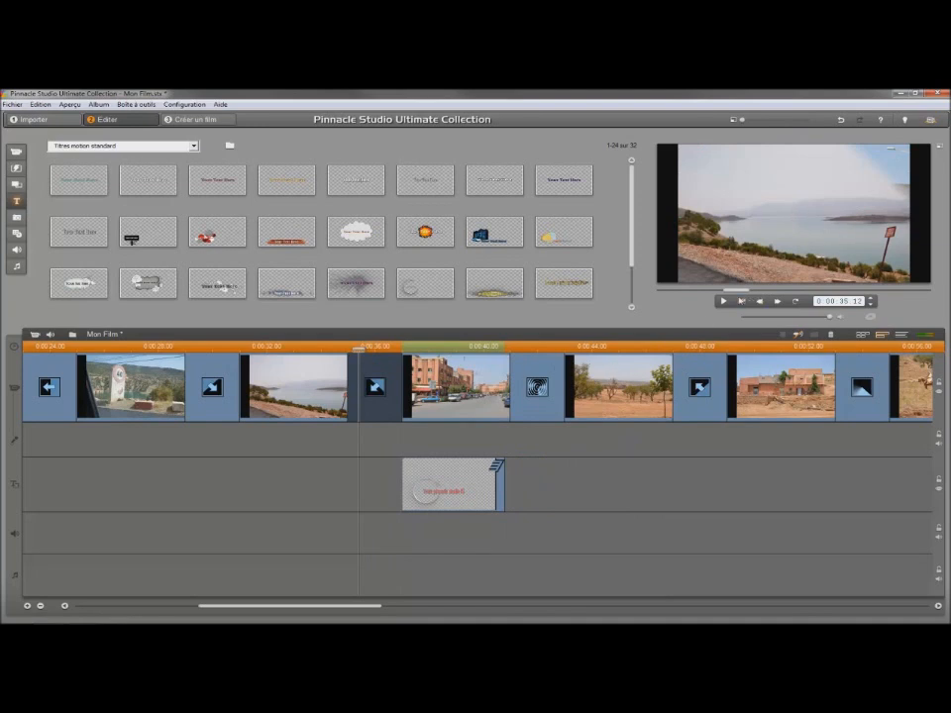
pyautogui.click(724, 301)
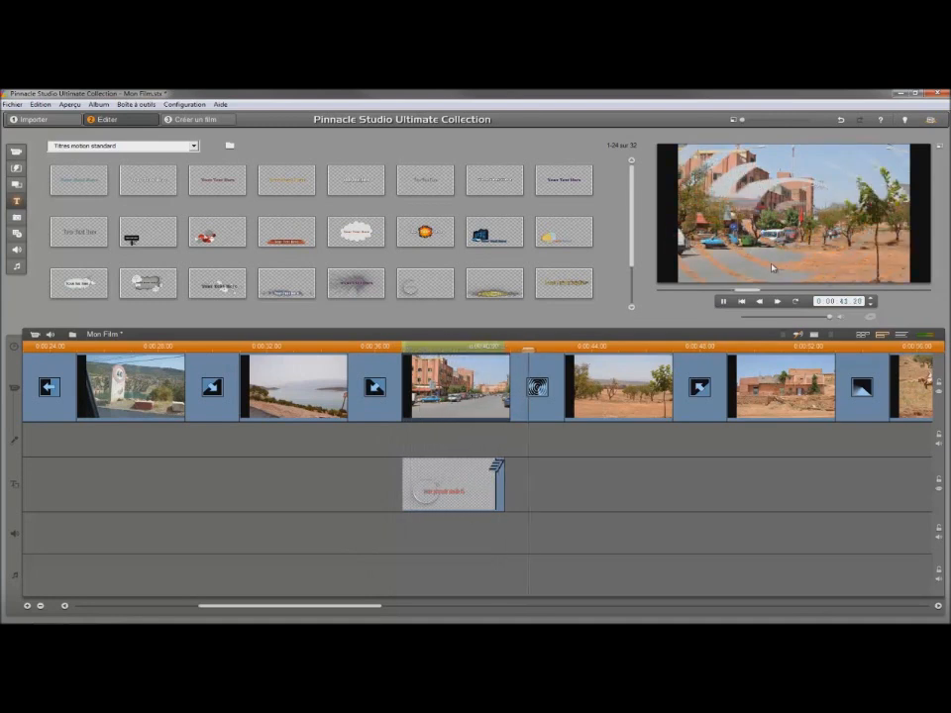
pyautogui.click(724, 302)
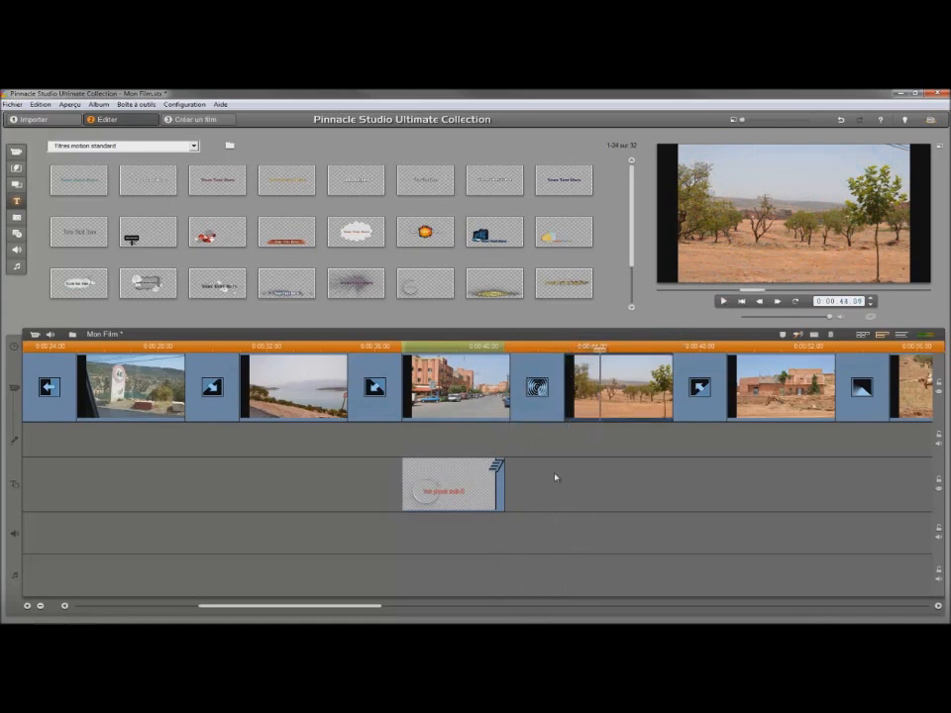
# - Extend the title to just before the end of the trees photo and position playback on the transition preceding the street photo
pyautogui.click(505, 483)
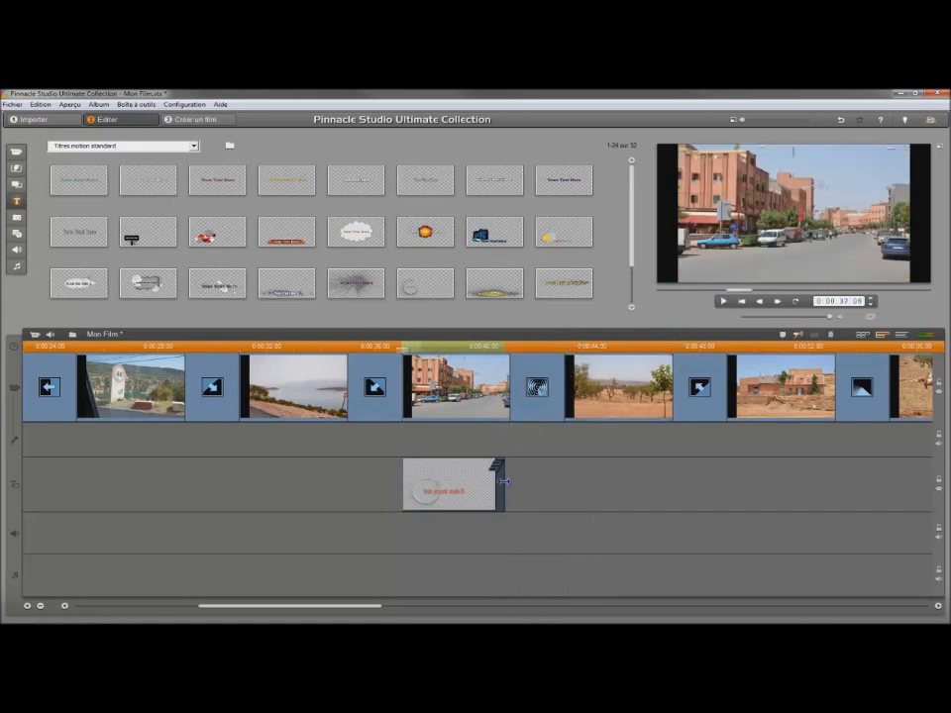
pyautogui.moveTo(504, 482); pyautogui.dragTo(673, 473)
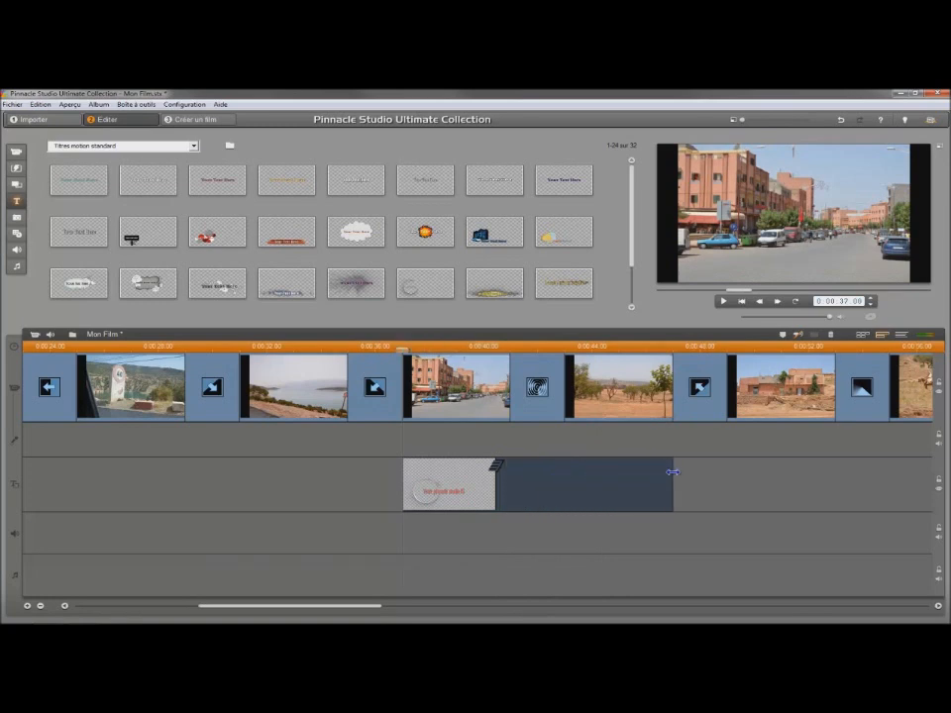
pyautogui.moveTo(670, 473)
pyautogui.mouseDown()
pyautogui.moveTo(630, 471)
pyautogui.moveTo(661, 465)
pyautogui.mouseUp()
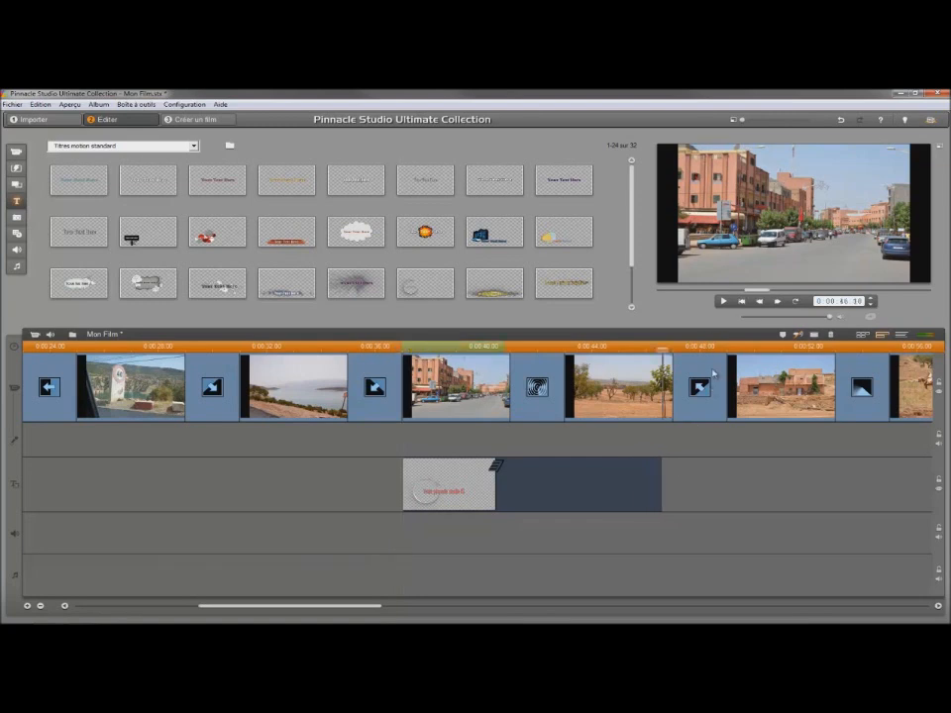
pyautogui.click(374, 361)
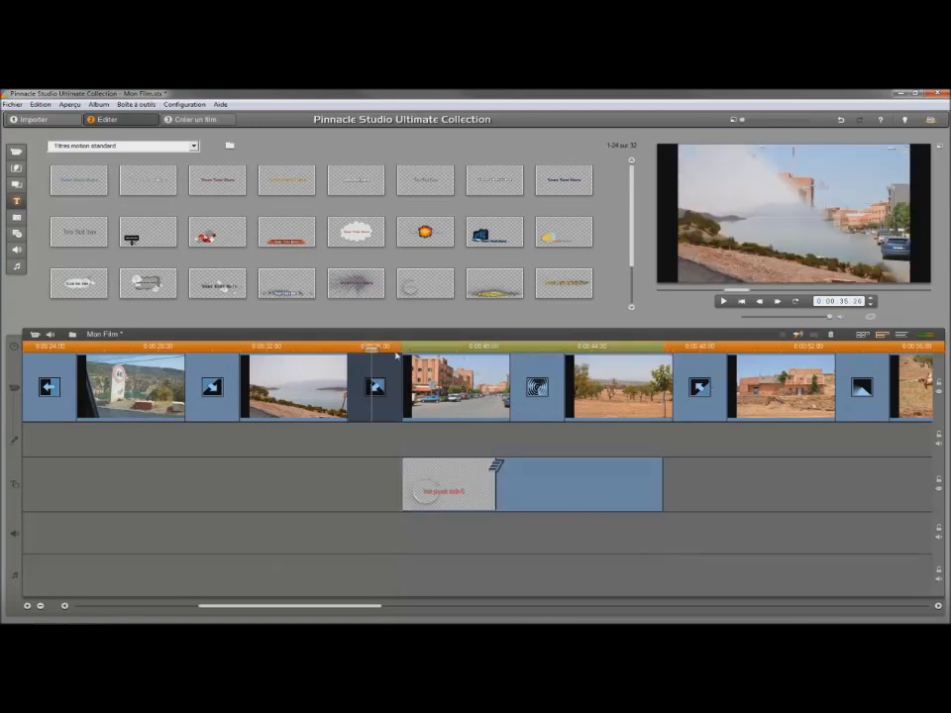
# - Replay the titled section through to the building photo, and shorten the title to end where the trees photo begins
pyautogui.click(723, 302)
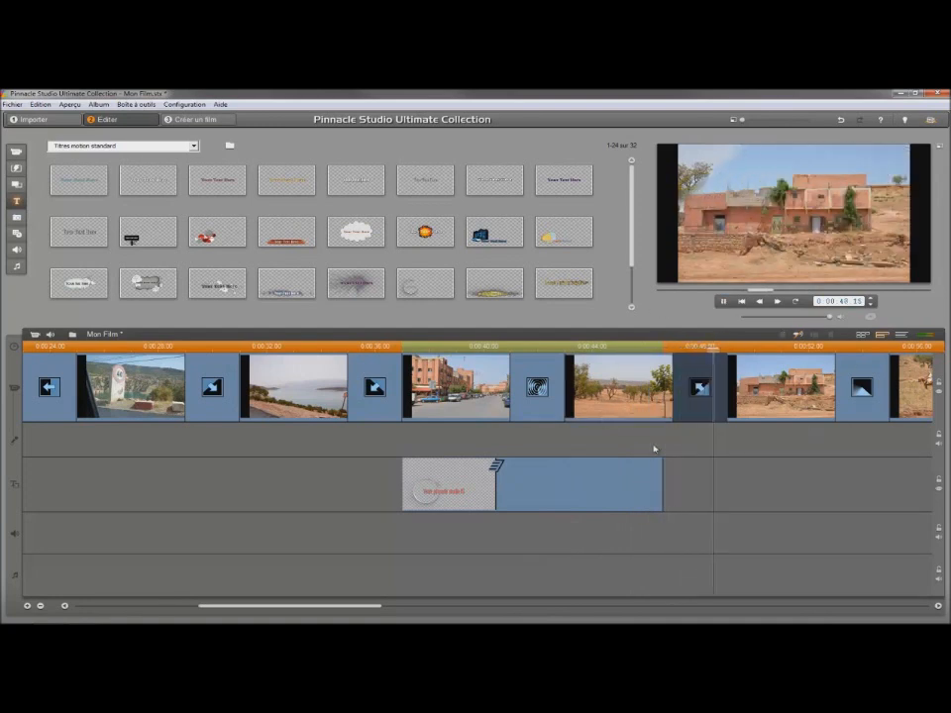
pyautogui.click(724, 301)
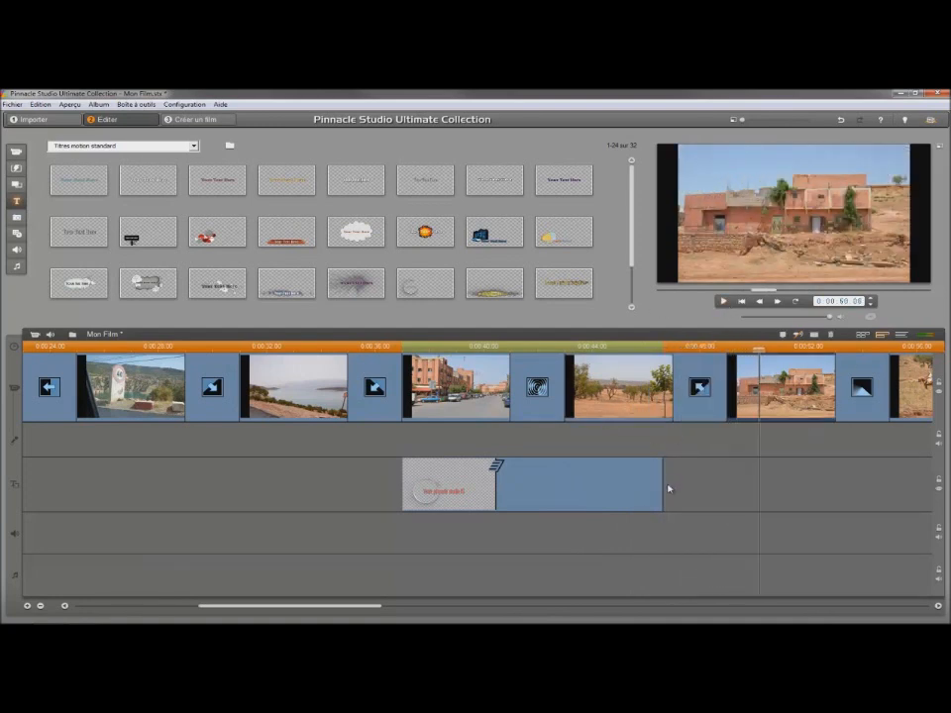
pyautogui.click(660, 485)
pyautogui.moveTo(662, 483); pyautogui.dragTo(569, 477)
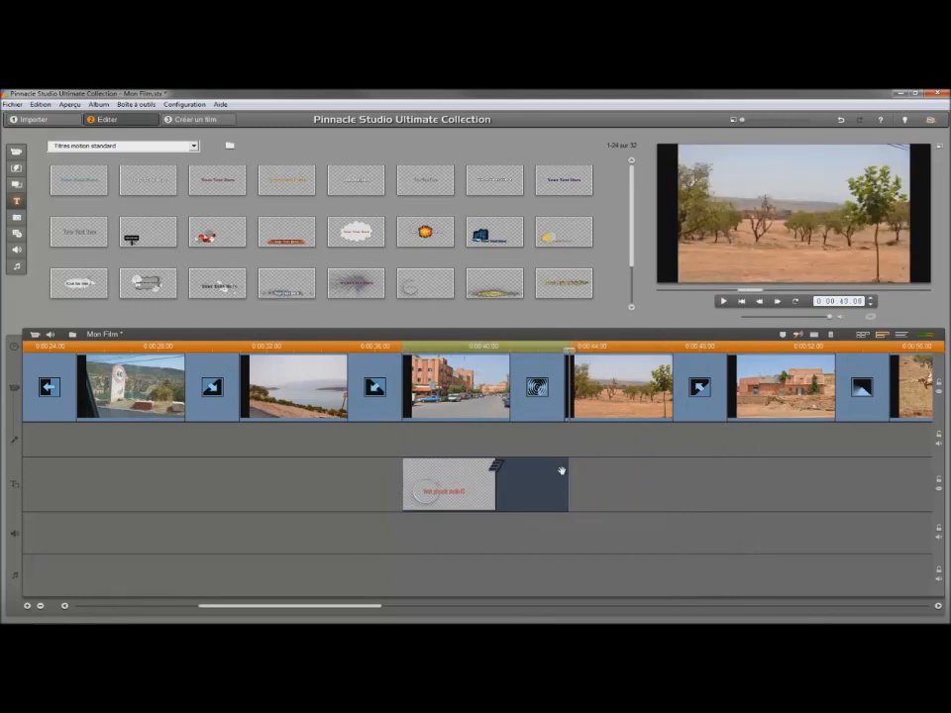
pyautogui.moveTo(568, 478); pyautogui.dragTo(563, 479)
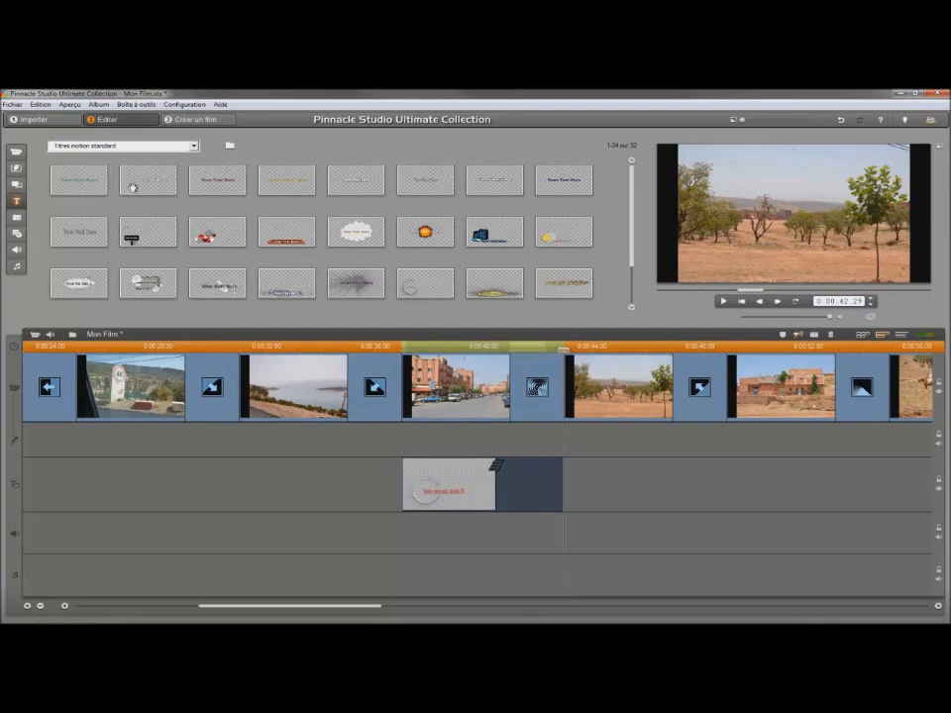
# - Open the montage themes and preview the first and third templates of the Étoile theme
pyautogui.click(195, 147)
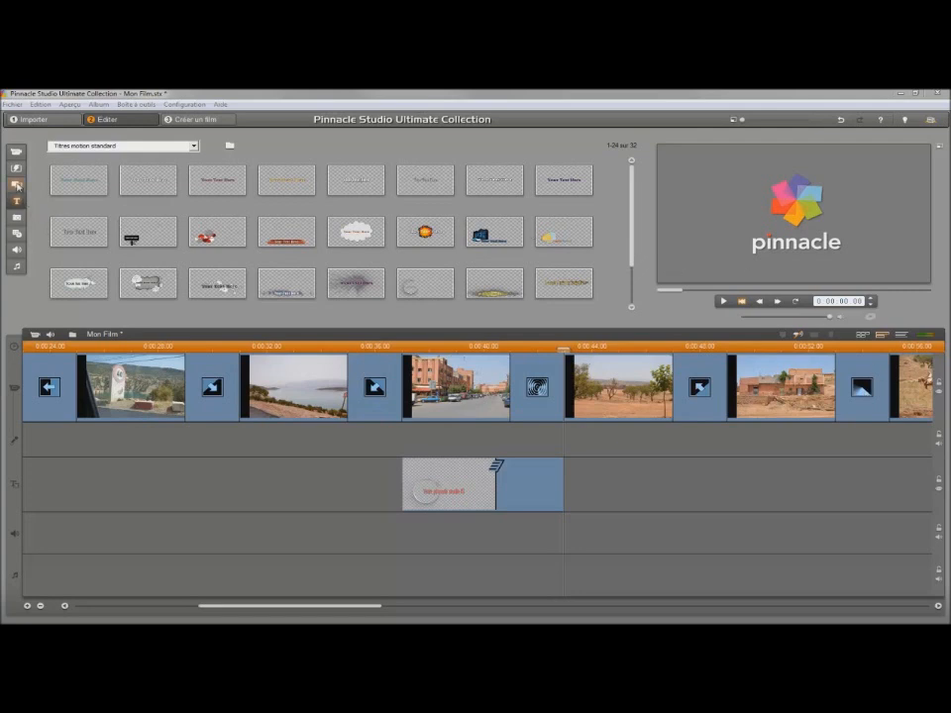
pyautogui.click(16, 170)
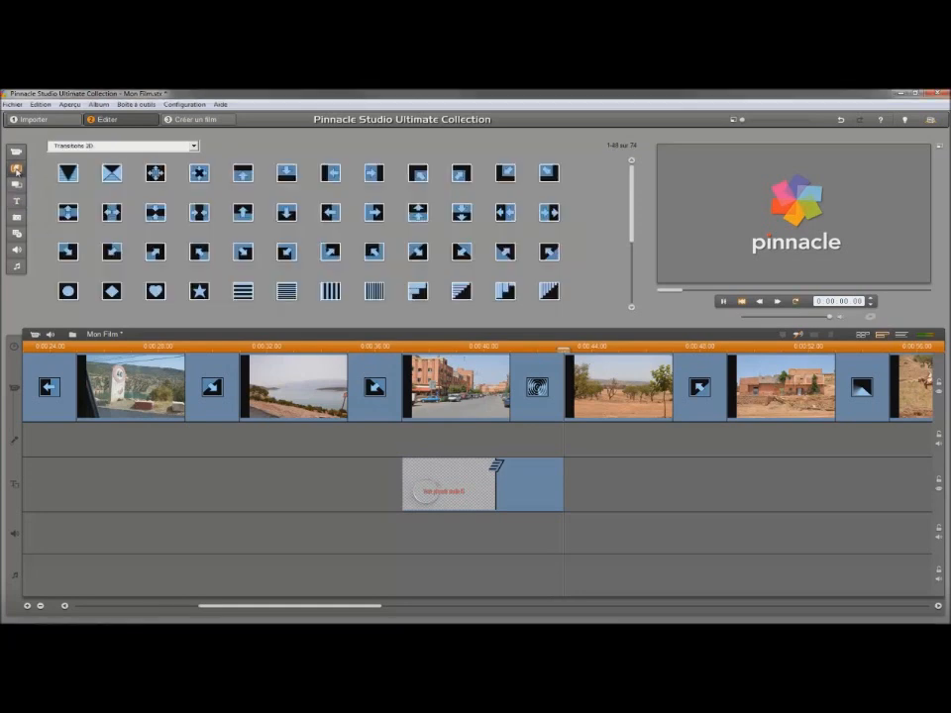
pyautogui.click(16, 186)
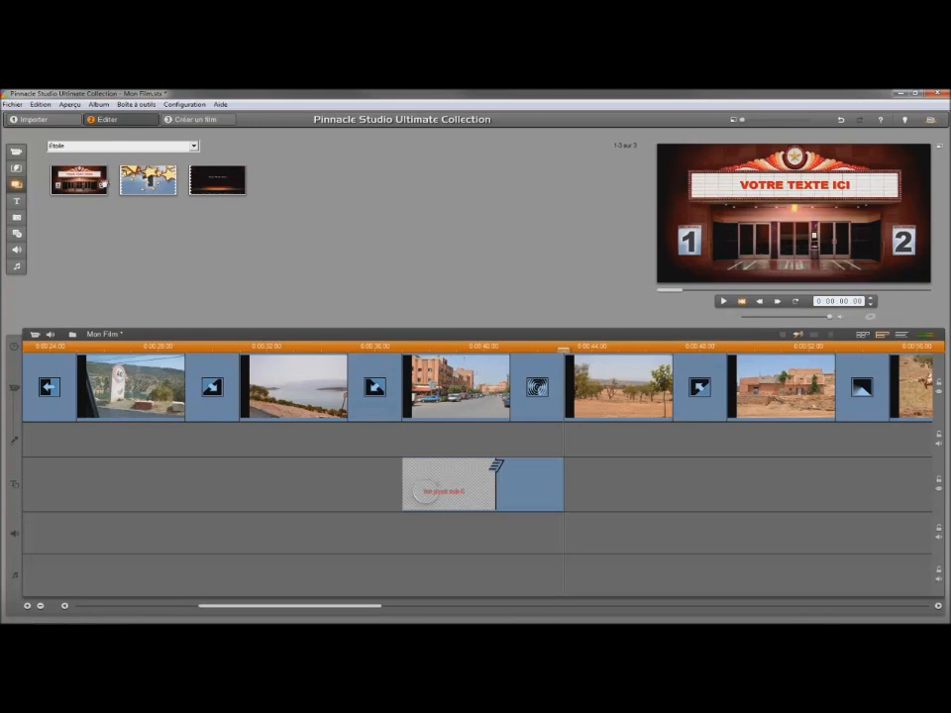
pyautogui.click(220, 185)
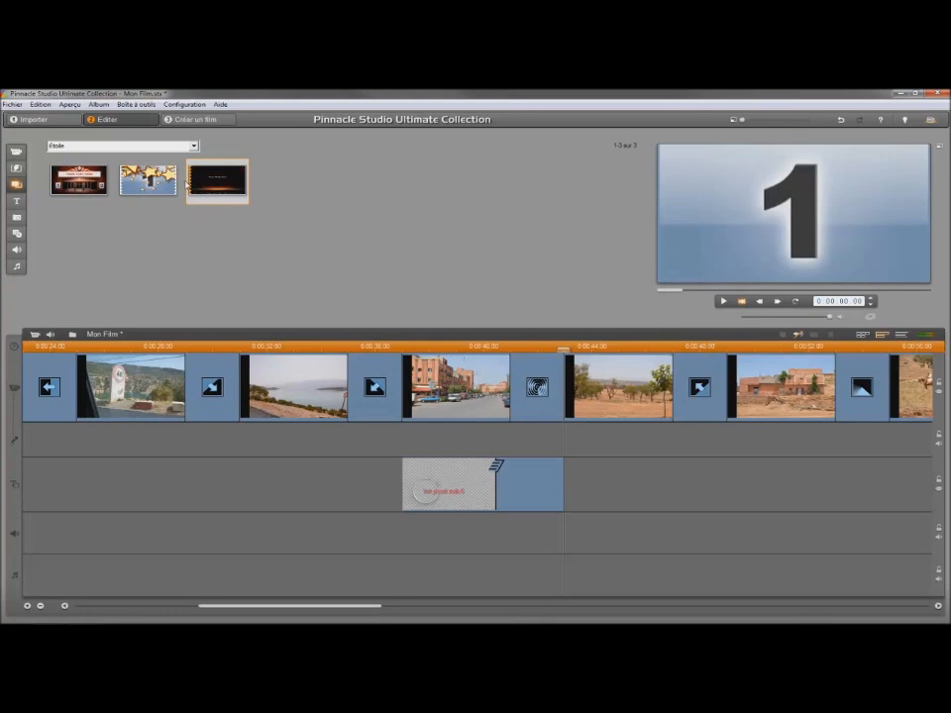
pyautogui.click(722, 301)
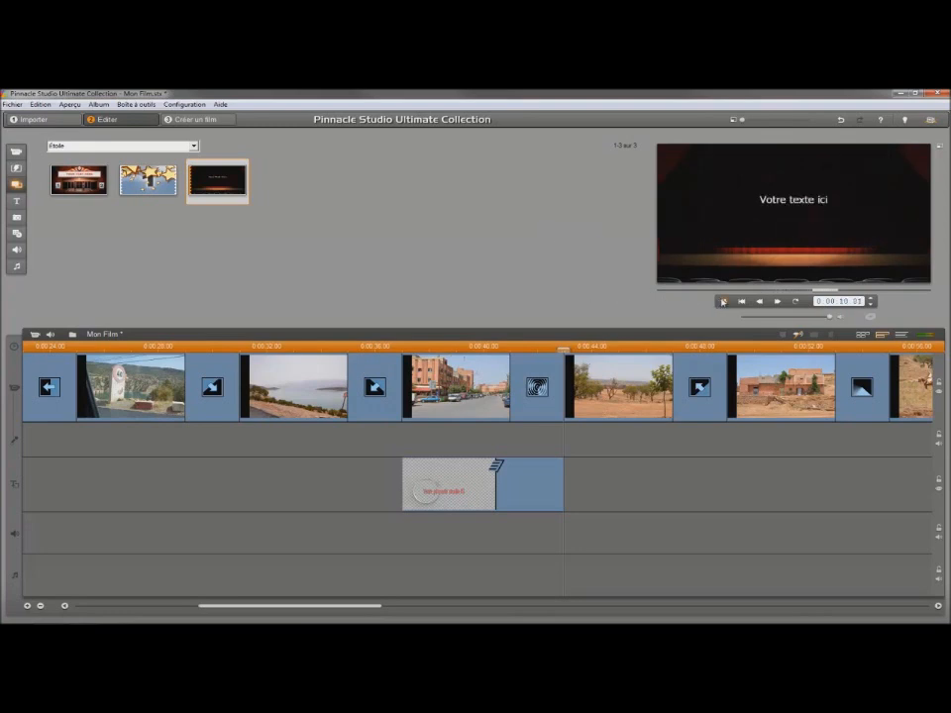
pyautogui.click(87, 181)
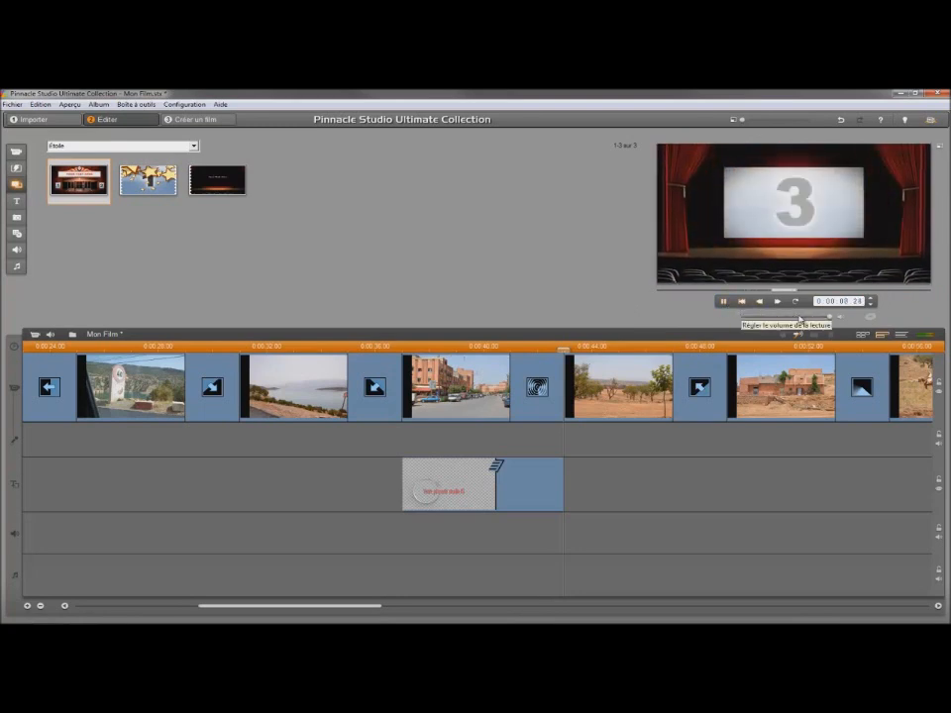
pyautogui.click(723, 301)
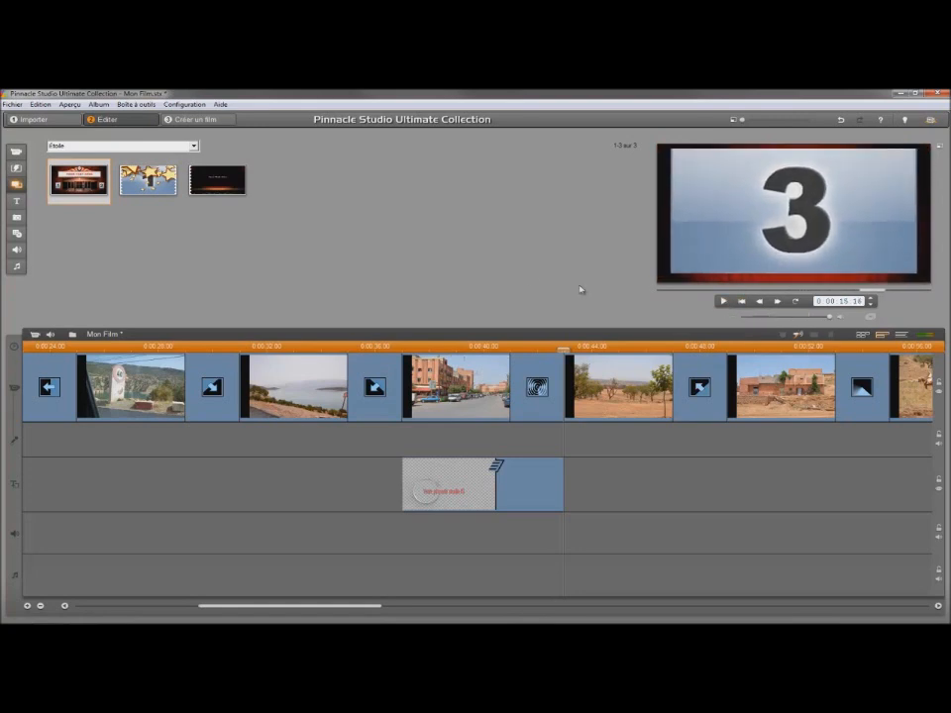
# - Browse the templates of the Album 2, Album and 50s Modern montage themes
pyautogui.click(195, 145)
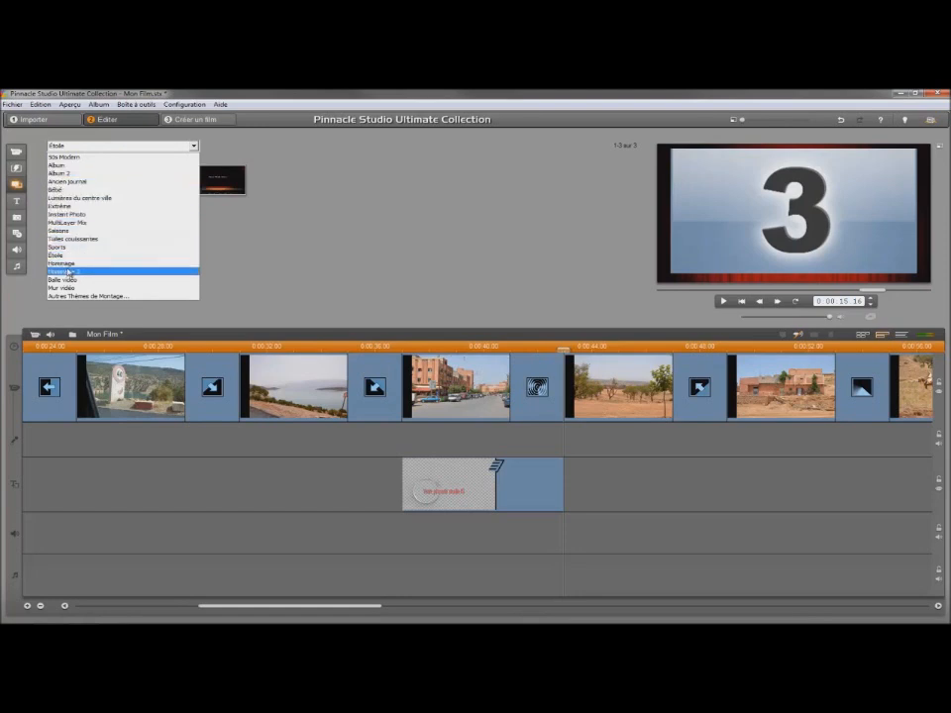
pyautogui.click(61, 175)
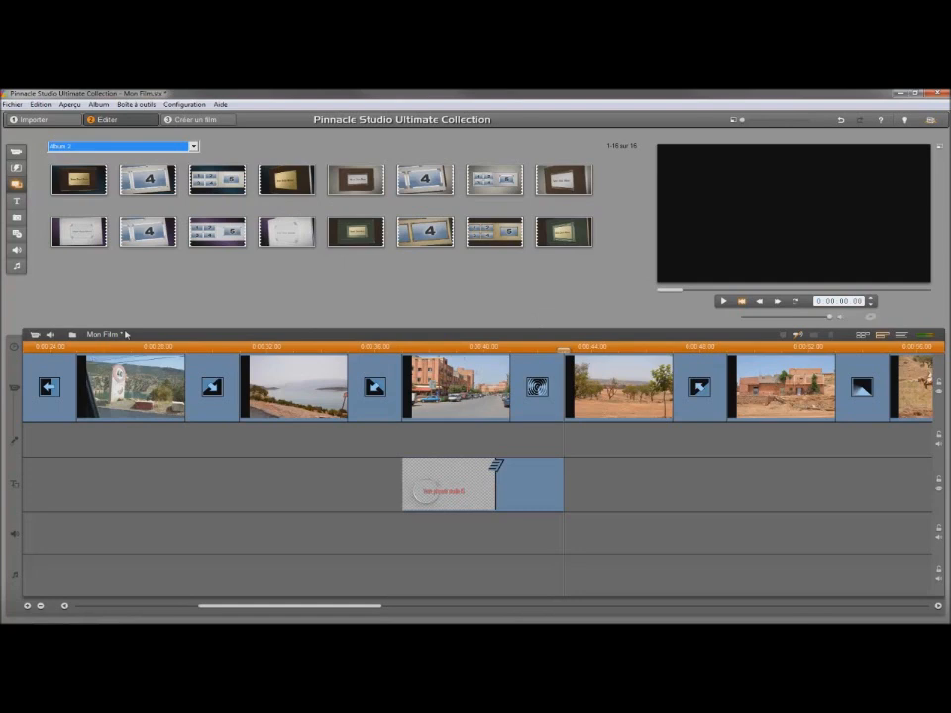
pyautogui.click(194, 147)
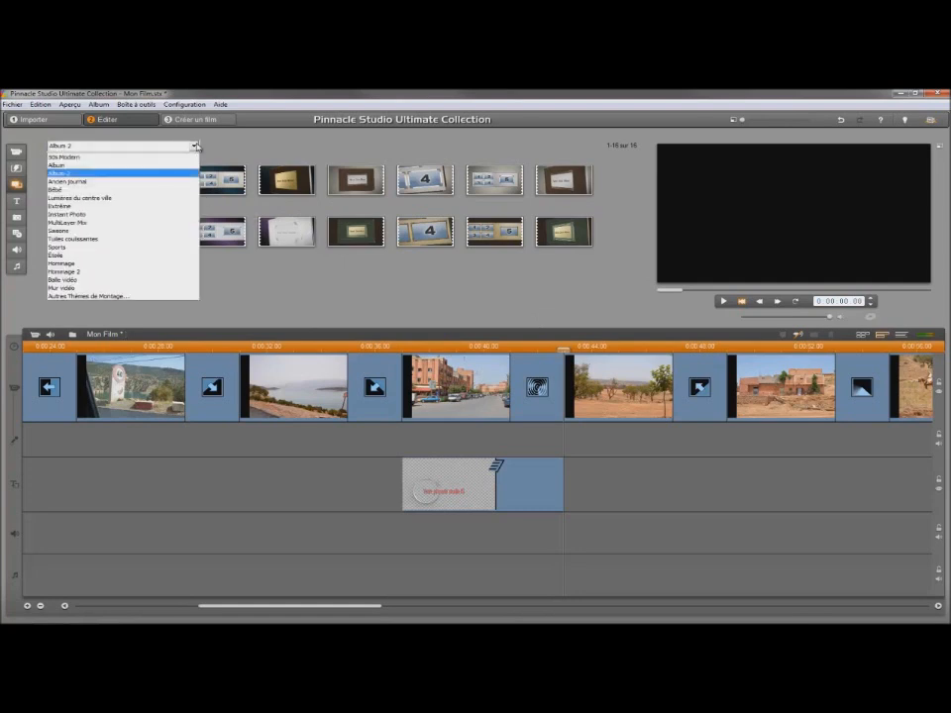
pyautogui.click(177, 167)
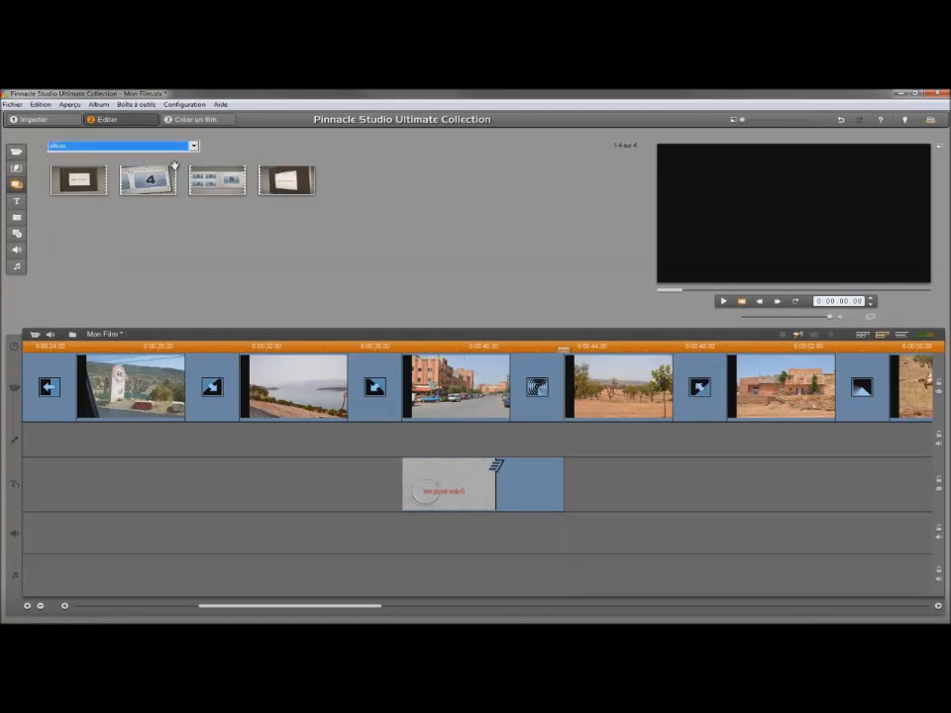
pyautogui.click(193, 147)
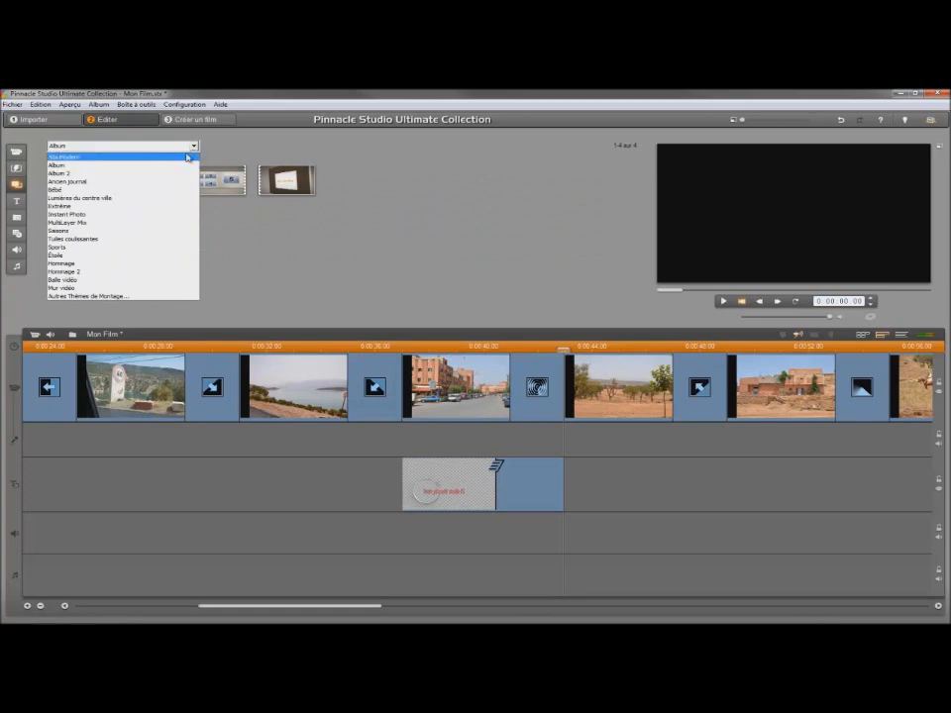
pyautogui.click(188, 157)
# - Display the Ancien journal montage theme and preview its first template
pyautogui.click(192, 147)
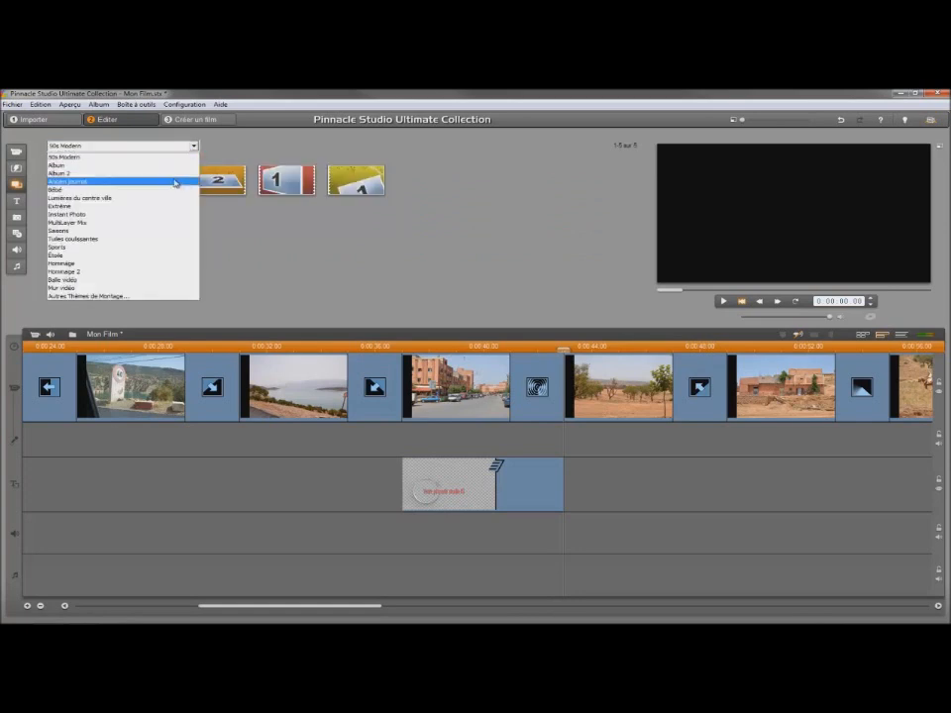
pyautogui.click(169, 185)
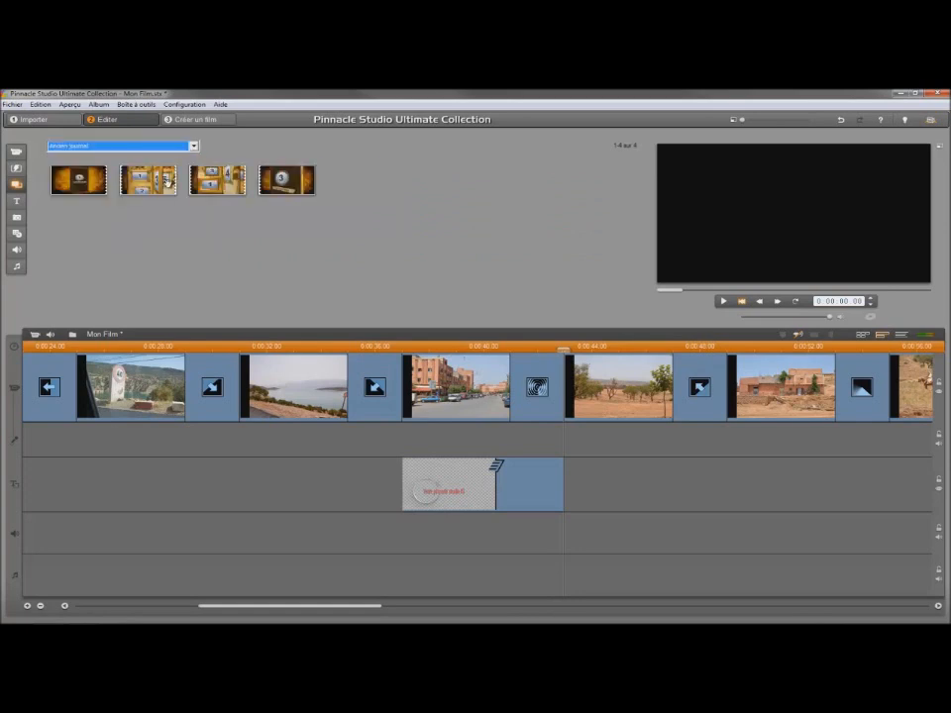
pyautogui.click(87, 187)
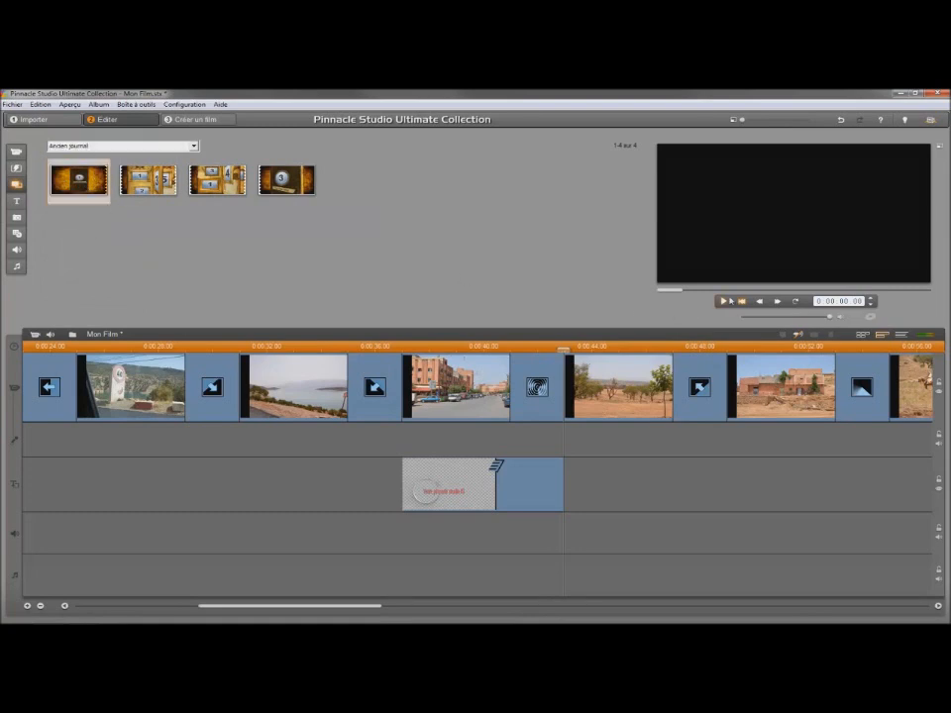
pyautogui.click(723, 301)
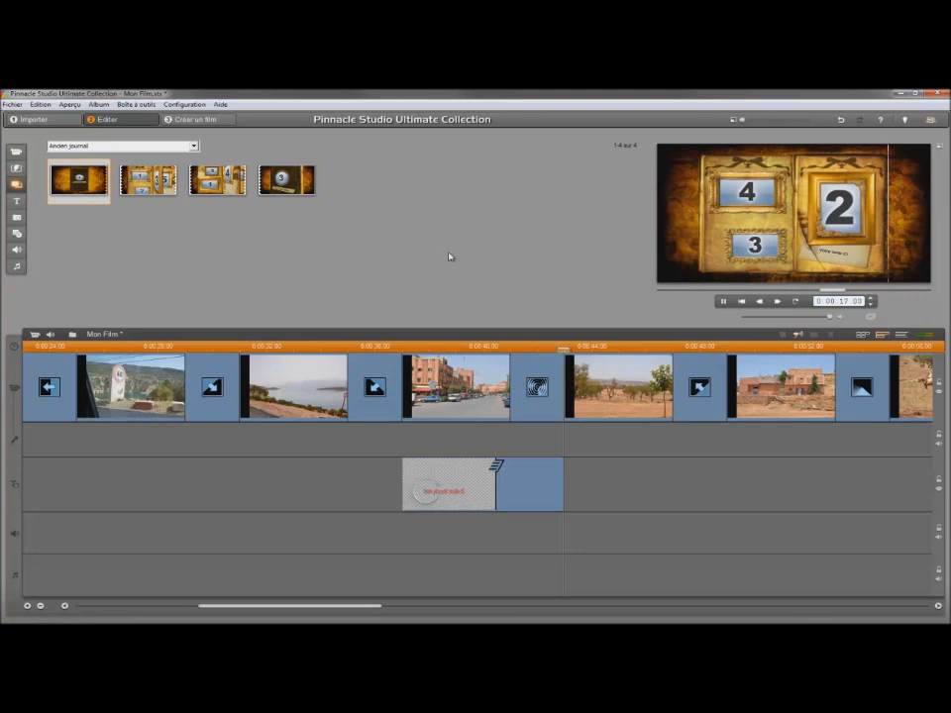
pyautogui.click(724, 302)
# - Insert the first Ancien journal template at the start of the timeline, before the waterfall photo, with its editing options open
pyautogui.click(76, 380)
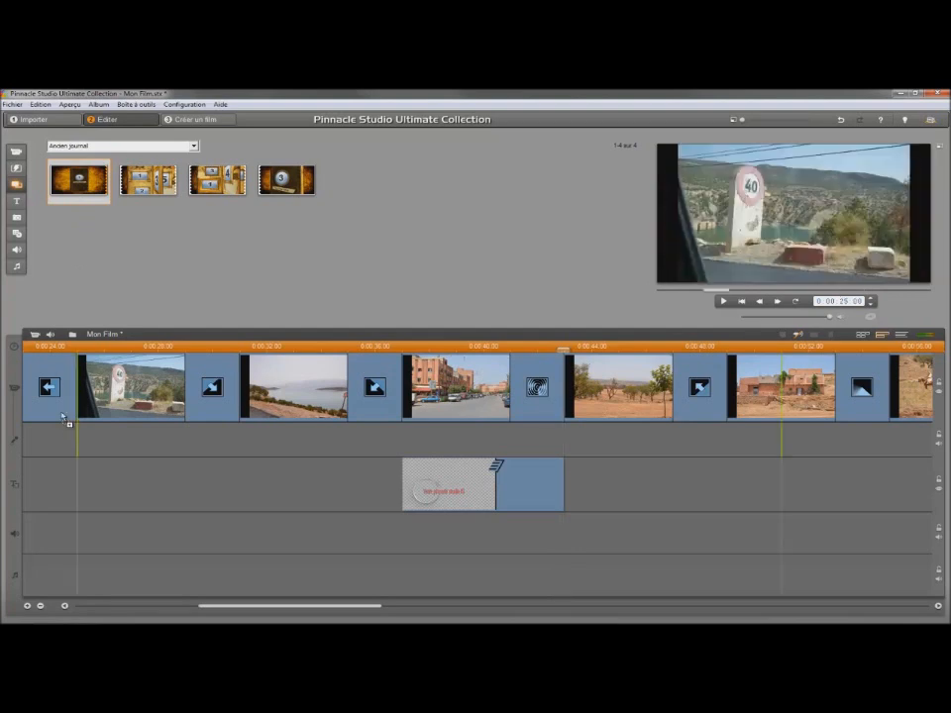
pyautogui.moveTo(62, 409); pyautogui.dragTo(93, 192)
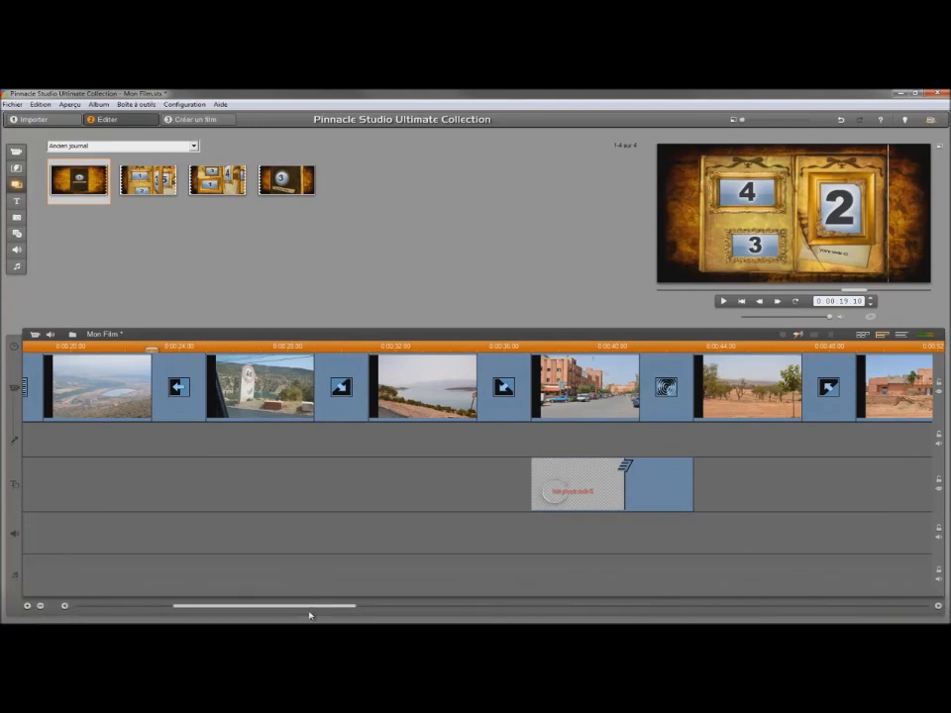
pyautogui.moveTo(308, 611); pyautogui.dragTo(191, 619)
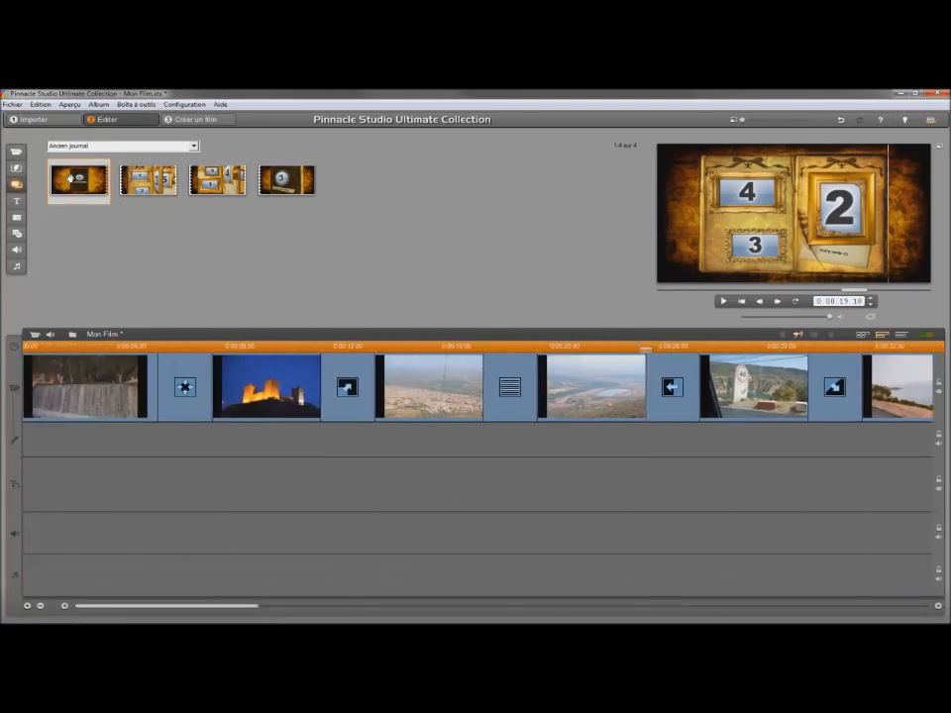
pyautogui.click(42, 379)
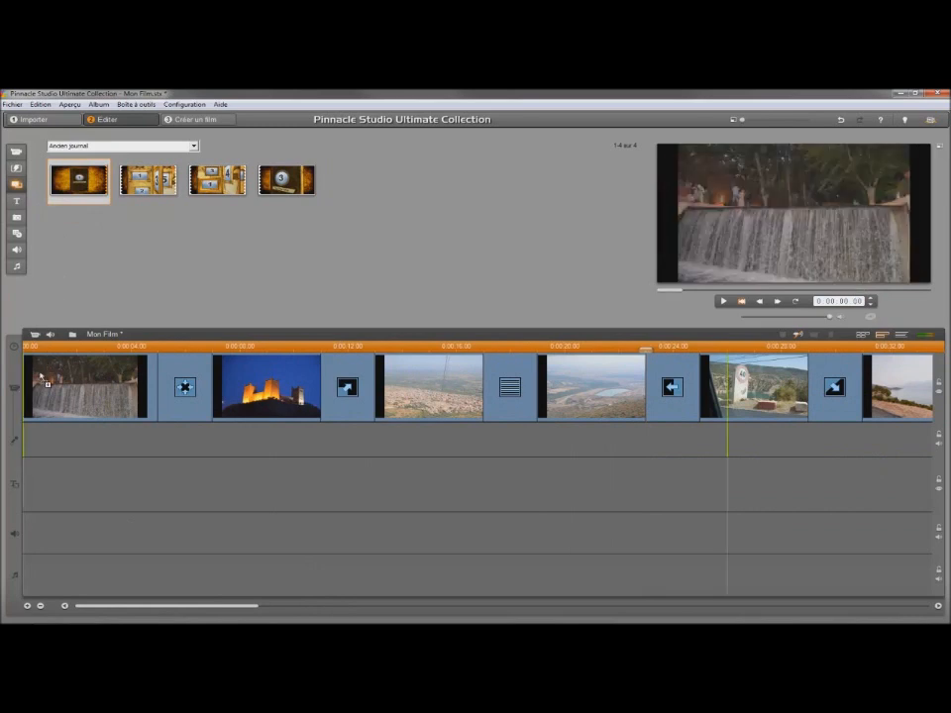
pyautogui.moveTo(42, 379); pyautogui.dragTo(43, 380)
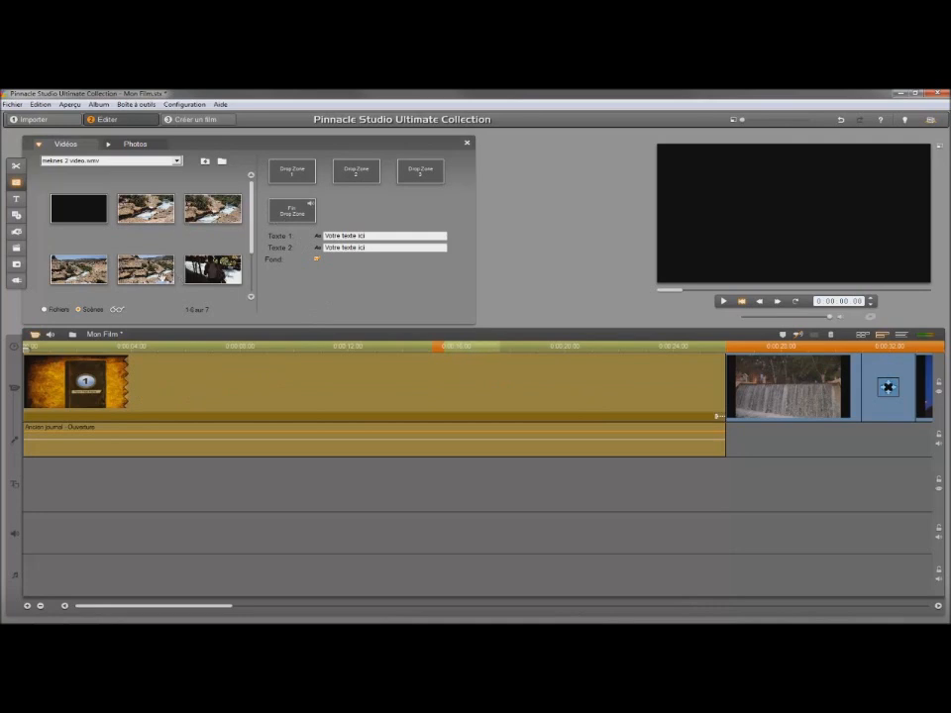
# - Load "video ourzazate et Agadir 012.MOV" from the photo tuto pinnacle 15 video folder as a source, and display the folder's photos
pyautogui.click(223, 161)
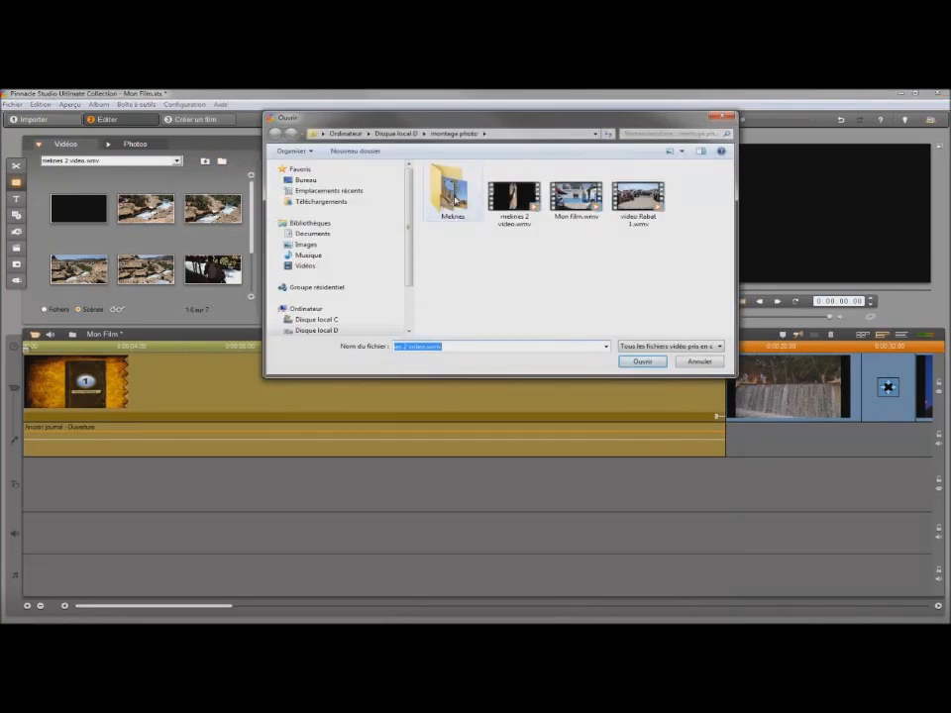
pyautogui.click(313, 330)
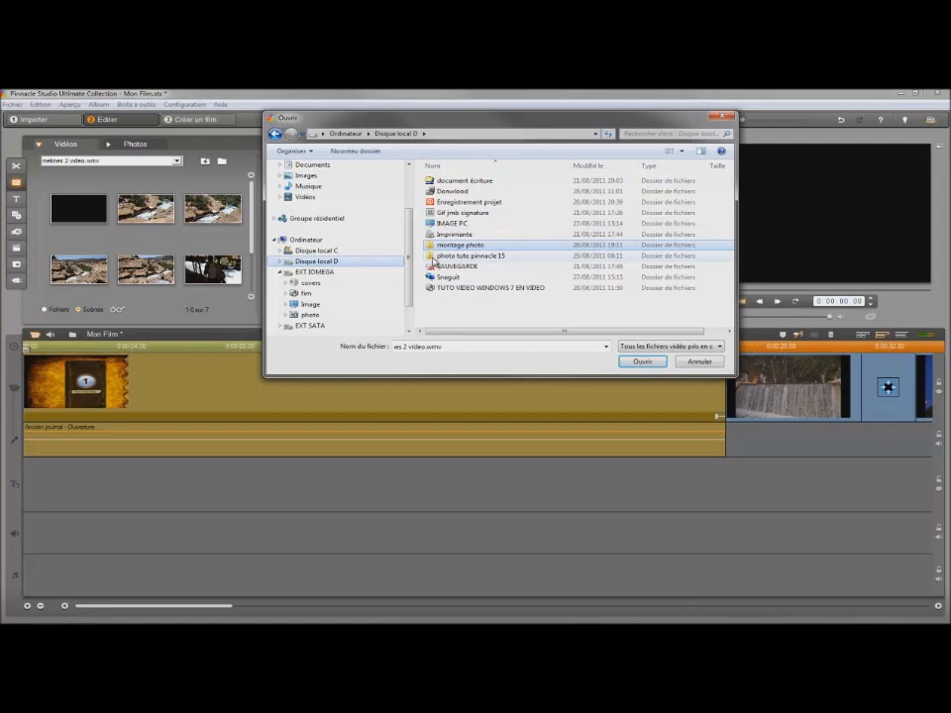
pyautogui.doubleClick(433, 258)
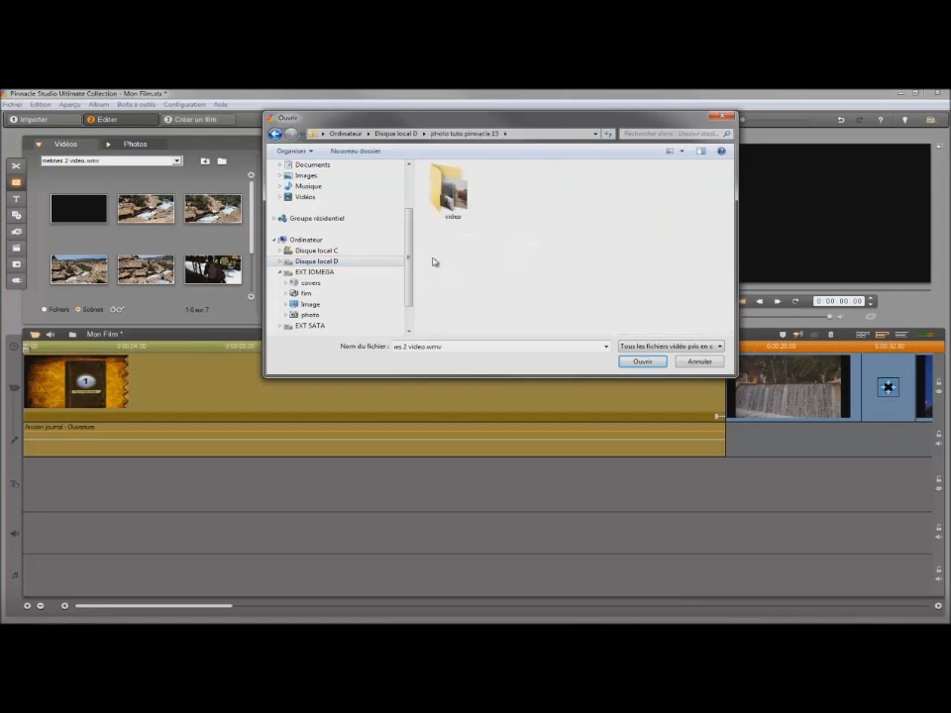
pyautogui.doubleClick(444, 197)
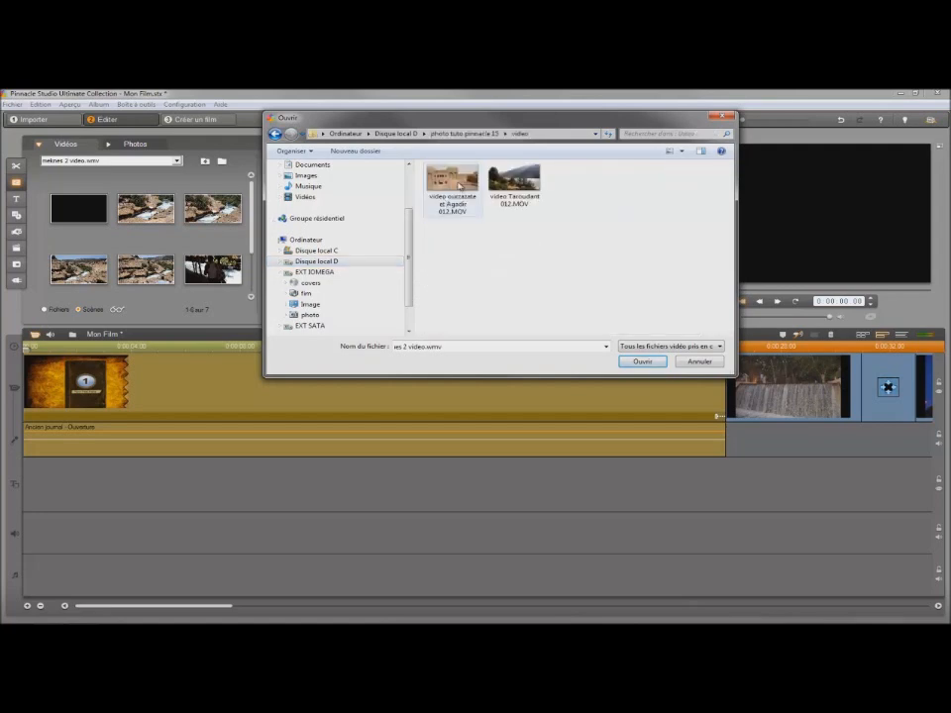
pyautogui.doubleClick(458, 185)
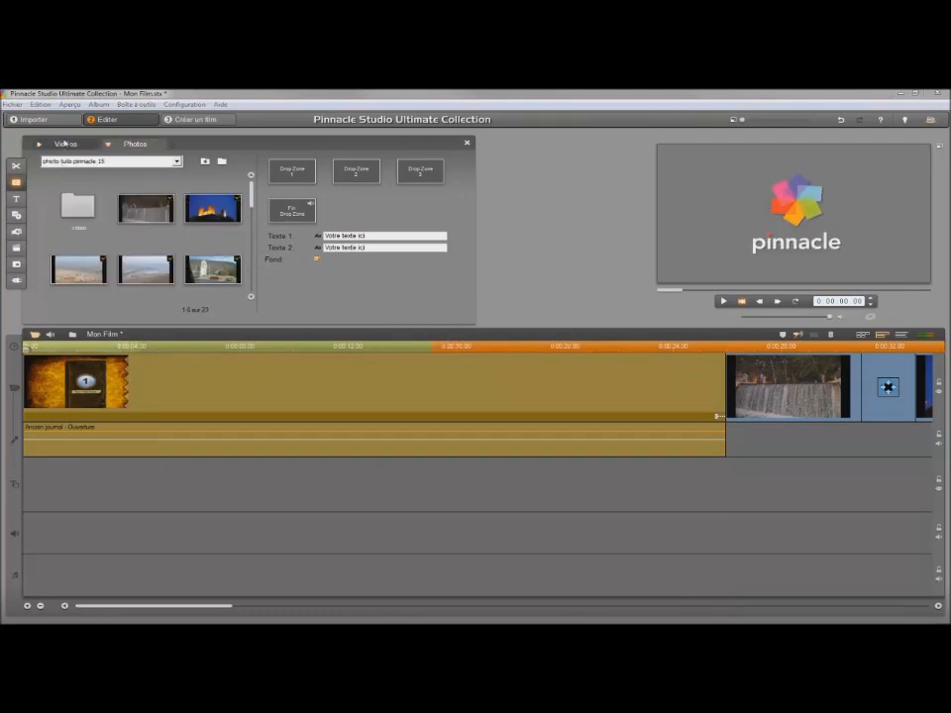
pyautogui.click(97, 145)
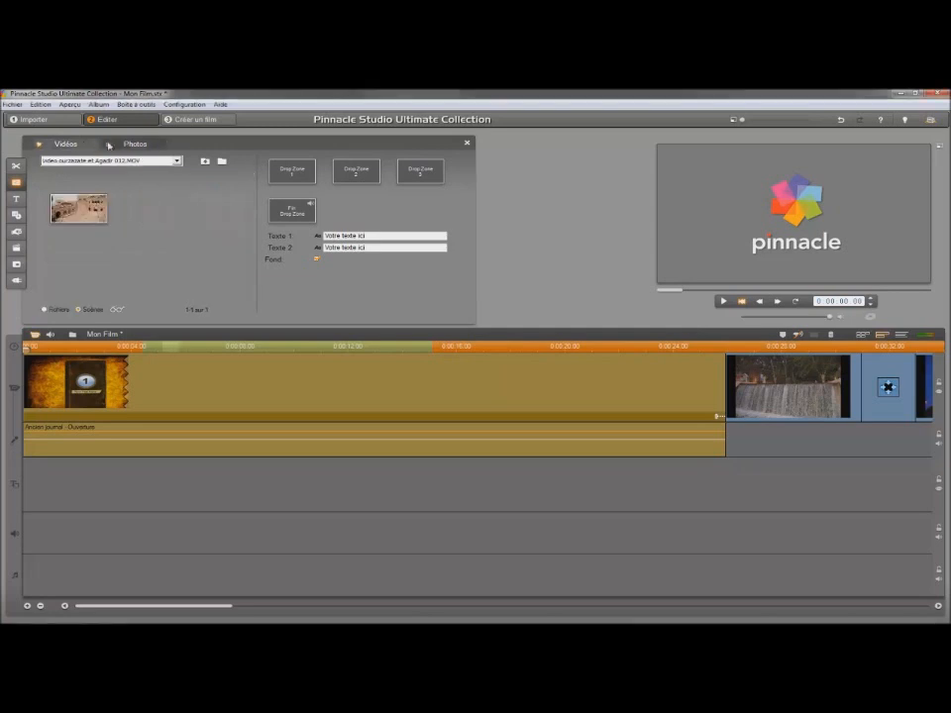
pyautogui.click(128, 146)
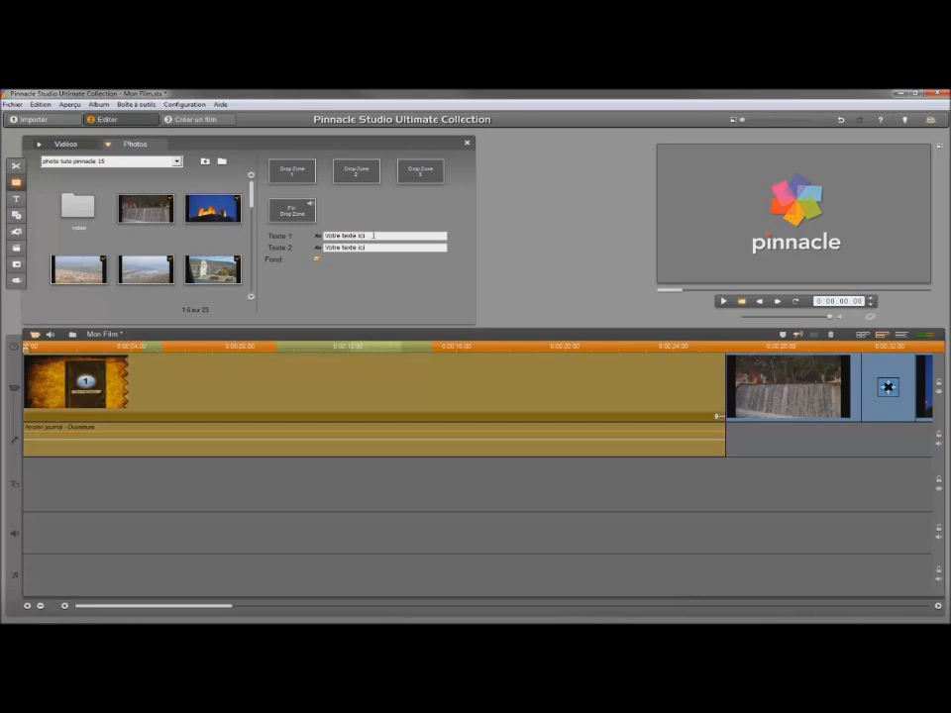
# - Set the opening theme's Texte 1 to "Le Maroc" and Texte 2 to "Année 2011"
pyautogui.moveTo(373, 236); pyautogui.dragTo(314, 243)
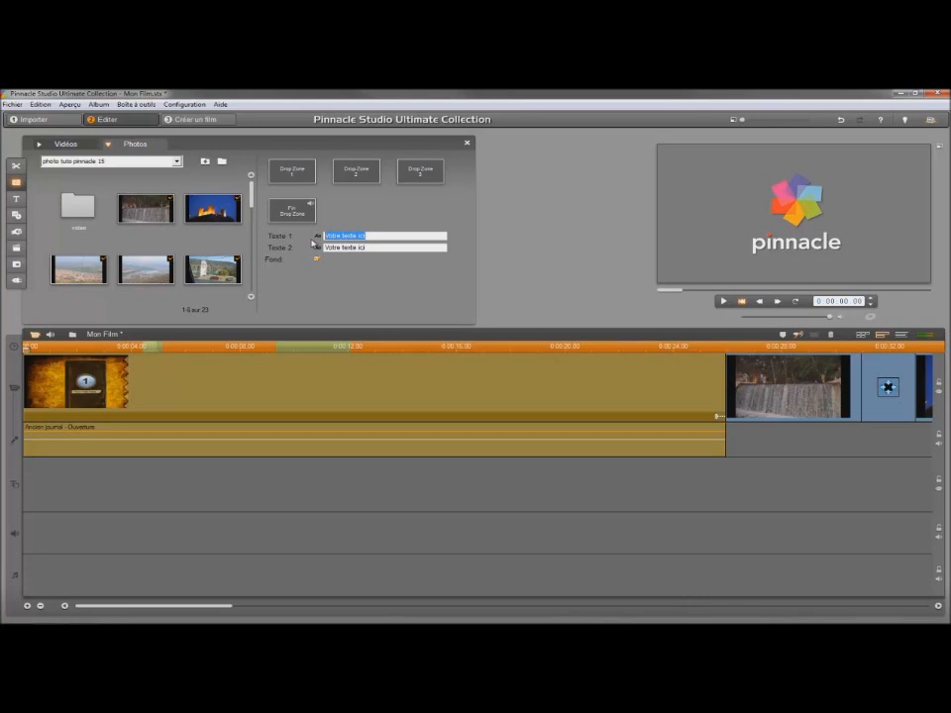
pyautogui.write('V')
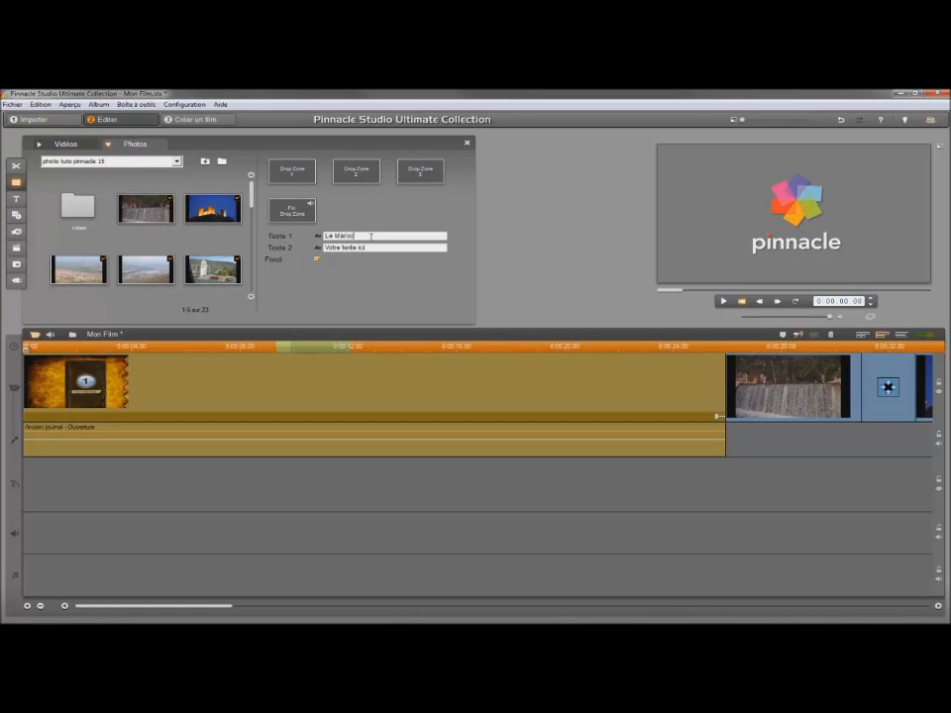
pyautogui.moveTo(379, 248); pyautogui.dragTo(324, 248)
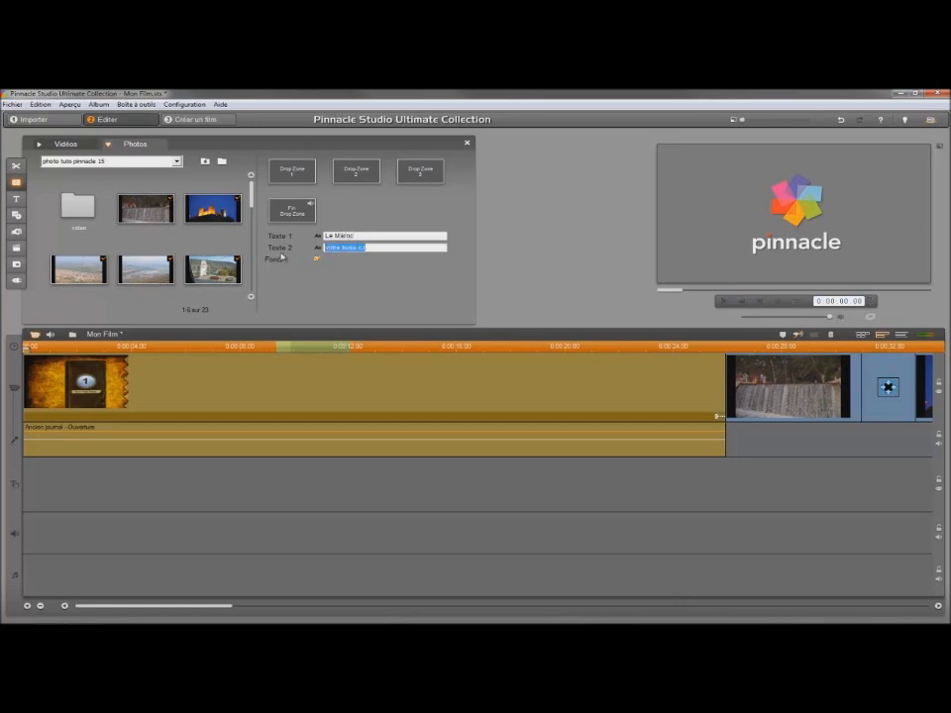
pyautogui.write('Année 2011')
# - Fill the theme's Drop Zones 1, 2 and 3 with the illuminated fortress, white building and hazy landscape photos respectively
pyautogui.moveTo(211, 207); pyautogui.dragTo(298, 175)
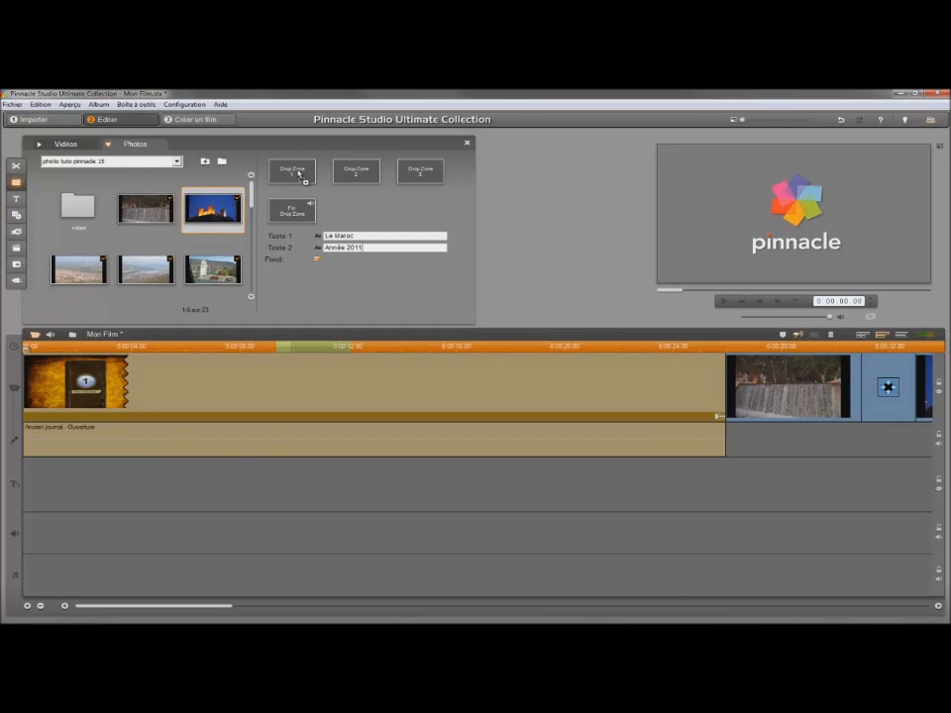
pyautogui.moveTo(298, 176); pyautogui.dragTo(298, 175)
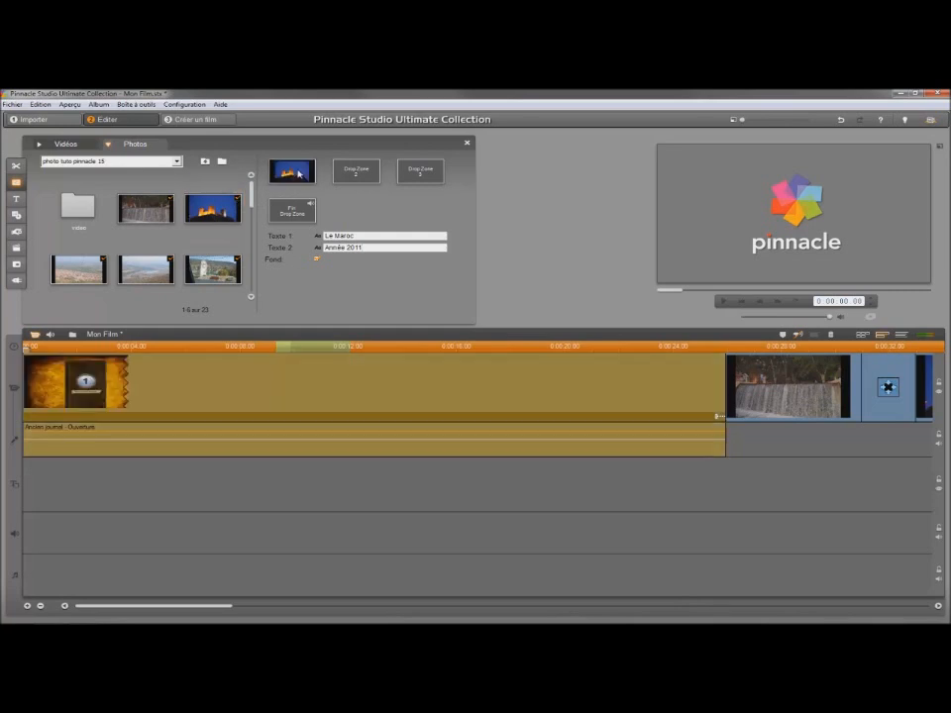
pyautogui.moveTo(212, 270); pyautogui.dragTo(358, 174)
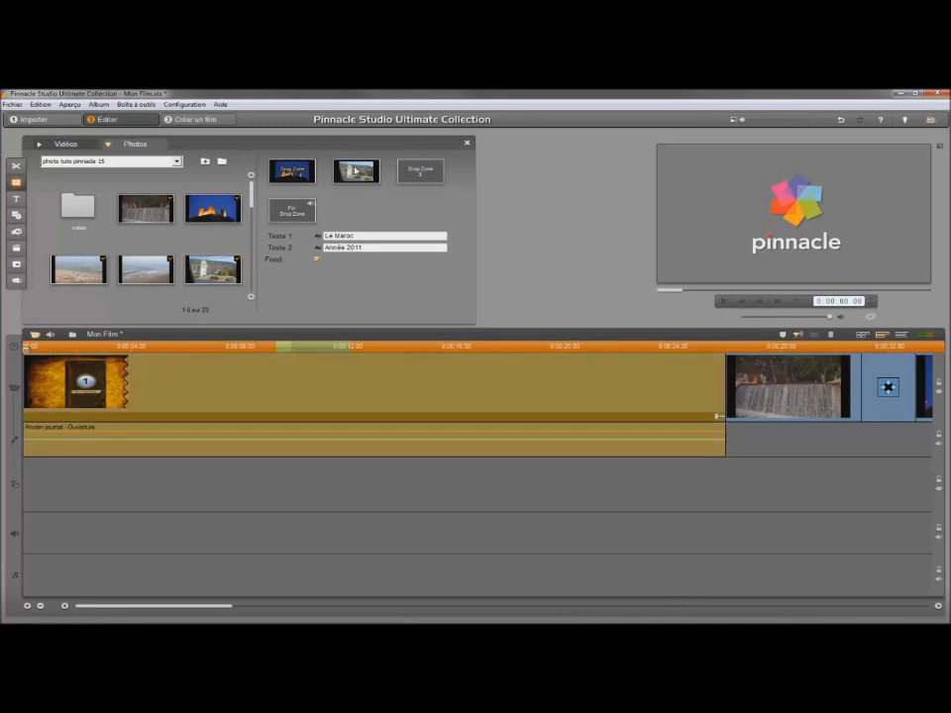
pyautogui.click(170, 268)
pyautogui.moveTo(171, 268); pyautogui.dragTo(424, 172)
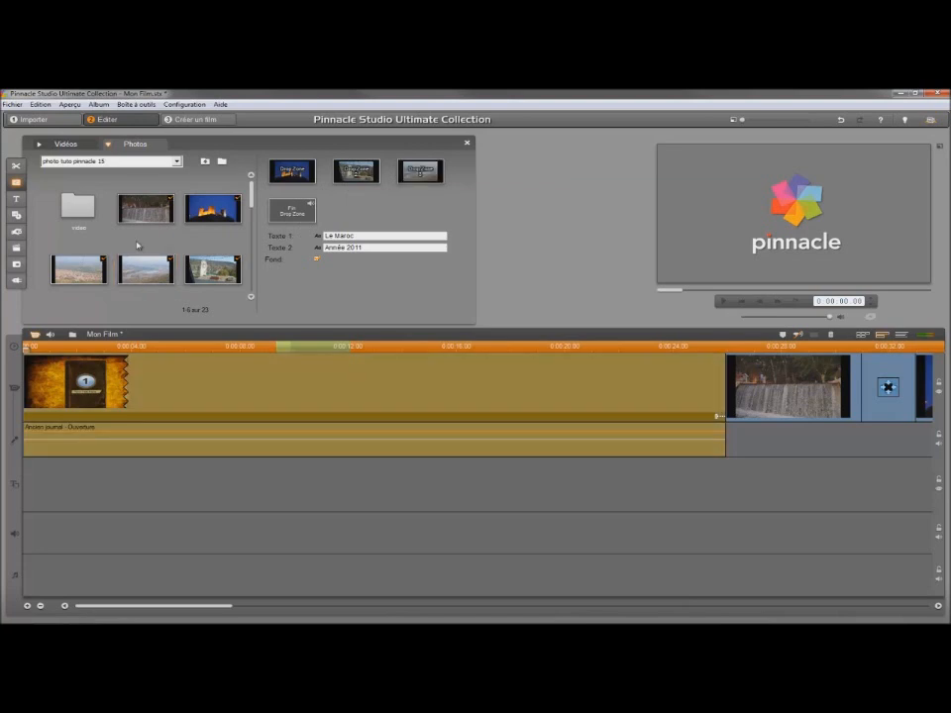
# - Place the brown hillside photo with the animals from the next set of photos in the theme's ending drop zone
pyautogui.click(251, 298)
pyautogui.click(251, 298)
pyautogui.moveTo(155, 271); pyautogui.dragTo(299, 207)
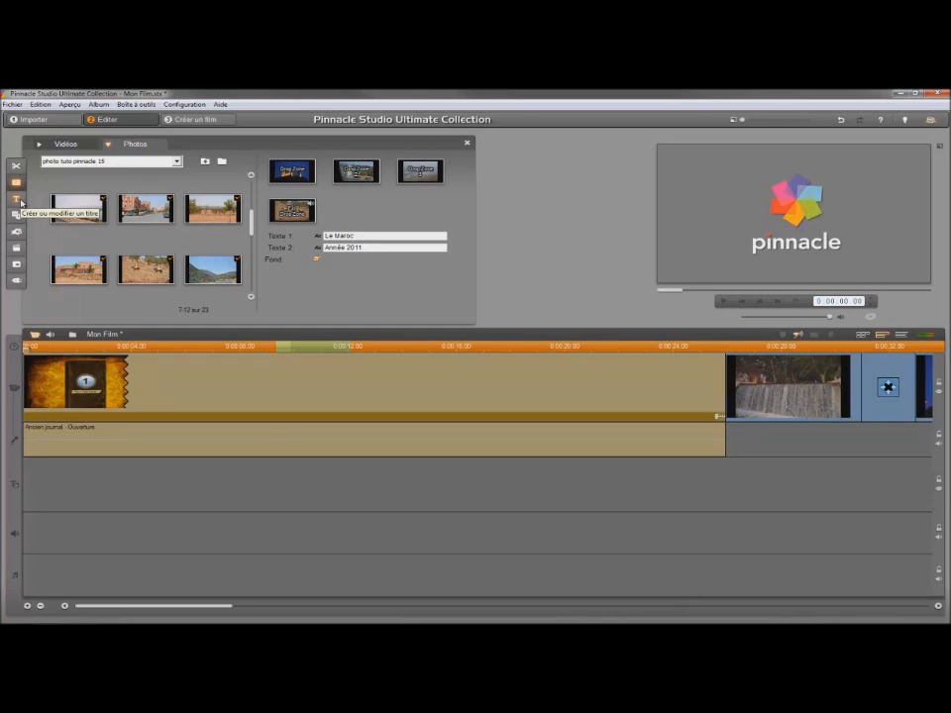
# - Close the clip editing tools and preview the Ancien journal opening from near its start into the waterfall photo
pyautogui.click(20, 202)
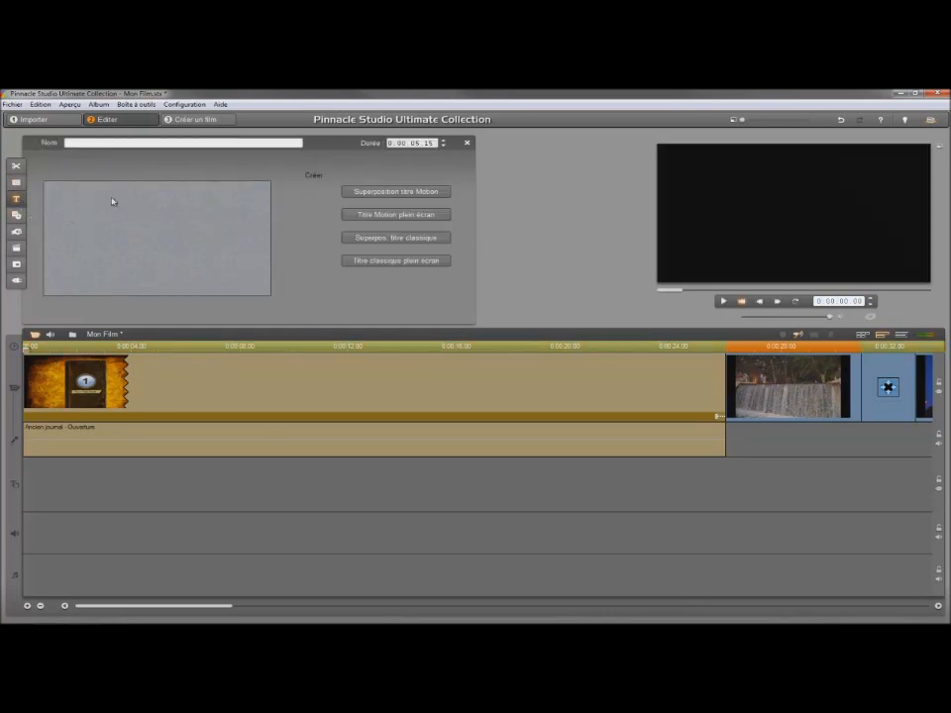
pyautogui.click(18, 249)
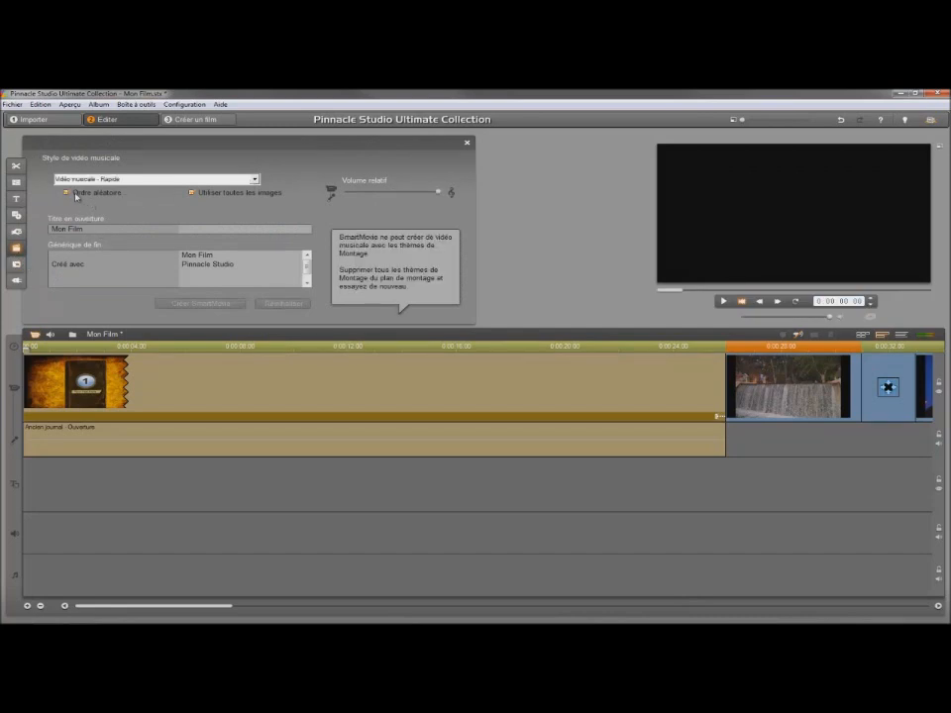
pyautogui.click(468, 144)
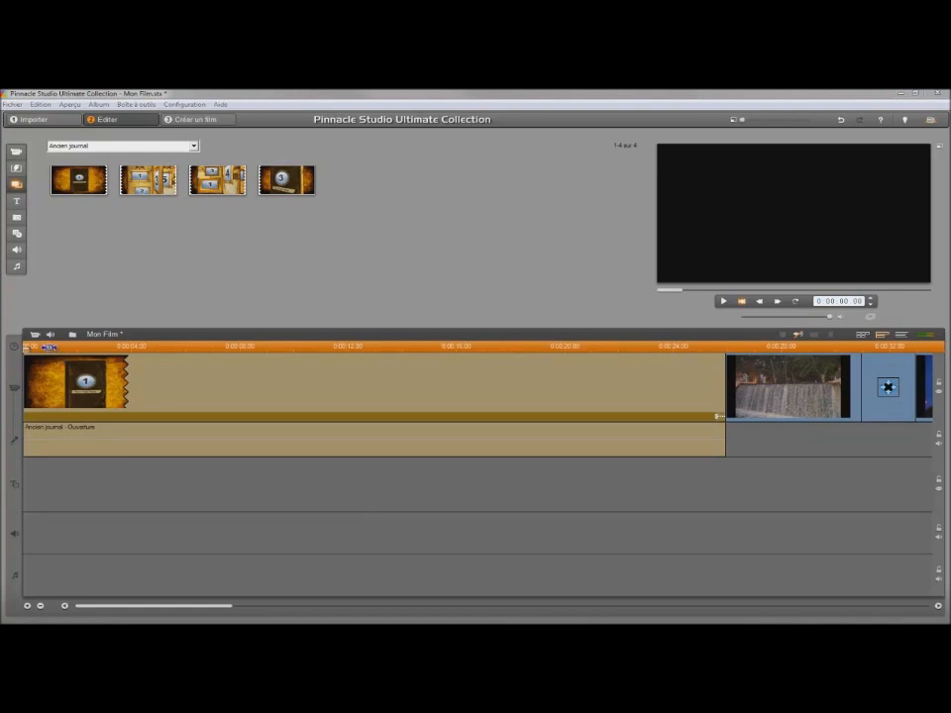
pyautogui.click(45, 347)
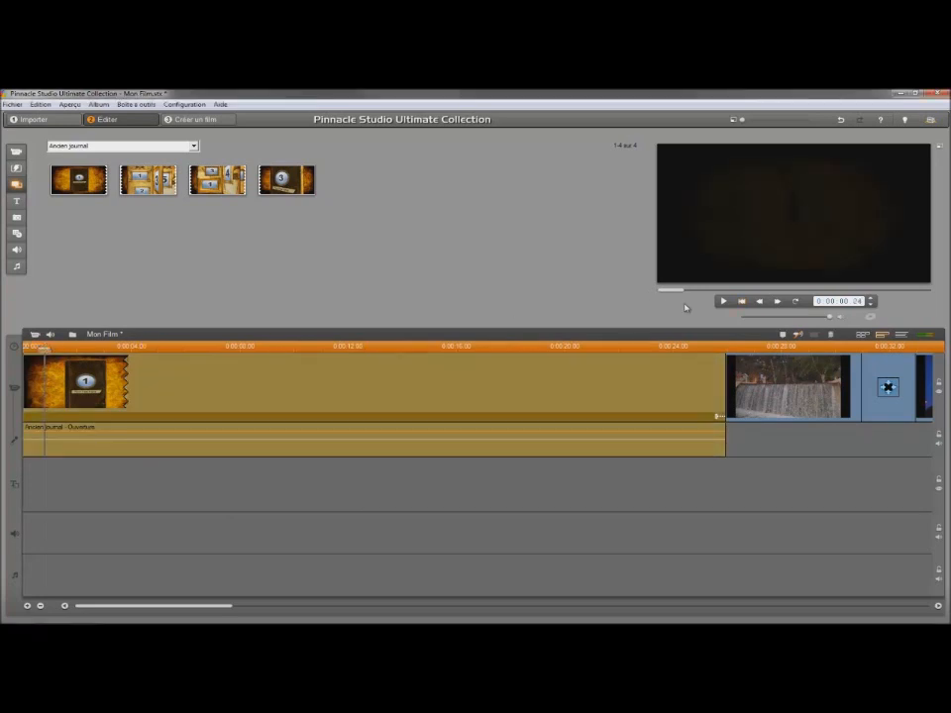
pyautogui.click(723, 301)
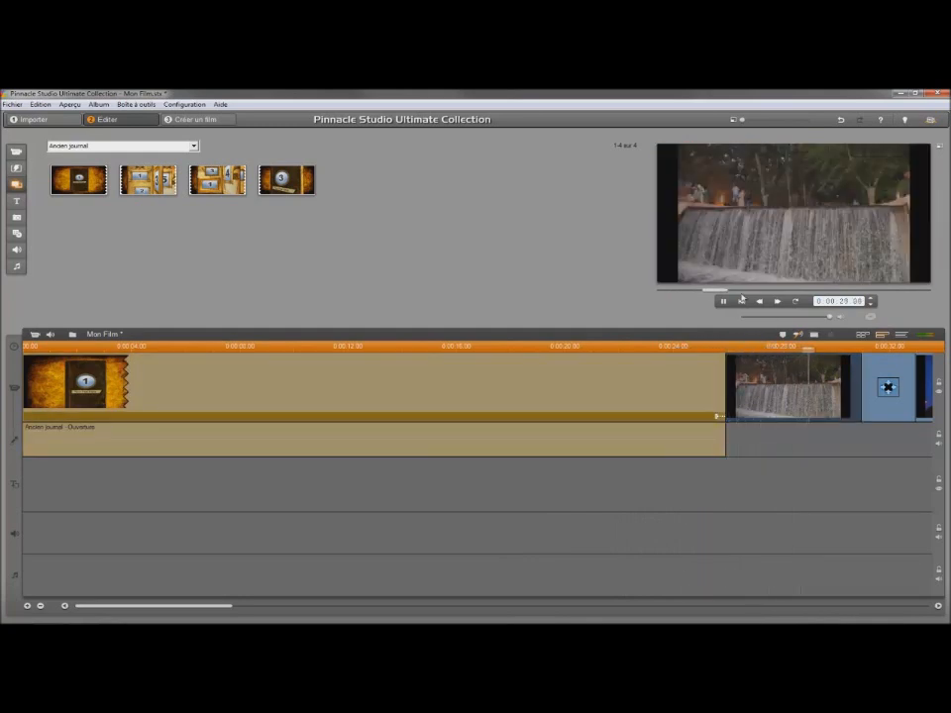
pyautogui.click(722, 302)
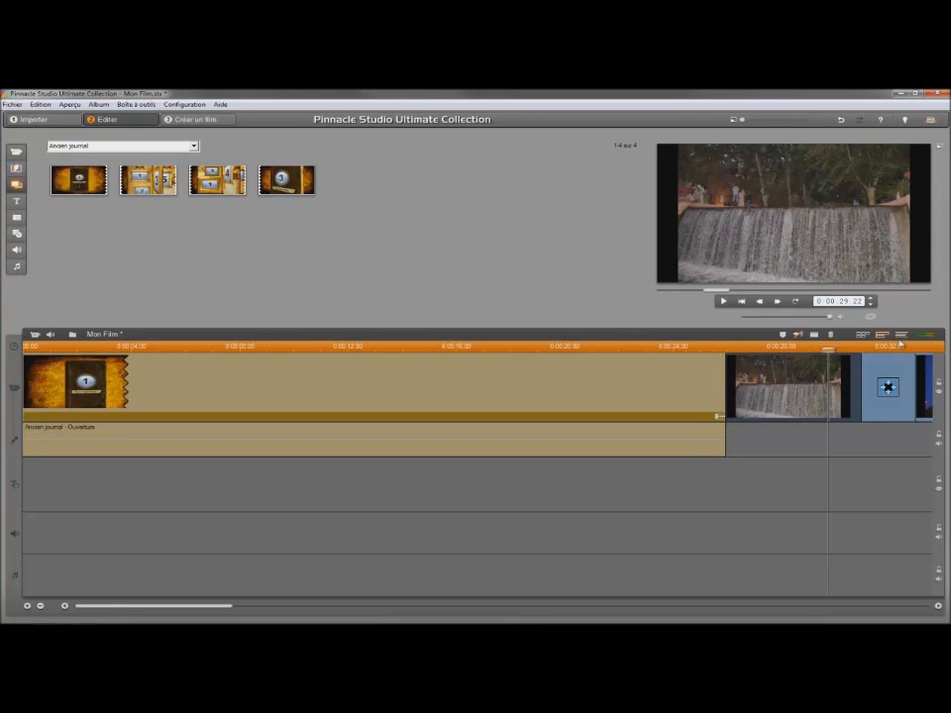
# - Show the film as a storyboard and insert a Fondus transition between the Ancien journal opening and the waterfall photo
pyautogui.click(861, 335)
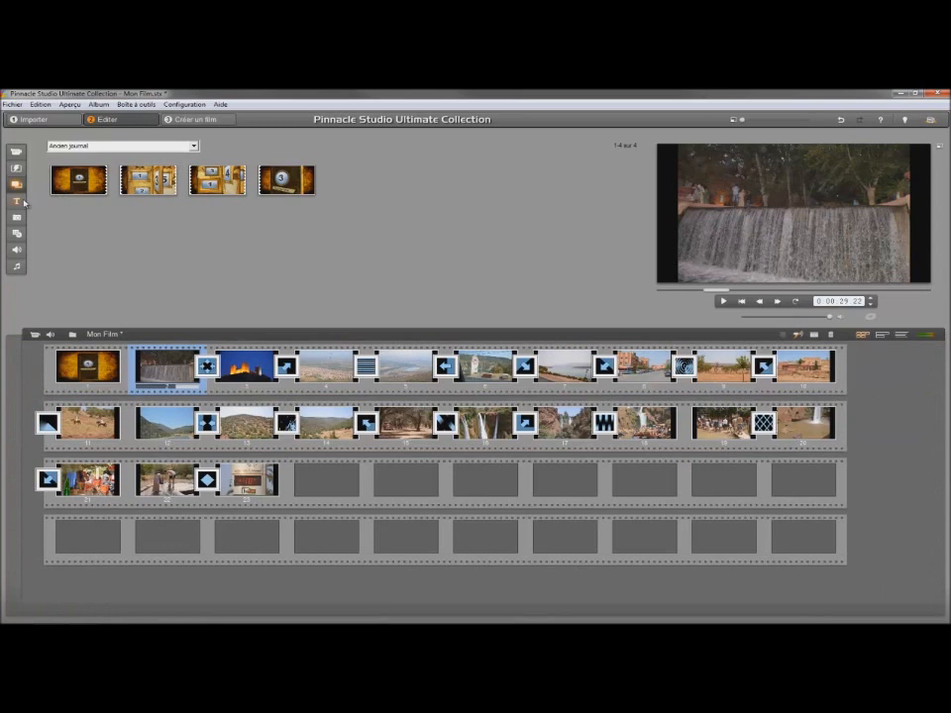
pyautogui.click(15, 169)
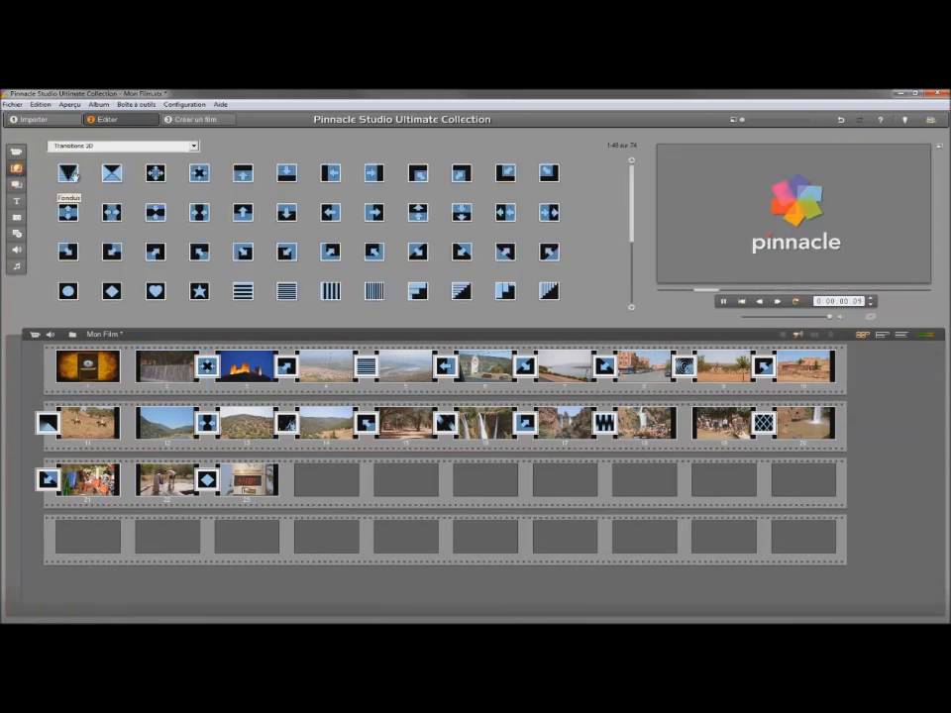
pyautogui.moveTo(67, 178)
pyautogui.mouseDown()
pyautogui.moveTo(60, 164)
pyautogui.moveTo(101, 249)
pyautogui.moveTo(127, 363)
pyautogui.mouseUp()
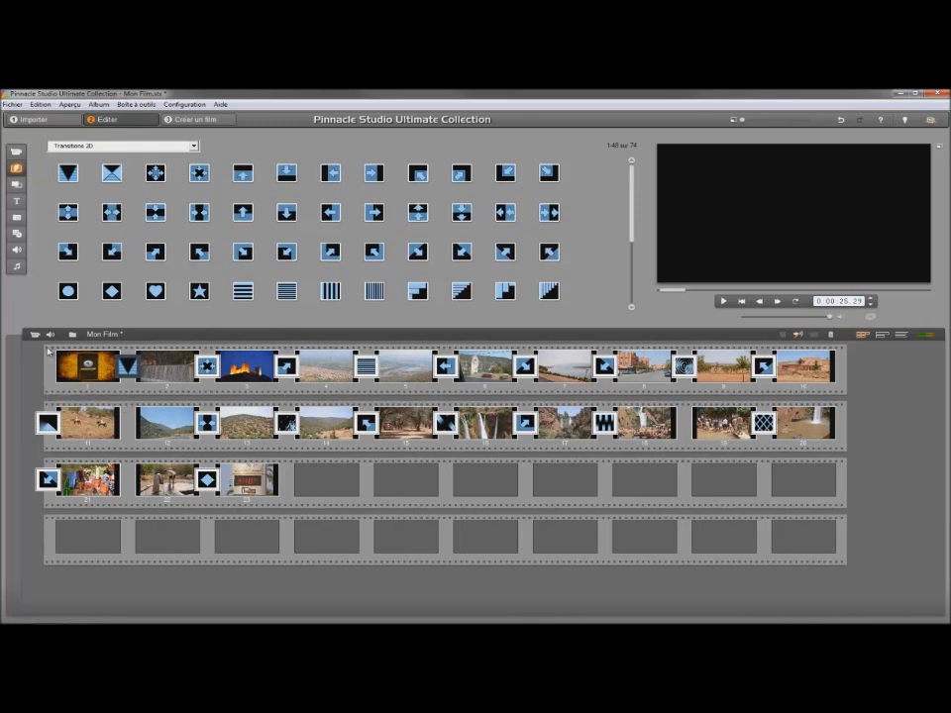
# - Preview the film from the beginning through the Fondus transition and the waterfall photo
pyautogui.click(49, 350)
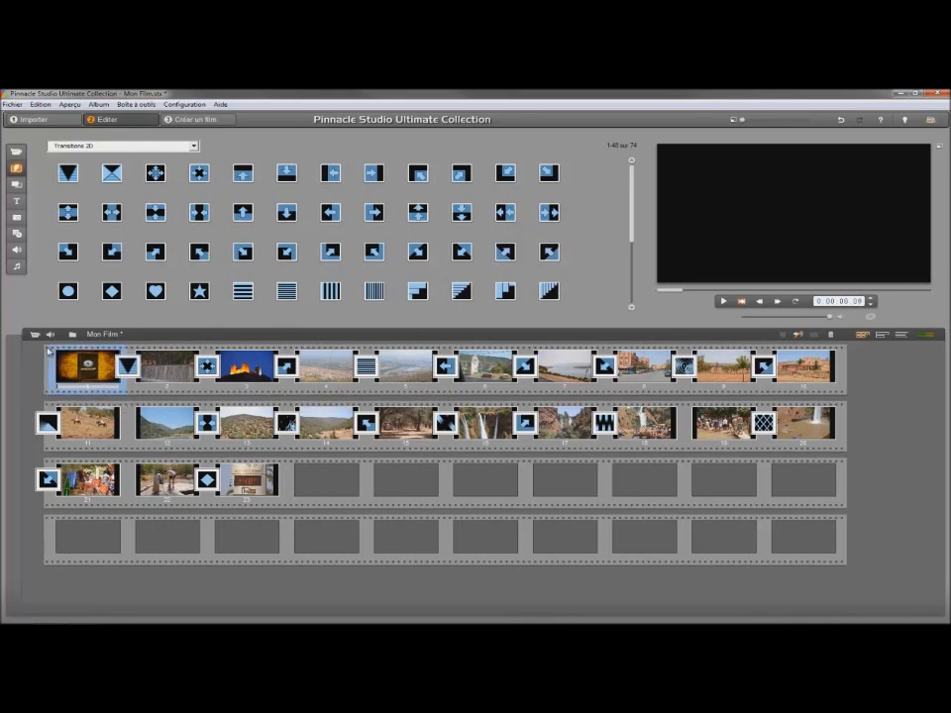
pyautogui.click(724, 303)
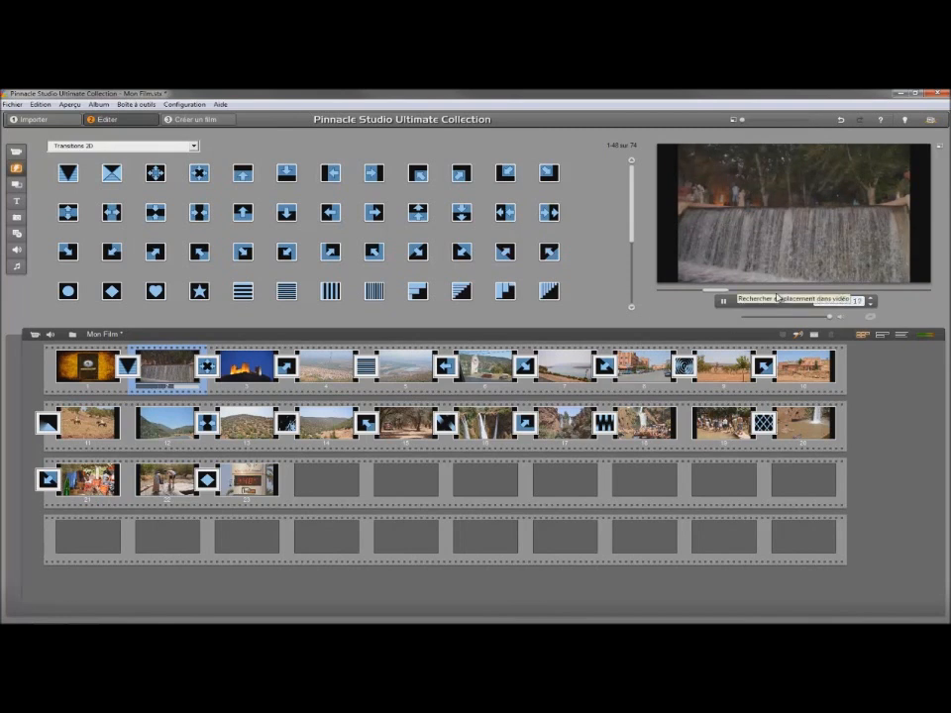
pyautogui.click(723, 301)
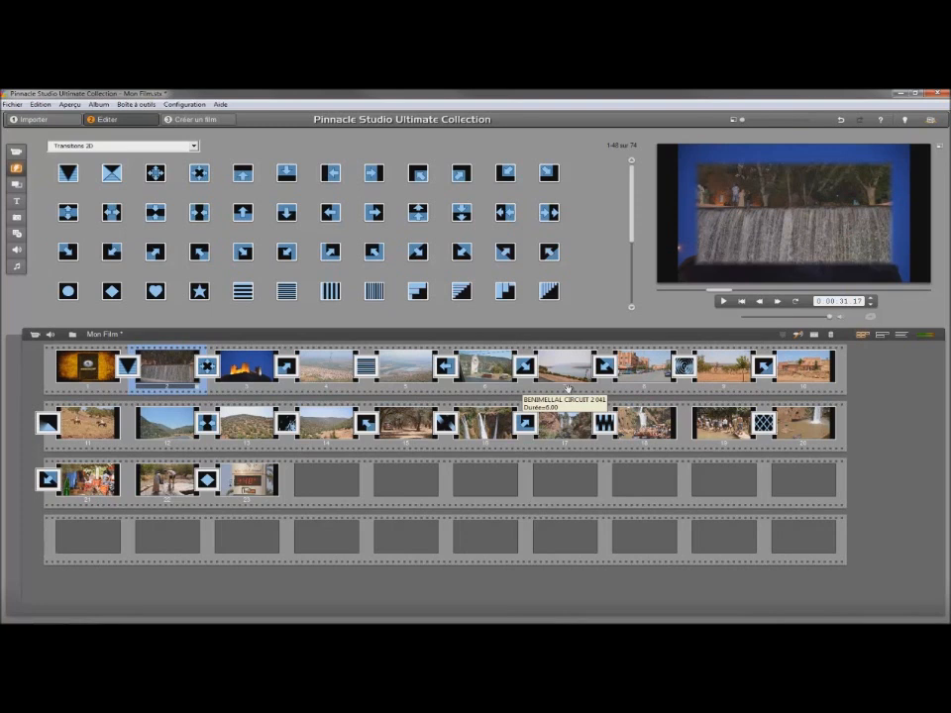
# - Examine the videos offered in the video folder of photo tuto pinnacle 15 on Disque local D, without loading one
pyautogui.click(18, 155)
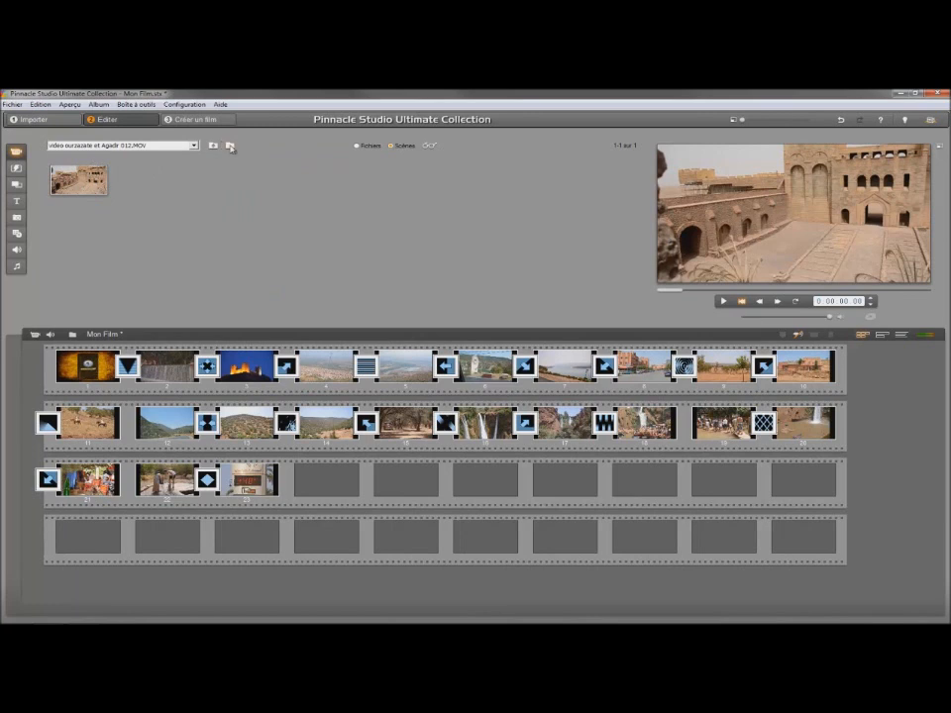
pyautogui.click(230, 145)
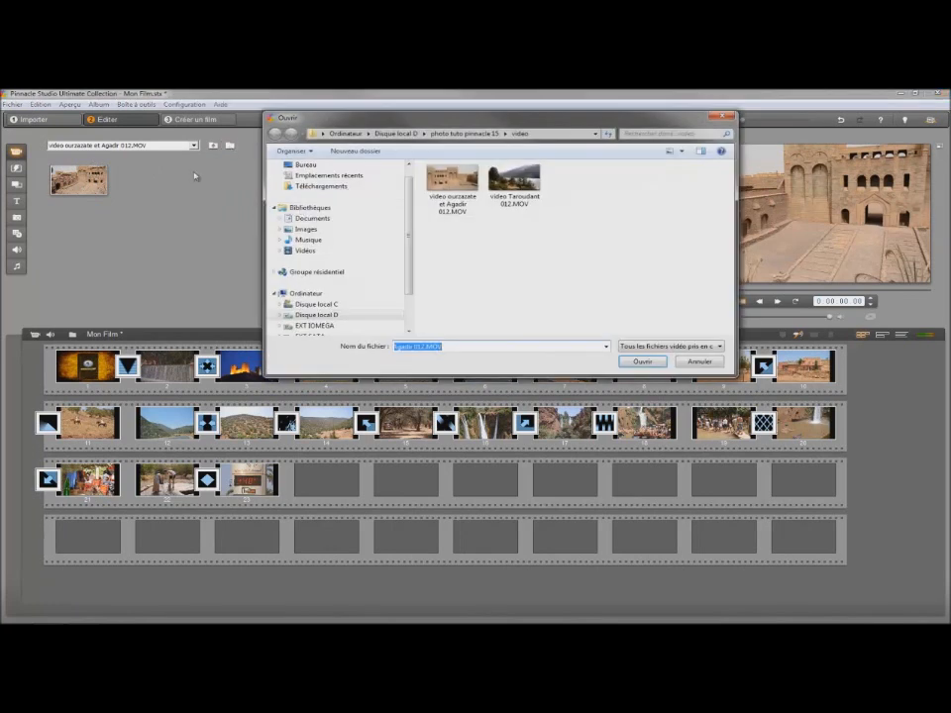
pyautogui.click(316, 314)
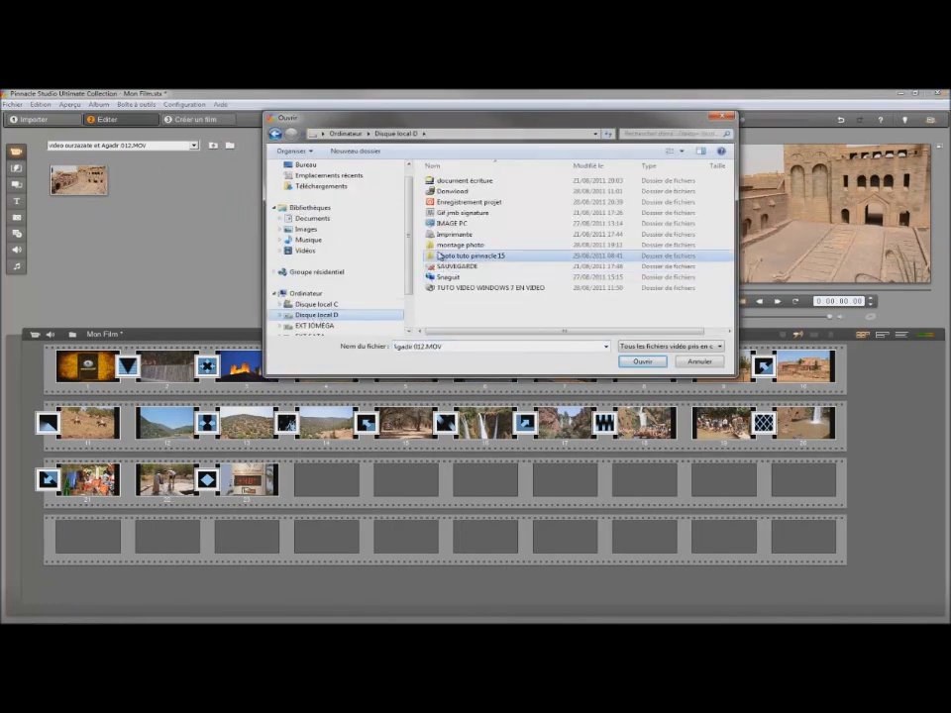
pyautogui.doubleClick(441, 255)
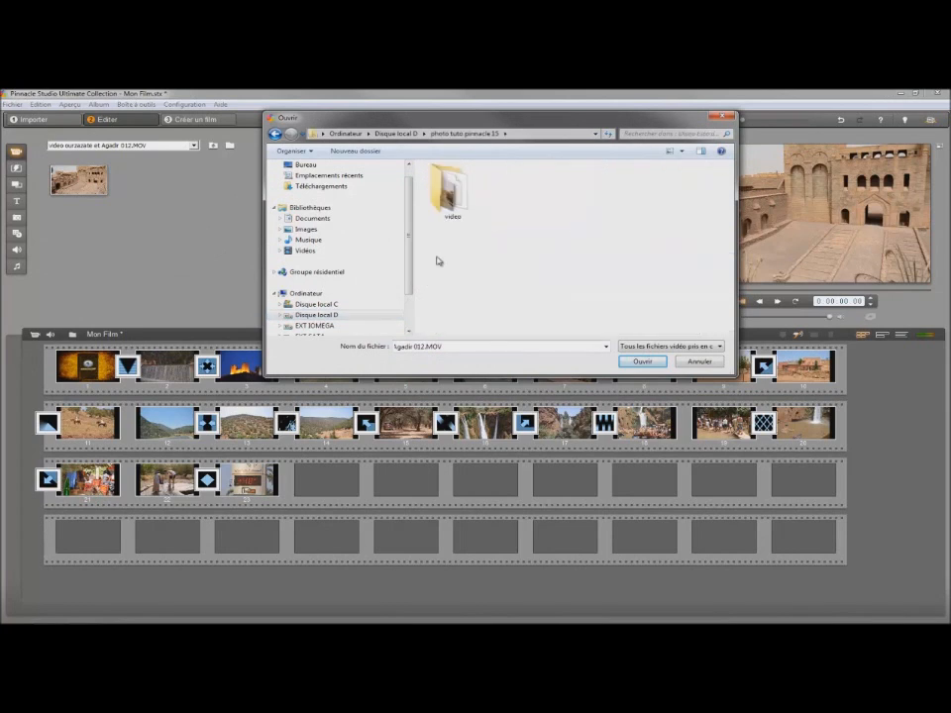
pyautogui.doubleClick(458, 201)
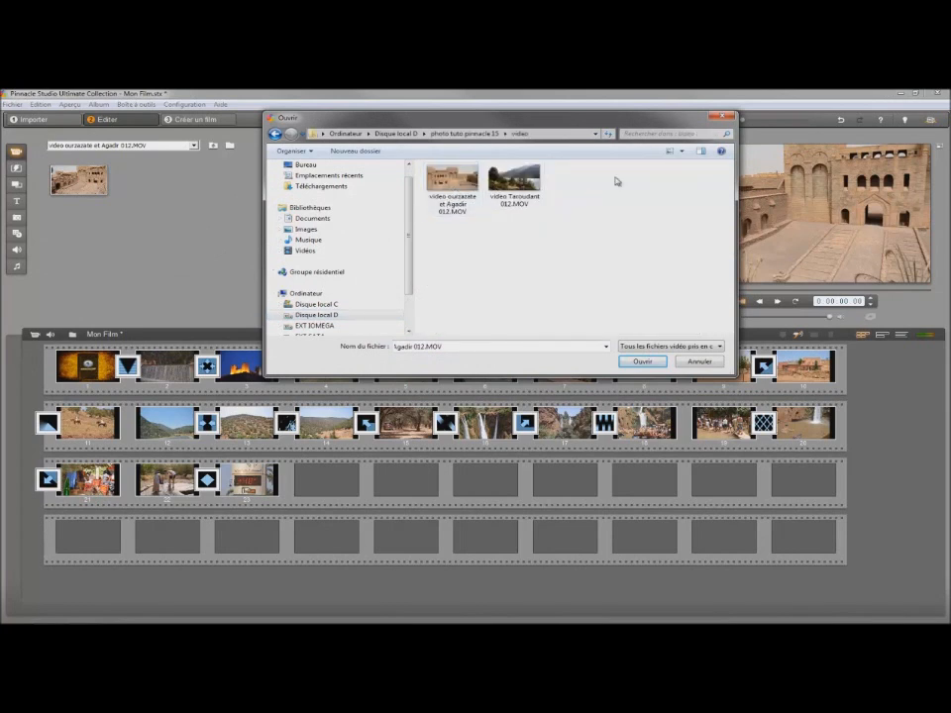
pyautogui.click(723, 118)
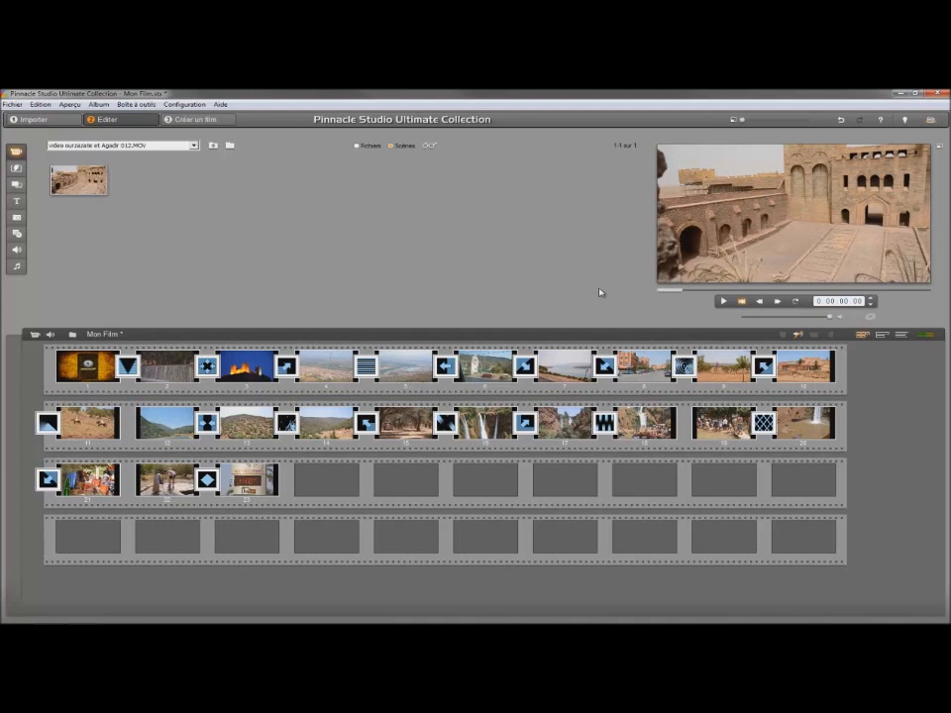
# - Switch to Windows Live Movie Maker and add "video ourzazate et Agadir 012.MOV" and "video Taroudant 012.MOV" from the photo tuto pinnacle 15 video folder
pyautogui.click(900, 93)
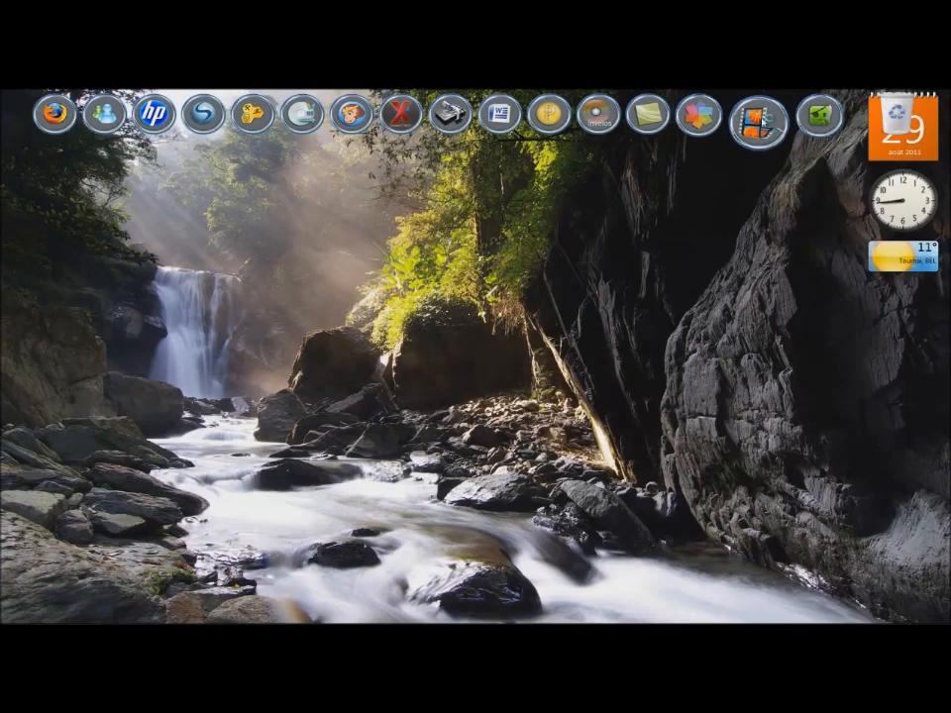
pyautogui.click(759, 133)
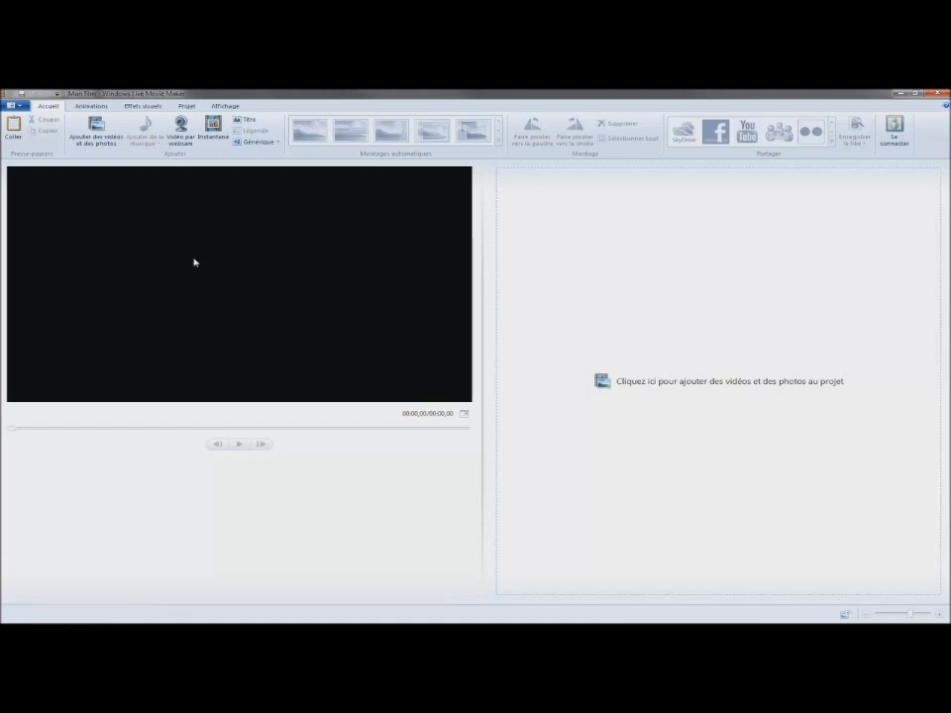
pyautogui.click(94, 131)
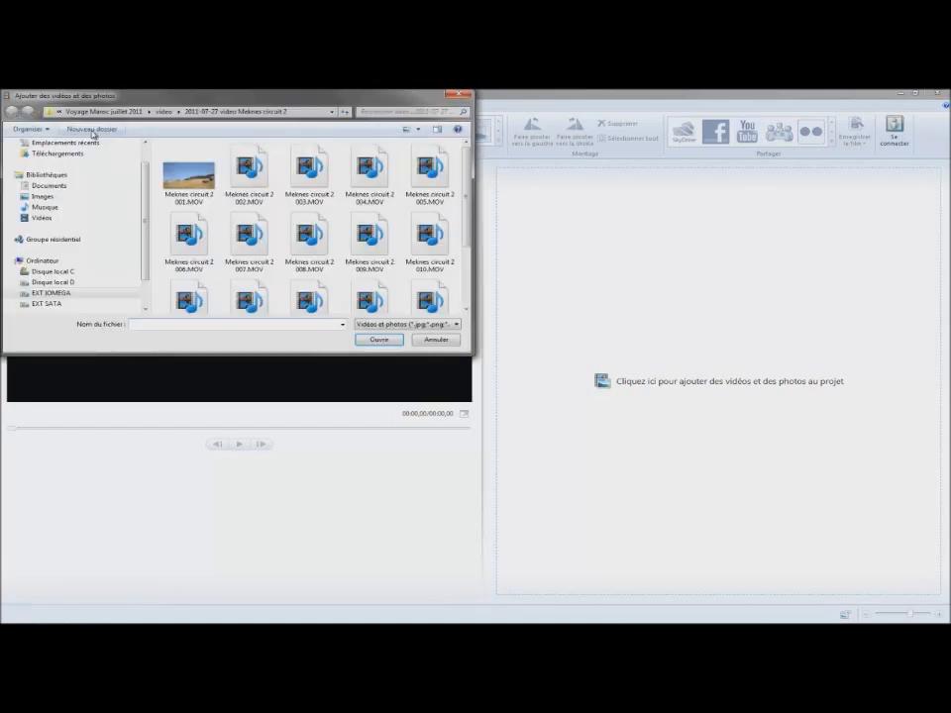
pyautogui.click(62, 282)
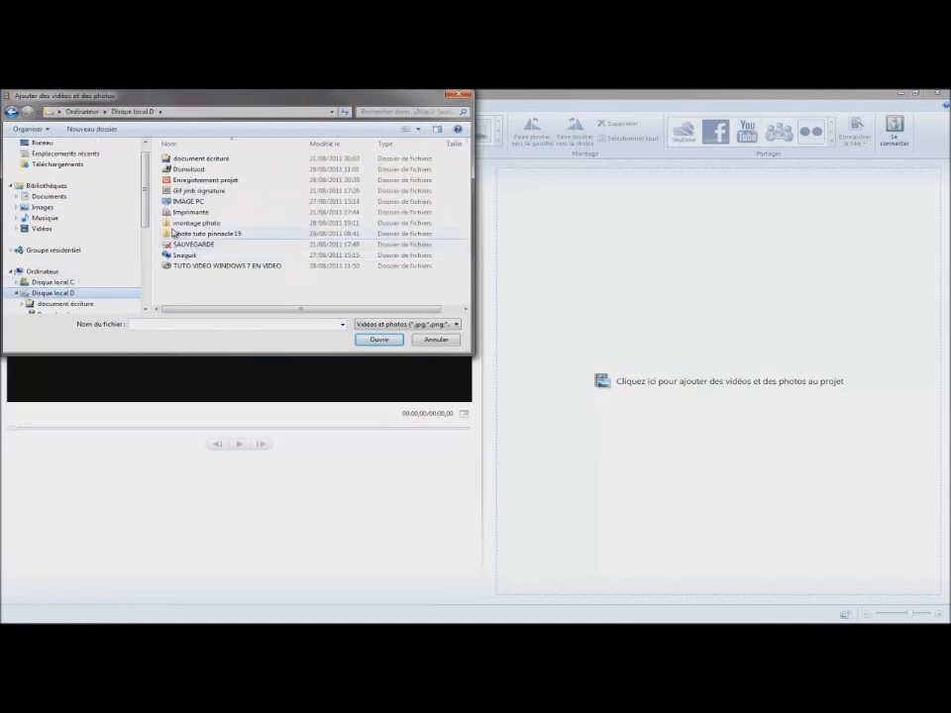
pyautogui.doubleClick(170, 236)
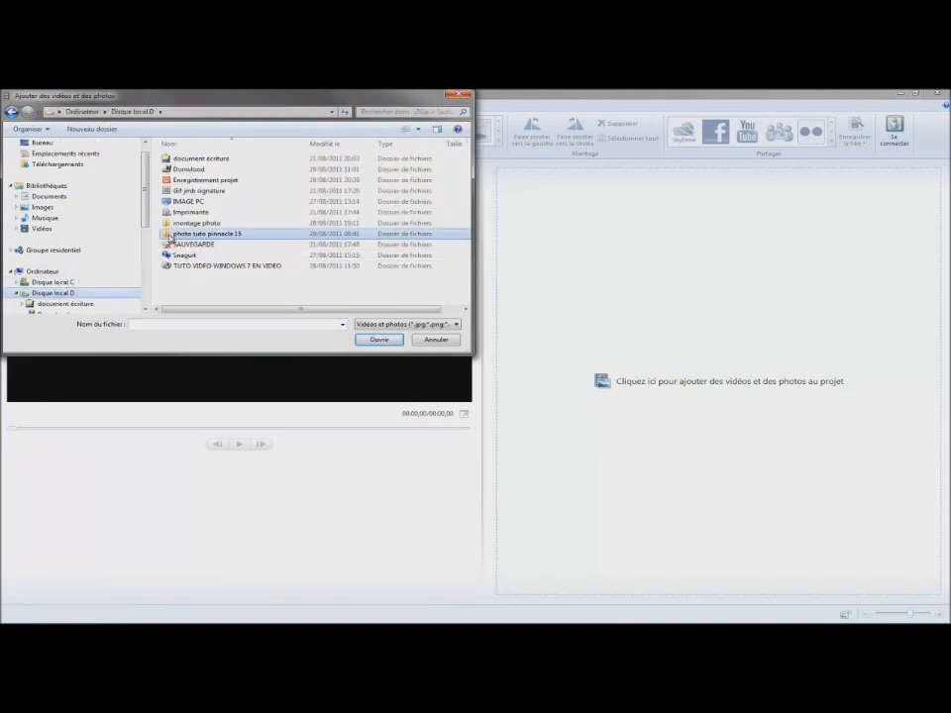
pyautogui.doubleClick(184, 167)
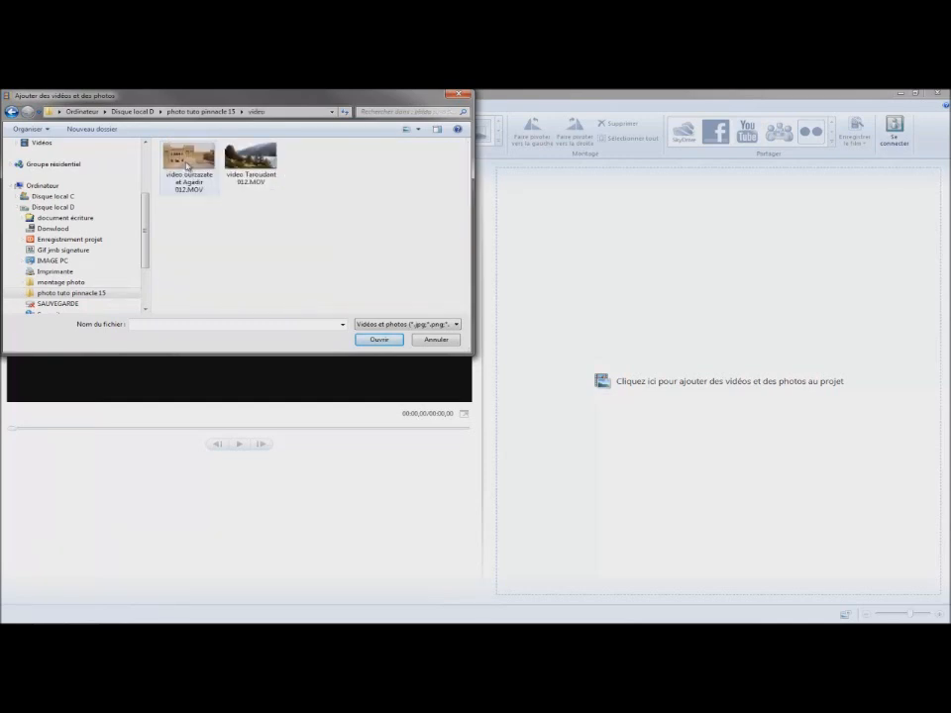
pyautogui.click(188, 167)
pyautogui.keyDown('ctrl'); pyautogui.click(247, 166); pyautogui.keyUp('ctrl')
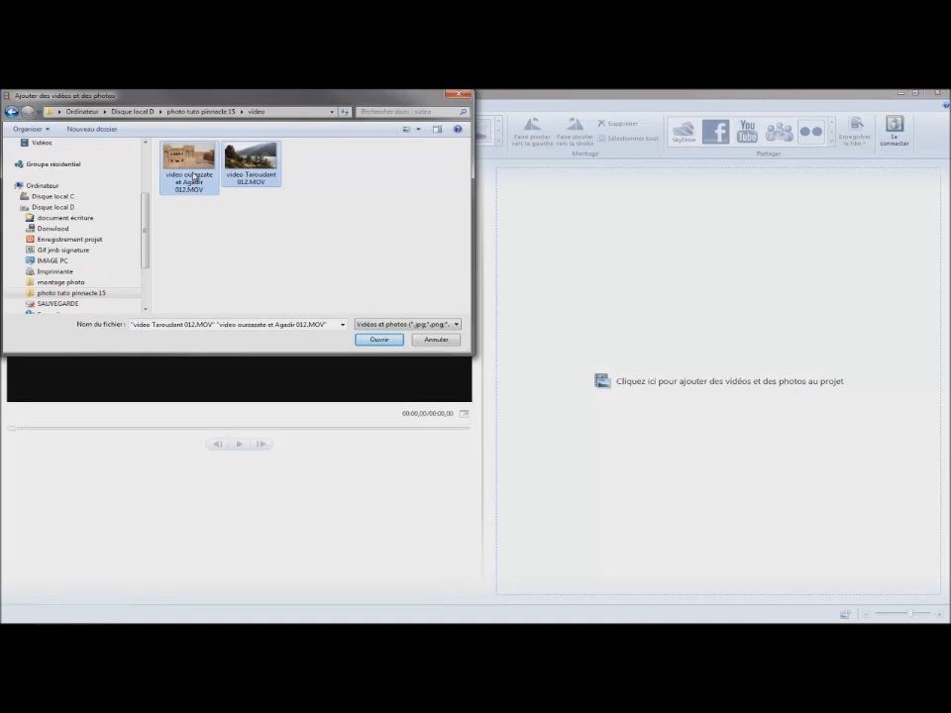
pyautogui.keyDown('ctrl'); pyautogui.click(254, 169); pyautogui.keyUp('ctrl')
pyautogui.keyDown('ctrl'); pyautogui.click(253, 173); pyautogui.keyUp('ctrl')
pyautogui.click(380, 341)
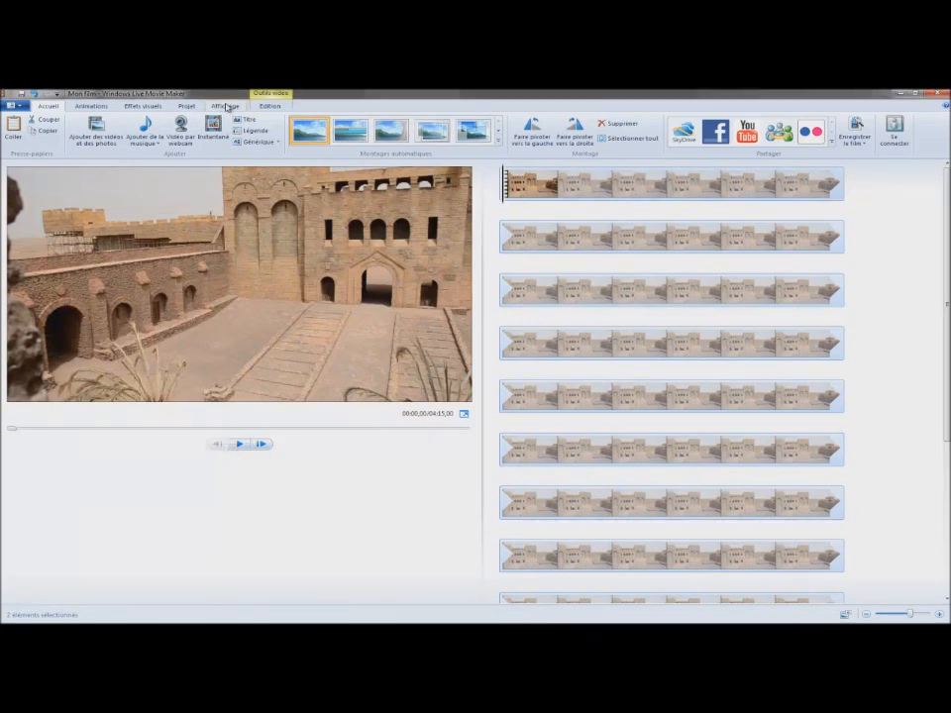
pyautogui.click(139, 106)
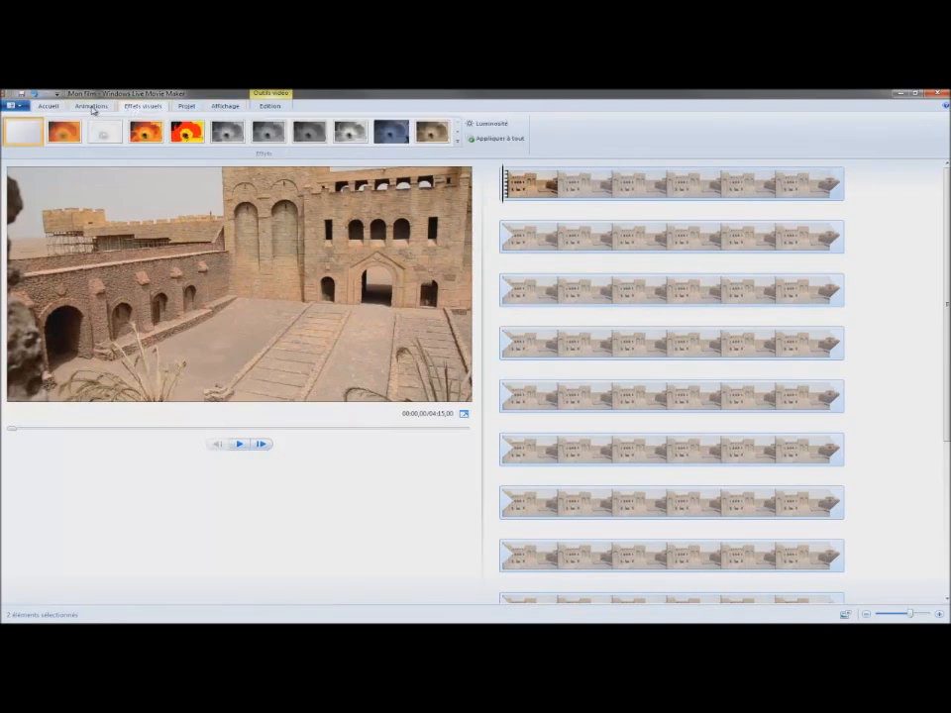
pyautogui.click(91, 106)
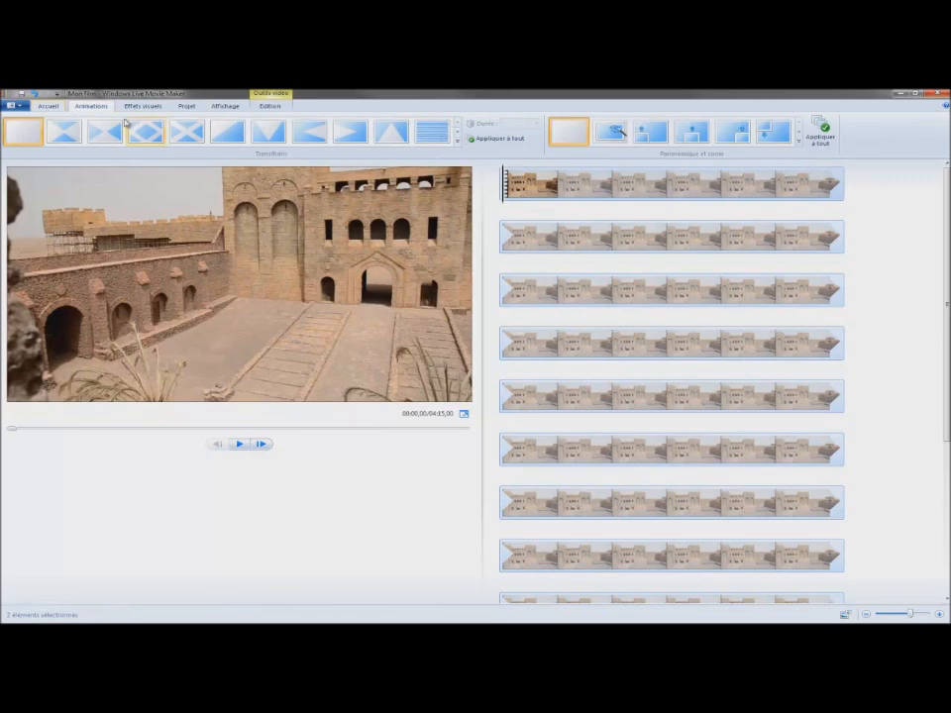
pyautogui.click(225, 108)
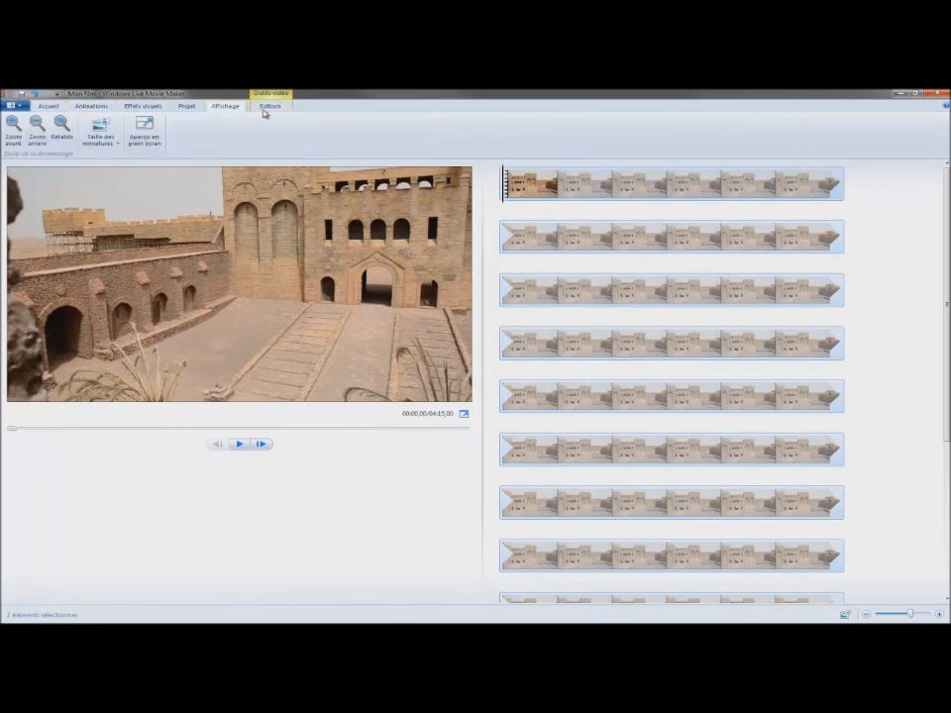
pyautogui.click(267, 109)
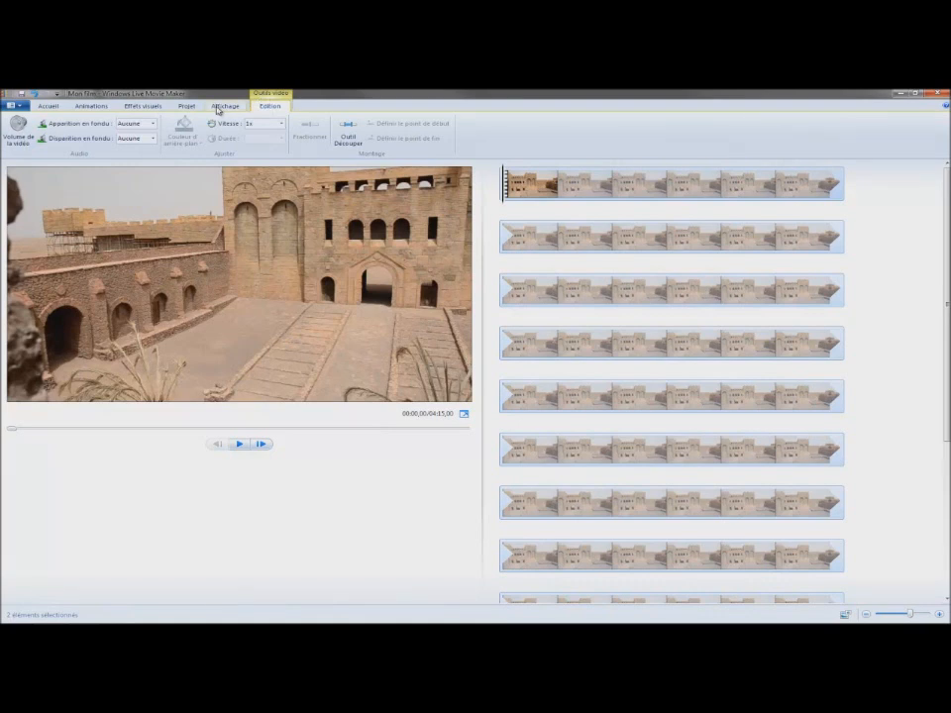
pyautogui.click(220, 108)
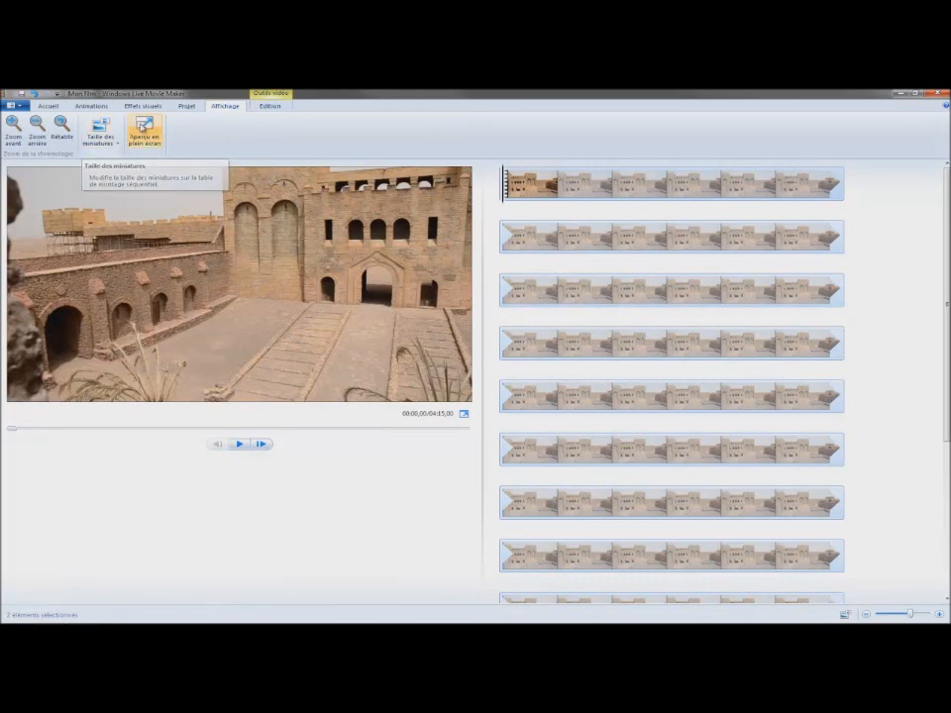
pyautogui.click(188, 106)
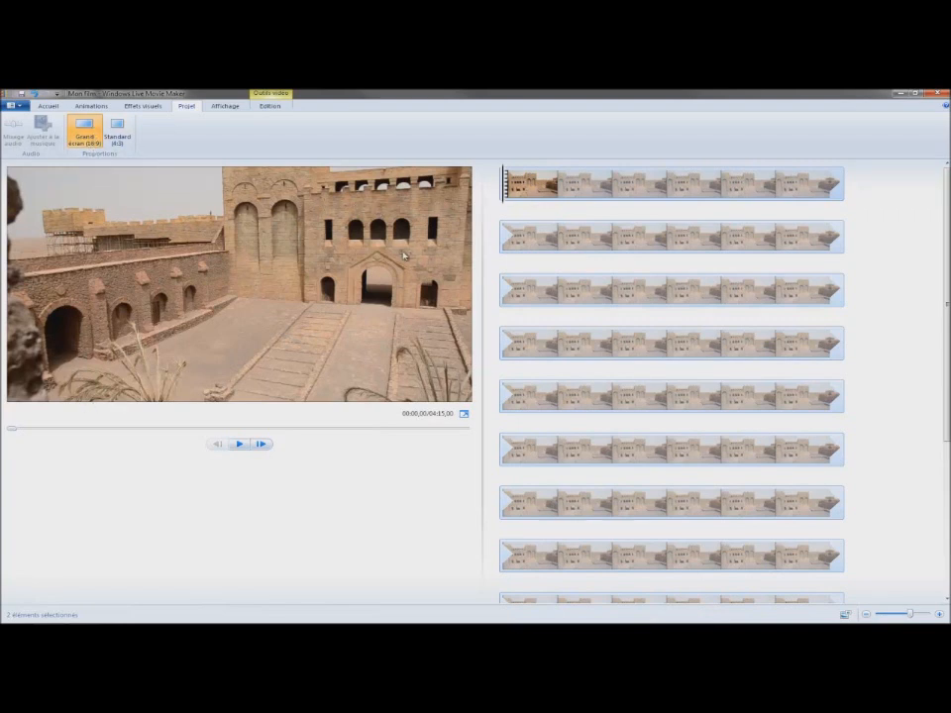
# - Play the opening of the first video and split the clip at about 8 seconds
pyautogui.click(269, 106)
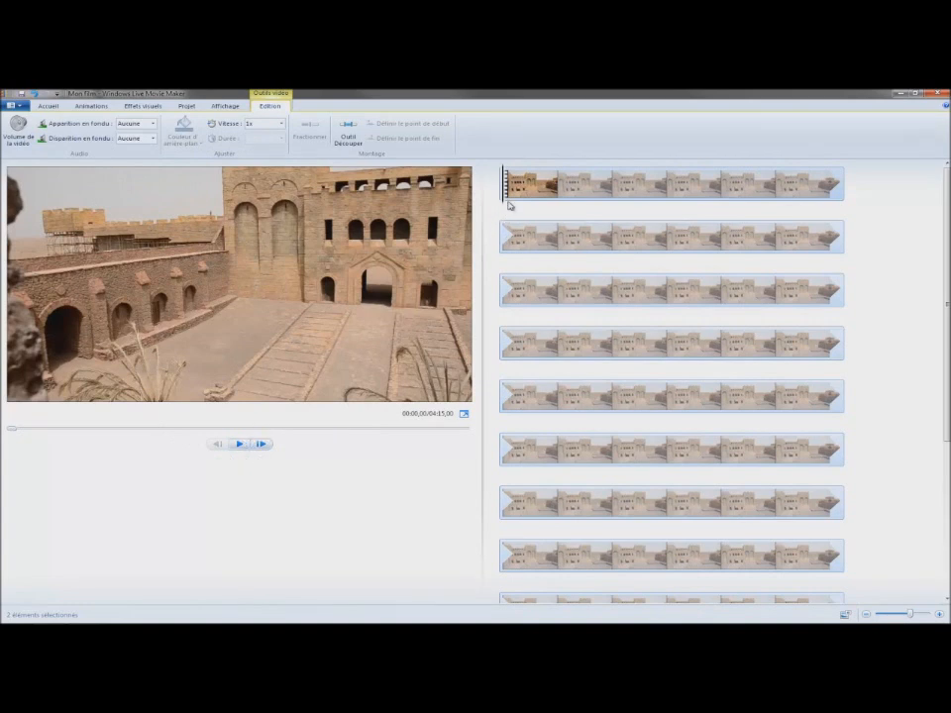
pyautogui.click(241, 445)
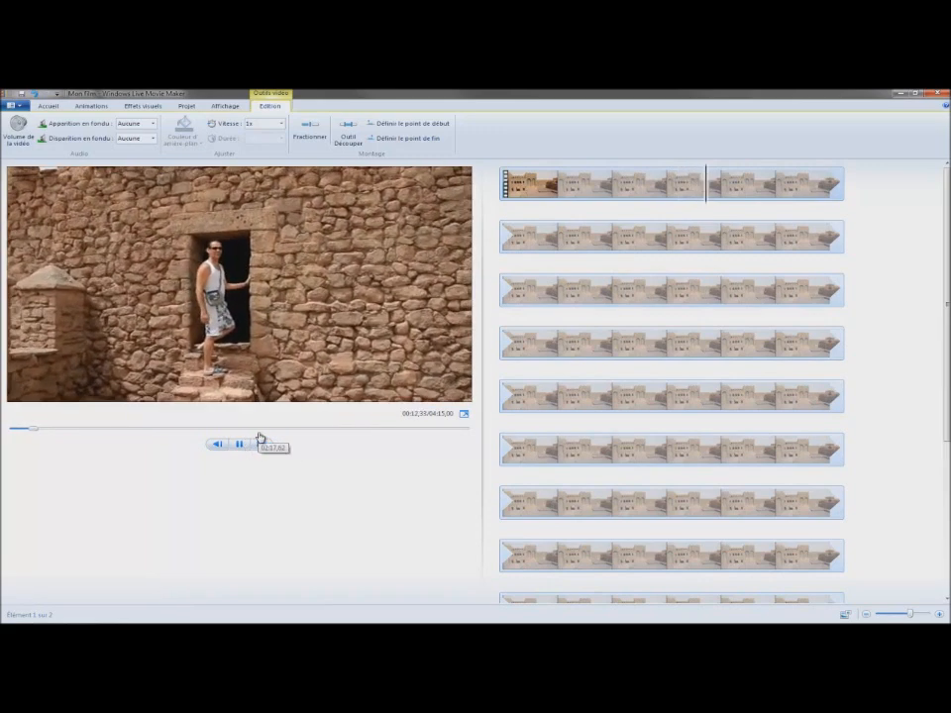
pyautogui.click(240, 444)
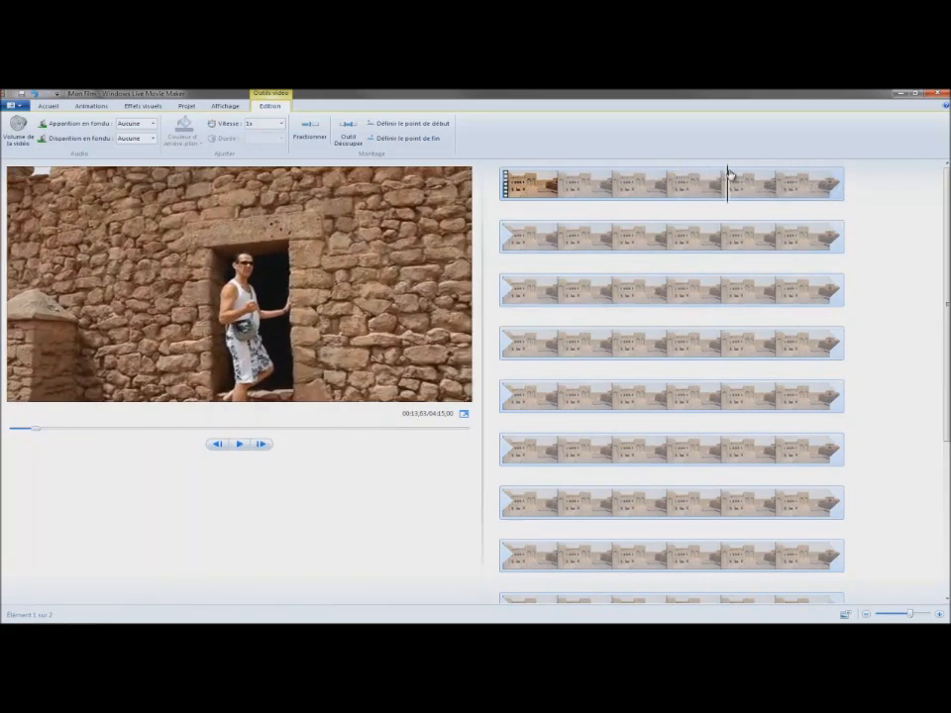
pyautogui.moveTo(729, 175); pyautogui.dragTo(639, 179)
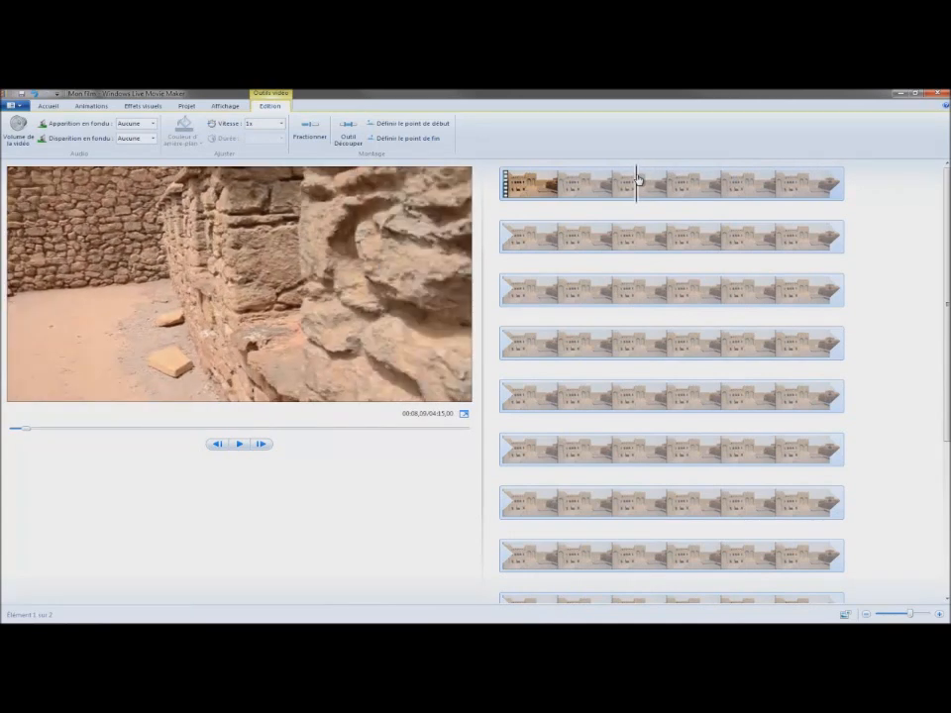
pyautogui.click(307, 135)
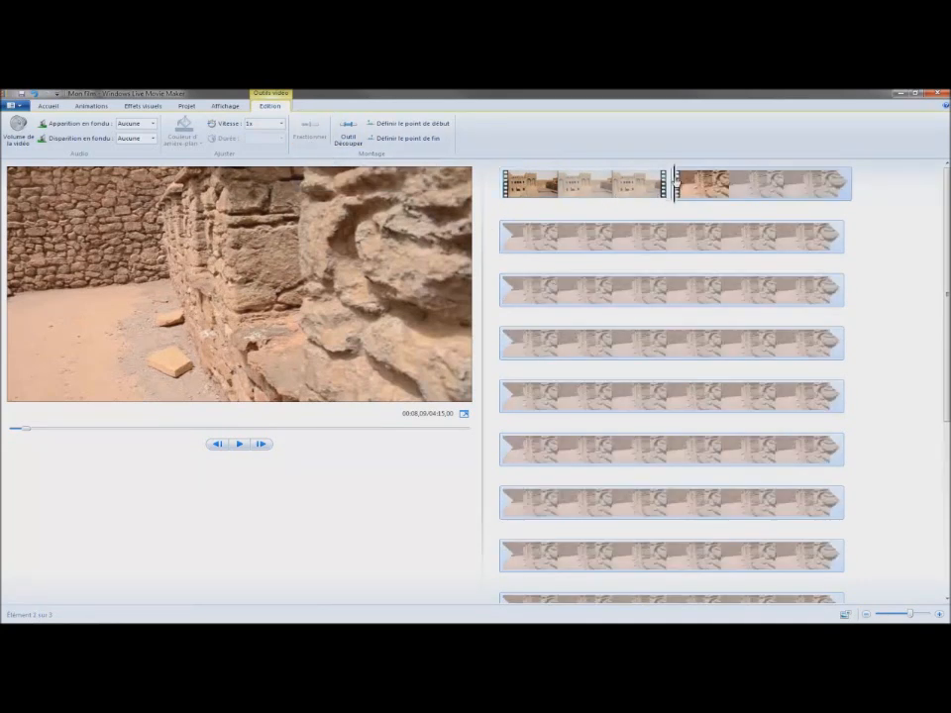
# - Split the remaining part of the first video again at about 54 seconds, where the walkway facing the fortress appears
pyautogui.moveTo(677, 181); pyautogui.dragTo(841, 193)
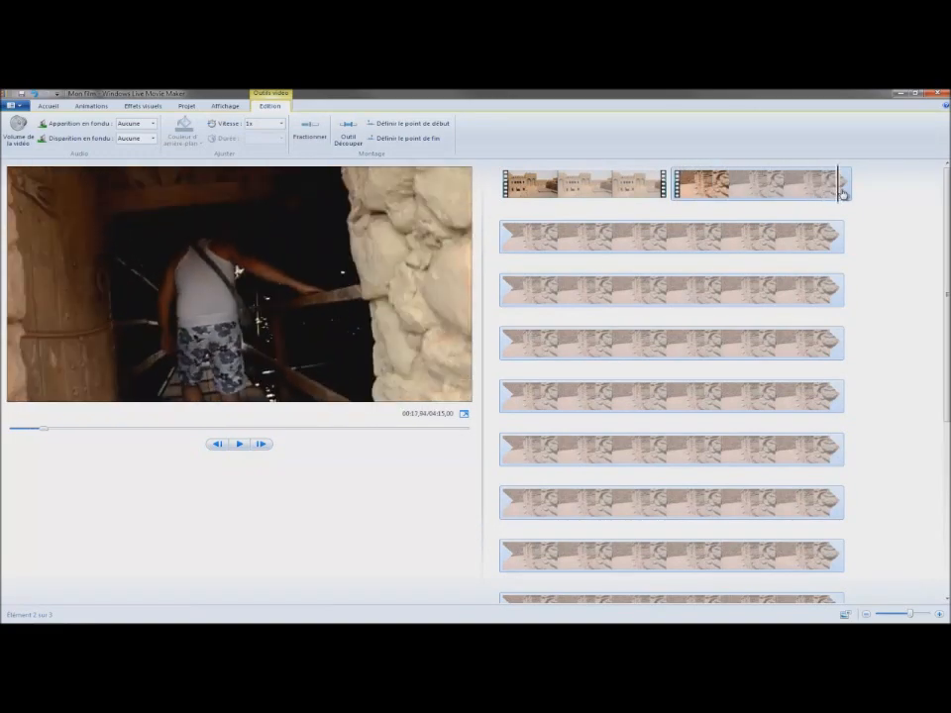
pyautogui.click(512, 254)
pyautogui.moveTo(516, 255); pyautogui.dragTo(842, 267)
pyautogui.click(504, 305)
pyautogui.moveTo(505, 306); pyautogui.dragTo(780, 319)
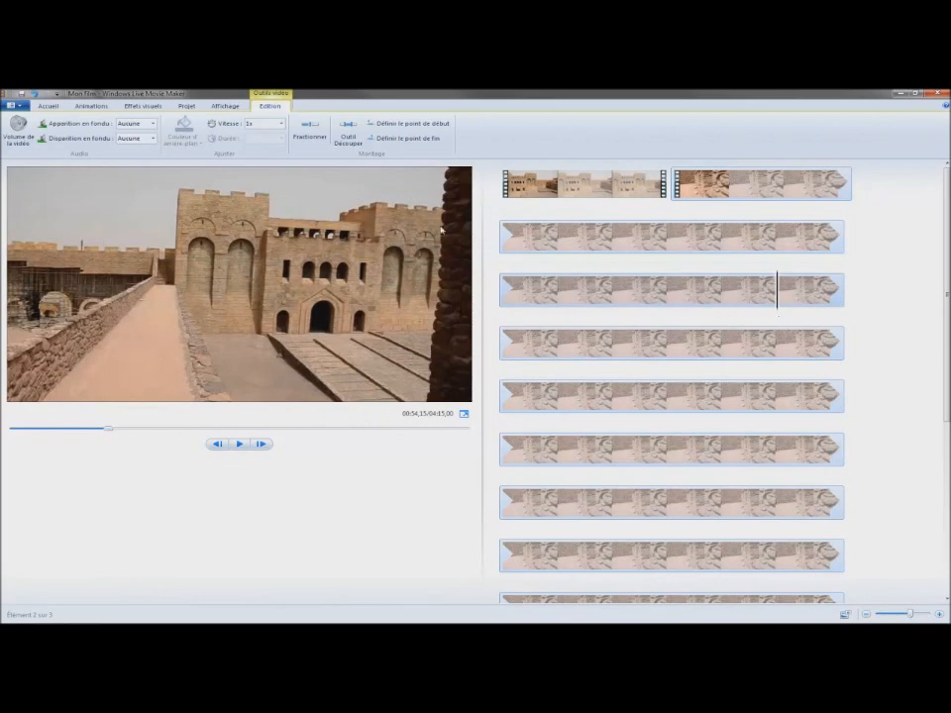
pyautogui.click(310, 130)
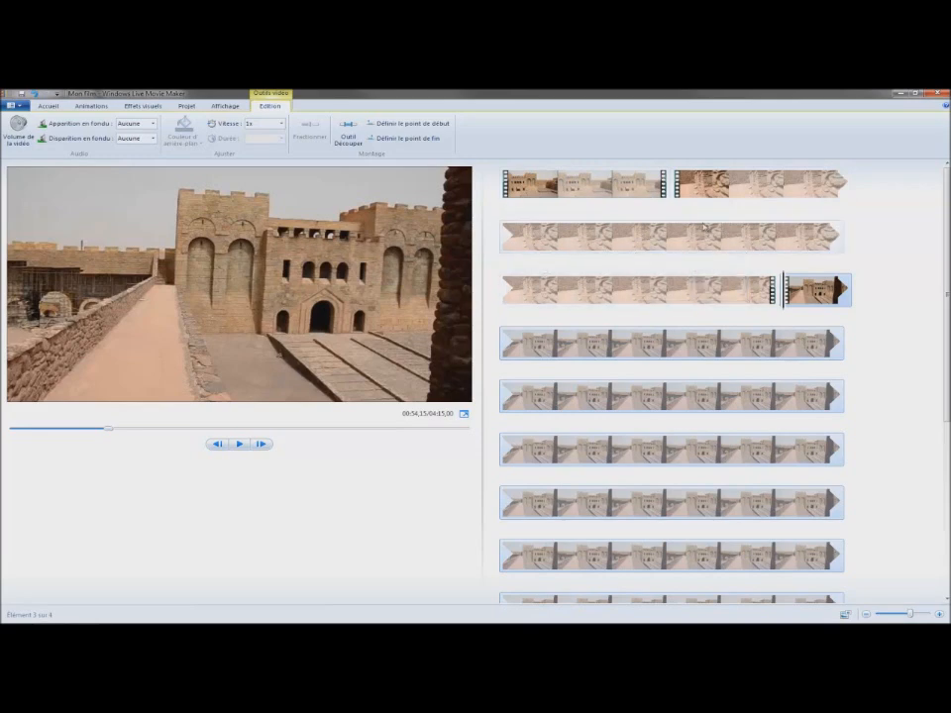
# - Remove the middle section between the two cuts of the first video from the film
pyautogui.click(612, 238)
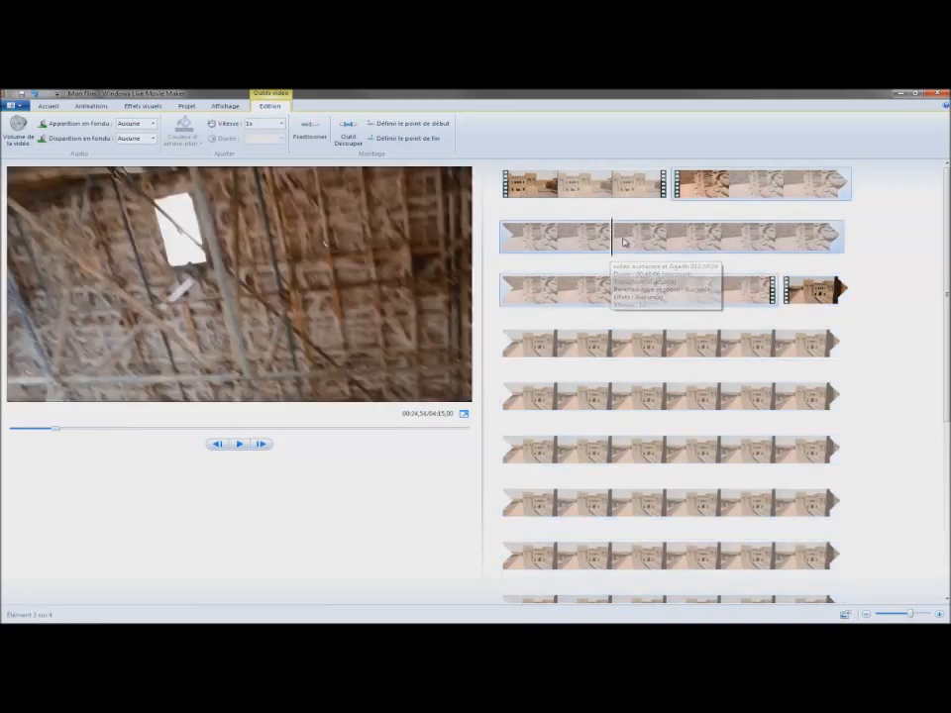
pyautogui.rightClick(624, 239)
pyautogui.click(653, 303)
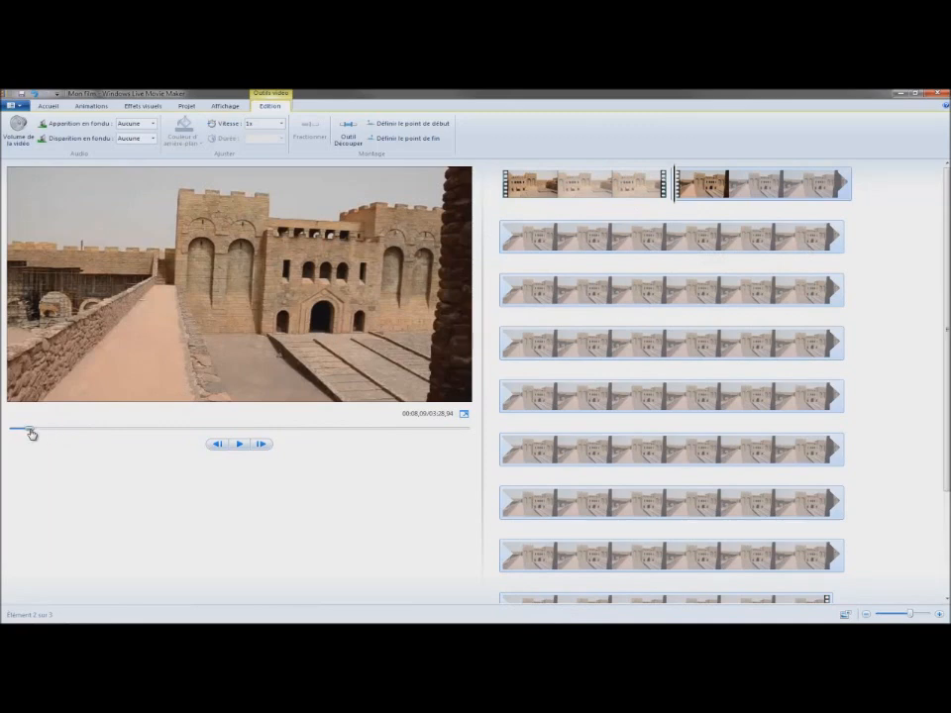
# - Preview the film from the beginning through the join between the two remaining parts of the first video
pyautogui.moveTo(31, 433); pyautogui.dragTo(13, 433)
pyautogui.click(239, 447)
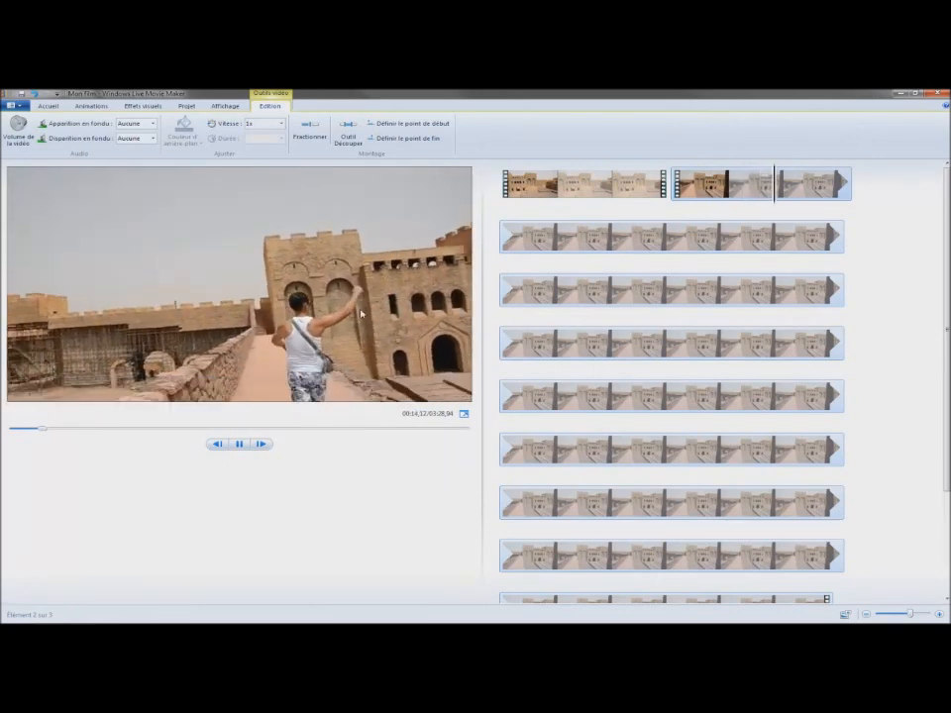
pyautogui.click(239, 447)
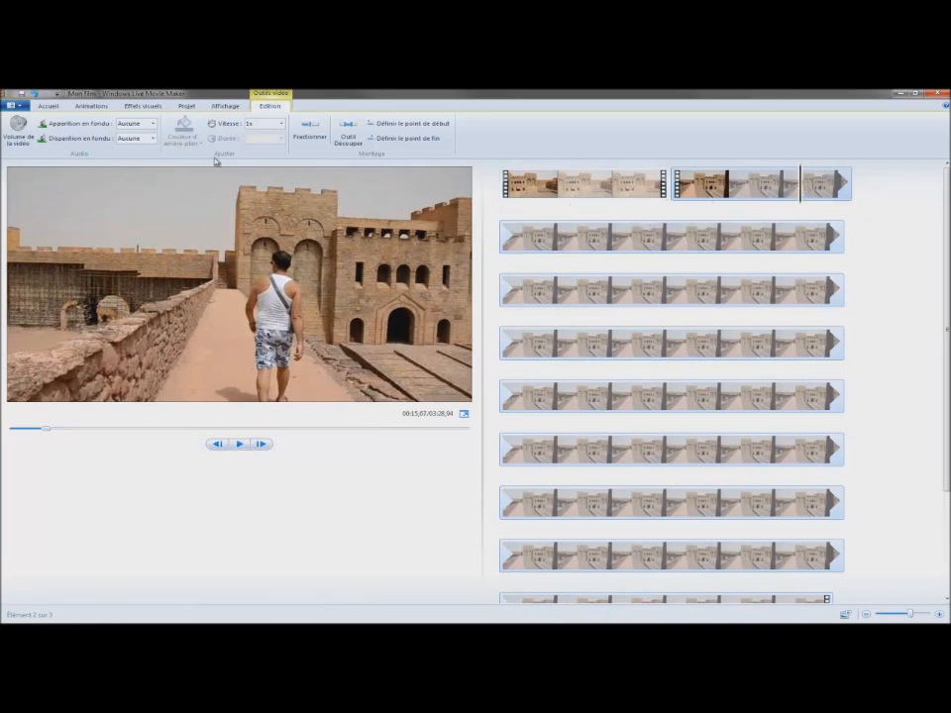
# - Apply the Cercles transition from Motifs et formes to the start of the film's second clip
pyautogui.click(744, 197)
pyautogui.click(683, 198)
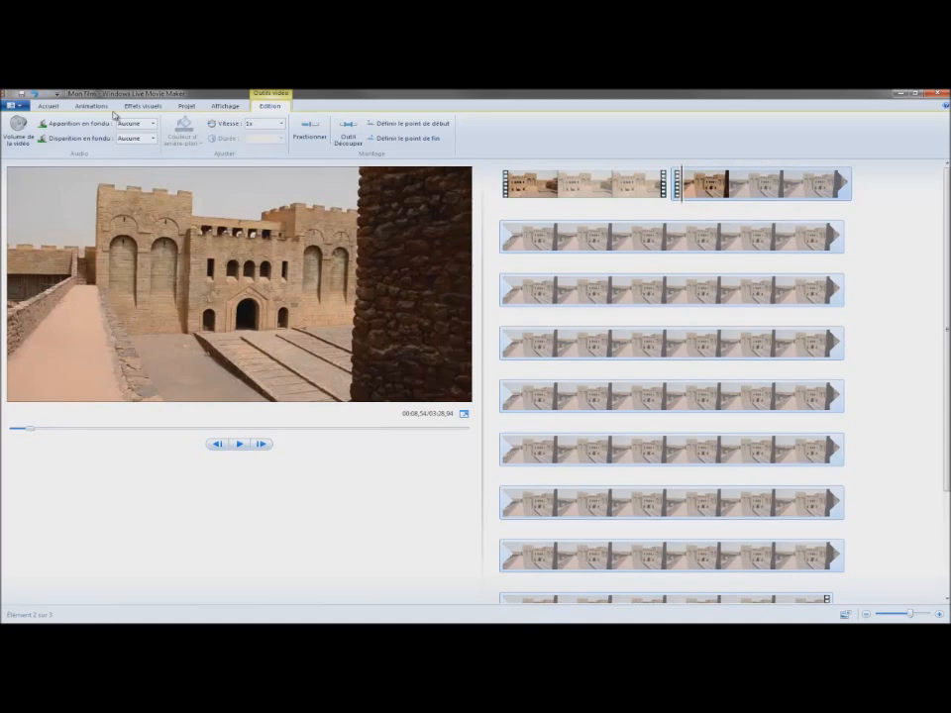
pyautogui.click(91, 106)
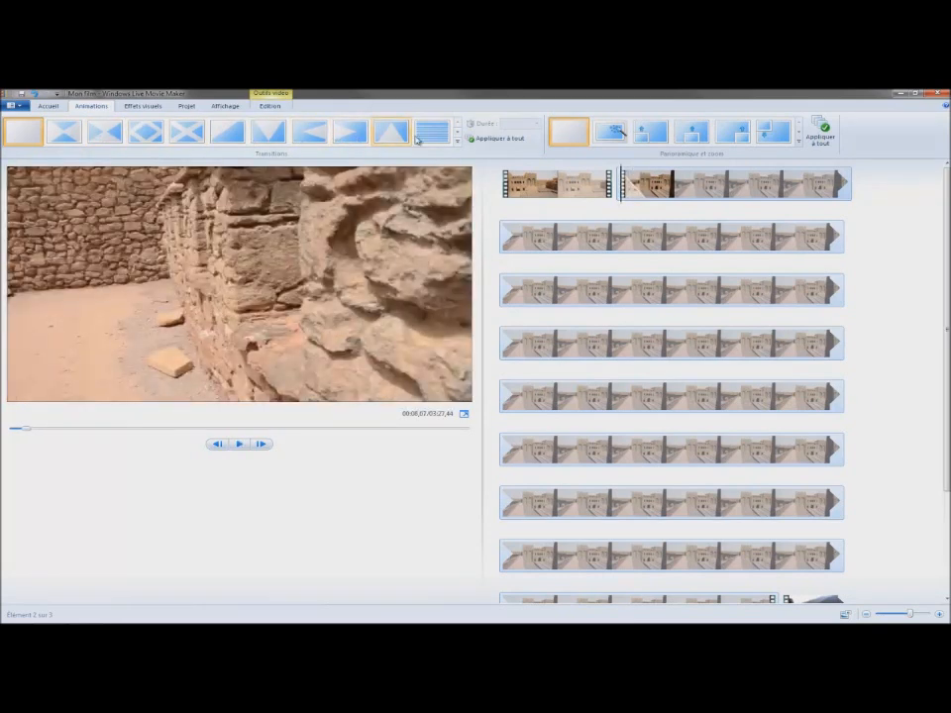
pyautogui.click(458, 141)
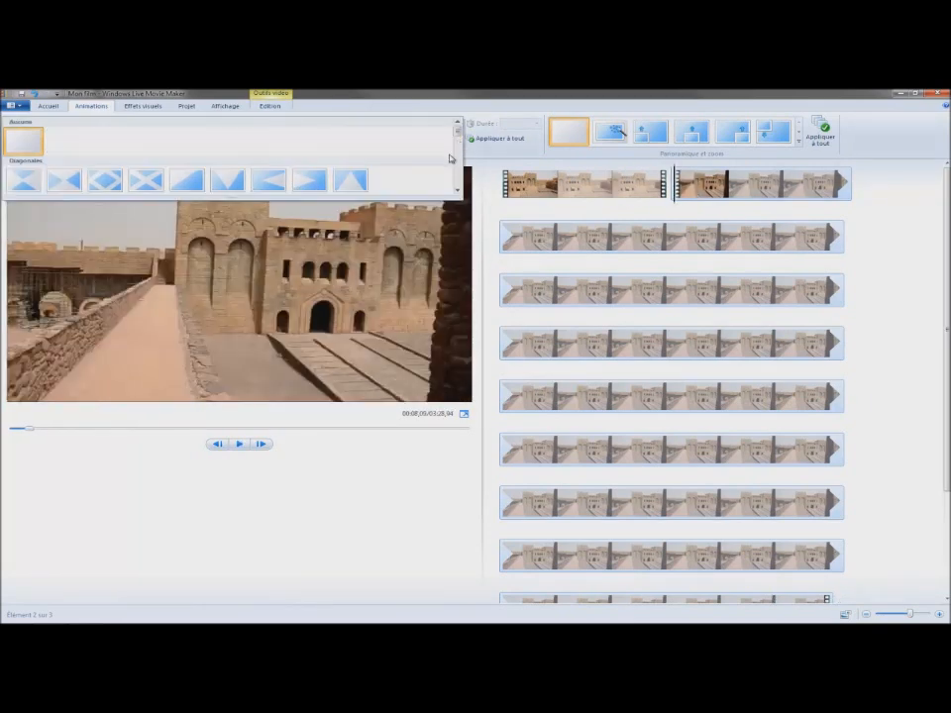
pyautogui.moveTo(458, 129); pyautogui.dragTo(457, 167)
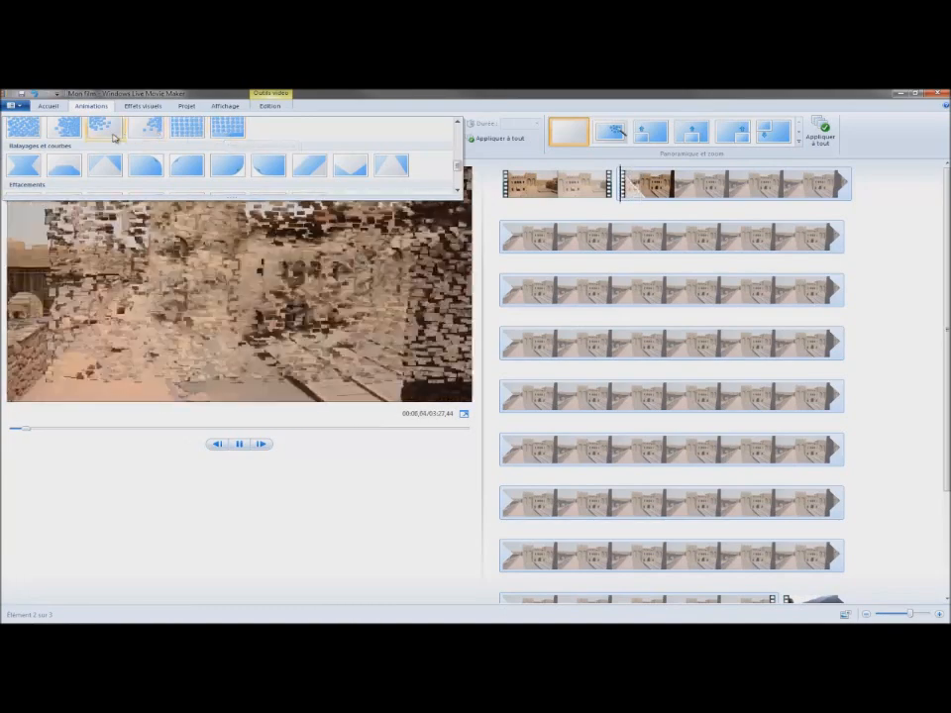
pyautogui.moveTo(458, 165); pyautogui.dragTo(456, 146)
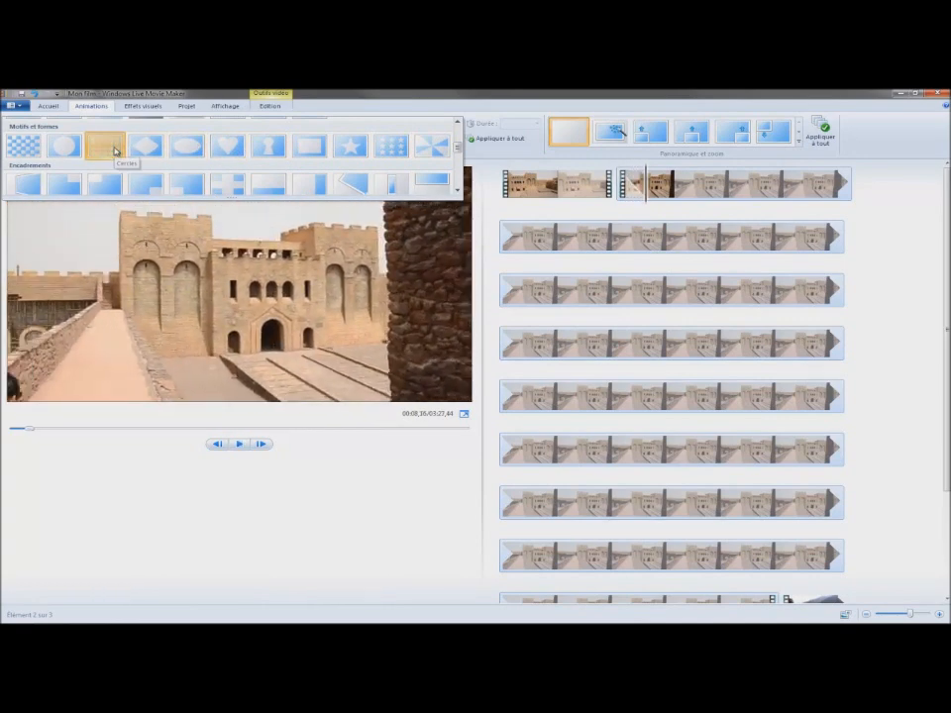
pyautogui.click(116, 151)
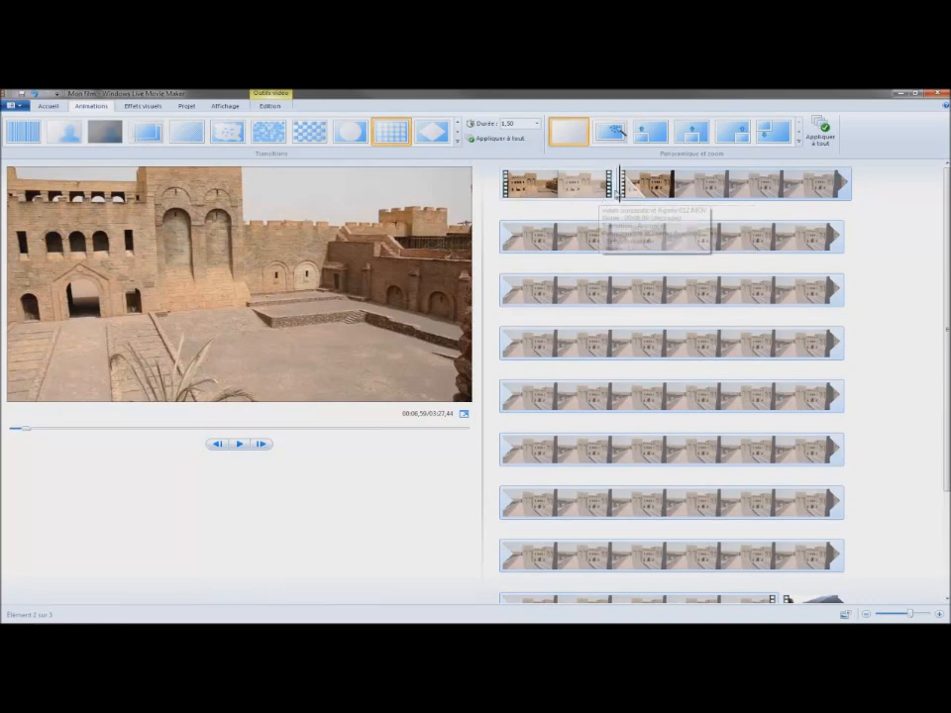
# - Preview the Cercles transition between the first and second clips
pyautogui.click(595, 176)
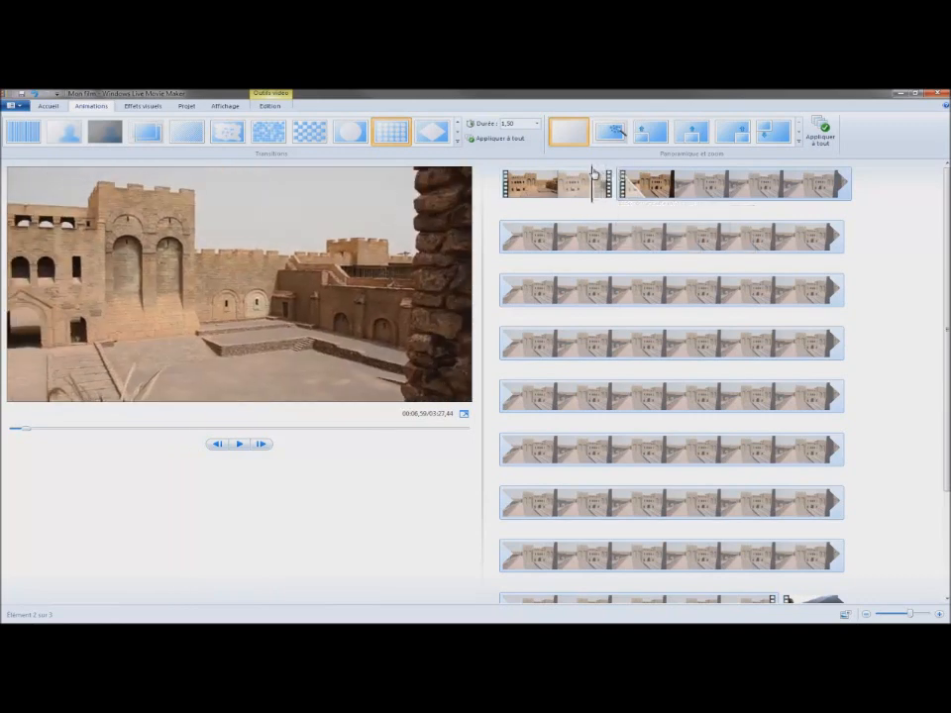
pyautogui.click(238, 445)
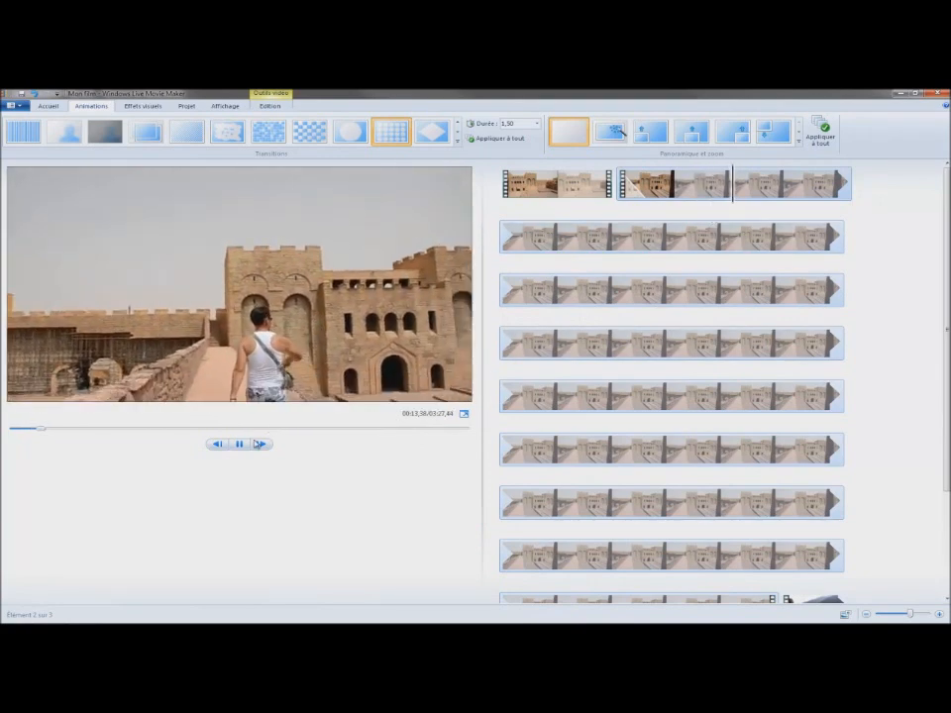
pyautogui.click(239, 443)
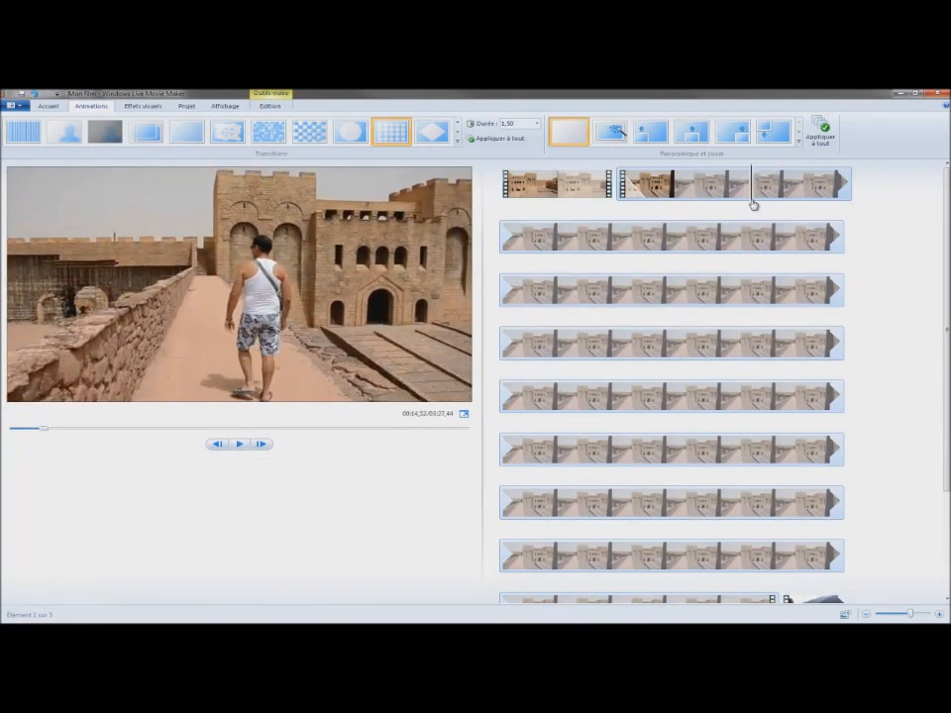
# - Split the second clip at about 30 seconds into the film, at the view across the fortress courtyard
pyautogui.moveTo(753, 202); pyautogui.dragTo(858, 220)
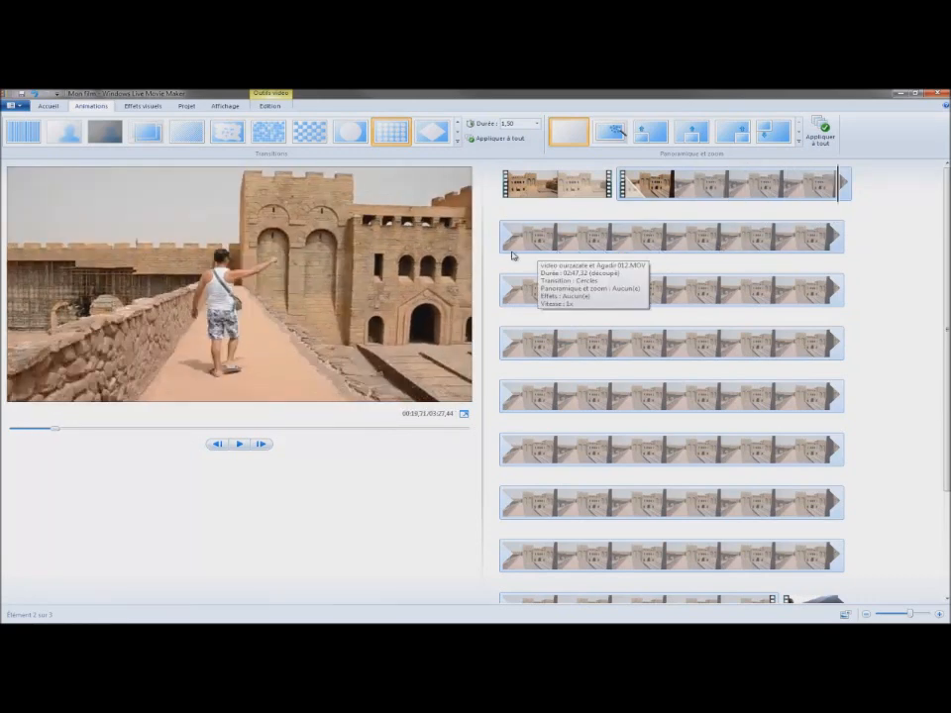
pyautogui.moveTo(503, 256); pyautogui.dragTo(679, 273)
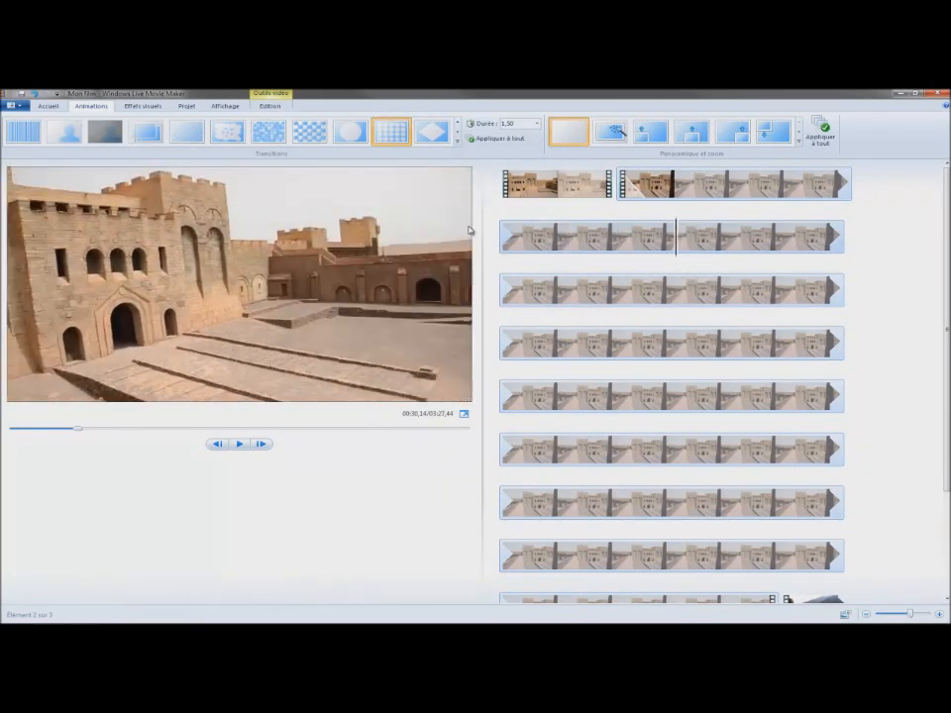
pyautogui.click(269, 106)
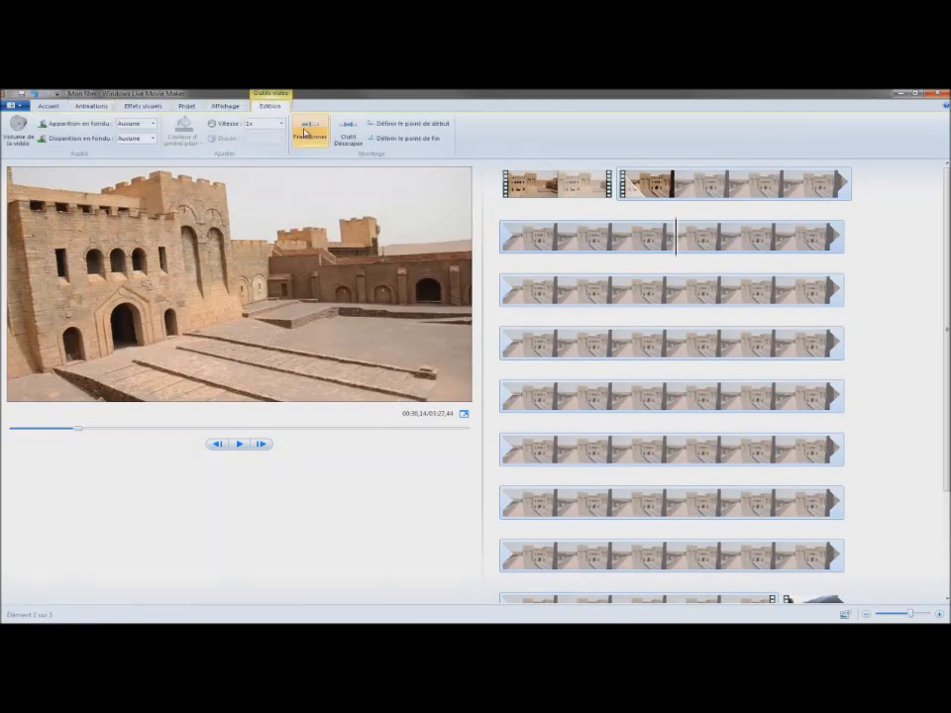
pyautogui.click(307, 132)
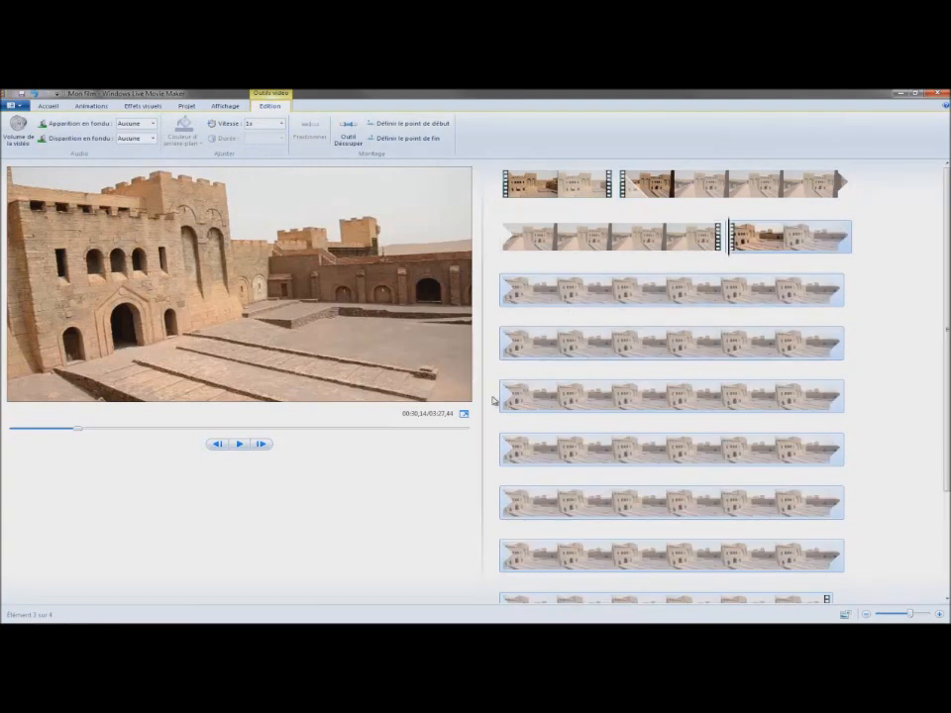
# - Split the fortress clip again at about 2:28 into the film, at the view of the covered well in the courtyard
pyautogui.click(507, 457)
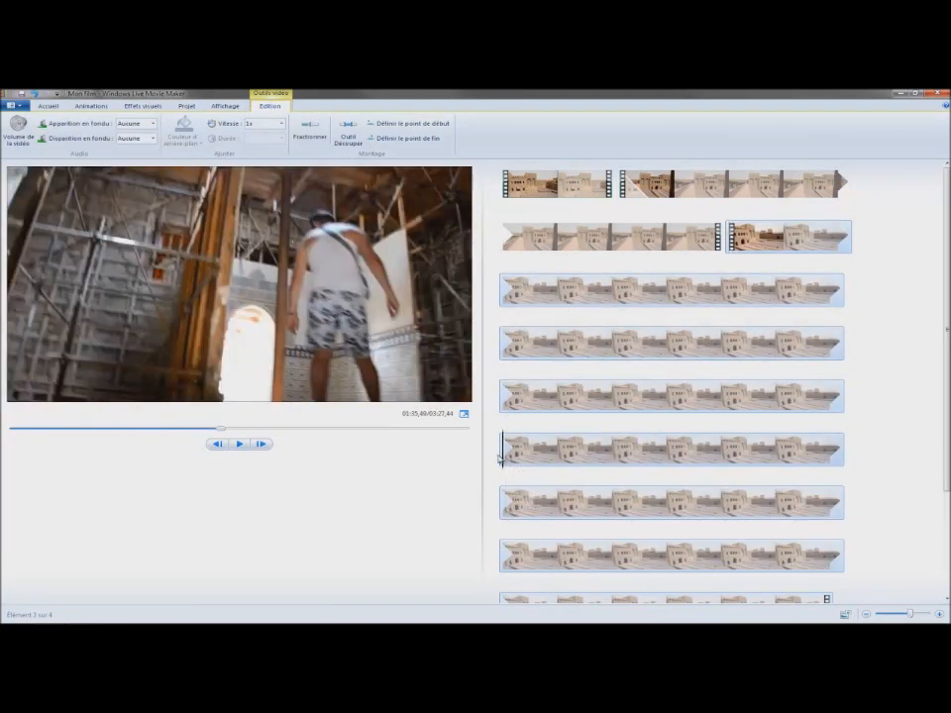
pyautogui.moveTo(503, 455); pyautogui.dragTo(859, 469)
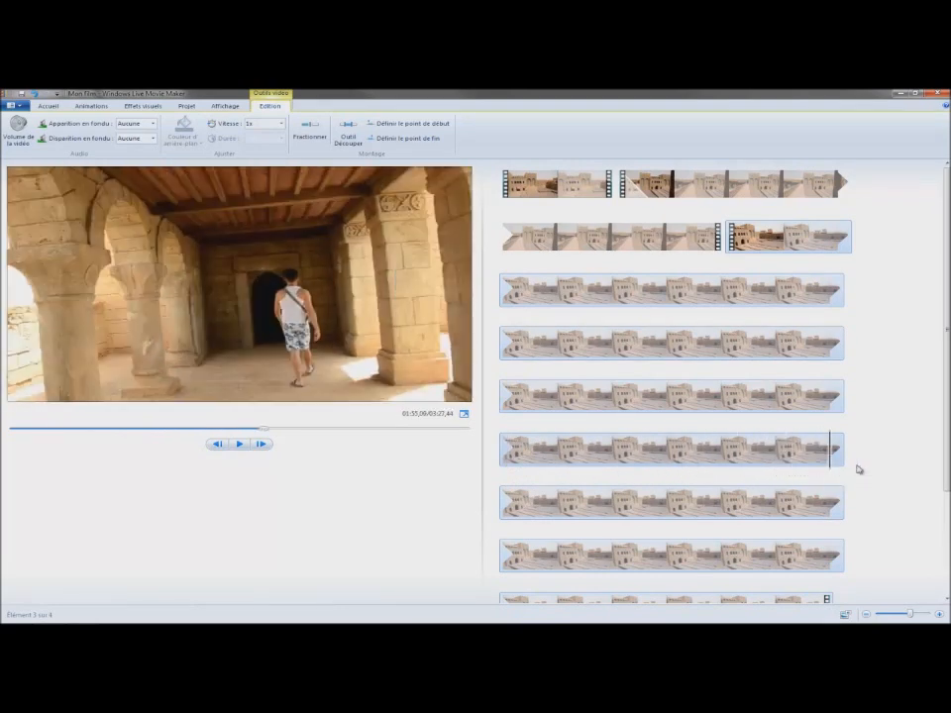
pyautogui.moveTo(506, 518); pyautogui.dragTo(841, 535)
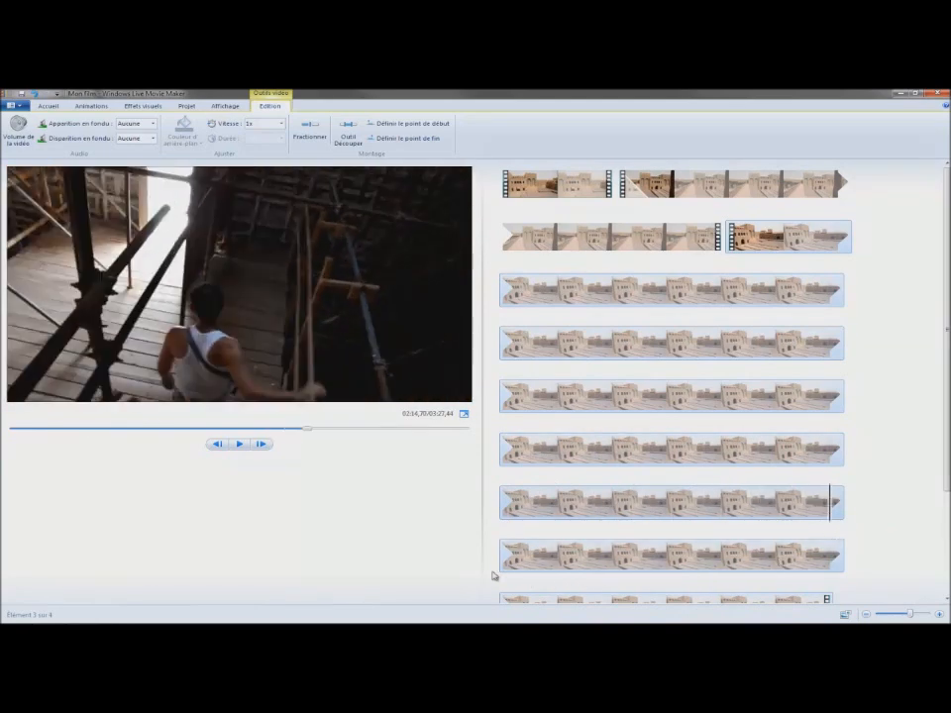
pyautogui.click(614, 562)
pyautogui.moveTo(636, 588); pyautogui.dragTo(738, 580)
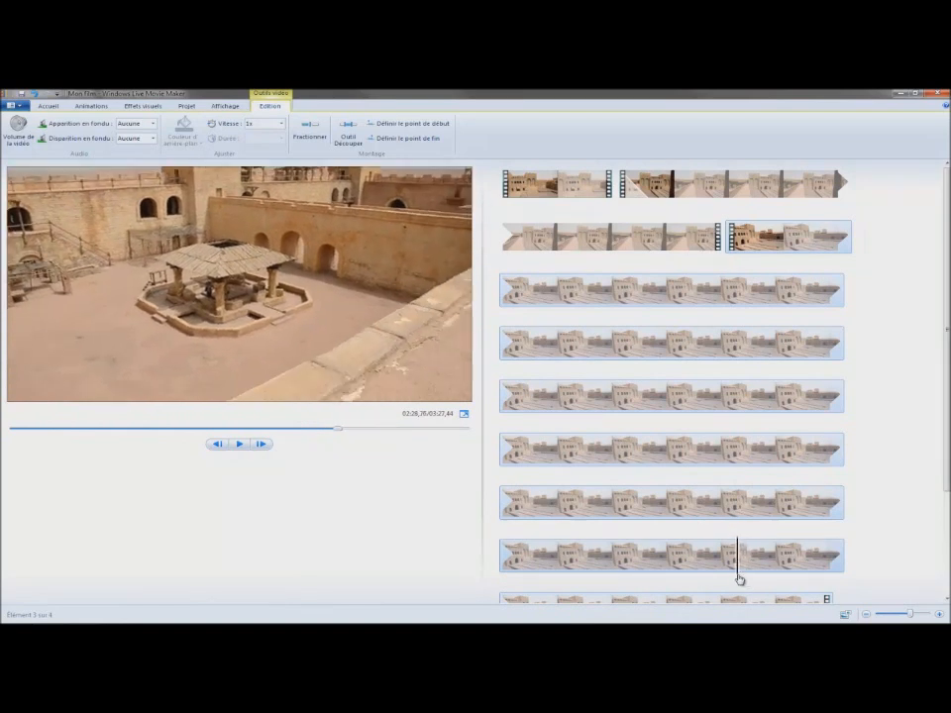
pyautogui.click(310, 130)
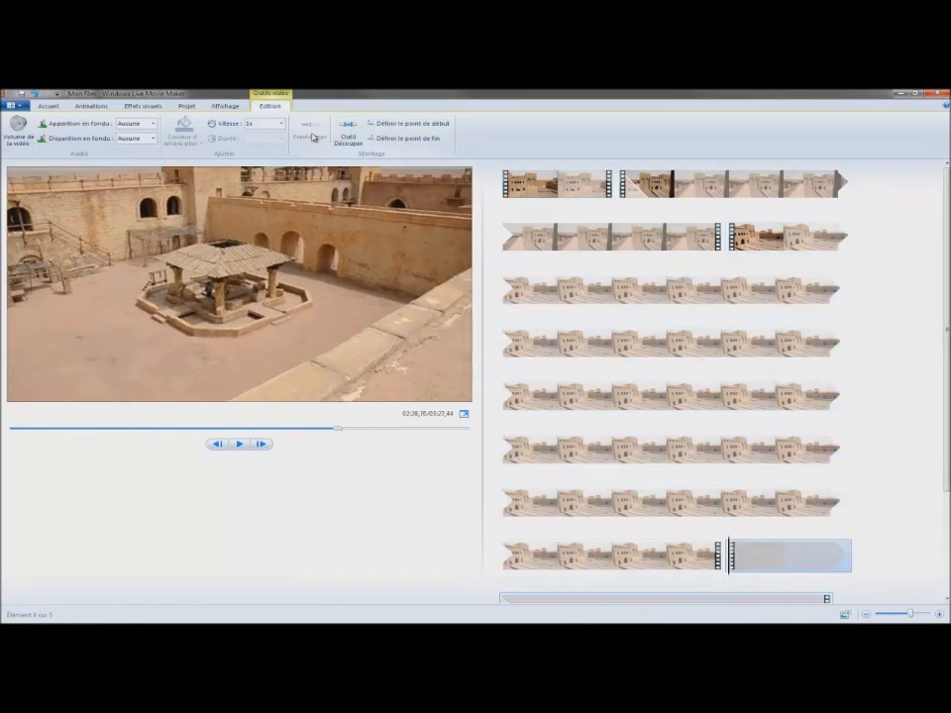
# - Delete the long middle part of the fortress video between the two split points
pyautogui.click(611, 344)
pyautogui.rightClick(663, 348)
pyautogui.click(694, 410)
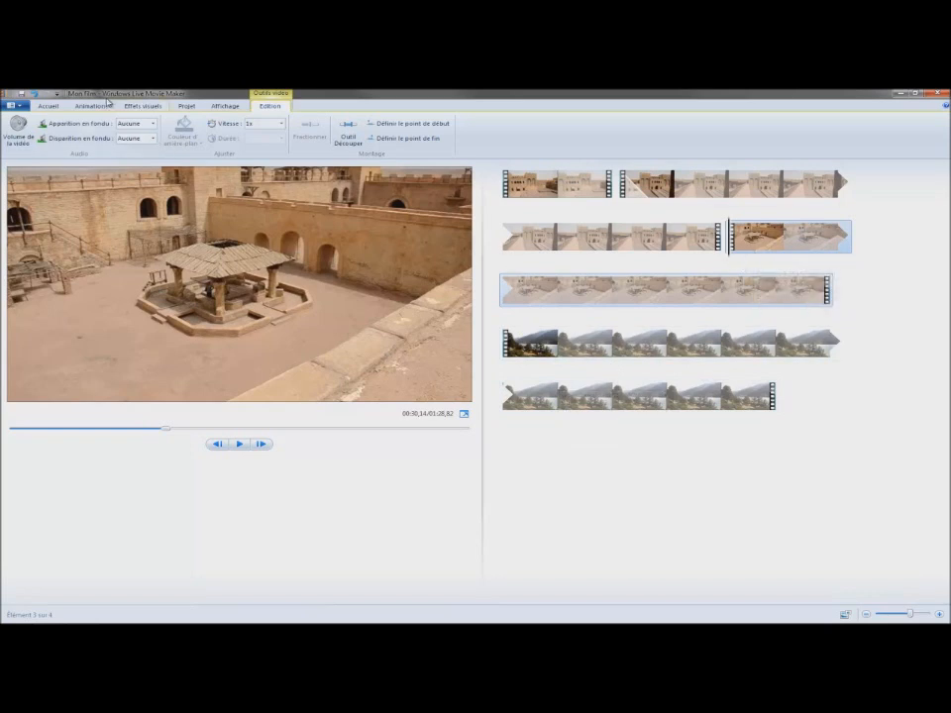
# - Apply the diamond transition to the start of the third clip and the downward-triangle transition to the start of the lake video
pyautogui.click(145, 106)
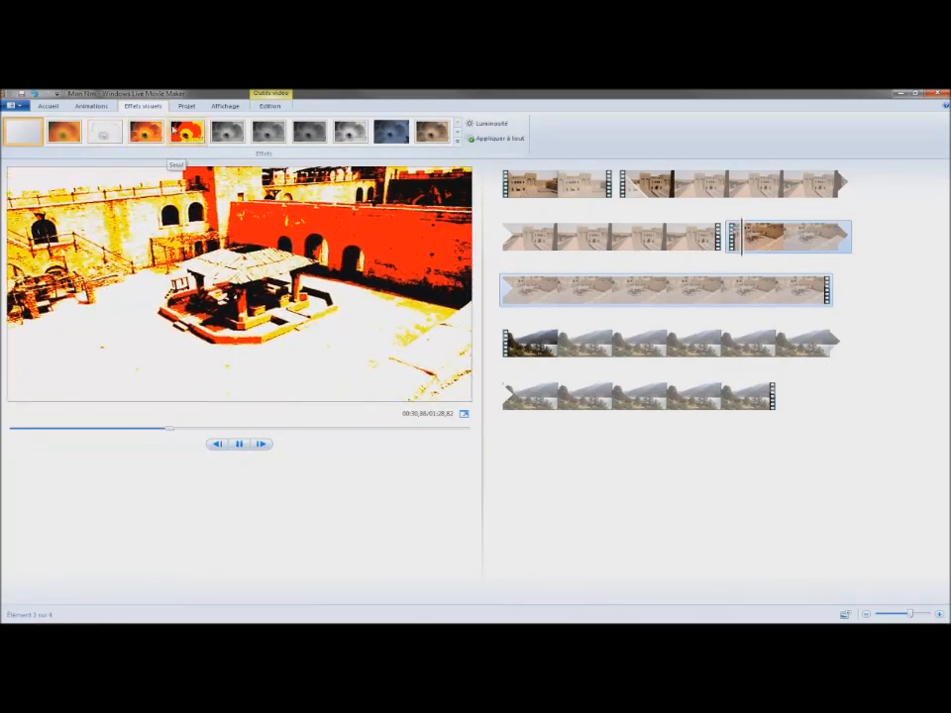
pyautogui.click(91, 106)
pyautogui.click(143, 131)
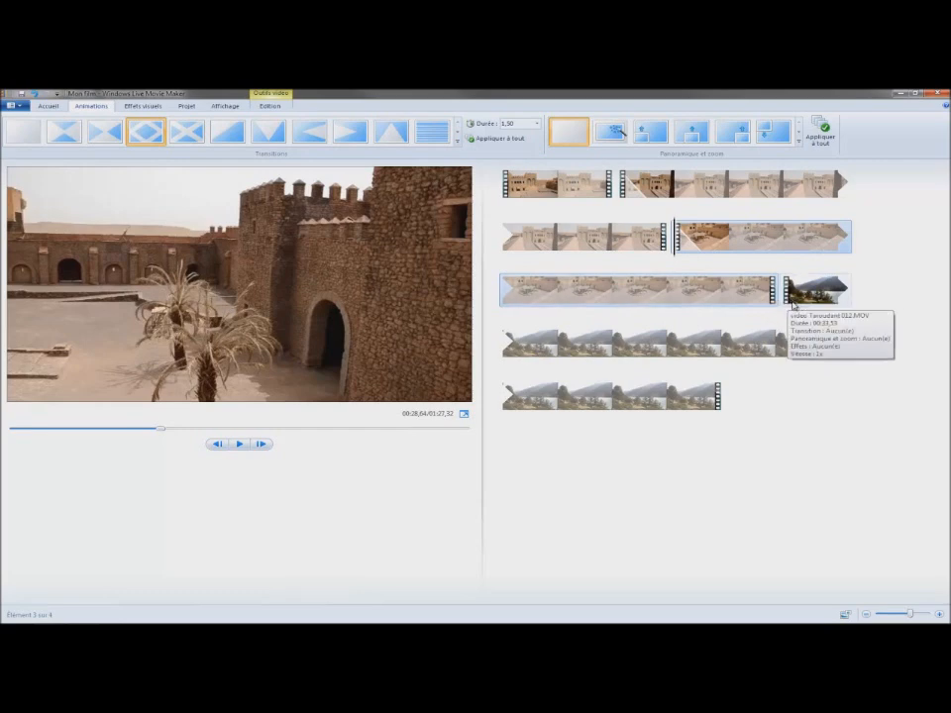
pyautogui.click(783, 293)
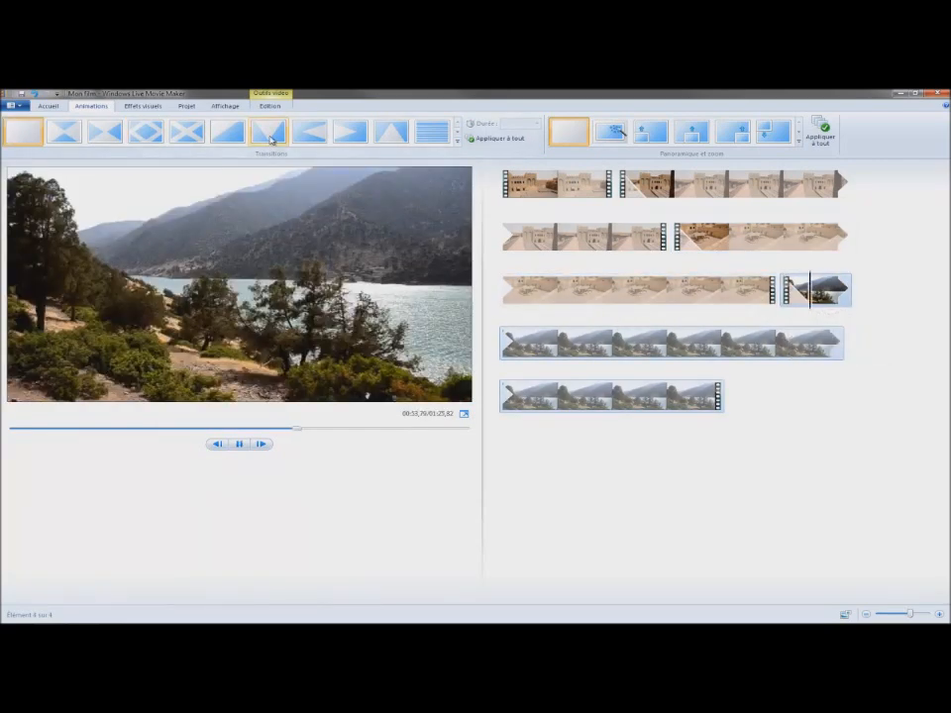
pyautogui.click(270, 140)
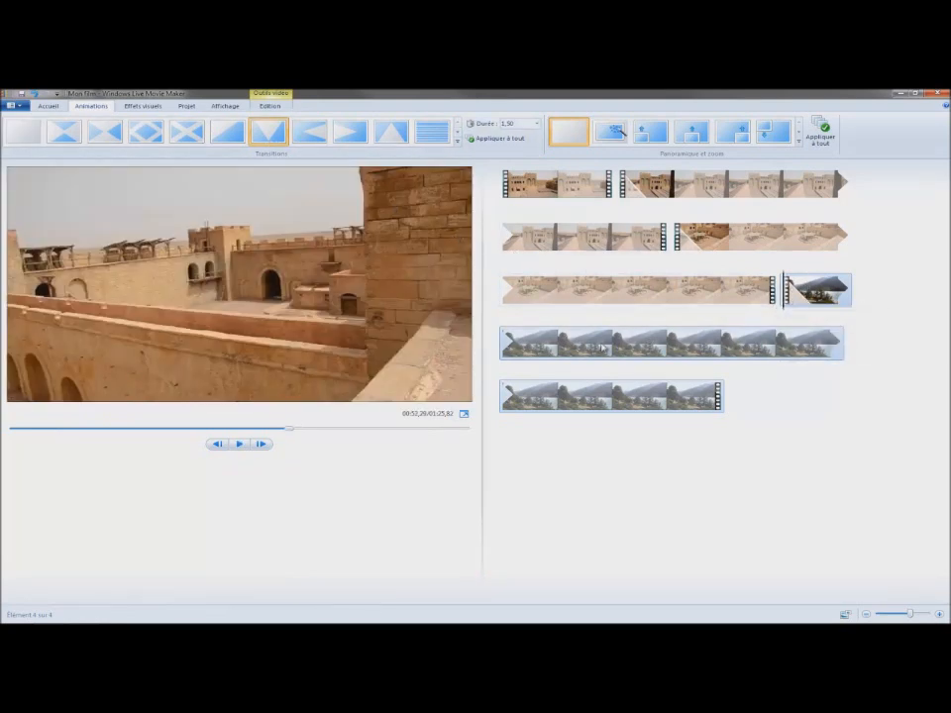
# - Split the lake video at about 1:14 into the film, at the view along the lake and hillside
pyautogui.click(508, 335)
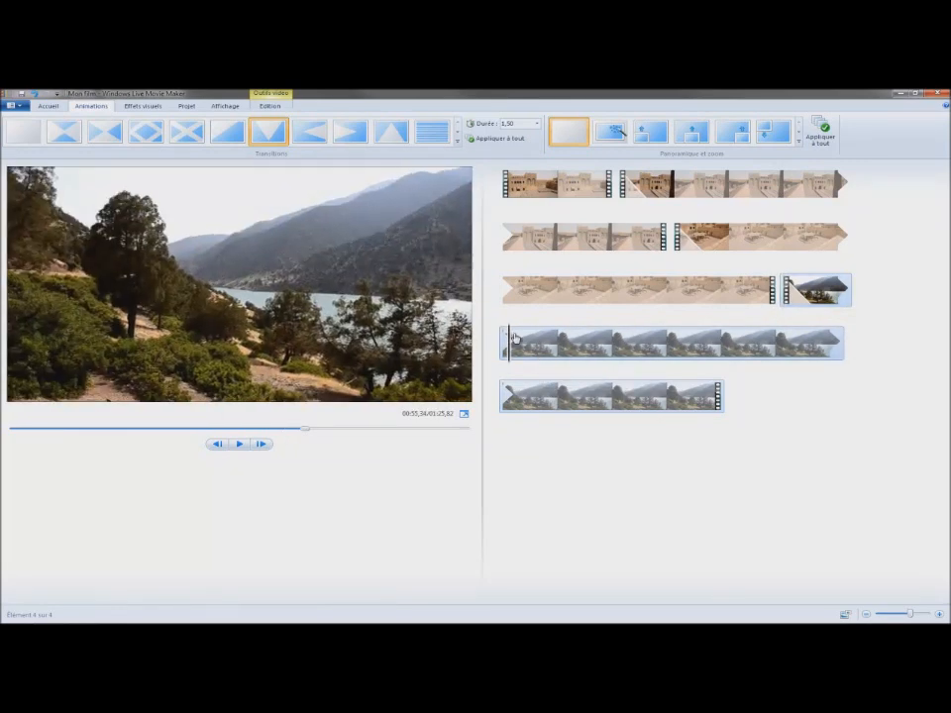
pyautogui.click(794, 354)
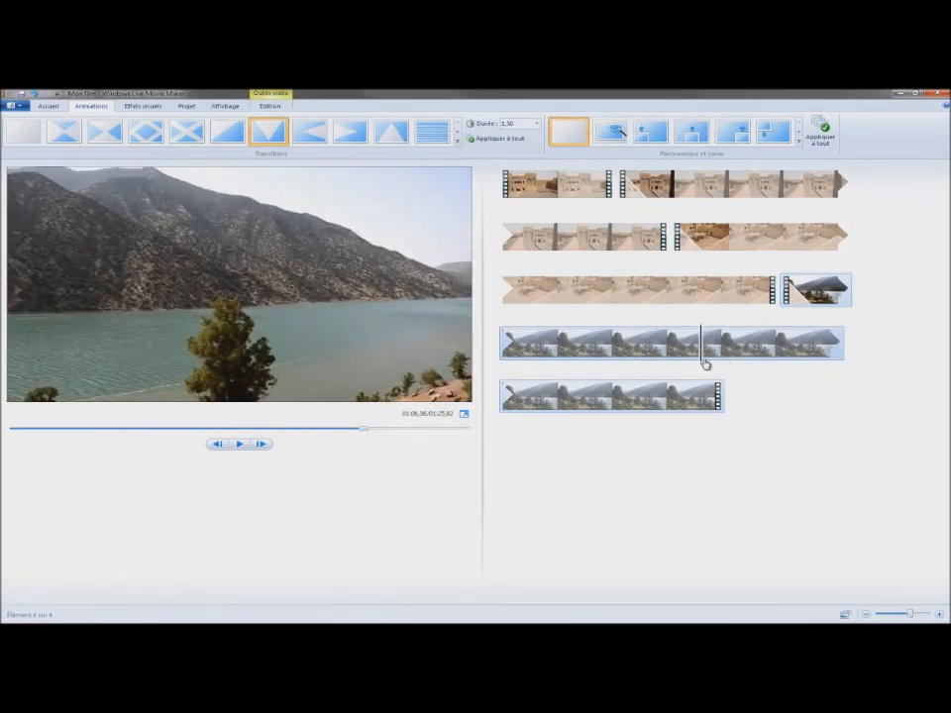
pyautogui.click(759, 363)
pyautogui.moveTo(759, 362); pyautogui.dragTo(836, 359)
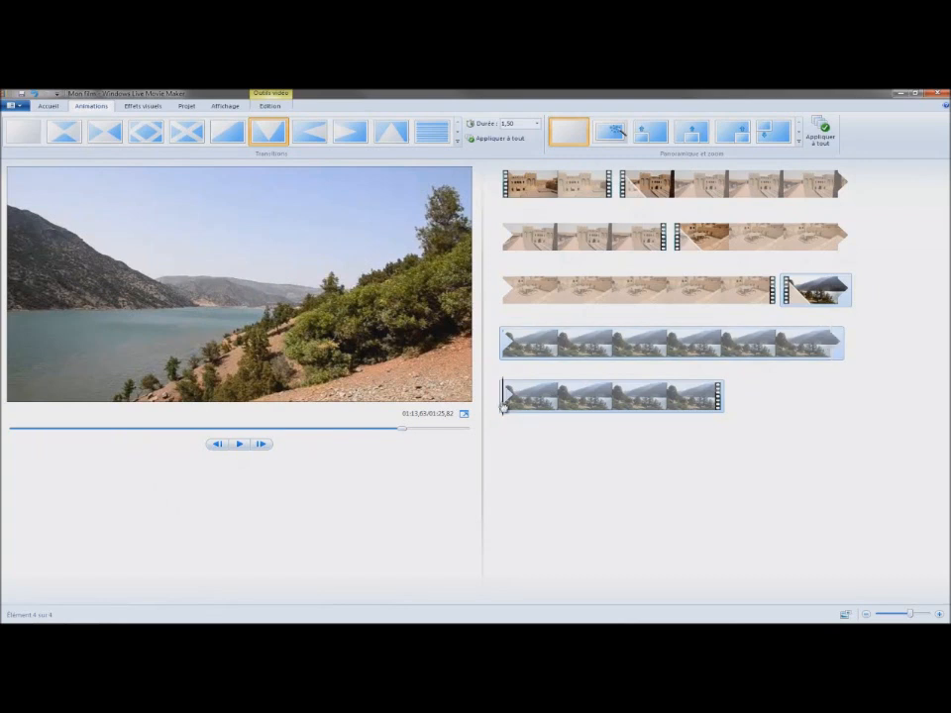
pyautogui.click(510, 403)
pyautogui.moveTo(513, 406); pyautogui.dragTo(527, 408)
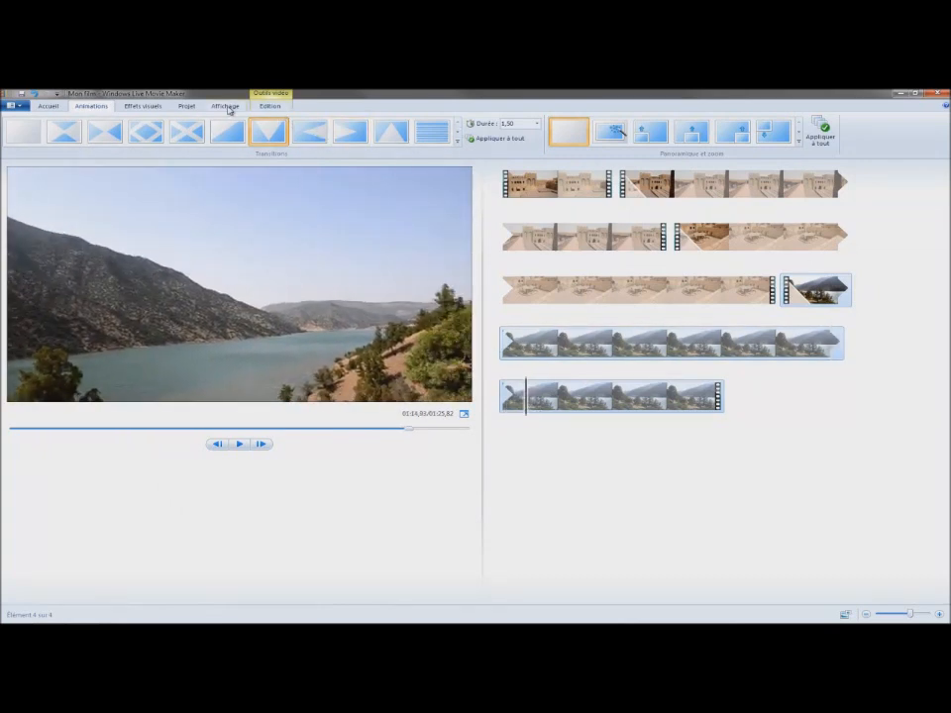
pyautogui.click(269, 106)
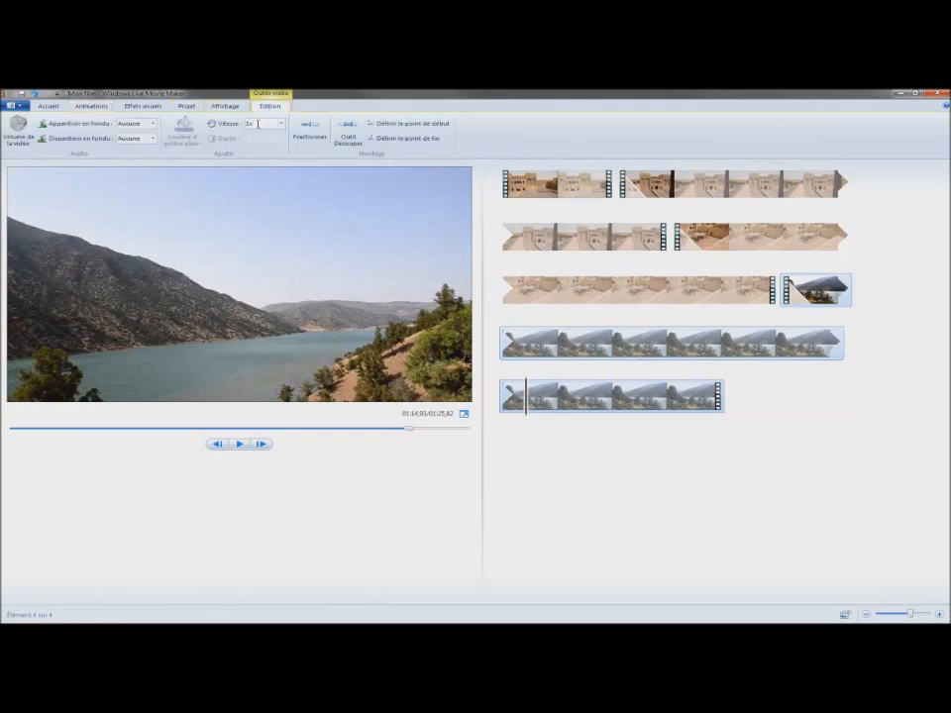
pyautogui.click(309, 131)
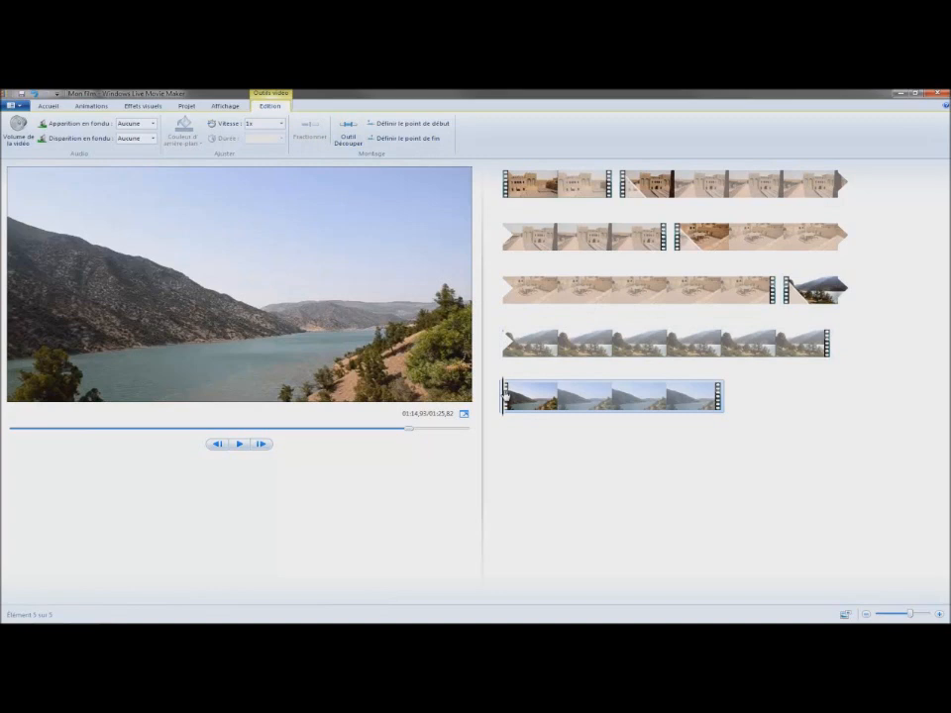
# - Split the last lake clip at about 1:21 into the film and delete the part between the two lake splits
pyautogui.moveTo(505, 396); pyautogui.dragTo(628, 407)
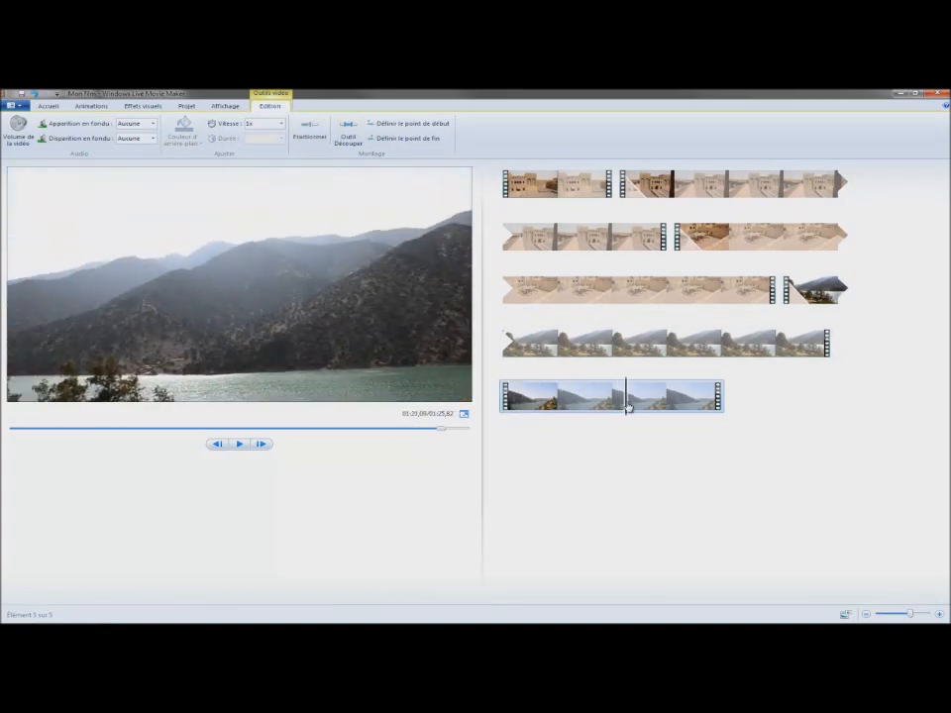
pyautogui.click(309, 131)
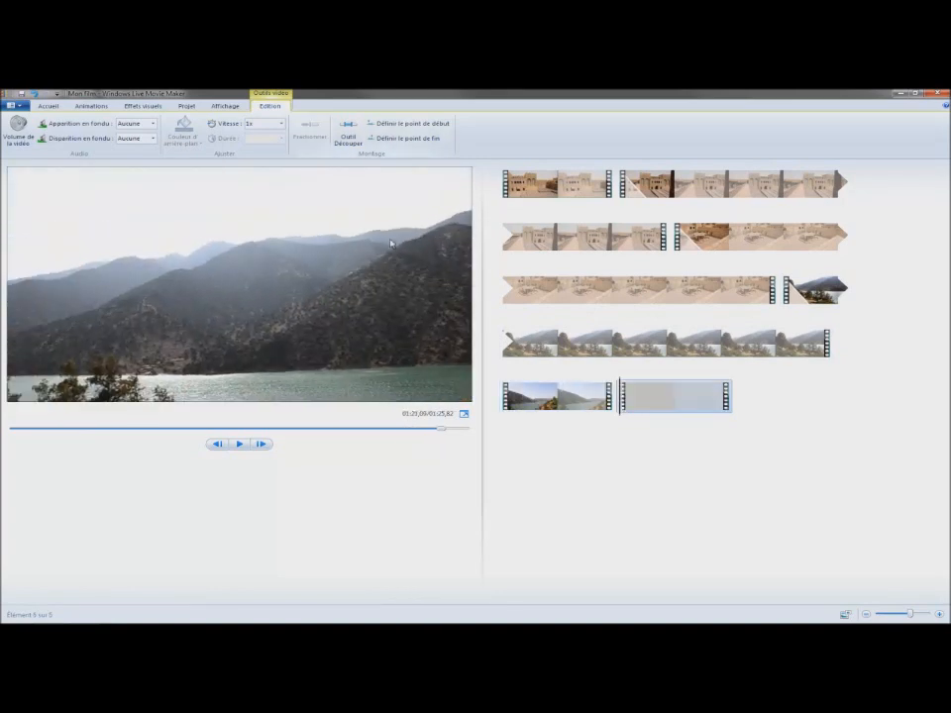
pyautogui.rightClick(552, 400)
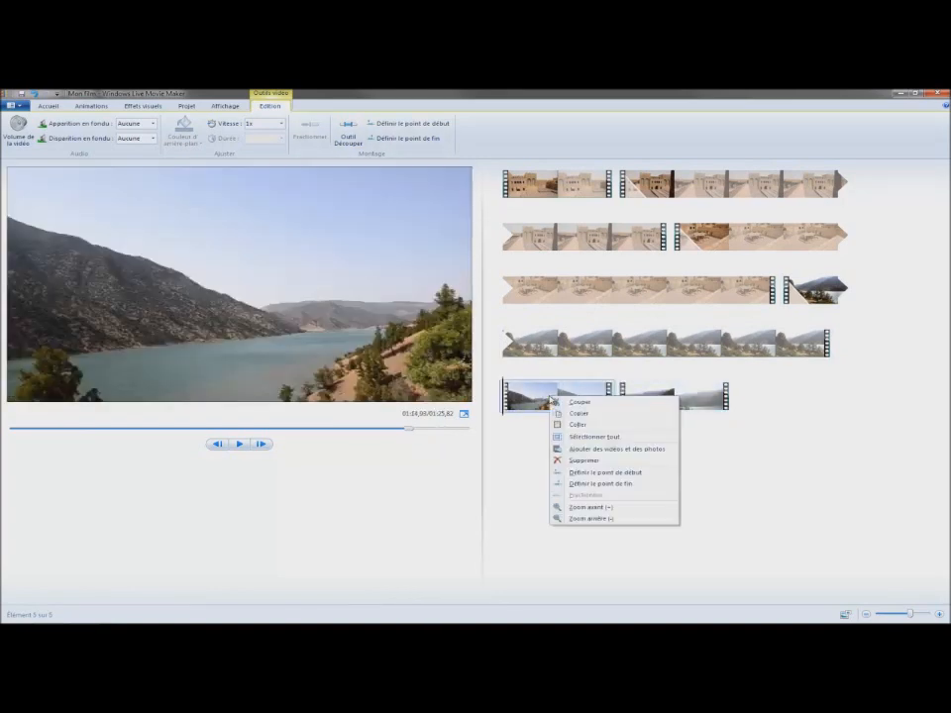
pyautogui.click(583, 461)
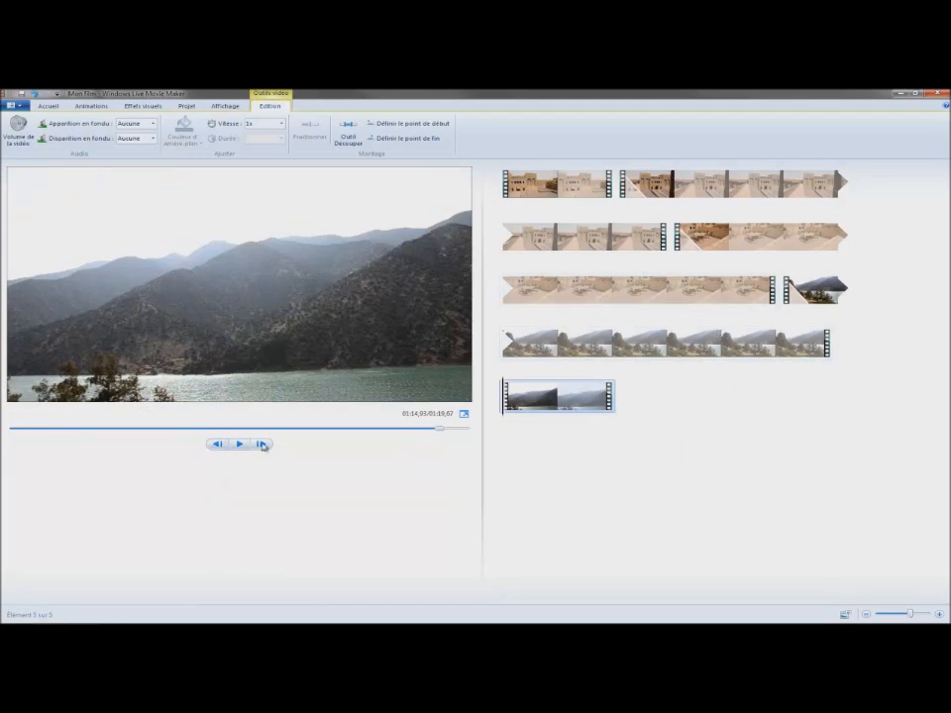
# - Preview the film from before the lake video through to its end and check the video volume control
pyautogui.moveTo(440, 430); pyautogui.dragTo(309, 443)
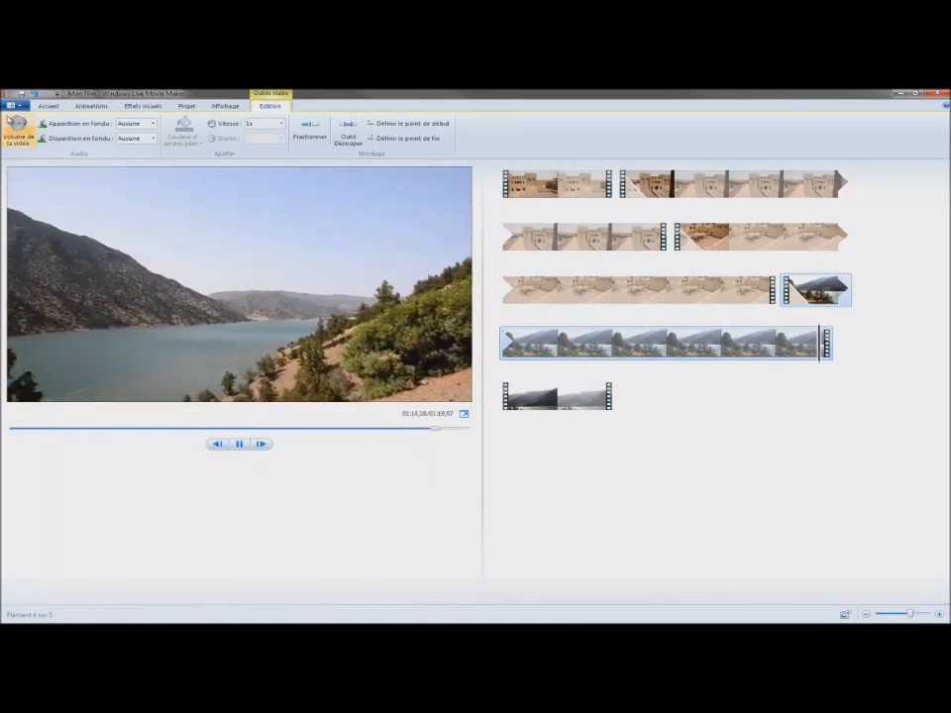
pyautogui.click(15, 126)
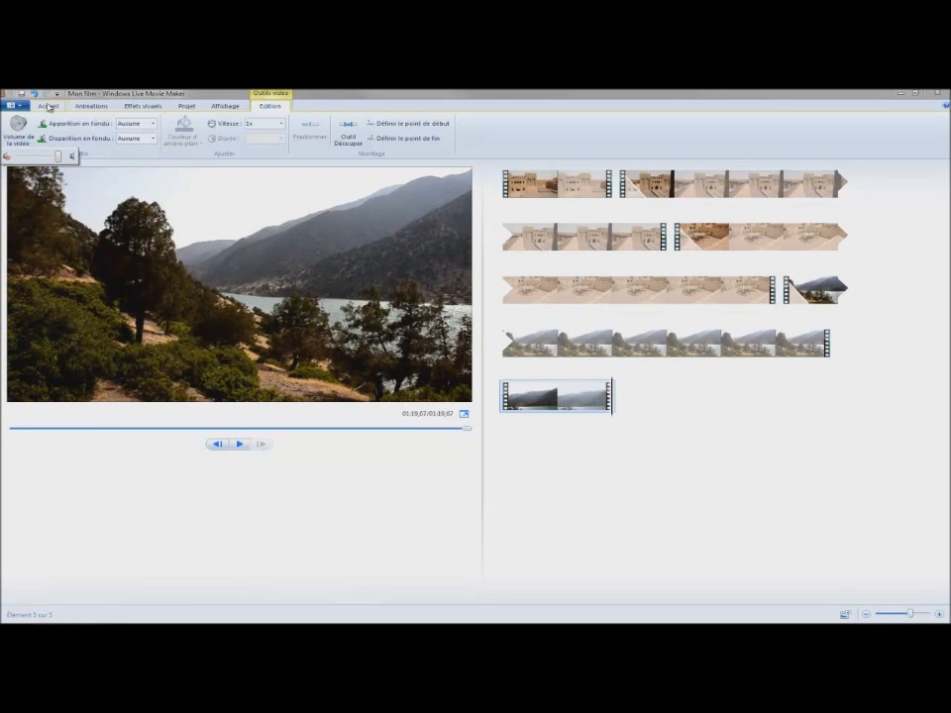
pyautogui.click(48, 106)
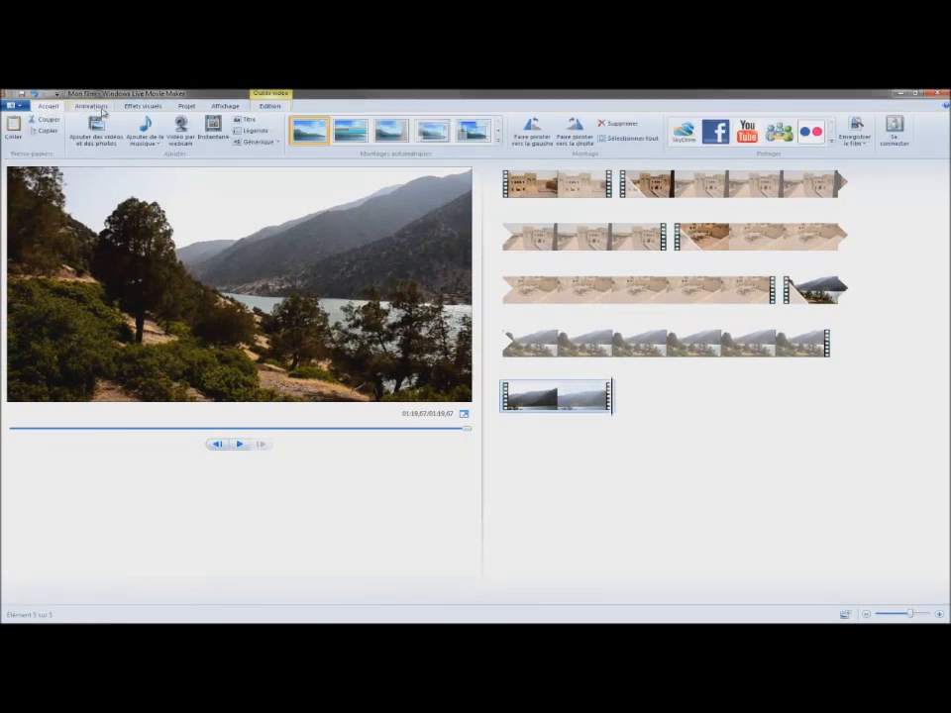
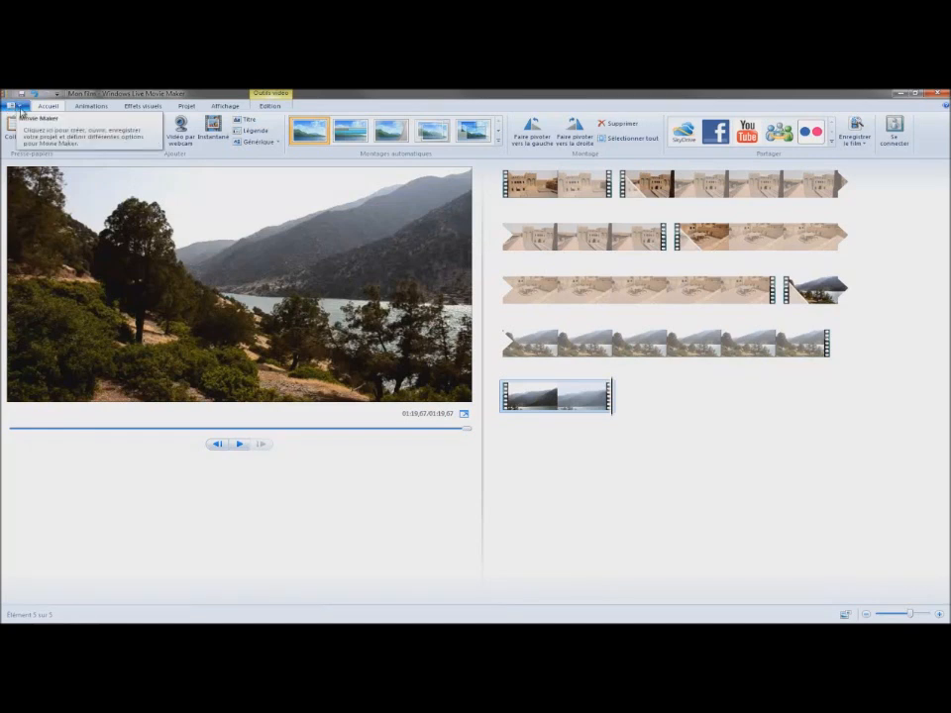
# - Export the film with the recommended project settings as a WMV file named Teste film pinnacle studio
pyautogui.click(17, 106)
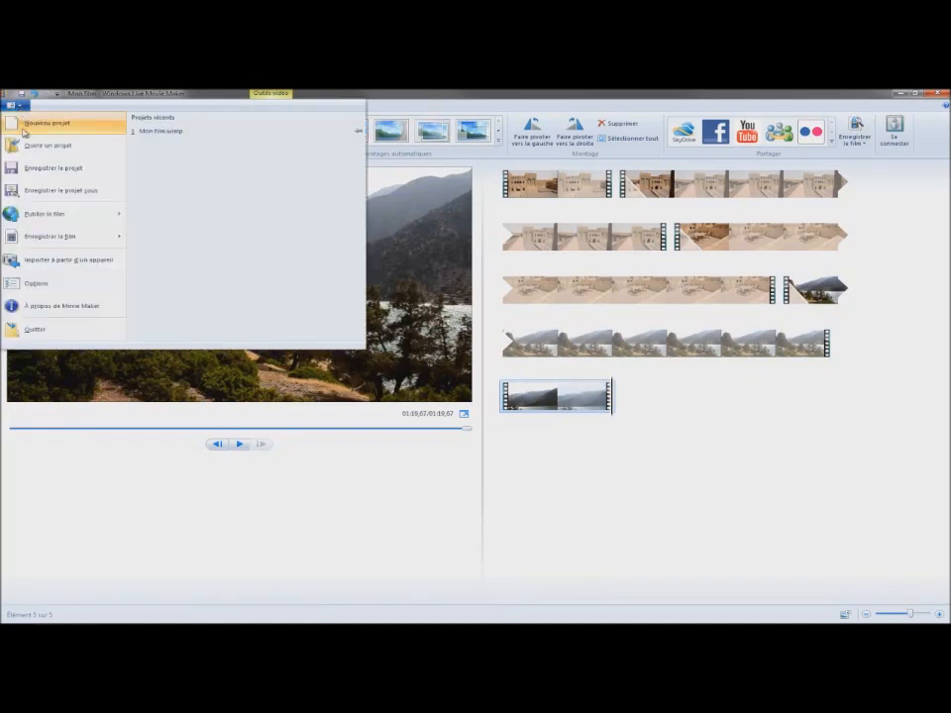
pyautogui.moveTo(33, 241)
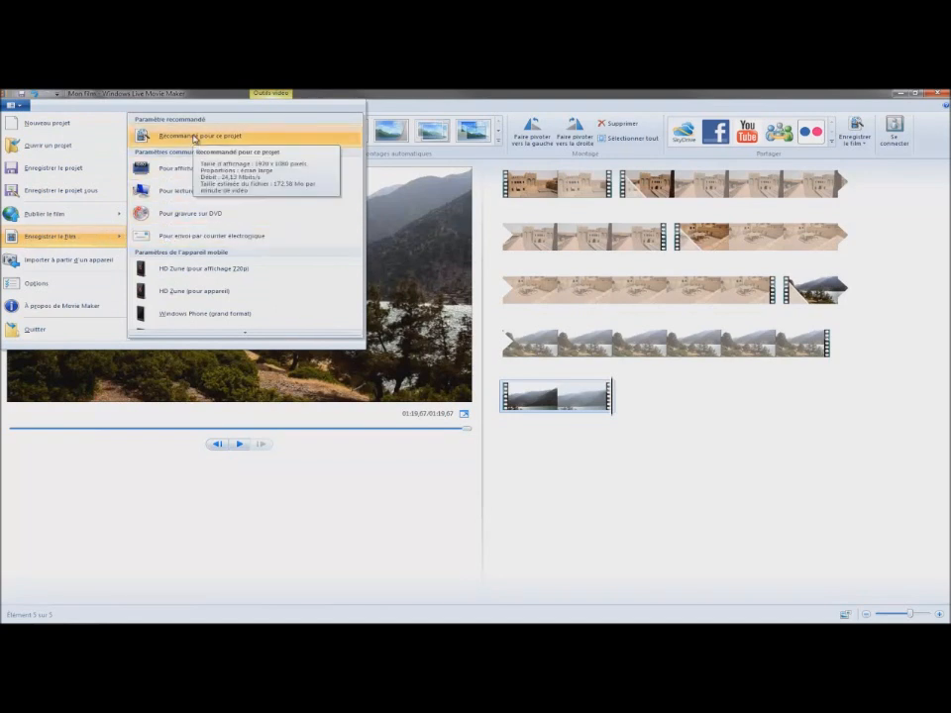
pyautogui.click(195, 137)
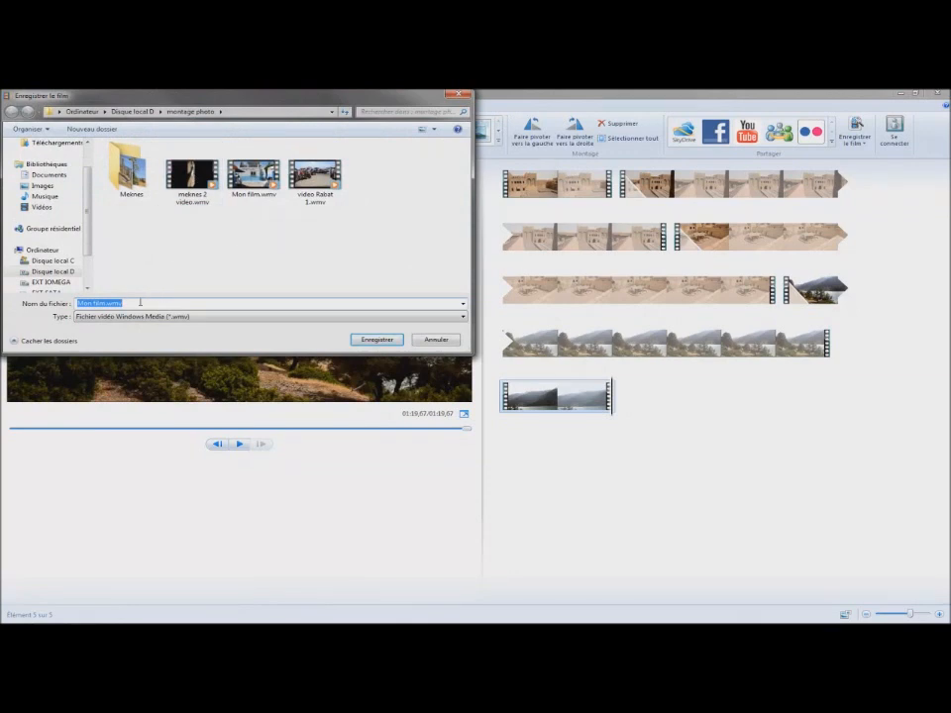
pyautogui.write('Teste film pinnacle studio')
pyautogui.click(360, 339)
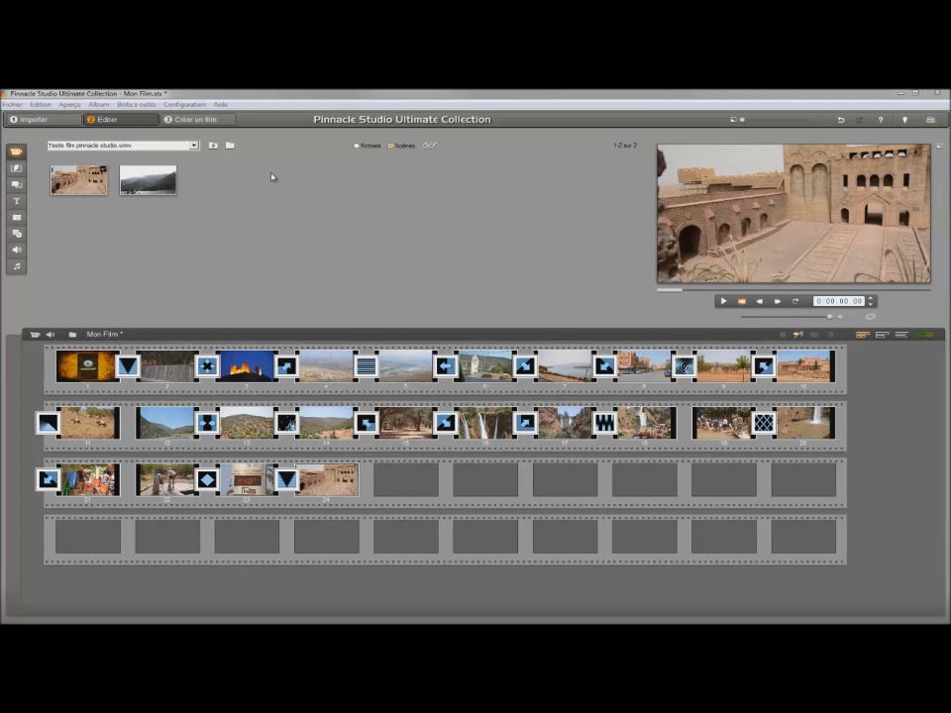
pyautogui.click(230, 147)
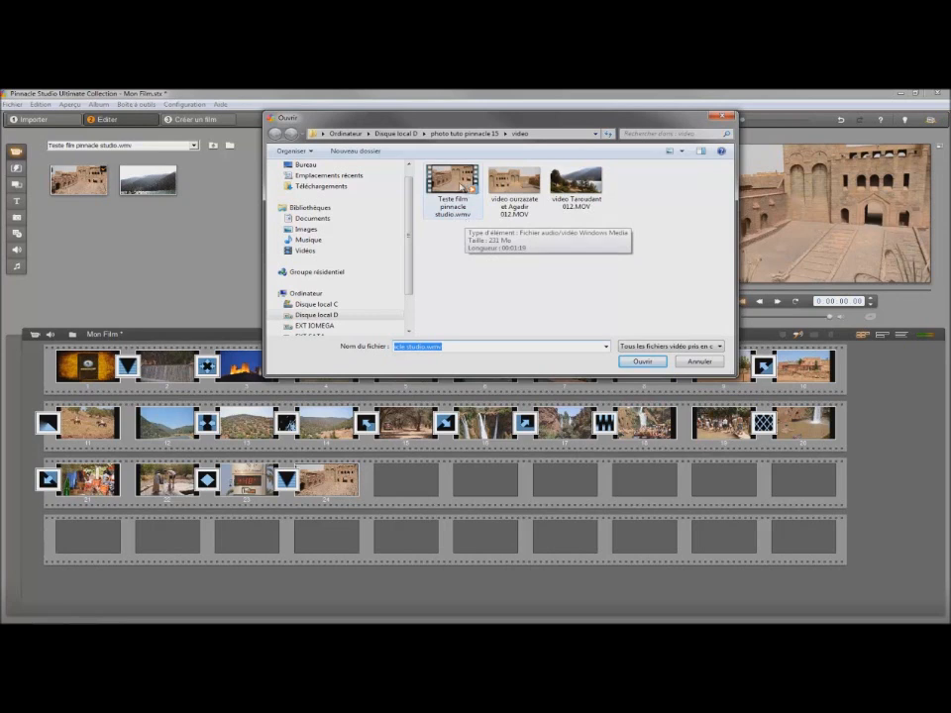
pyautogui.click(462, 185)
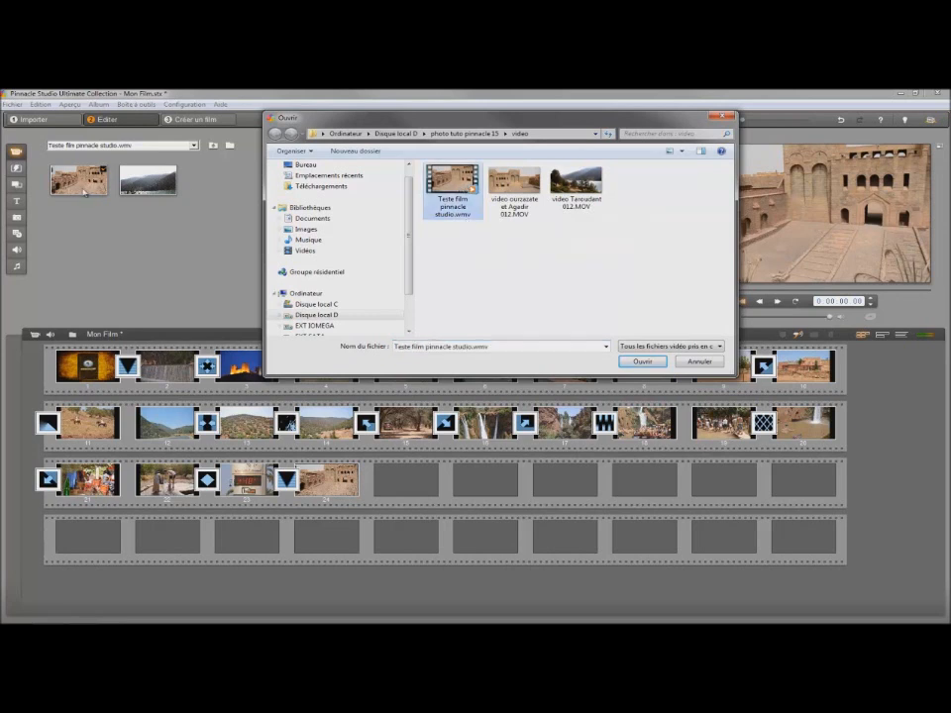
pyautogui.click(699, 362)
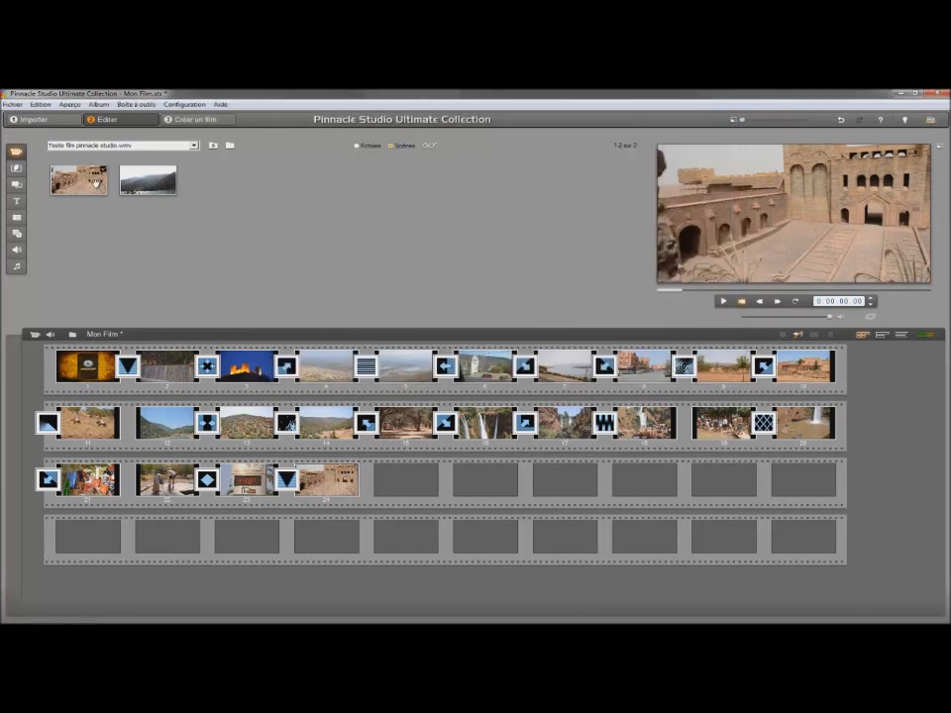
# - Preview the exported travel video, clip 24 on the Pinnacle Studio storyboard, and skip ahead to its lake section
pyautogui.moveTo(94, 180)
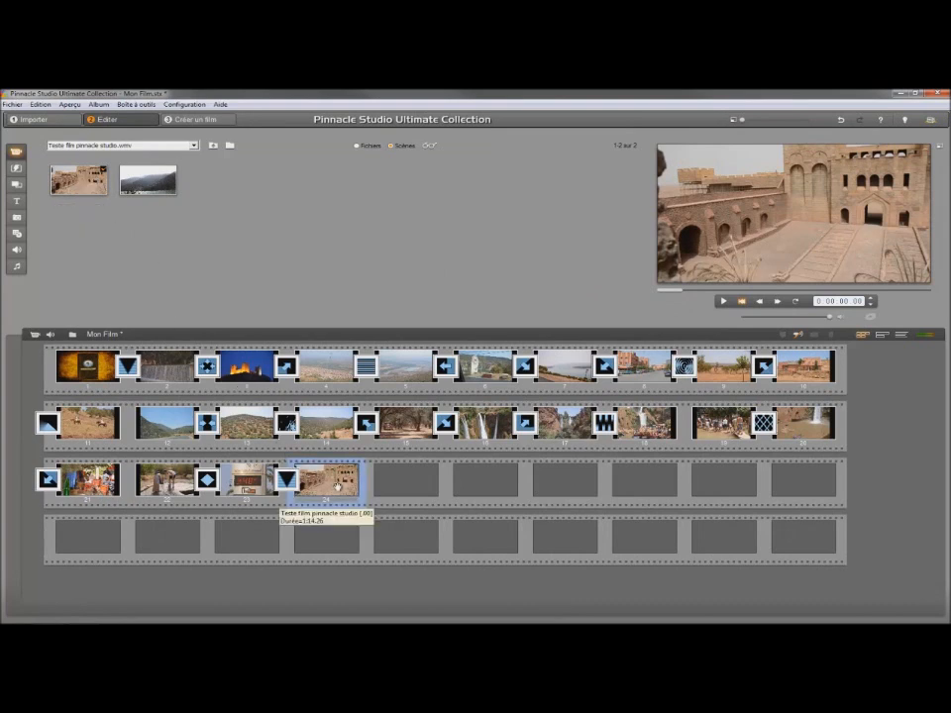
pyautogui.click(337, 486)
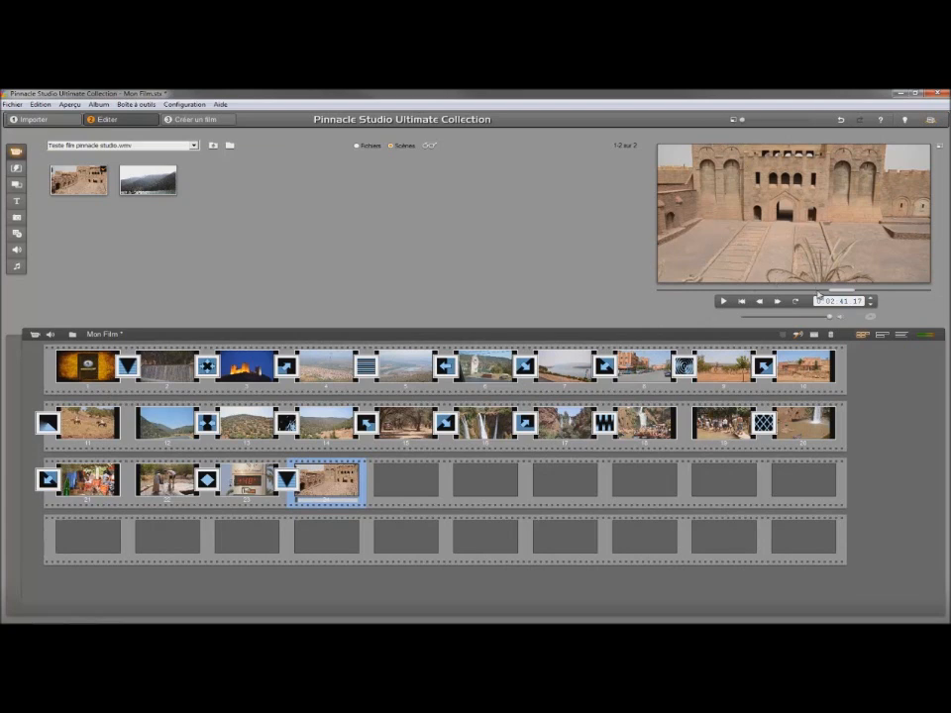
pyautogui.click(722, 302)
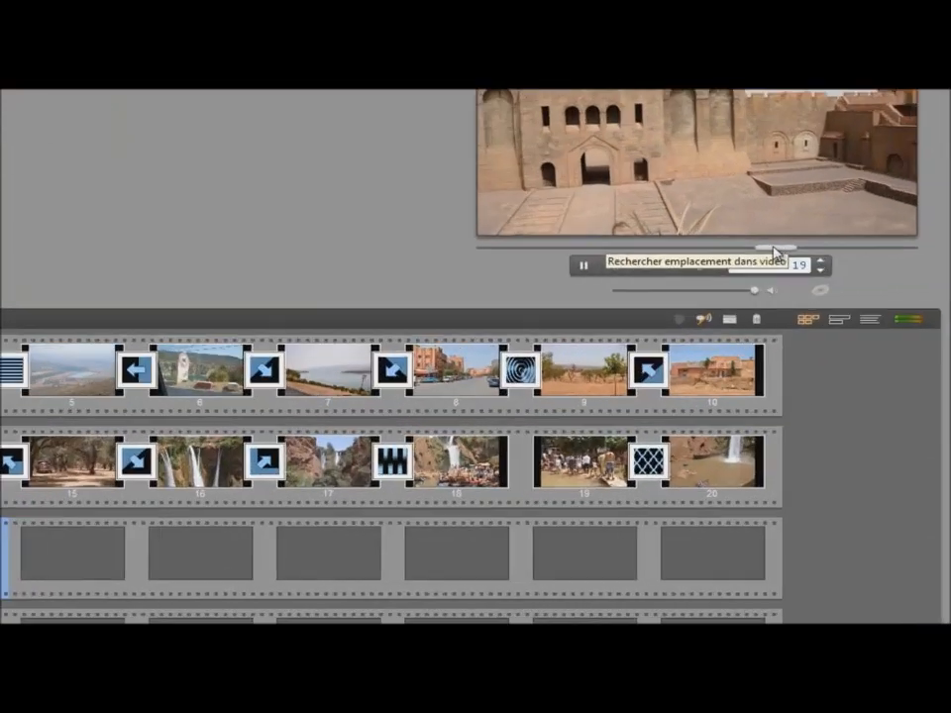
pyautogui.click(840, 290)
pyautogui.moveTo(665, 187); pyautogui.dragTo(772, 182)
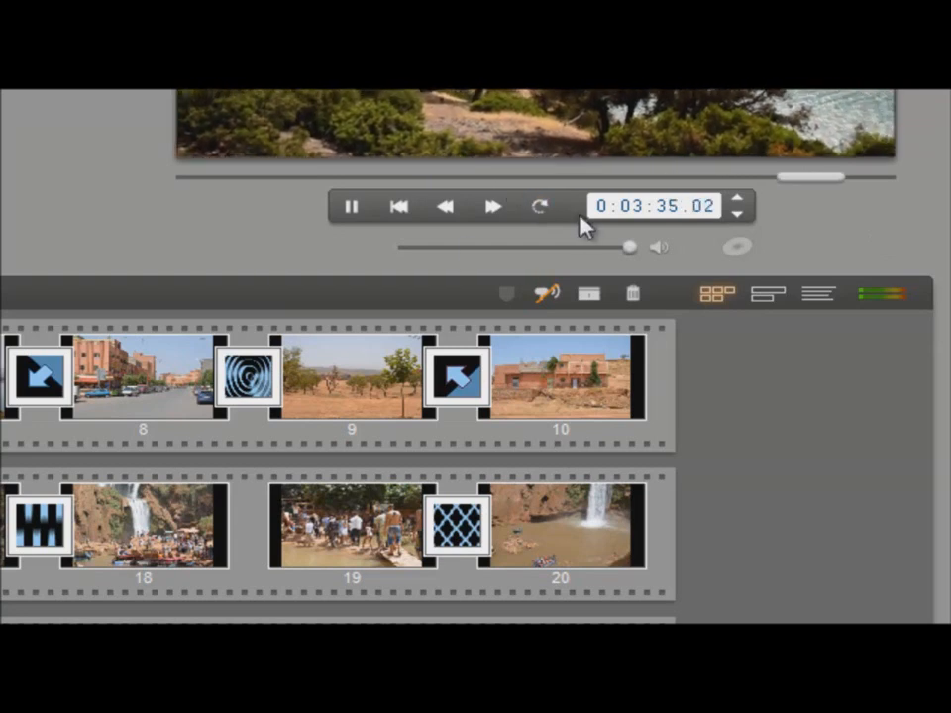
# - Stop the preview and add the Ancien journal - Terme montage theme to the storyboard after clip 24
pyautogui.click(348, 210)
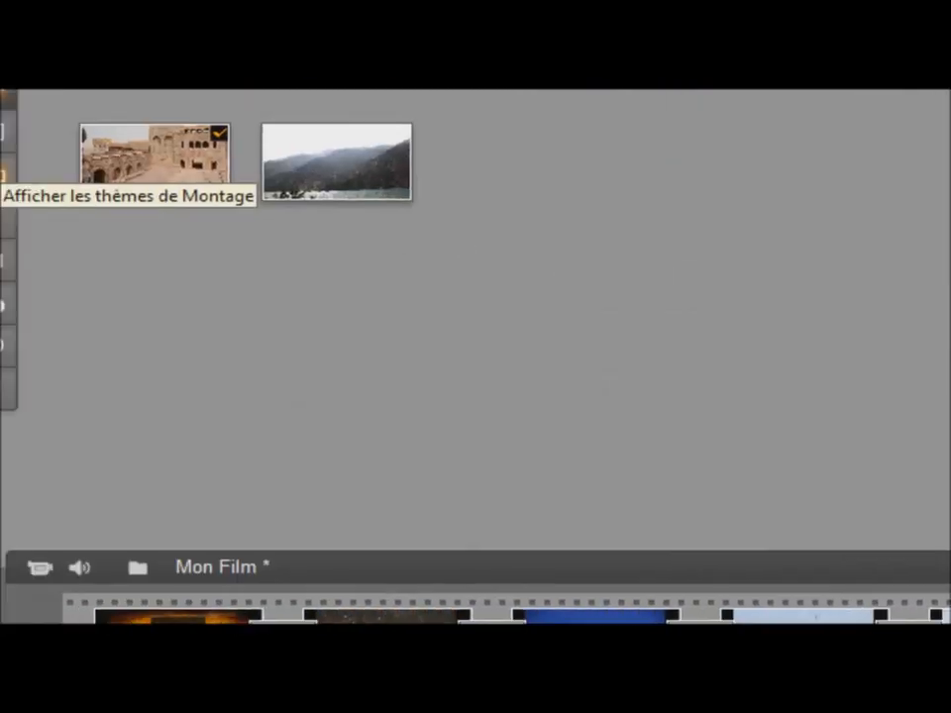
pyautogui.click(42, 184)
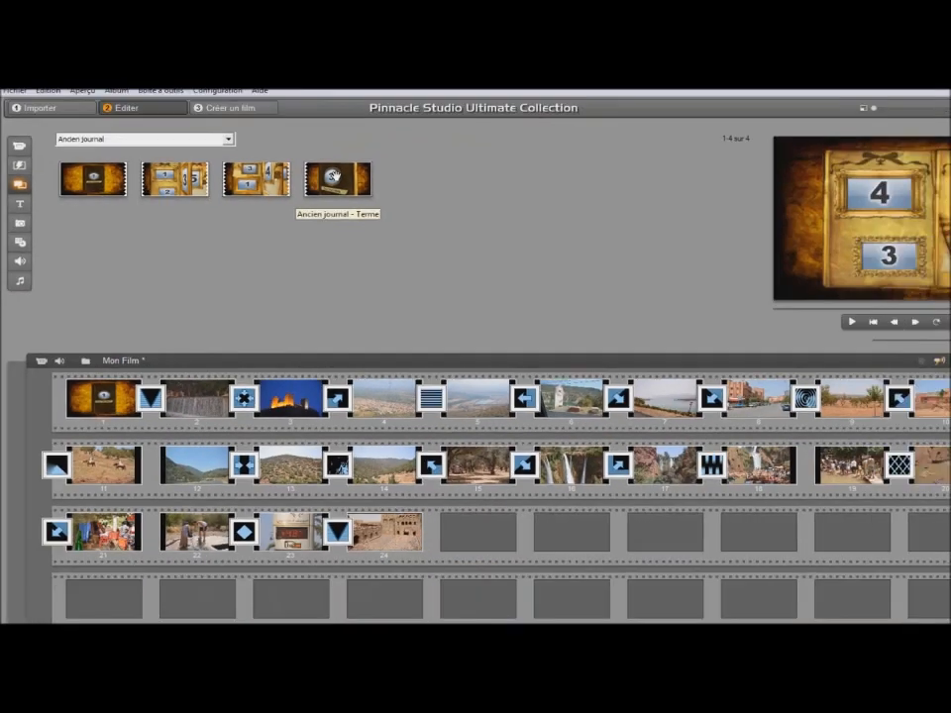
pyautogui.moveTo(750, 164); pyautogui.dragTo(777, 249)
pyautogui.moveTo(294, 209); pyautogui.dragTo(391, 477)
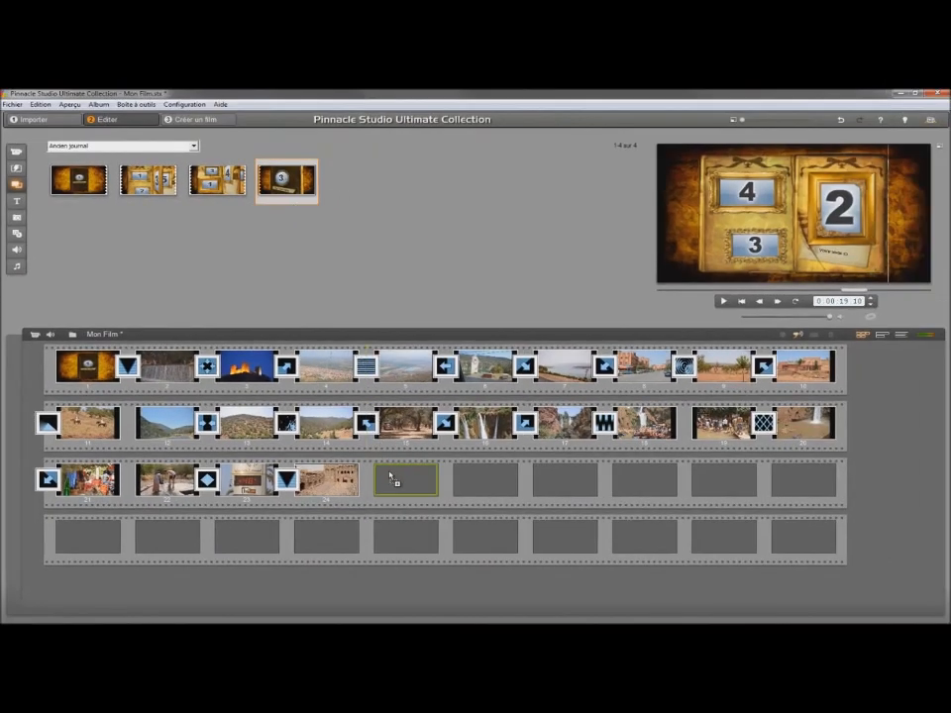
pyautogui.moveTo(392, 476); pyautogui.dragTo(389, 469)
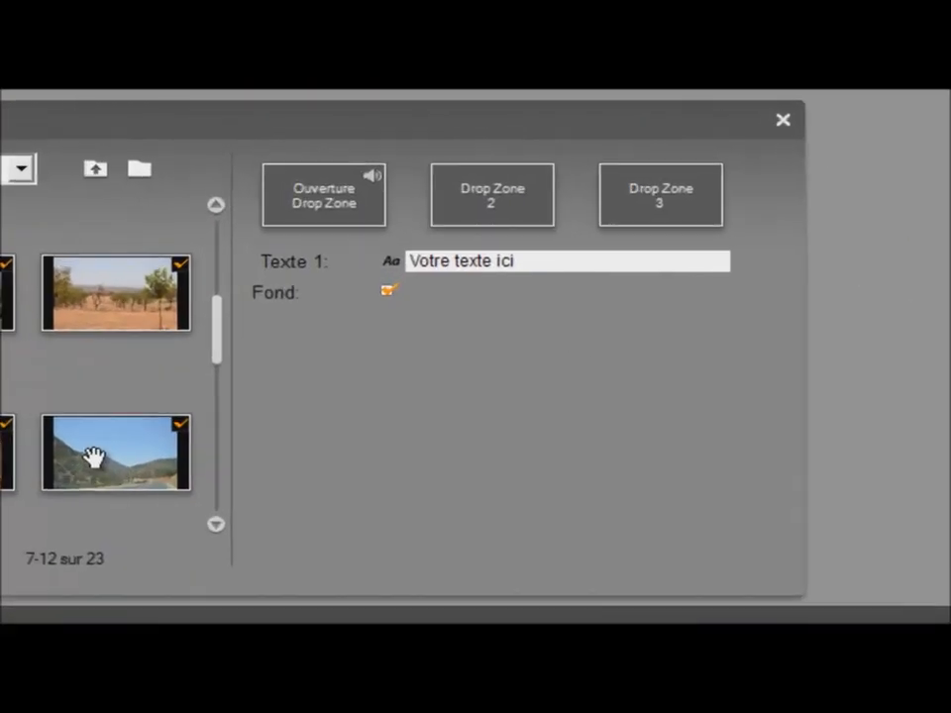
# - Fill the closing theme's opening drop zone with the mountain road photo, zone 2 with the tree grove, and zone 3 with the earthen village house
pyautogui.moveTo(92, 457); pyautogui.dragTo(316, 199)
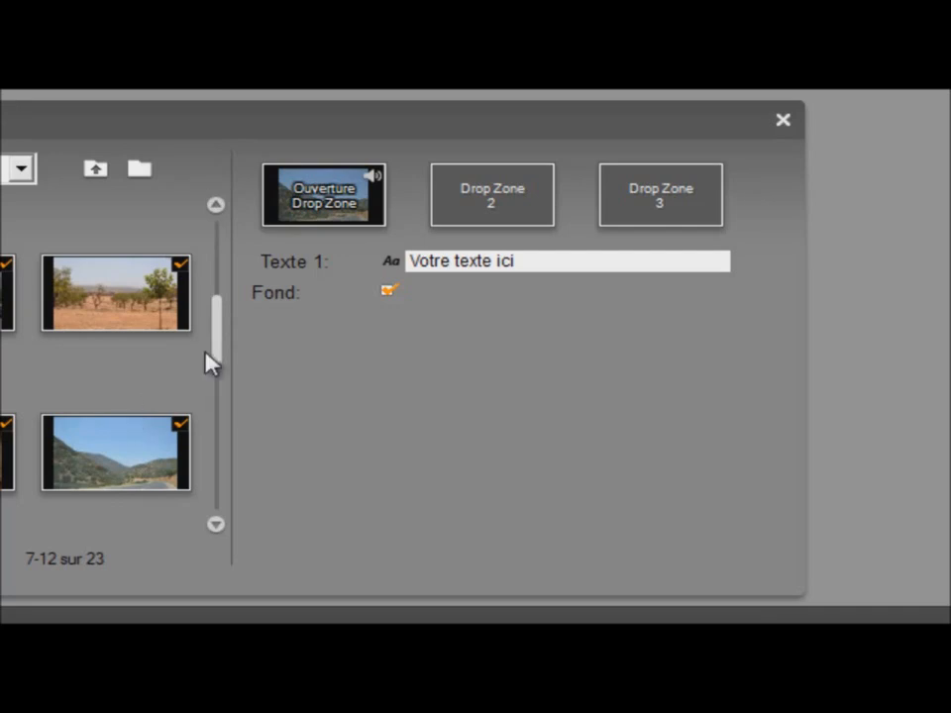
pyautogui.scroll(-1, 224, 367)
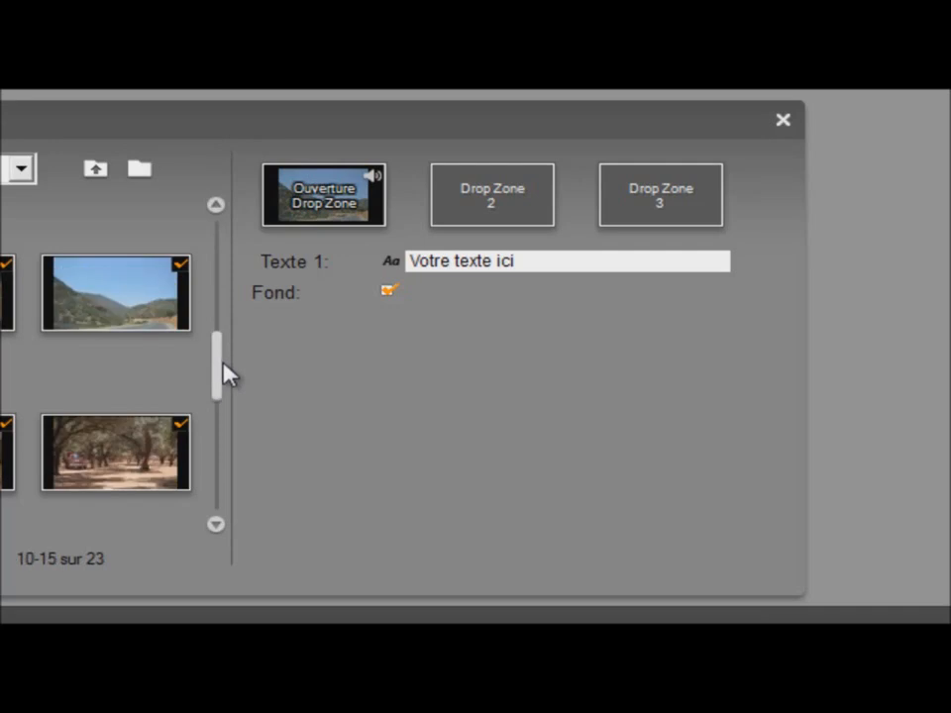
pyautogui.click(147, 451)
pyautogui.moveTo(147, 452); pyautogui.dragTo(503, 199)
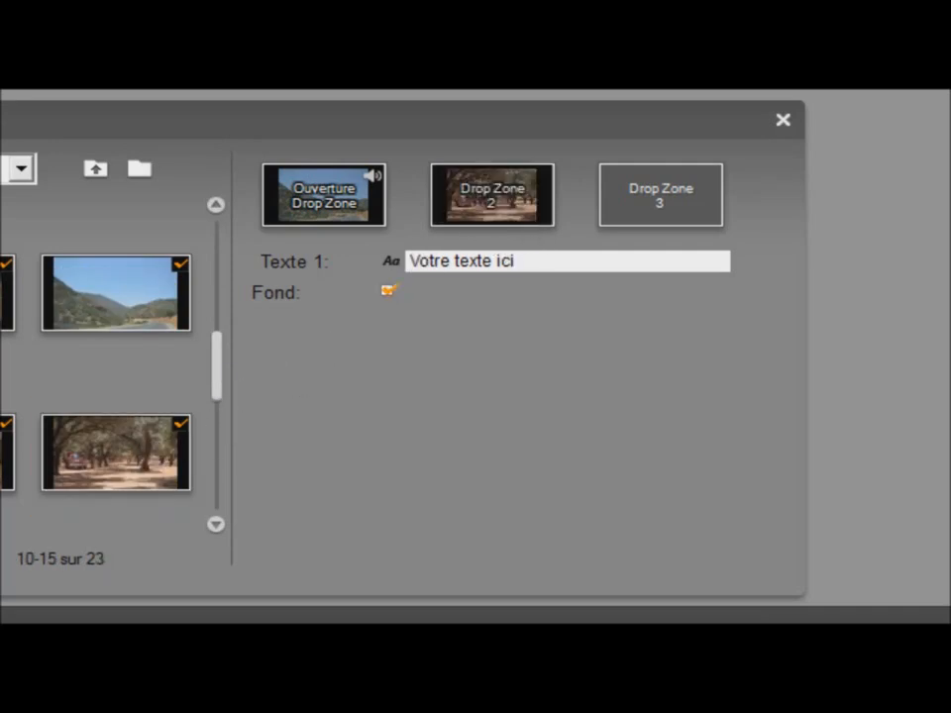
pyautogui.moveTo(79, 209); pyautogui.dragTo(660, 195)
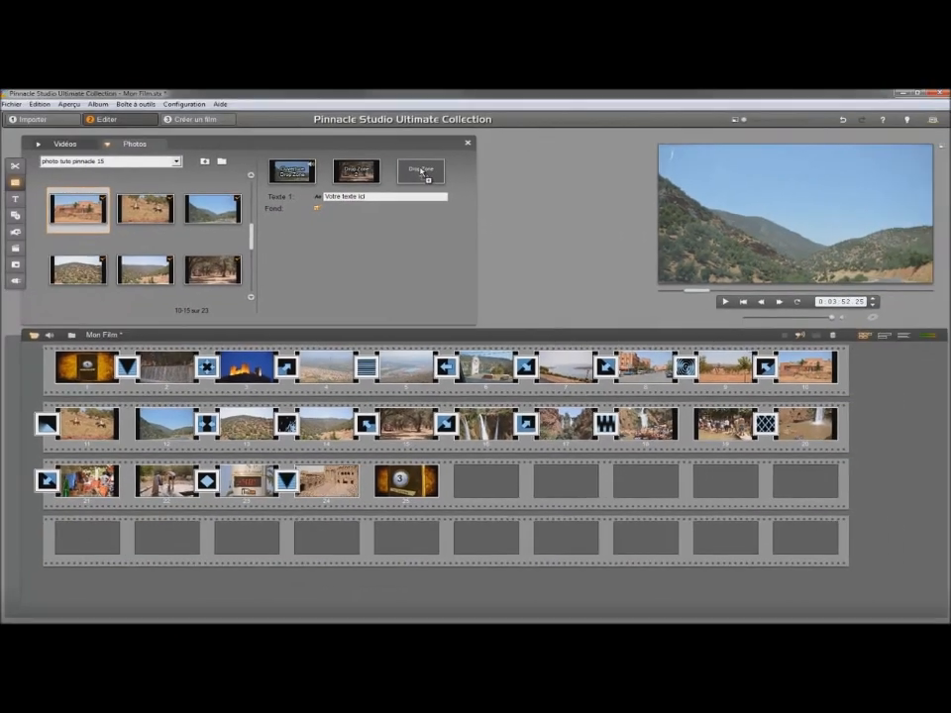
pyautogui.moveTo(421, 172); pyautogui.dragTo(426, 175)
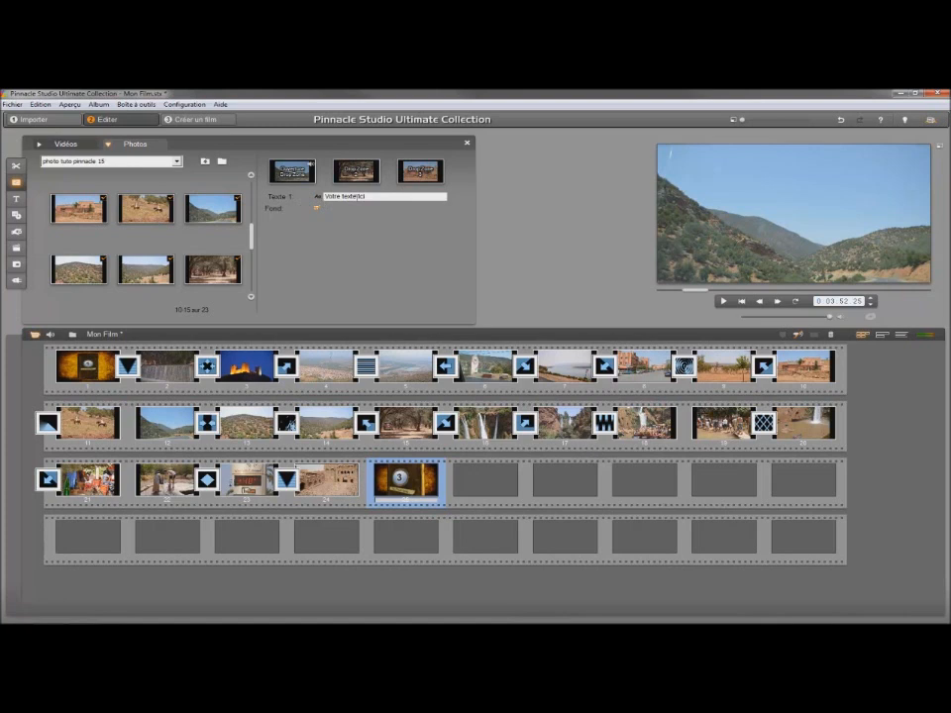
# - Clear the placeholder text in the closing theme's Texte 1 field and close the theme editor
pyautogui.tripleClick(380, 197)
pyautogui.press('BackSpace')
pyautogui.click(467, 143)
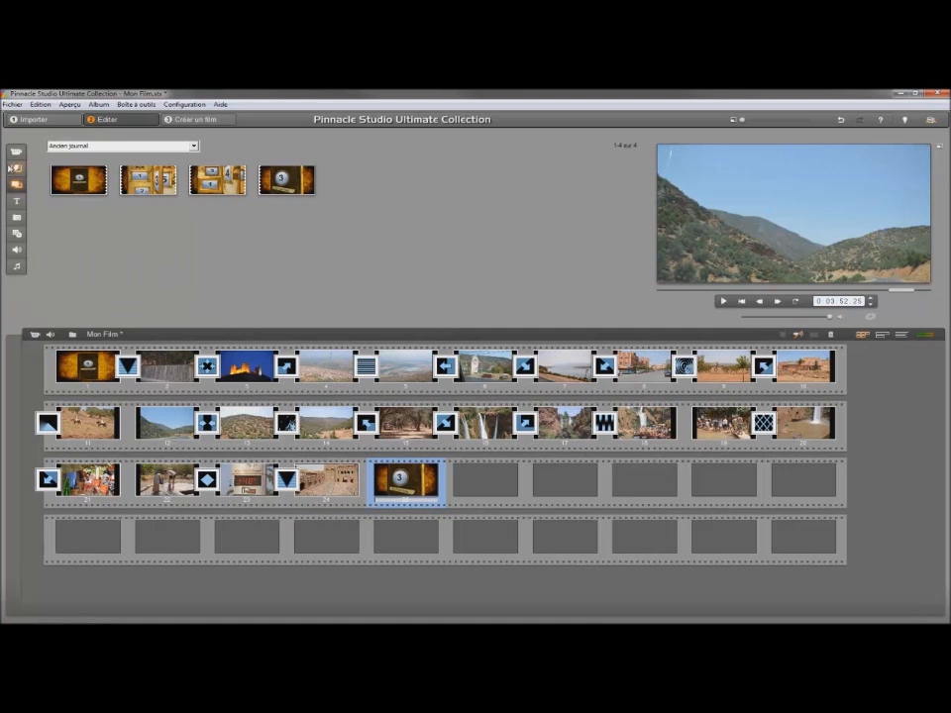
# - Place the 2D transition with the crossed diagonals both before and after the closing Ancien journal theme, clip 25
pyautogui.click(17, 169)
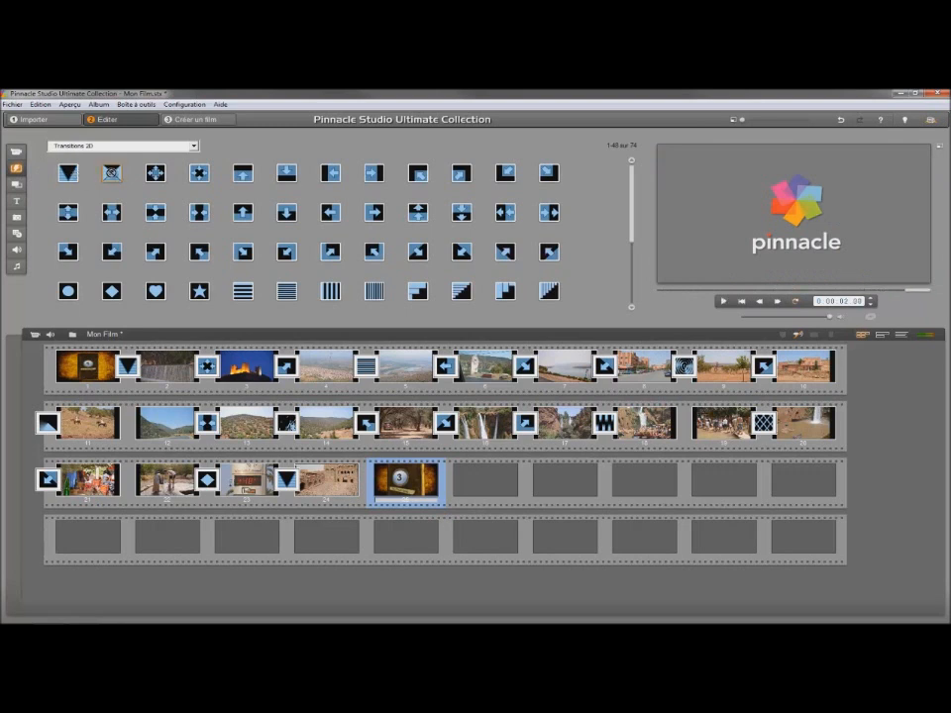
pyautogui.moveTo(111, 172)
pyautogui.mouseDown()
pyautogui.moveTo(275, 352)
pyautogui.moveTo(364, 469)
pyautogui.mouseUp()
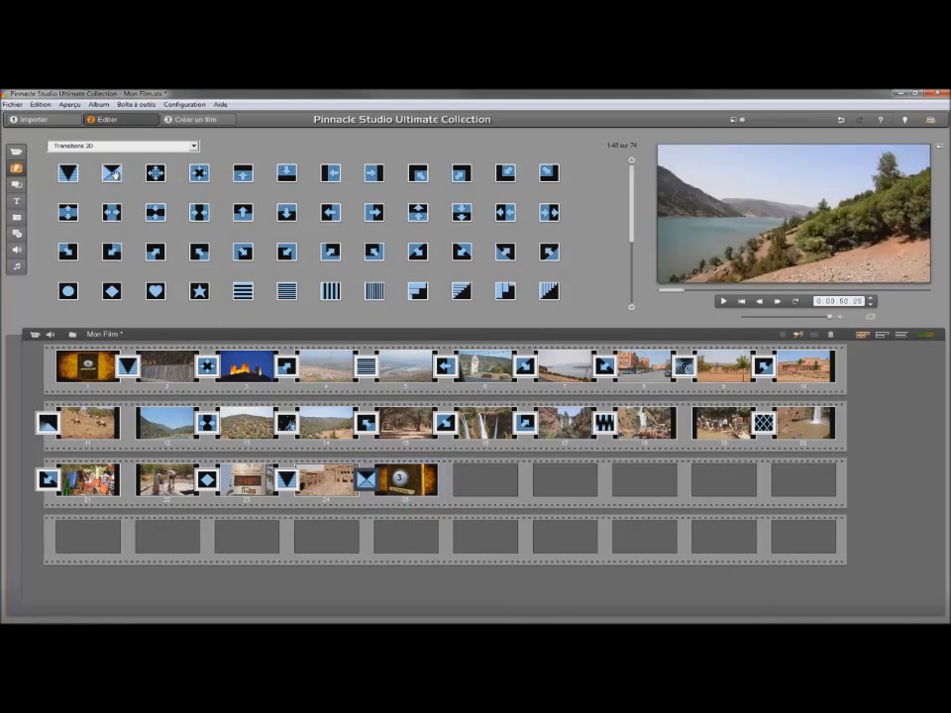
pyautogui.moveTo(114, 174)
pyautogui.mouseDown()
pyautogui.moveTo(342, 342)
pyautogui.moveTo(446, 464)
pyautogui.mouseUp()
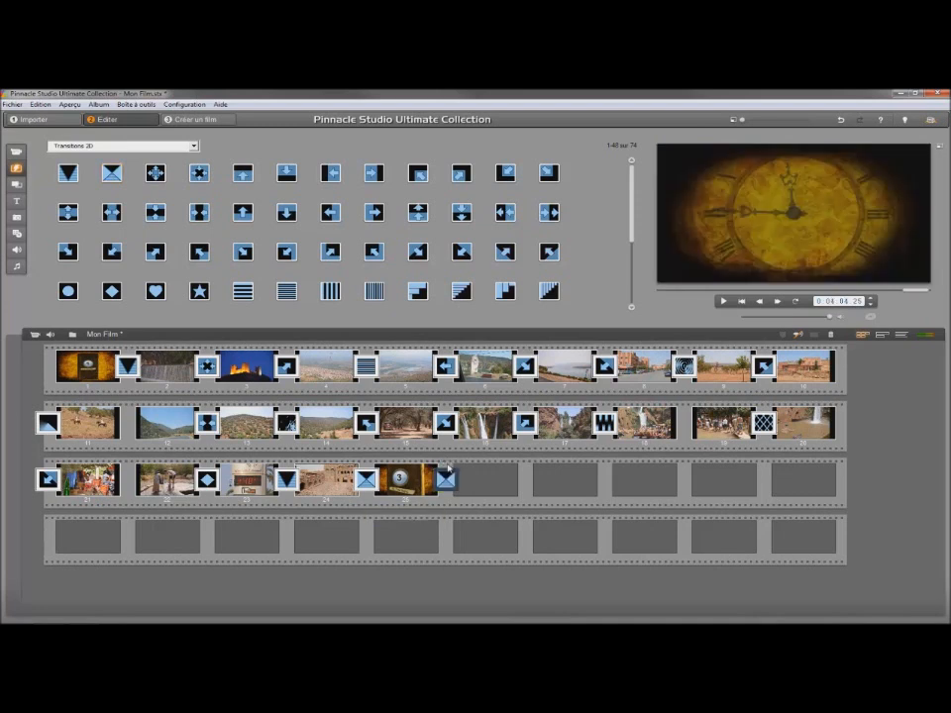
# - Preview the film's ending on the timeline from about 3:50, through the closing theme and its final transition
pyautogui.click(883, 336)
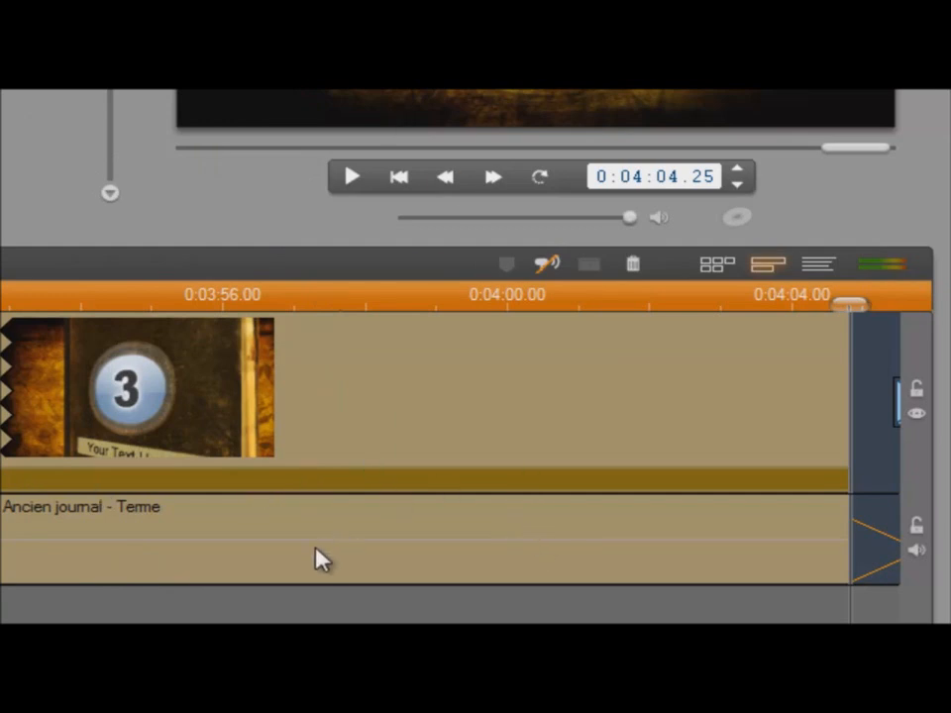
pyautogui.click(718, 267)
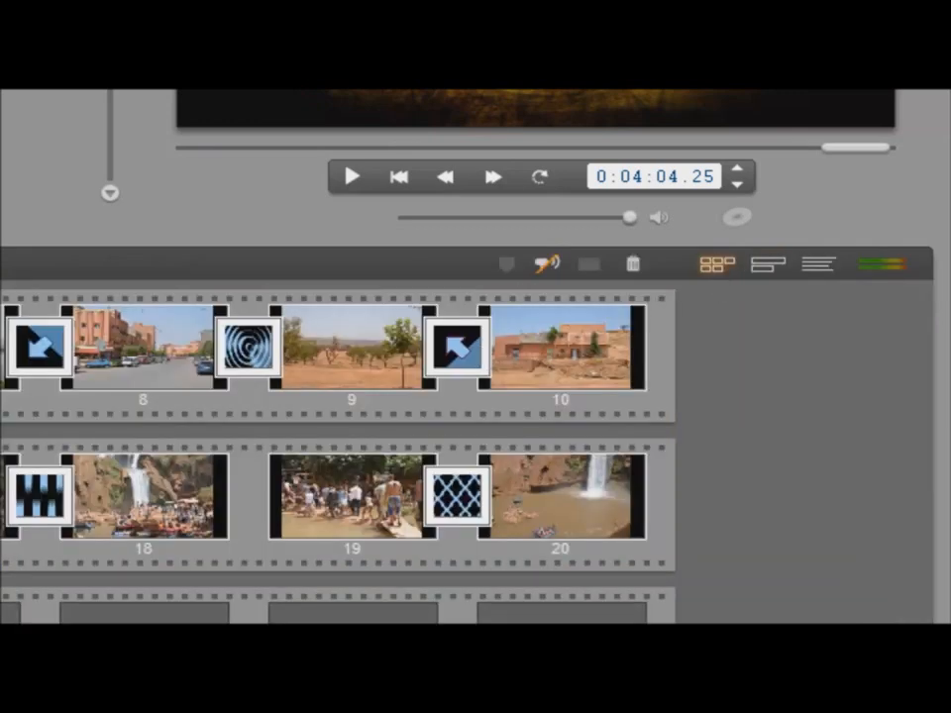
pyautogui.press('Left')
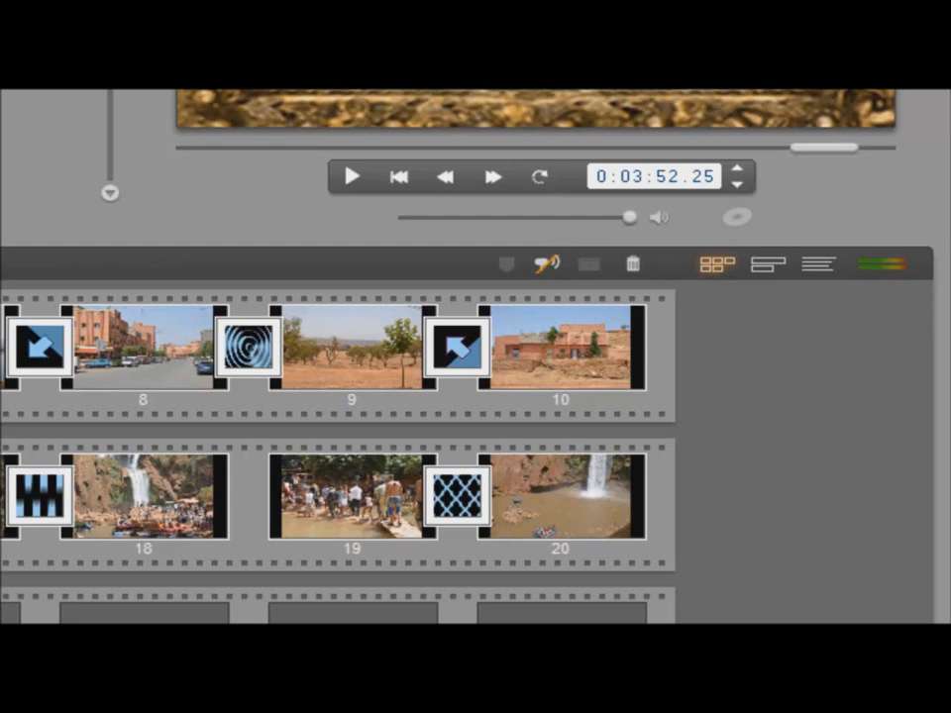
pyautogui.click(768, 270)
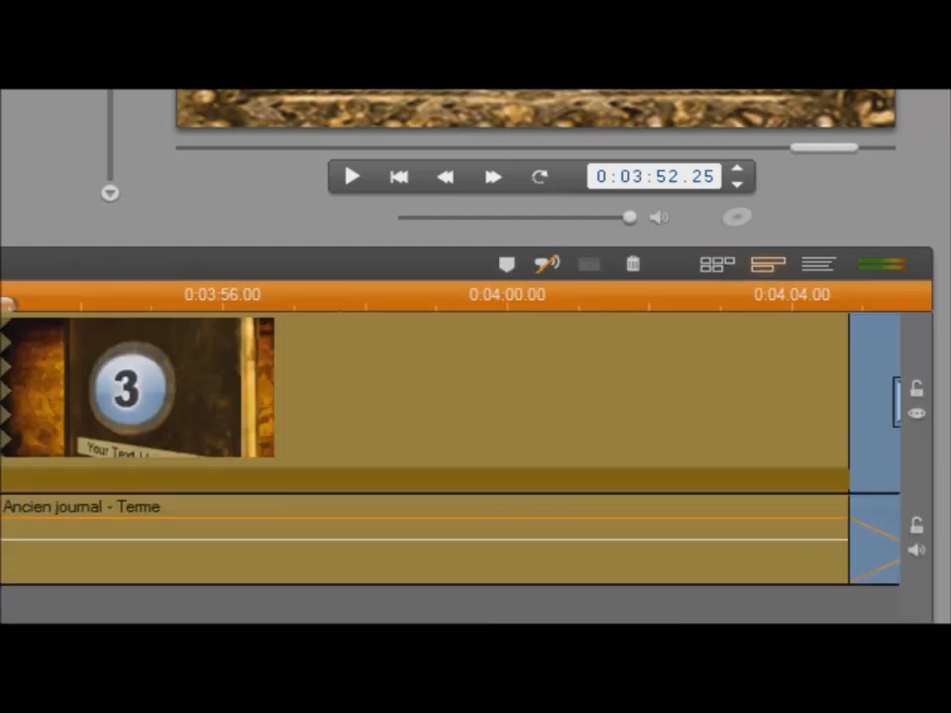
pyautogui.press('Left')
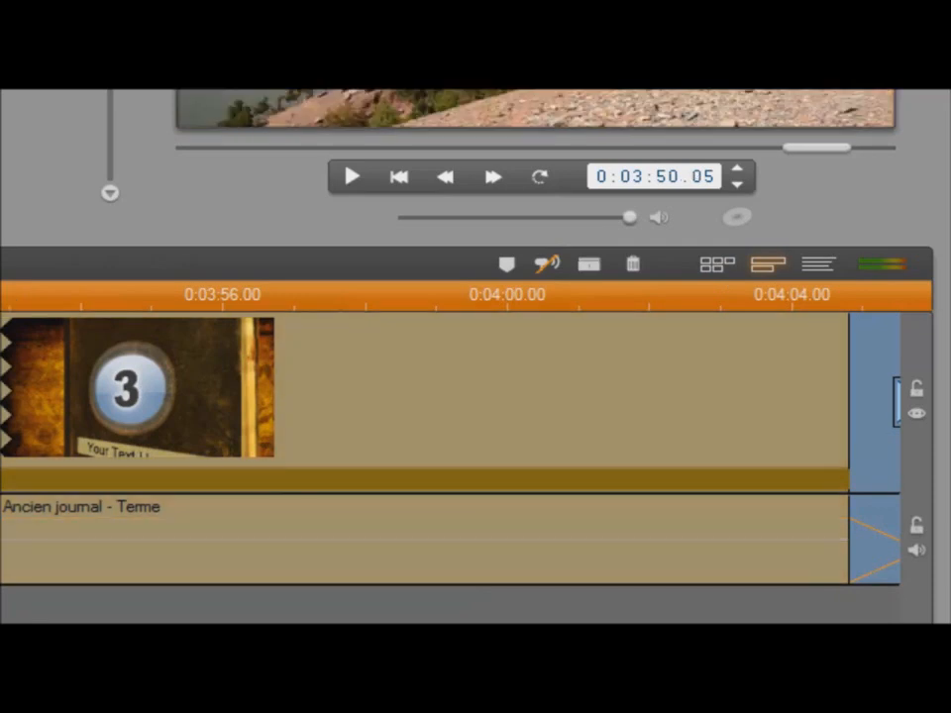
pyautogui.click(353, 178)
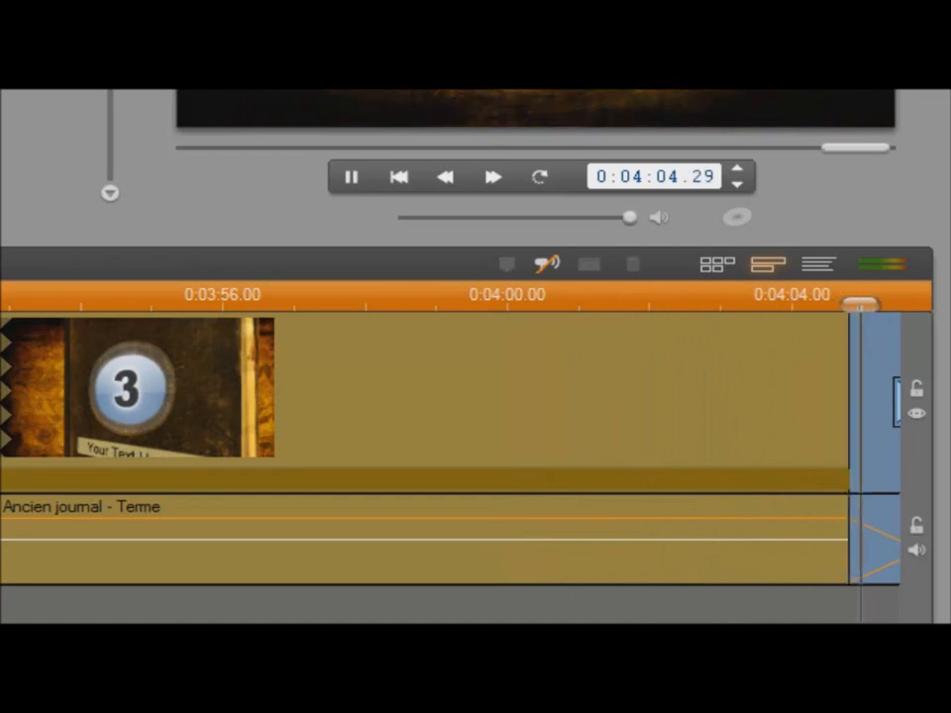
pyautogui.press('space')
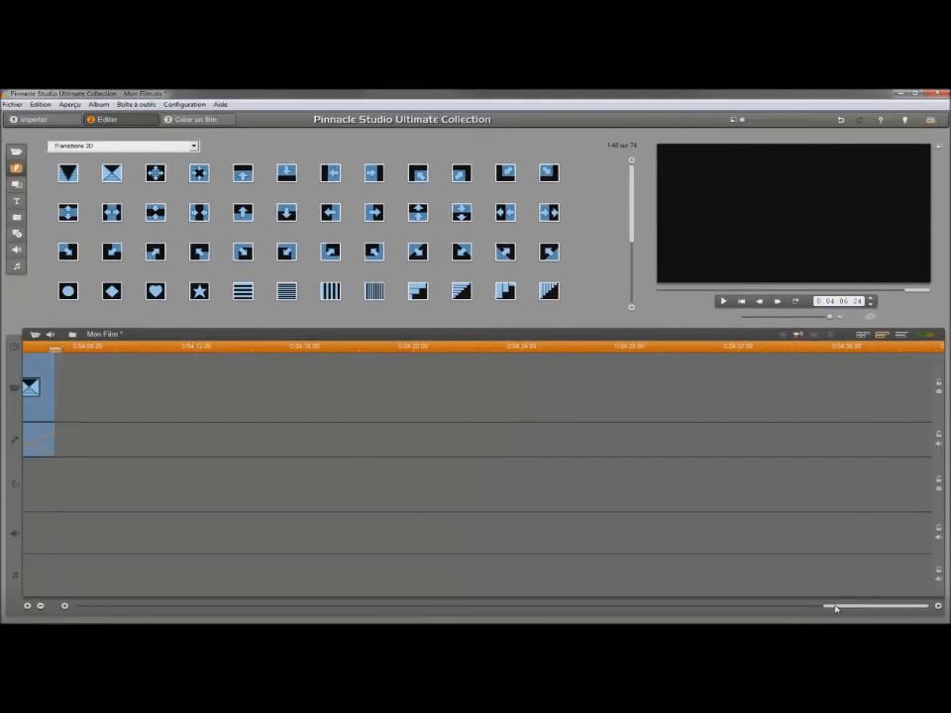
# - Import the song elissa - aa bali habibi from the photo tuto pinnacle 15 folder, place it at the music track's start, and preview it
pyautogui.moveTo(717, 605); pyautogui.dragTo(250, 606)
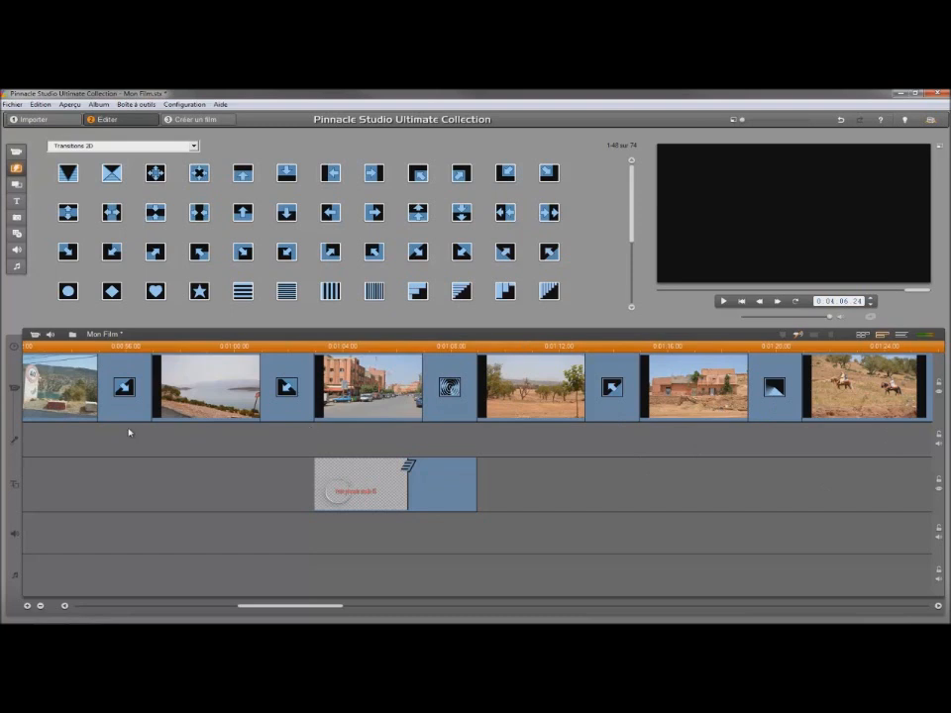
pyautogui.moveTo(286, 612); pyautogui.dragTo(121, 622)
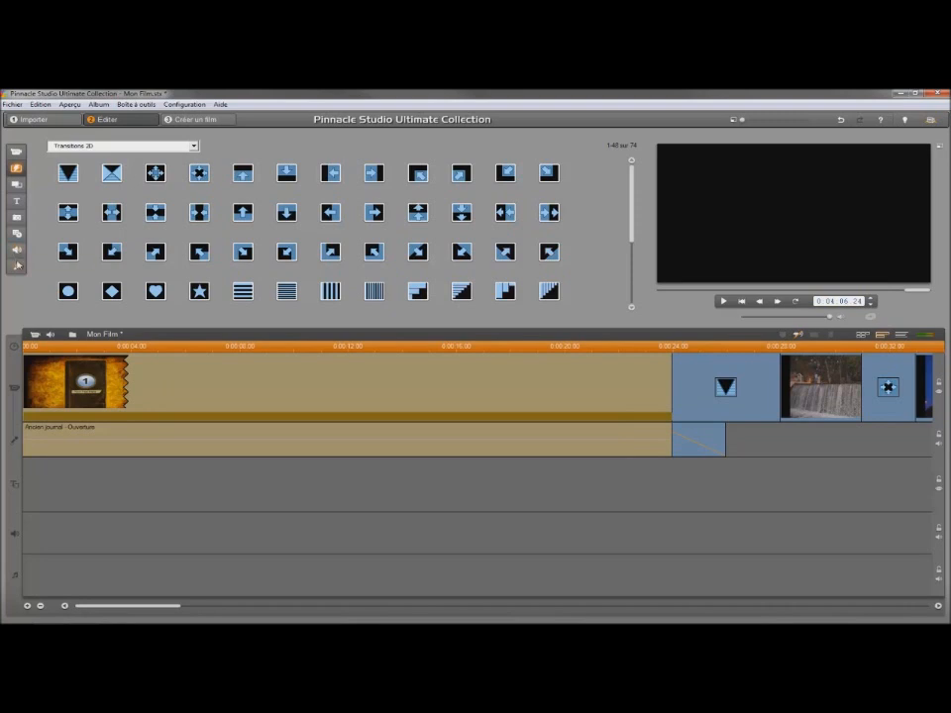
pyautogui.click(16, 268)
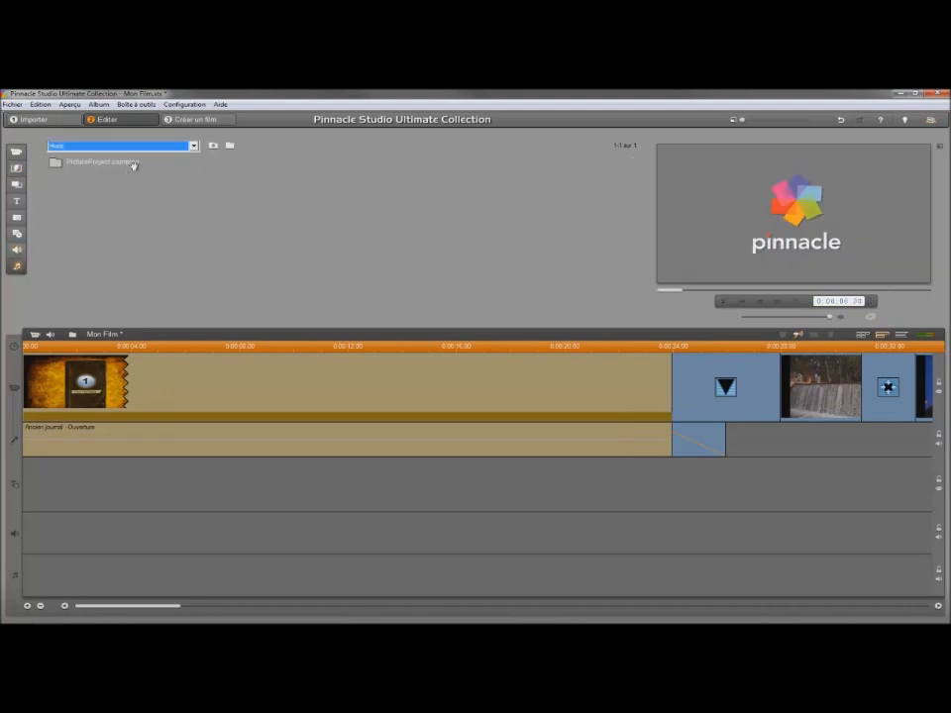
pyautogui.click(230, 145)
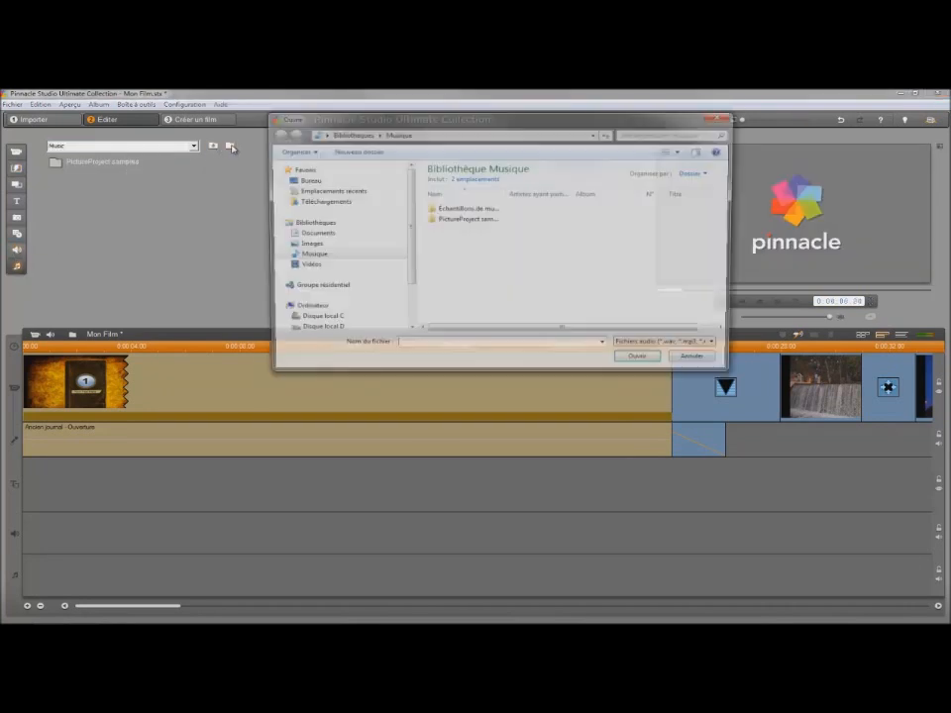
pyautogui.click(325, 331)
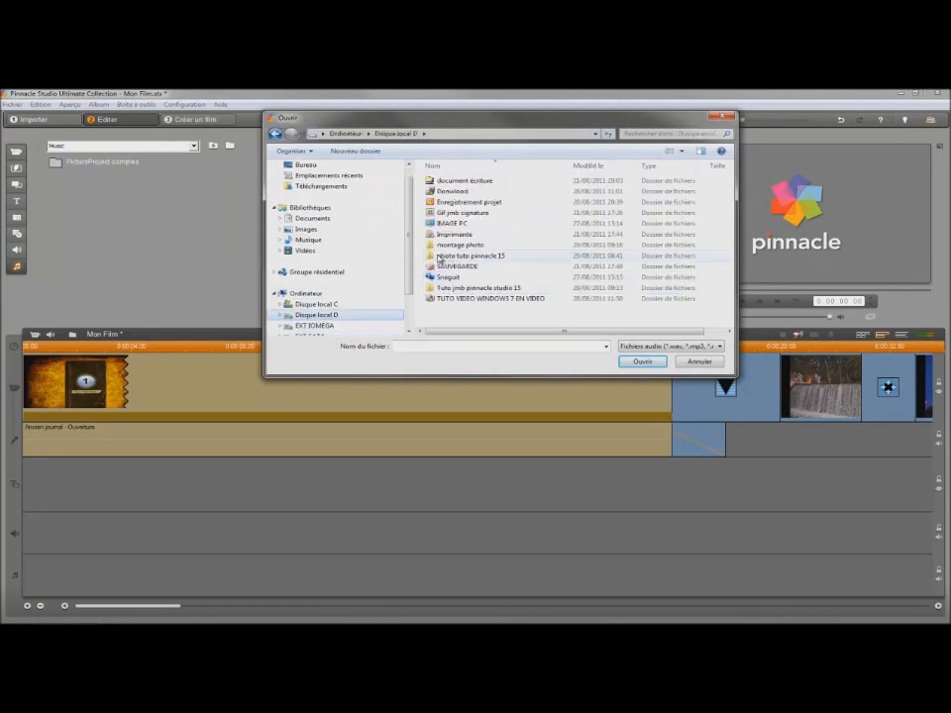
pyautogui.doubleClick(439, 258)
pyautogui.doubleClick(434, 192)
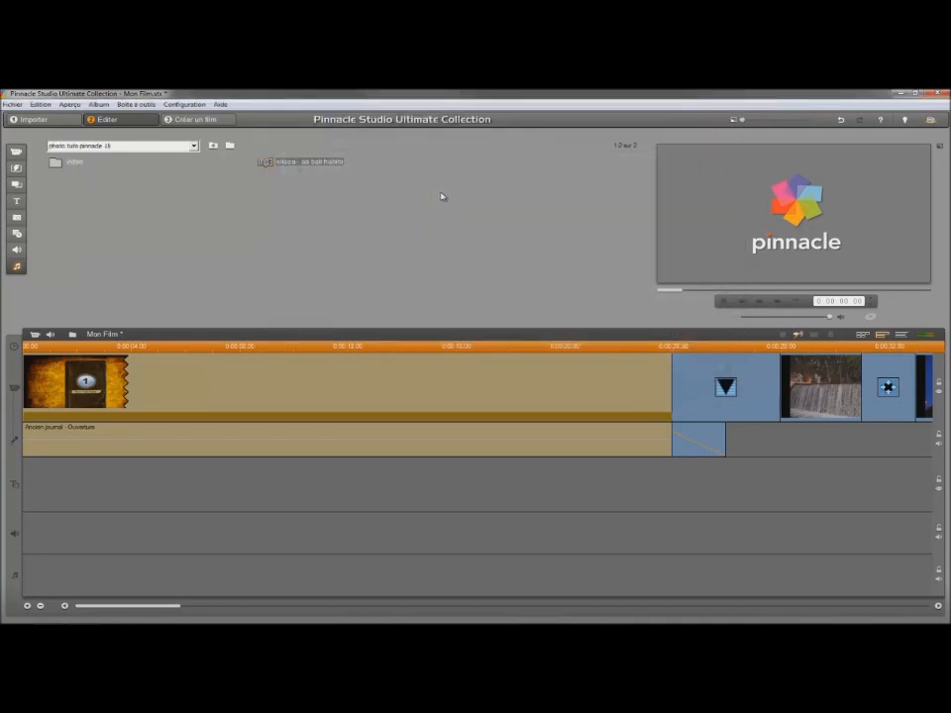
pyautogui.moveTo(264, 164)
pyautogui.mouseDown()
pyautogui.moveTo(62, 567)
pyautogui.moveTo(25, 572)
pyautogui.mouseUp()
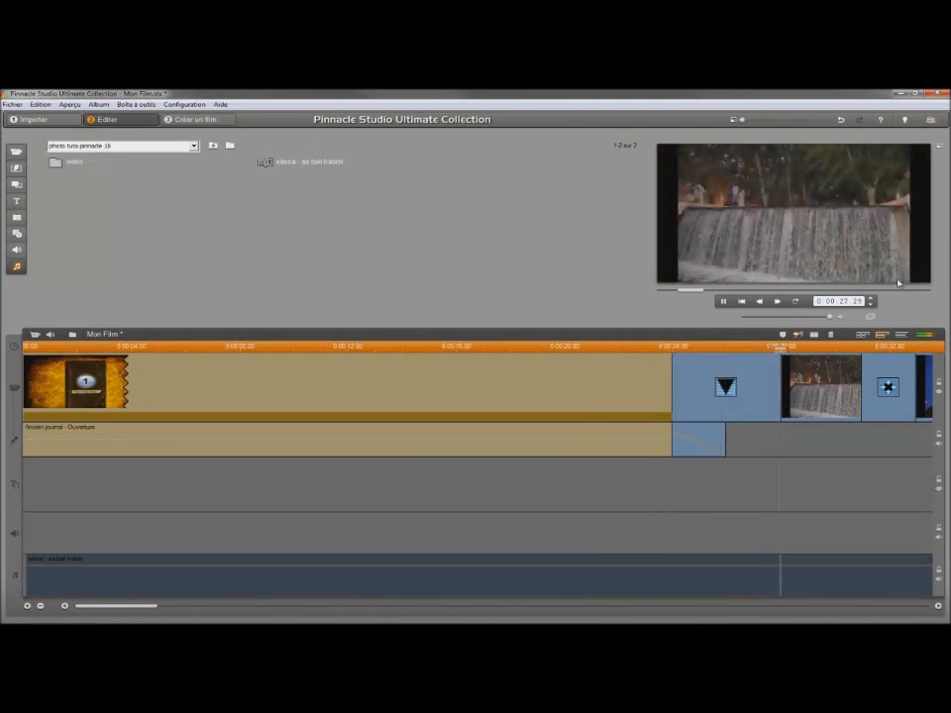
pyautogui.click(723, 300)
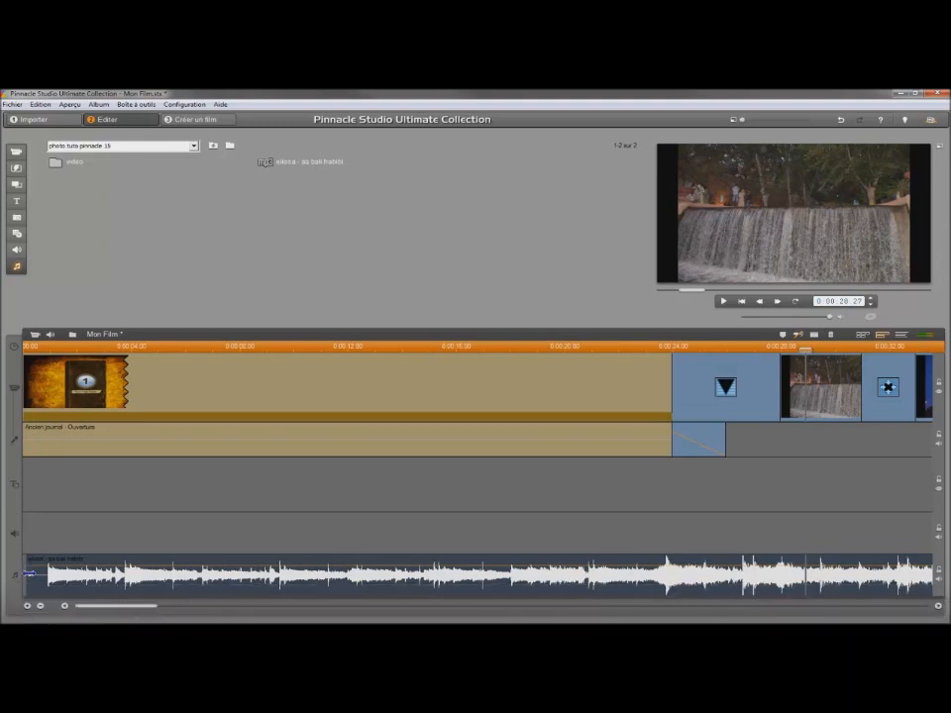
# - Shape a gradual fade-in at the beginning of the song with volume points on the music track
pyautogui.moveTo(29, 568); pyautogui.dragTo(29, 571)
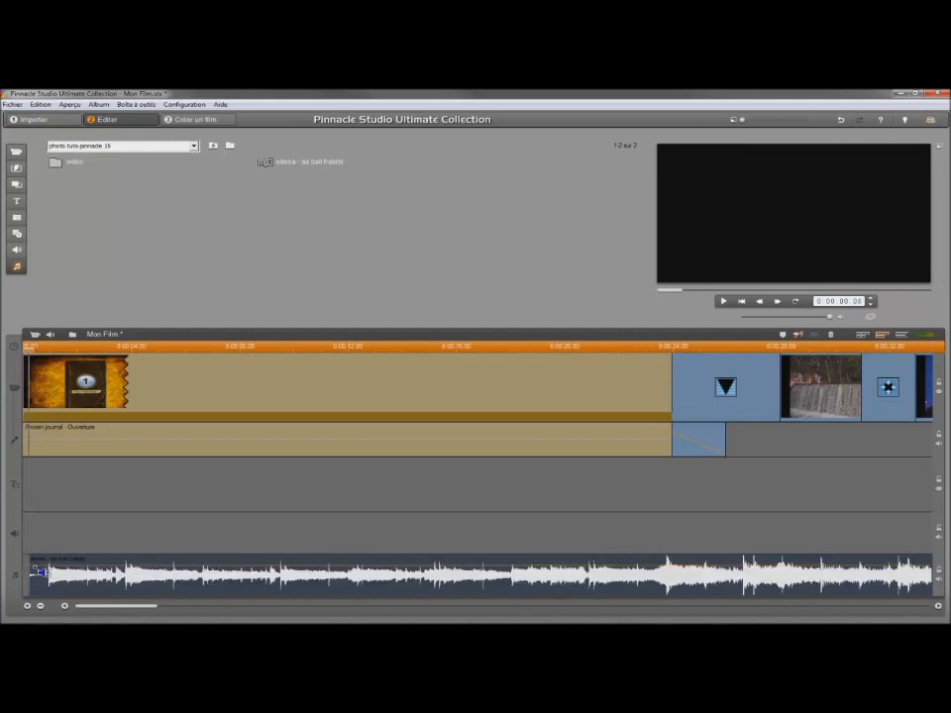
pyautogui.doubleClick(36, 570)
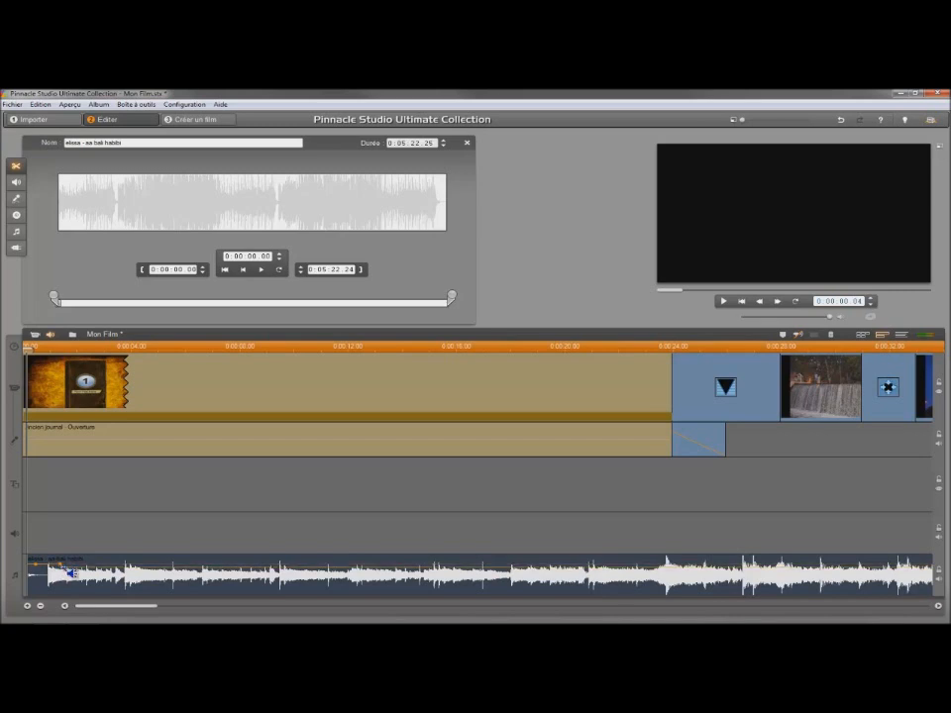
pyautogui.moveTo(70, 574); pyautogui.dragTo(70, 571)
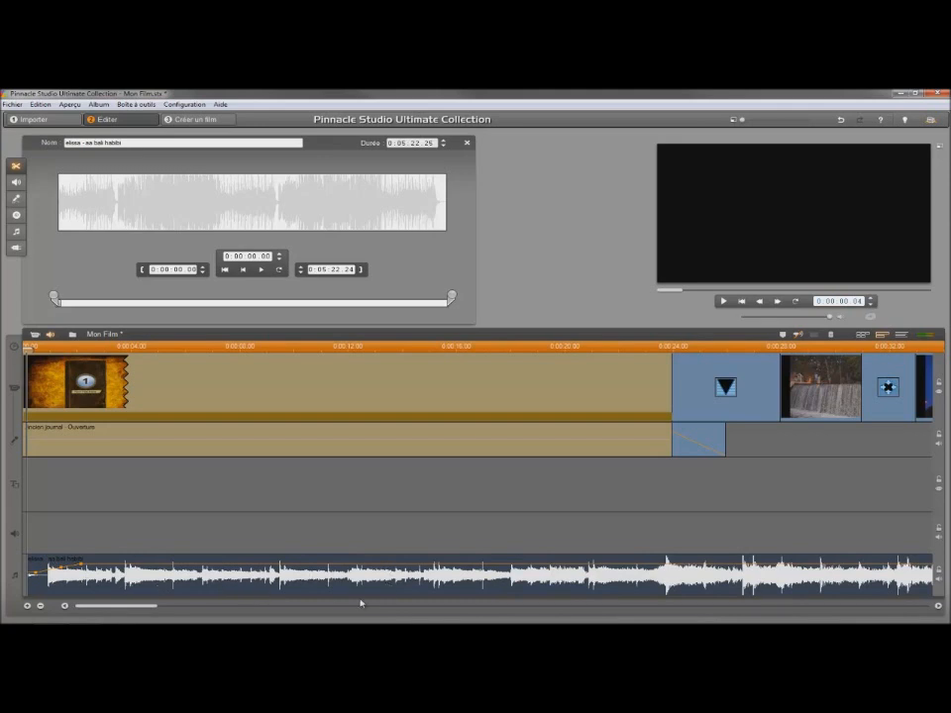
# - Check the music under the travel video at clip 24, close the song's properties, and preview the film's opening with the fade-in
pyautogui.moveTo(134, 607); pyautogui.dragTo(501, 616)
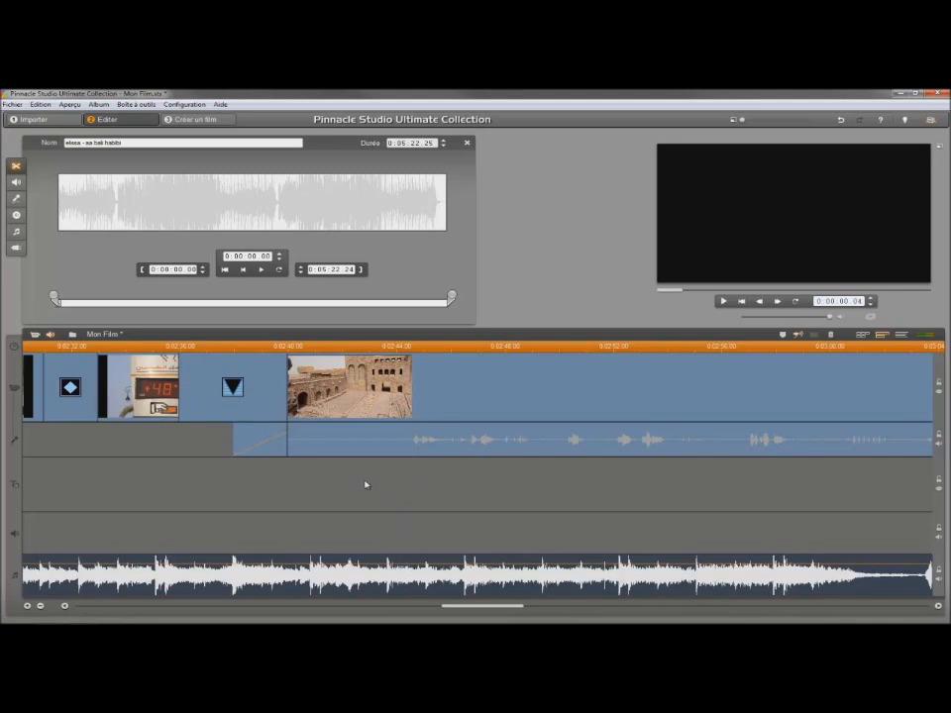
pyautogui.click(467, 143)
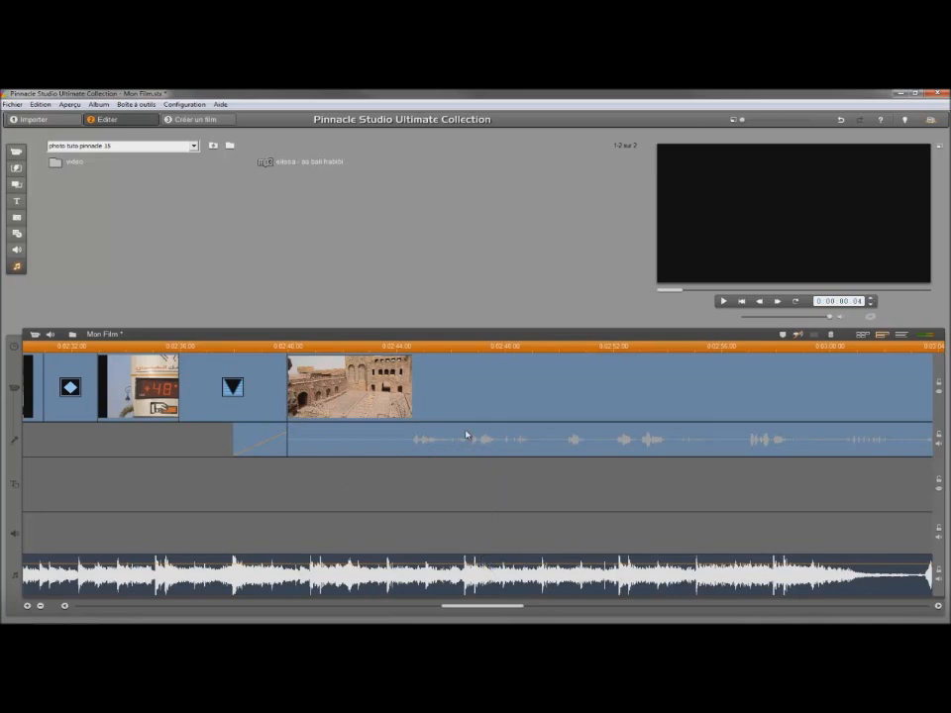
pyautogui.click(724, 302)
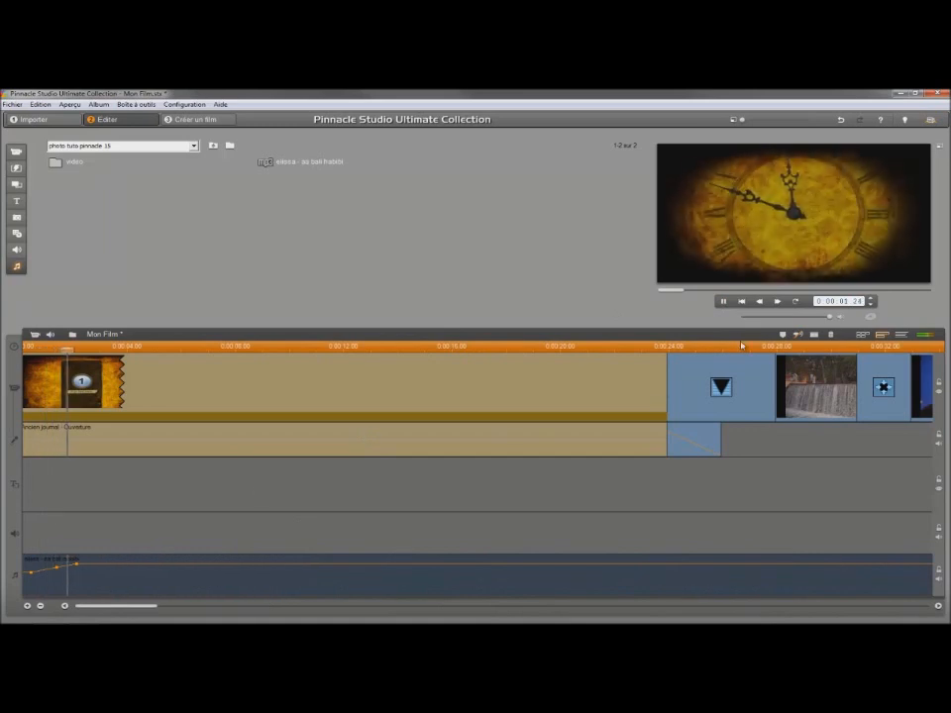
pyautogui.click(723, 302)
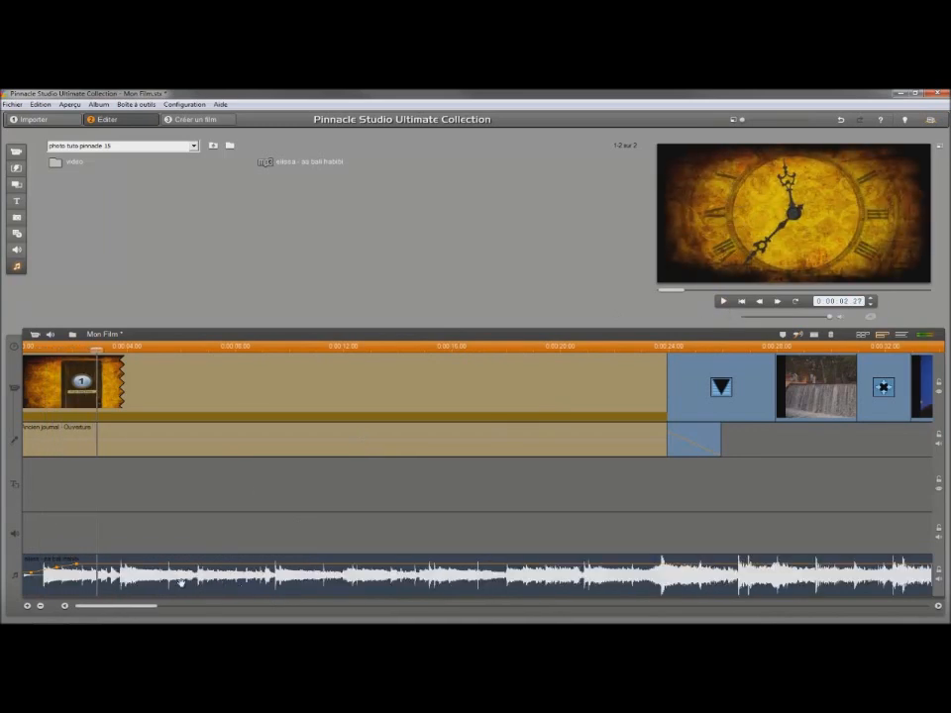
# - Preview the start of the travel video from about 2:40 to hear its sound mixed with the background music
pyautogui.moveTo(149, 609); pyautogui.dragTo(308, 609)
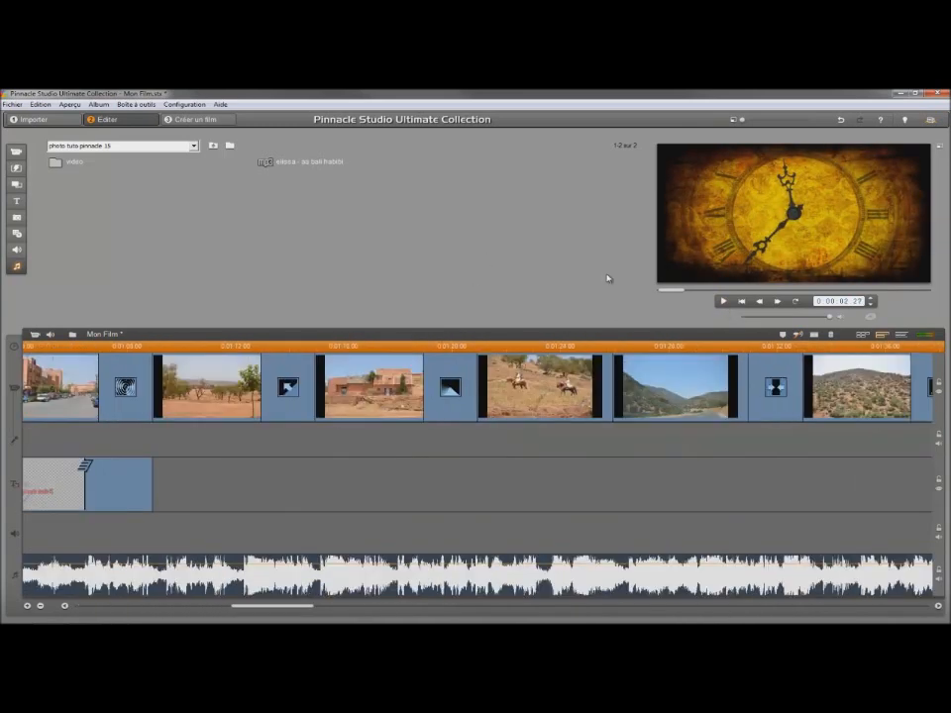
pyautogui.moveTo(663, 290); pyautogui.dragTo(799, 296)
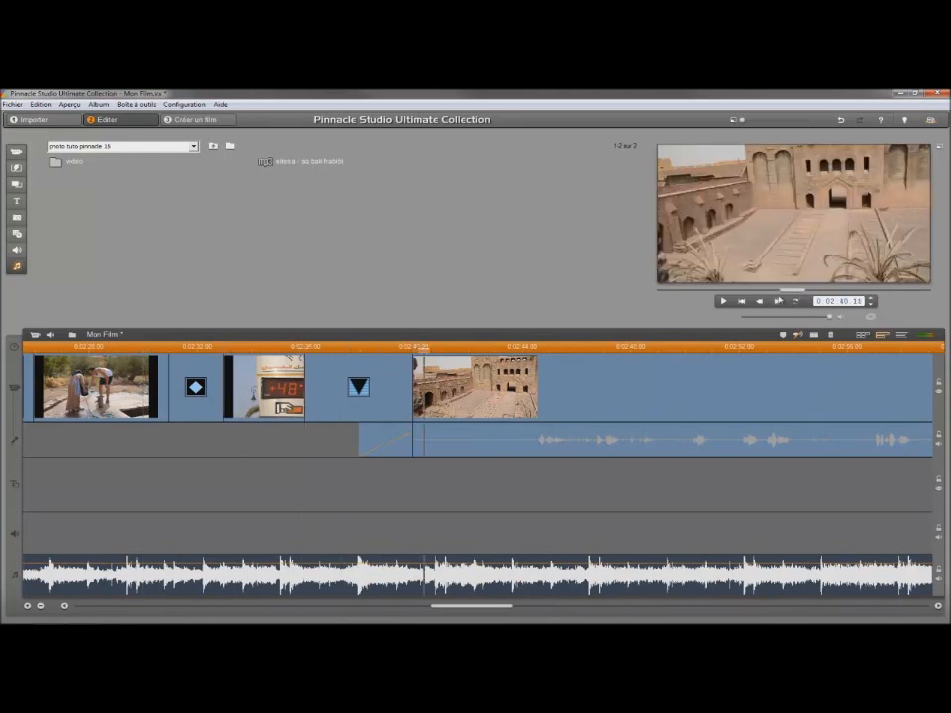
pyautogui.click(722, 301)
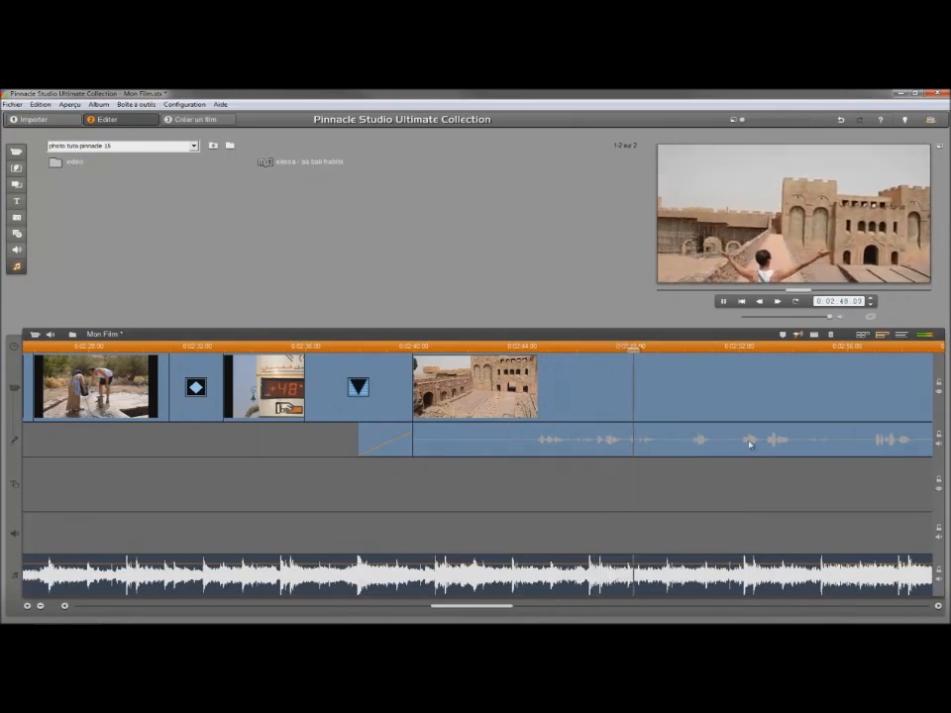
pyautogui.click(723, 303)
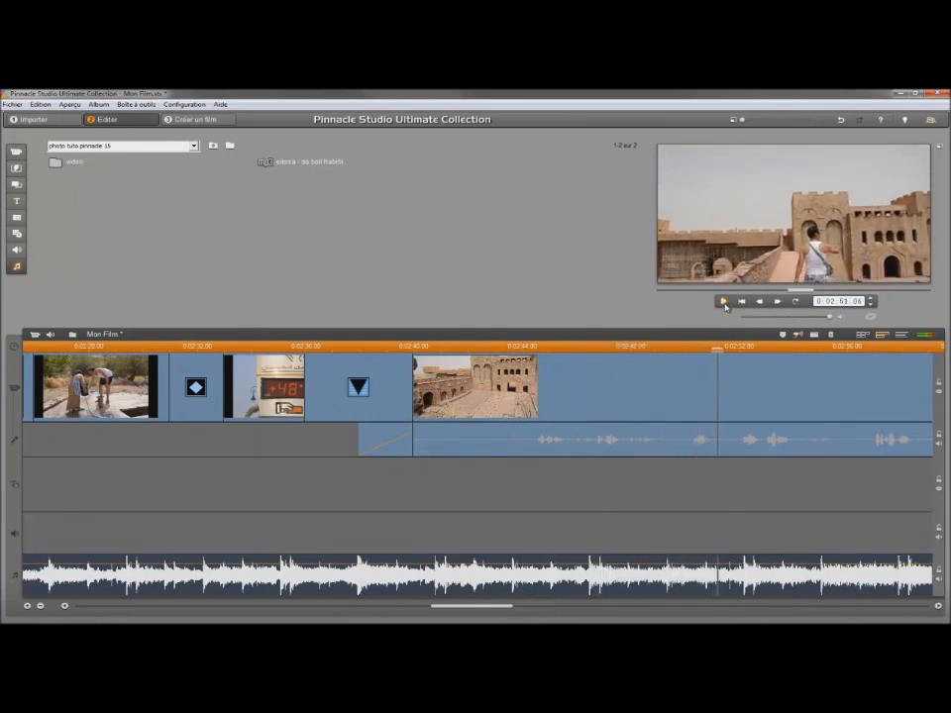
# - Lengthen the fade-in on the travel video's original sound to 0:00:20.18 and preview the result
pyautogui.click(610, 443)
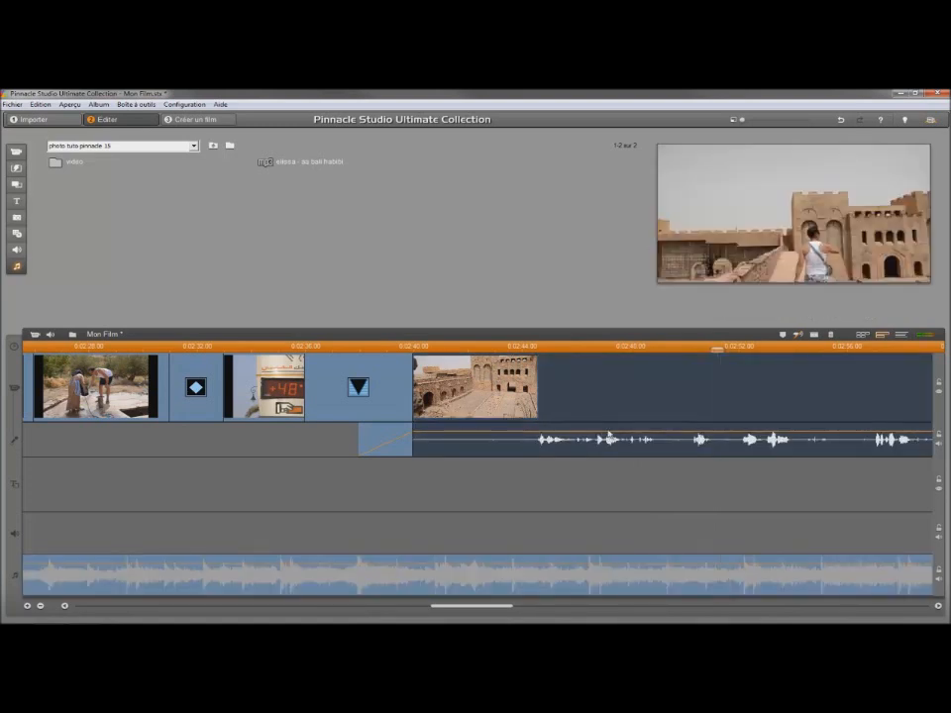
pyautogui.doubleClick(609, 433)
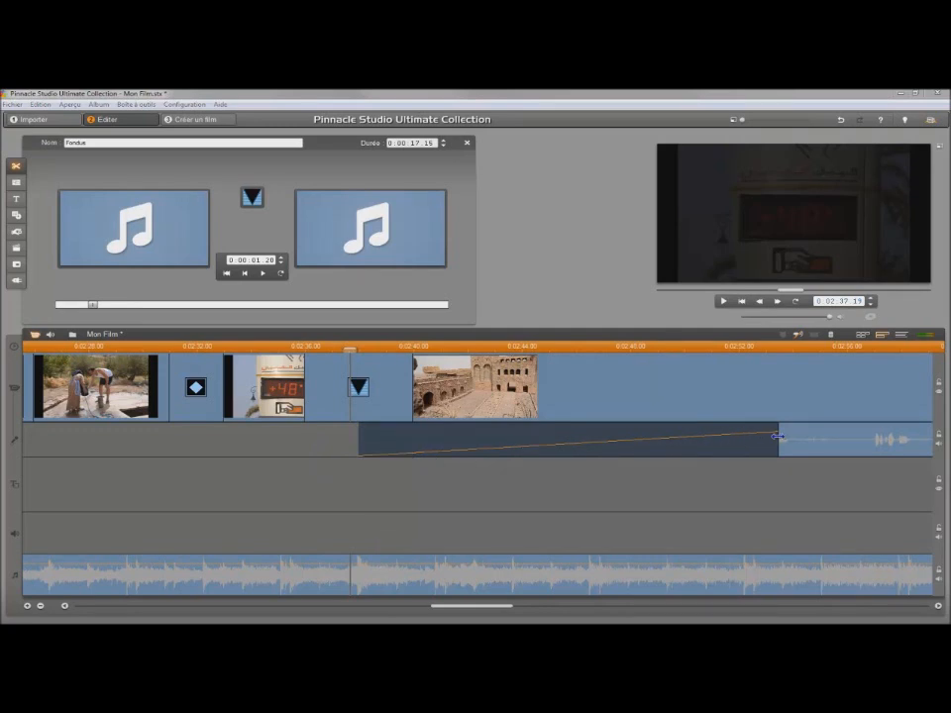
pyautogui.moveTo(779, 435); pyautogui.dragTo(861, 456)
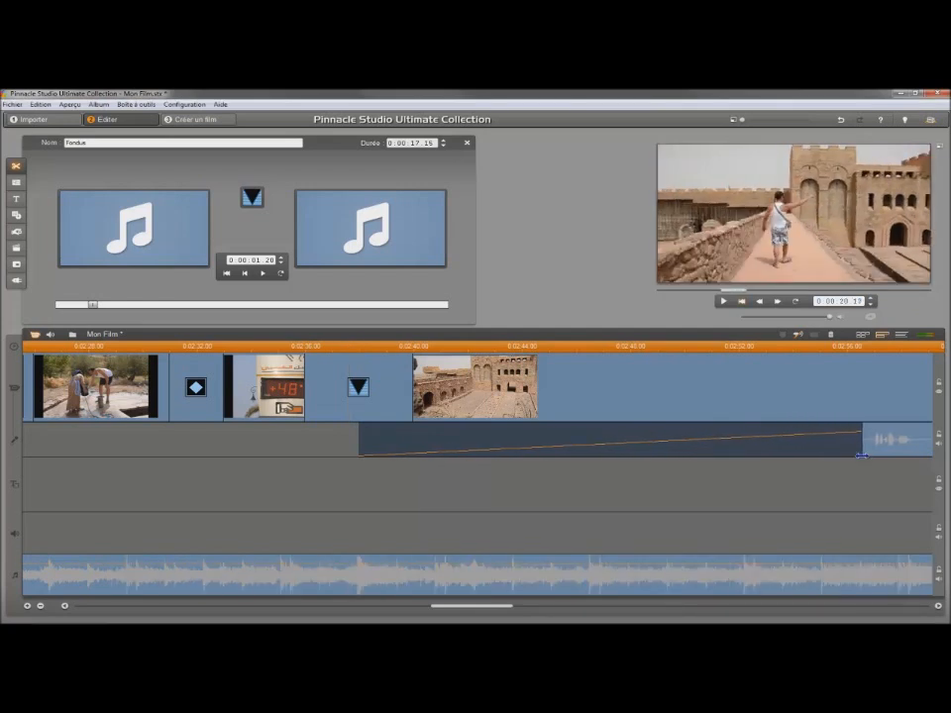
pyautogui.click(723, 300)
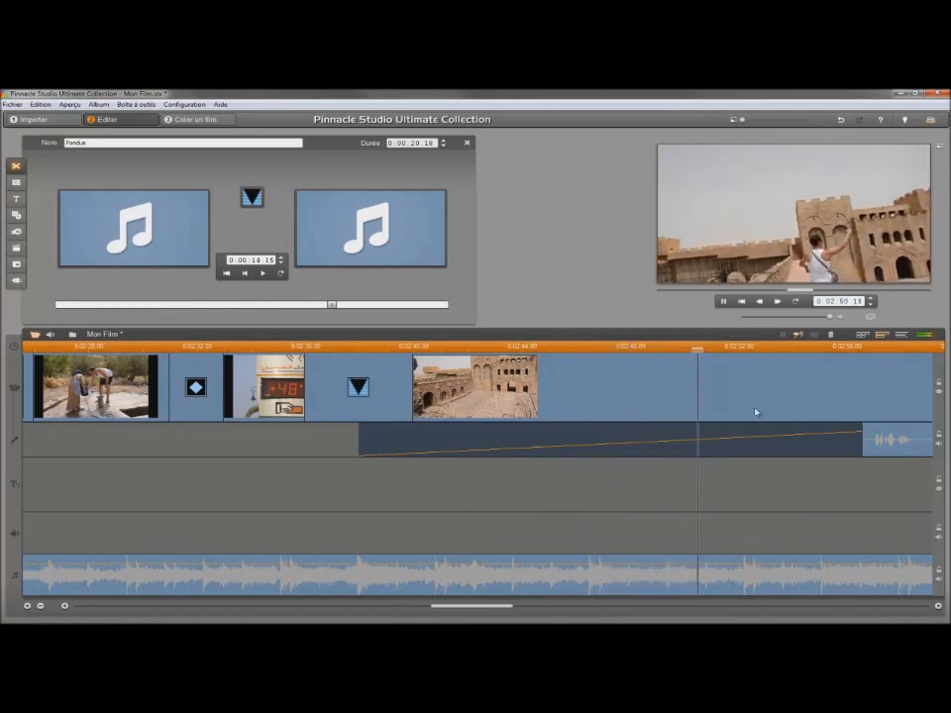
pyautogui.click(723, 304)
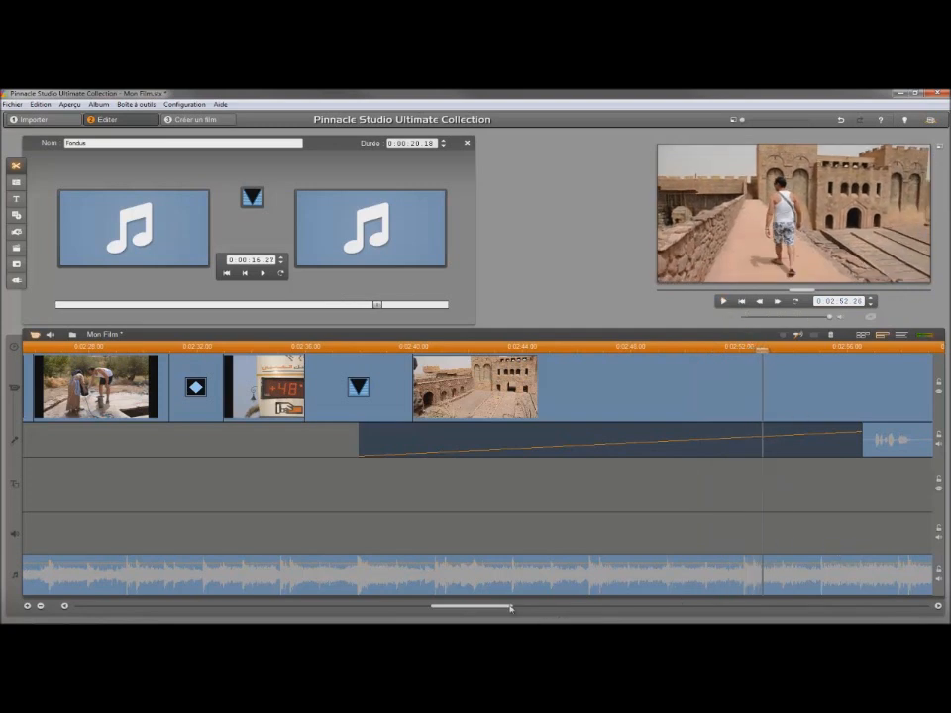
# - Fade the song down under the travel video with volume points from about 2:54 to 3:04, and check the lowered section
pyautogui.moveTo(501, 612); pyautogui.dragTo(532, 612)
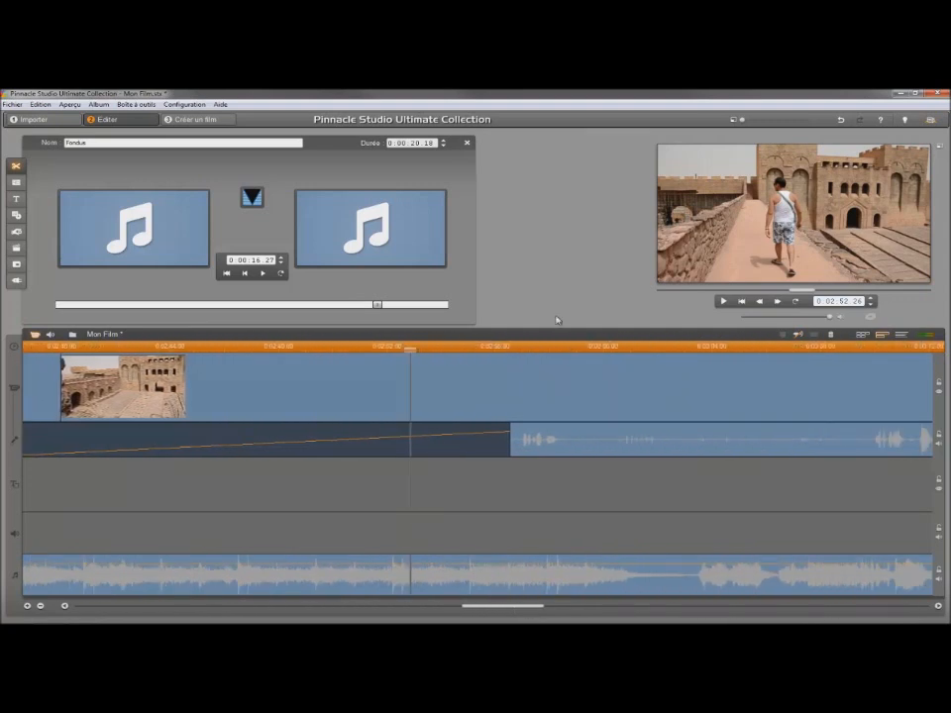
pyautogui.click(436, 567)
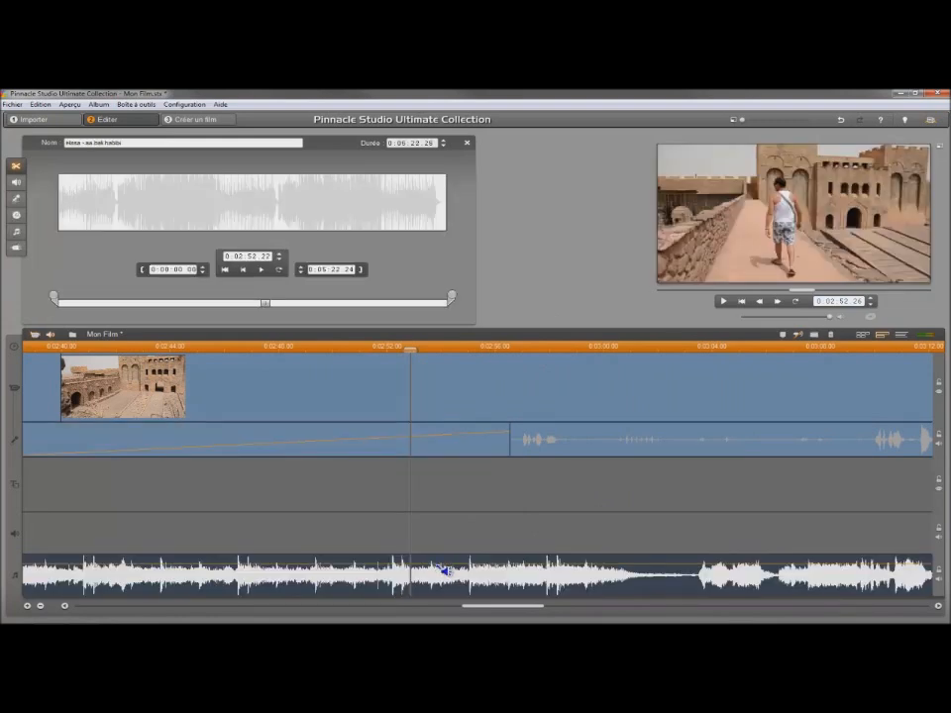
pyautogui.click(431, 565)
pyautogui.moveTo(695, 564); pyautogui.dragTo(698, 569)
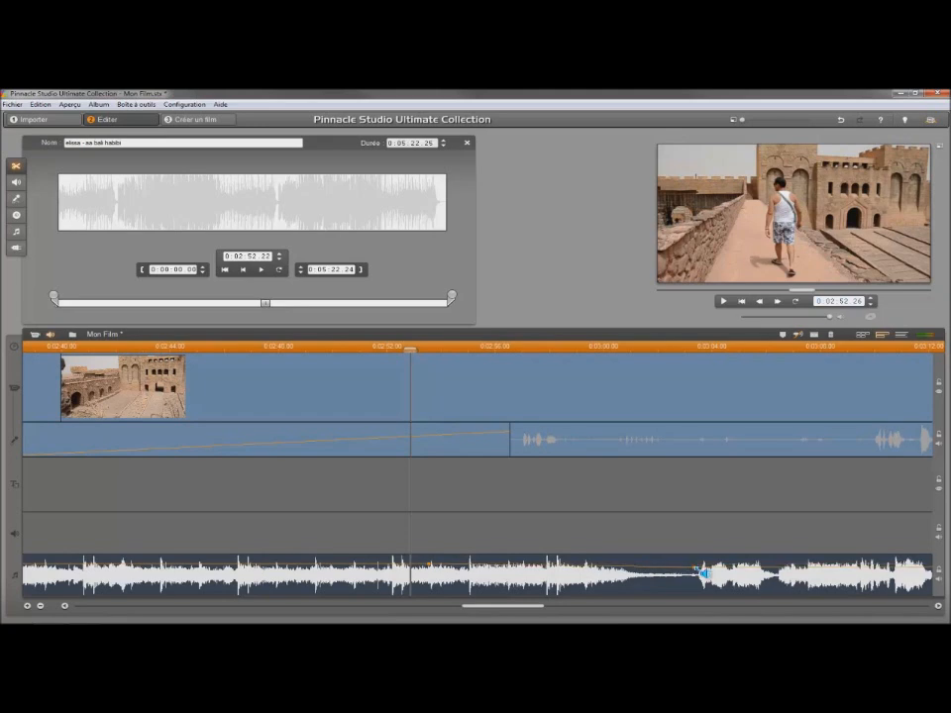
pyautogui.moveTo(699, 567); pyautogui.dragTo(717, 587)
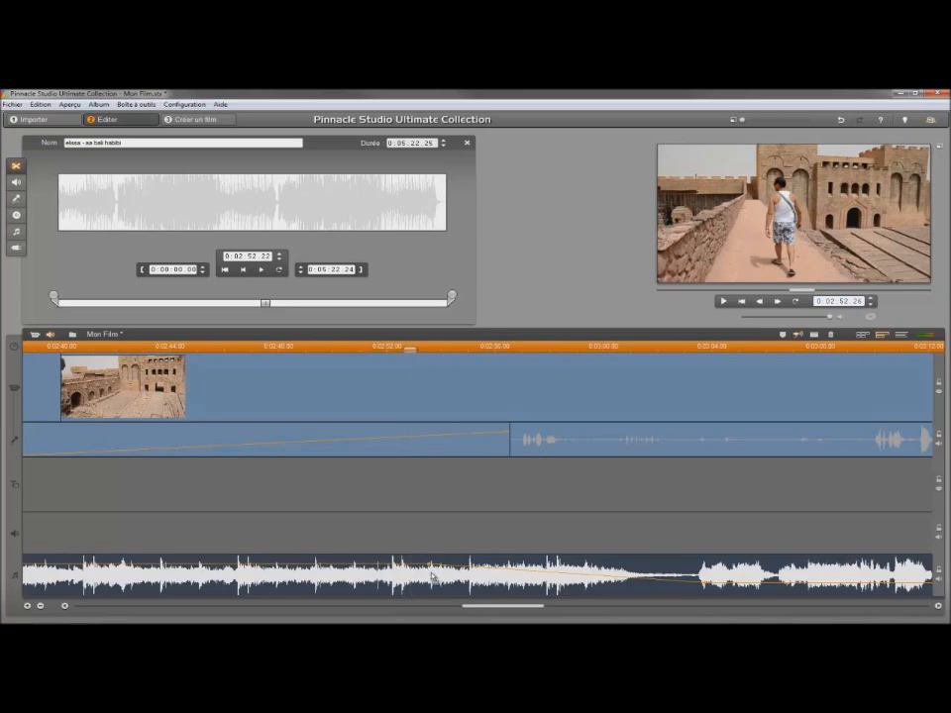
pyautogui.press('Home')
pyautogui.moveTo(434, 569)
pyautogui.mouseDown()
pyautogui.moveTo(436, 579)
pyautogui.moveTo(436, 567)
pyautogui.mouseUp()
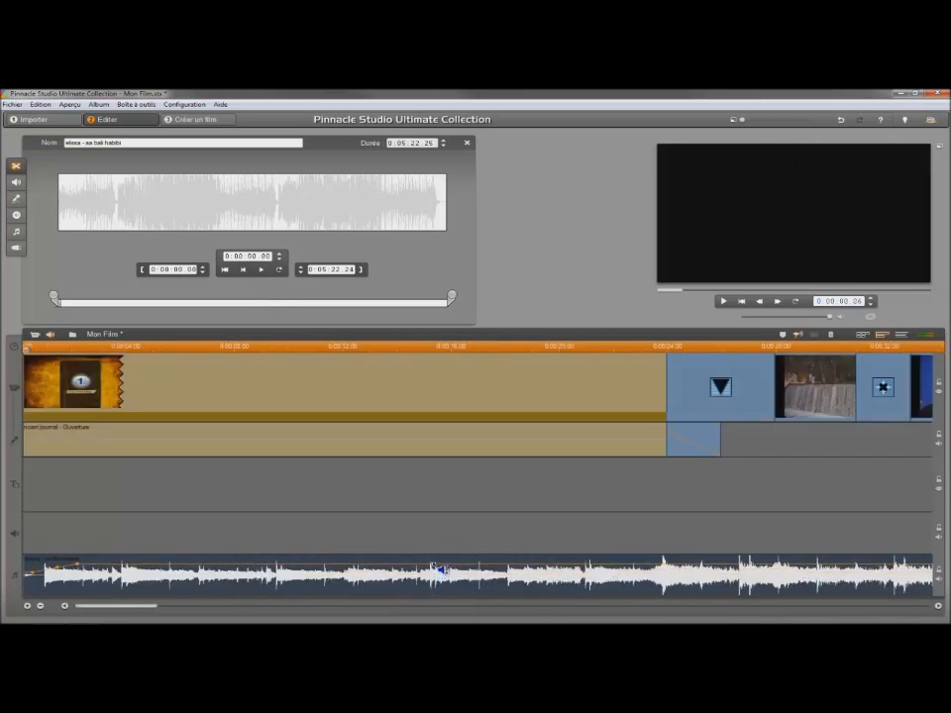
pyautogui.moveTo(150, 609); pyautogui.dragTo(582, 615)
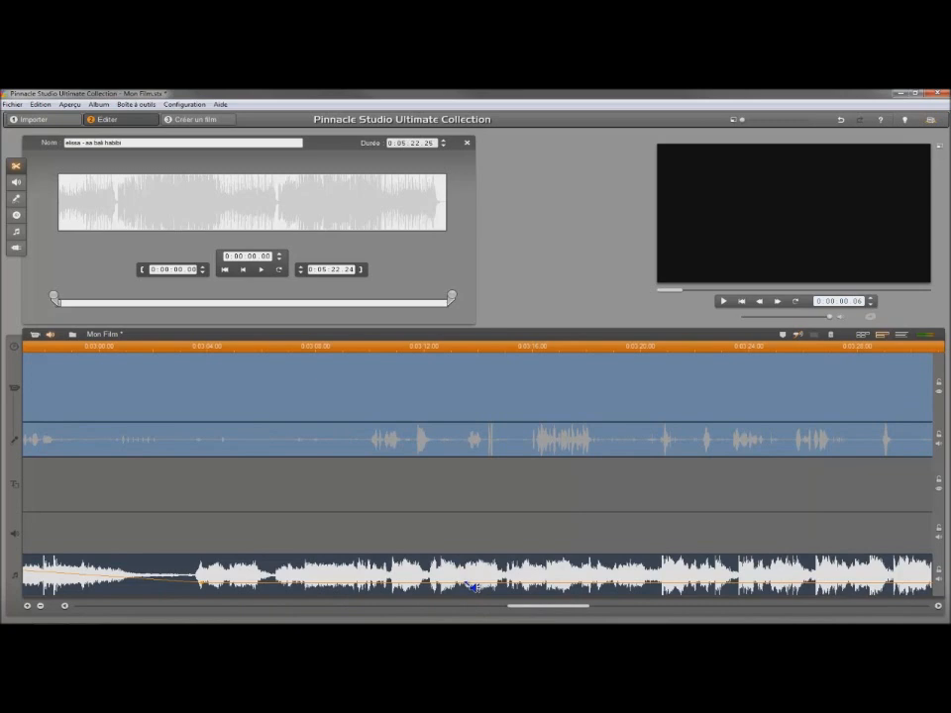
# - Add volume keyframes to the music clip and raise its level progressively between about 0:03:14 and 0:03:17
pyautogui.click(468, 586)
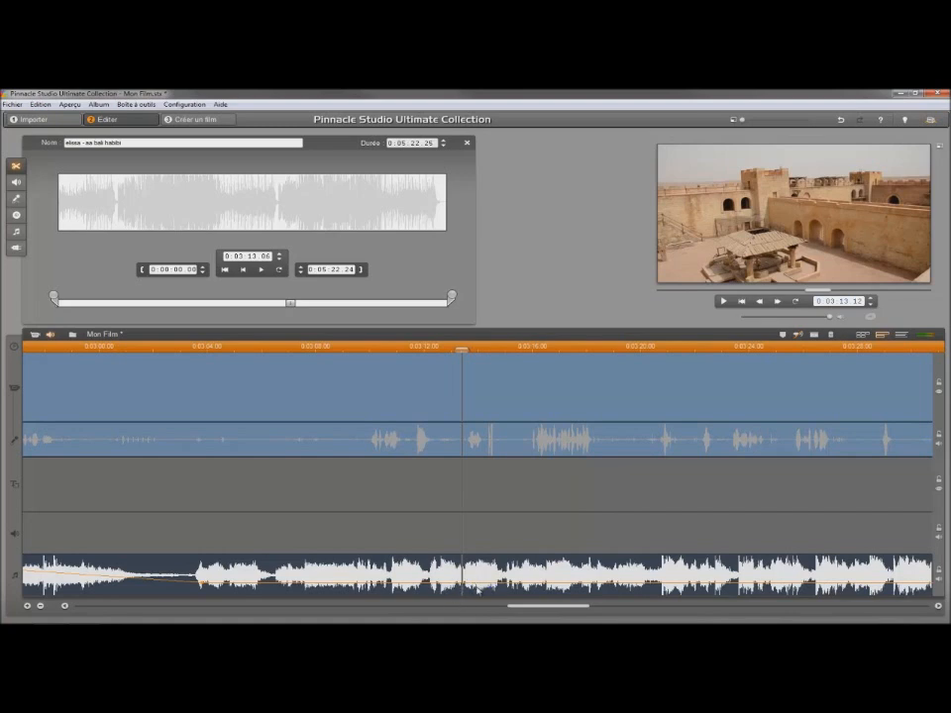
pyautogui.click(476, 582)
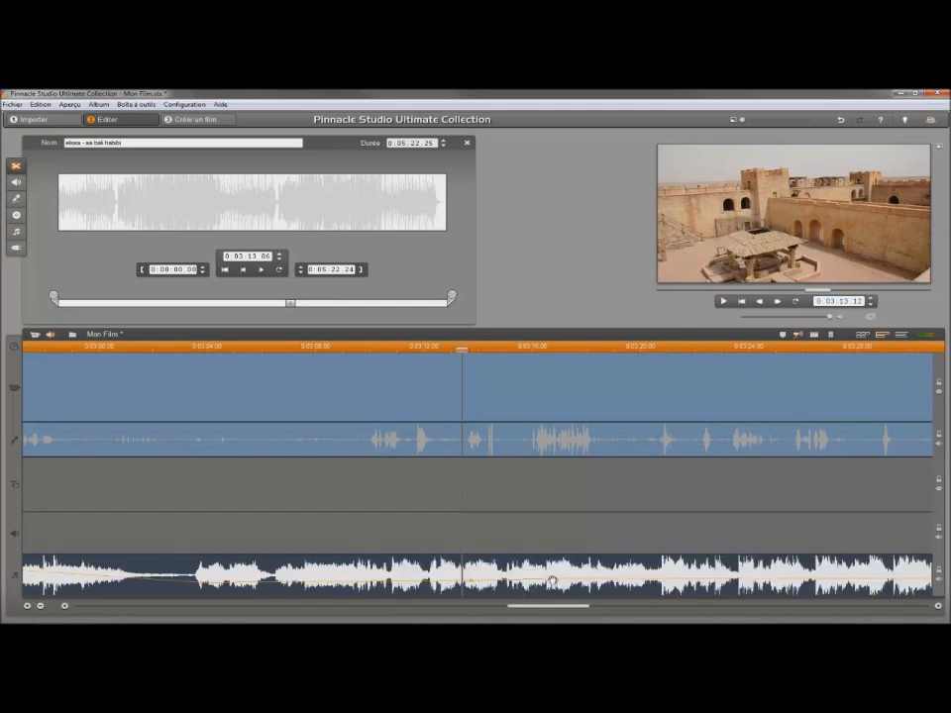
pyautogui.moveTo(560, 584); pyautogui.dragTo(561, 572)
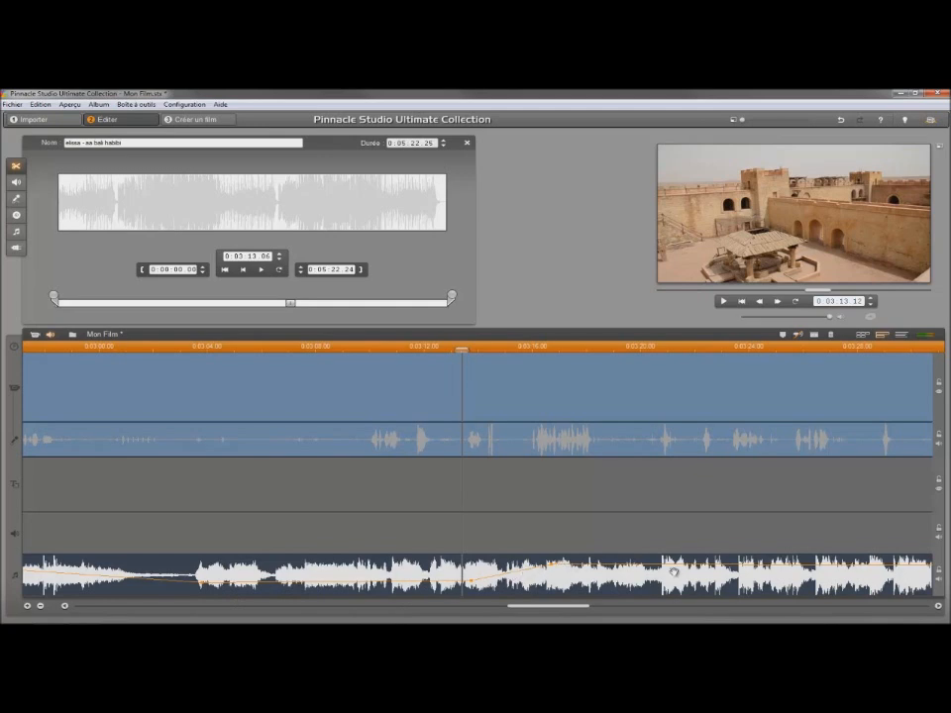
# - Play back the passage leading through the music volume rise to check the sound balance
pyautogui.moveTo(476, 622)
pyautogui.click(463, 357)
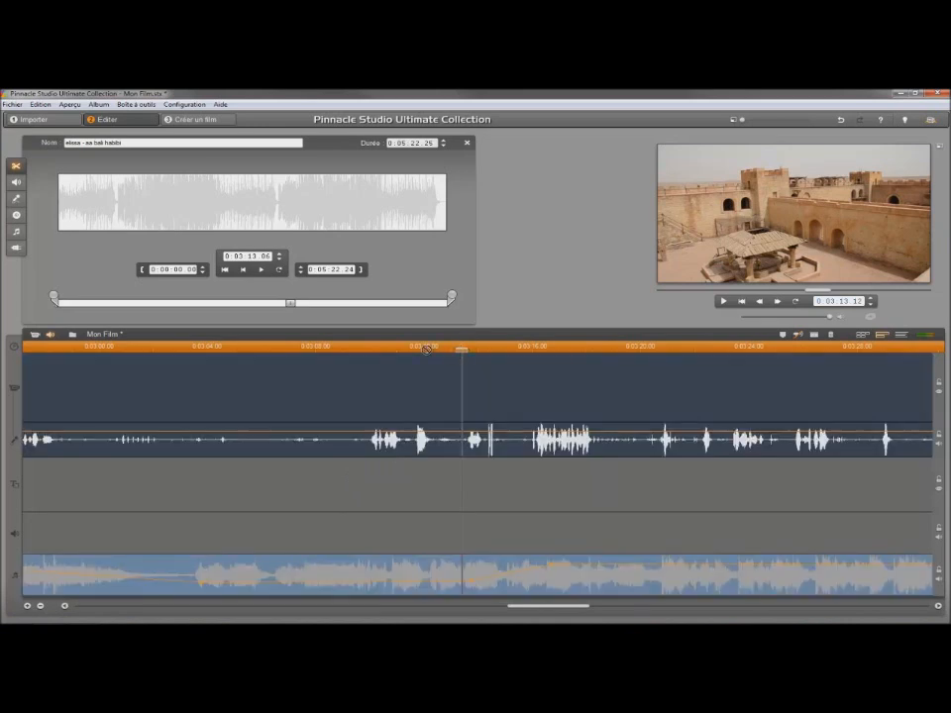
pyautogui.moveTo(463, 354); pyautogui.dragTo(57, 363)
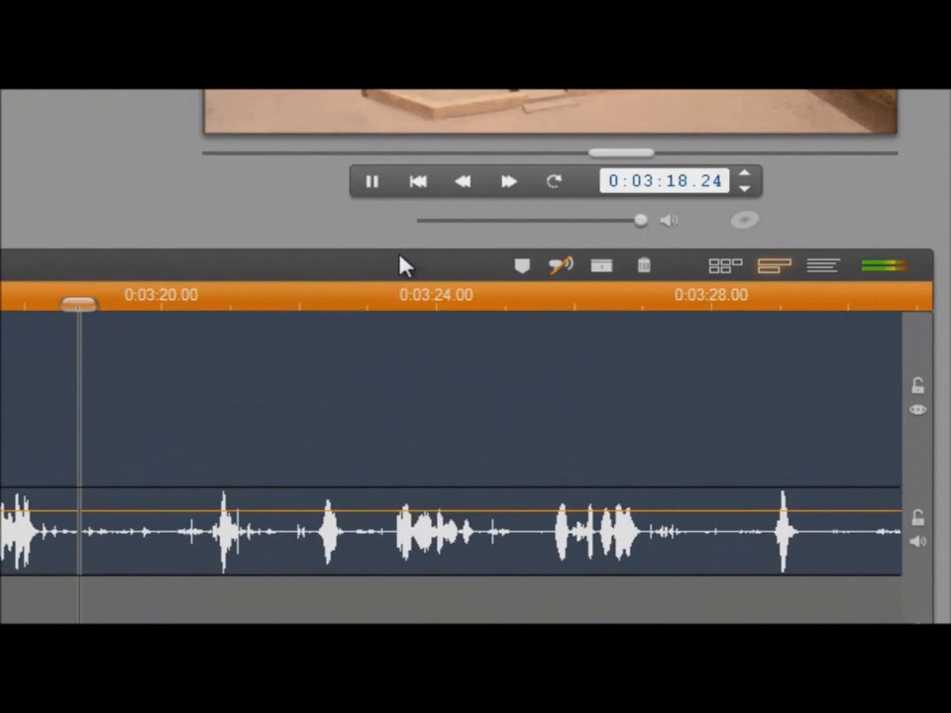
pyautogui.click(623, 267)
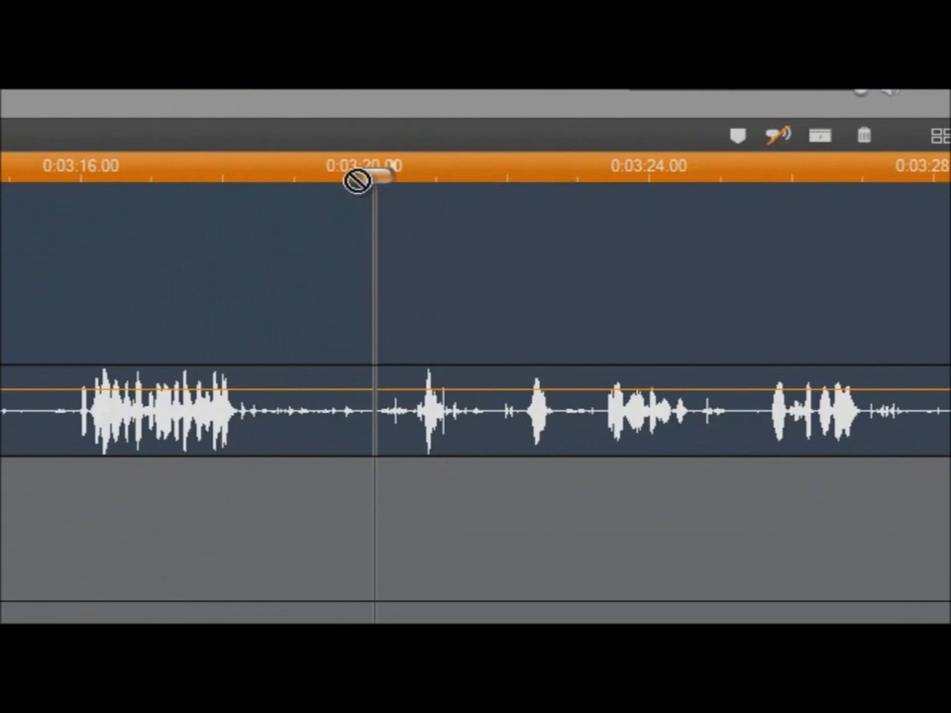
# - Add volume keyframes to the video's original audio and fade it down to silence between about 0:03:17 and 0:03:20
pyautogui.moveTo(372, 174); pyautogui.dragTo(128, 217)
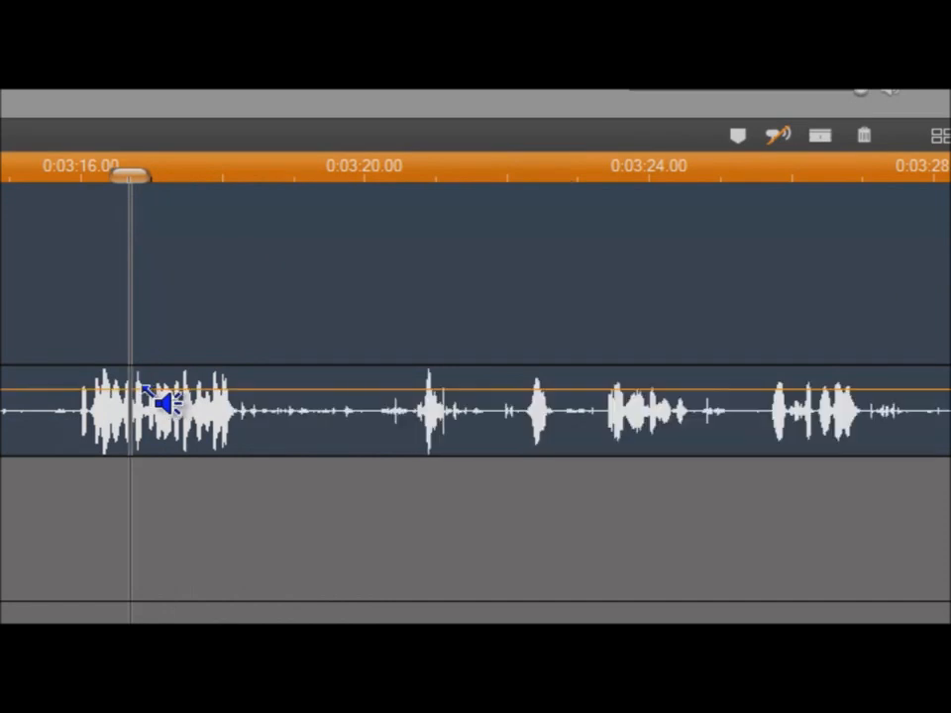
pyautogui.moveTo(145, 389); pyautogui.dragTo(146, 384)
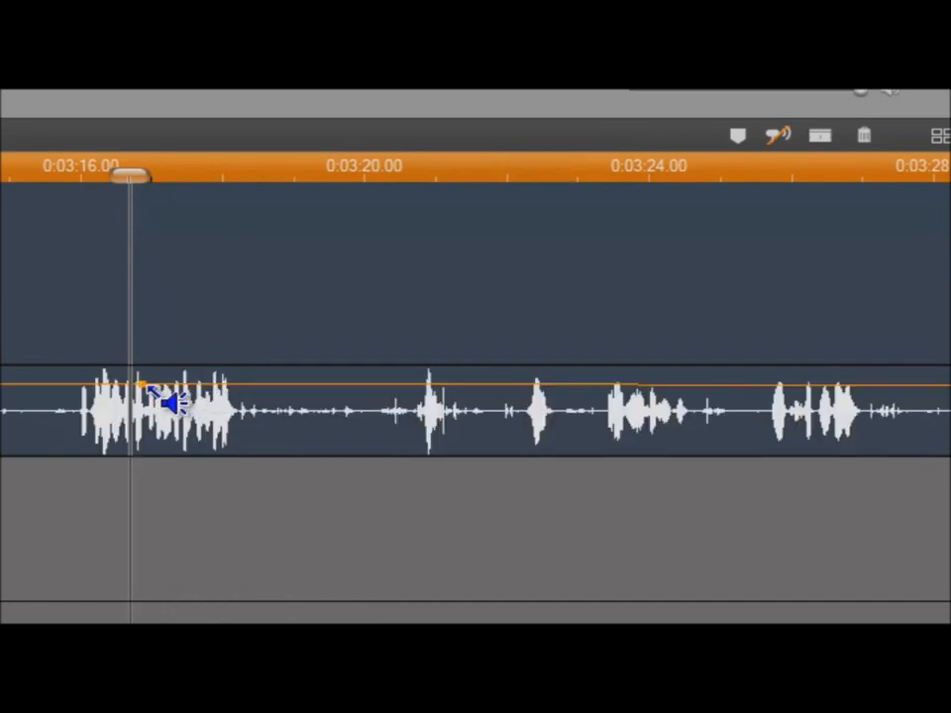
pyautogui.moveTo(143, 383)
pyautogui.mouseDown()
pyautogui.moveTo(152, 427)
pyautogui.moveTo(151, 379)
pyautogui.mouseUp()
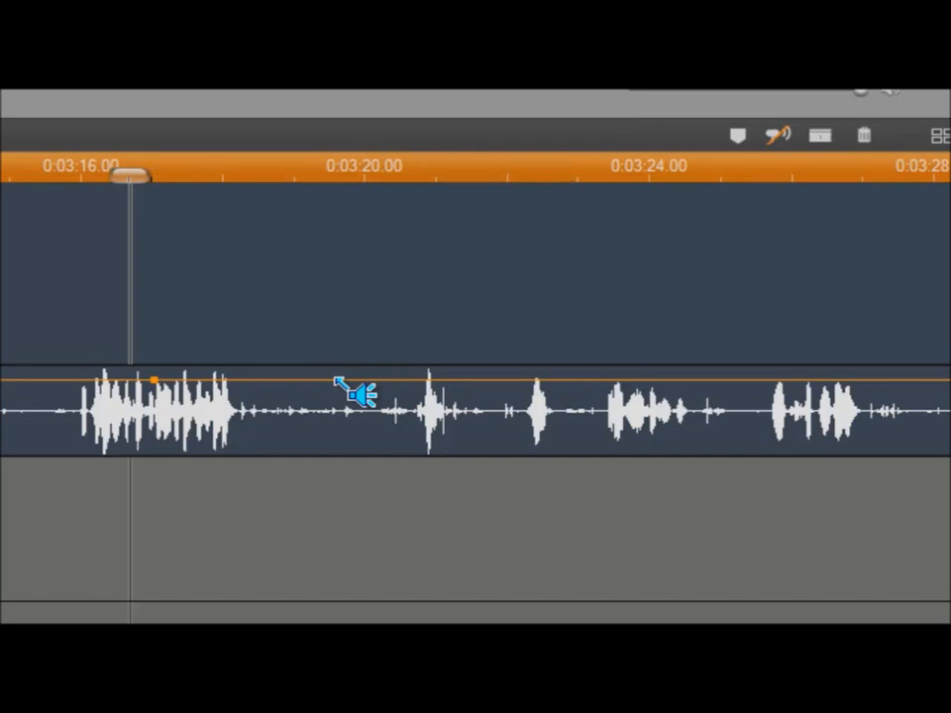
pyautogui.click(338, 379)
pyautogui.moveTo(339, 380); pyautogui.dragTo(387, 453)
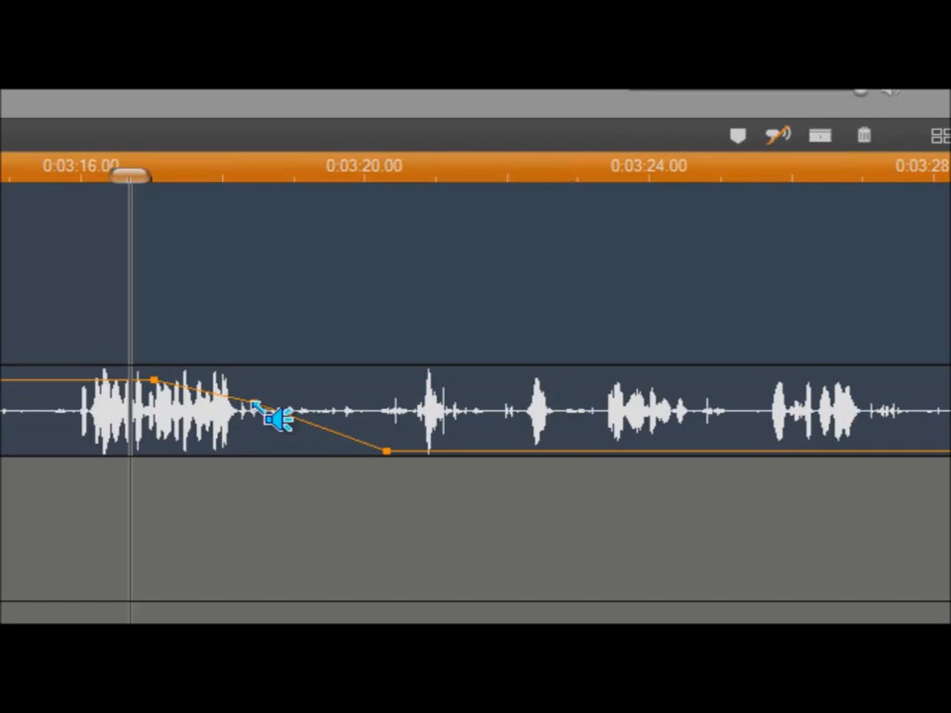
pyautogui.moveTo(256, 404); pyautogui.dragTo(300, 419)
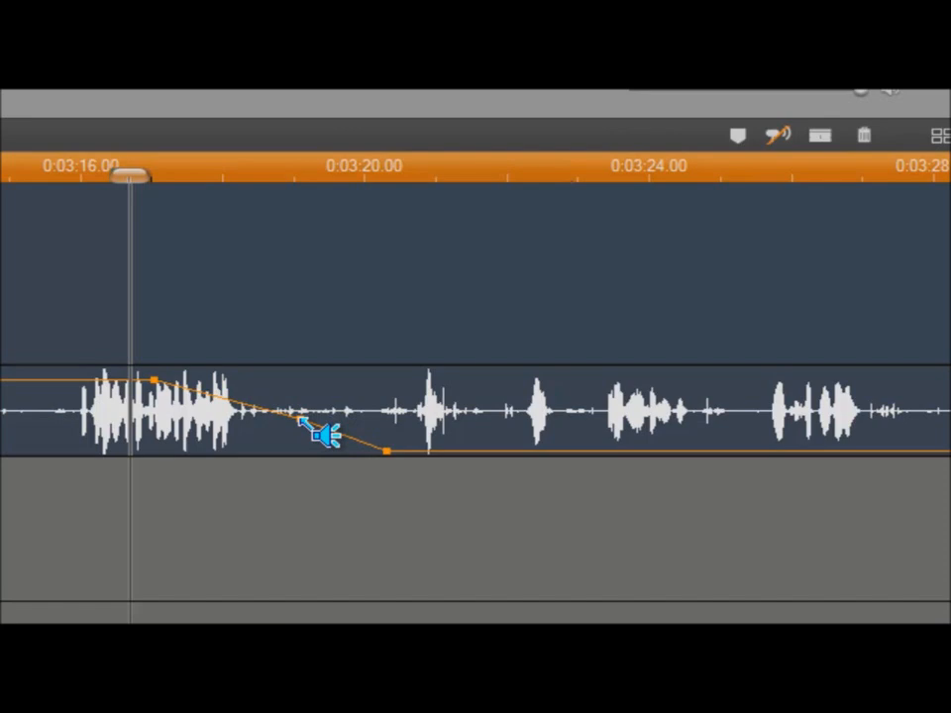
# - Play back the passage across the original audio's fade-out to check the transition to music alone
pyautogui.moveTo(128, 178); pyautogui.dragTo(0, 180)
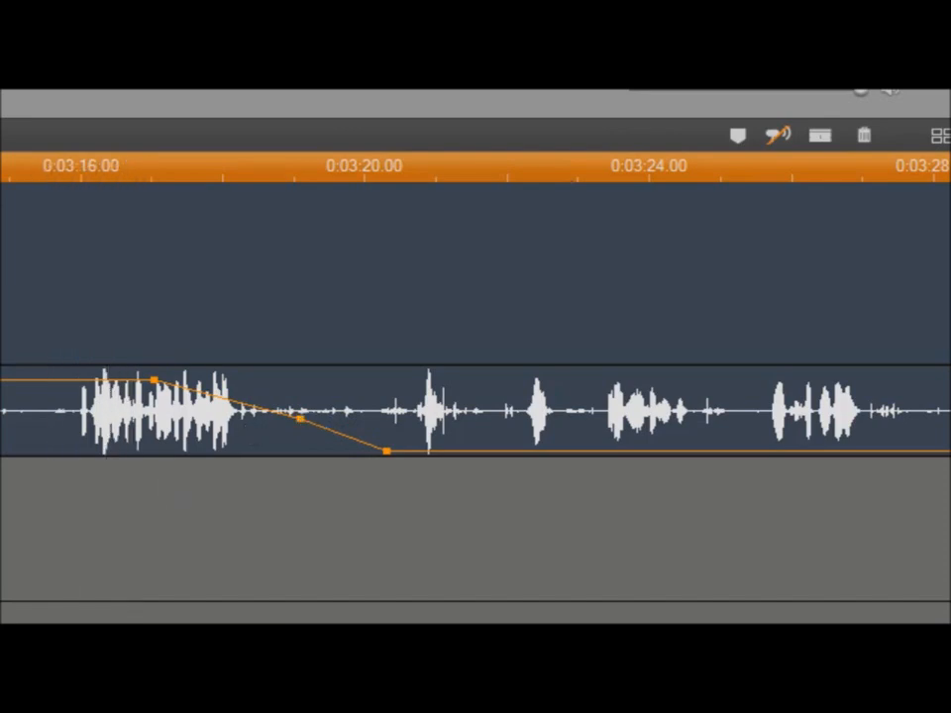
pyautogui.moveTo(36, 387)
pyautogui.mouseDown()
pyautogui.moveTo(20, 387)
pyautogui.moveTo(48, 390)
pyautogui.mouseUp()
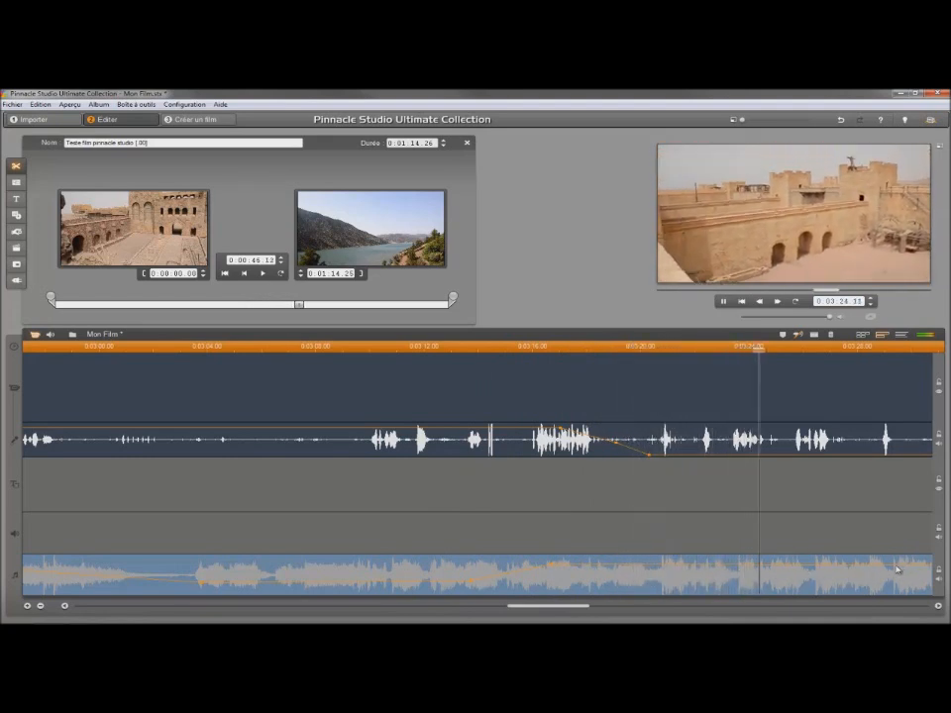
pyautogui.click(723, 300)
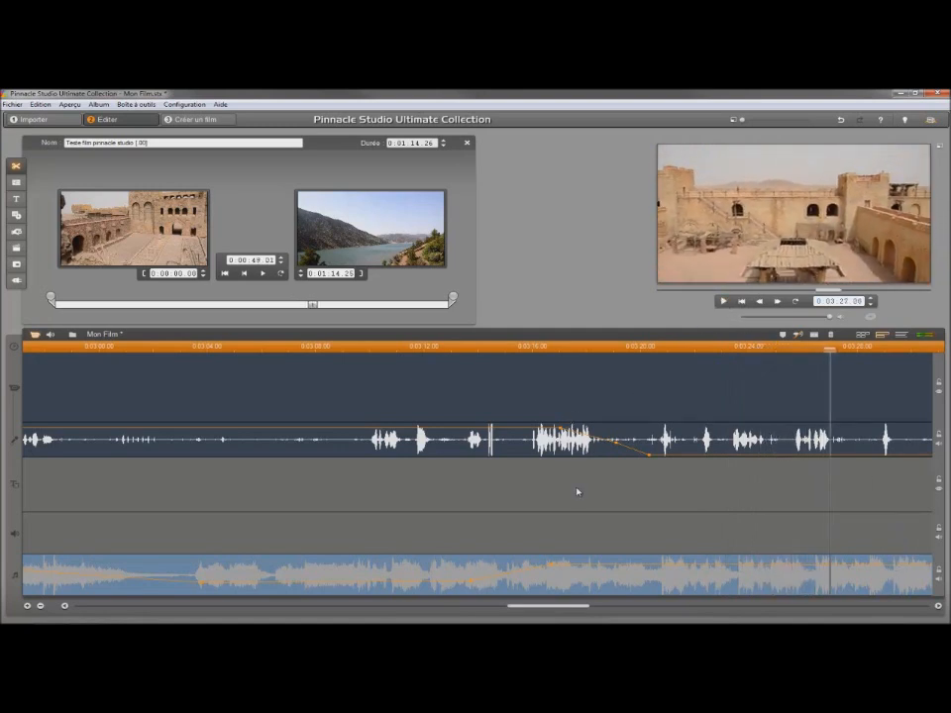
# - Trim the end of the music clip to the end of the closing transition, for a duration of about 0:04:06.25
pyautogui.moveTo(561, 611); pyautogui.dragTo(844, 606)
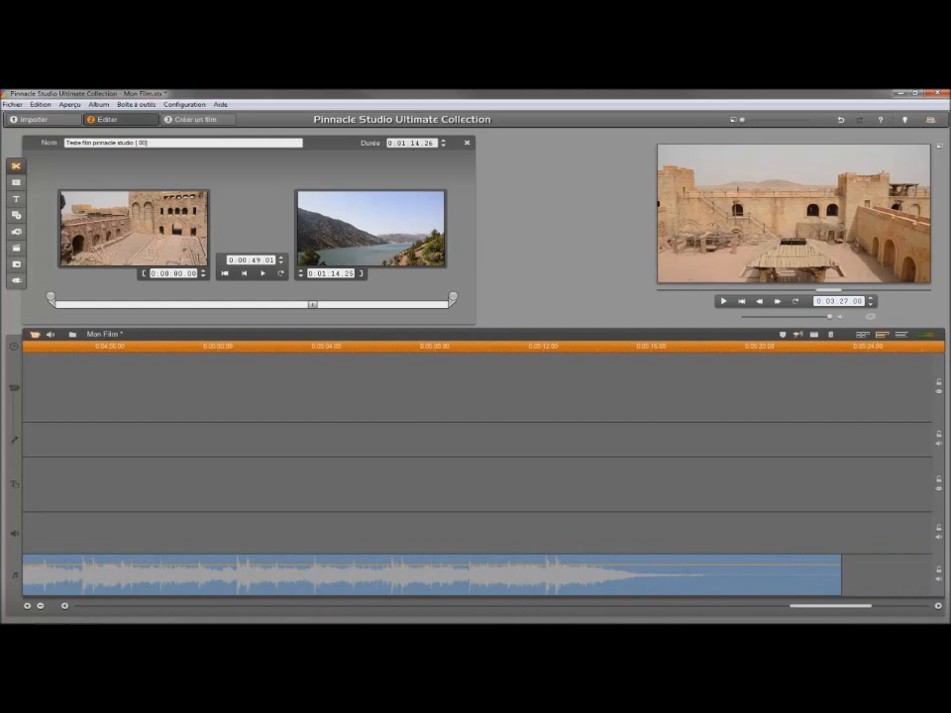
pyautogui.click(840, 573)
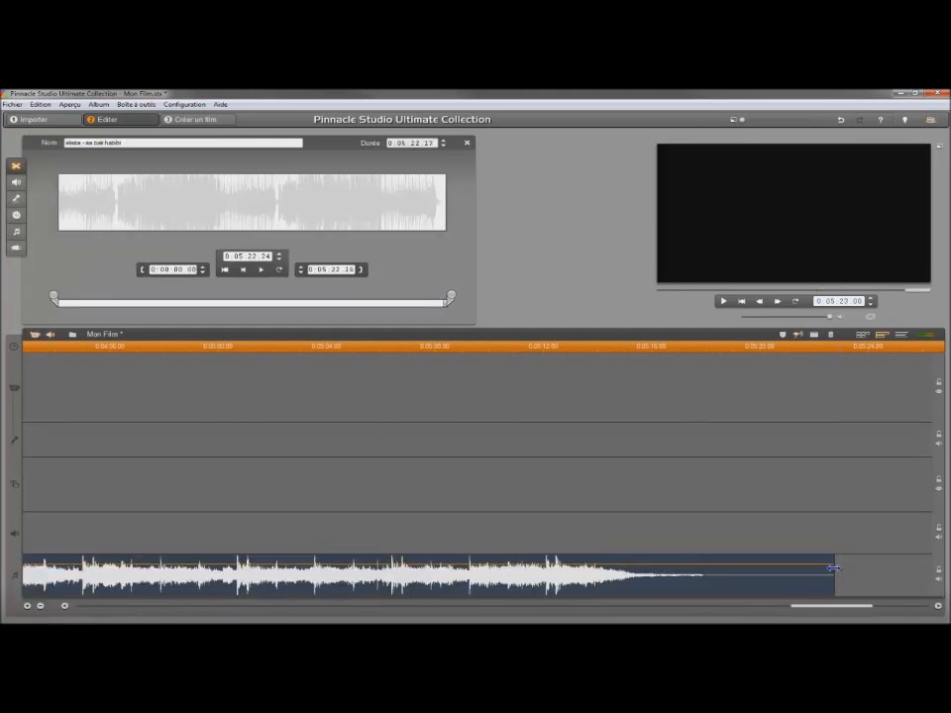
pyautogui.moveTo(833, 568); pyautogui.dragTo(673, 564)
pyautogui.moveTo(378, 562); pyautogui.dragTo(55, 562)
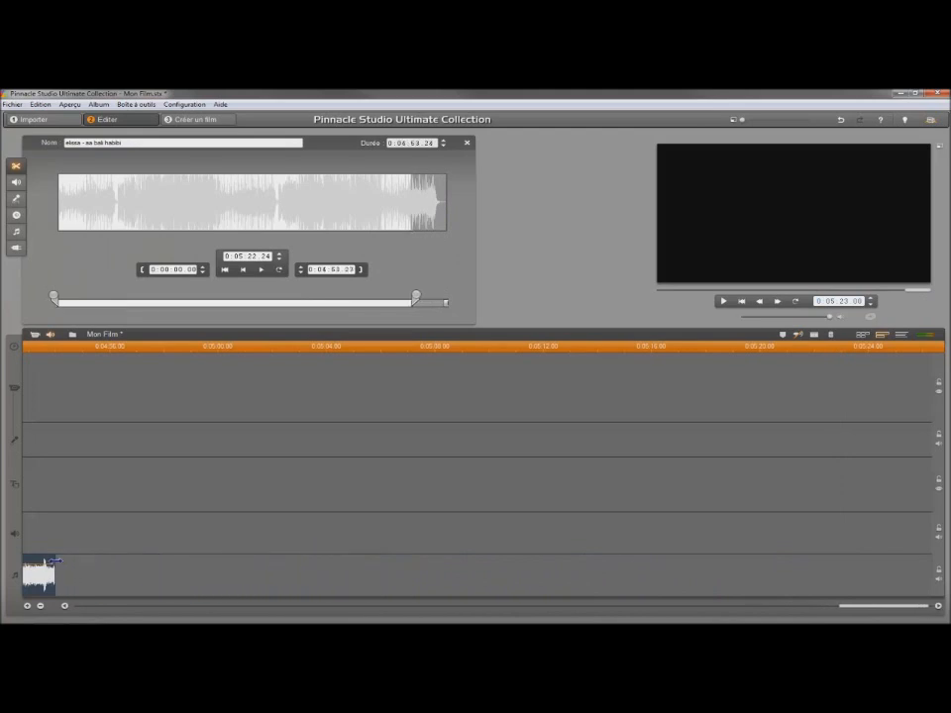
pyautogui.moveTo(860, 614); pyautogui.dragTo(799, 620)
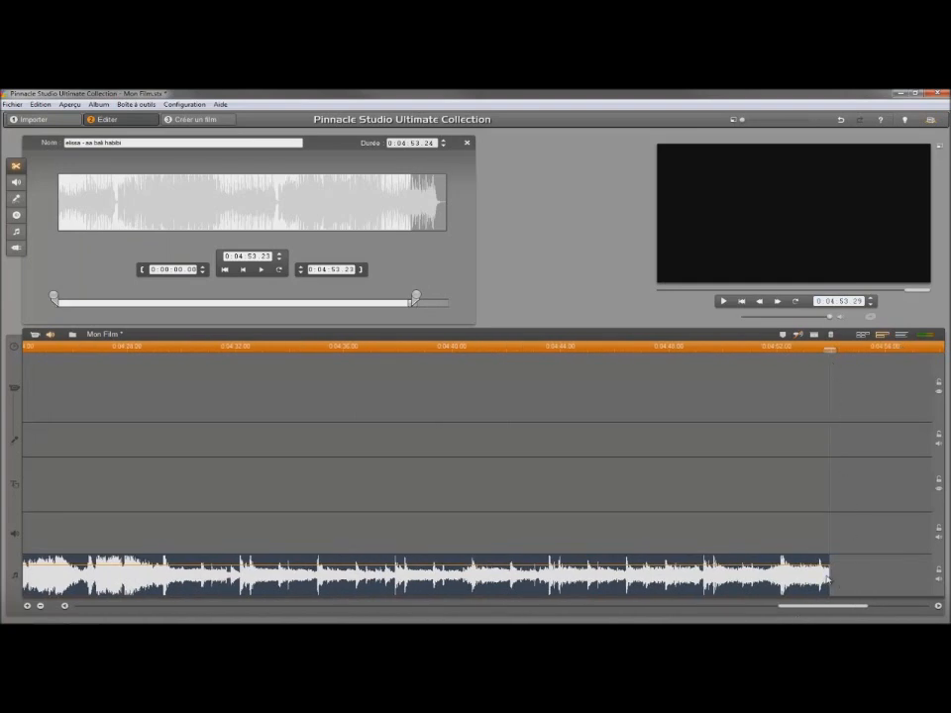
pyautogui.press('Home')
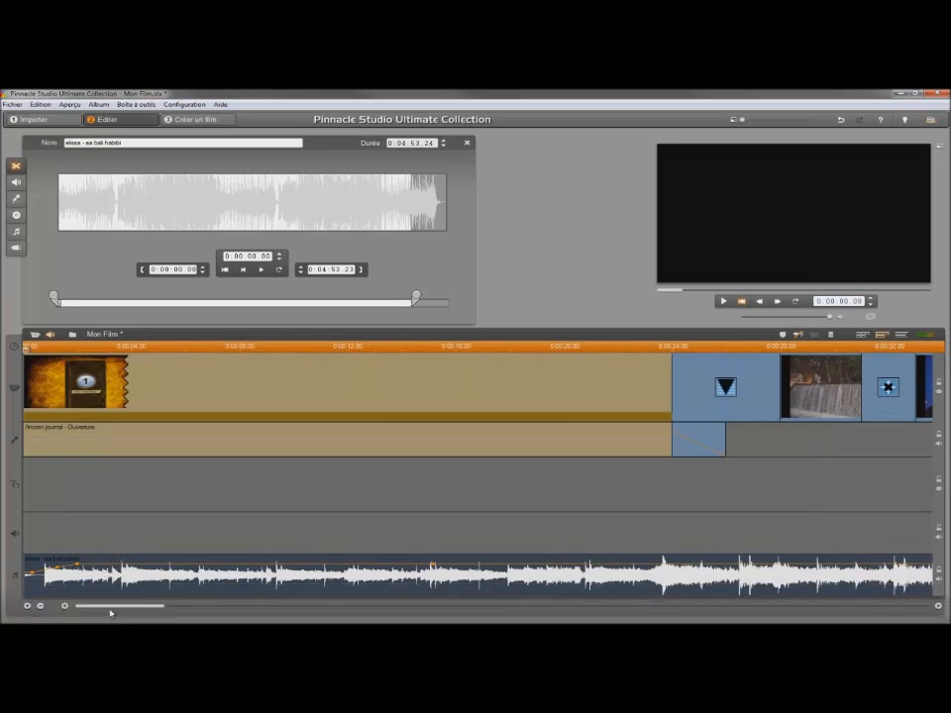
pyautogui.moveTo(116, 611)
pyautogui.mouseDown()
pyautogui.moveTo(530, 608)
pyautogui.moveTo(834, 620)
pyautogui.moveTo(821, 611)
pyautogui.moveTo(846, 576)
pyautogui.moveTo(69, 576)
pyautogui.mouseUp()
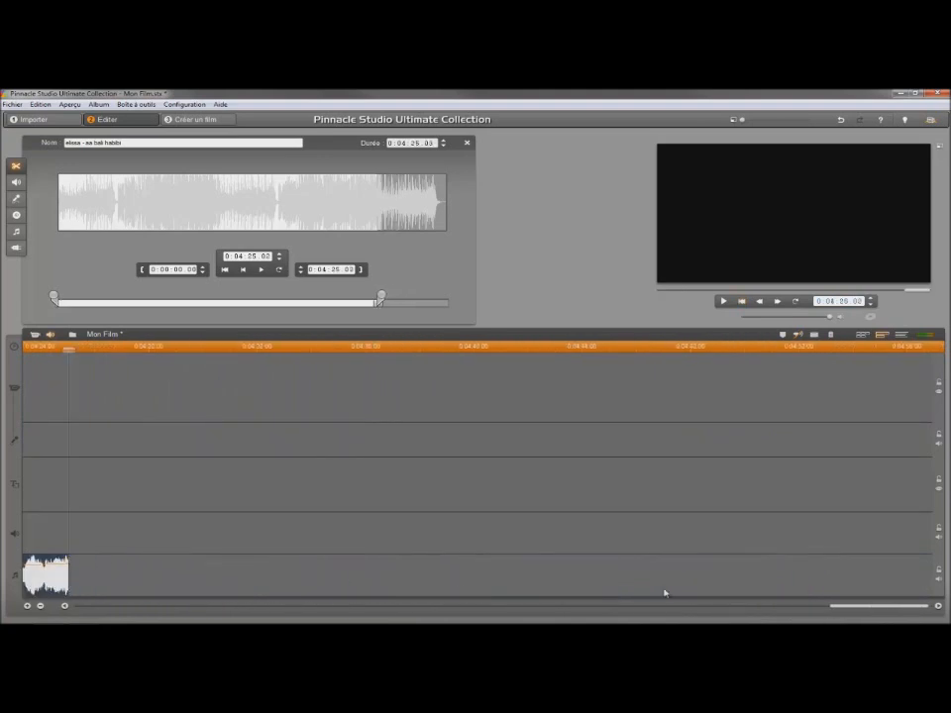
pyautogui.moveTo(848, 609); pyautogui.dragTo(781, 609)
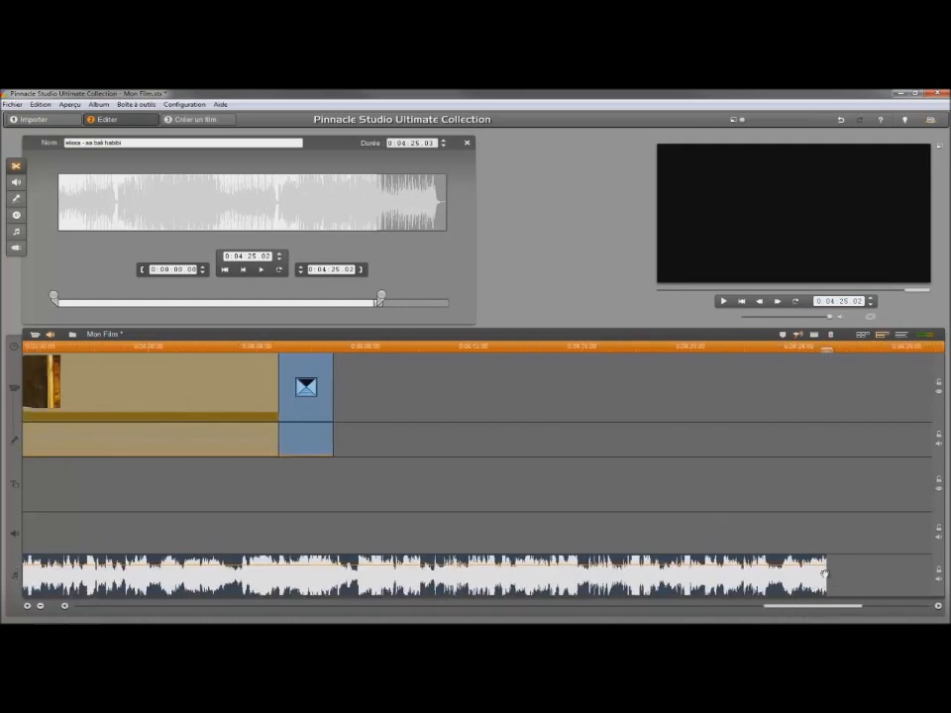
pyautogui.moveTo(825, 573)
pyautogui.mouseDown()
pyautogui.moveTo(410, 576)
pyautogui.moveTo(351, 575)
pyautogui.moveTo(332, 562)
pyautogui.mouseUp()
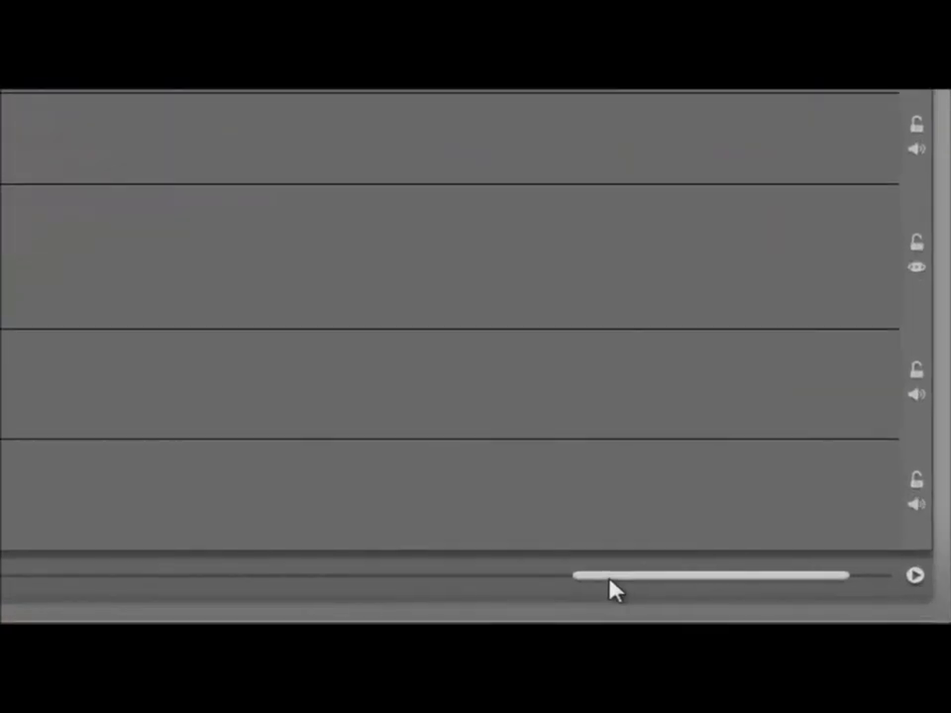
pyautogui.moveTo(826, 611); pyautogui.dragTo(778, 613)
pyautogui.moveTo(487, 595); pyautogui.dragTo(516, 592)
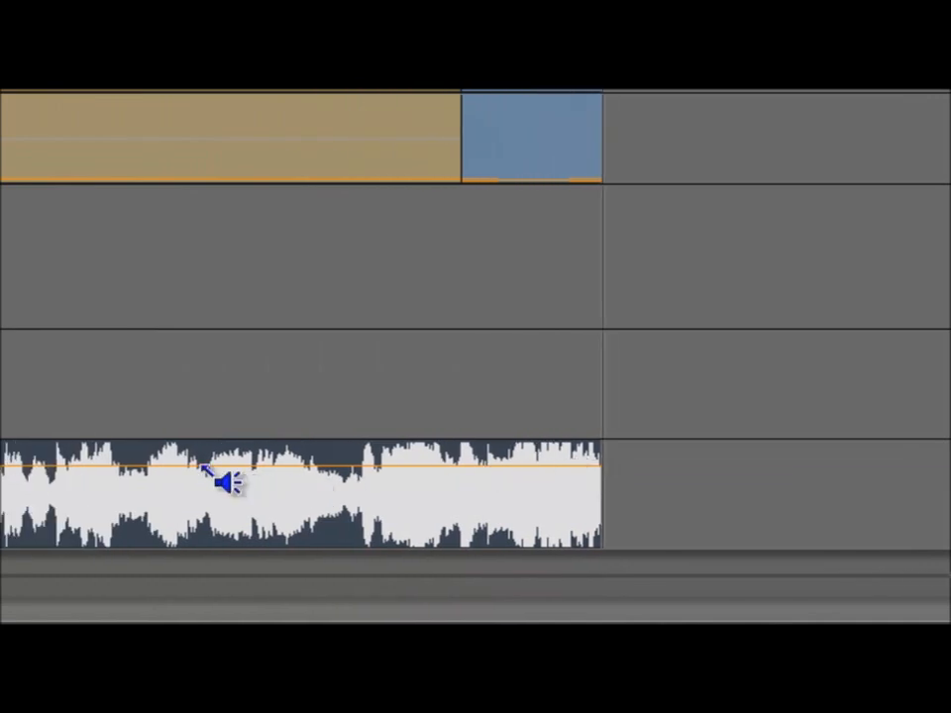
# - Add volume keyframes near the end of the music clip and fade it out between about 0:04:00 and 0:04:06
pyautogui.click(99, 464)
pyautogui.moveTo(99, 454)
pyautogui.mouseDown()
pyautogui.moveTo(90, 445)
pyautogui.moveTo(99, 469)
pyautogui.mouseUp()
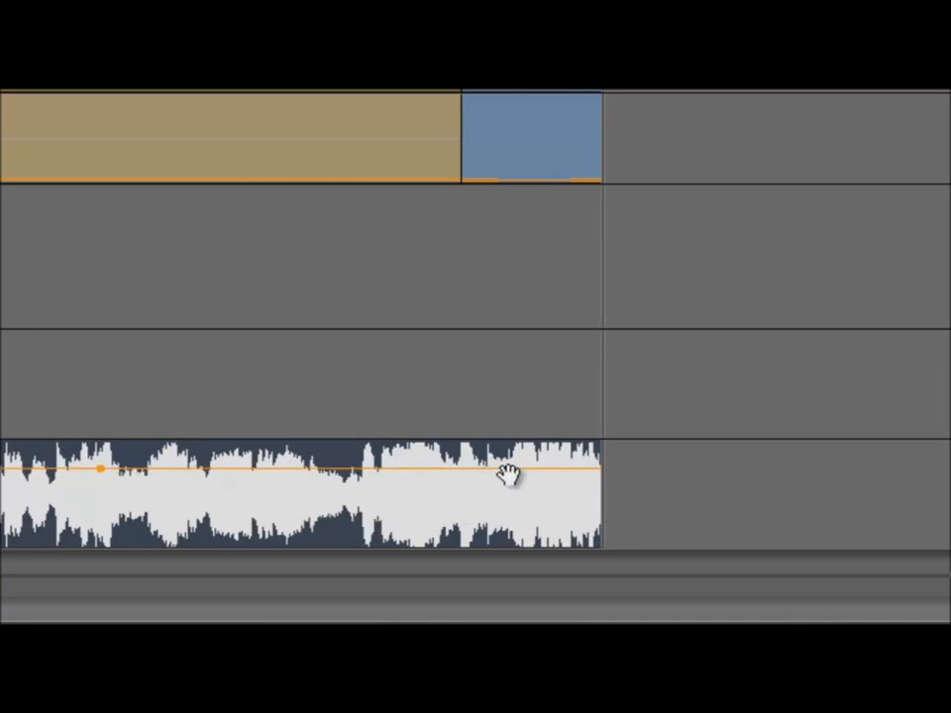
pyautogui.click(559, 486)
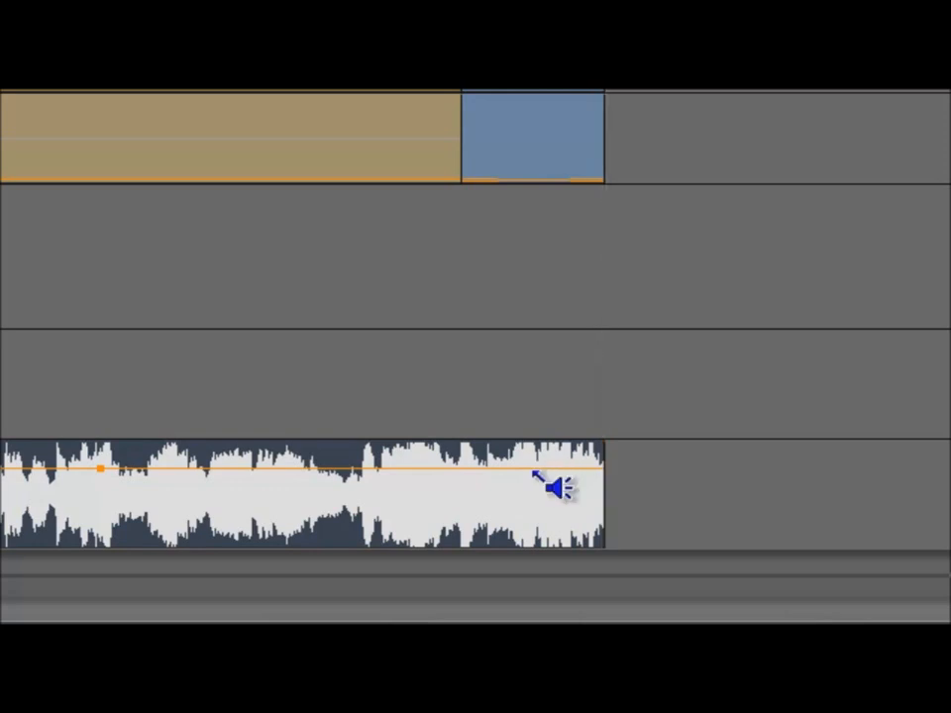
pyautogui.moveTo(417, 474); pyautogui.dragTo(552, 542)
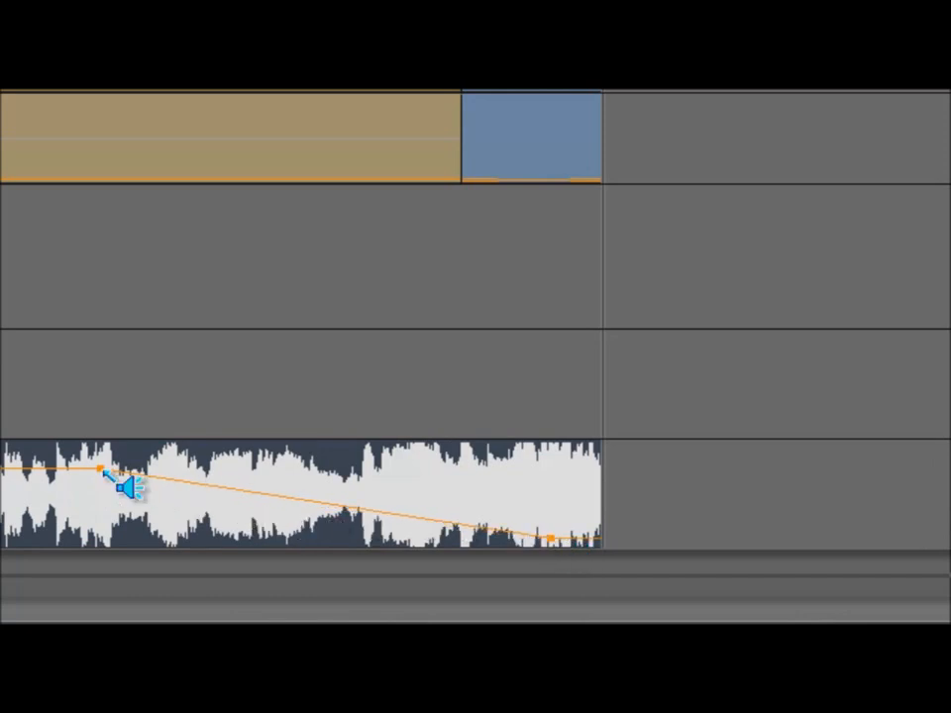
pyautogui.moveTo(103, 470); pyautogui.dragTo(122, 473)
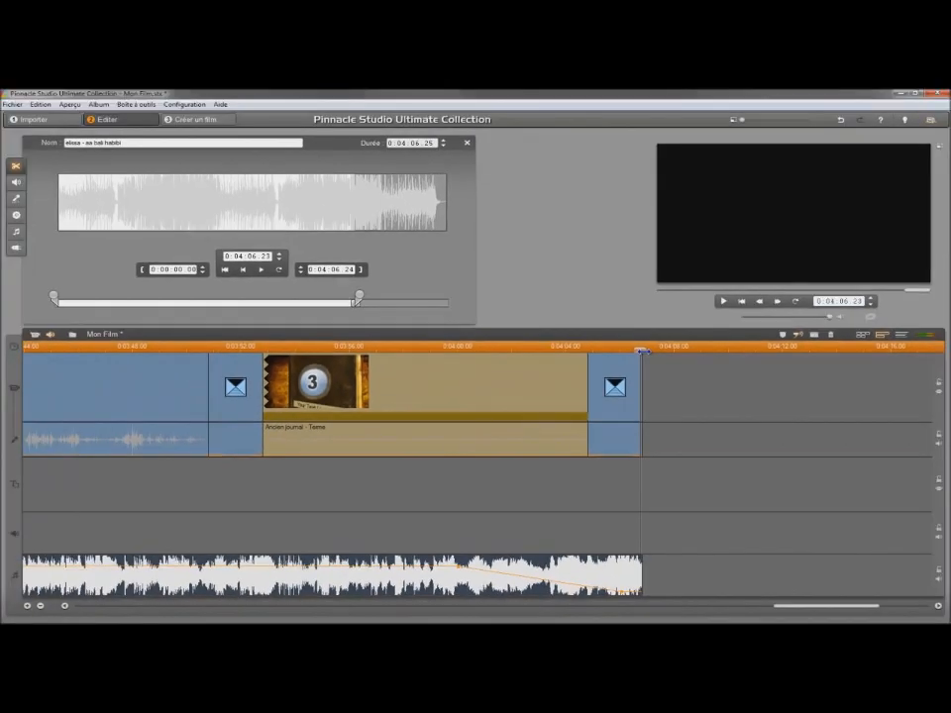
# - Play back the film's ending from about 0:03:57 to check the music fade-out, and close the clip properties
pyautogui.moveTo(641, 351); pyautogui.dragTo(391, 356)
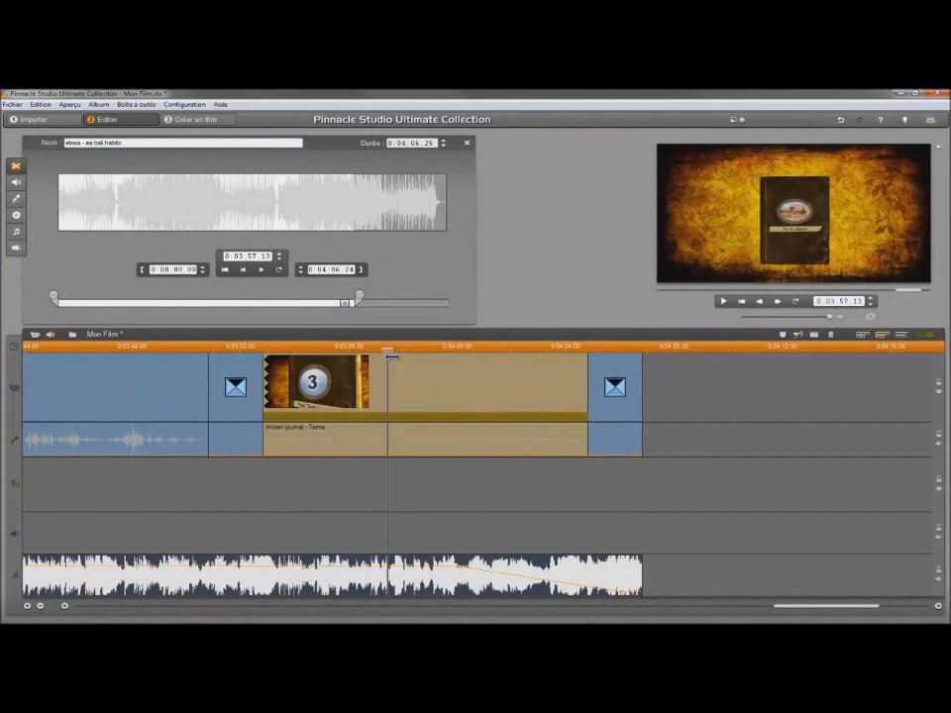
pyautogui.click(723, 302)
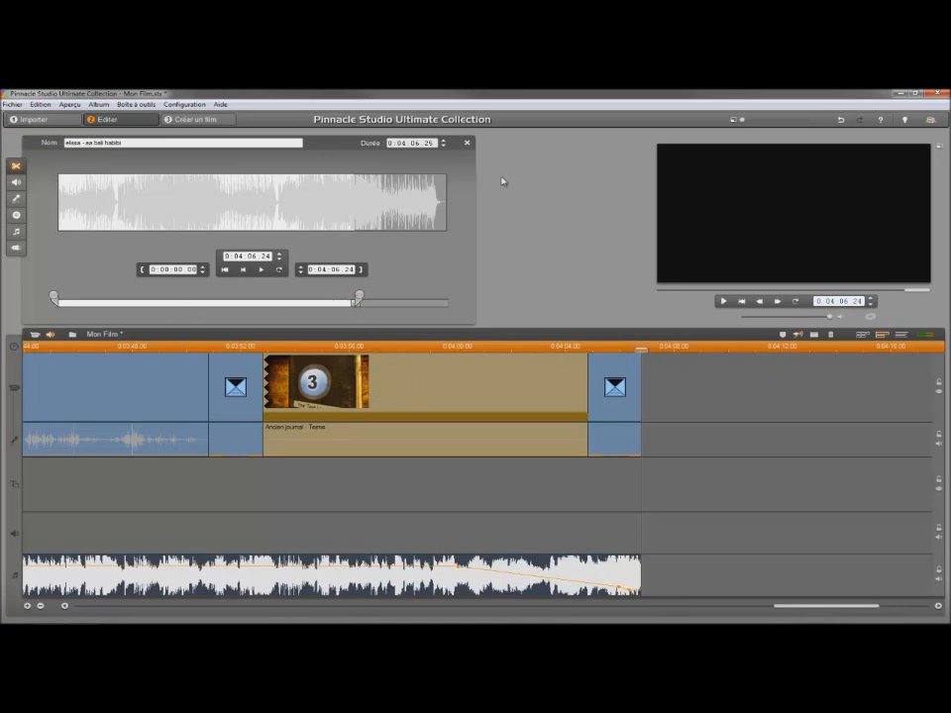
pyautogui.click(467, 144)
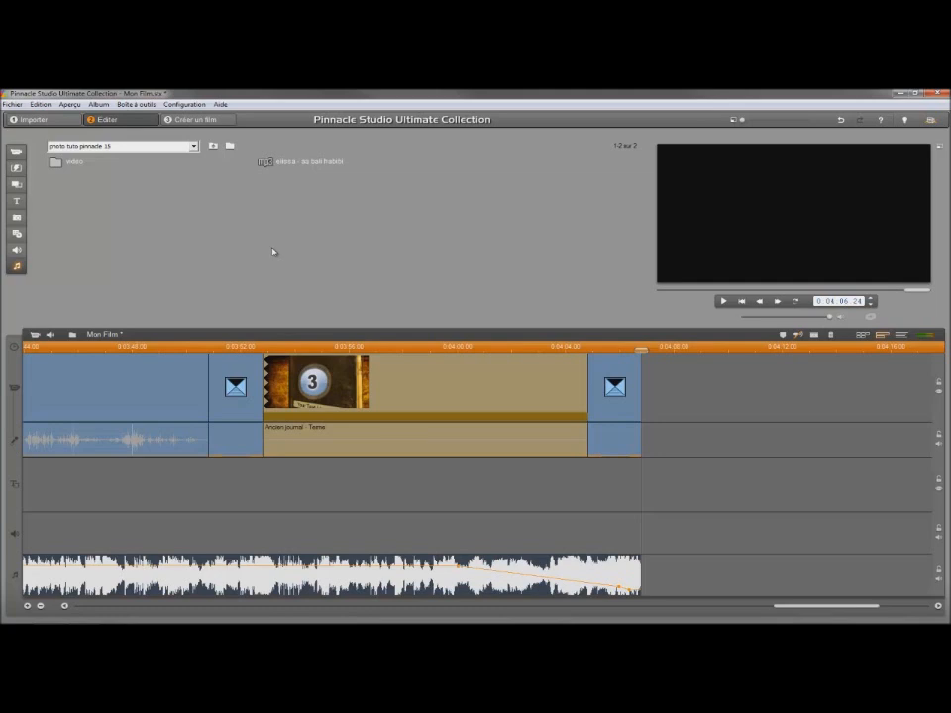
# - Set up the film's disc output as HD DVD with the quality option Meilleure qualité
pyautogui.click(200, 120)
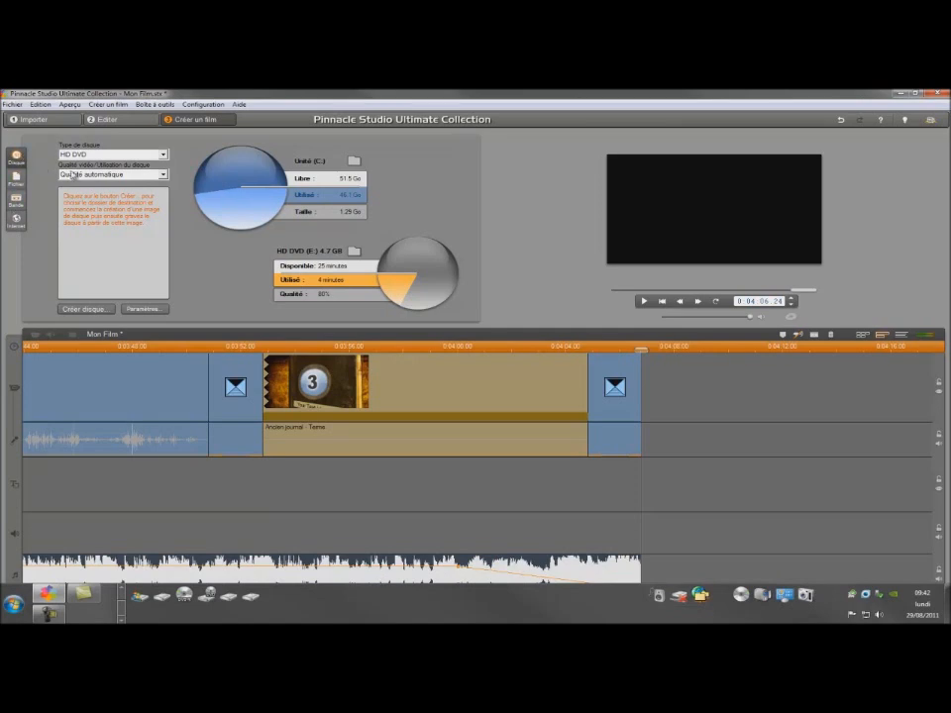
pyautogui.click(163, 156)
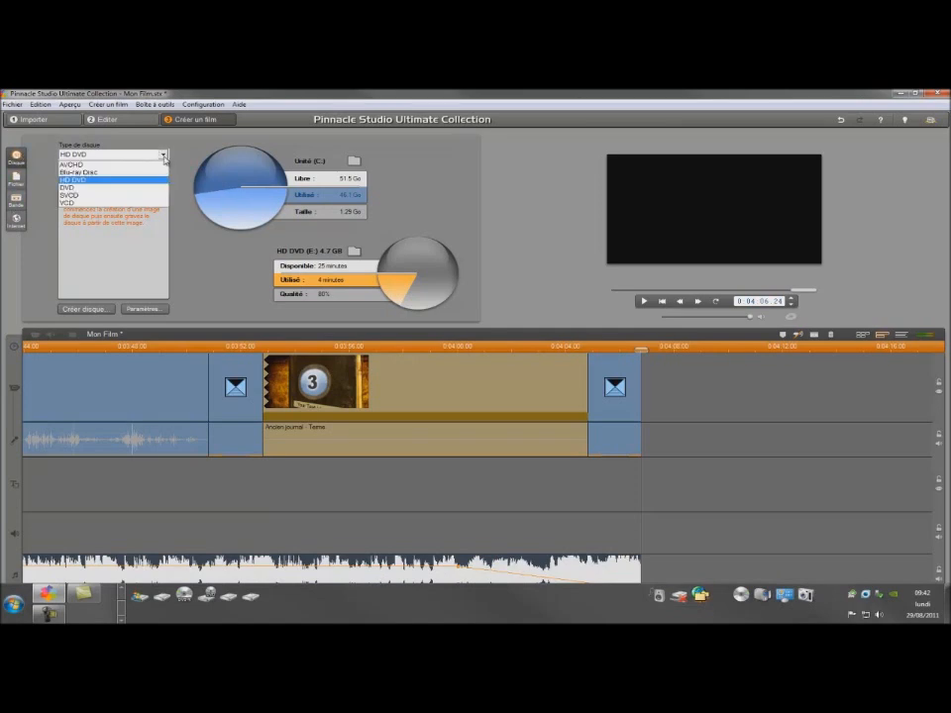
pyautogui.click(101, 181)
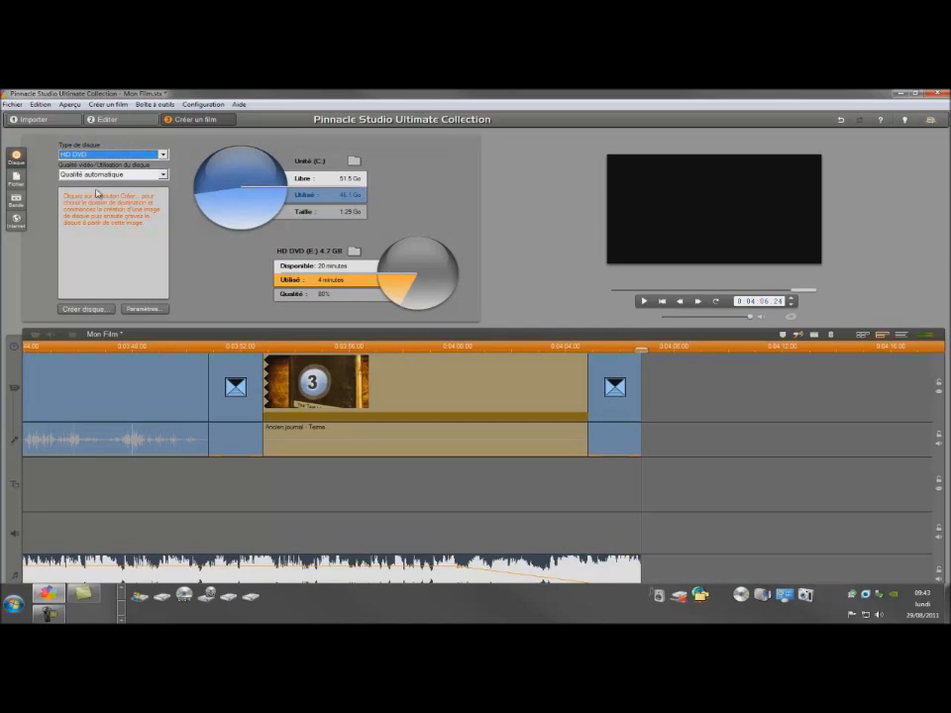
pyautogui.click(163, 176)
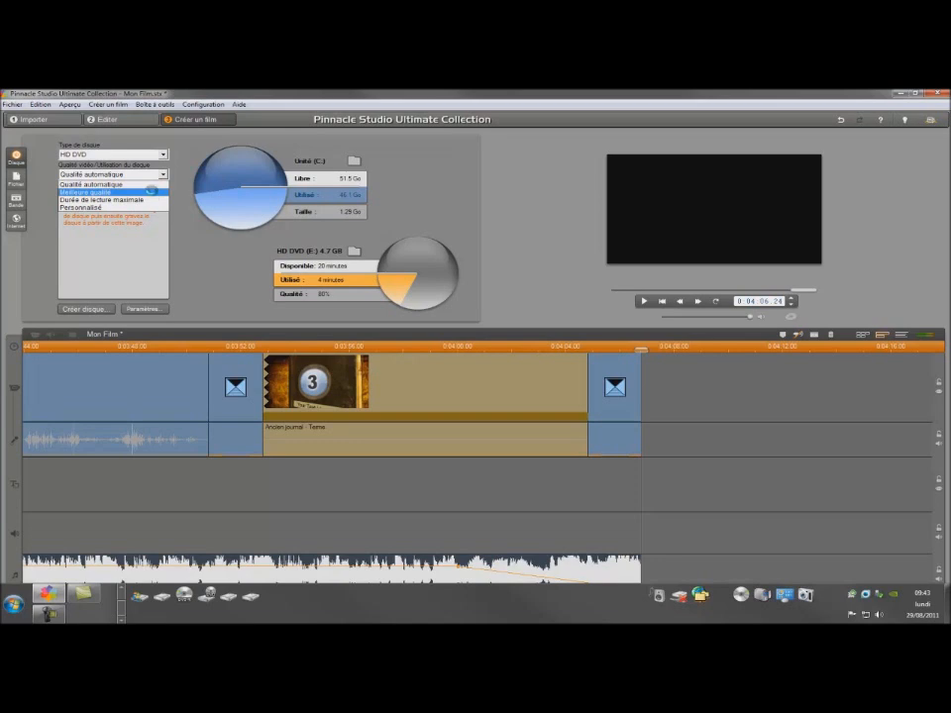
pyautogui.click(151, 191)
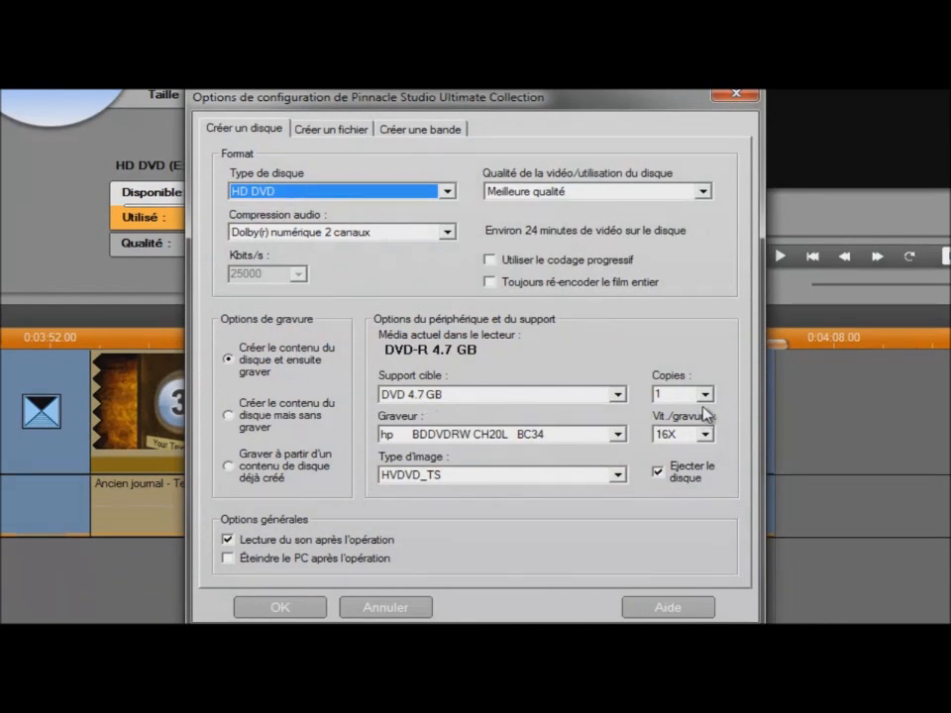
# - Set the disc burning speed to 8X and leave the option to shut down the PC after the operation off
pyautogui.click(705, 436)
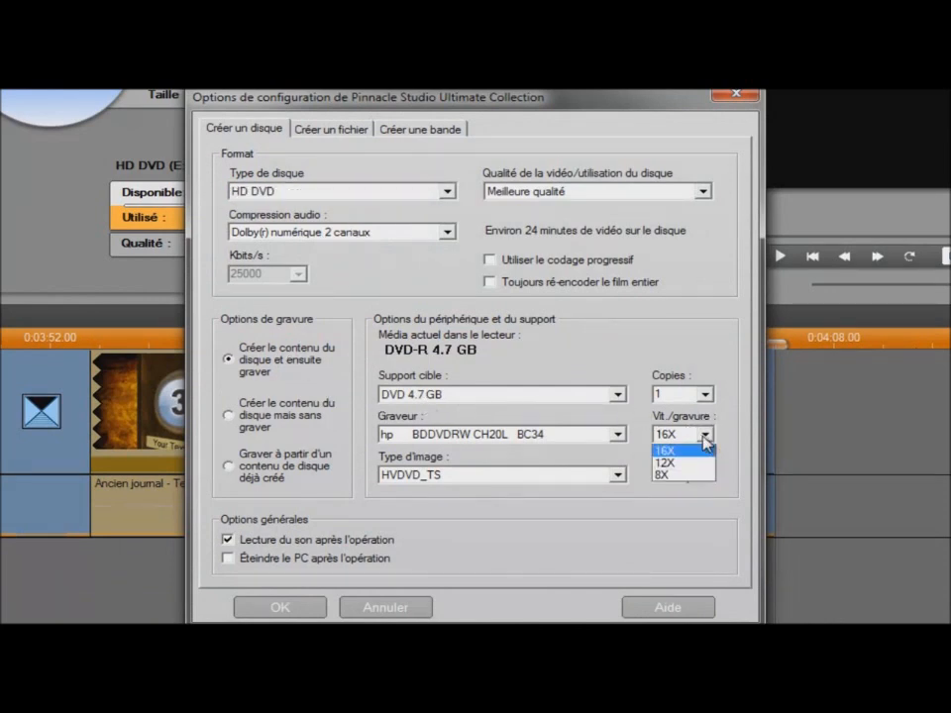
pyautogui.click(698, 477)
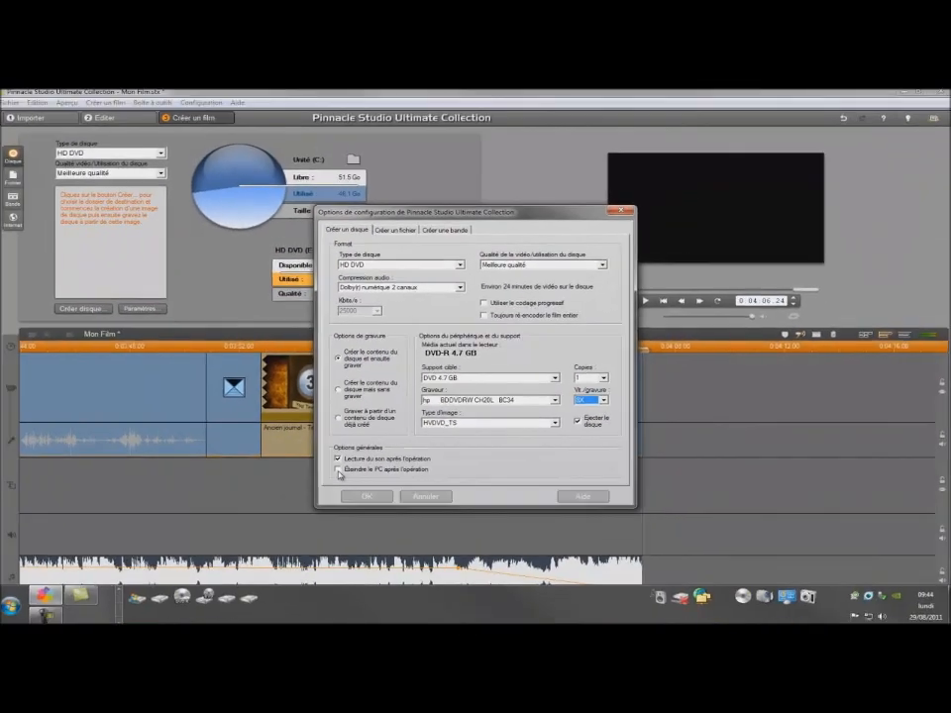
pyautogui.click(263, 530)
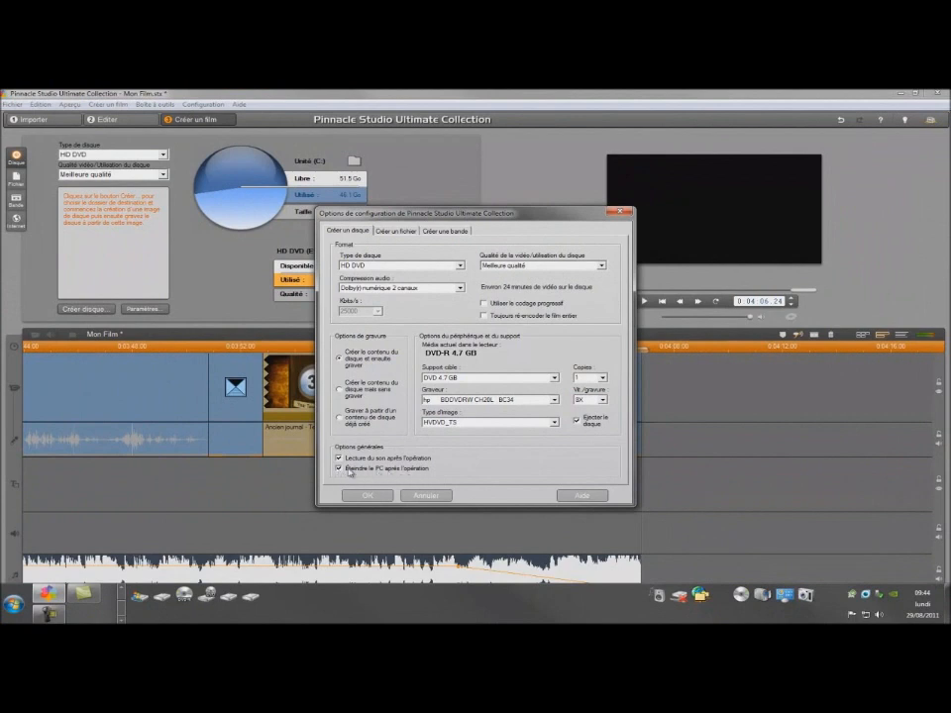
pyautogui.click(340, 470)
# - Examine the file types and presets offered in the file output settings, keeping AVI and Plein écran (DV)
pyautogui.click(404, 234)
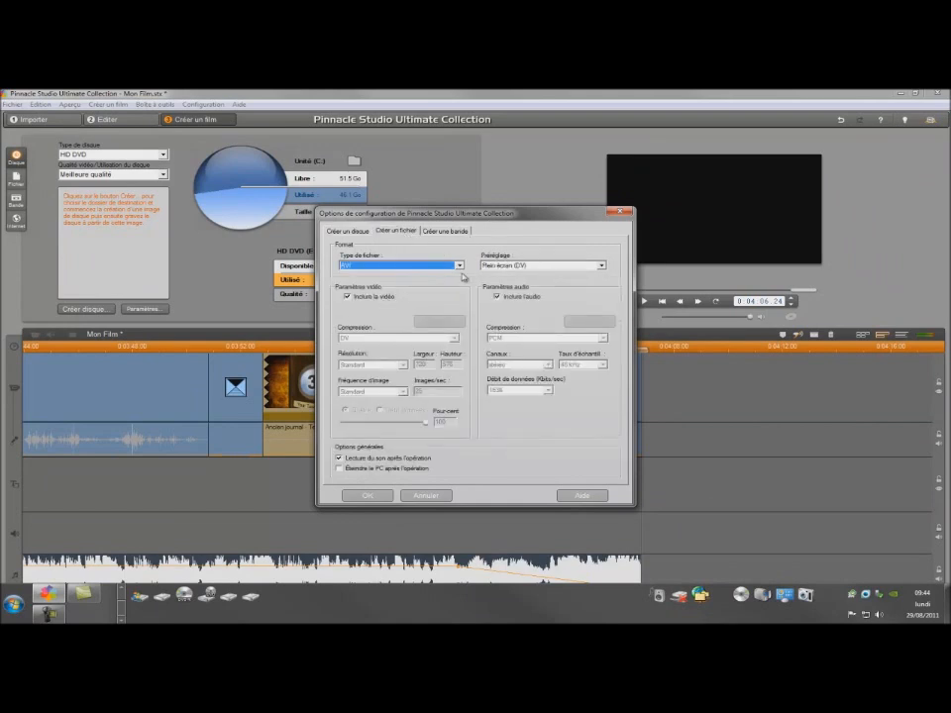
pyautogui.click(459, 266)
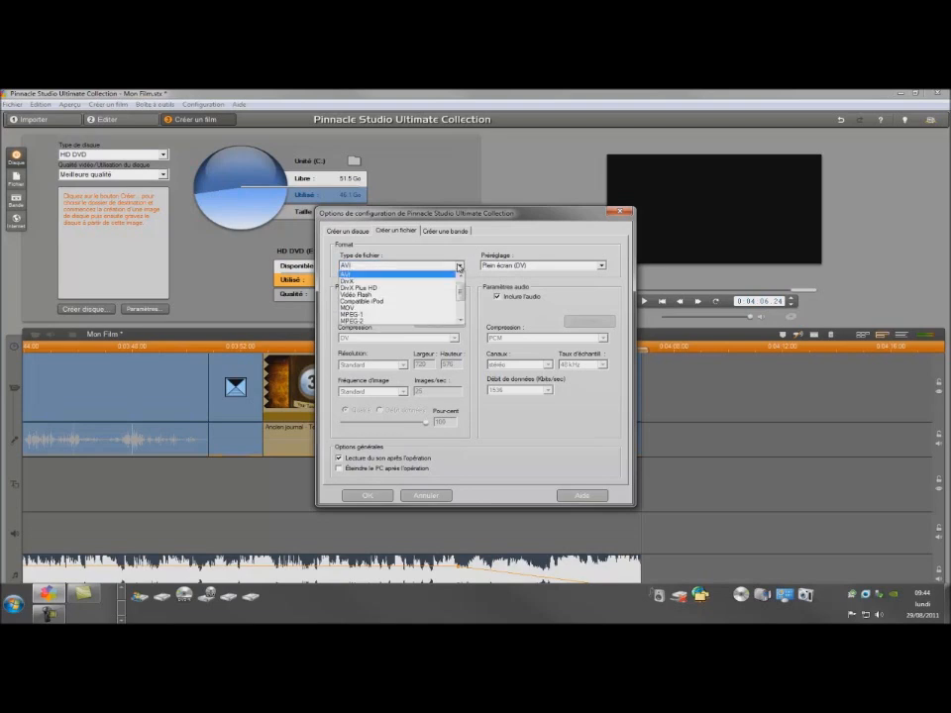
pyautogui.click(459, 266)
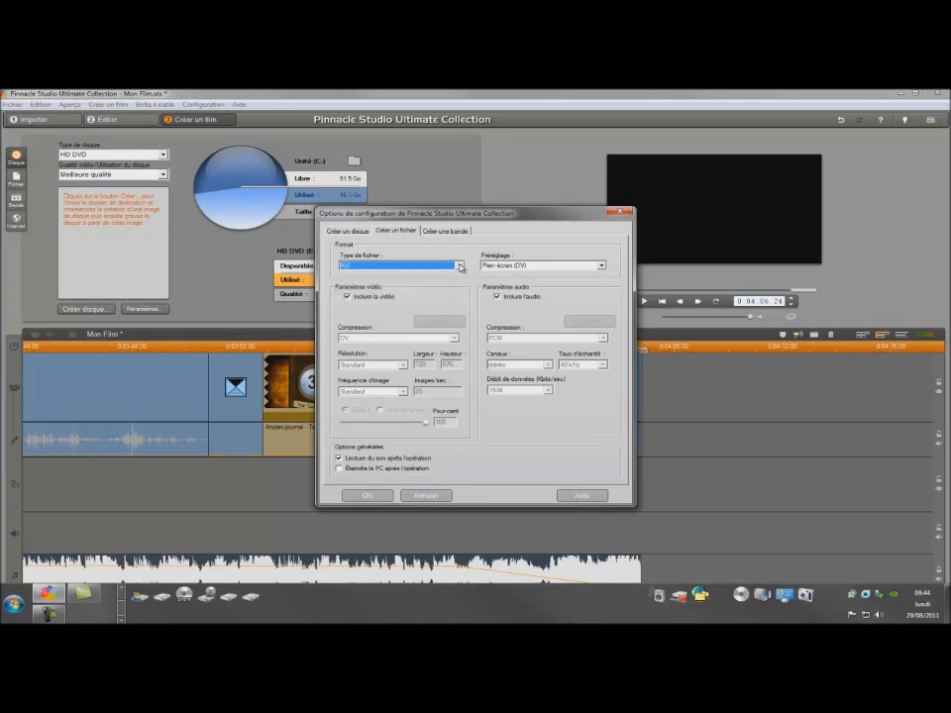
pyautogui.click(460, 266)
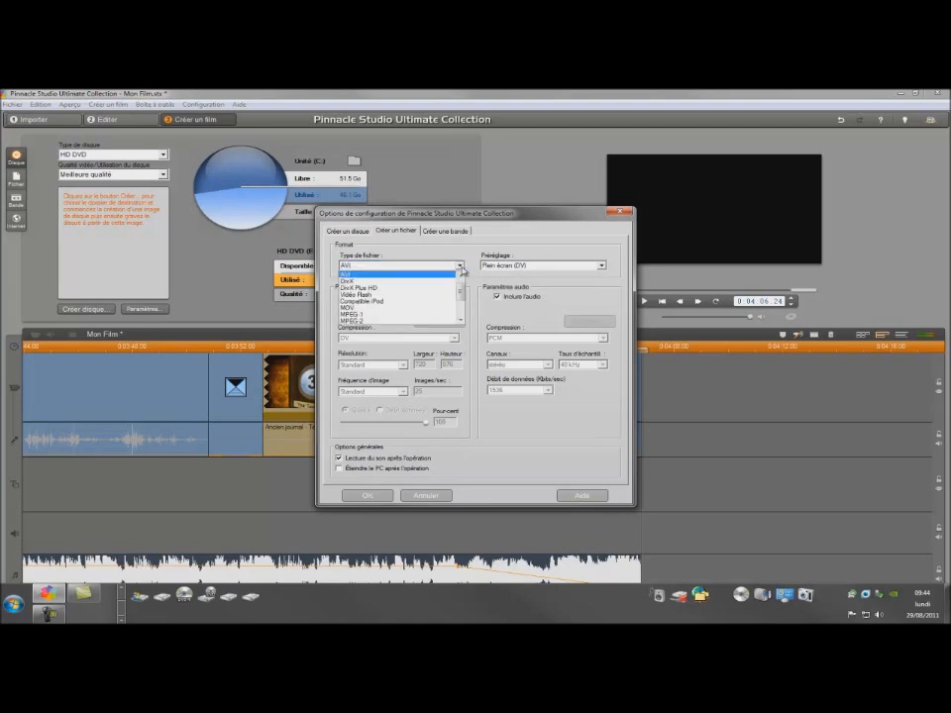
pyautogui.click(460, 267)
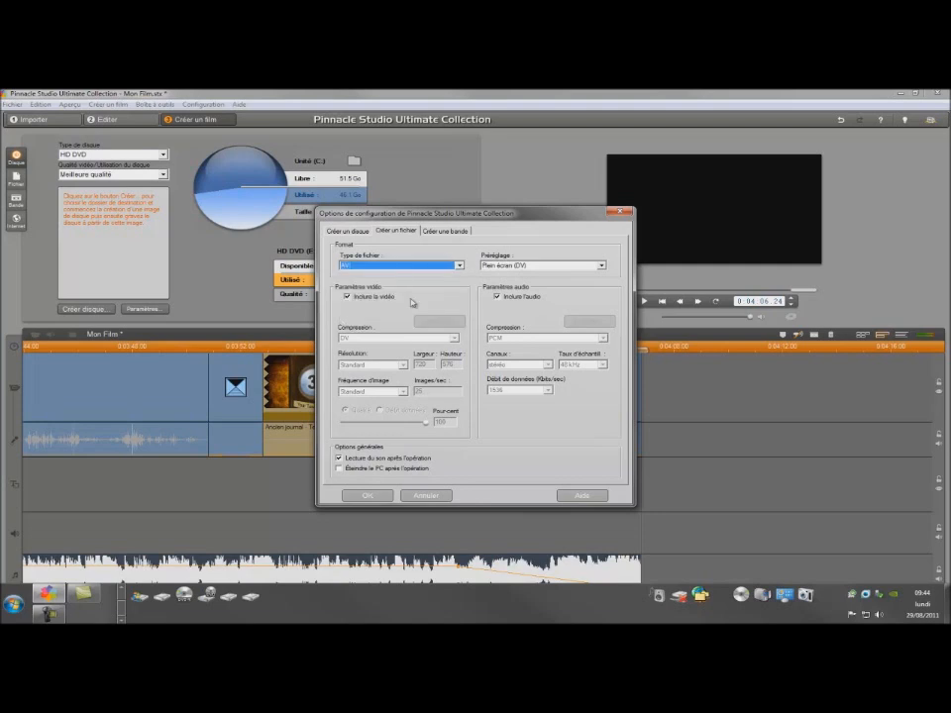
pyautogui.click(600, 267)
pyautogui.click(601, 267)
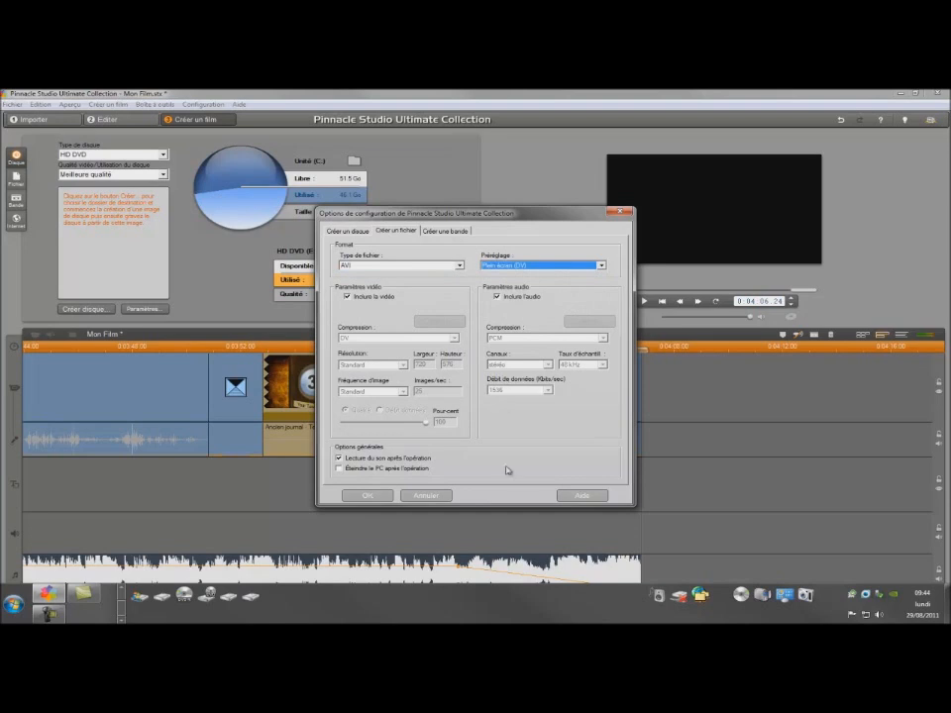
# - Accept the output settings, start creating the HD DVD, and close the window over the timeline
pyautogui.click(370, 497)
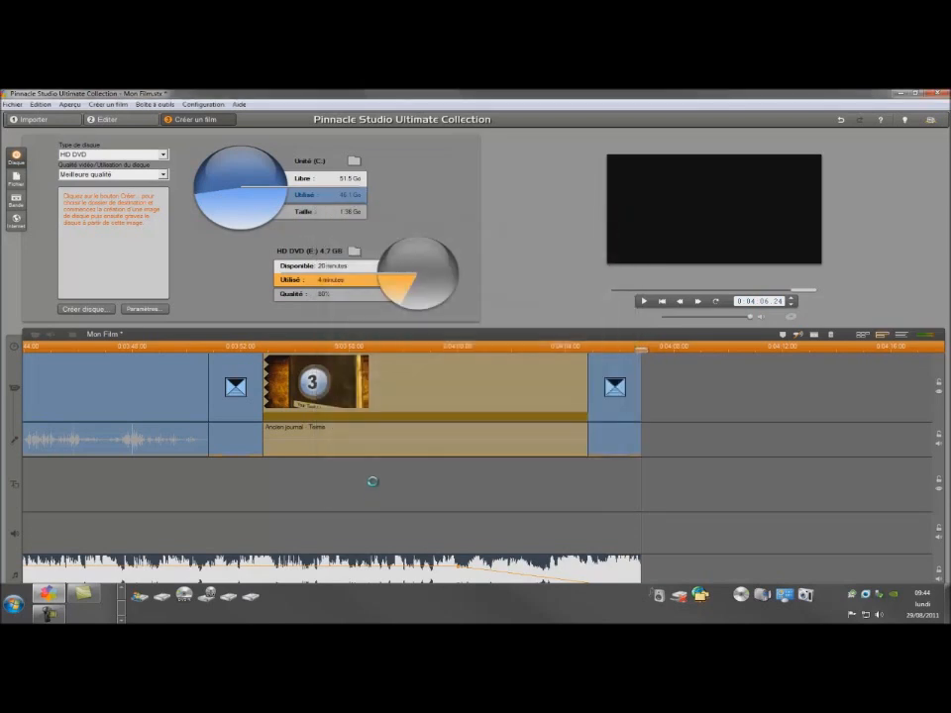
pyautogui.click(86, 311)
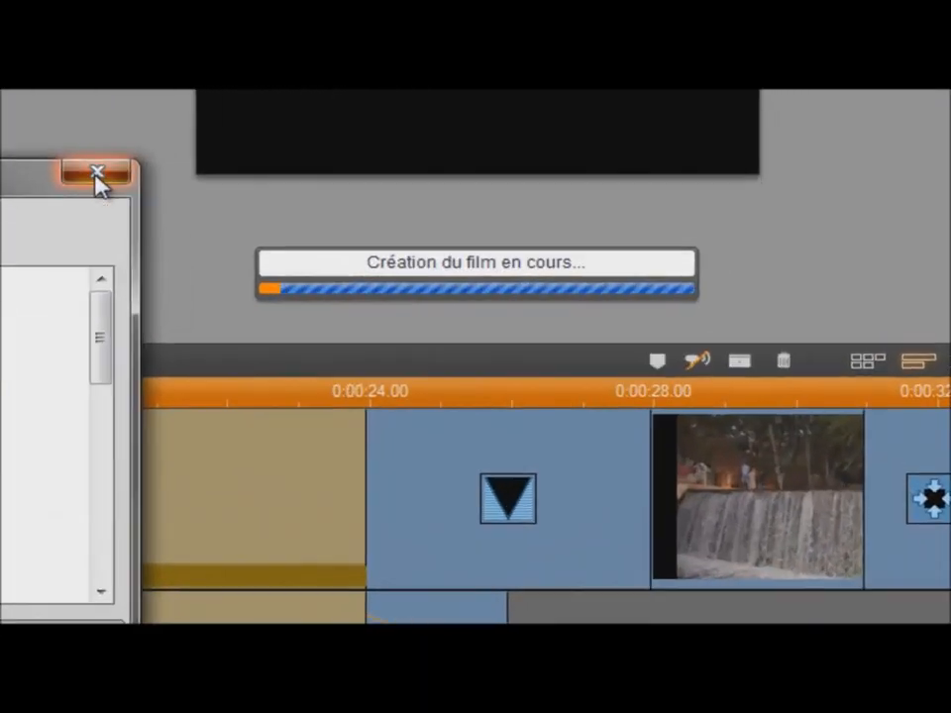
pyautogui.click(97, 174)
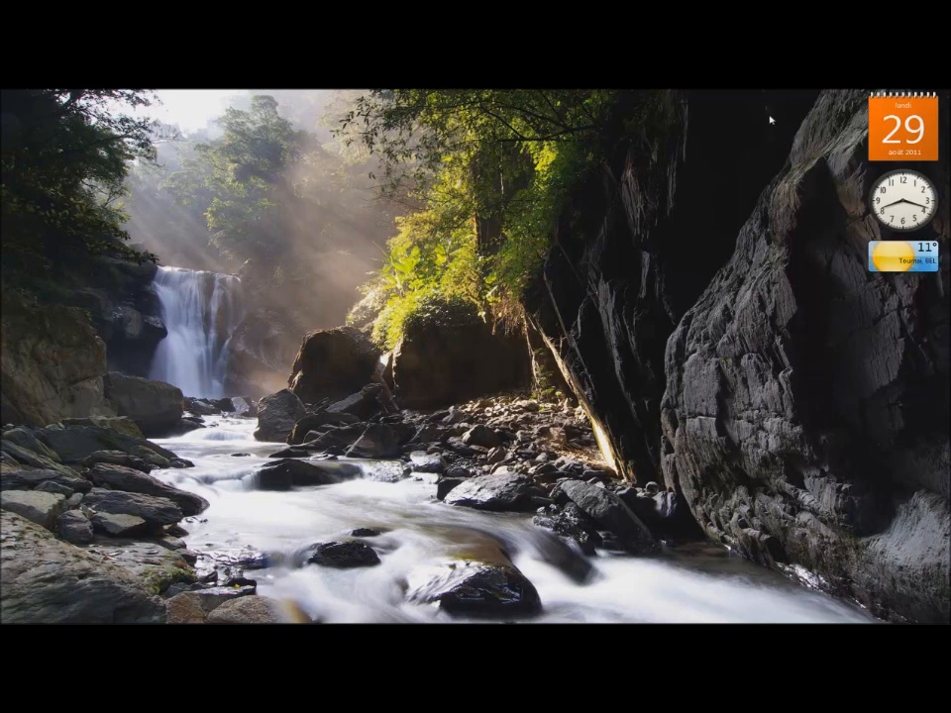
# - Compare the storyboard and timeline views of the empty film project
pyautogui.moveTo(578, 91)
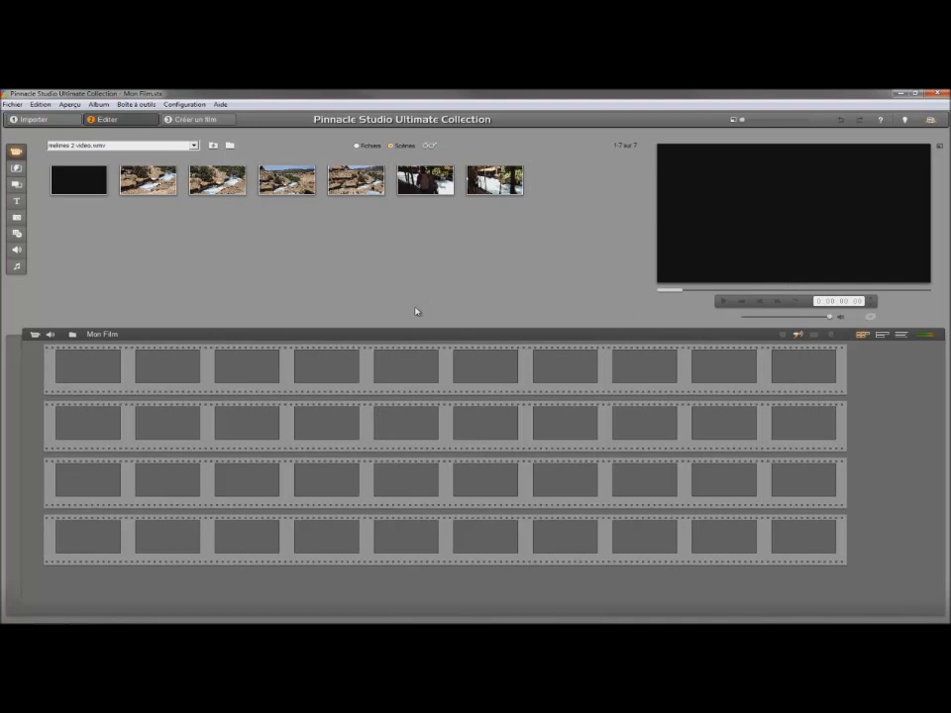
pyautogui.click(881, 336)
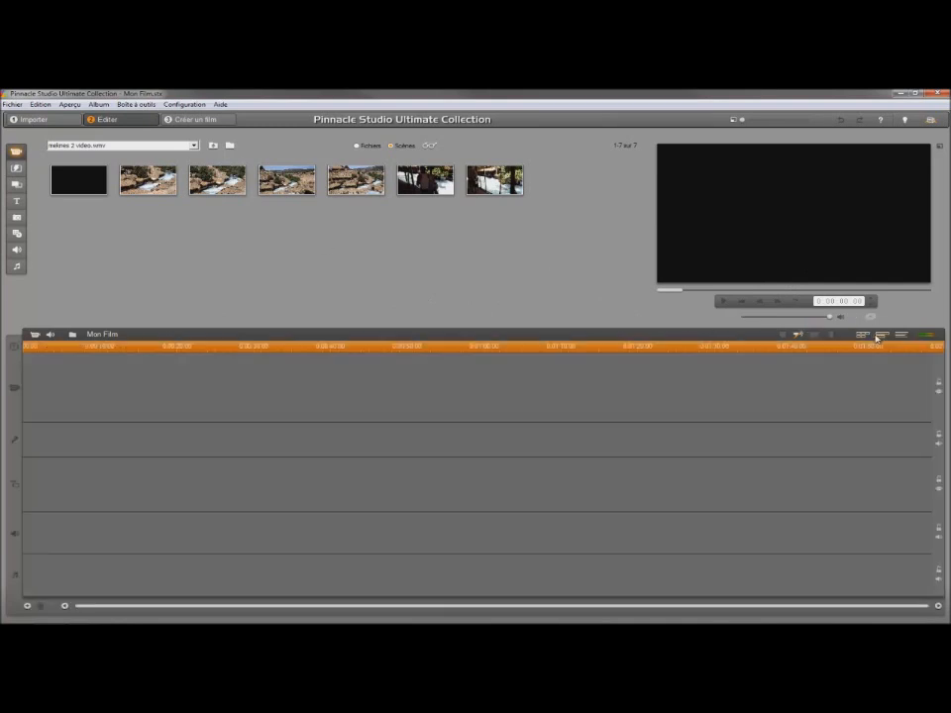
pyautogui.click(861, 336)
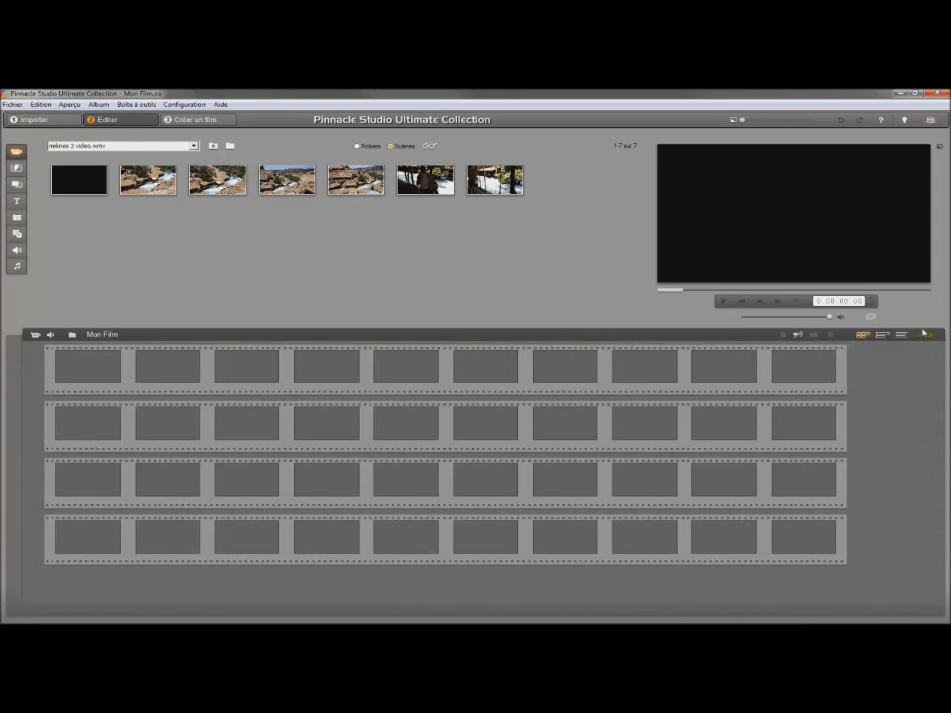
pyautogui.click(882, 335)
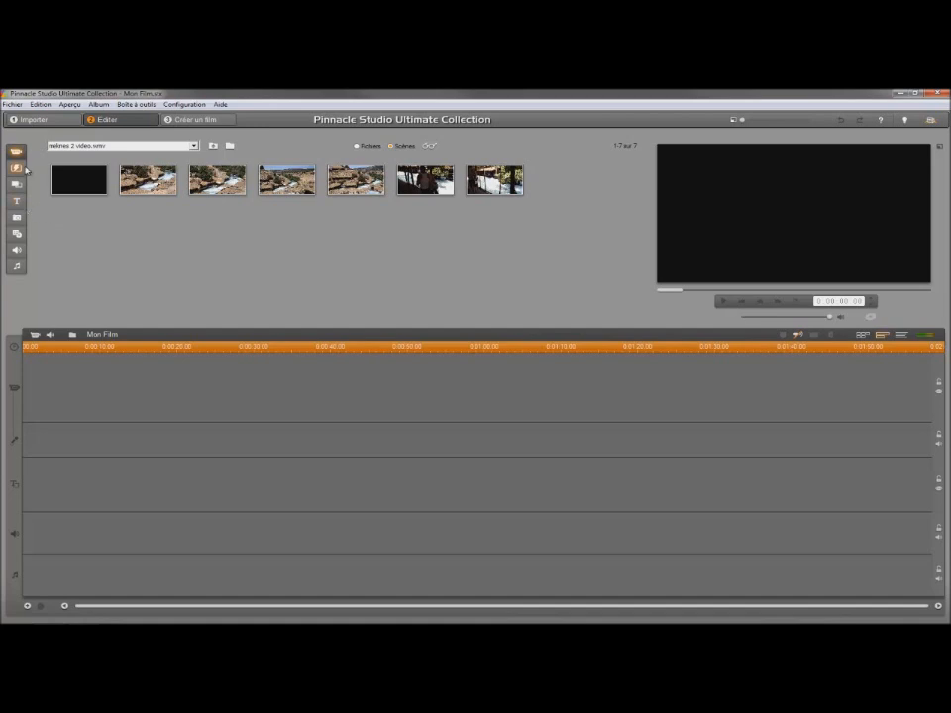
# - Load the photos from the folder photo tuto pinnacle 15 on Disque local D into the photo album
pyautogui.click(15, 218)
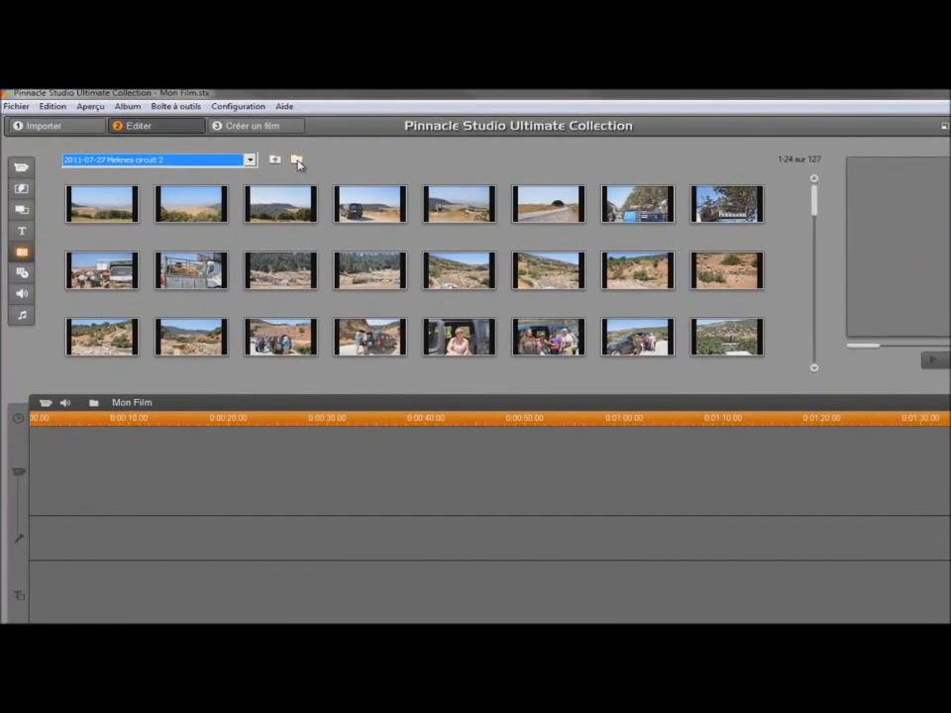
pyautogui.click(230, 147)
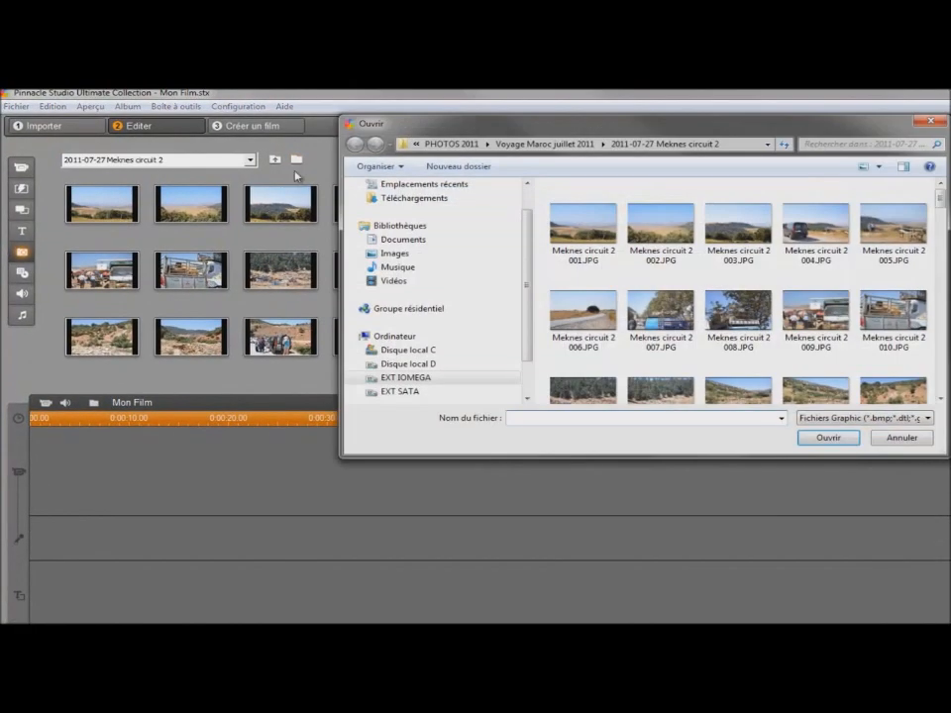
pyautogui.click(381, 365)
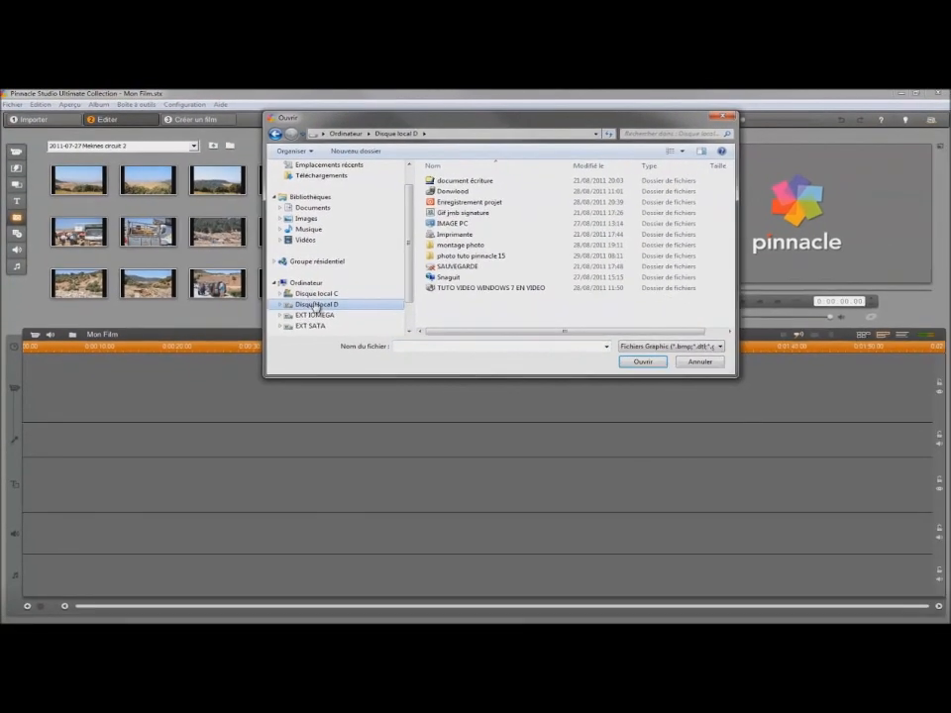
pyautogui.doubleClick(436, 257)
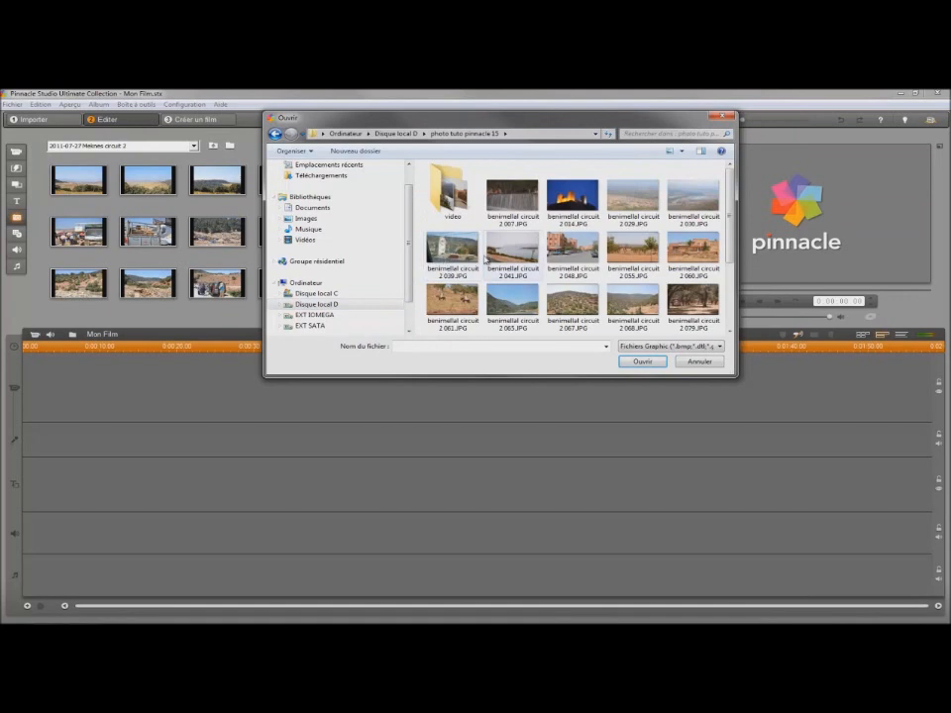
pyautogui.doubleClick(515, 202)
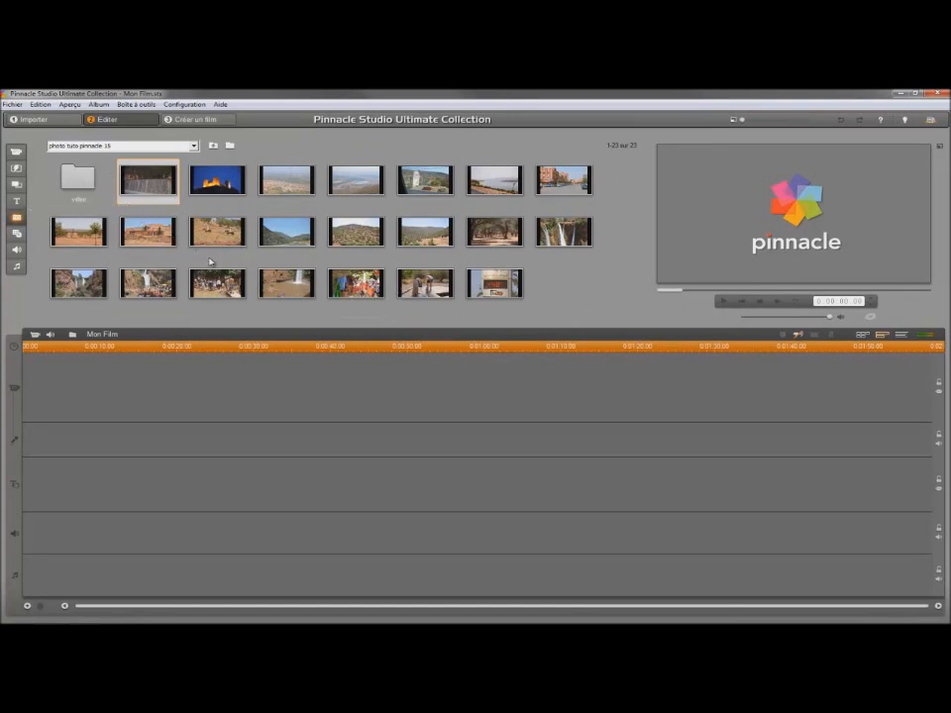
# - Show the empty film as a text list and as a storyboard, and add all the album's photos to the storyboard
pyautogui.click(897, 335)
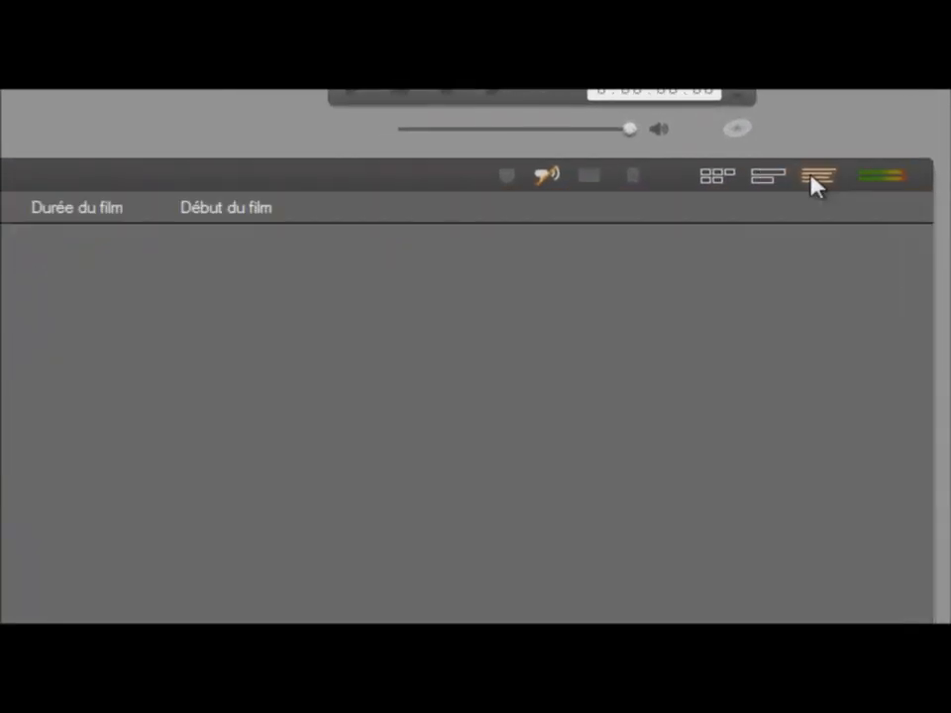
pyautogui.click(726, 186)
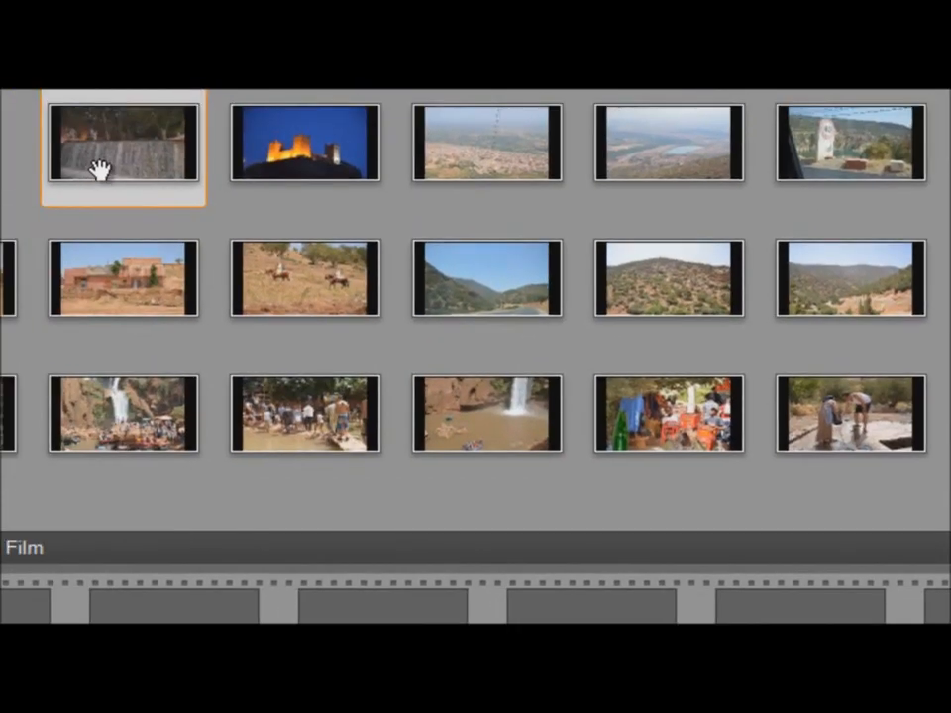
pyautogui.hotkey('ctrl', 'a')
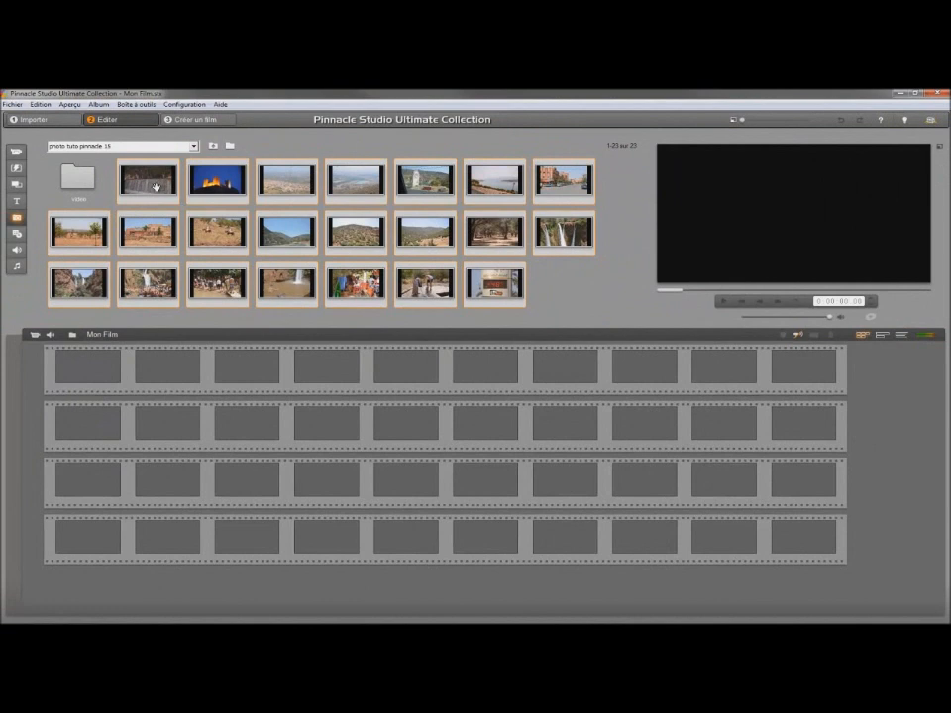
pyautogui.moveTo(156, 187); pyautogui.dragTo(111, 363)
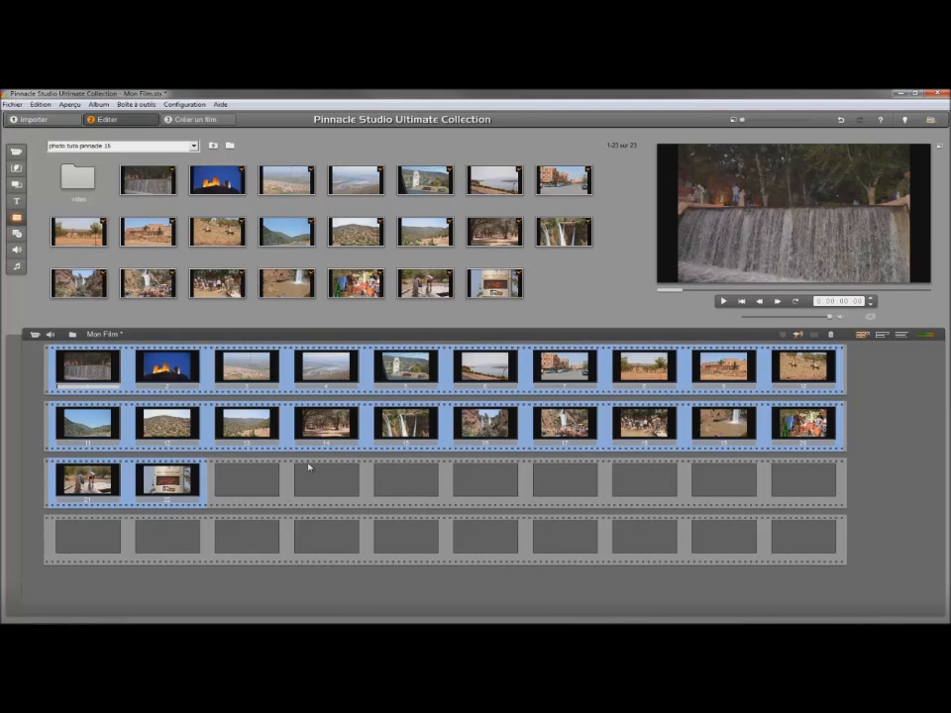
# - Review the default durations for transitions, titles/photos and volume fades in the project preferences, and accept them
pyautogui.click(189, 107)
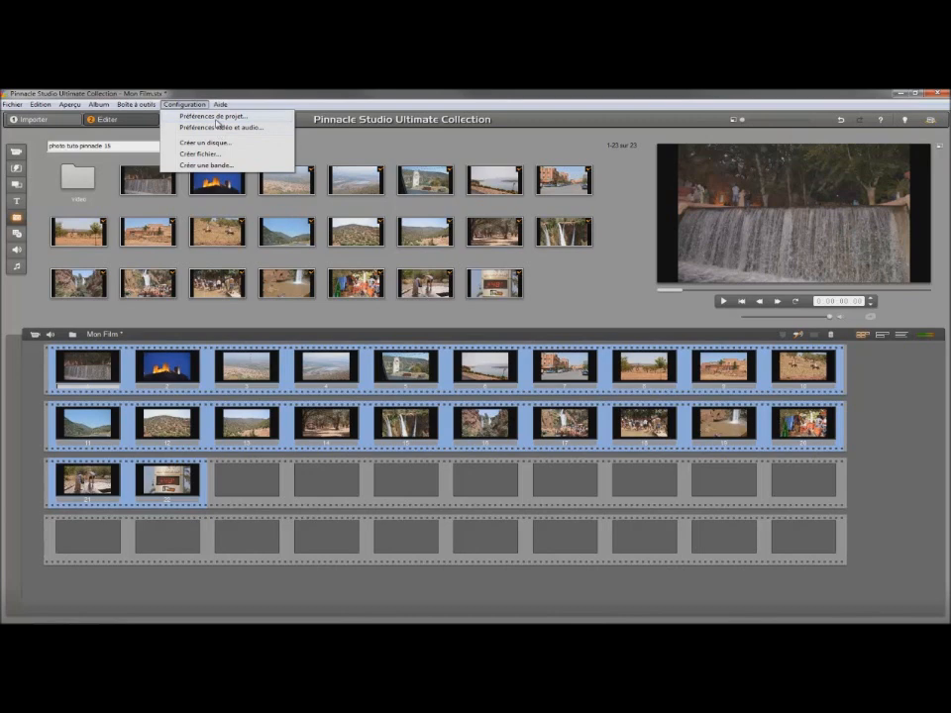
pyautogui.click(216, 121)
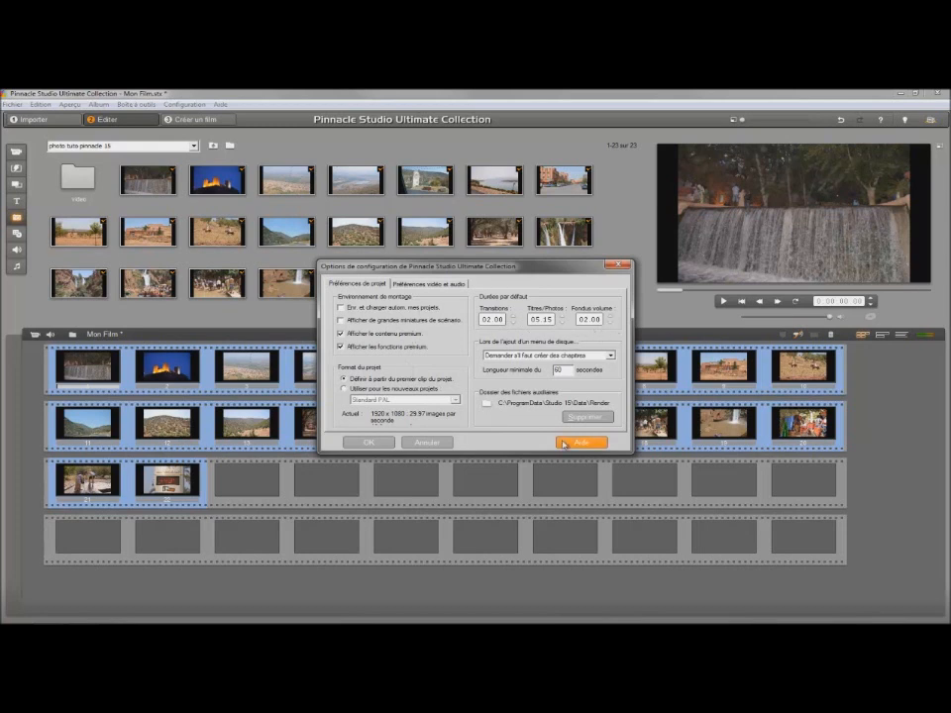
pyautogui.click(368, 443)
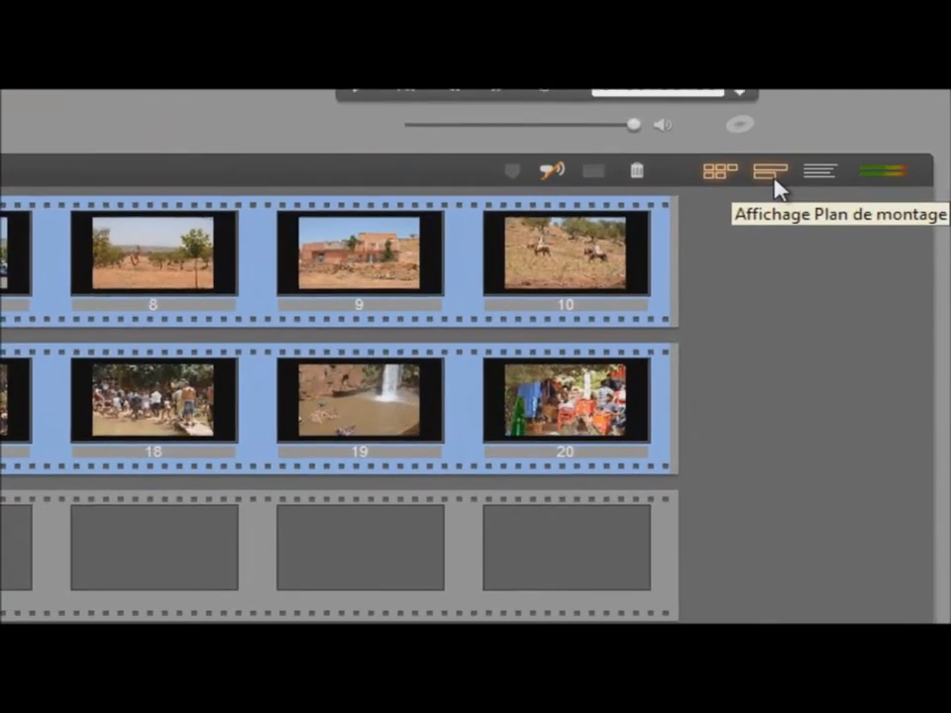
# - Look over the inserted photos along the film in timeline view, from the first clip onwards, and deselect them
pyautogui.click(773, 184)
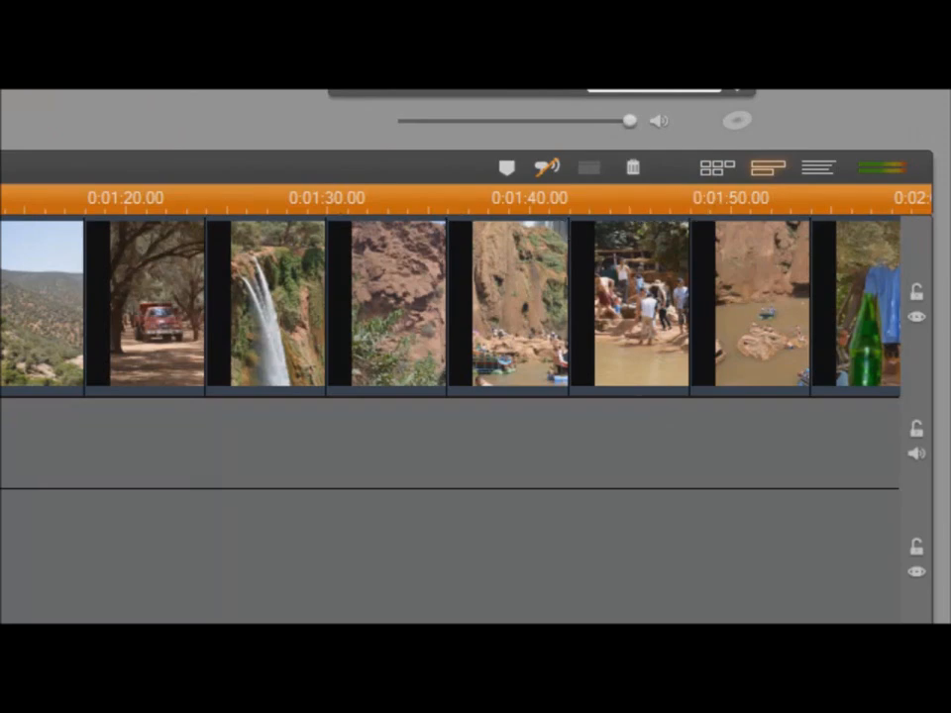
pyautogui.moveTo(92, 193); pyautogui.dragTo(163, 188)
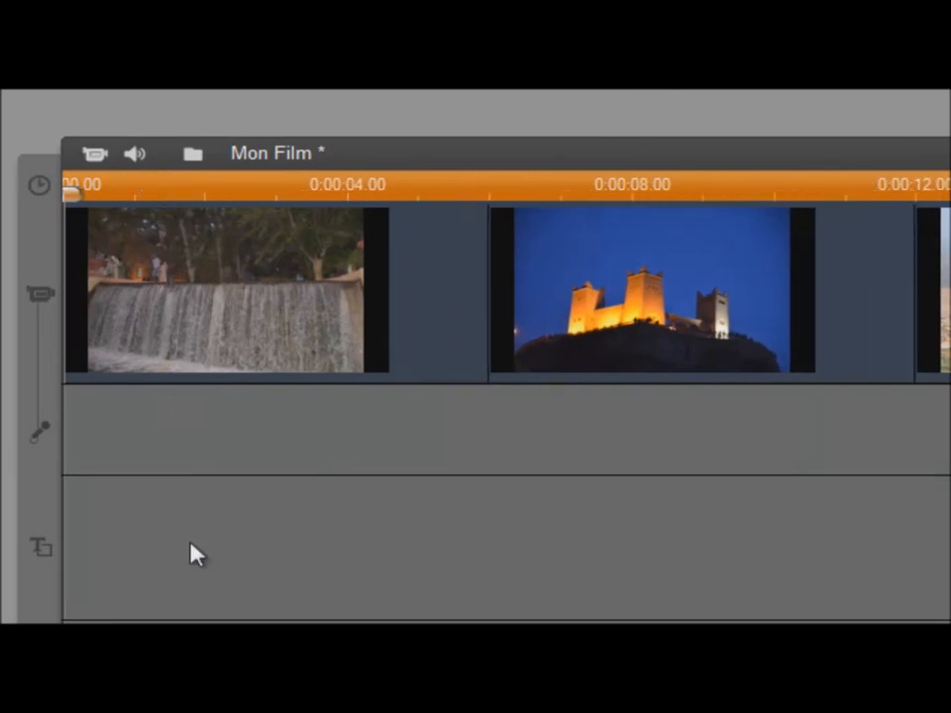
pyautogui.hscroll(10, 505, 293)
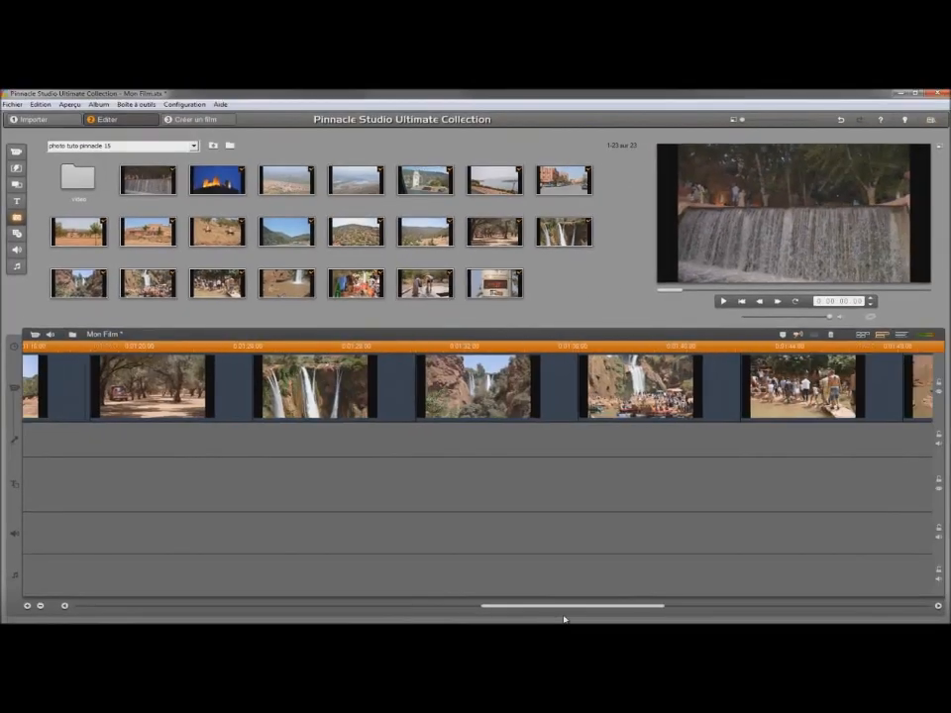
pyautogui.moveTo(564, 618); pyautogui.dragTo(160, 615)
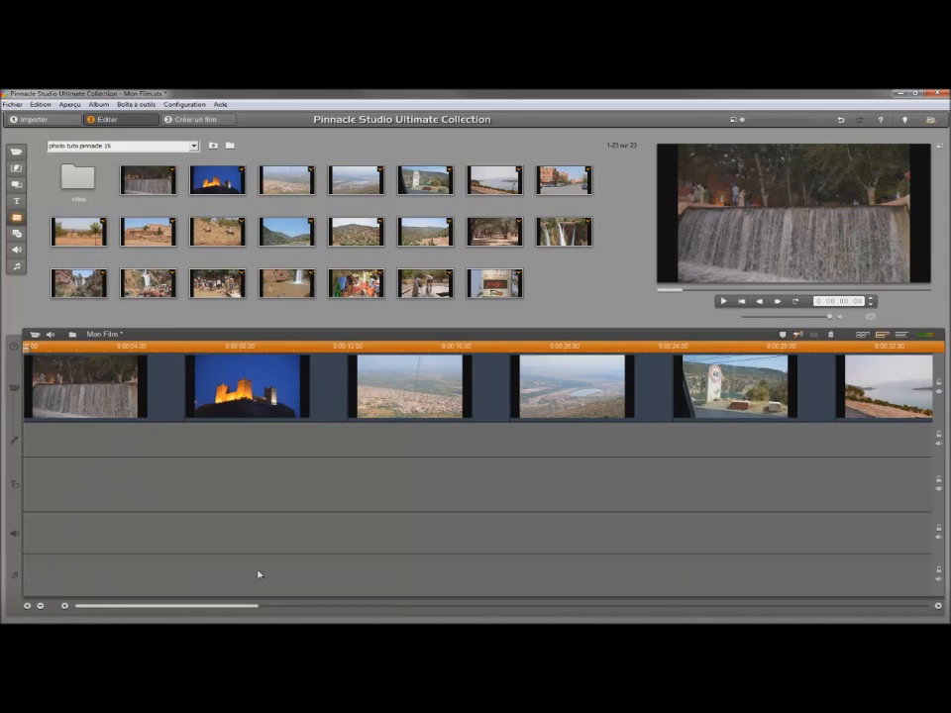
pyautogui.click(435, 590)
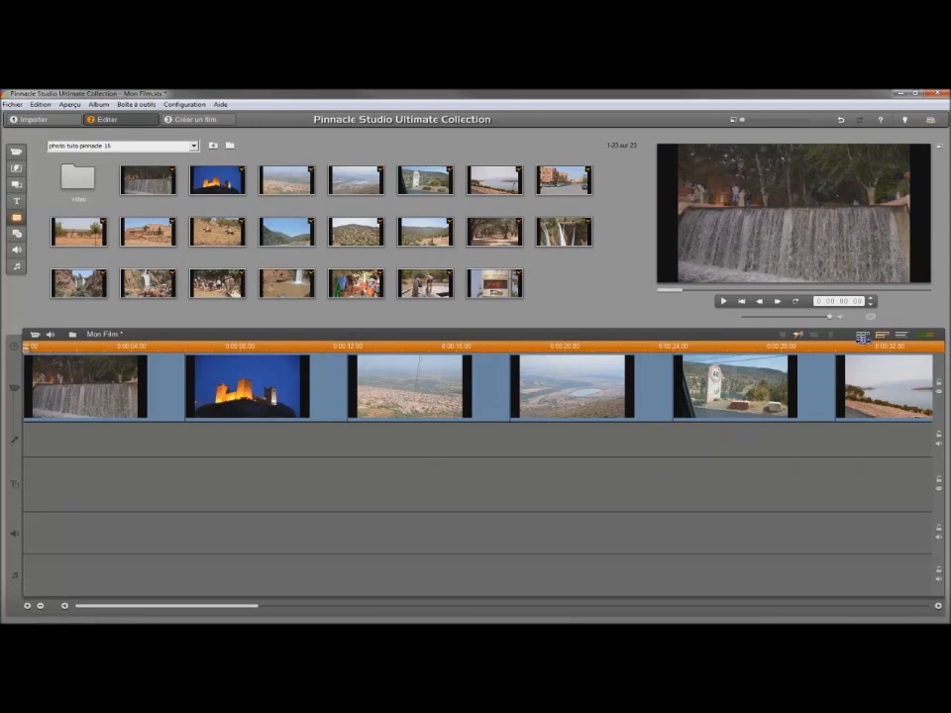
# - Show the film as a storyboard and browse the whole Transitions 2D collection in the album
pyautogui.click(863, 336)
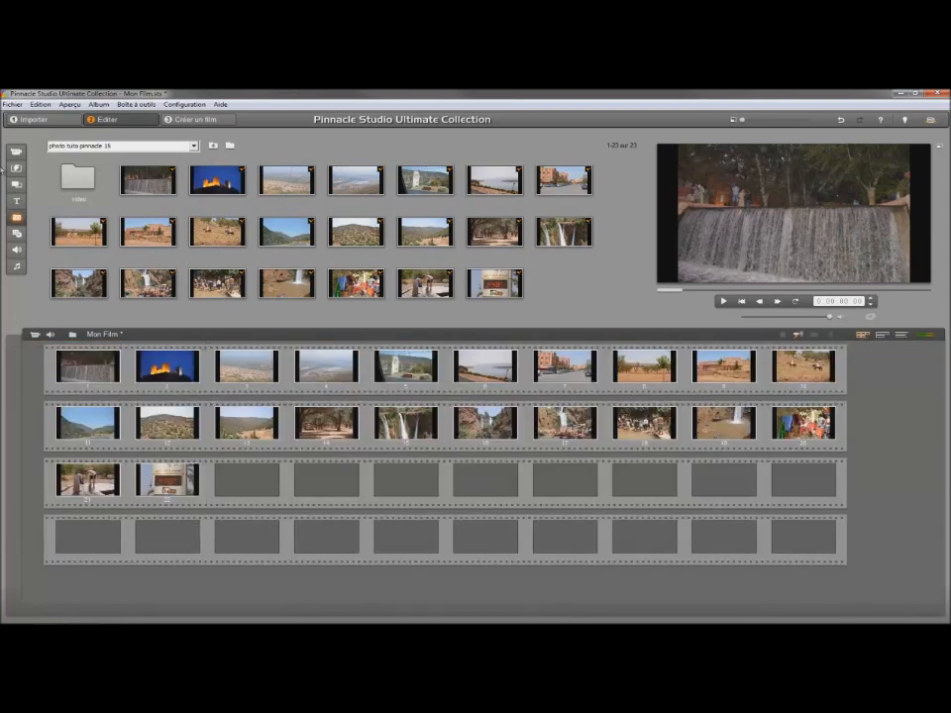
pyautogui.click(16, 169)
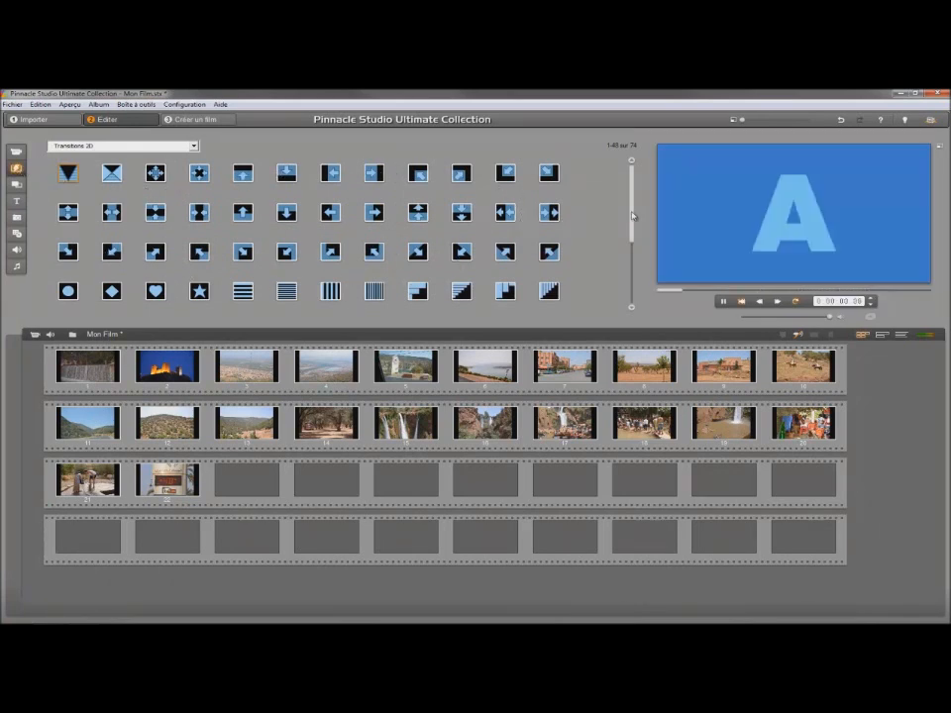
pyautogui.moveTo(632, 216); pyautogui.dragTo(637, 287)
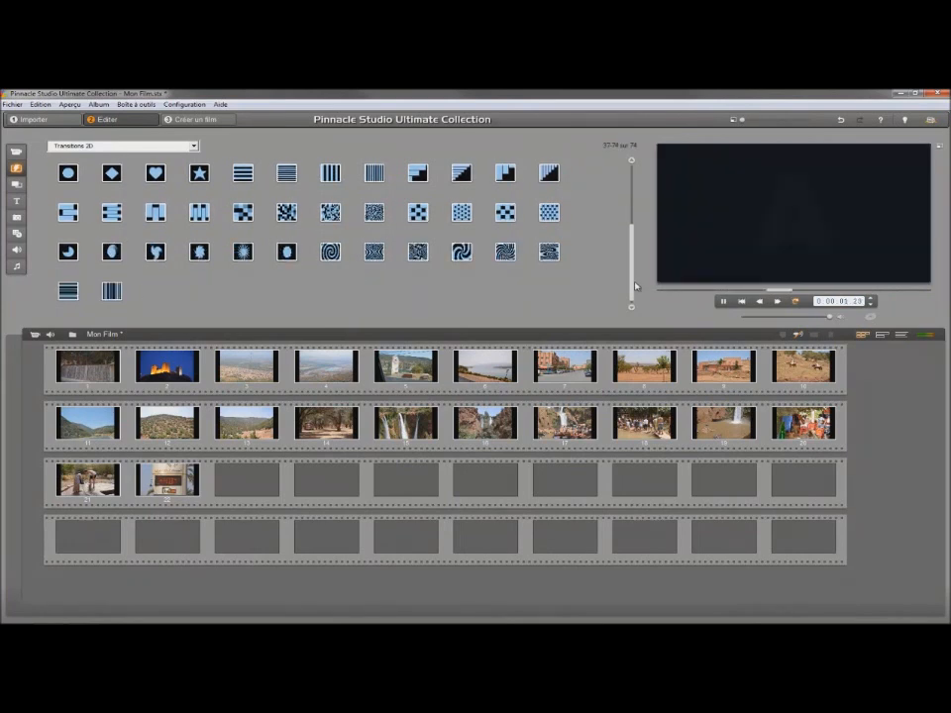
pyautogui.moveTo(634, 273); pyautogui.dragTo(634, 212)
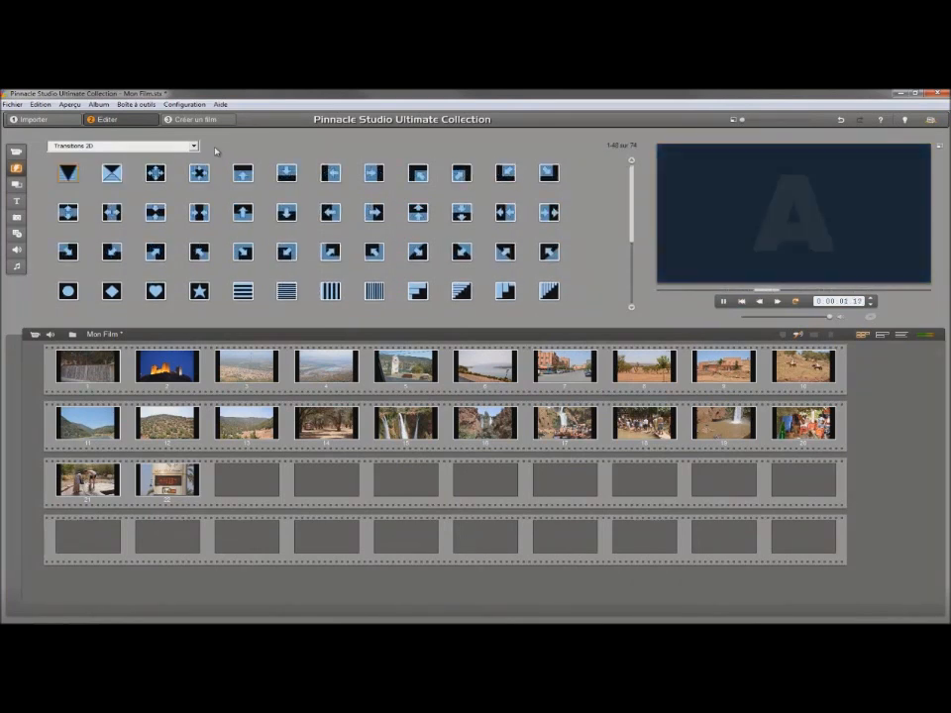
# - Browse the Alpha Magic transitions to the end of the collection and preview the oval, the star burst and another patterned transition
pyautogui.click(194, 146)
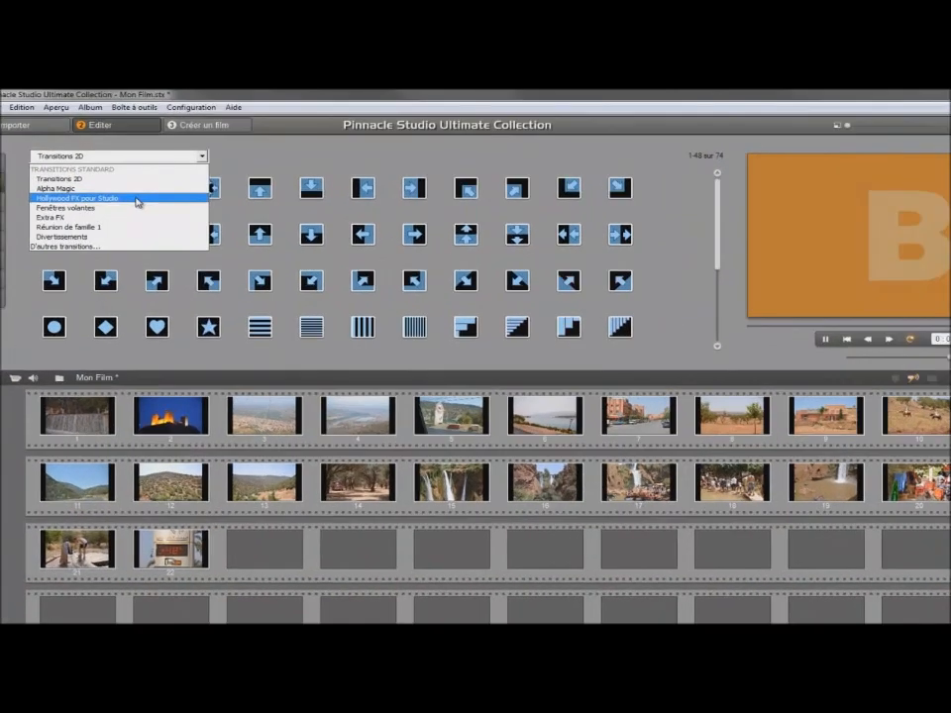
pyautogui.click(137, 200)
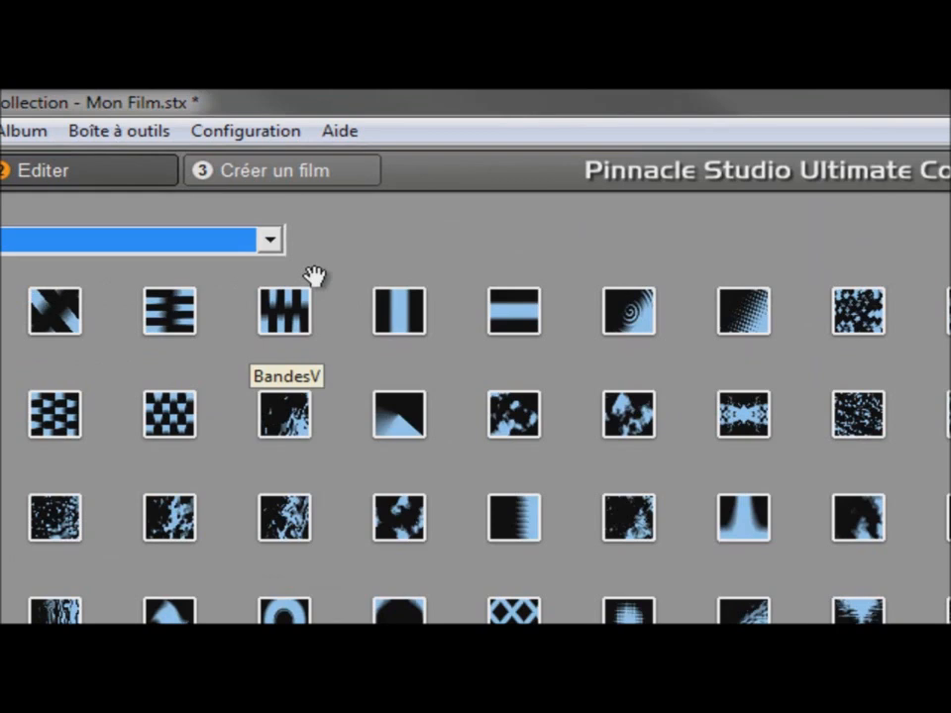
pyautogui.click(270, 246)
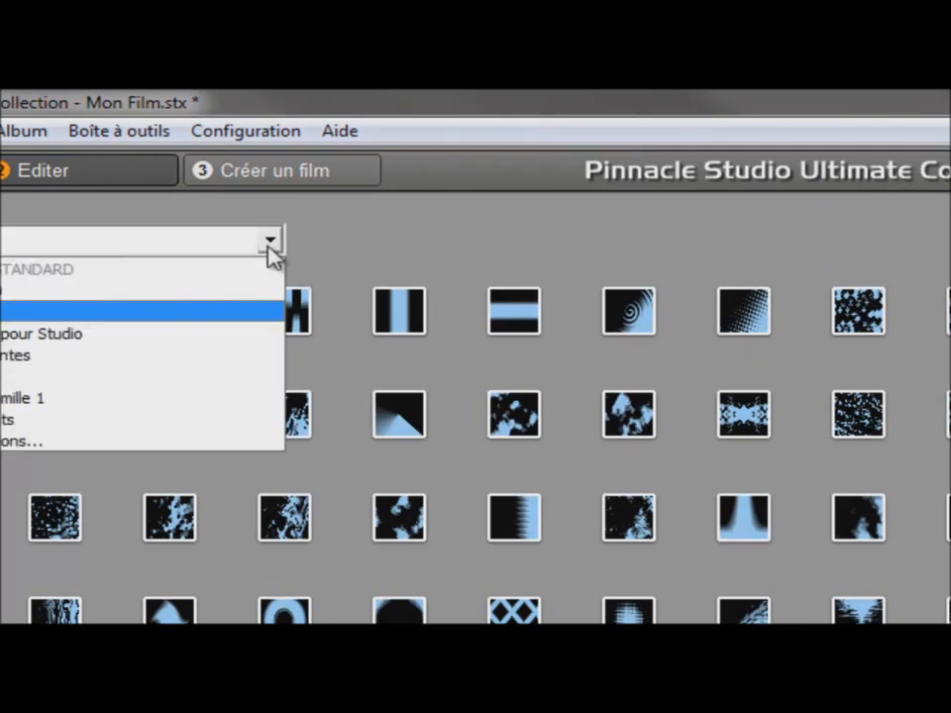
pyautogui.click(166, 298)
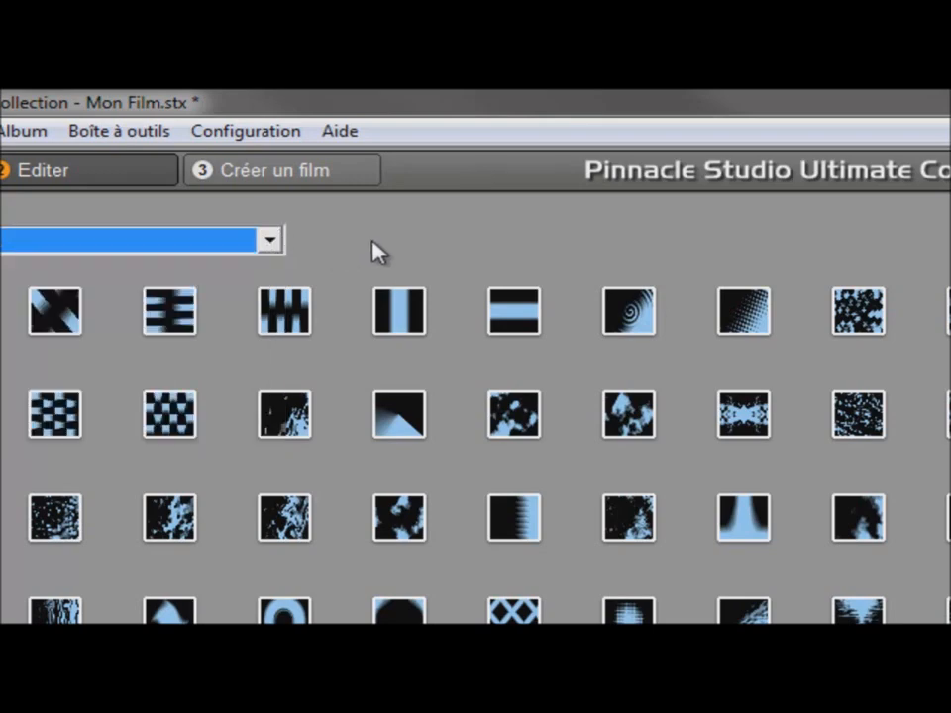
pyautogui.moveTo(663, 193); pyautogui.dragTo(663, 279)
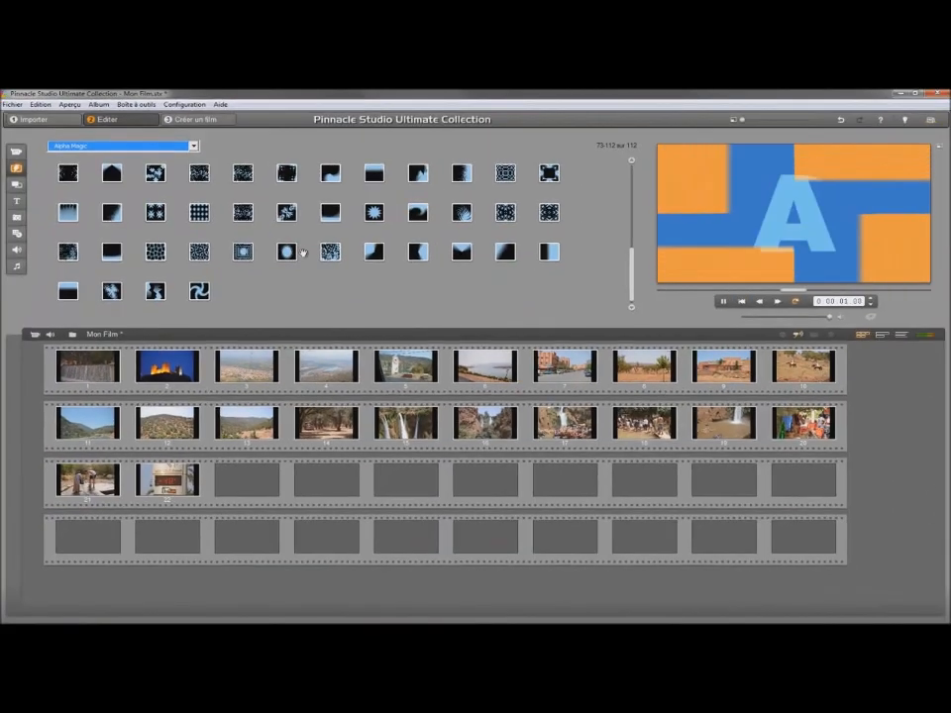
pyautogui.click(285, 252)
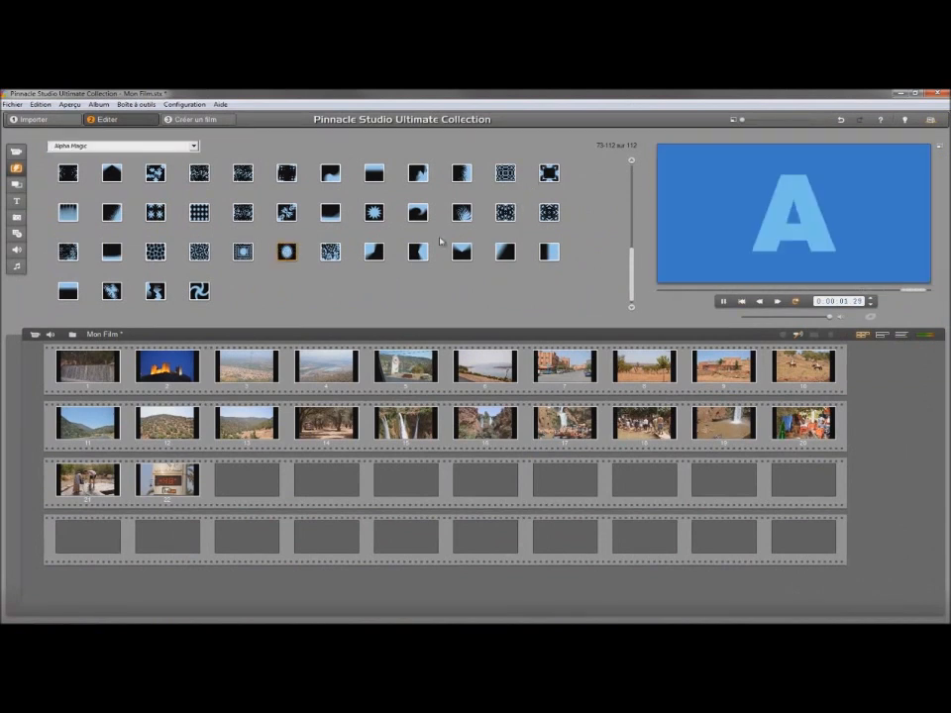
pyautogui.click(374, 212)
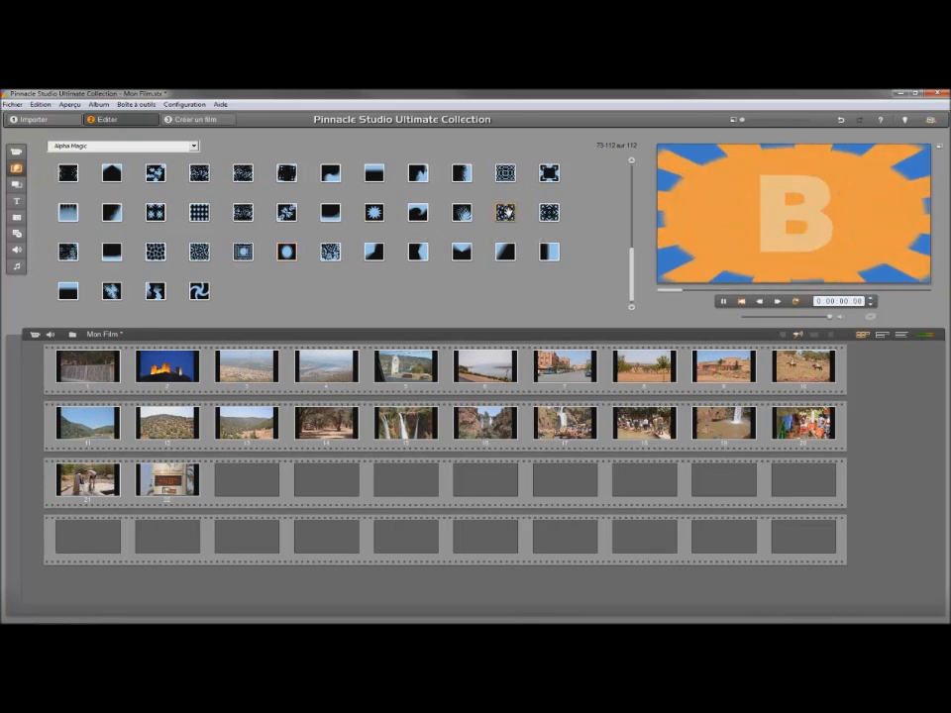
pyautogui.click(505, 212)
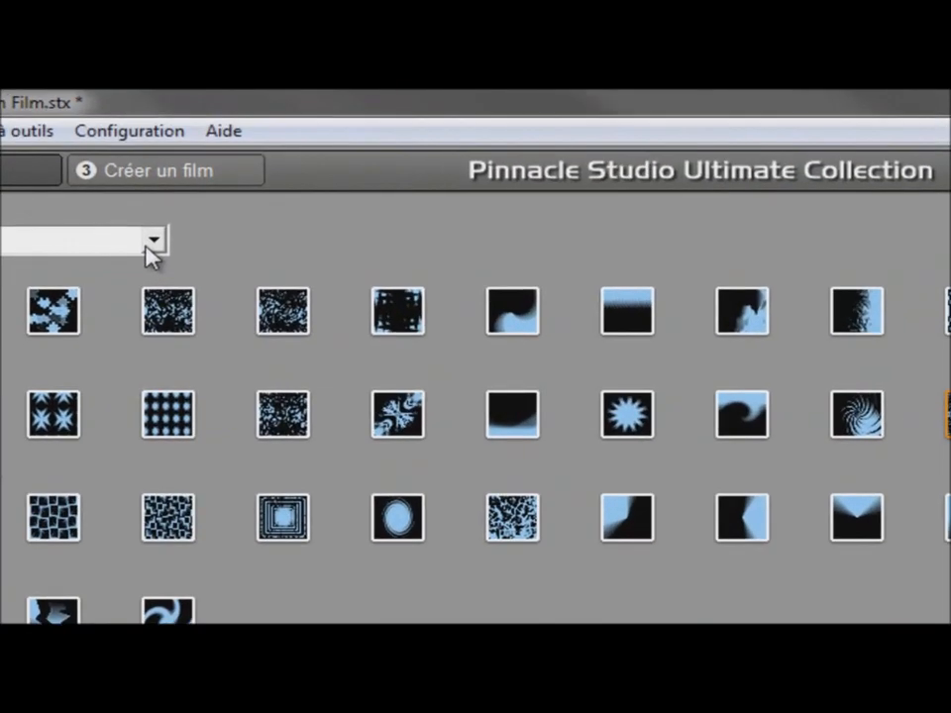
# - Preview the puzzle transition in Réunion de famille 1 and several transitions in the Divertissements collection
pyautogui.click(190, 154)
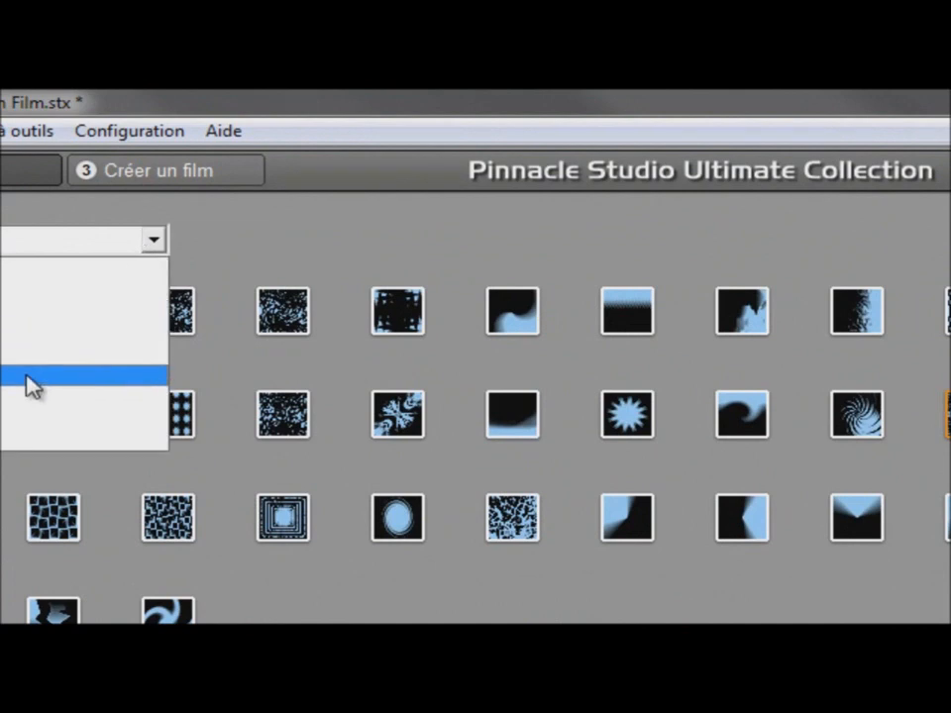
pyautogui.click(10, 401)
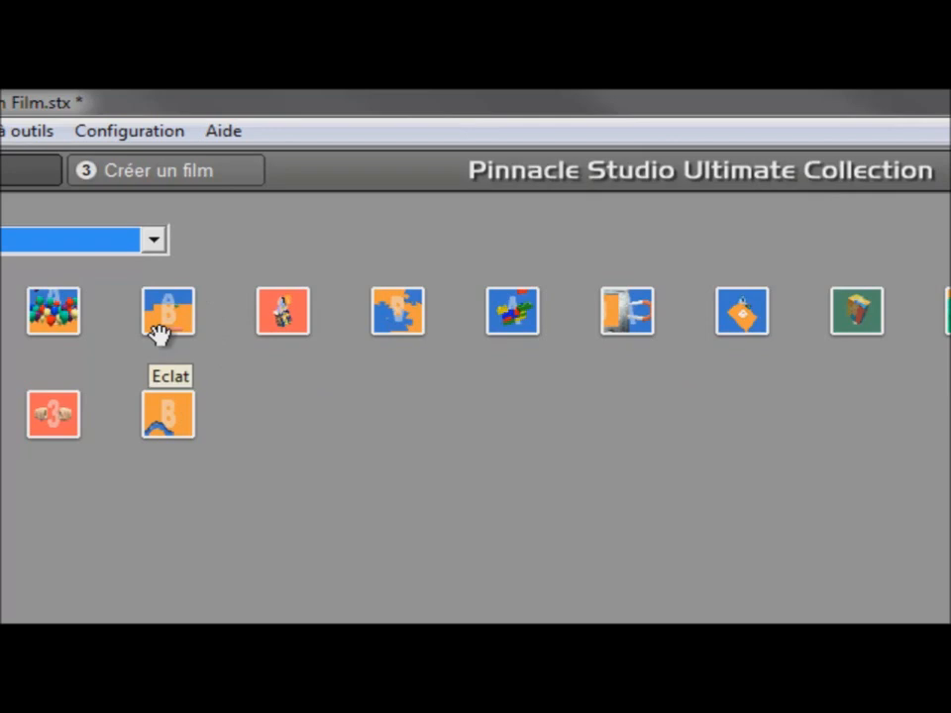
pyautogui.click(385, 315)
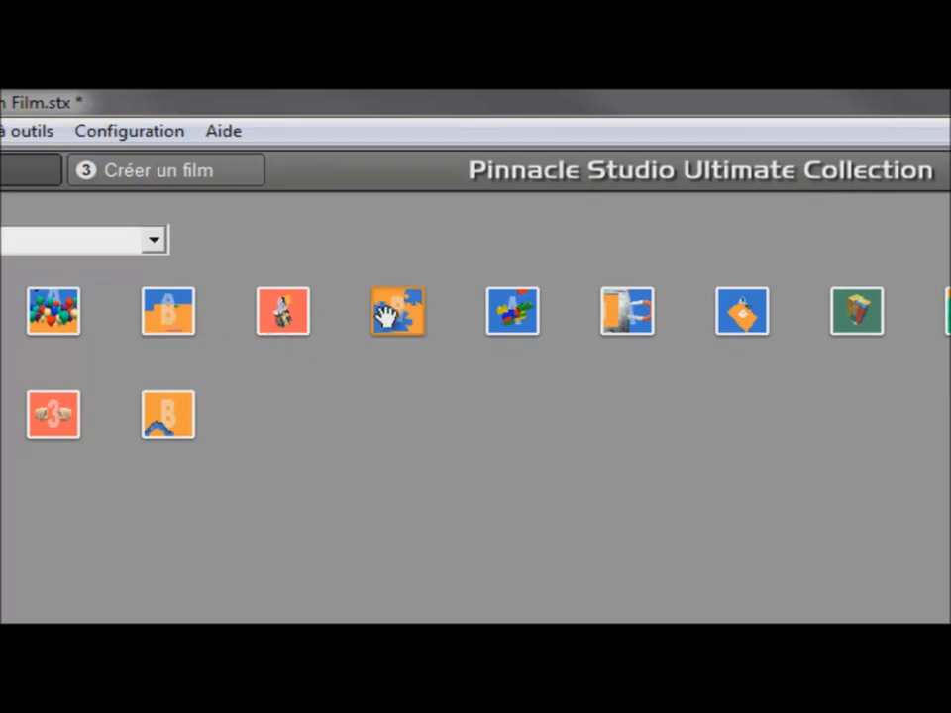
pyautogui.click(157, 248)
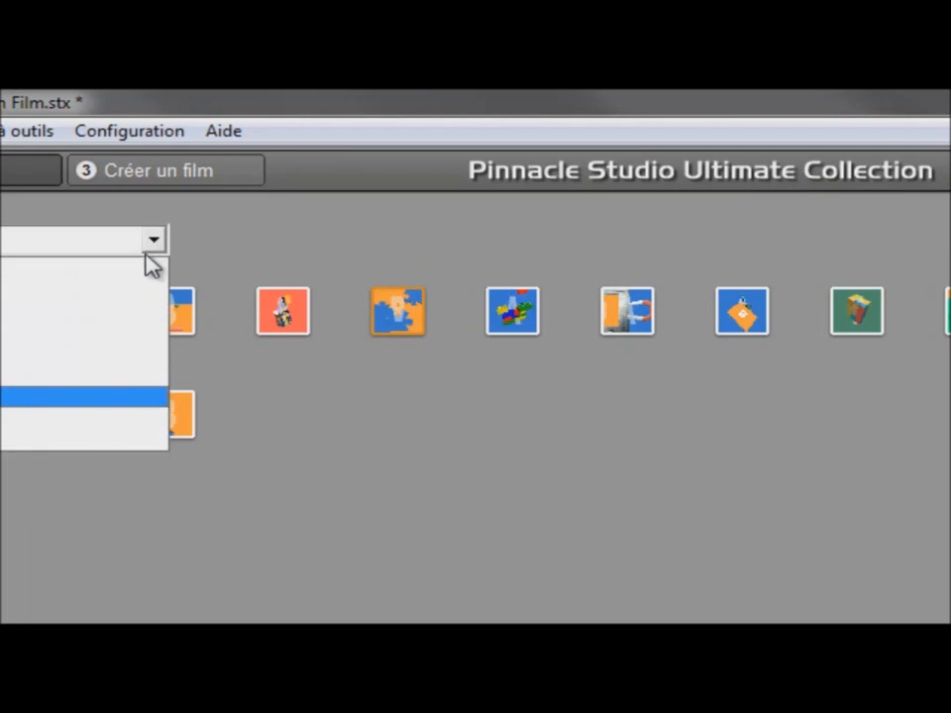
pyautogui.click(8, 420)
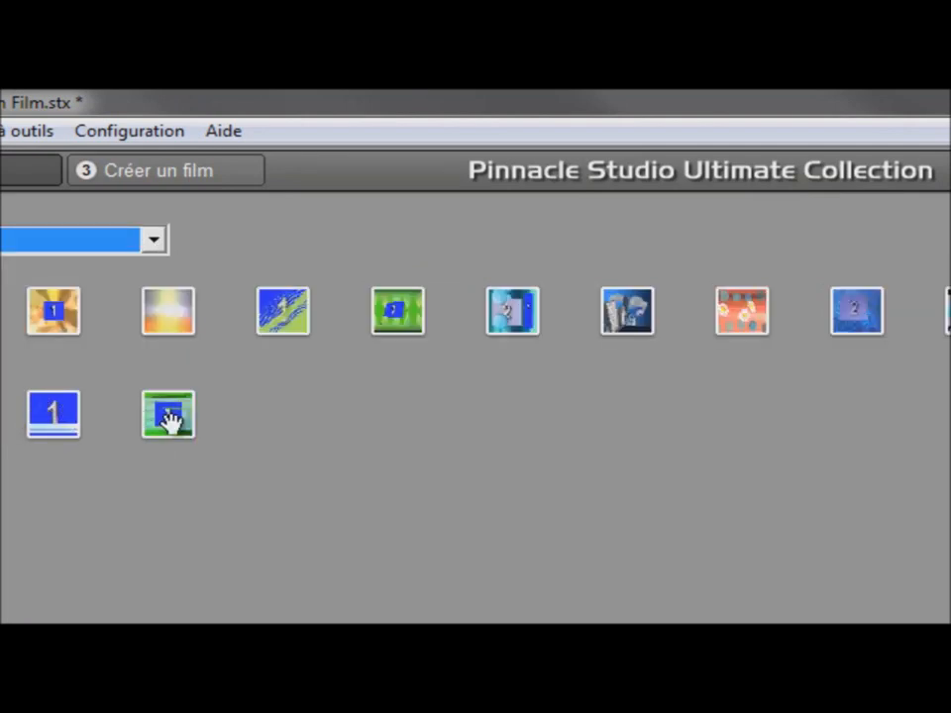
pyautogui.click(515, 308)
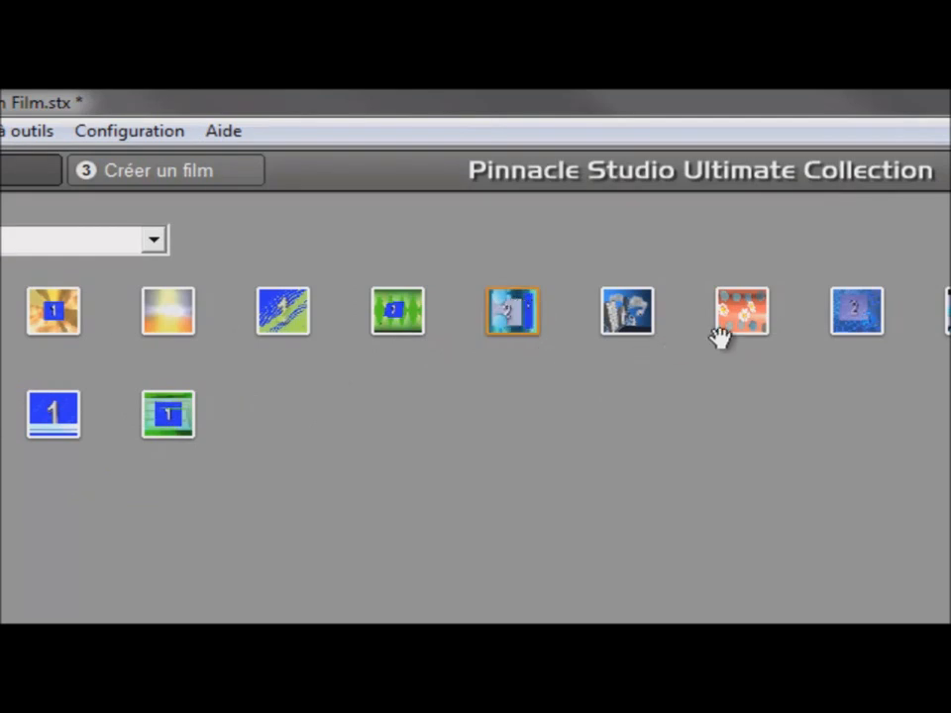
pyautogui.click(738, 319)
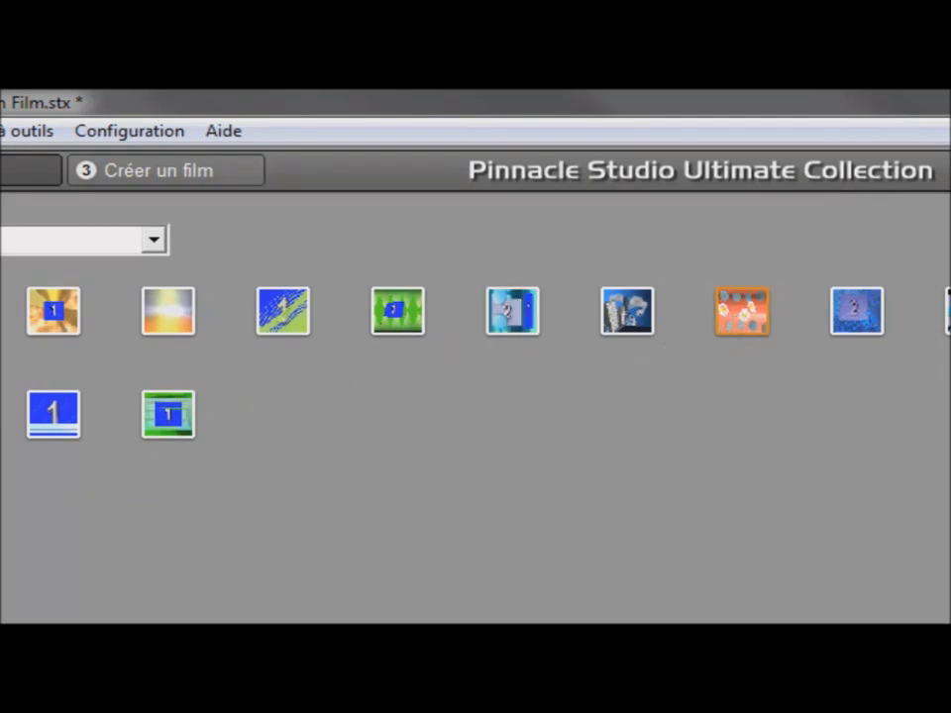
pyautogui.click(948, 311)
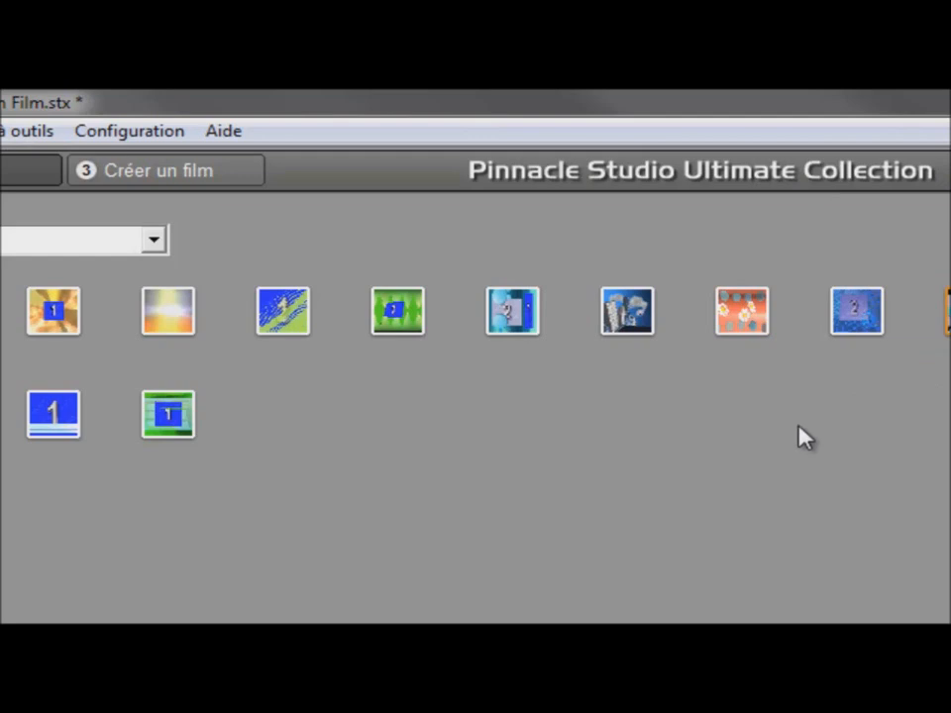
# - Place the Transitions 2D effect Balayage central intérieur between photos 1 and 2 of the storyboard
pyautogui.click(155, 240)
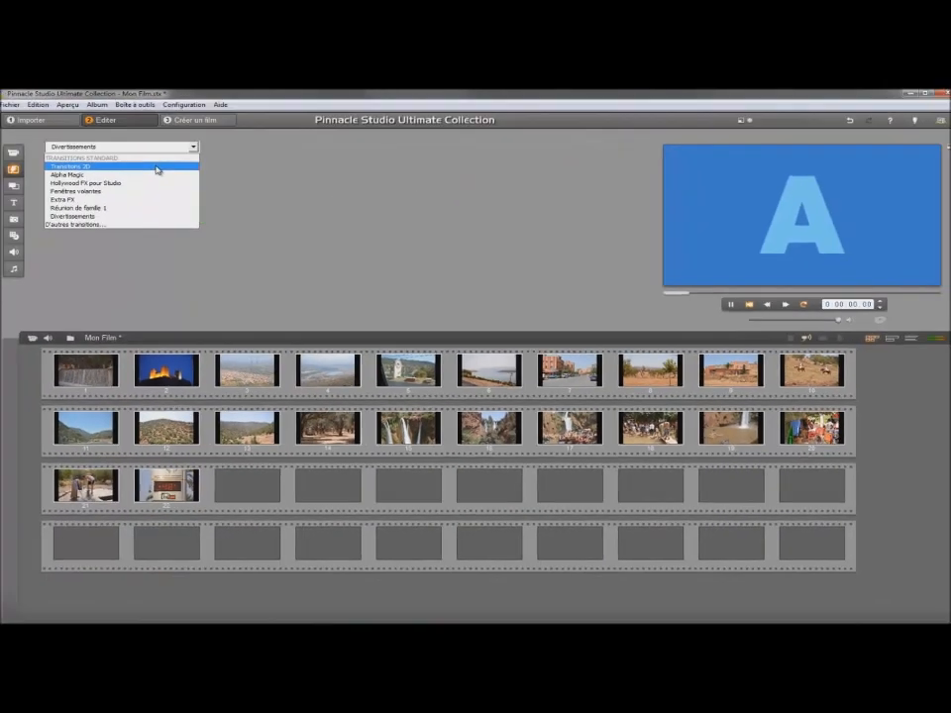
pyautogui.click(92, 256)
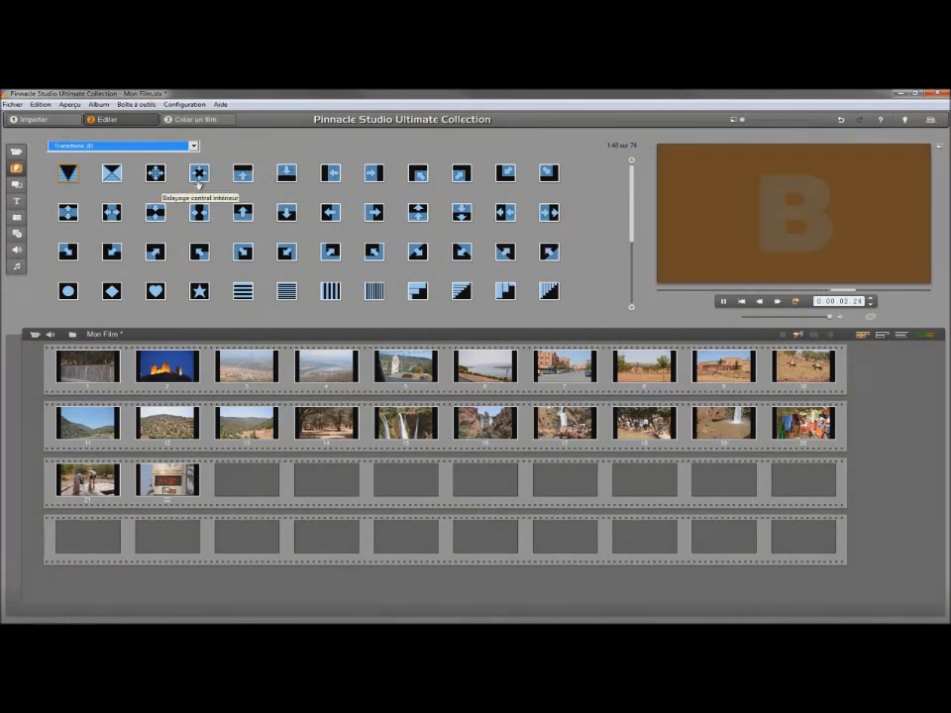
pyautogui.moveTo(199, 174)
pyautogui.mouseDown()
pyautogui.moveTo(159, 260)
pyautogui.moveTo(135, 357)
pyautogui.mouseUp()
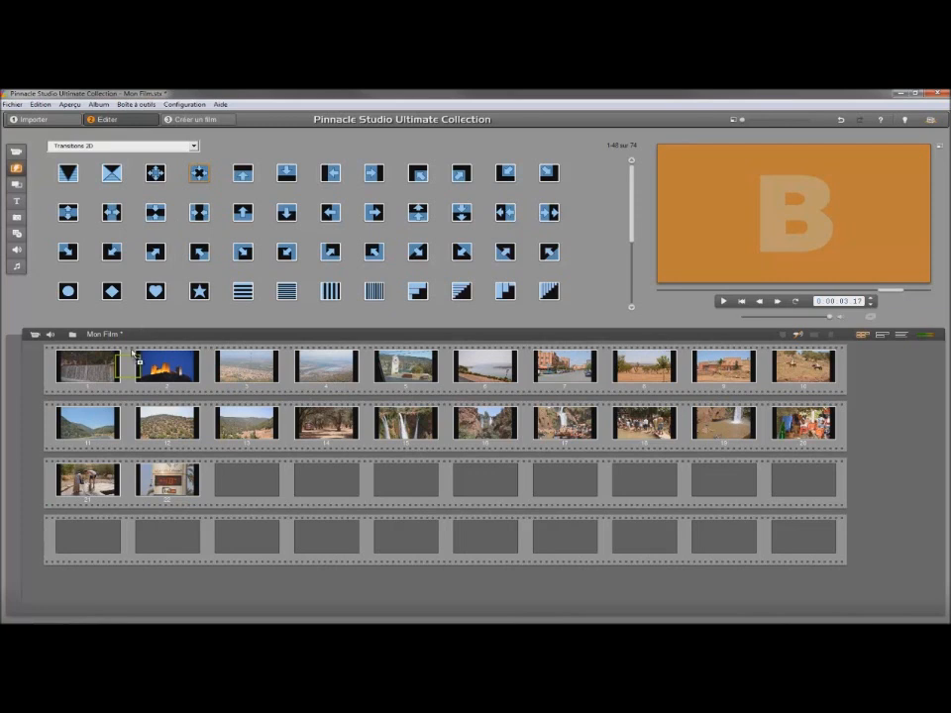
pyautogui.moveTo(134, 354); pyautogui.dragTo(126, 354)
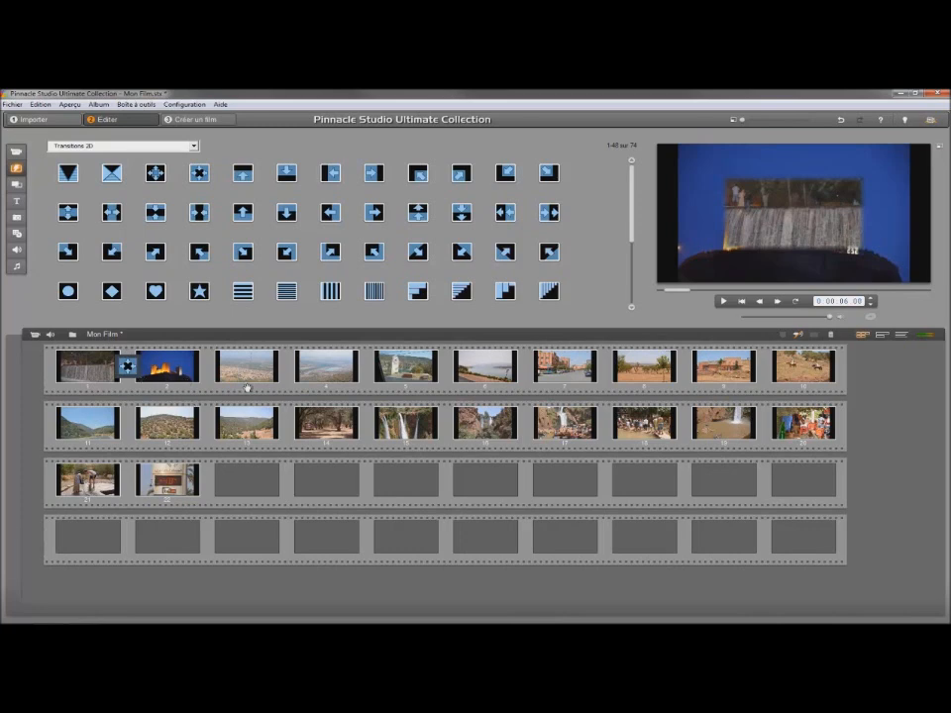
# - Add the fine horizontal-stripes 2D transition between photos 3 and 4 and the down-right diagonal wipe between photos 5 and 6
pyautogui.moveTo(292, 289); pyautogui.dragTo(293, 362)
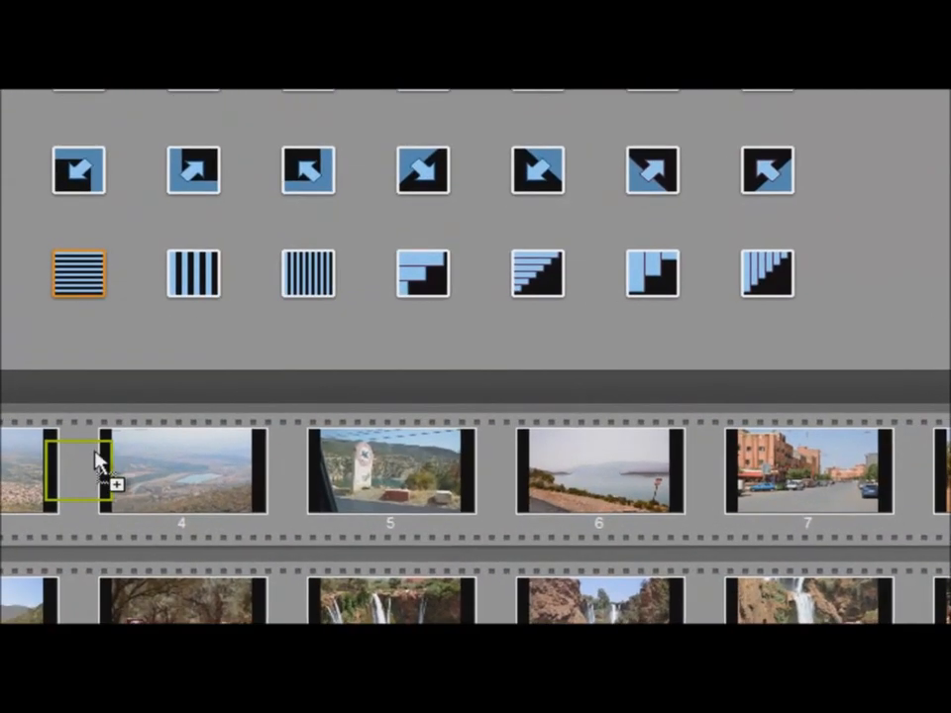
pyautogui.moveTo(96, 459); pyautogui.dragTo(93, 448)
pyautogui.moveTo(420, 188); pyautogui.dragTo(496, 457)
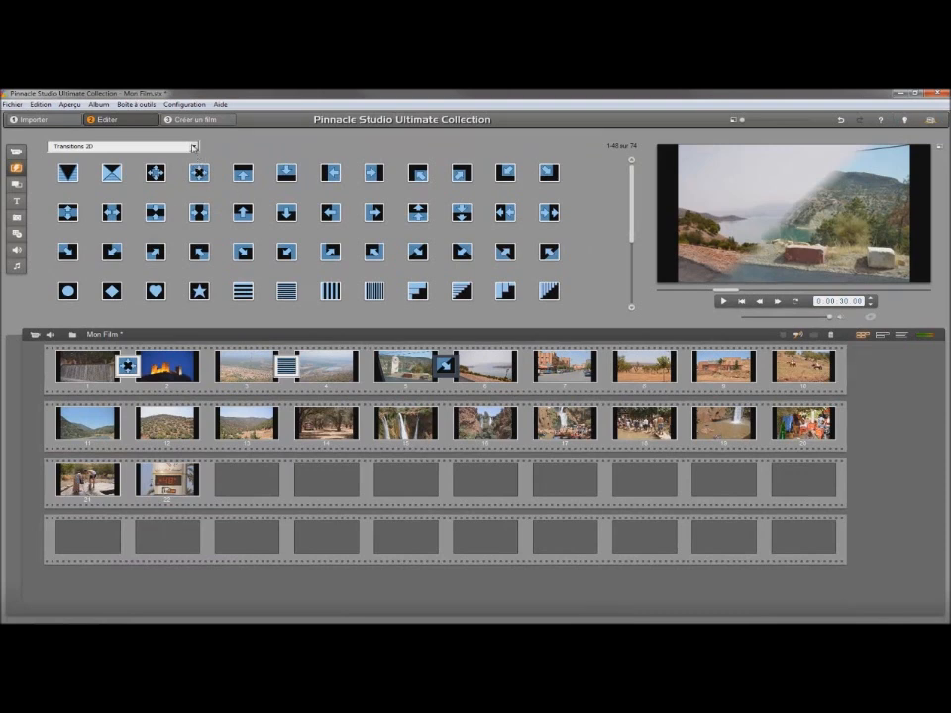
# - From the Alpha Magic collection, place an irregular splatter transition between photos 12 and 13 and the diagonal-bands transition between photos 14 and 15
pyautogui.click(195, 146)
pyautogui.click(175, 173)
pyautogui.click(199, 212)
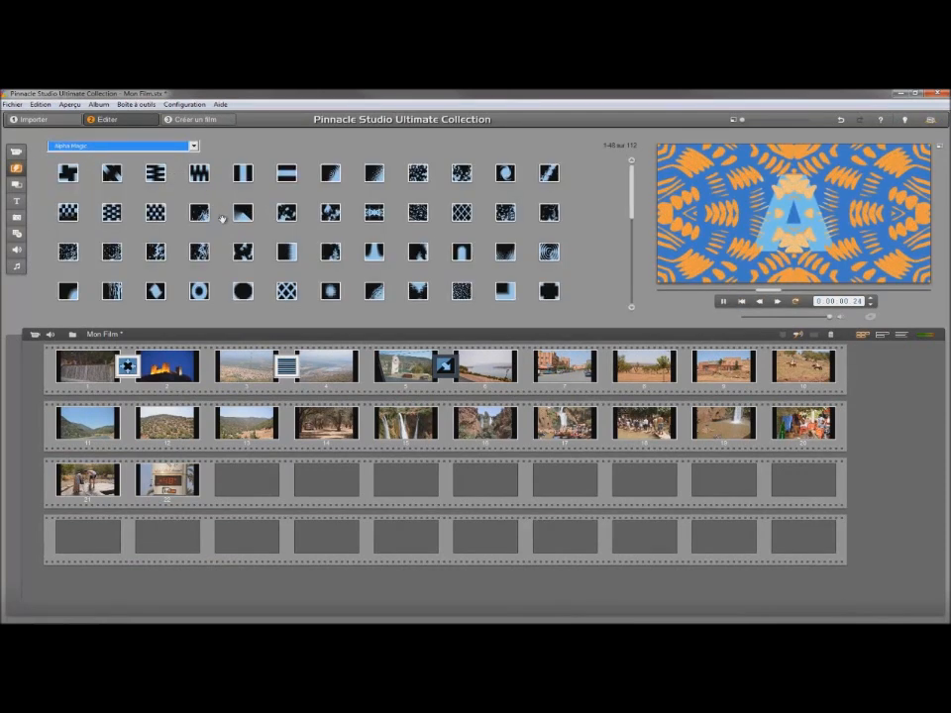
pyautogui.moveTo(199, 212); pyautogui.dragTo(203, 416)
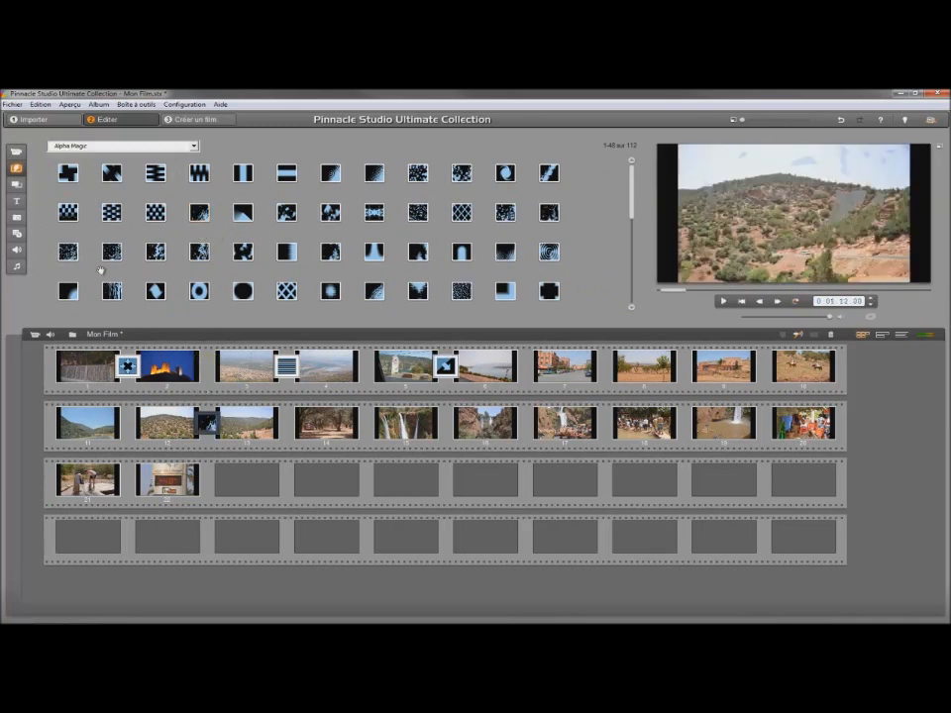
pyautogui.moveTo(112, 172)
pyautogui.mouseDown()
pyautogui.moveTo(277, 365)
pyautogui.moveTo(364, 423)
pyautogui.mouseUp()
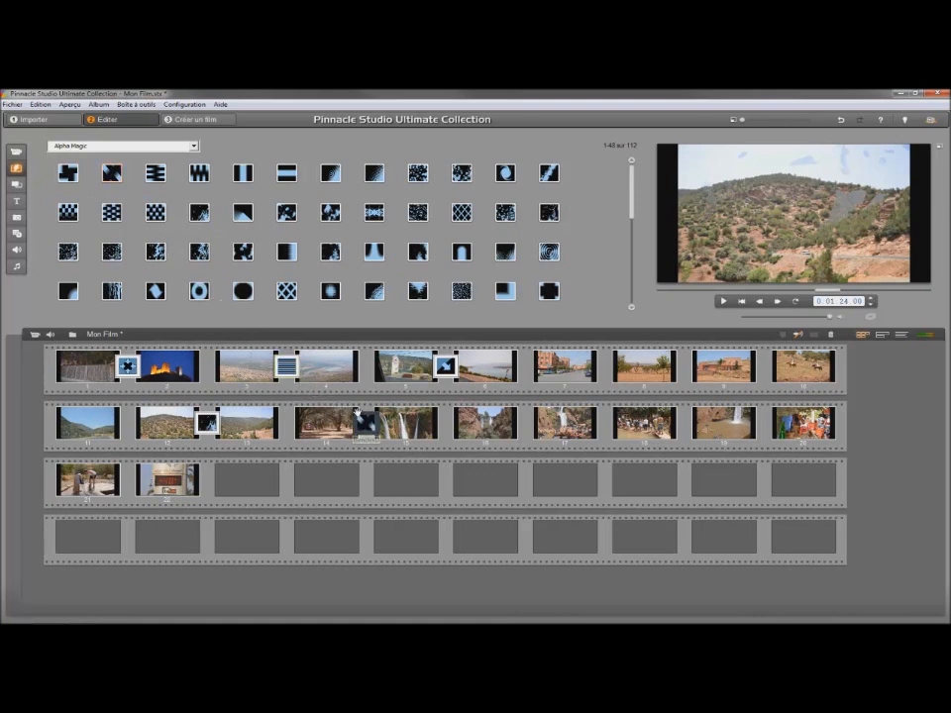
# - Examine the placed transitions along the film in timeline view and return to the storyboard
pyautogui.click(884, 337)
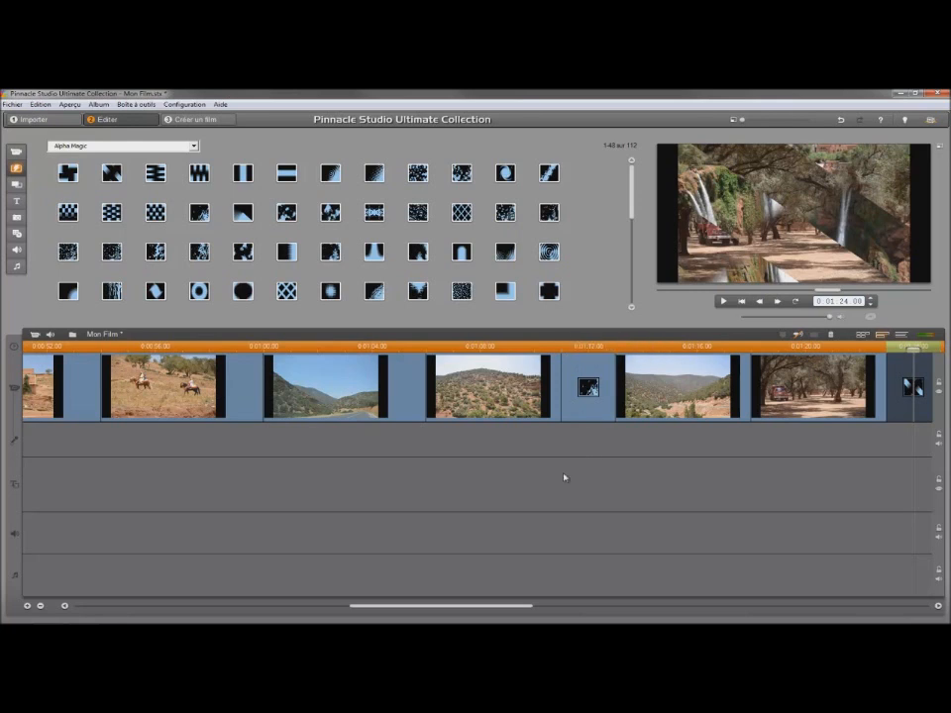
pyautogui.moveTo(495, 608); pyautogui.dragTo(568, 614)
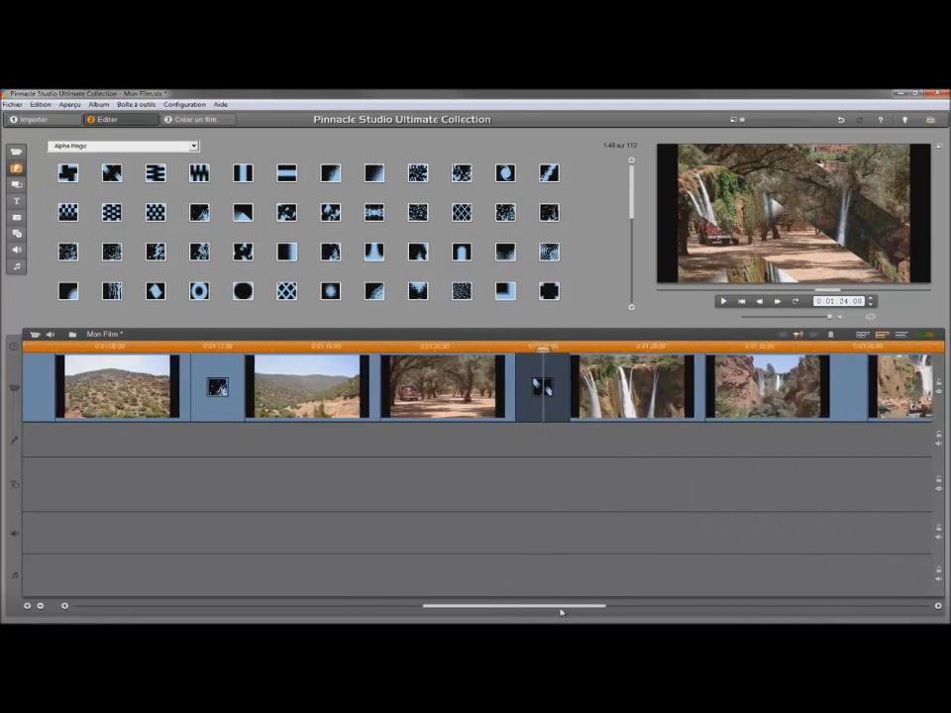
pyautogui.moveTo(561, 612); pyautogui.dragTo(416, 621)
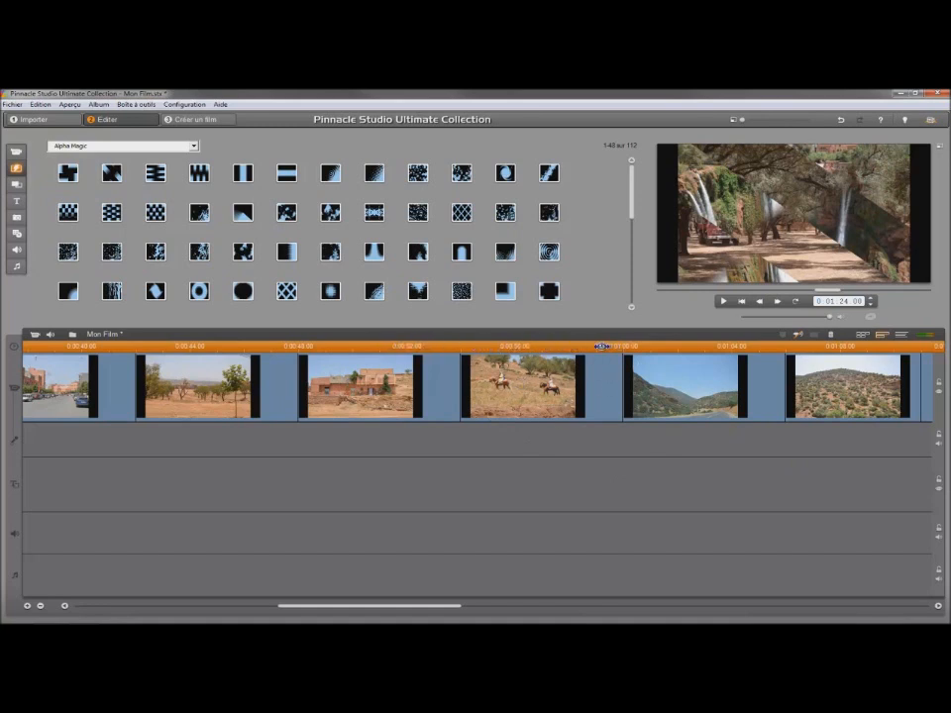
pyautogui.click(860, 337)
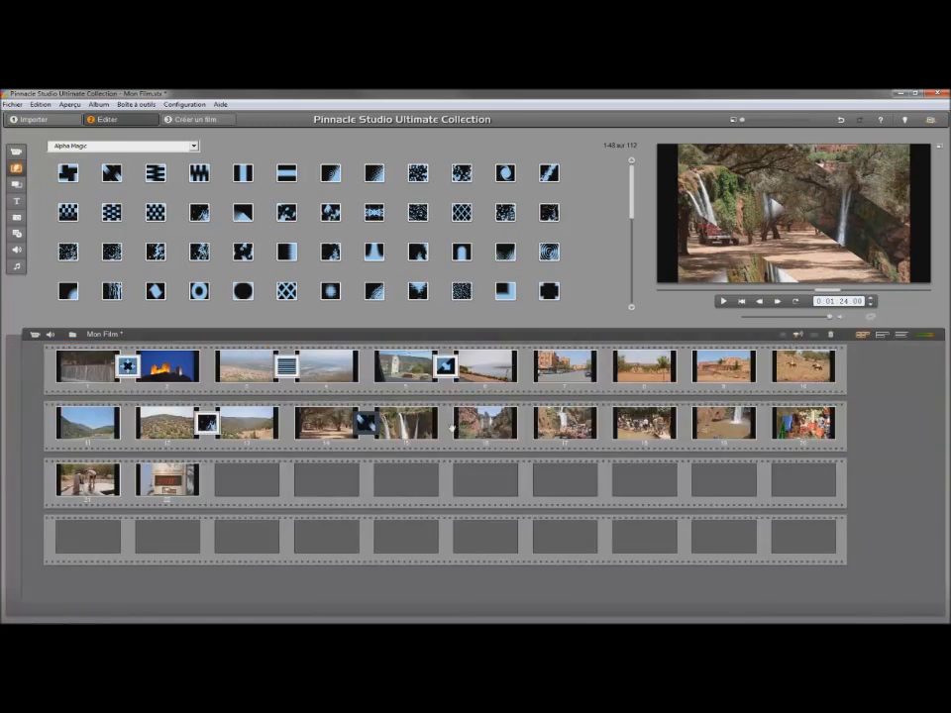
# - Place Alpha Magic transitions: BandesV between photos 16 and 17, the diamond lattice between 18 and 19, and the concentric circles between 7 and 8
pyautogui.moveTo(206, 179); pyautogui.dragTo(524, 427)
pyautogui.moveTo(463, 212); pyautogui.dragTo(684, 422)
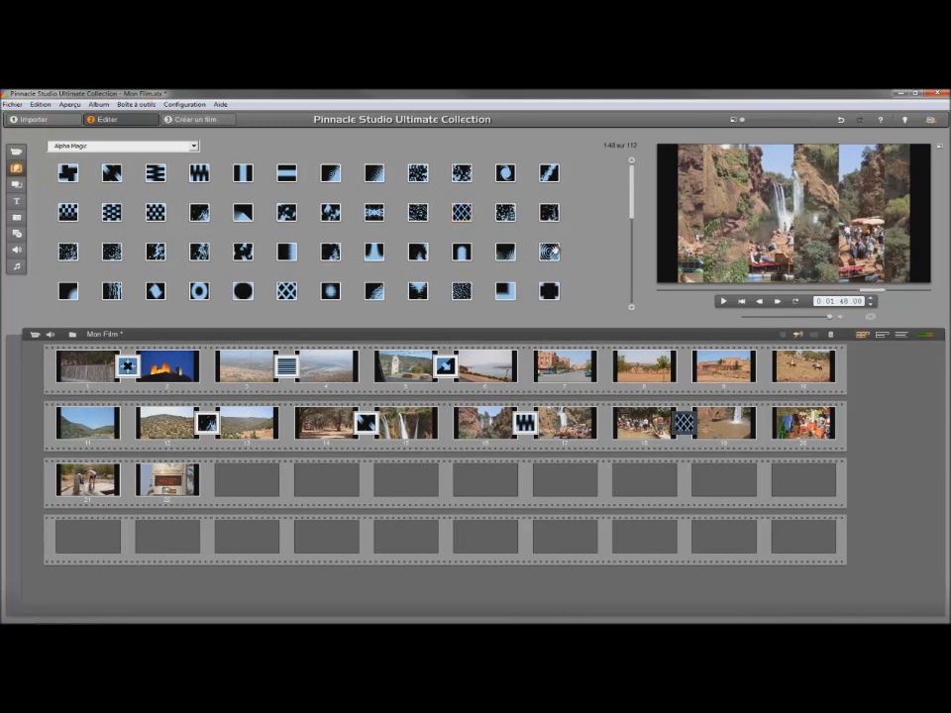
pyautogui.moveTo(553, 252); pyautogui.dragTo(606, 364)
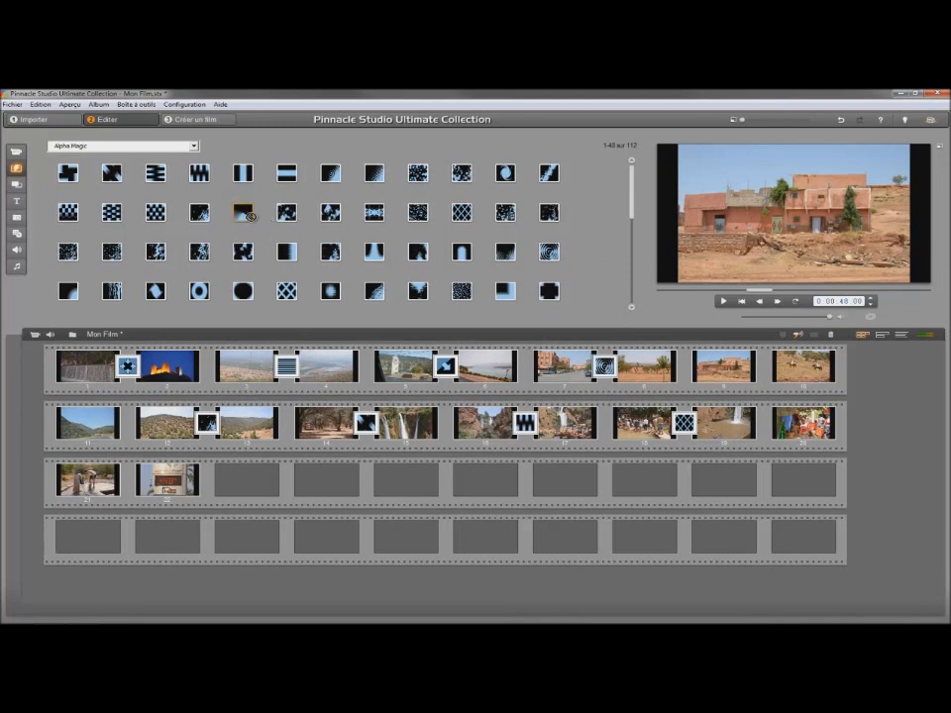
# - Place the Alpha Magic diagonal gradient between photos 9 and 10 and the down-left diagonal 2D wipe between photos 19 and 20
pyautogui.moveTo(753, 377); pyautogui.dragTo(757, 365)
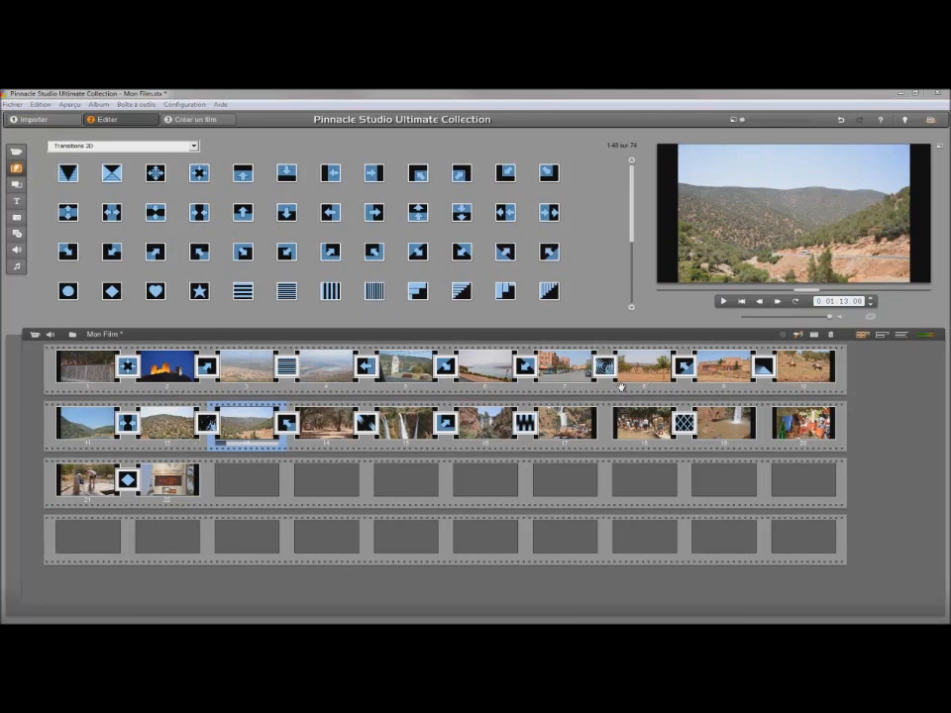
pyautogui.click(466, 256)
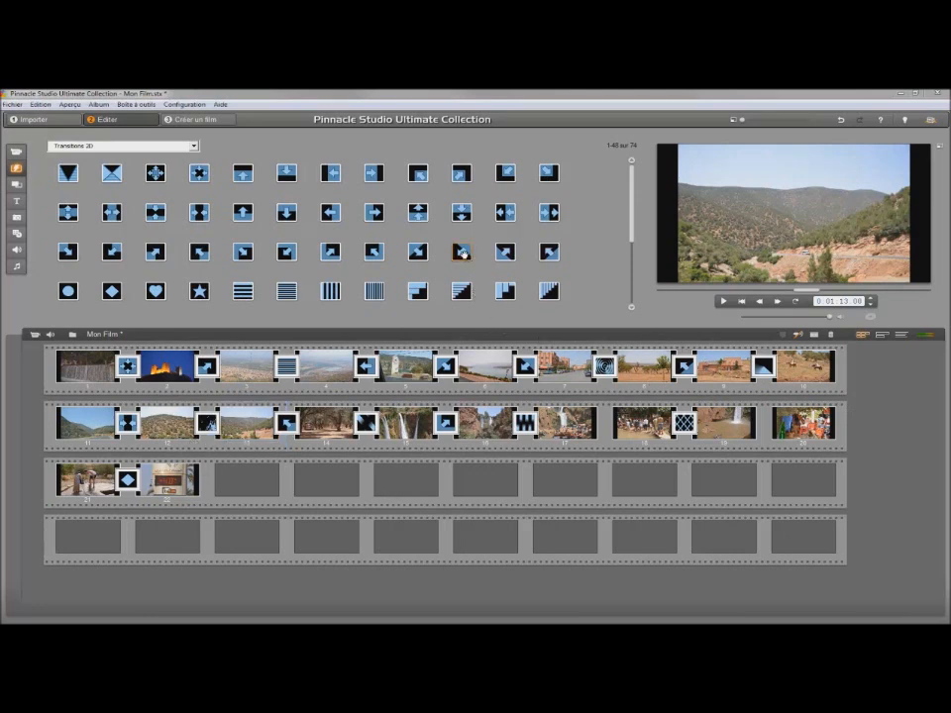
pyautogui.moveTo(763, 421); pyautogui.dragTo(764, 422)
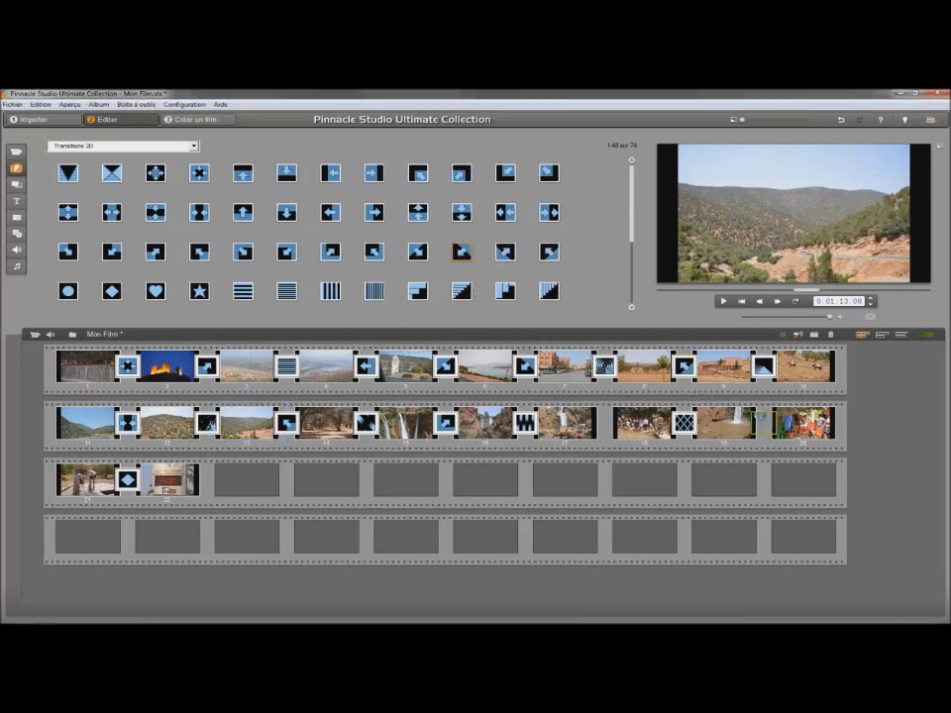
# - Play the slideshow from the first photo to review the transitions, pausing at photo 4
pyautogui.click(83, 355)
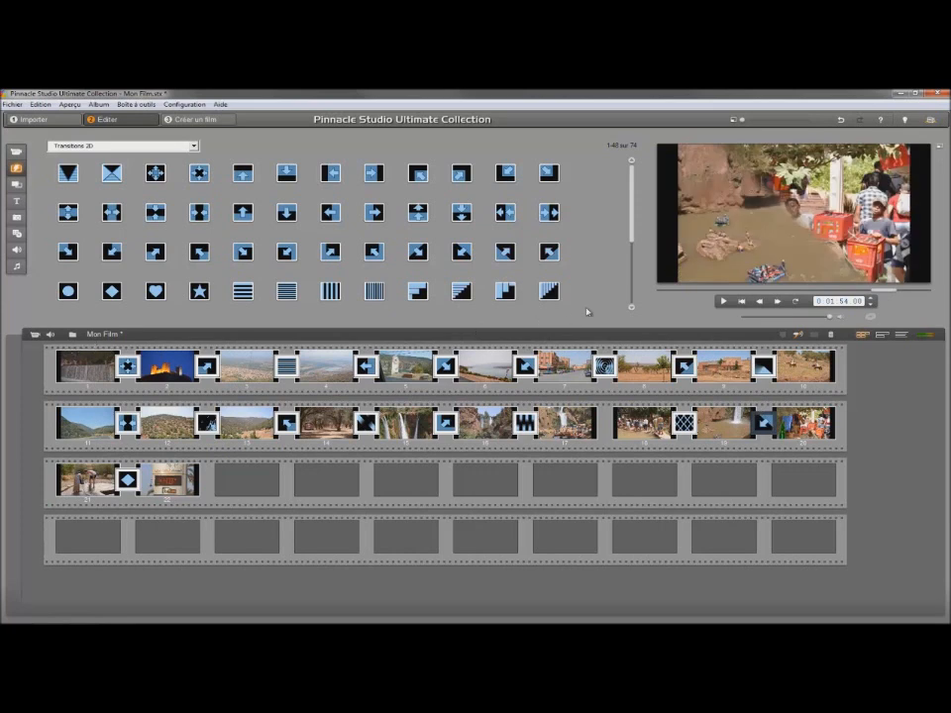
pyautogui.click(723, 302)
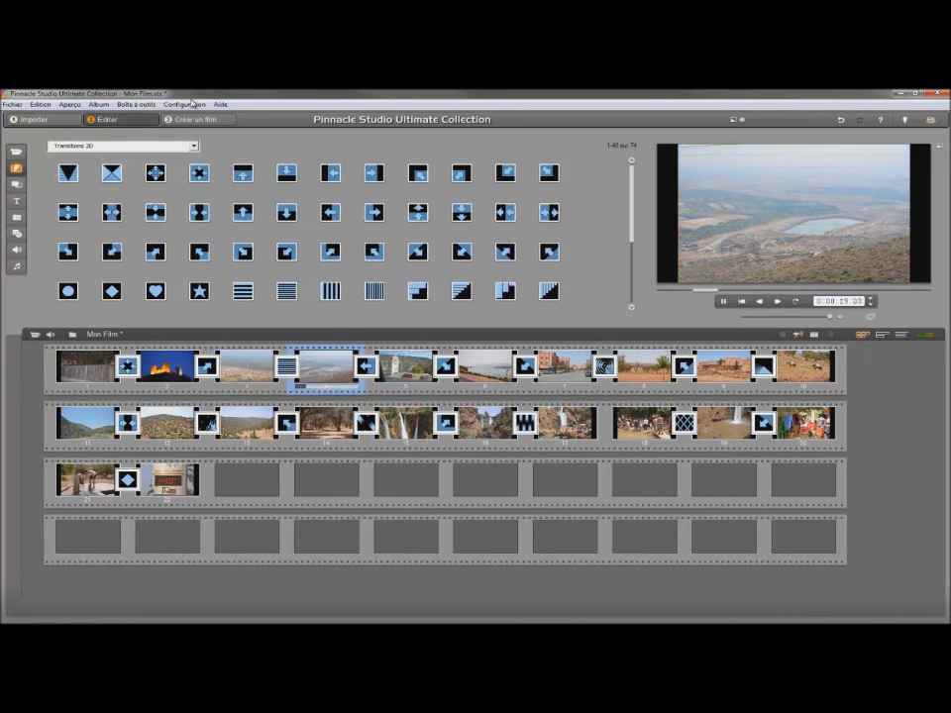
pyautogui.click(723, 302)
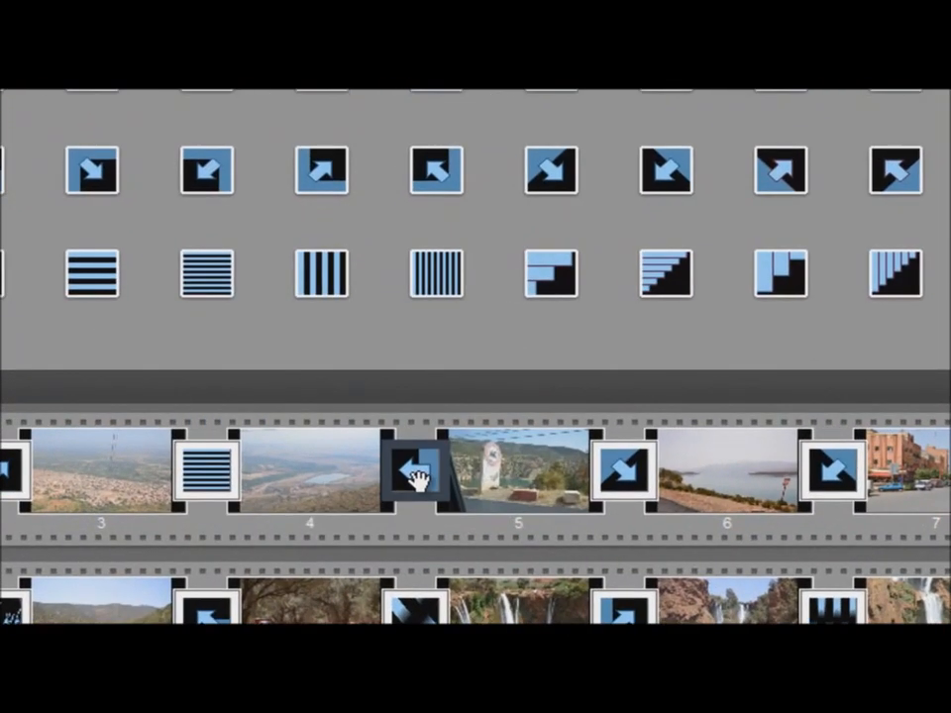
# - Examine the transition between photos 4 and 5 in its settings by stepping through its preview, and close the settings
pyautogui.doubleClick(416, 480)
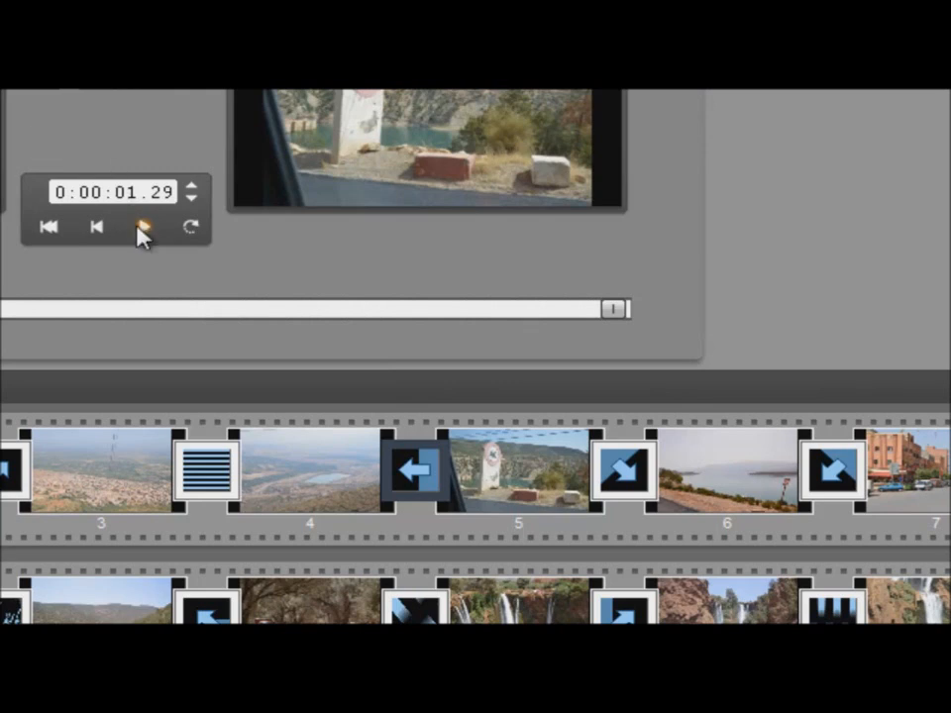
pyautogui.click(144, 228)
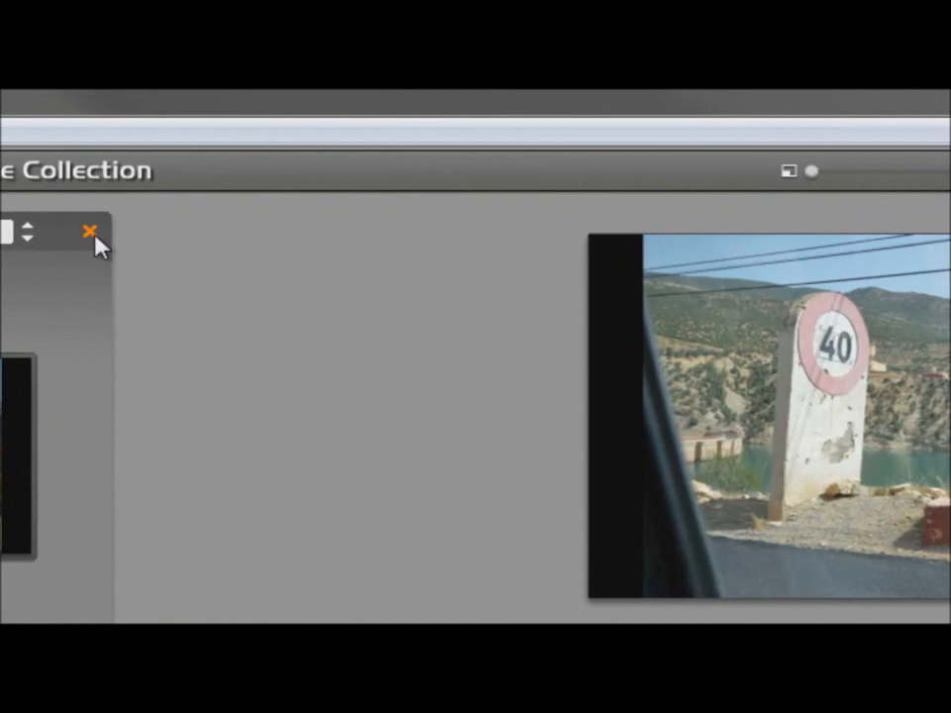
pyautogui.click(92, 236)
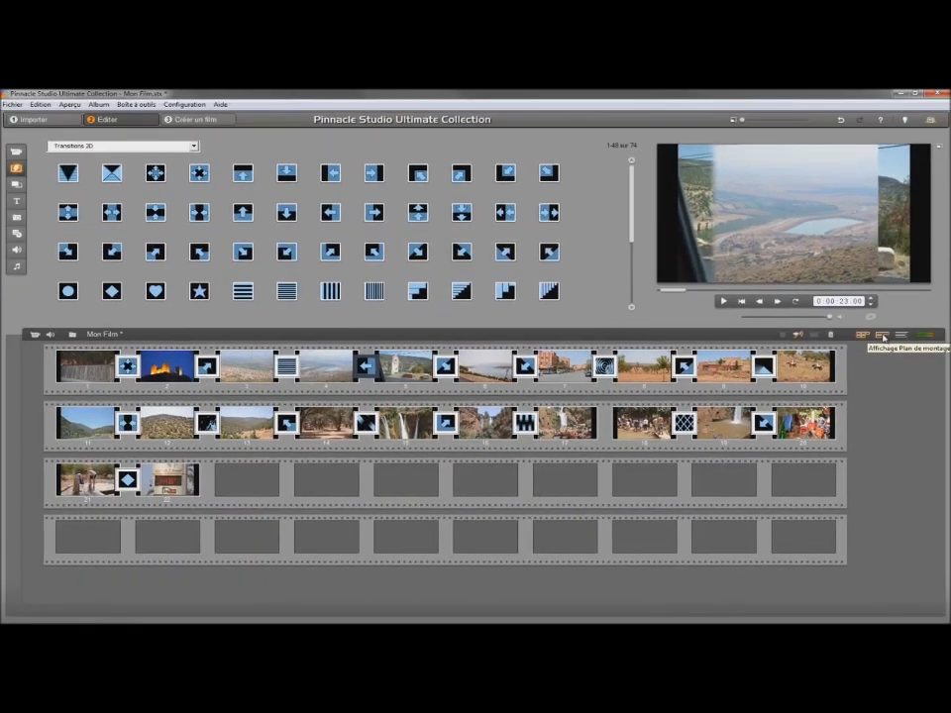
# - Switch to timeline view and preview Titre 22 from the standard motion titles
pyautogui.click(882, 336)
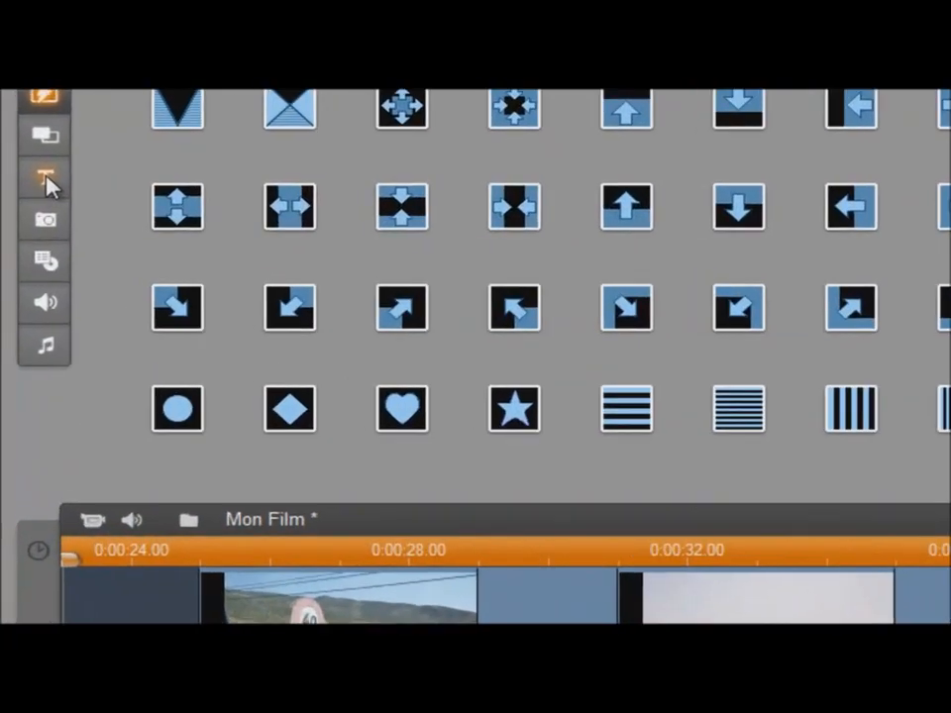
pyautogui.click(47, 186)
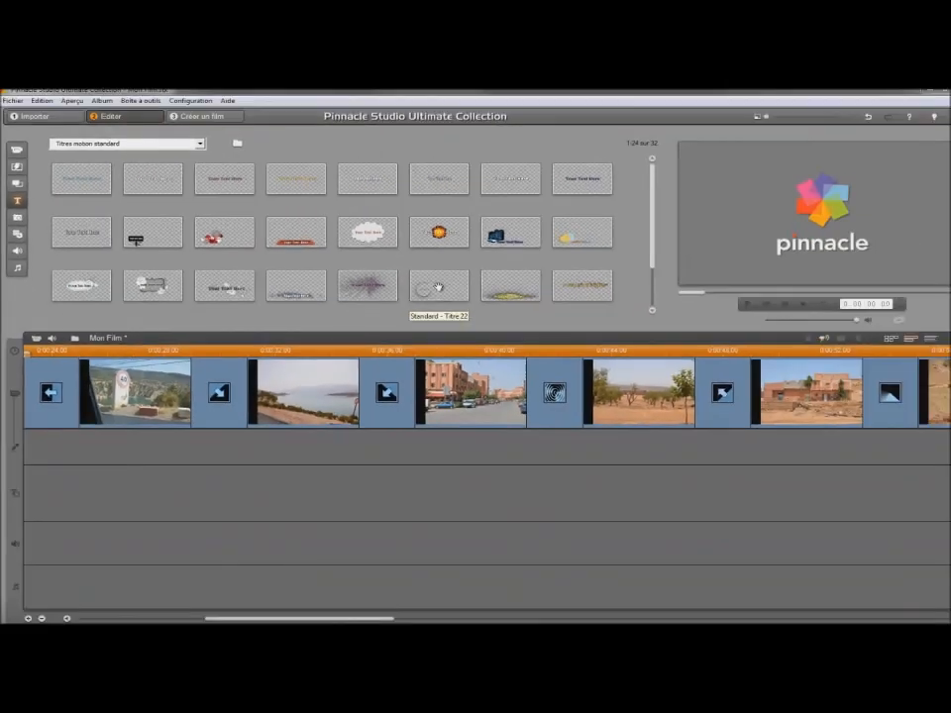
pyautogui.click(858, 355)
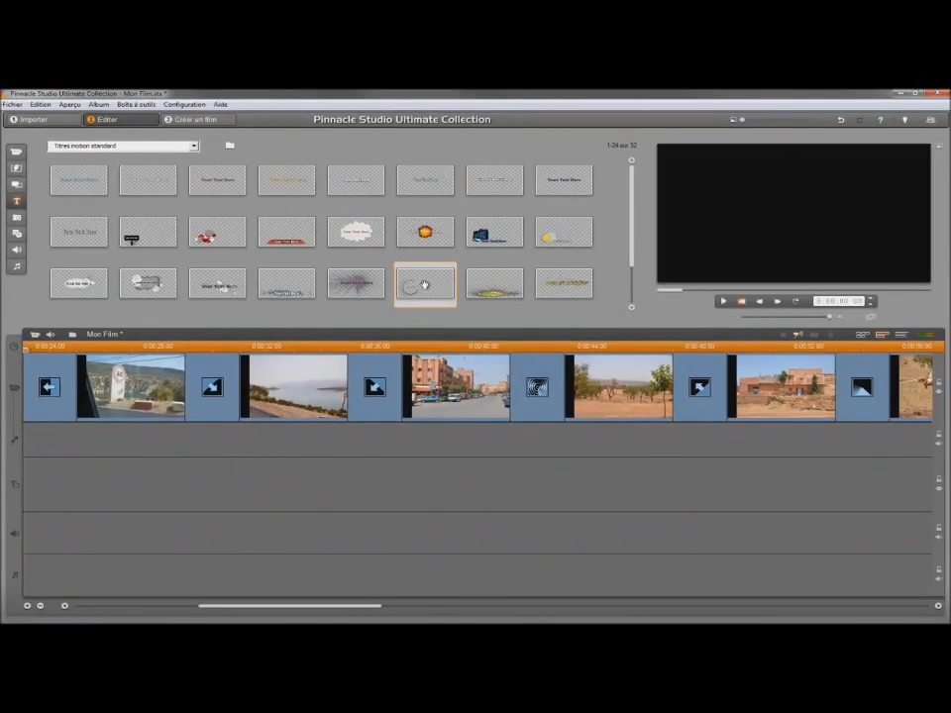
pyautogui.click(723, 302)
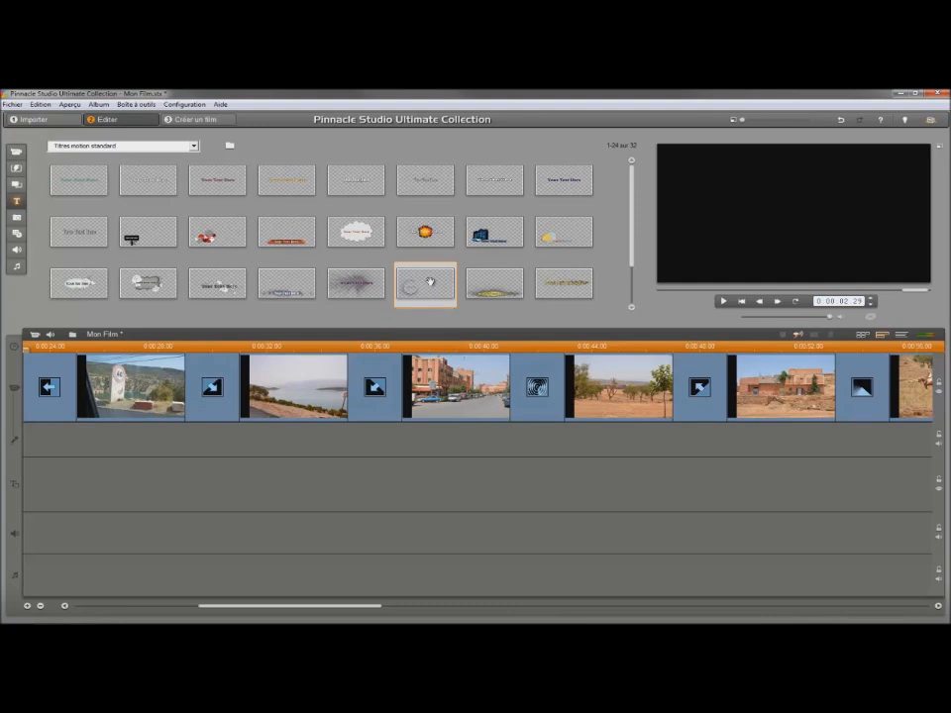
# - Place Titre 22 on the title track at 0:00:37.00, the start of photo 7, and extend it to about 0:00:43.09
pyautogui.moveTo(430, 283); pyautogui.dragTo(406, 468)
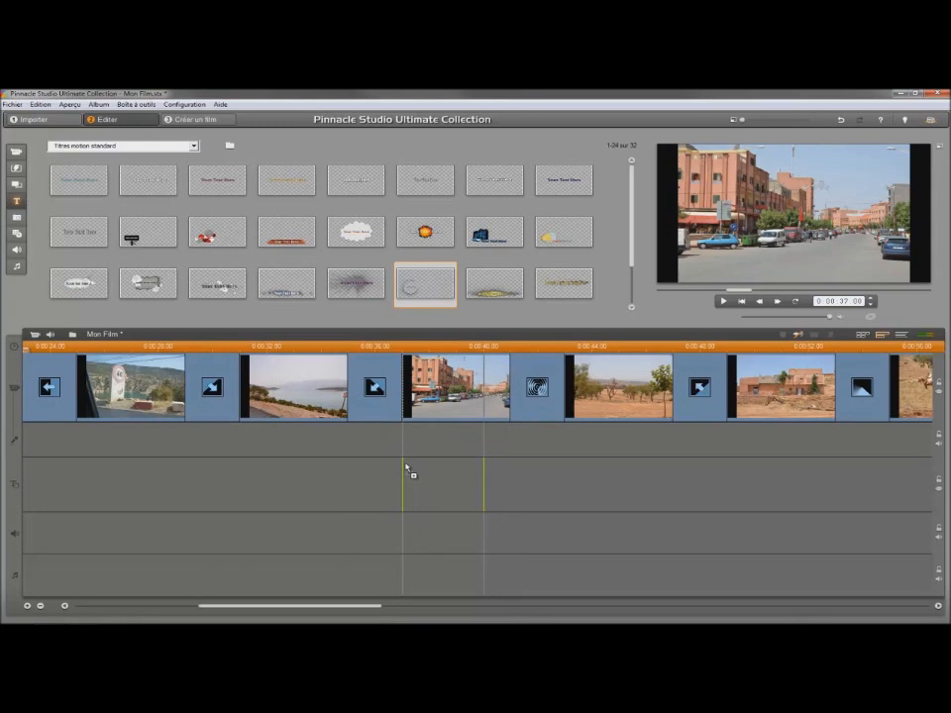
pyautogui.moveTo(408, 472); pyautogui.dragTo(407, 472)
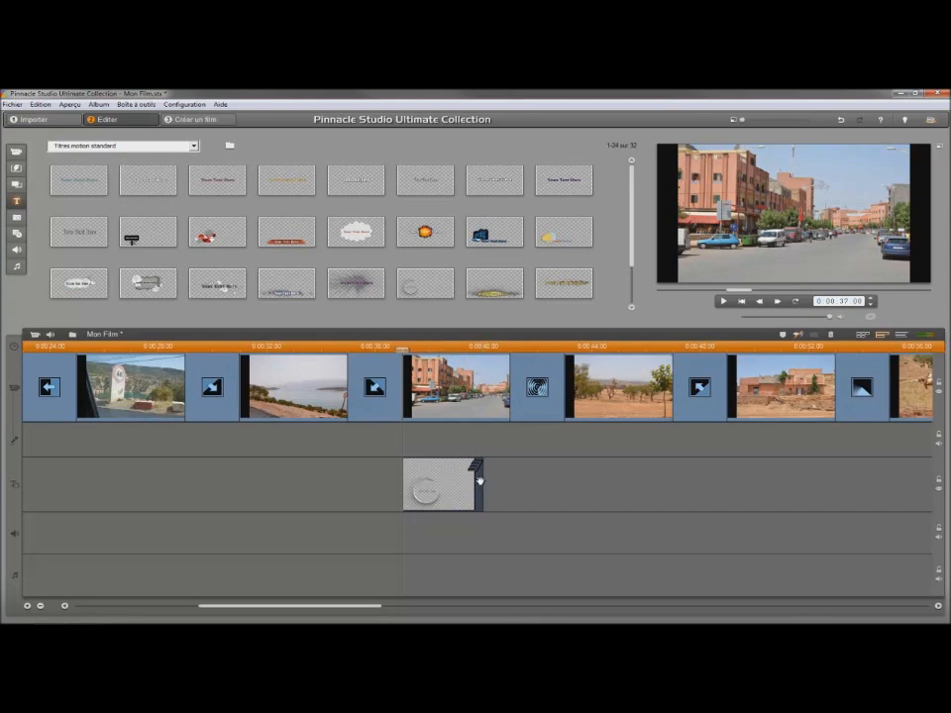
pyautogui.moveTo(482, 481); pyautogui.dragTo(572, 486)
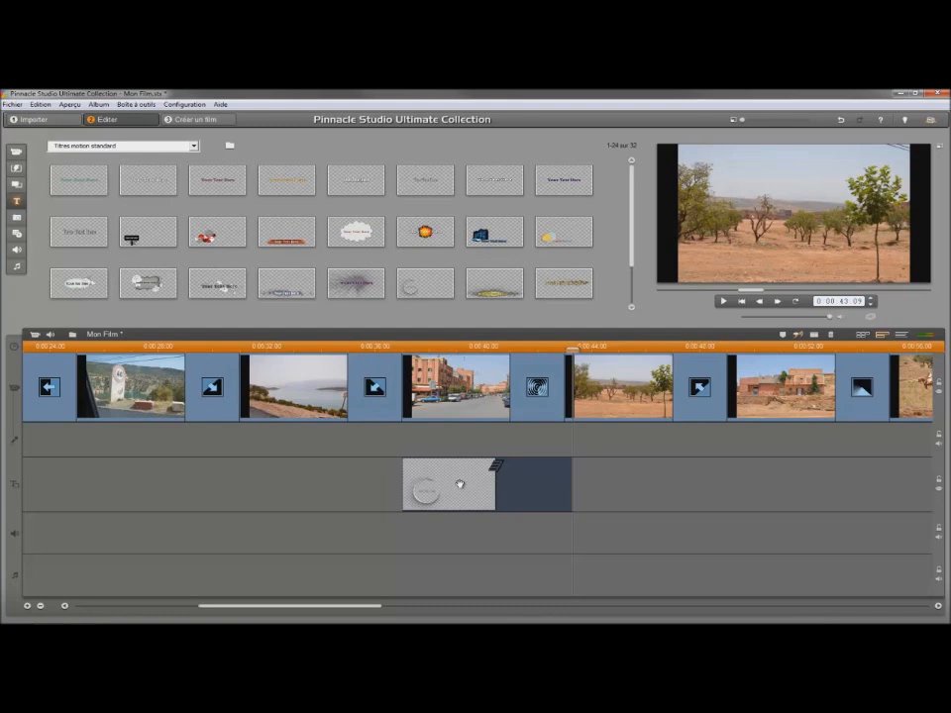
# - Open the placed title for editing and apply the salmon-pink standard look to its text
pyautogui.doubleClick(458, 485)
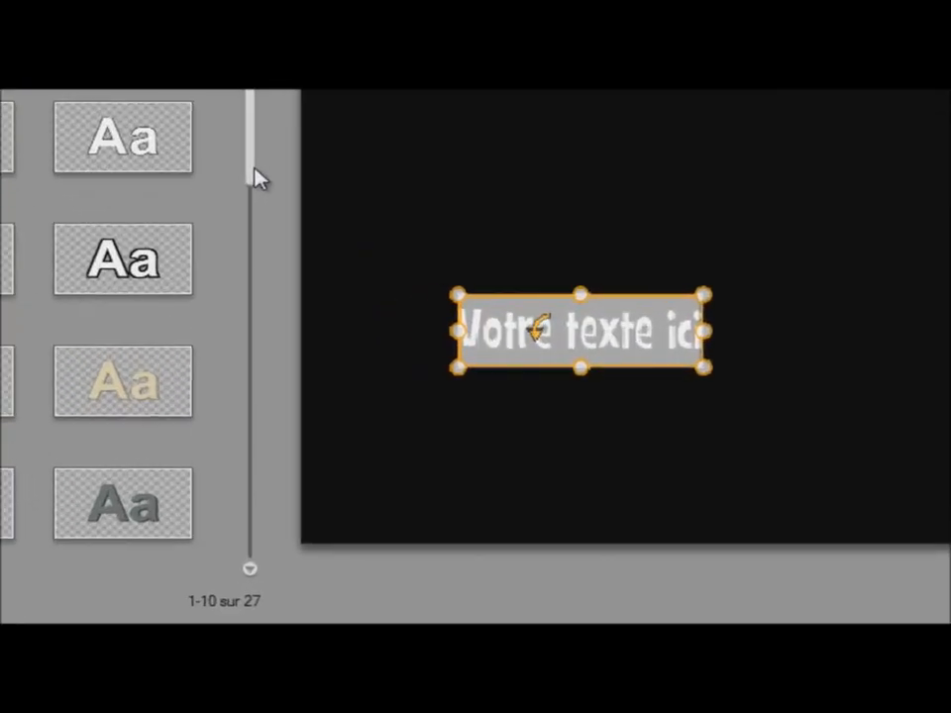
pyautogui.moveTo(256, 178); pyautogui.dragTo(260, 214)
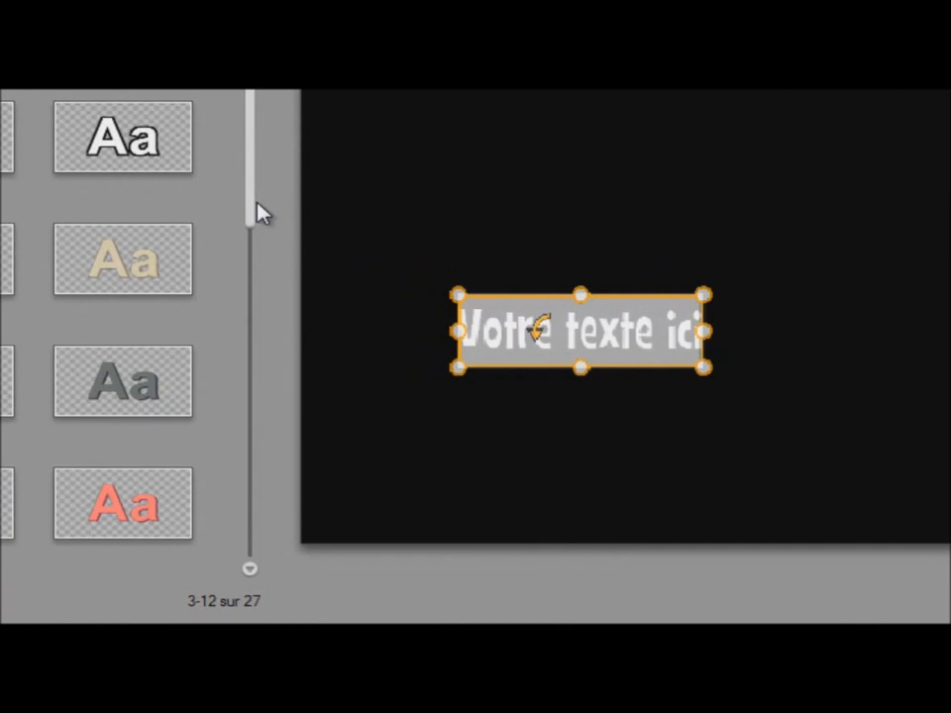
pyautogui.click(128, 506)
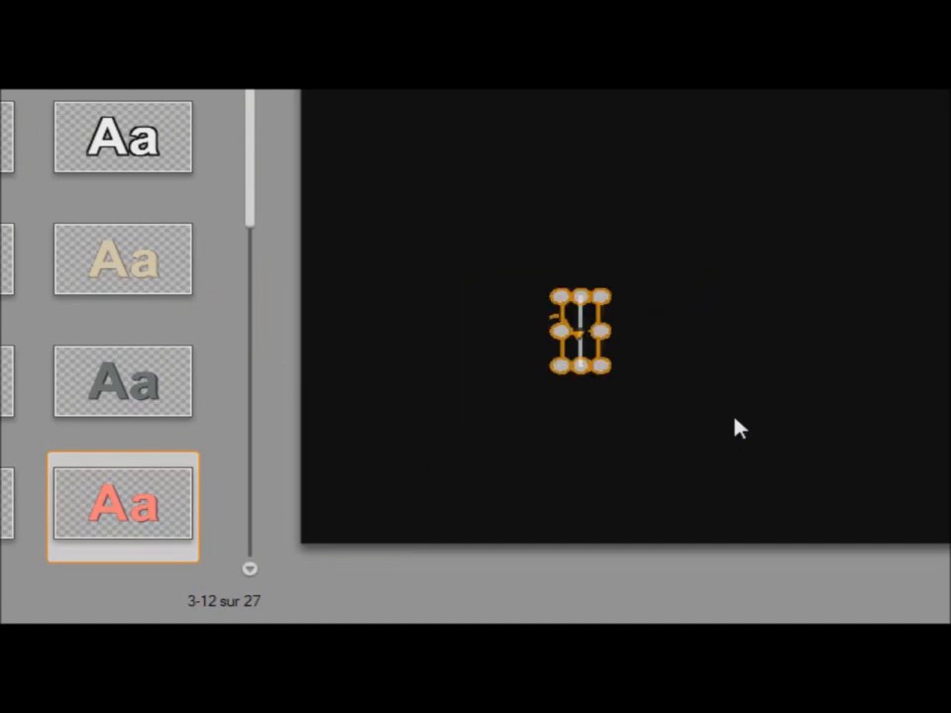
# - Replace the placeholder title text with "Teste pinnacle studio 15"
pyautogui.write('T')
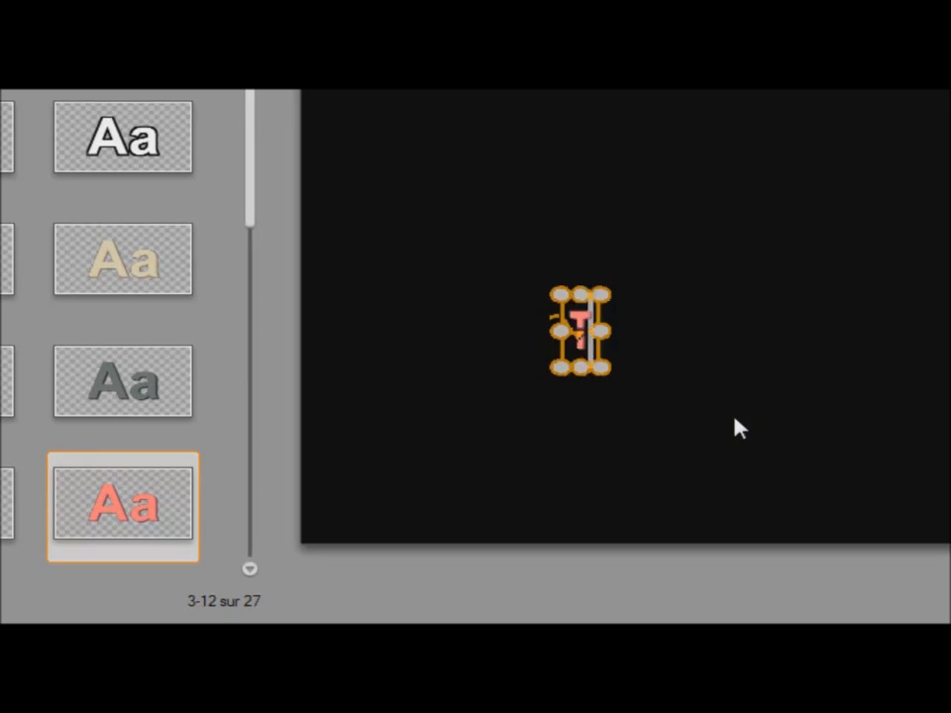
pyautogui.write('este pin')
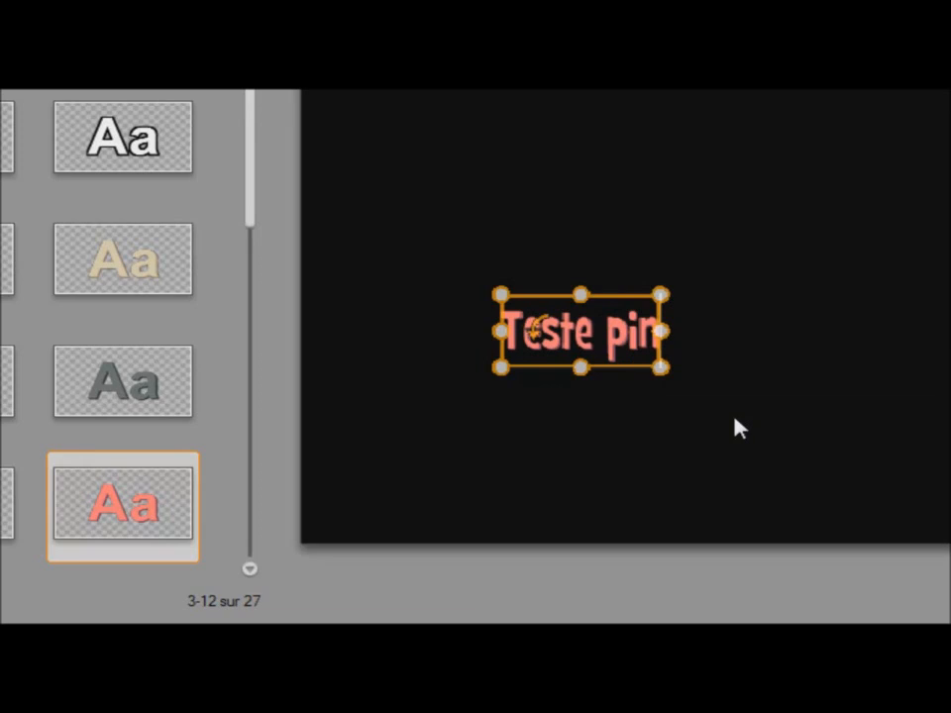
pyautogui.write('nacle')
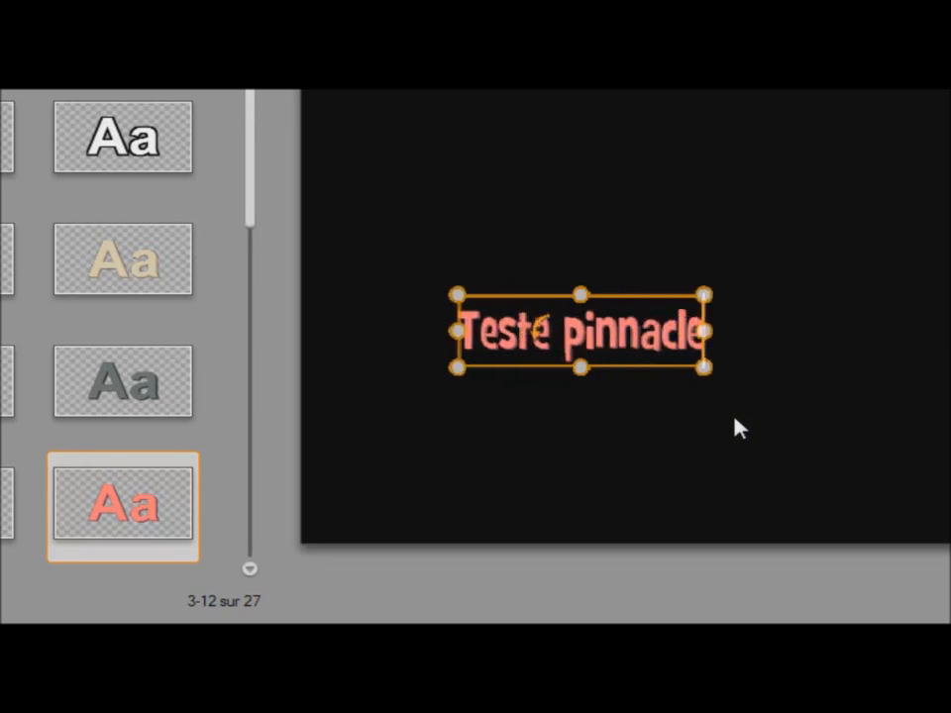
pyautogui.write('stu')
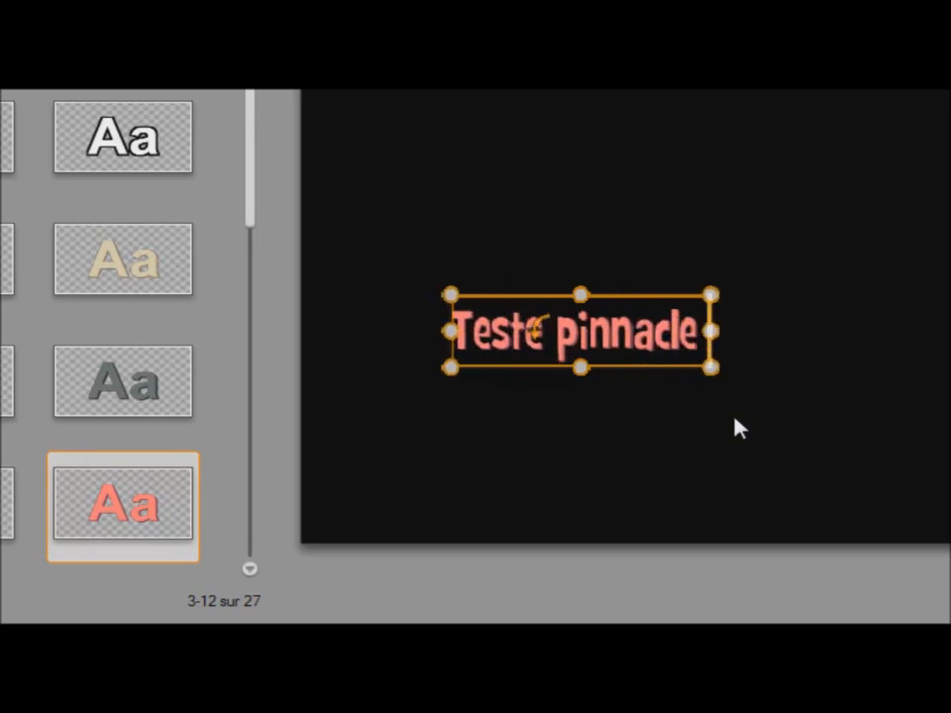
pyautogui.write('dio15')
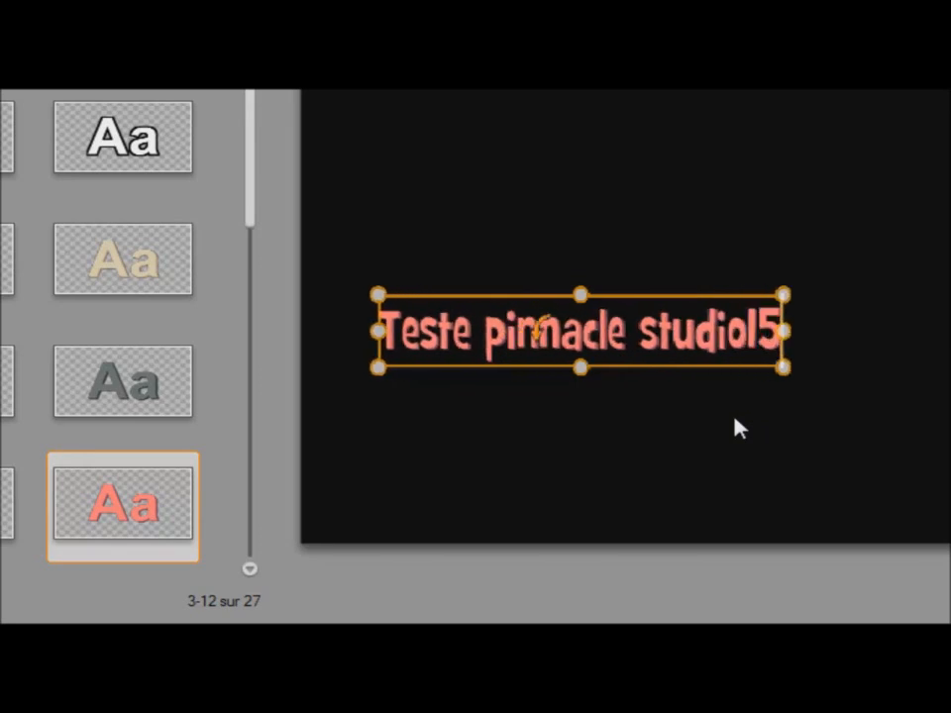
pyautogui.press('BackSpace')
pyautogui.press('BackSpace')
pyautogui.write('15')
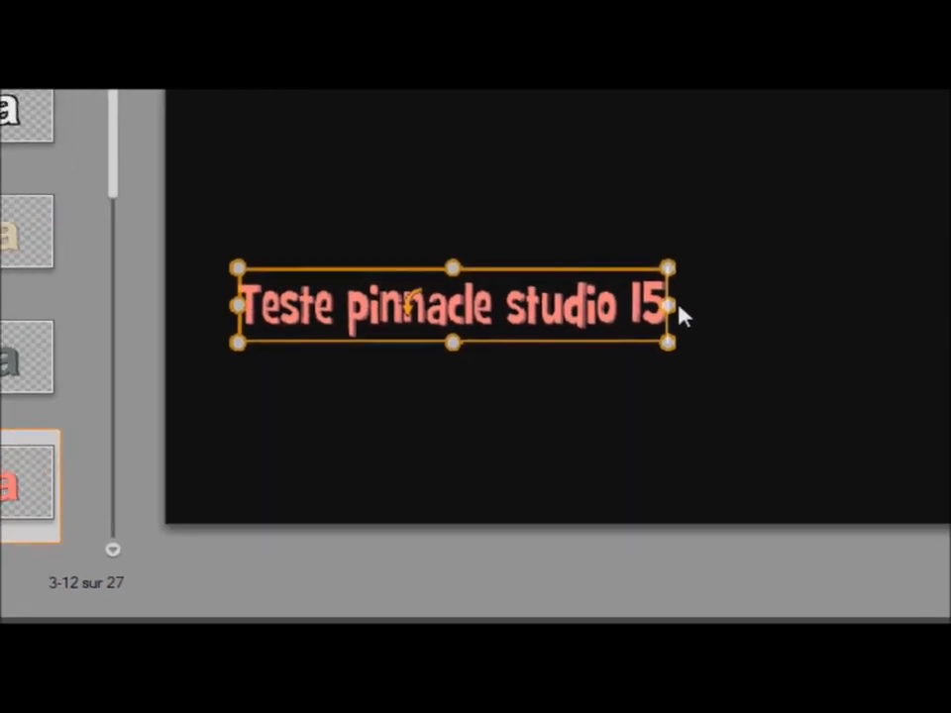
# - Stretch the title text box slightly wider and taller and move it closer to the middle of the frame
pyautogui.moveTo(412, 249); pyautogui.dragTo(474, 252)
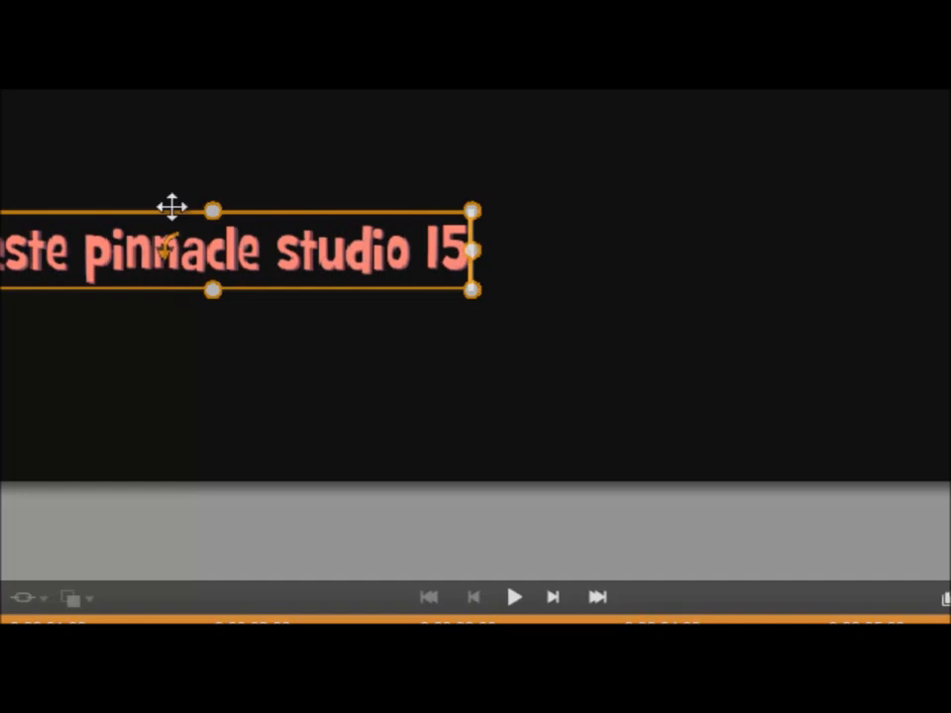
pyautogui.moveTo(217, 210); pyautogui.dragTo(217, 182)
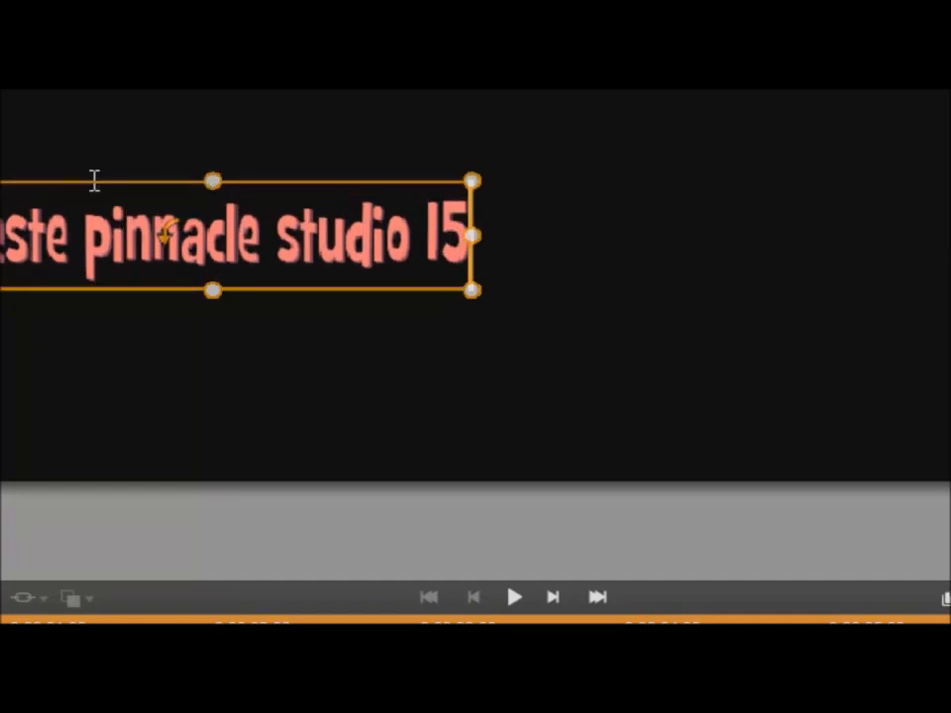
pyautogui.moveTo(93, 176); pyautogui.dragTo(274, 189)
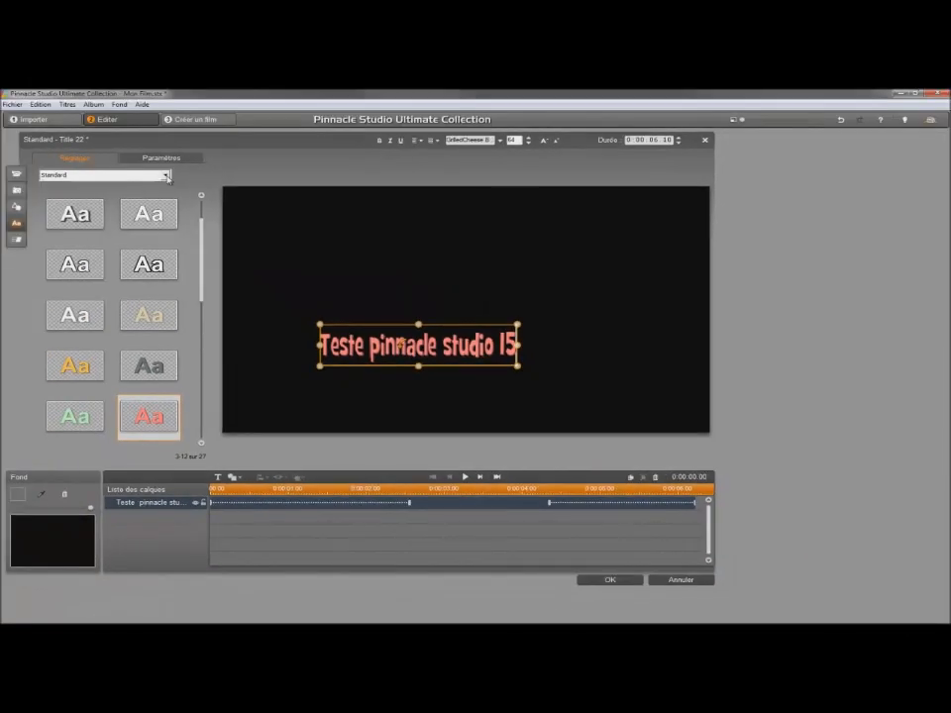
# - Set the title's font size to 60 and look through the available fonts
pyautogui.click(166, 176)
pyautogui.click(166, 177)
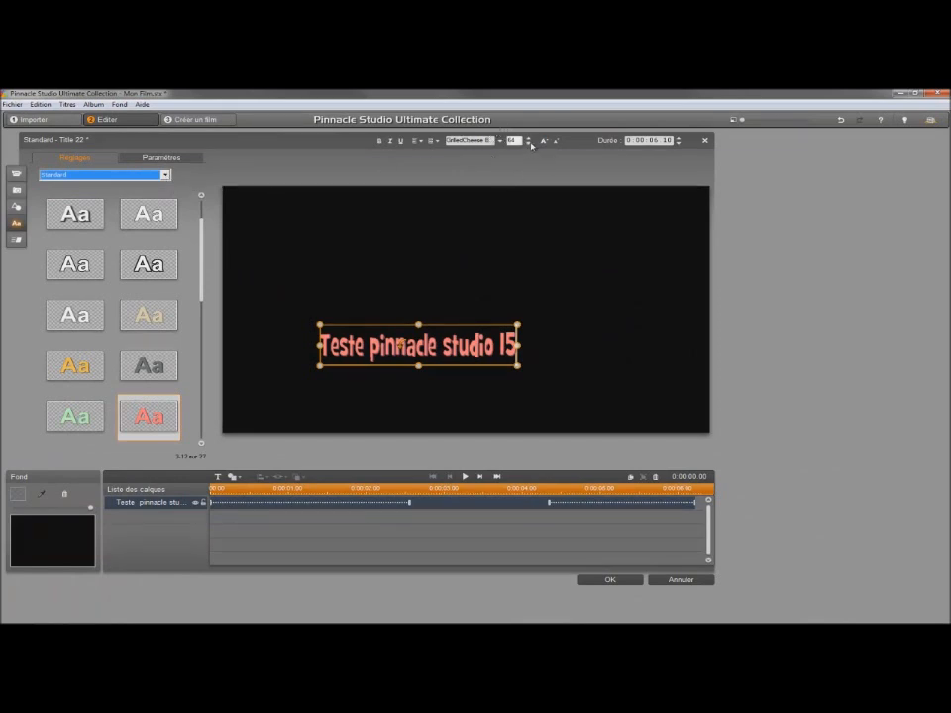
pyautogui.click(531, 144)
pyautogui.click(531, 145)
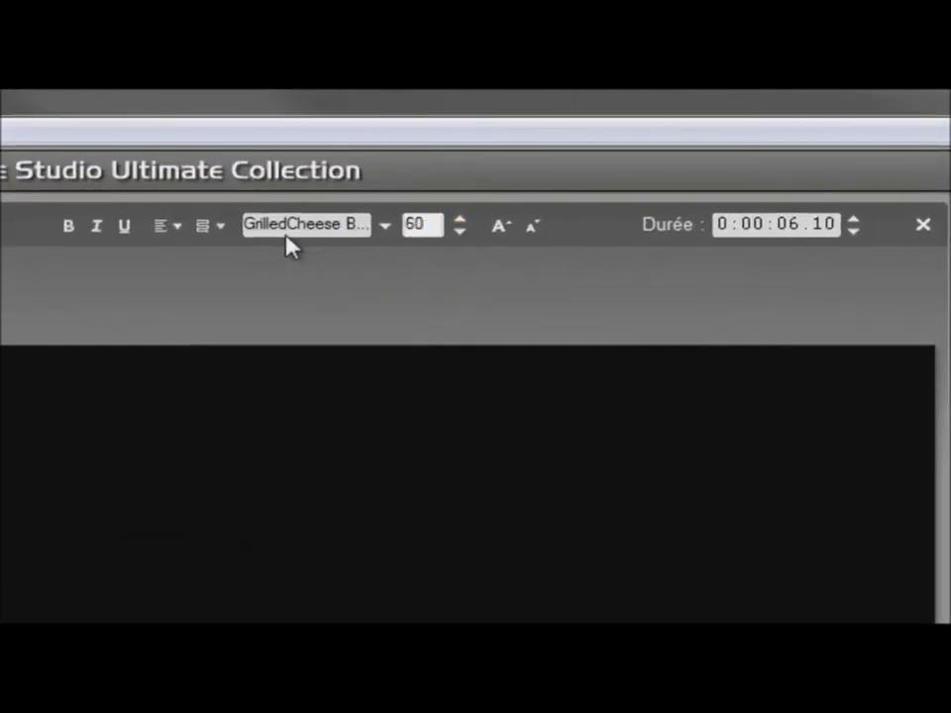
pyautogui.click(385, 228)
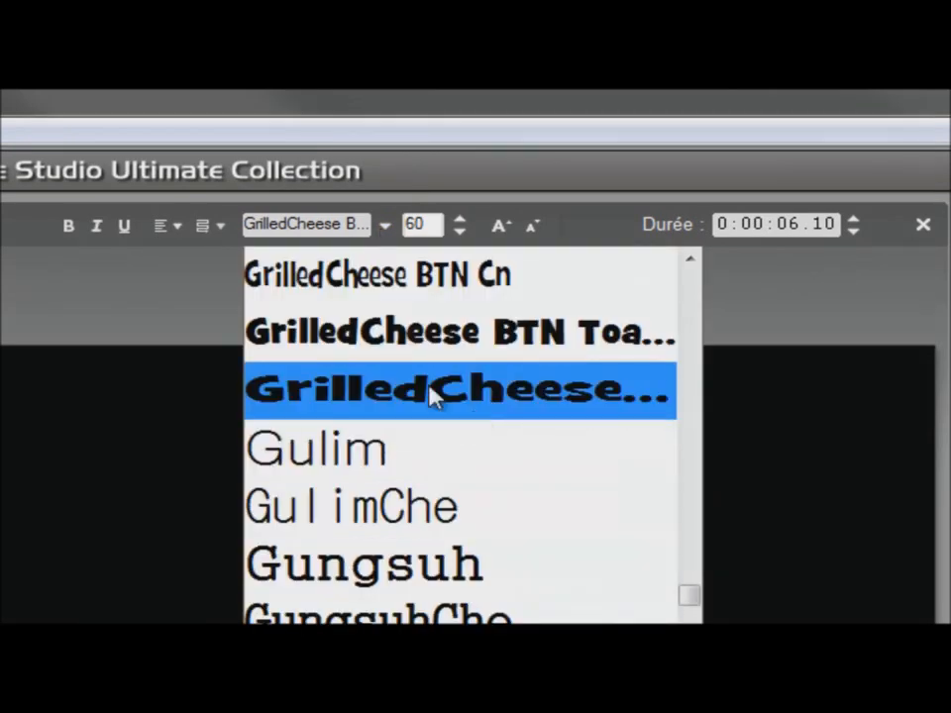
pyautogui.click(62, 275)
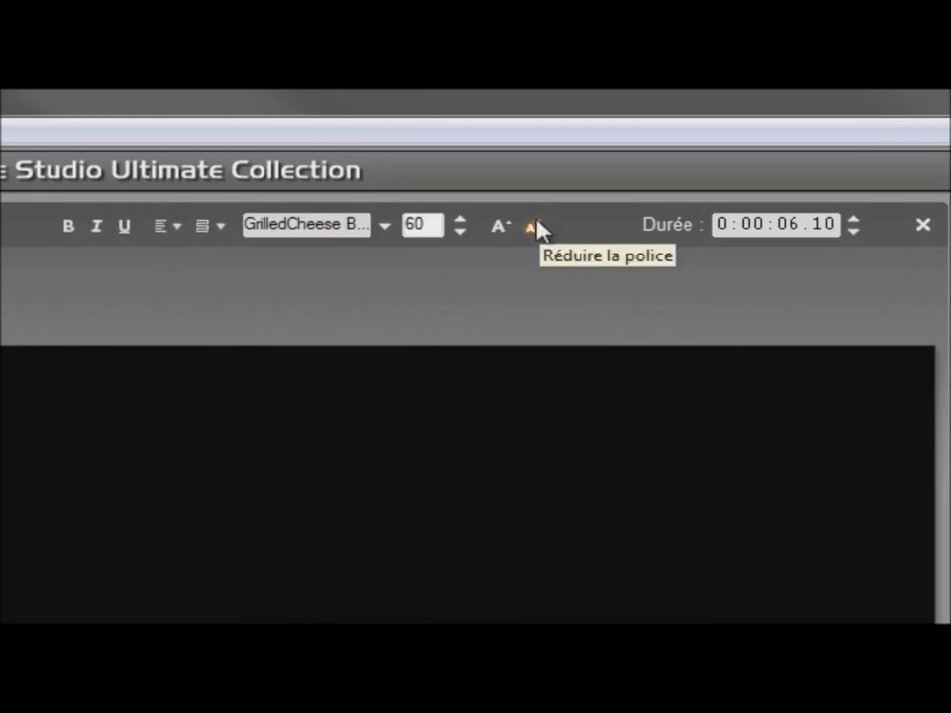
# - Try enlarging the title font to 72 and reducing it again with the grow and shrink font controls
pyautogui.click(501, 226)
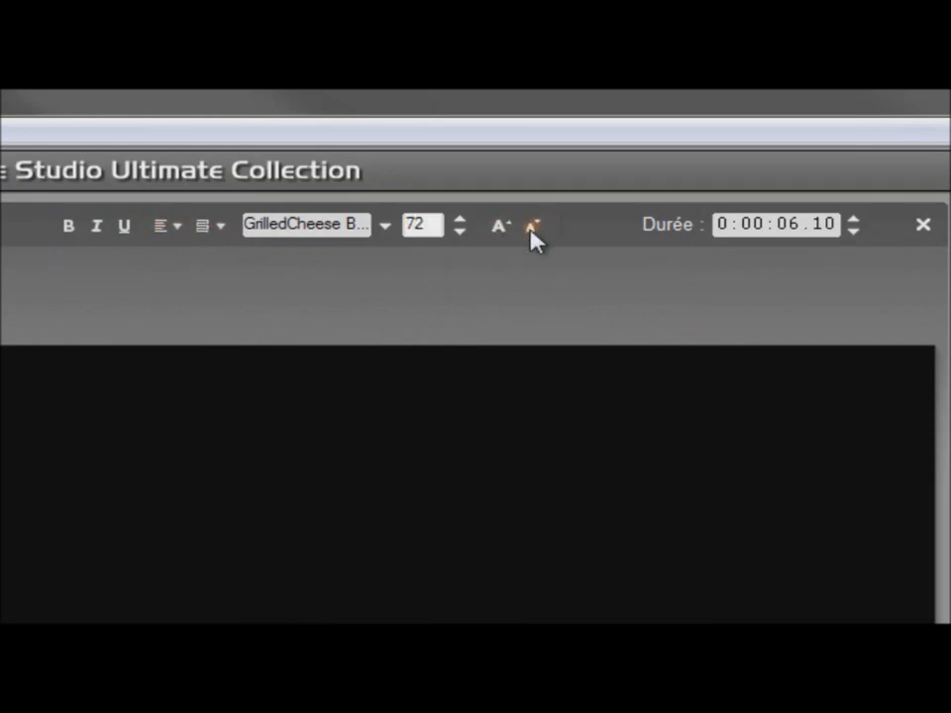
pyautogui.click(533, 227)
pyautogui.click(504, 224)
pyautogui.click(530, 225)
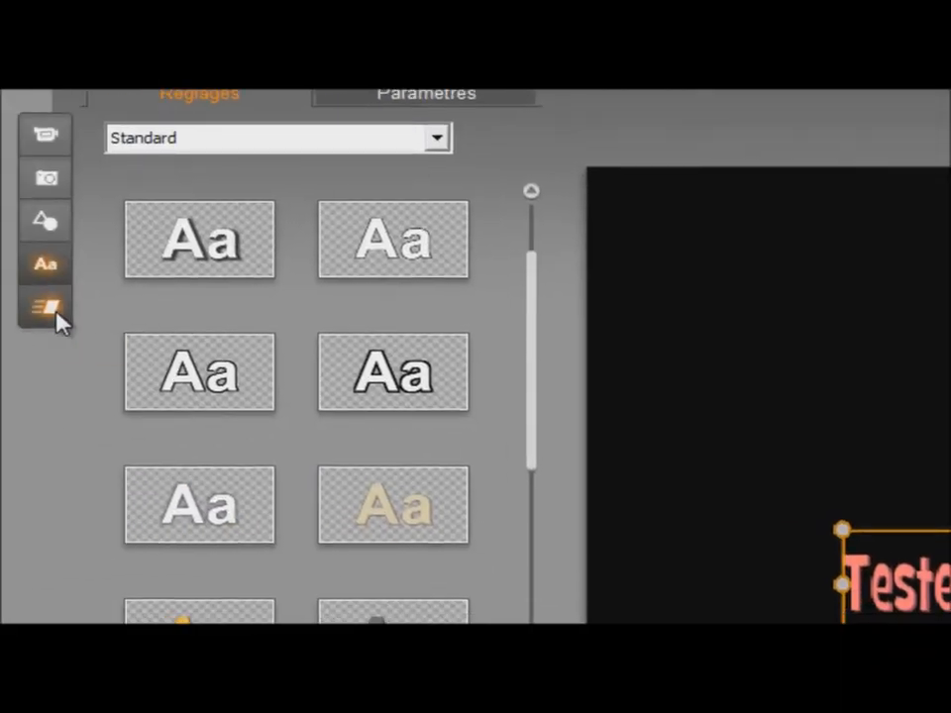
# - Apply the Jump Forward (Saut en avant) entrance motion to the title
pyautogui.click(56, 315)
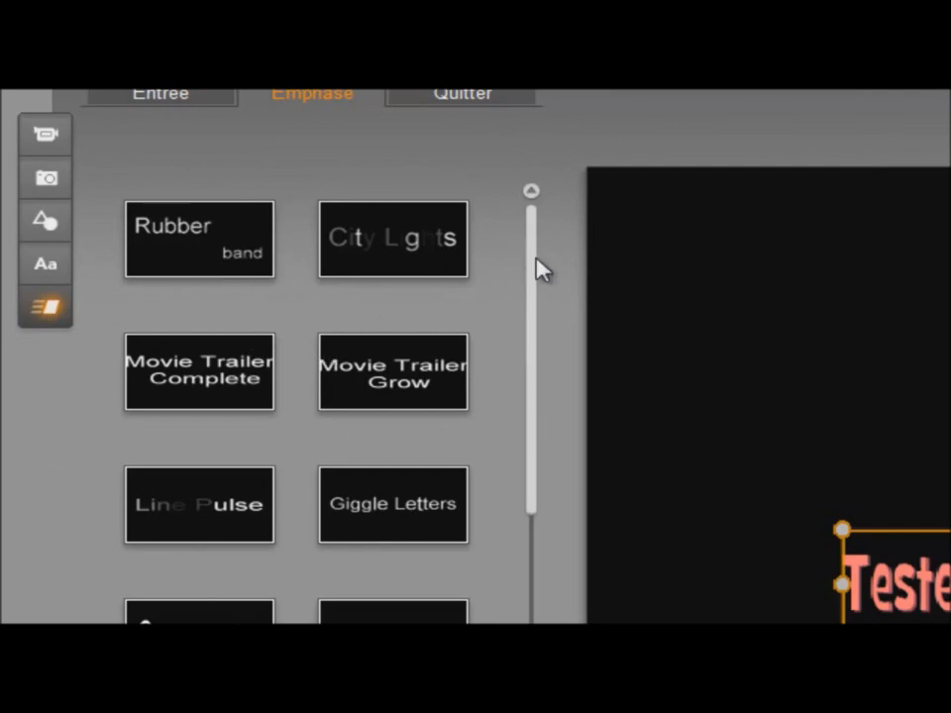
pyautogui.click(167, 94)
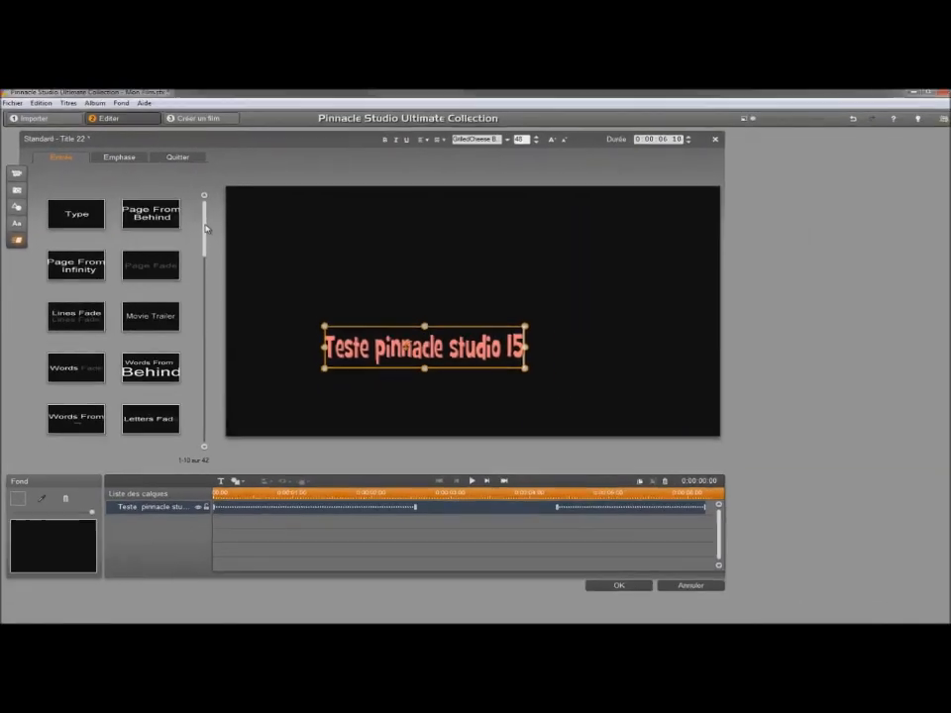
pyautogui.moveTo(388, 256); pyautogui.dragTo(392, 380)
pyautogui.moveTo(204, 292); pyautogui.dragTo(205, 347)
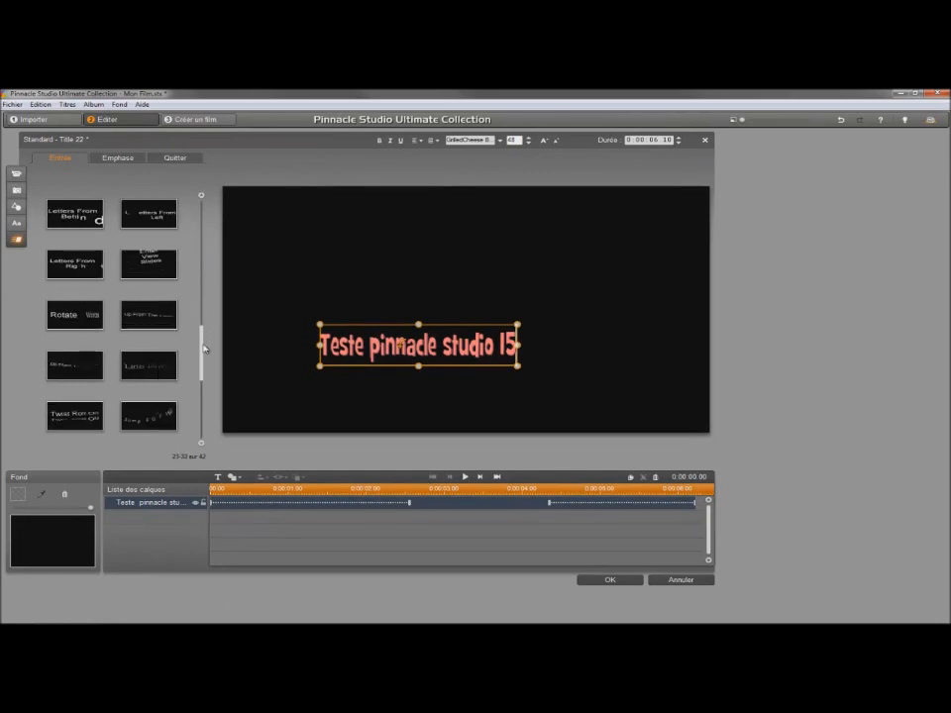
pyautogui.click(145, 420)
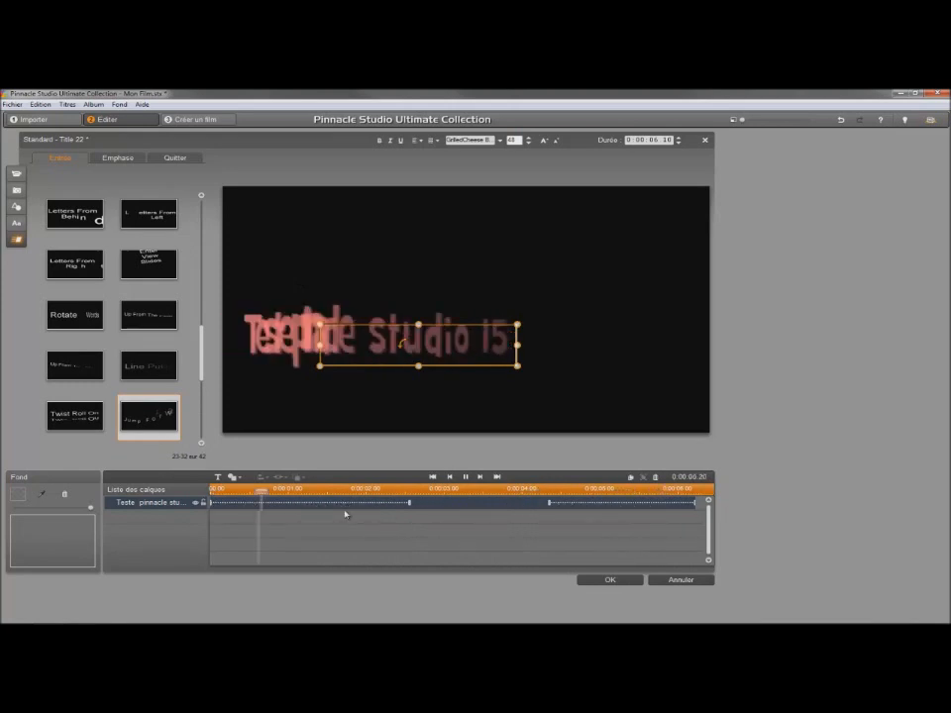
# - Try the Falling Down emphasis motion on the title, and replace it with Walking Letters
pyautogui.click(129, 160)
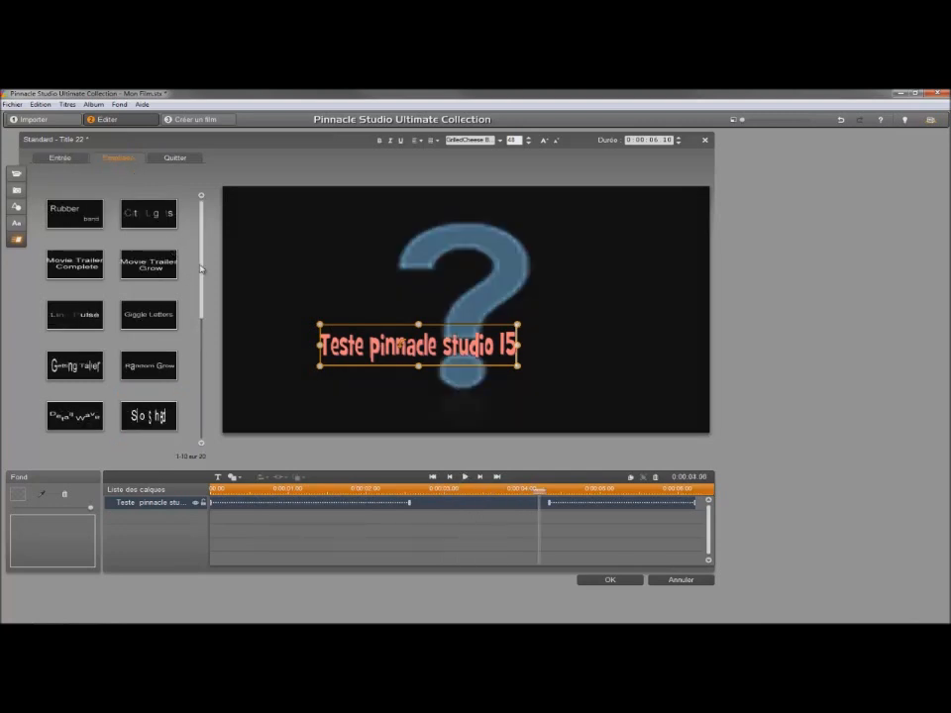
pyautogui.moveTo(201, 270); pyautogui.dragTo(207, 333)
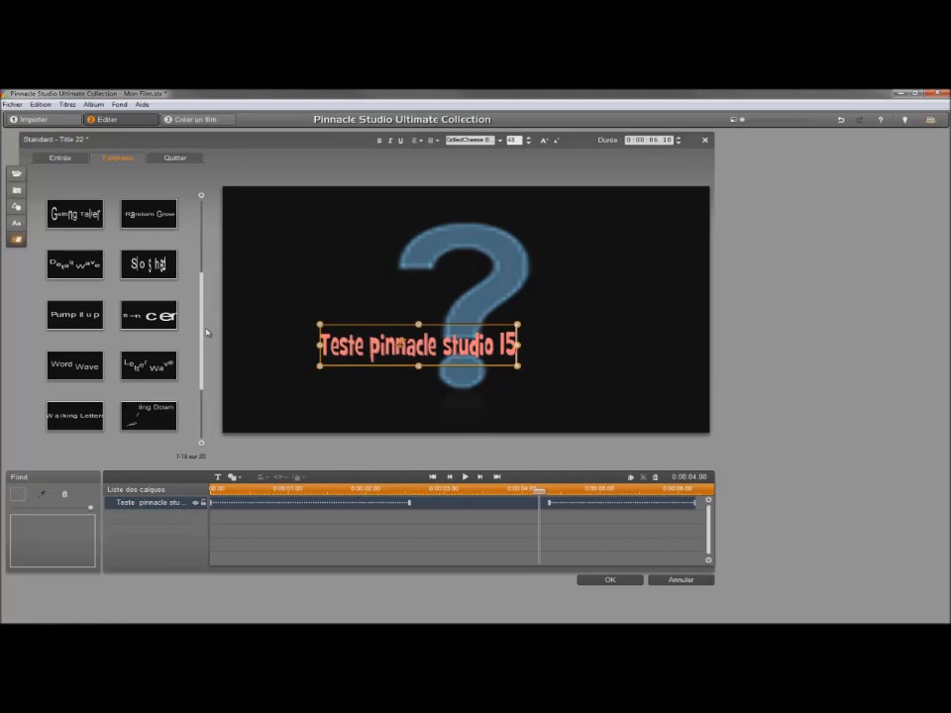
pyautogui.click(142, 417)
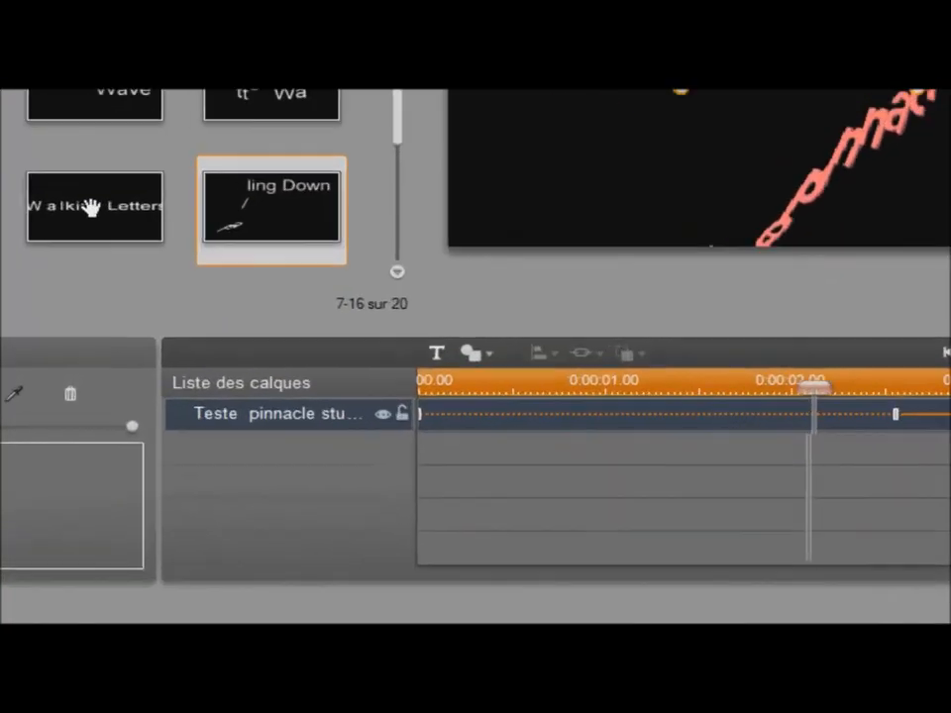
pyautogui.click(75, 395)
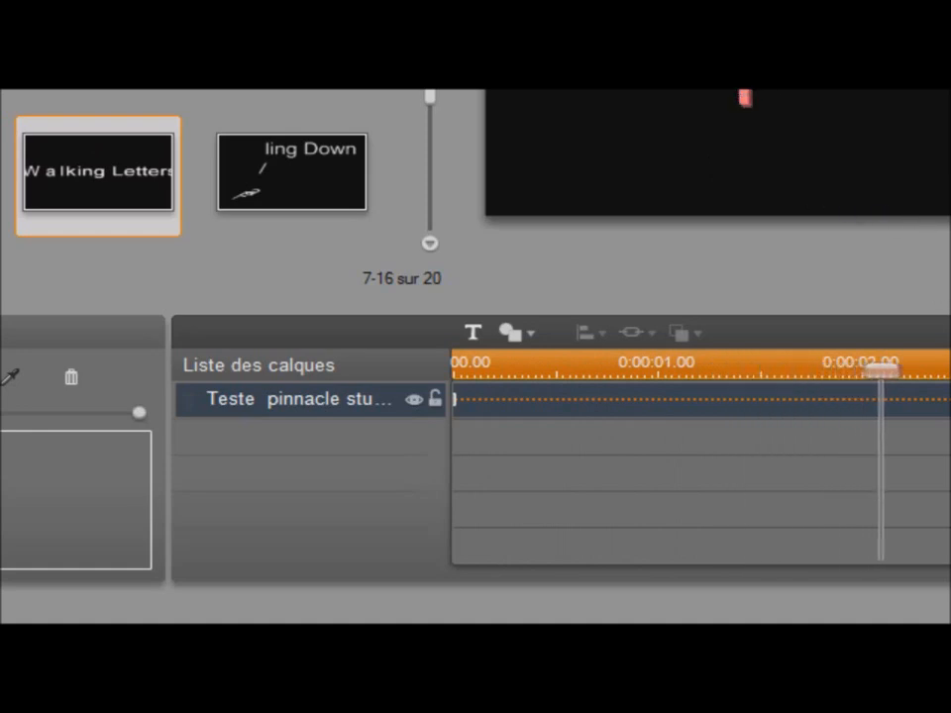
# - Shorten the entrance motion so the Walking Letters emphasis starts at about 1.4 seconds, and preview the title
pyautogui.moveTo(807, 416)
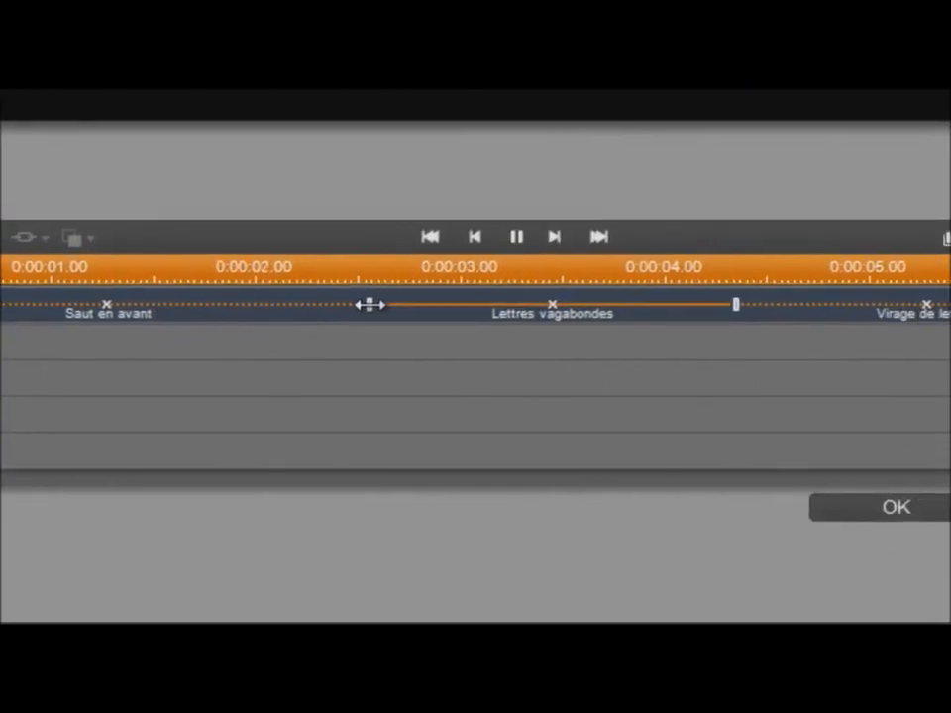
pyautogui.moveTo(370, 304); pyautogui.dragTo(122, 313)
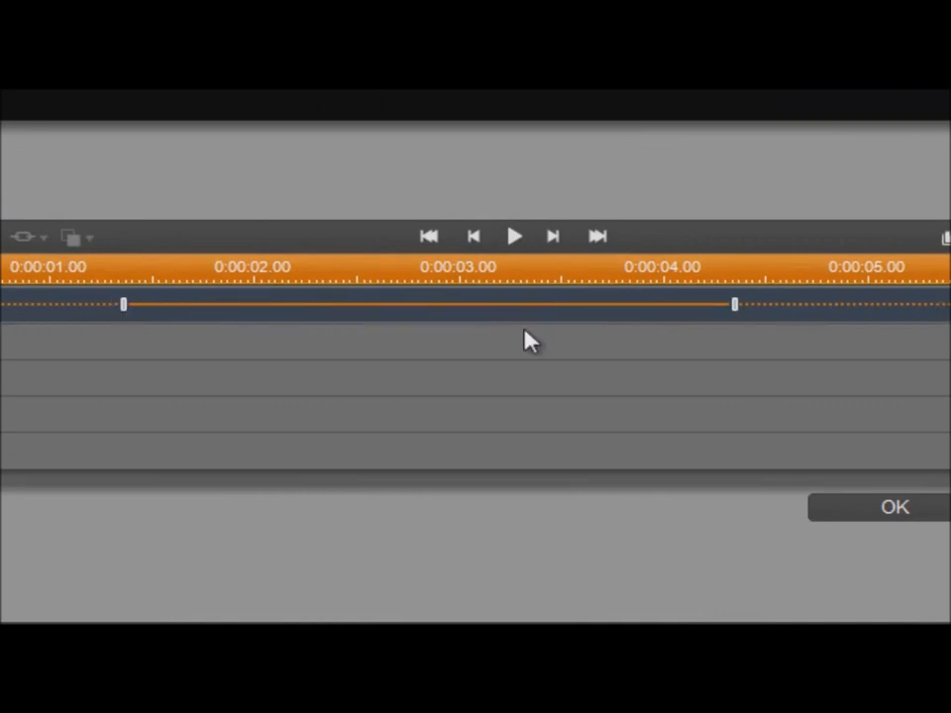
pyautogui.click(512, 236)
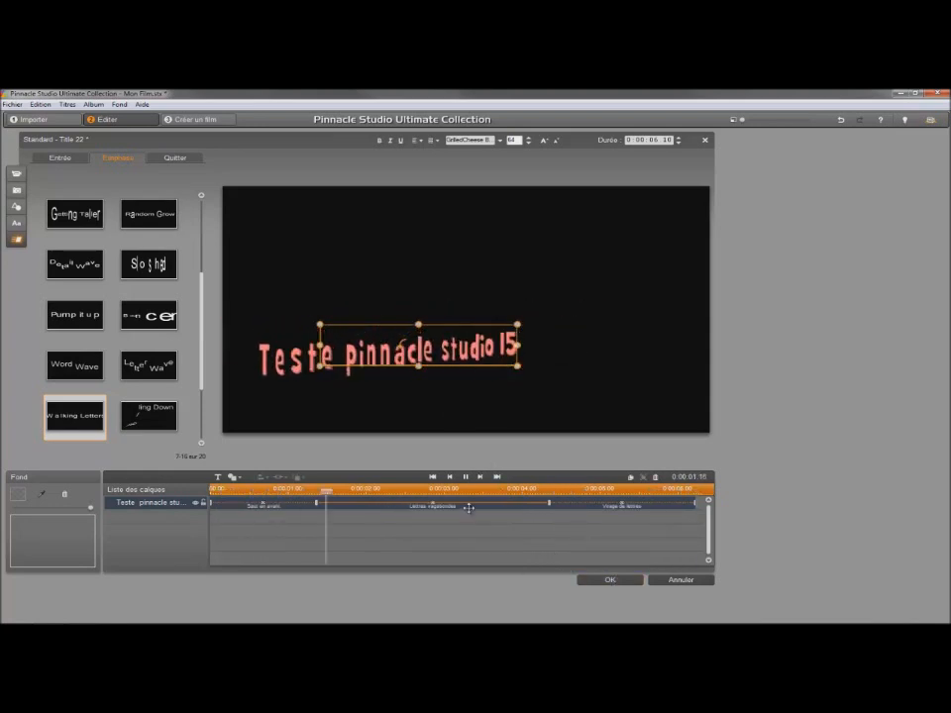
pyautogui.click(466, 477)
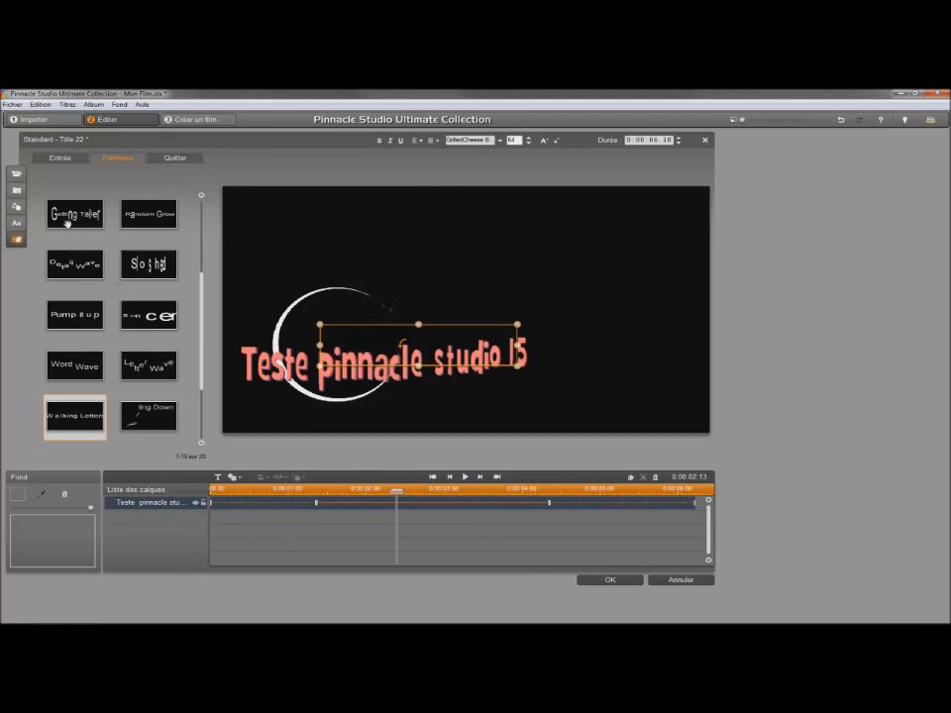
# - Accept the finished title and play the timeline from just before the title clip
pyautogui.click(609, 580)
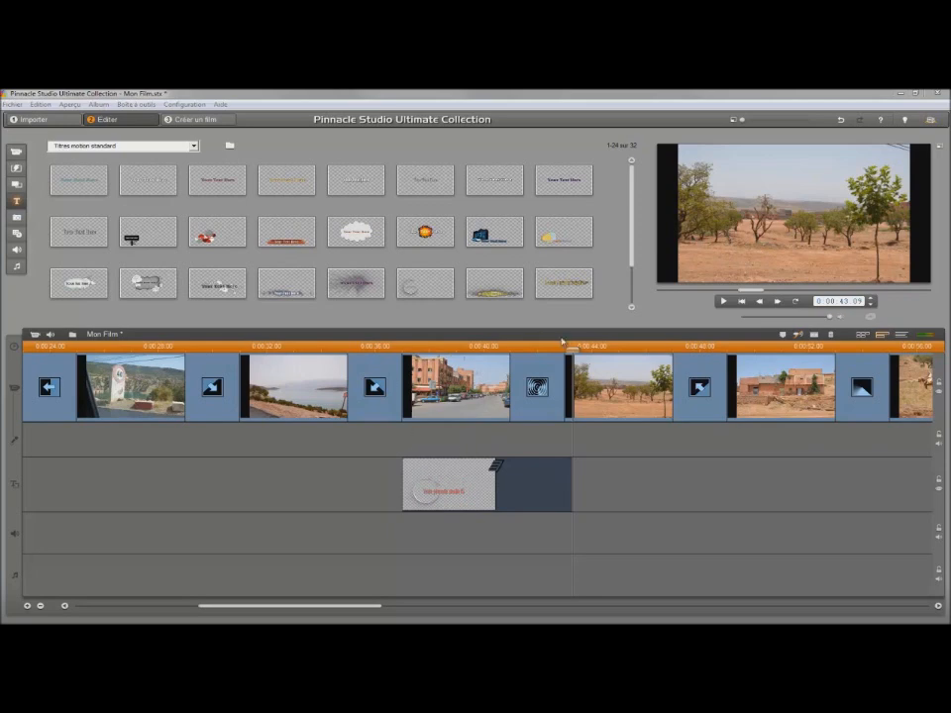
pyautogui.moveTo(570, 349); pyautogui.dragTo(341, 348)
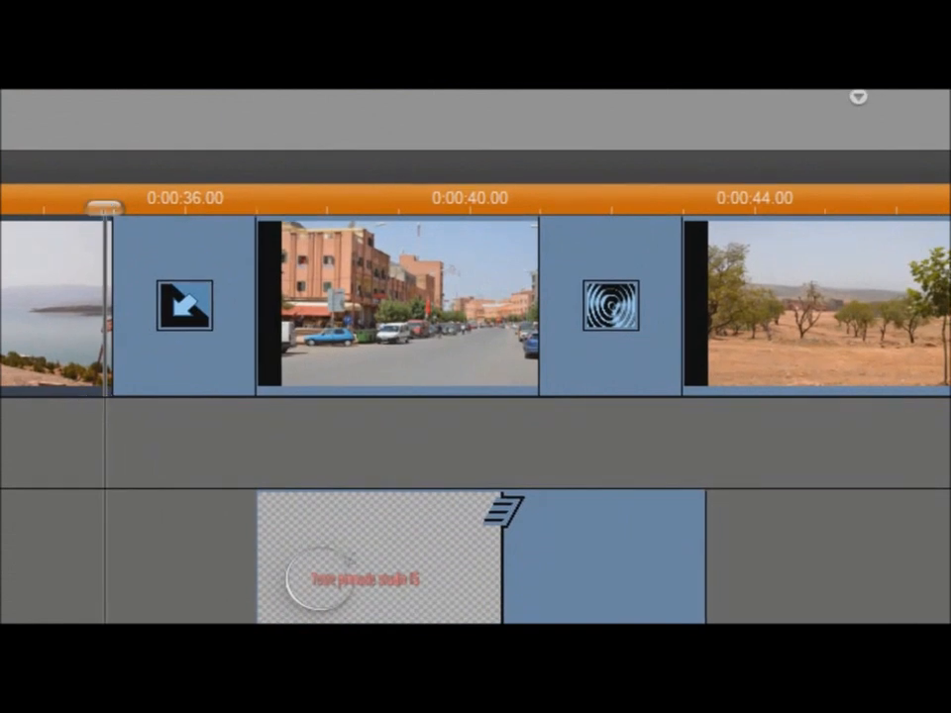
pyautogui.press('space')
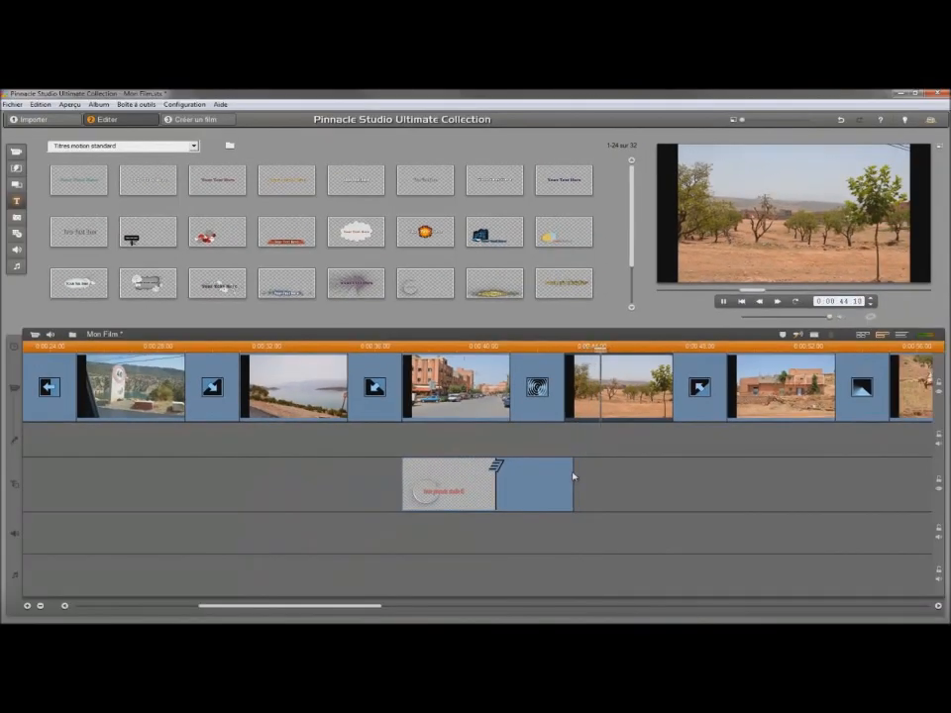
pyautogui.click(725, 301)
# - Try shortening the title clip to end just before the street photo ends, and play it back
pyautogui.click(571, 489)
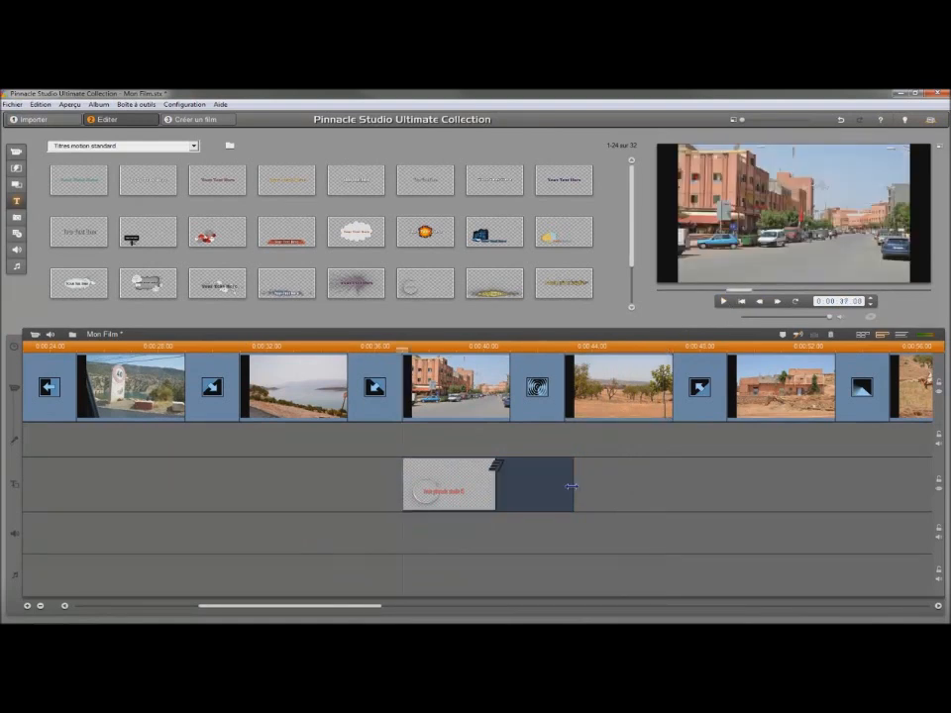
pyautogui.moveTo(571, 486); pyautogui.dragTo(503, 485)
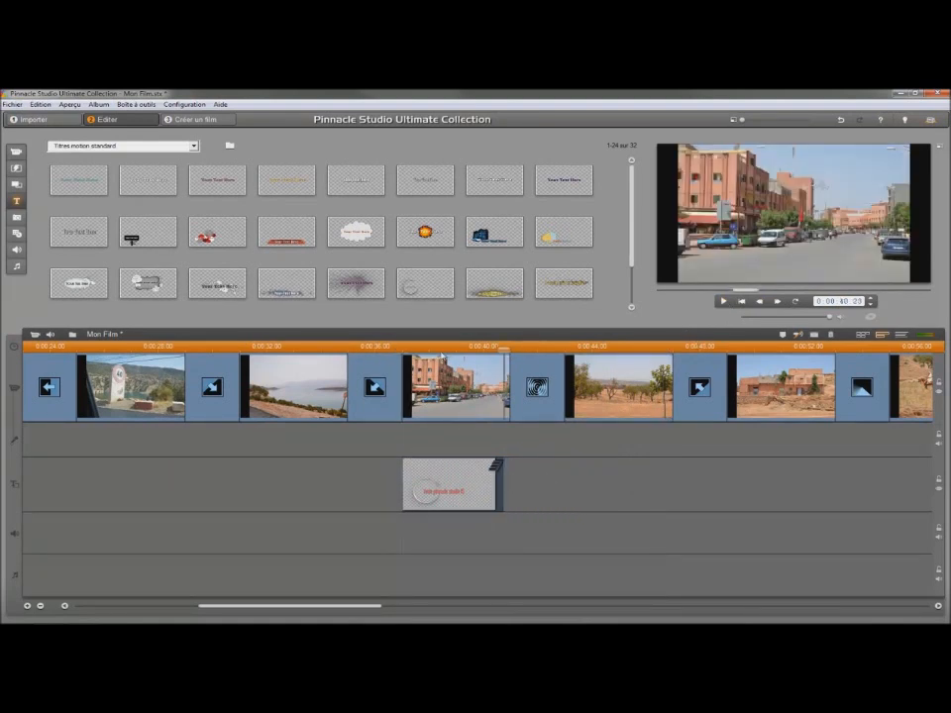
pyautogui.click(358, 347)
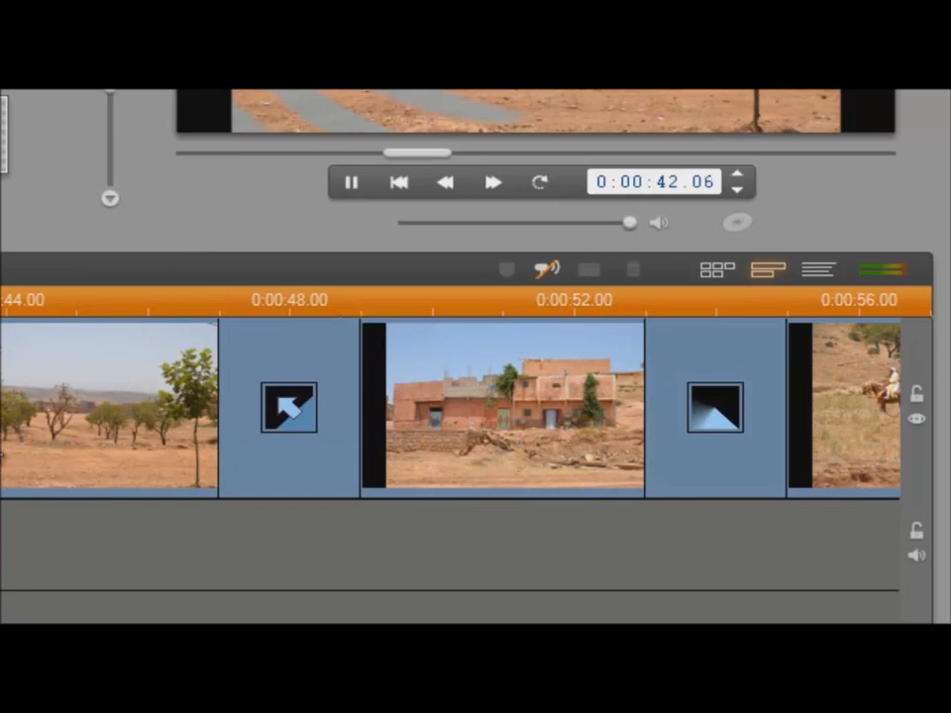
pyautogui.click(351, 184)
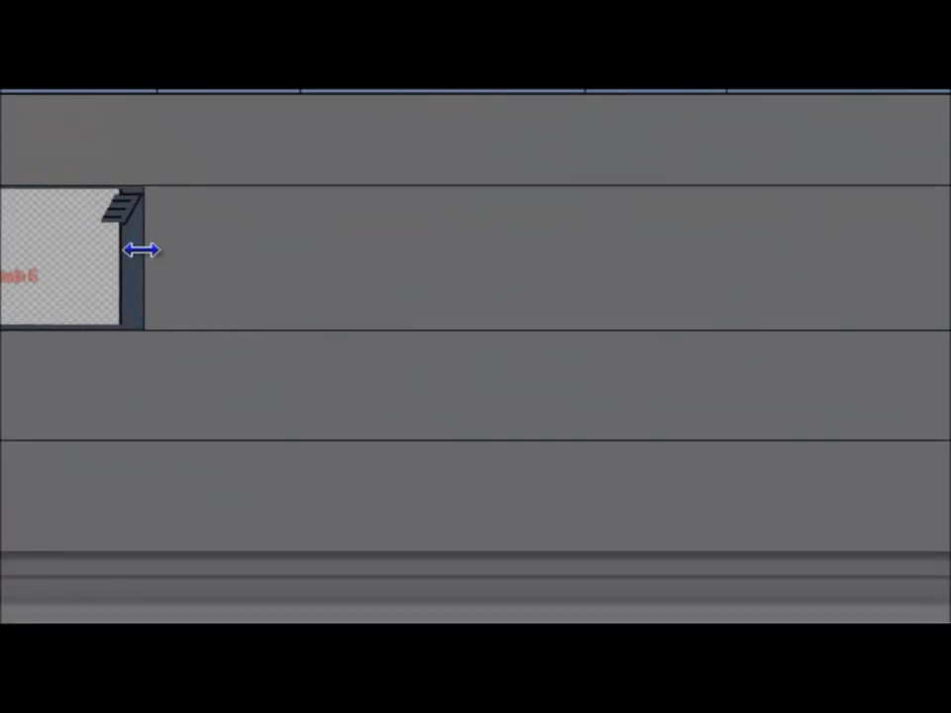
# - Try lengthening the title clip to end near the end of the tree field photo, and play it back
pyautogui.moveTo(218, 238); pyautogui.dragTo(586, 226)
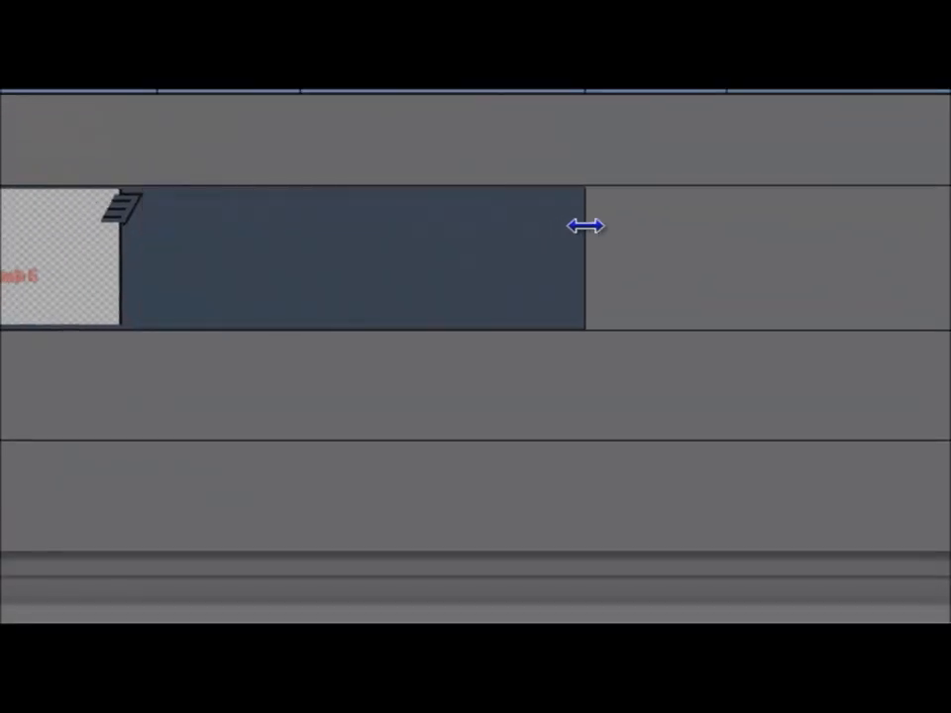
pyautogui.moveTo(585, 226); pyautogui.dragTo(558, 218)
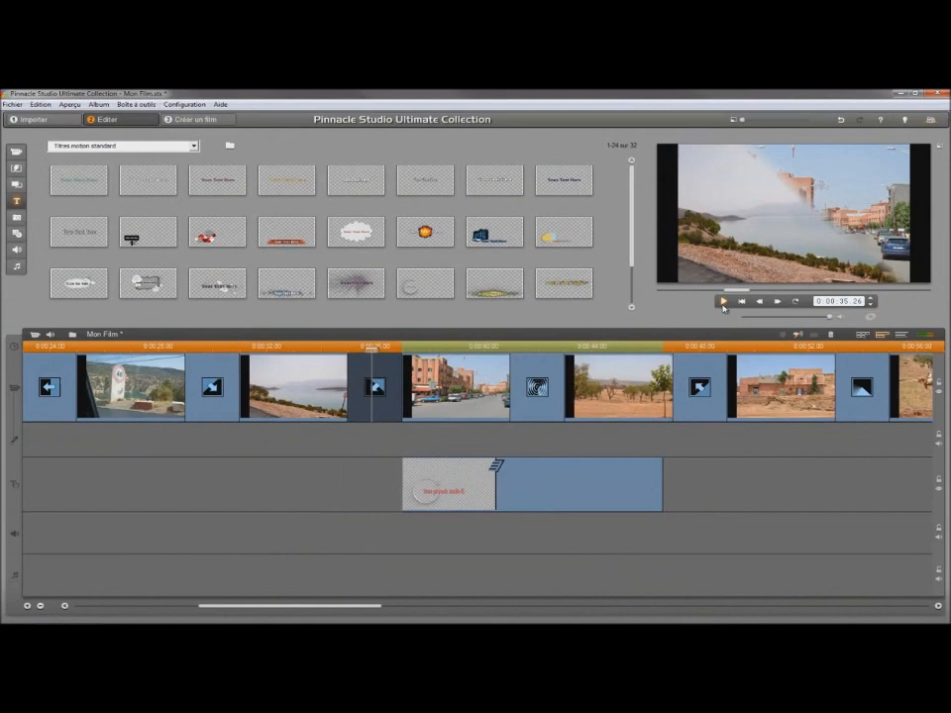
pyautogui.click(724, 302)
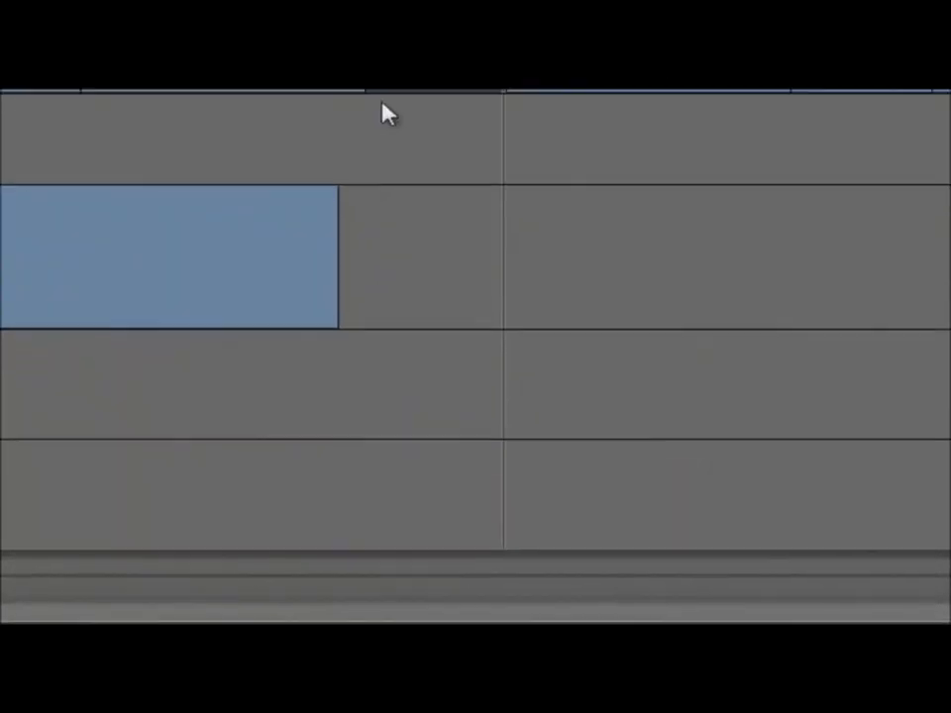
# - Trim the title clip to end where the tree field photo begins, after the transition
pyautogui.click(336, 248)
pyautogui.moveTo(335, 242); pyautogui.dragTo(92, 232)
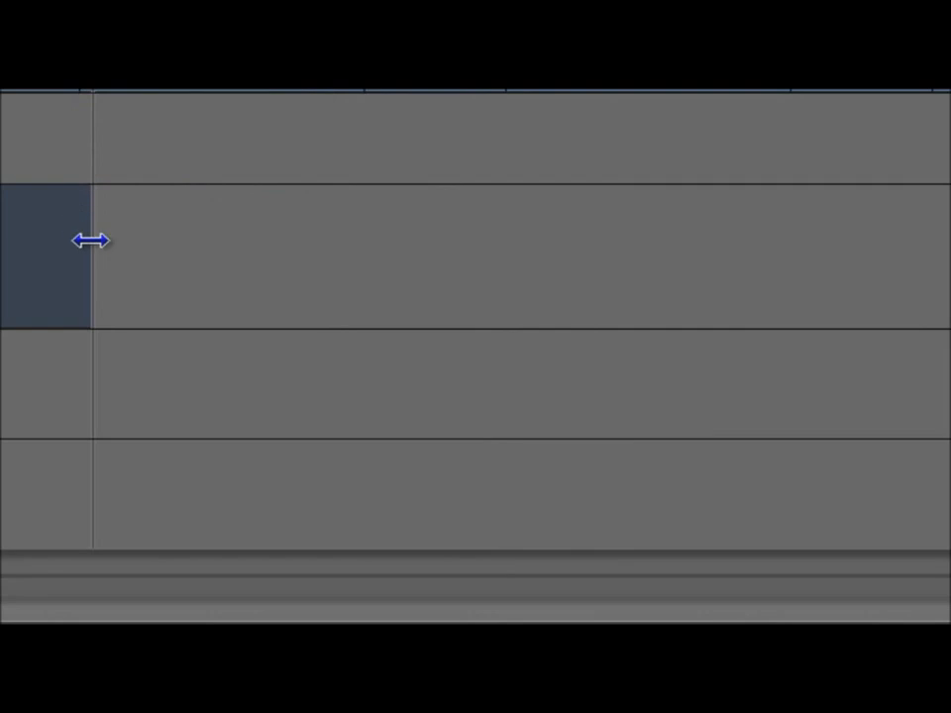
pyautogui.moveTo(90, 240); pyautogui.dragTo(77, 240)
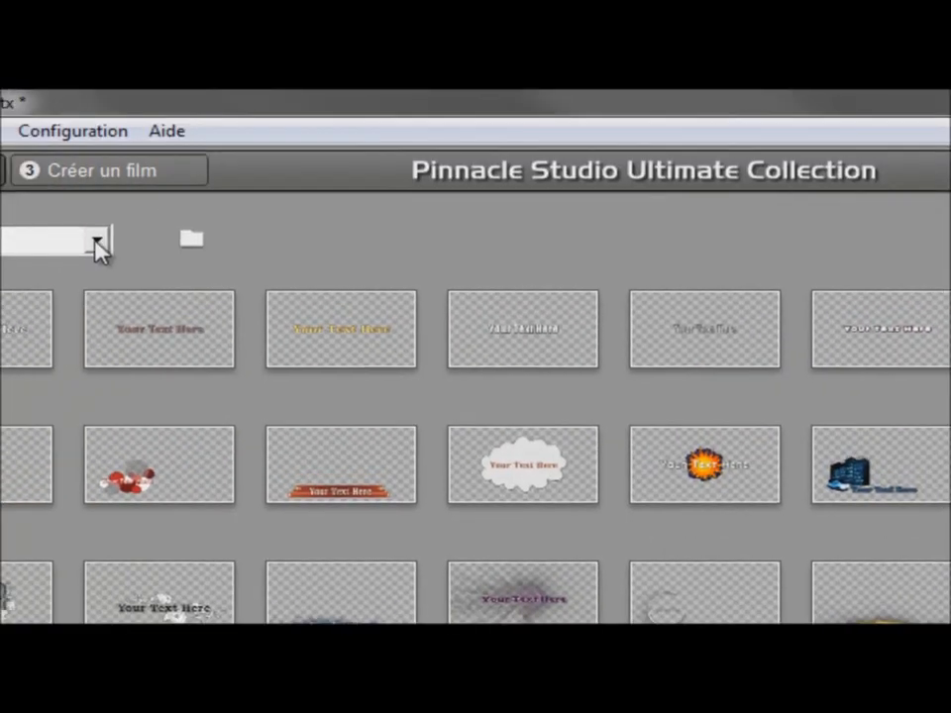
# - Look at the title categories and the 2D transitions, and show the montage themes
pyautogui.click(96, 245)
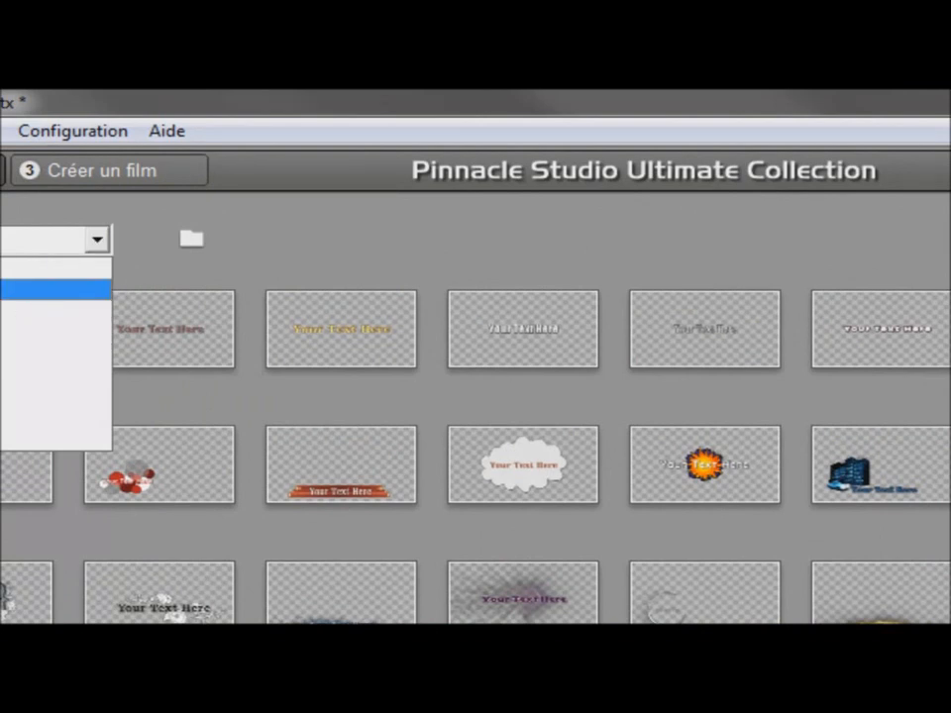
pyautogui.click(39, 290)
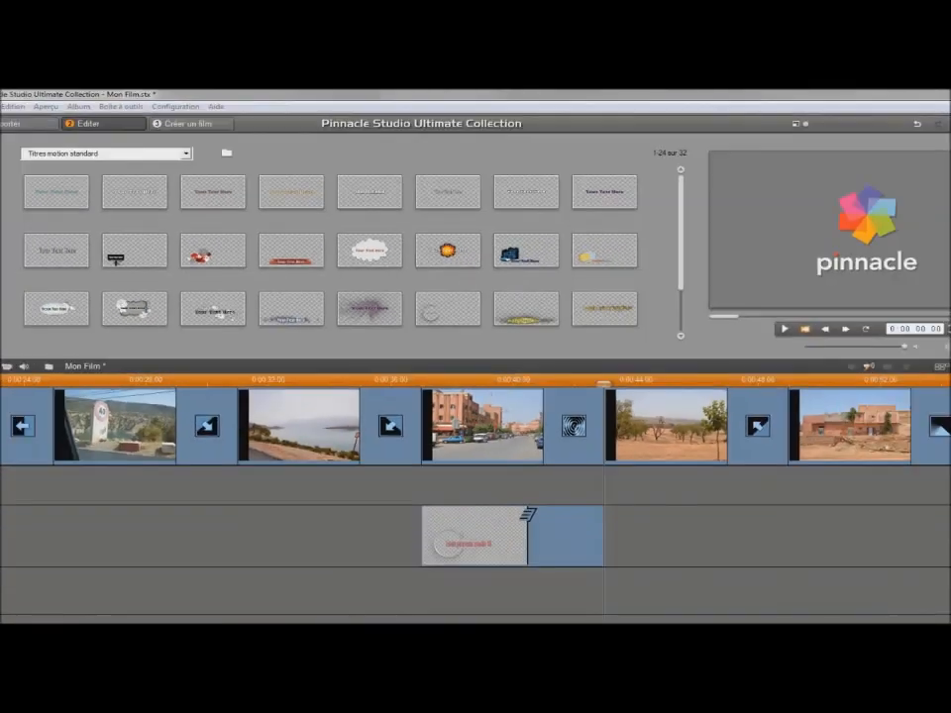
pyautogui.click(16, 169)
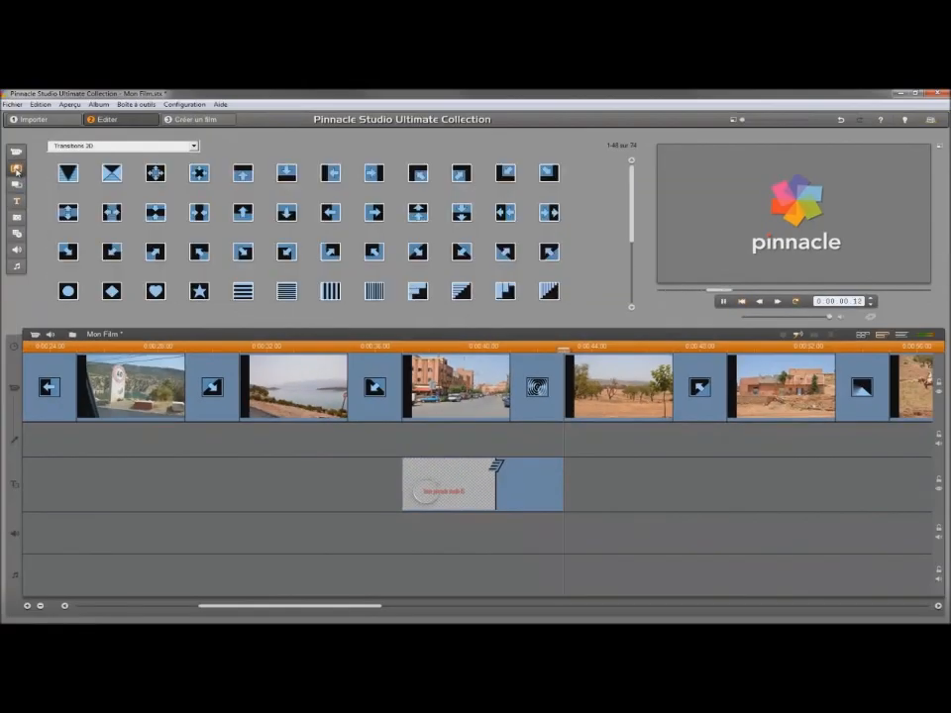
pyautogui.click(16, 185)
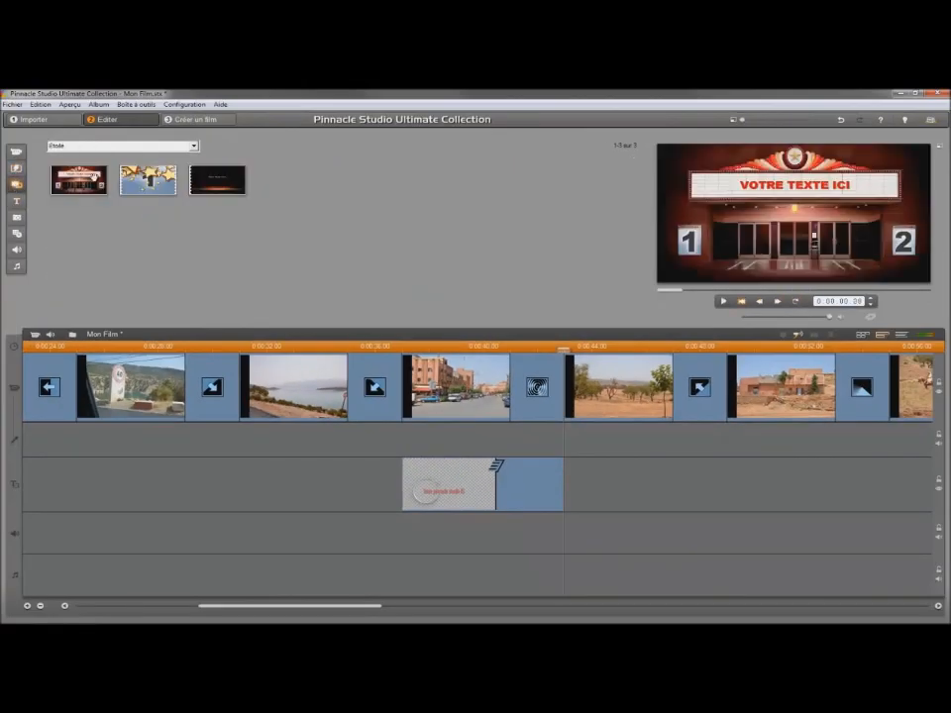
# - Preview the Étoile montage themes, playing the cinema marquee opening and stopping it
pyautogui.click(74, 187)
pyautogui.click(220, 184)
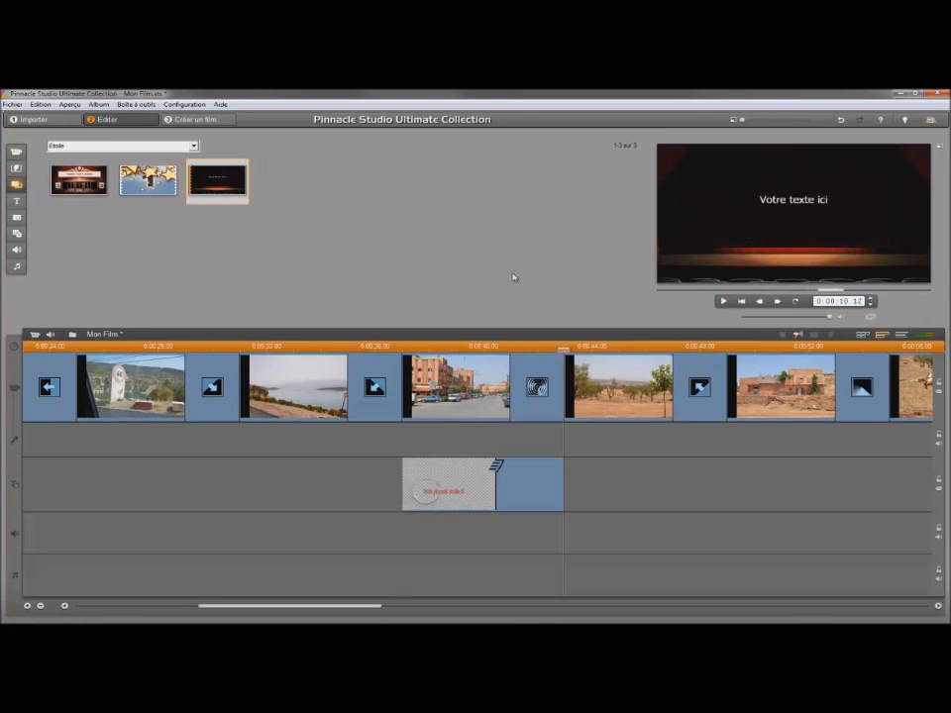
pyautogui.click(88, 181)
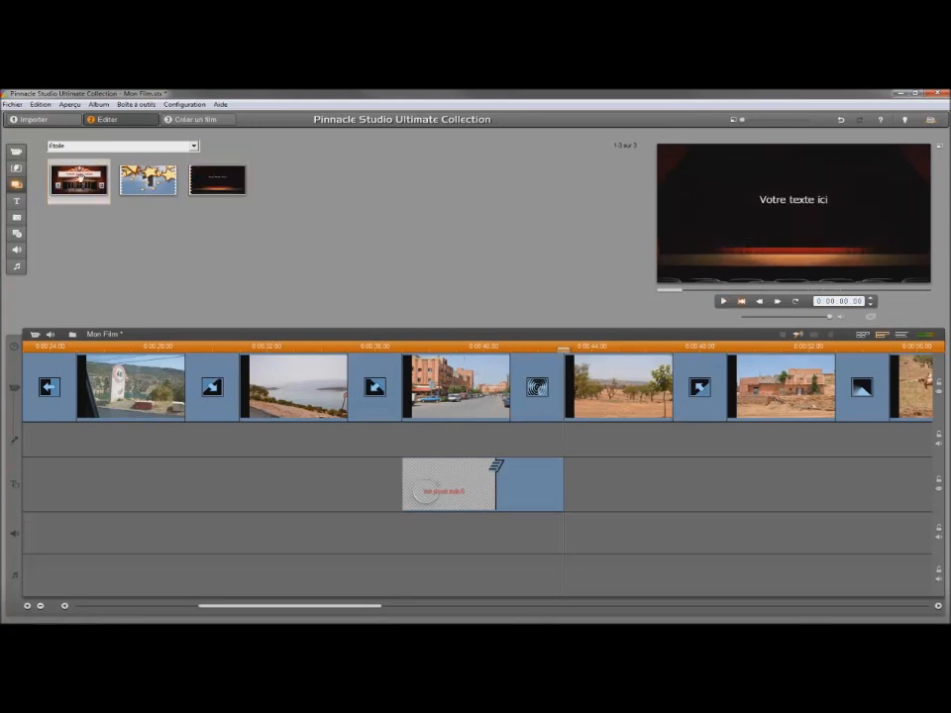
pyautogui.click(723, 301)
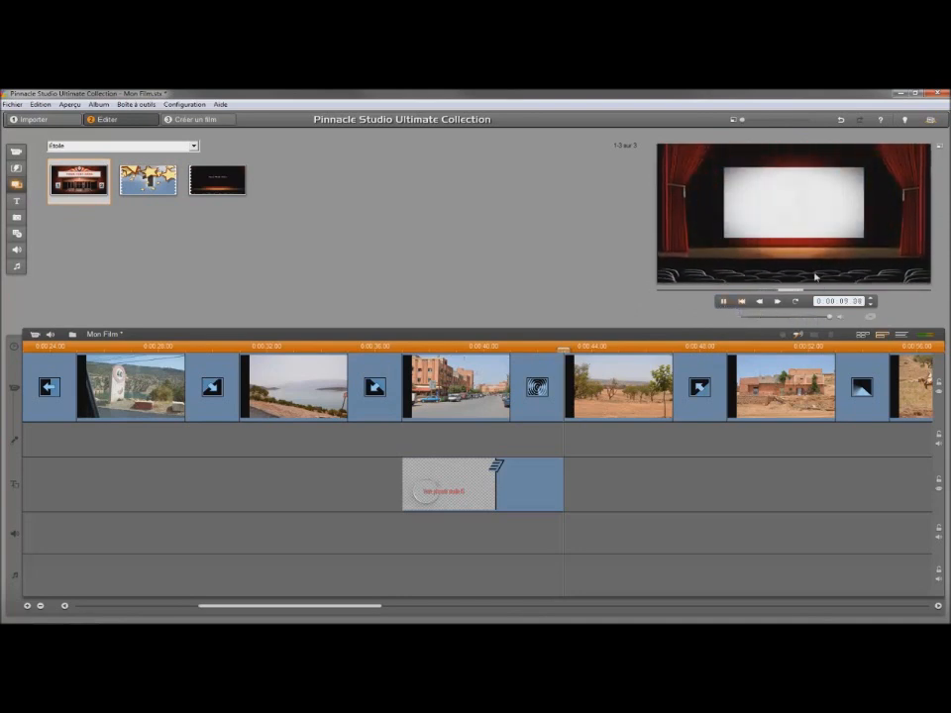
pyautogui.click(724, 301)
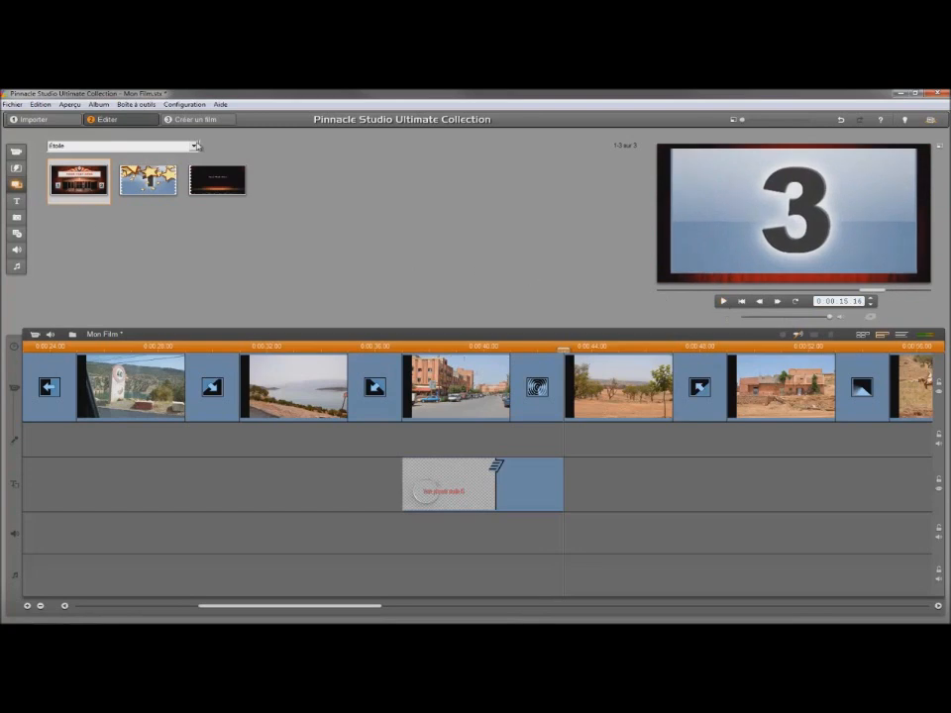
# - Browse the Album 2, Album and 50s Modern montage themes
pyautogui.click(194, 146)
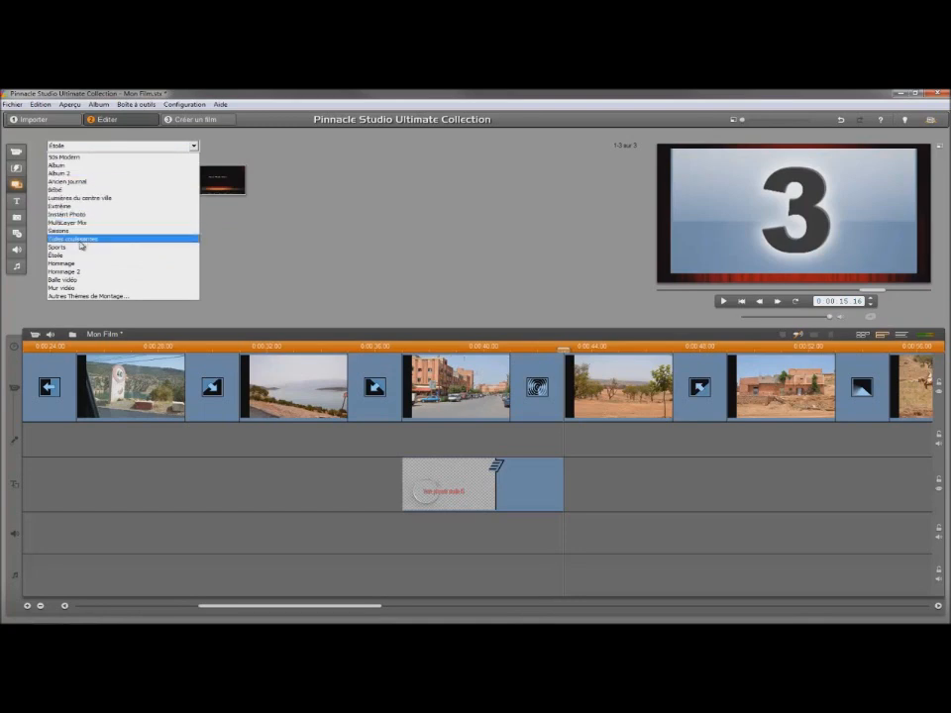
pyautogui.click(59, 173)
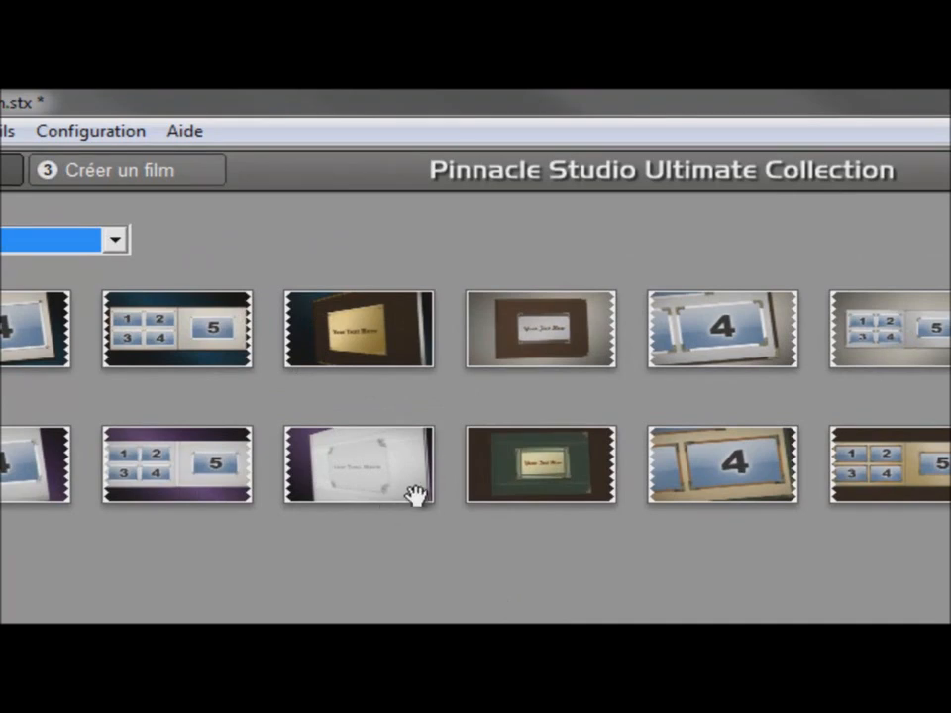
pyautogui.click(117, 239)
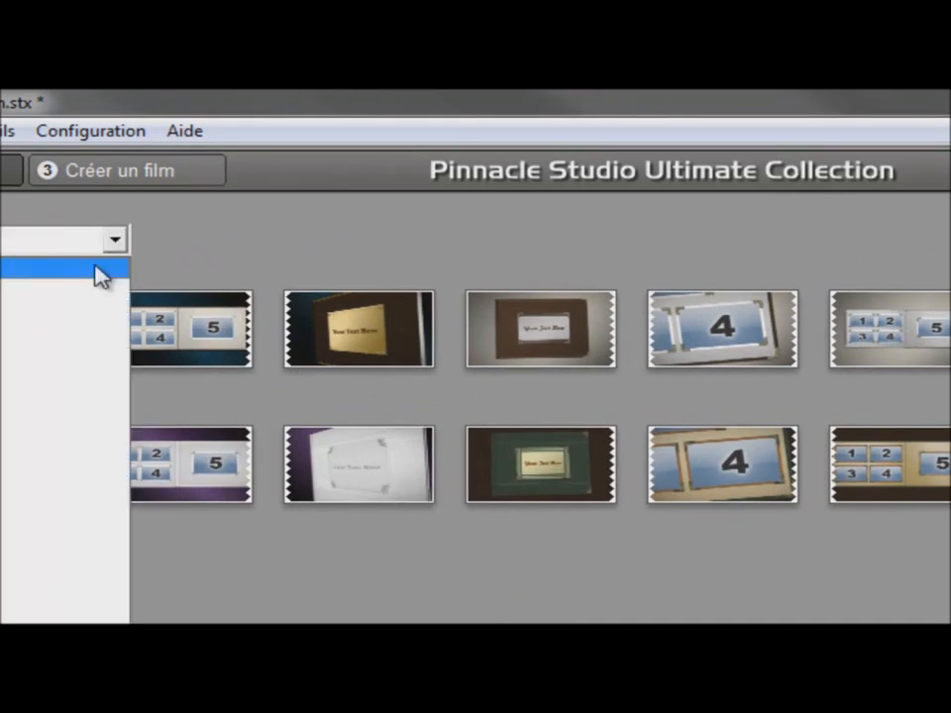
pyautogui.click(69, 303)
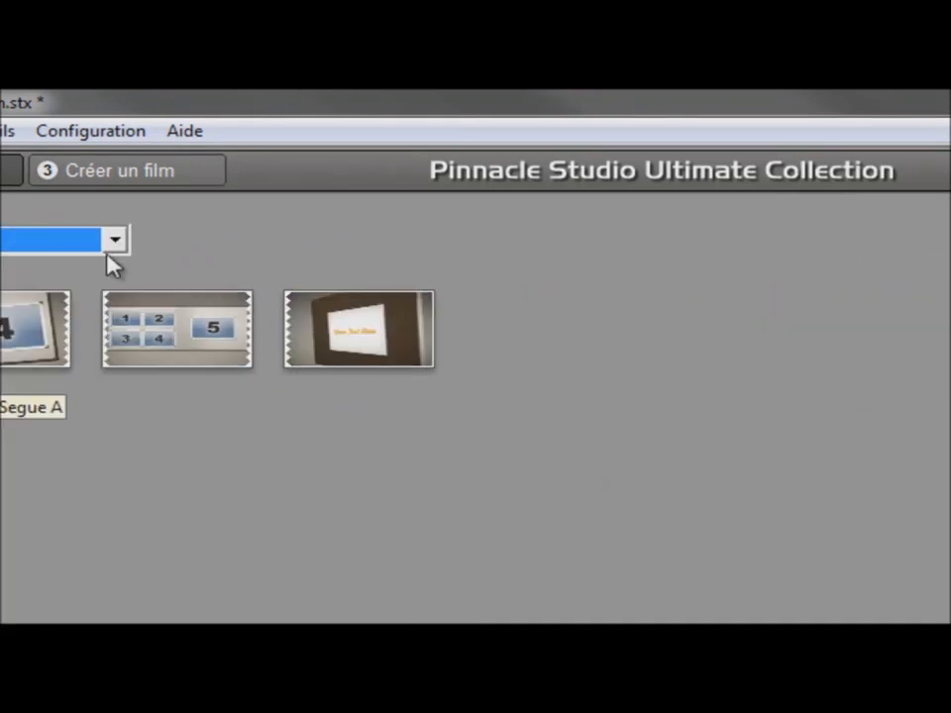
pyautogui.click(114, 245)
pyautogui.click(102, 271)
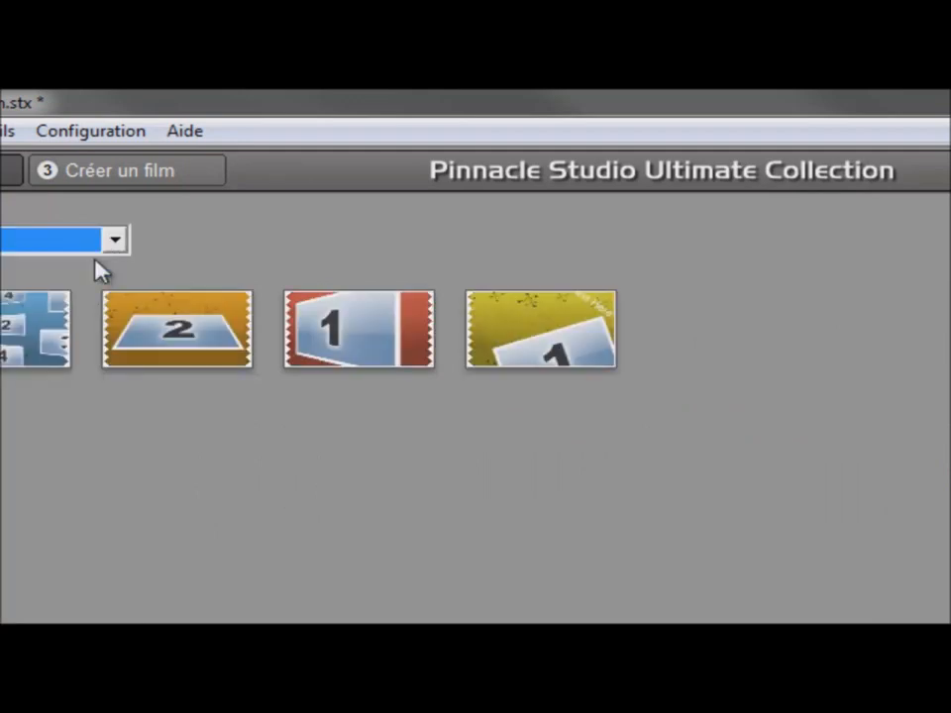
# - Preview the Ancien journal opening theme and insert it at the start of the video track, before the waterfall photo
pyautogui.click(116, 240)
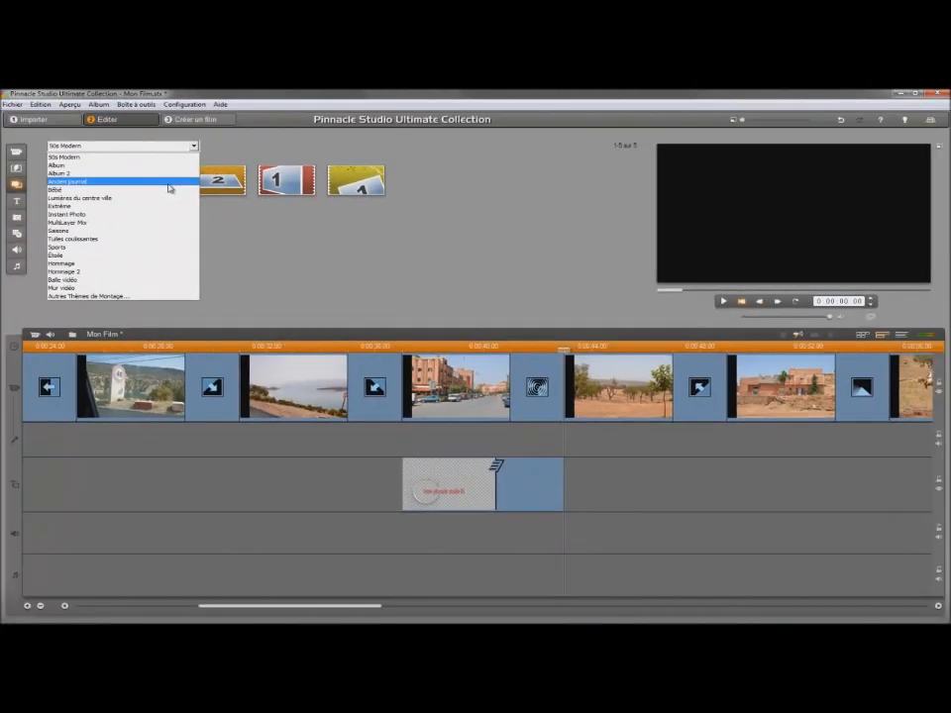
pyautogui.click(85, 315)
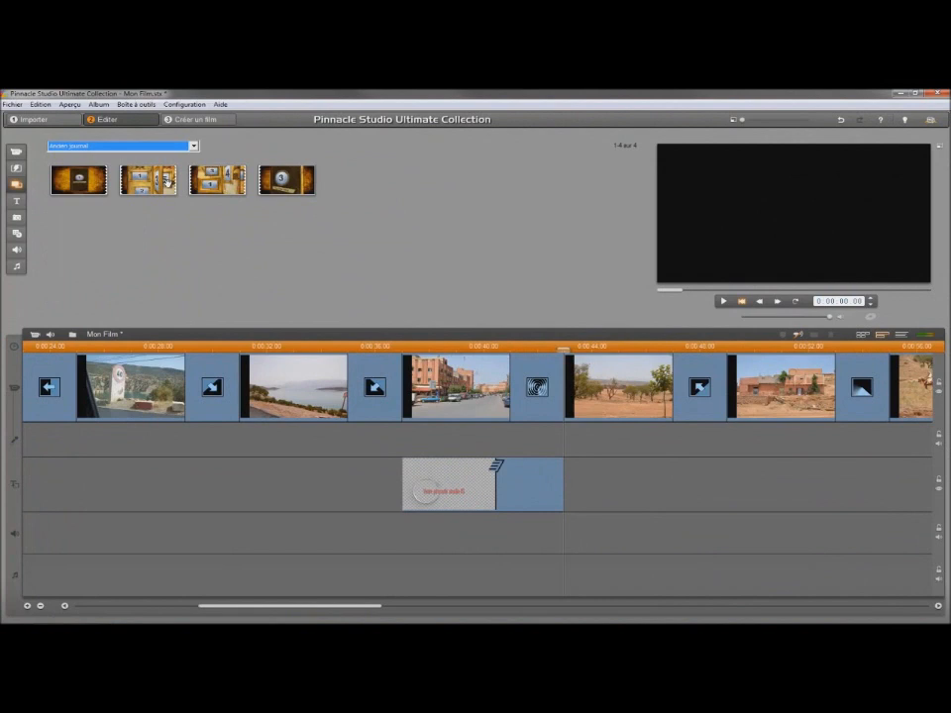
pyautogui.click(86, 186)
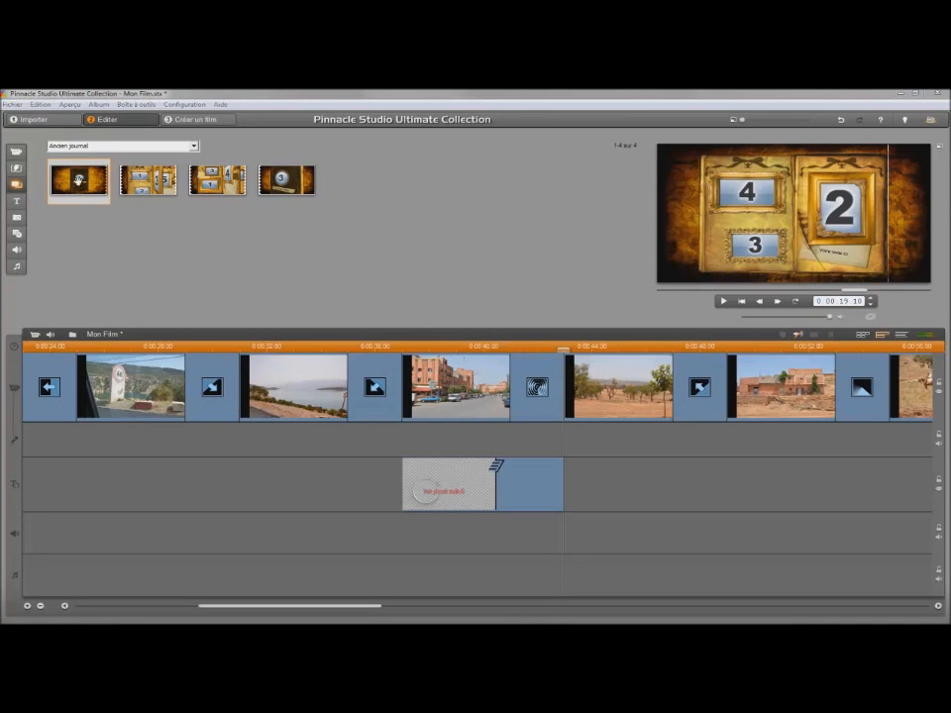
pyautogui.moveTo(78, 179)
pyautogui.mouseDown()
pyautogui.moveTo(67, 424)
pyautogui.moveTo(27, 374)
pyautogui.moveTo(47, 378)
pyautogui.moveTo(138, 460)
pyautogui.moveTo(93, 193)
pyautogui.mouseUp()
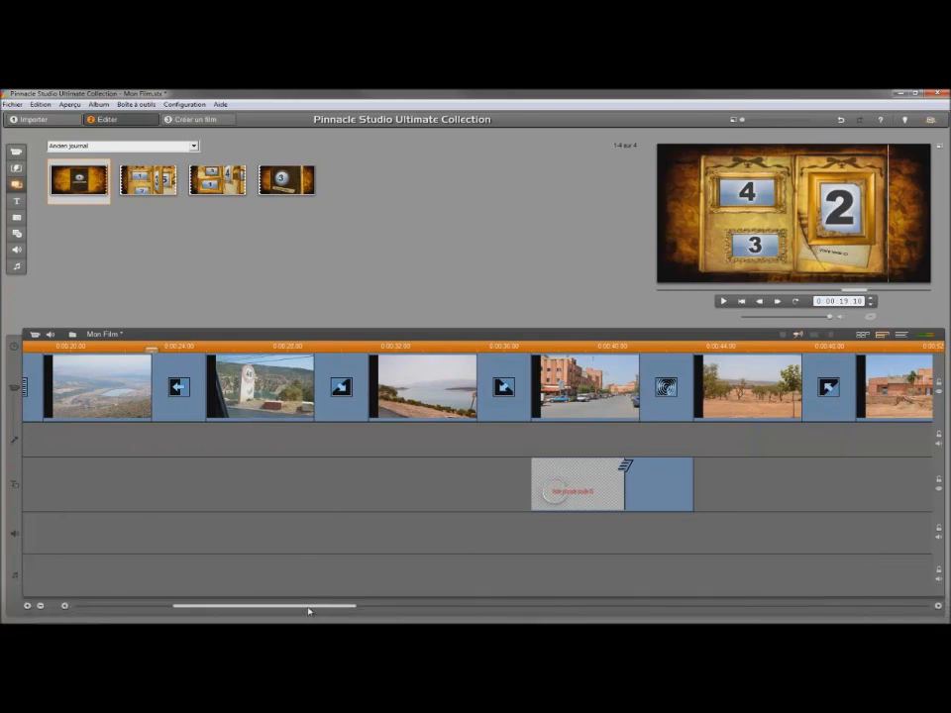
pyautogui.moveTo(308, 609); pyautogui.dragTo(194, 617)
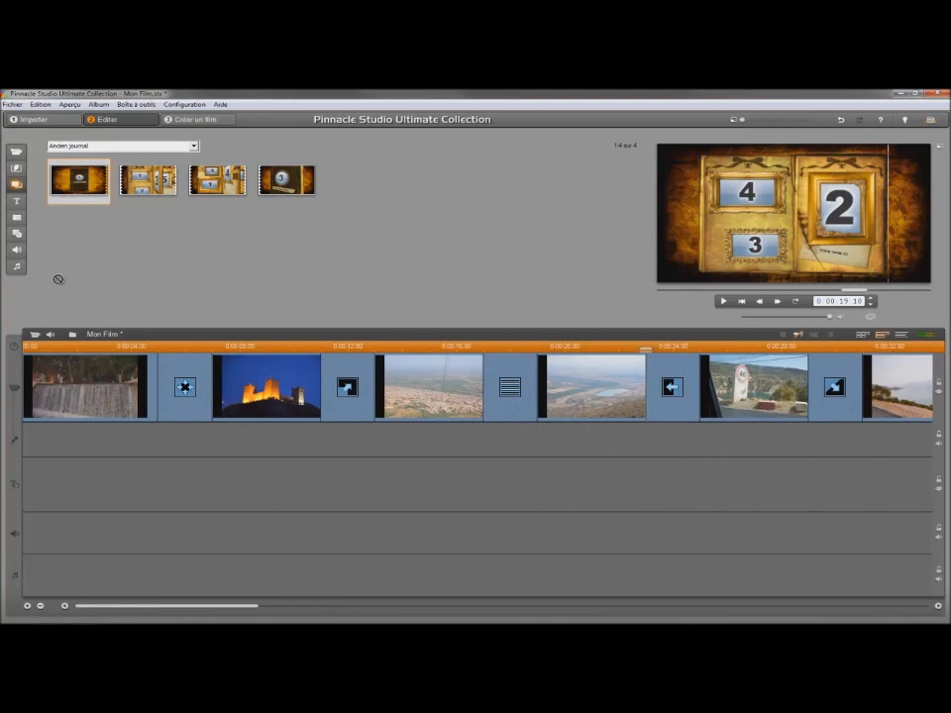
pyautogui.click(44, 379)
pyautogui.moveTo(40, 377); pyautogui.dragTo(42, 376)
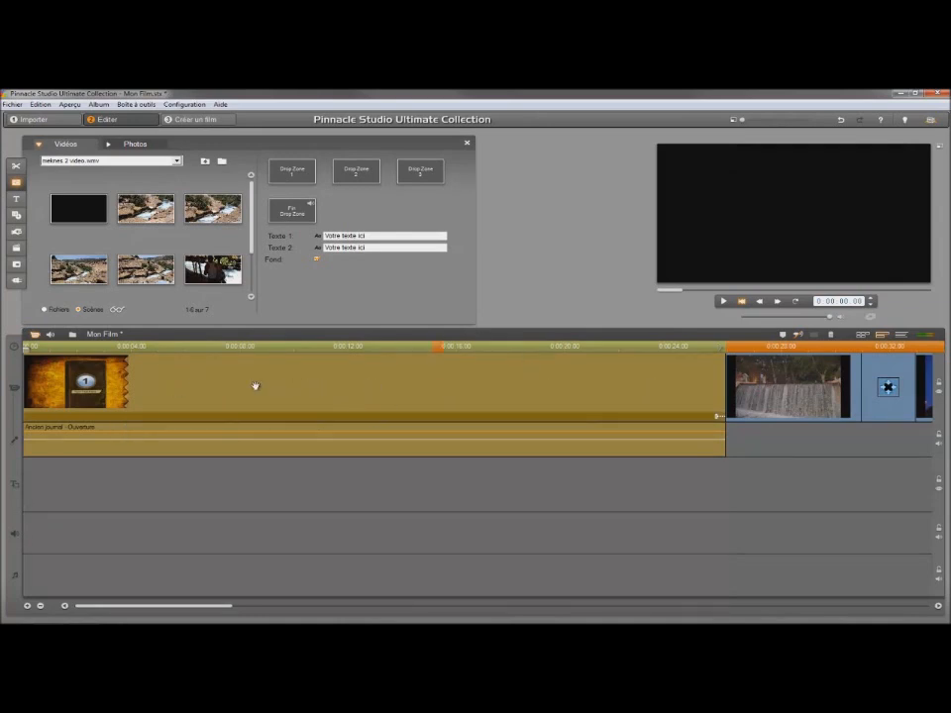
# - Load video ourzazate et Agadir 012.MOV as the theme's video source, from the video folder in photo tuto pinnacle 15 on Disque local D
pyautogui.click(223, 162)
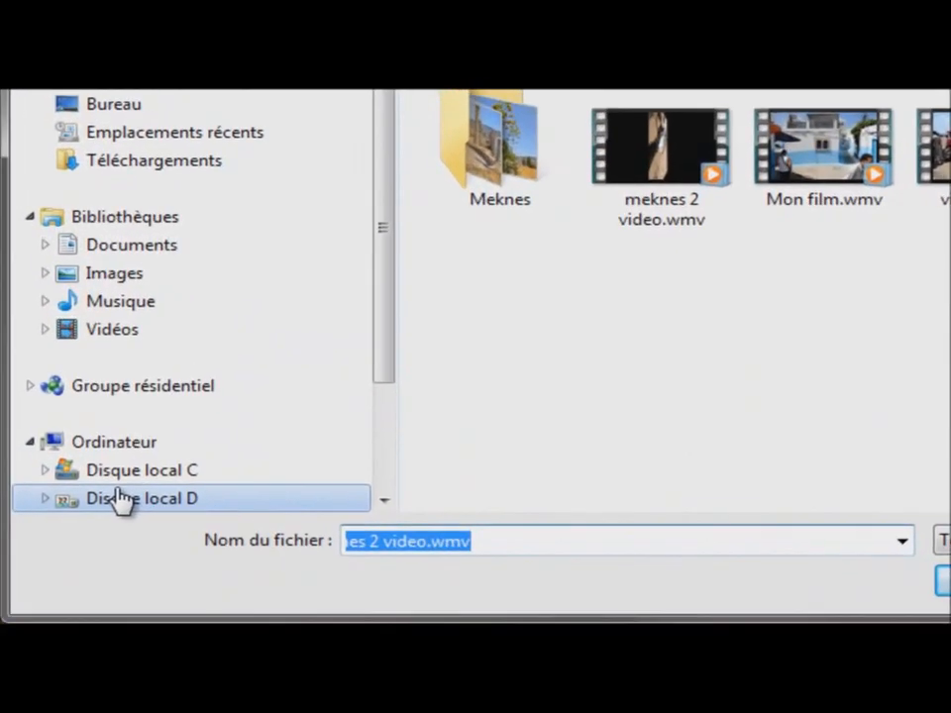
pyautogui.click(119, 498)
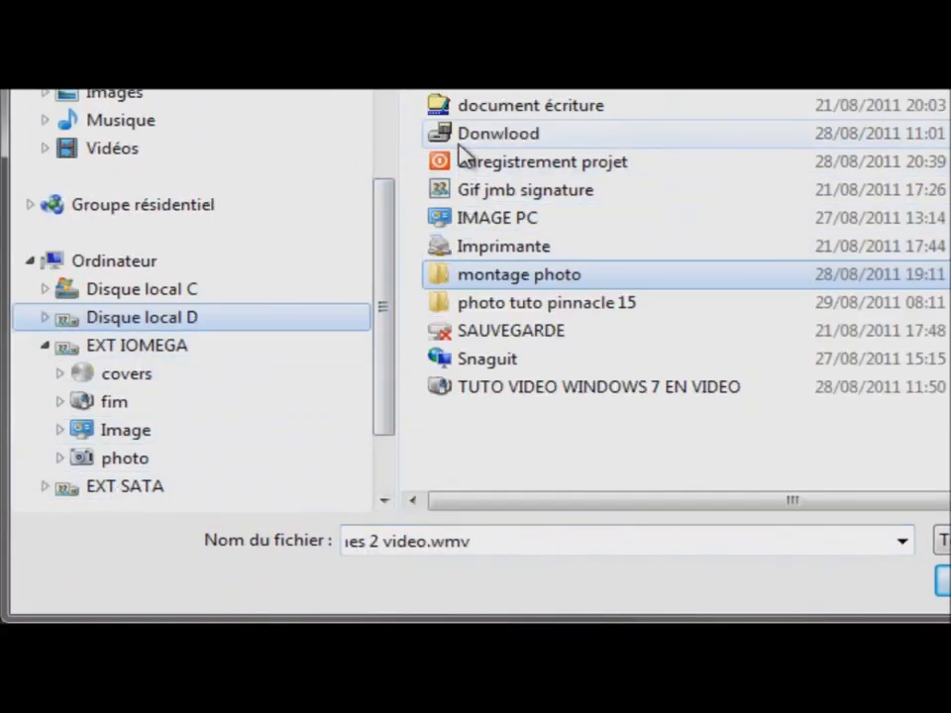
pyautogui.doubleClick(450, 315)
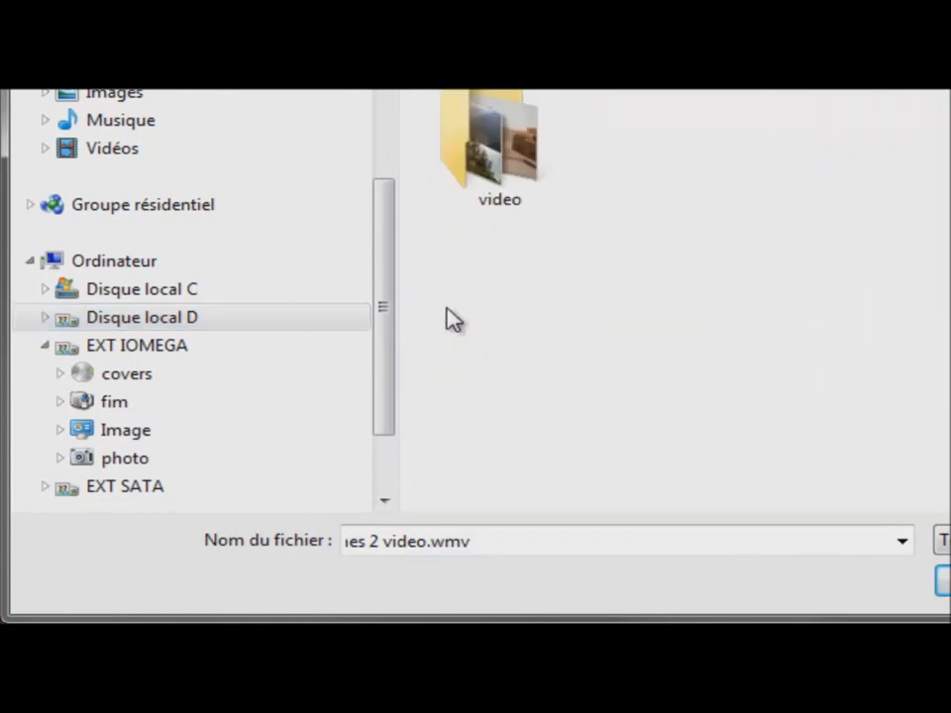
pyautogui.doubleClick(481, 161)
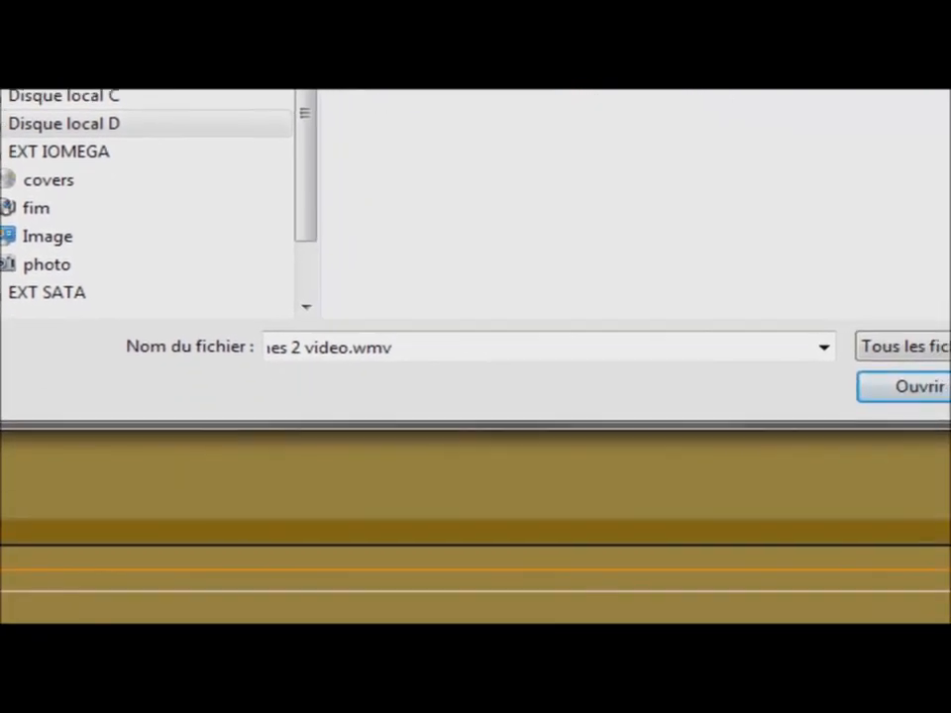
pyautogui.click(513, 119)
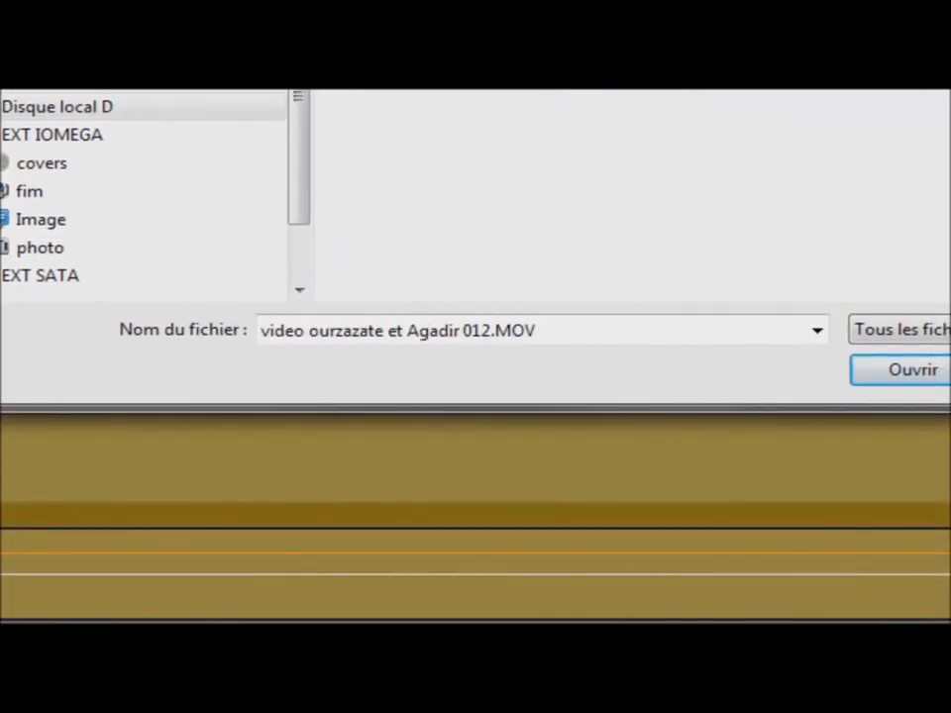
pyautogui.press('Return')
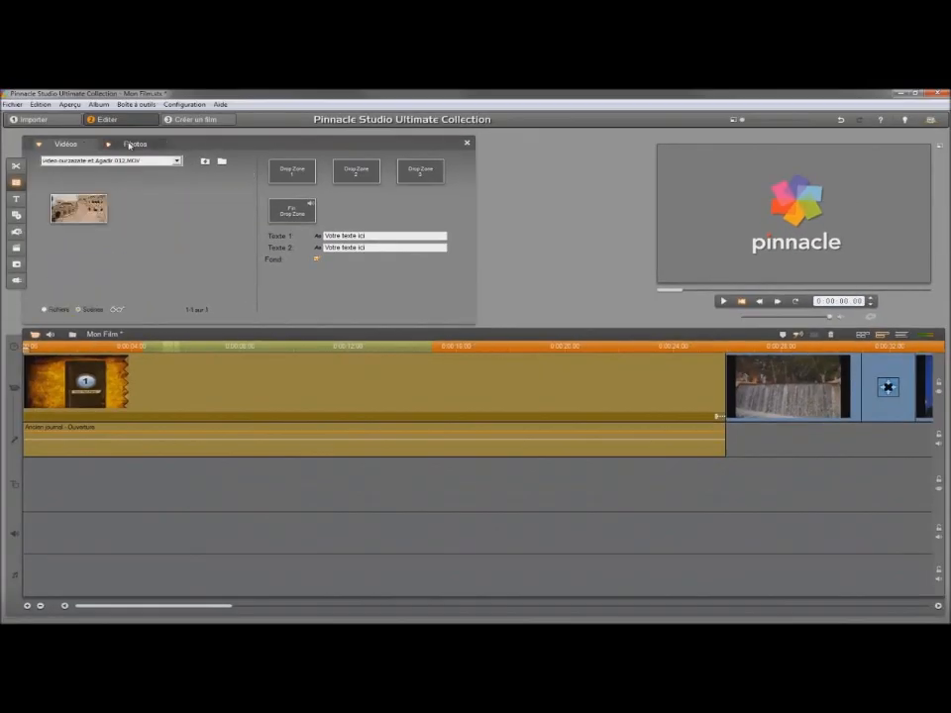
# - Show the photo album and set the opening theme's texts to "Le Maroc" and "Année 2011"
pyautogui.click(132, 145)
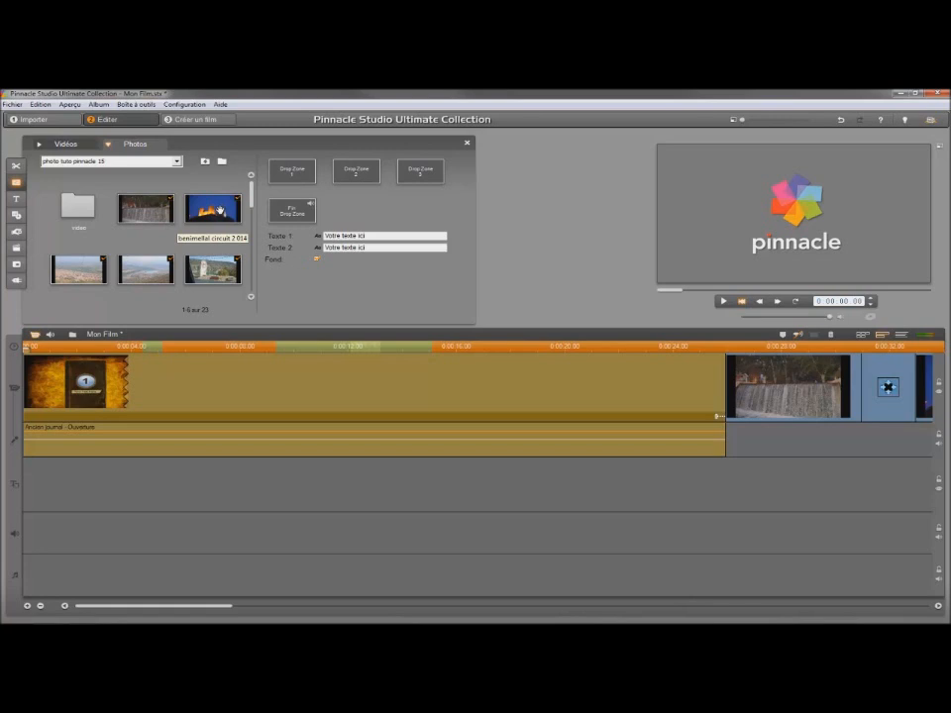
pyautogui.moveTo(372, 235); pyautogui.dragTo(313, 242)
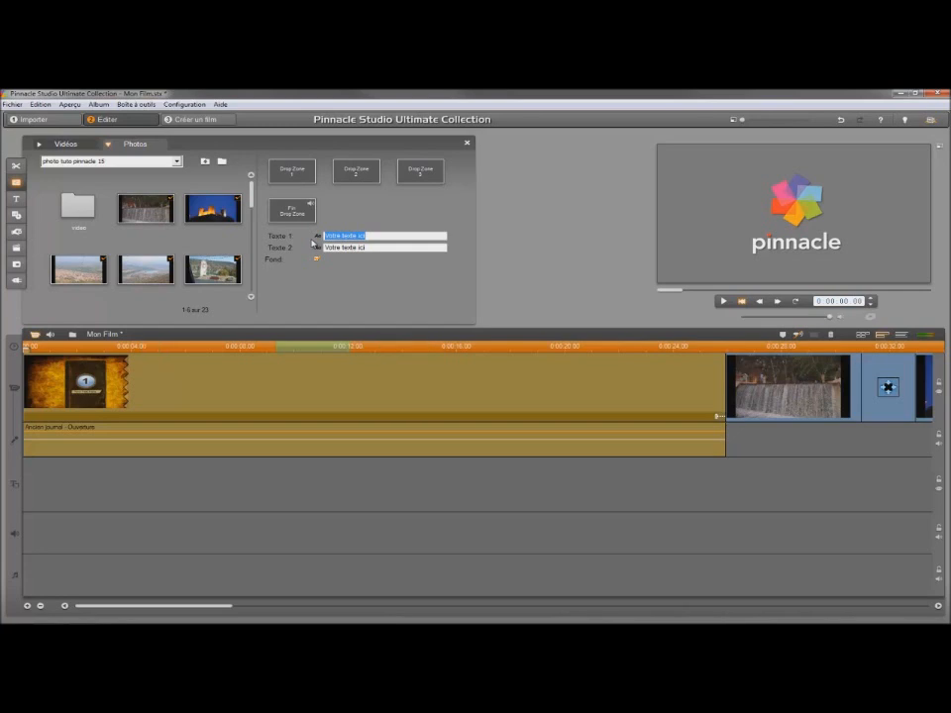
pyautogui.write('V')
pyautogui.press('Tab')
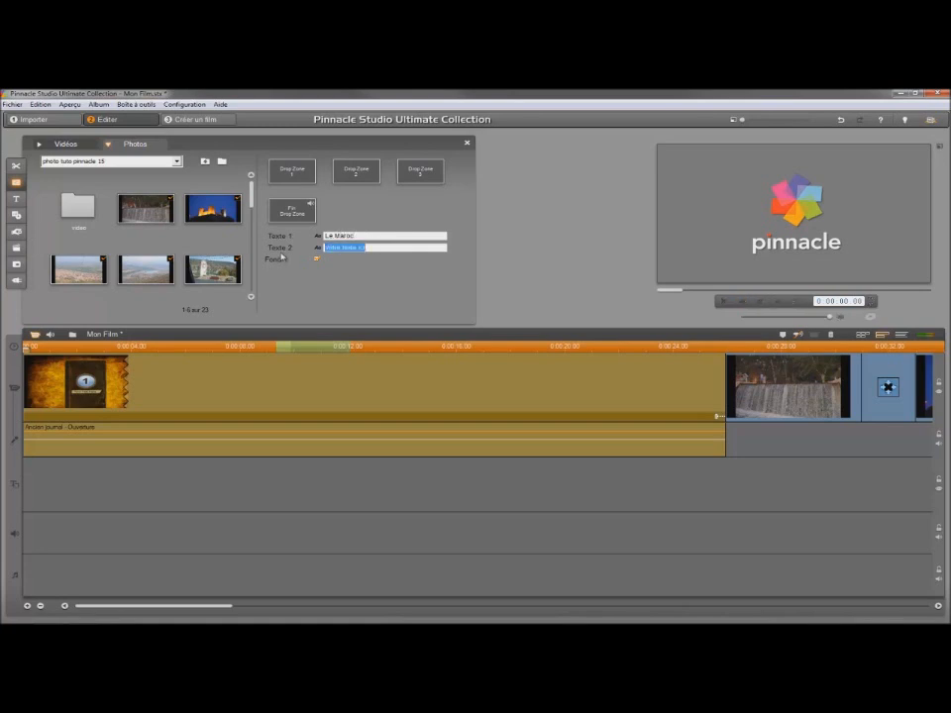
pyautogui.write('Année 2011')
# - Fill drop zones 1 to 3 with the lit castle, road marker and lake valley photos, and the end zone with the horse riders
pyautogui.moveTo(212, 208); pyautogui.dragTo(299, 174)
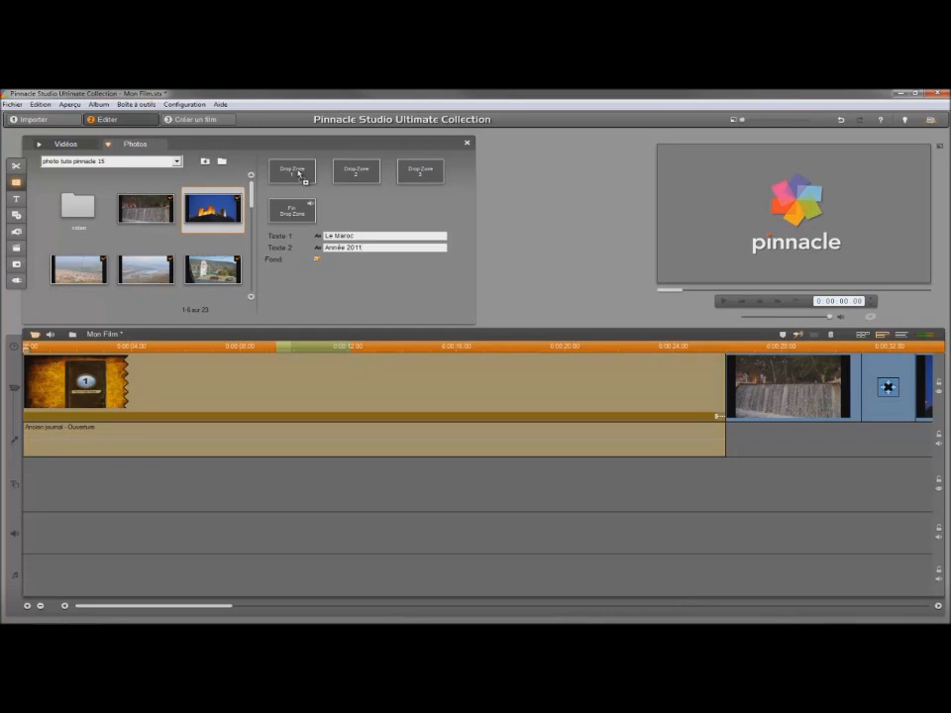
pyautogui.moveTo(299, 174); pyautogui.dragTo(298, 174)
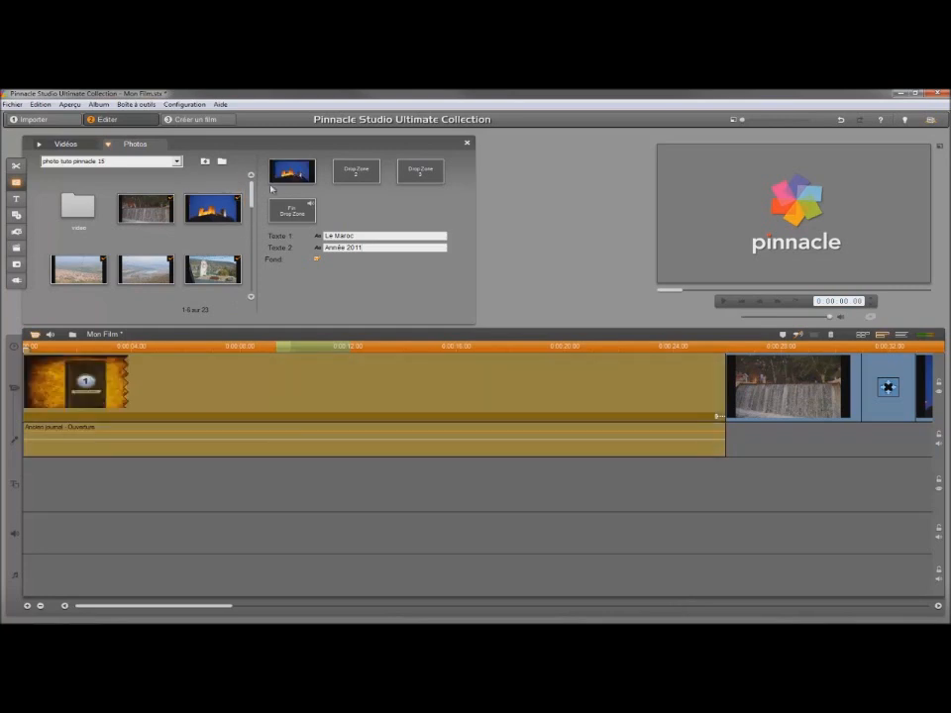
pyautogui.moveTo(212, 269); pyautogui.dragTo(357, 173)
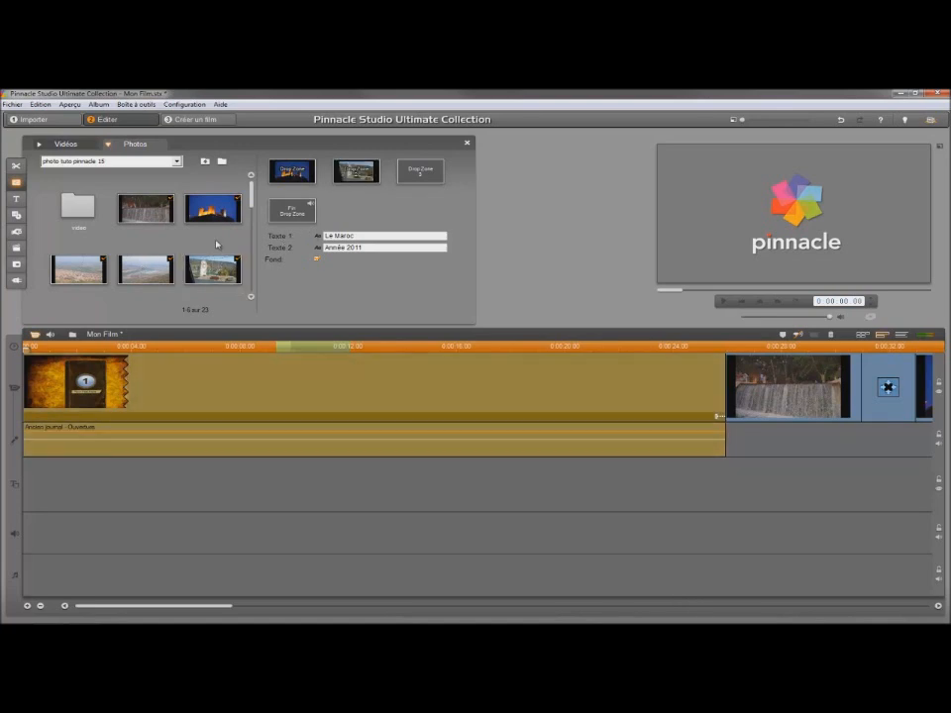
pyautogui.moveTo(146, 268); pyautogui.dragTo(424, 173)
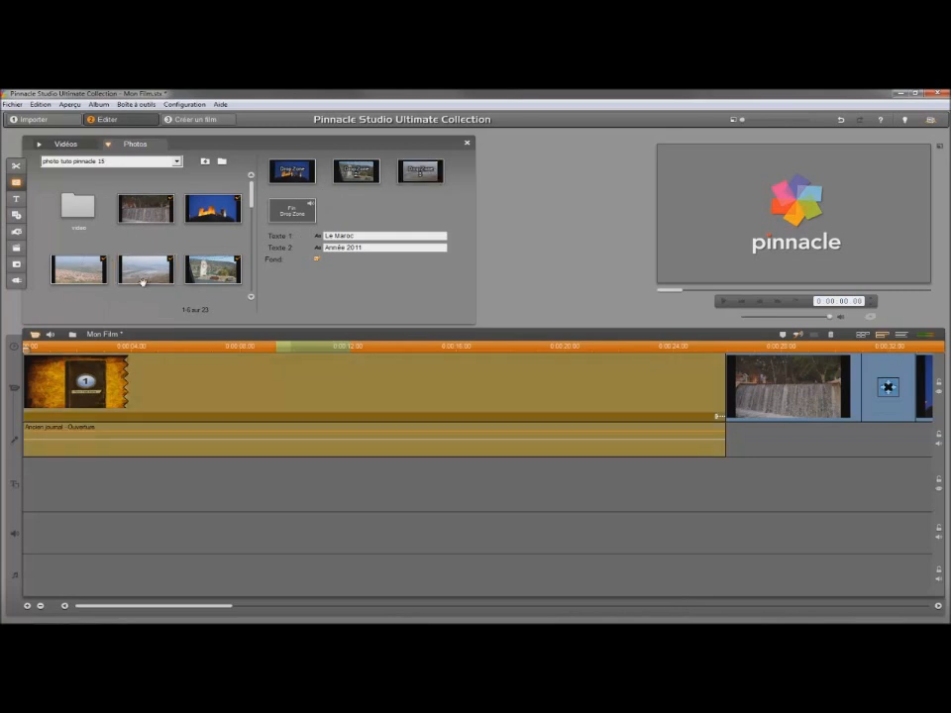
pyautogui.scroll(-2, 198, 258)
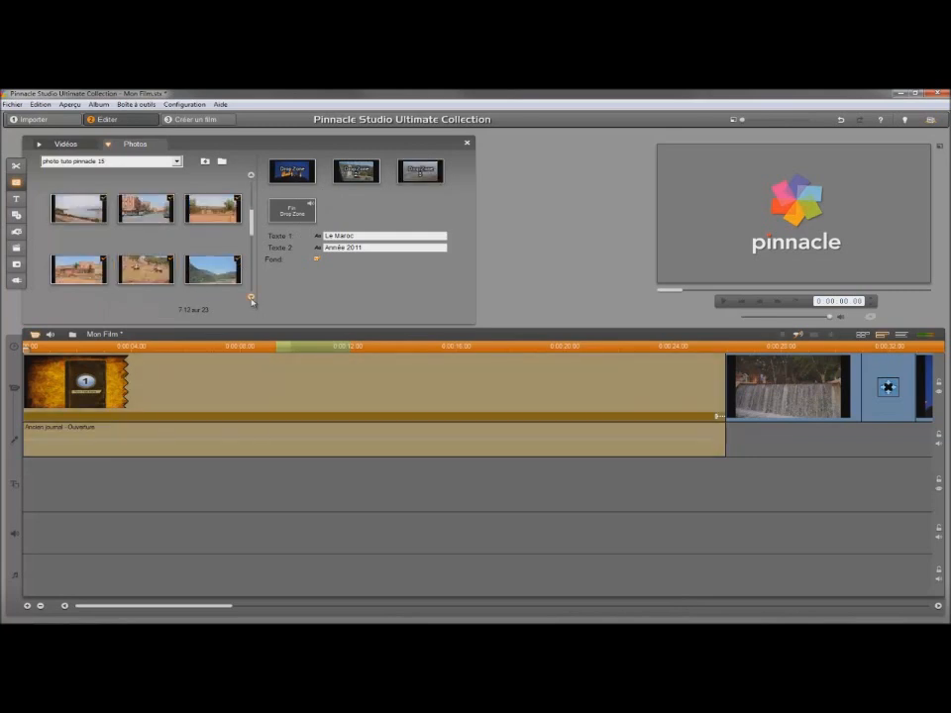
pyautogui.moveTo(168, 271); pyautogui.dragTo(298, 206)
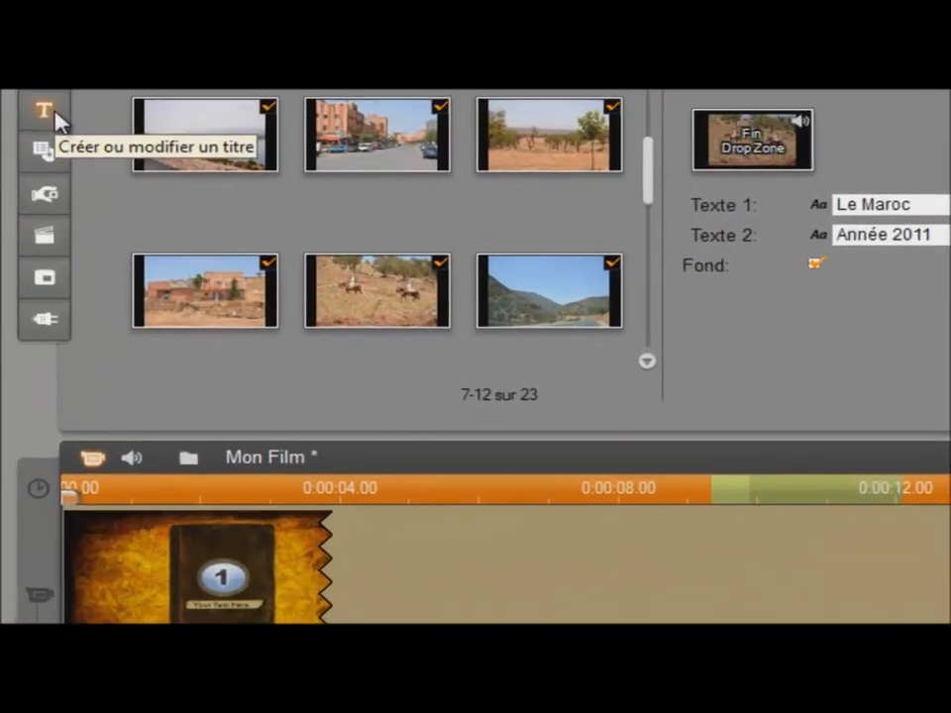
# - Look at the title and automatic music video tools, and close the clip toolbox
pyautogui.click(18, 200)
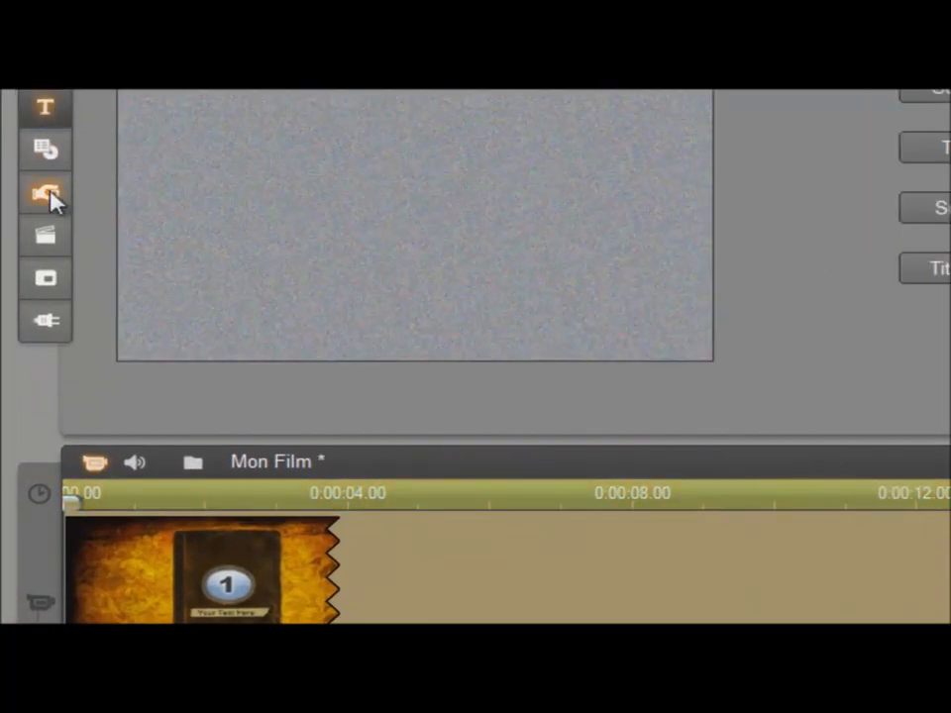
pyautogui.click(49, 247)
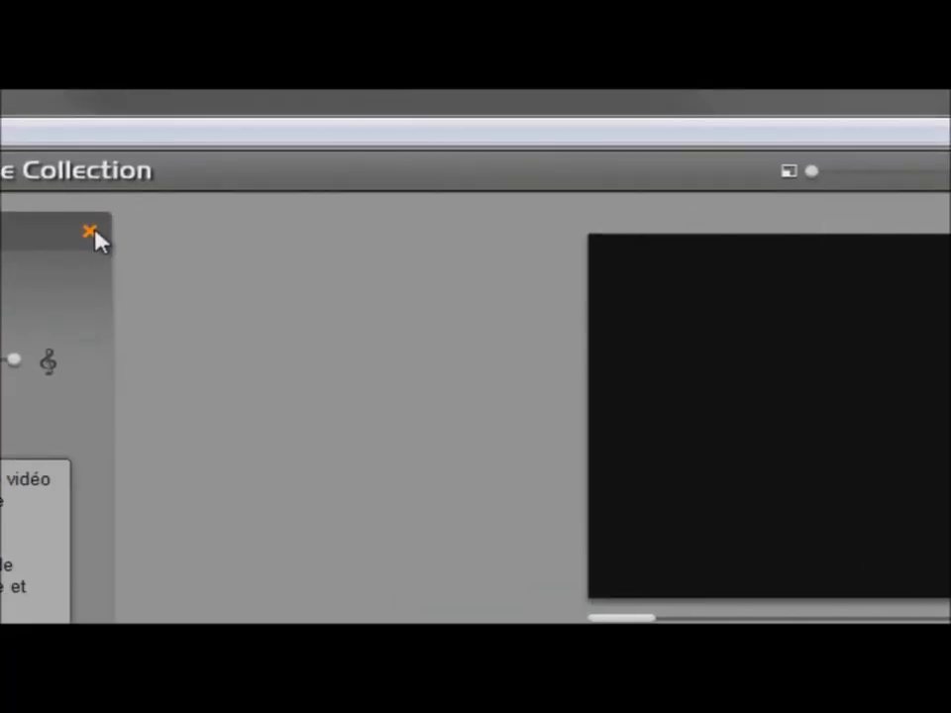
pyautogui.click(94, 234)
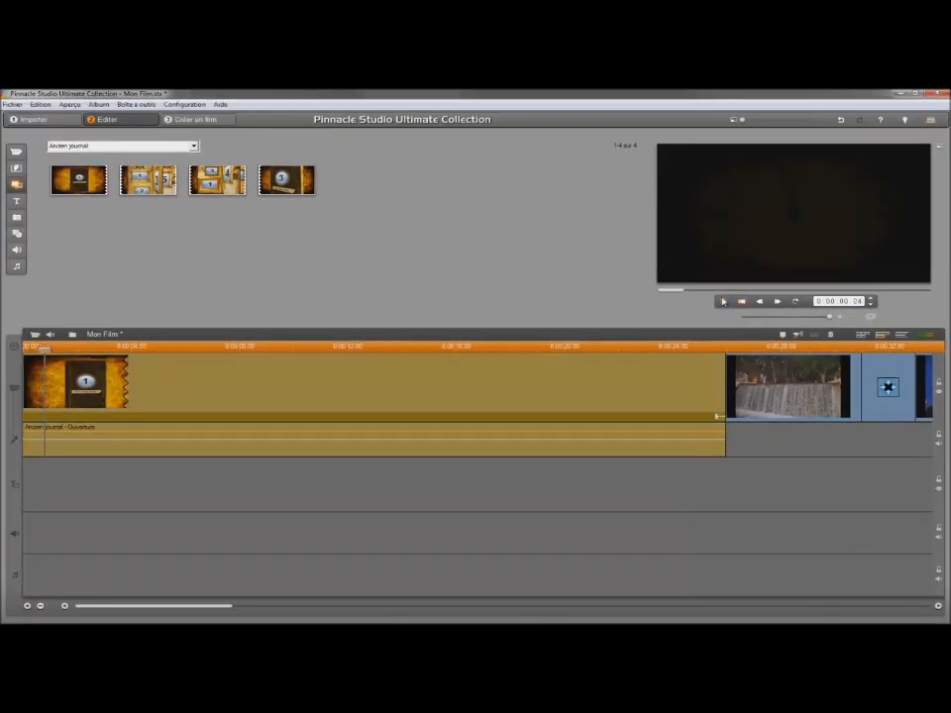
# - Play the movie from the customized Ancien journal opening into the waterfall photo, and stop playback there
pyautogui.click(723, 301)
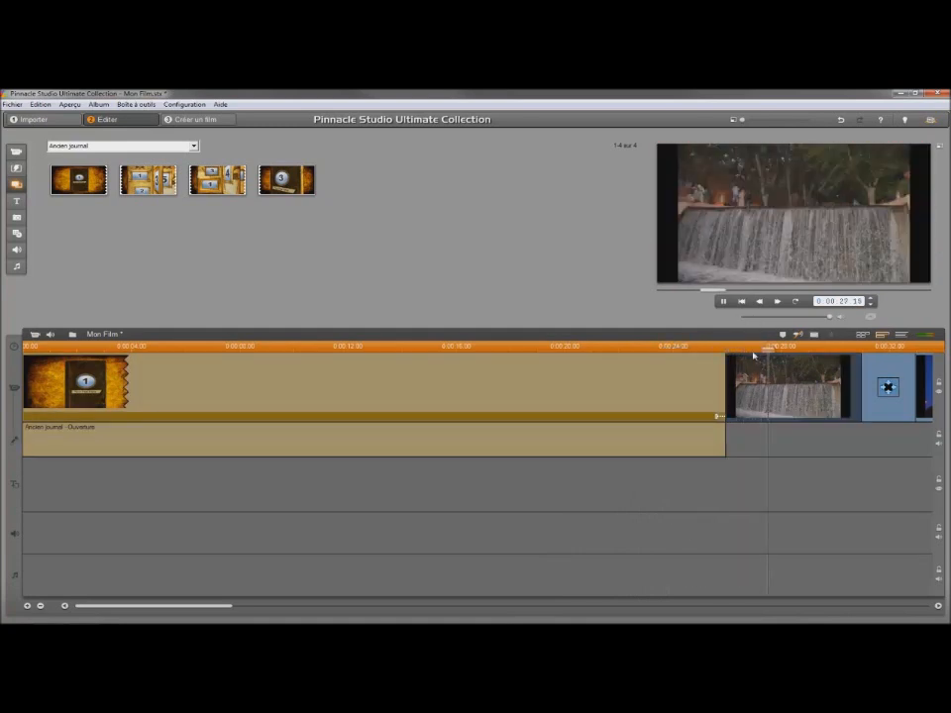
pyautogui.click(723, 302)
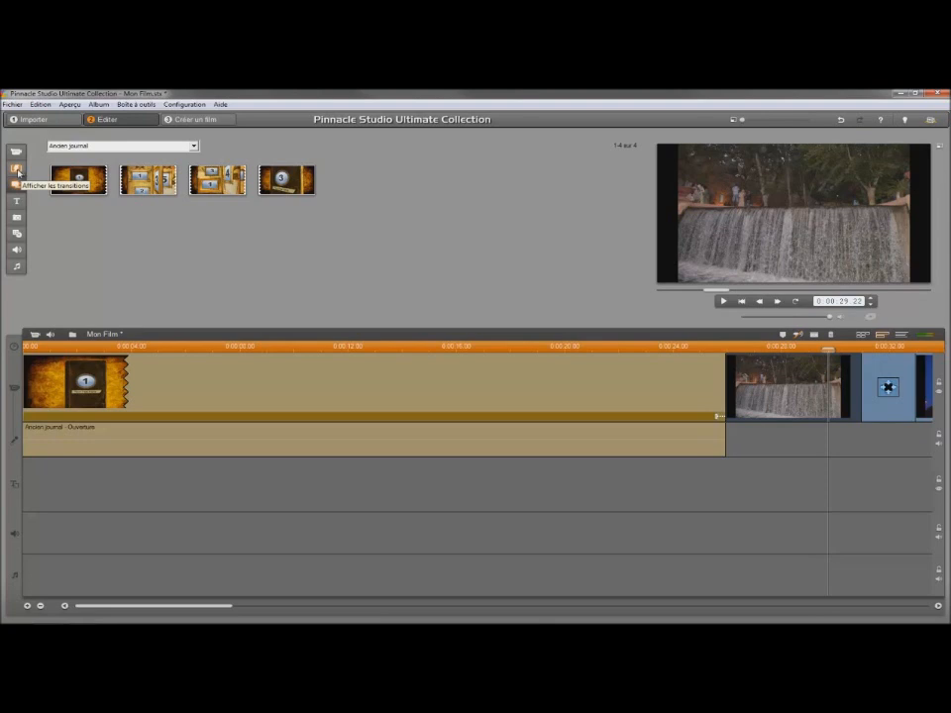
# - Switch to the storyboard view and add a Fondus 2D transition between the Ancien journal opening and the waterfall photo
pyautogui.click(883, 336)
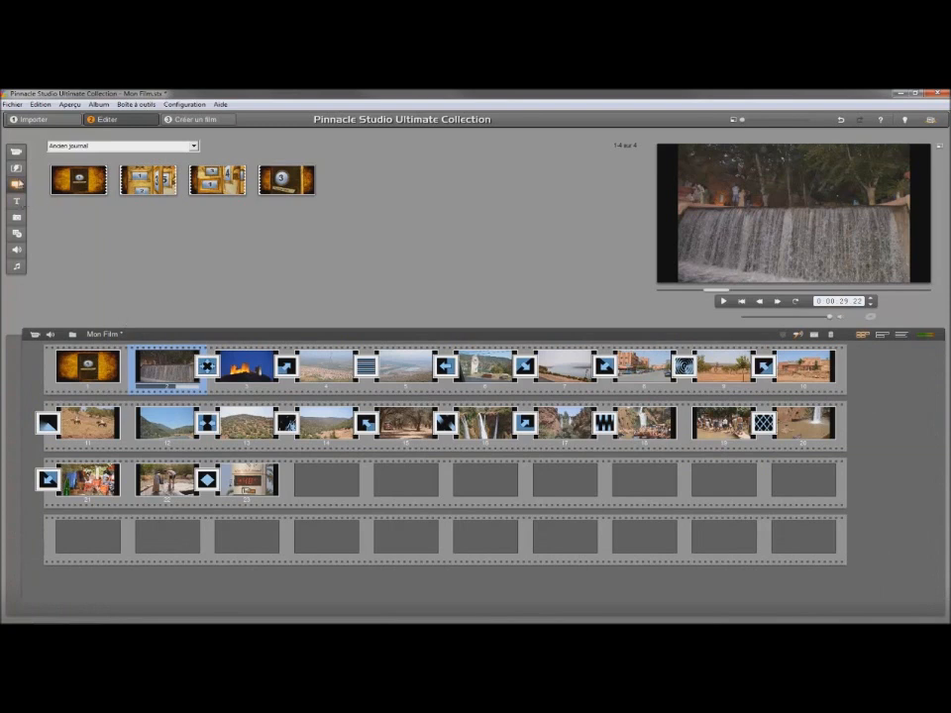
pyautogui.click(17, 169)
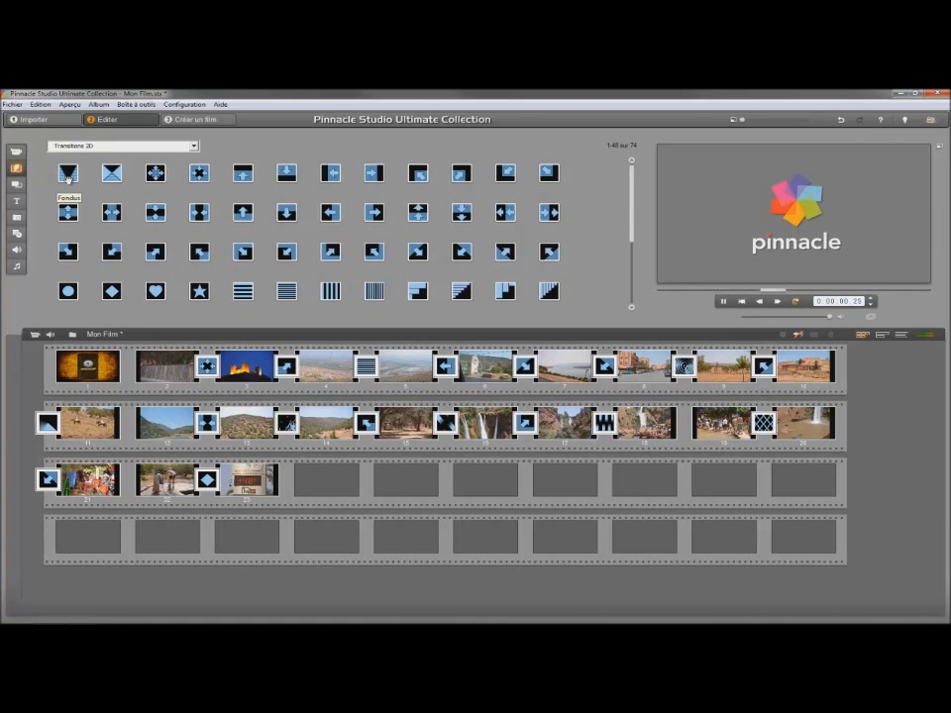
pyautogui.moveTo(67, 176)
pyautogui.mouseDown()
pyautogui.moveTo(100, 250)
pyautogui.moveTo(128, 365)
pyautogui.mouseUp()
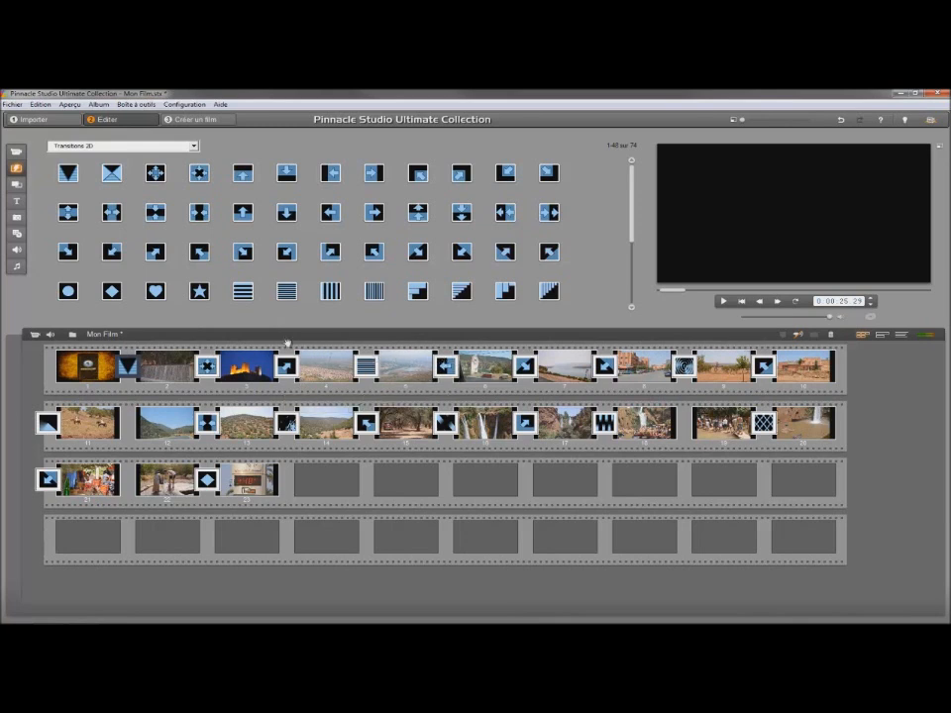
pyautogui.click(48, 348)
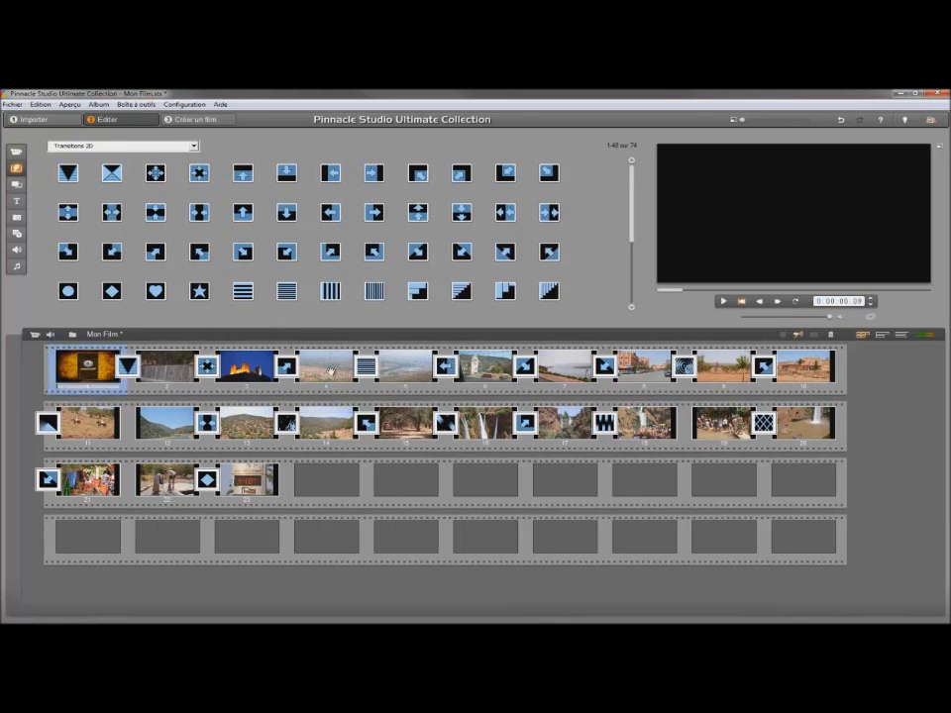
# - Play the movie to check the transition from the Ancien journal opening, and pause between the waterfall and lit castle photos
pyautogui.click(723, 302)
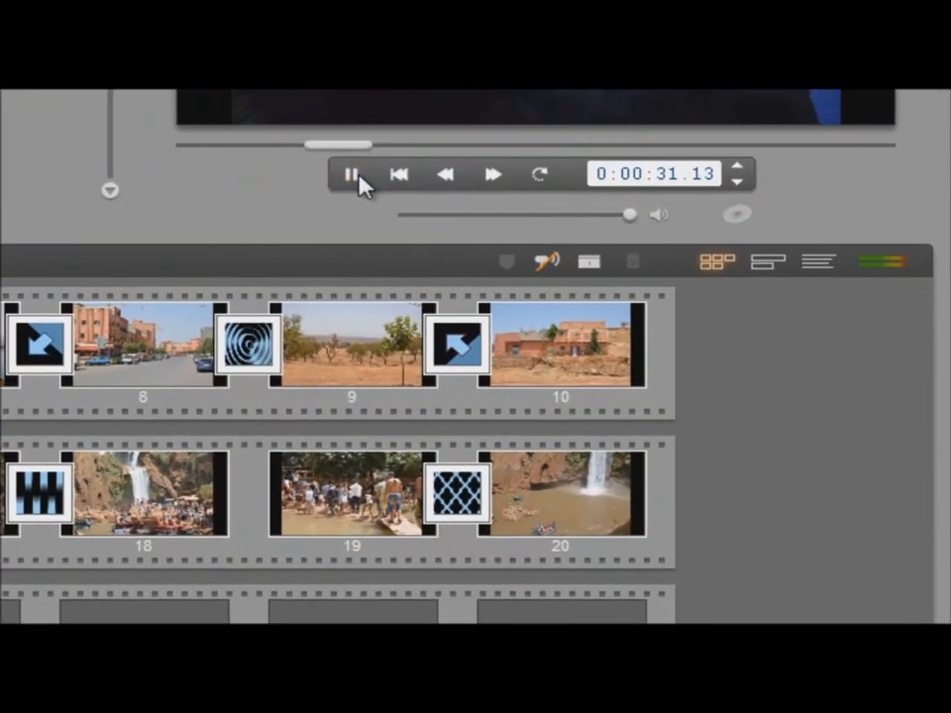
pyautogui.click(723, 301)
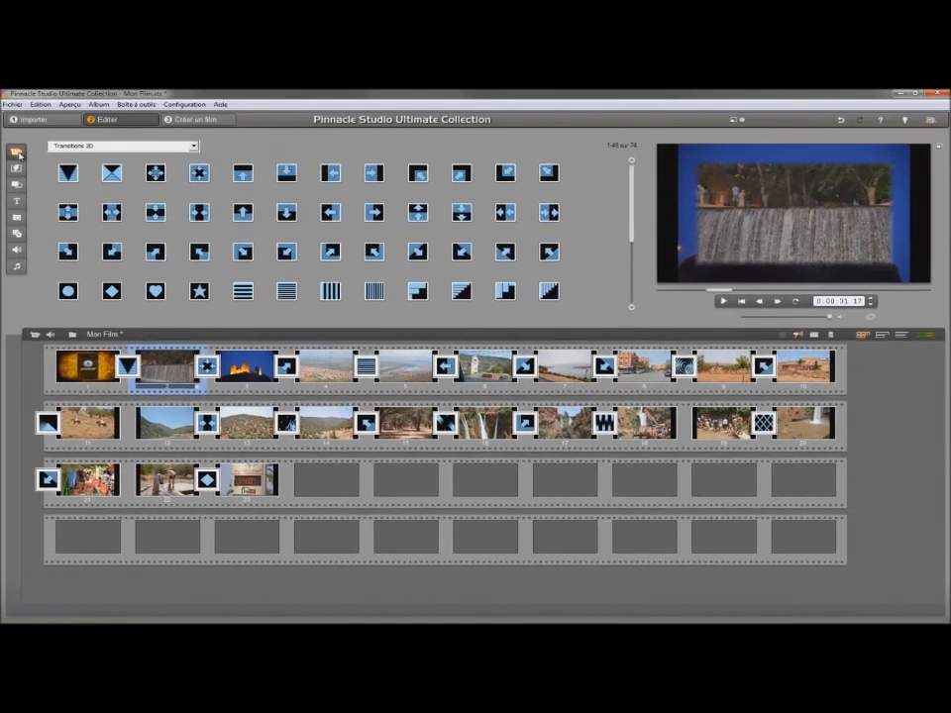
# - Look at the video files in the video folder of photo tuto pinnacle 15 on Disque local D, and close the file browser
pyautogui.click(18, 153)
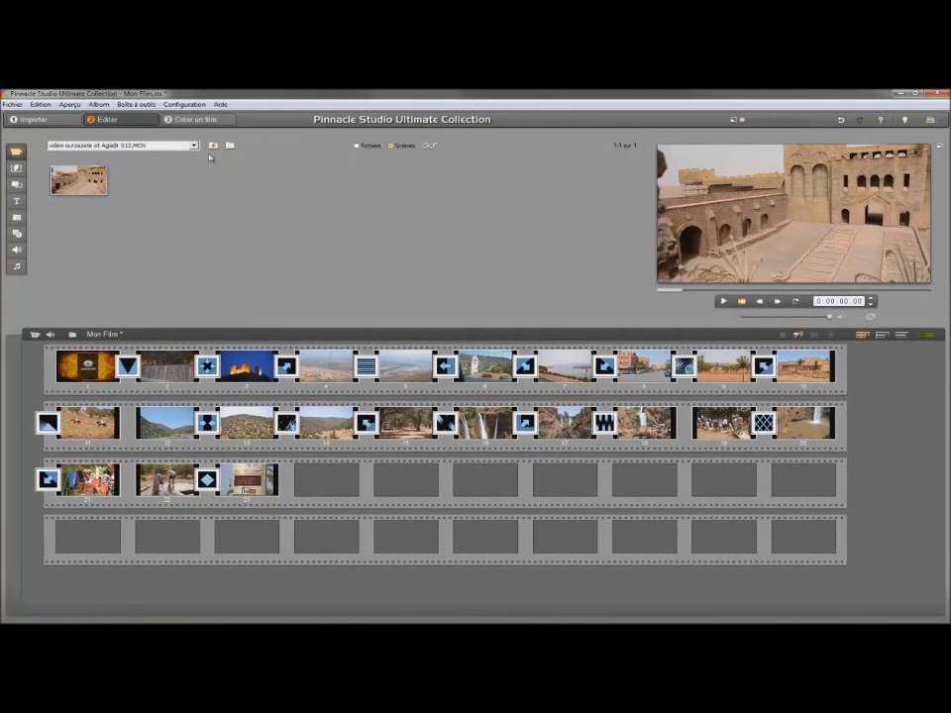
pyautogui.click(229, 147)
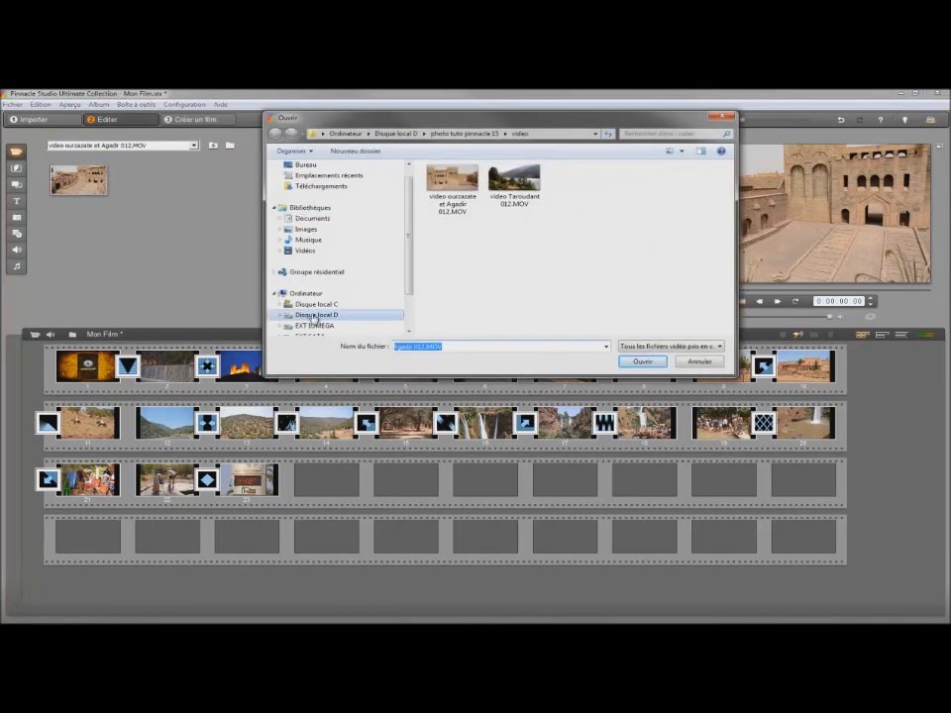
pyautogui.click(297, 315)
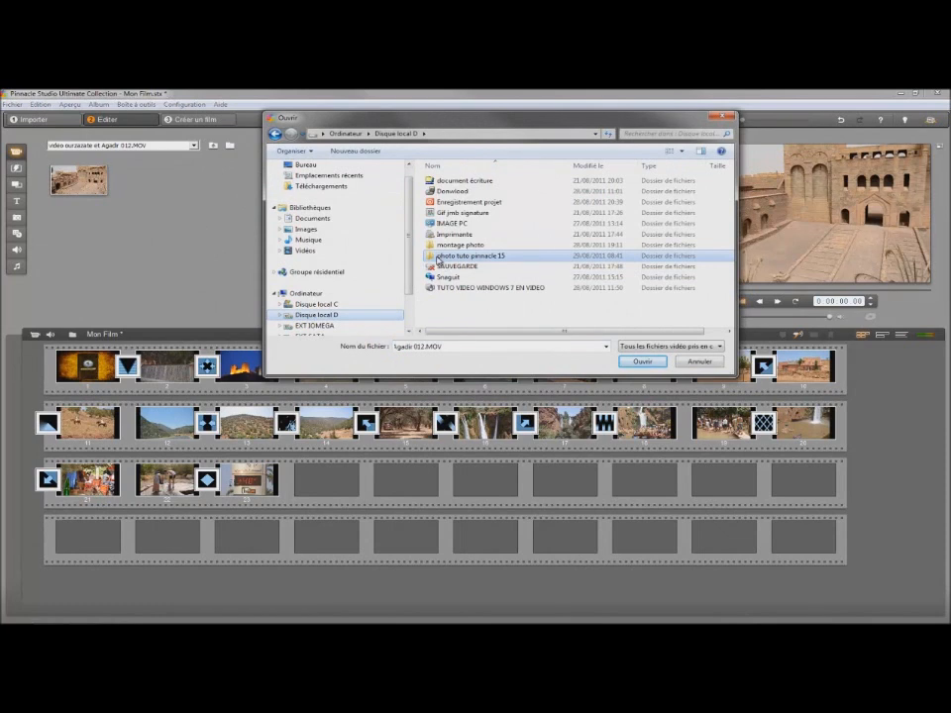
pyautogui.doubleClick(438, 255)
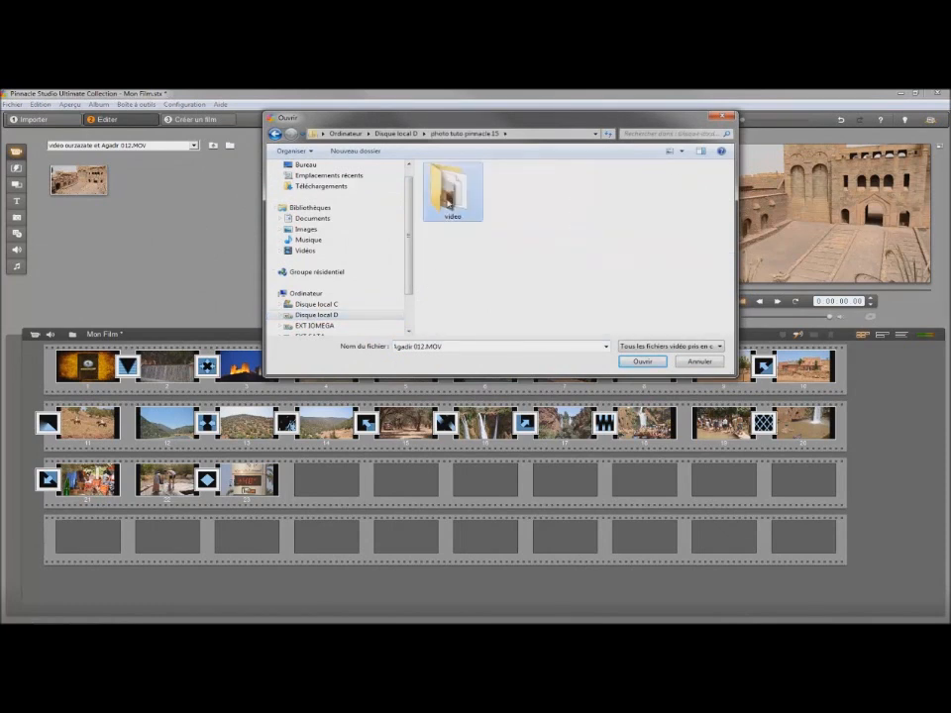
pyautogui.doubleClick(448, 202)
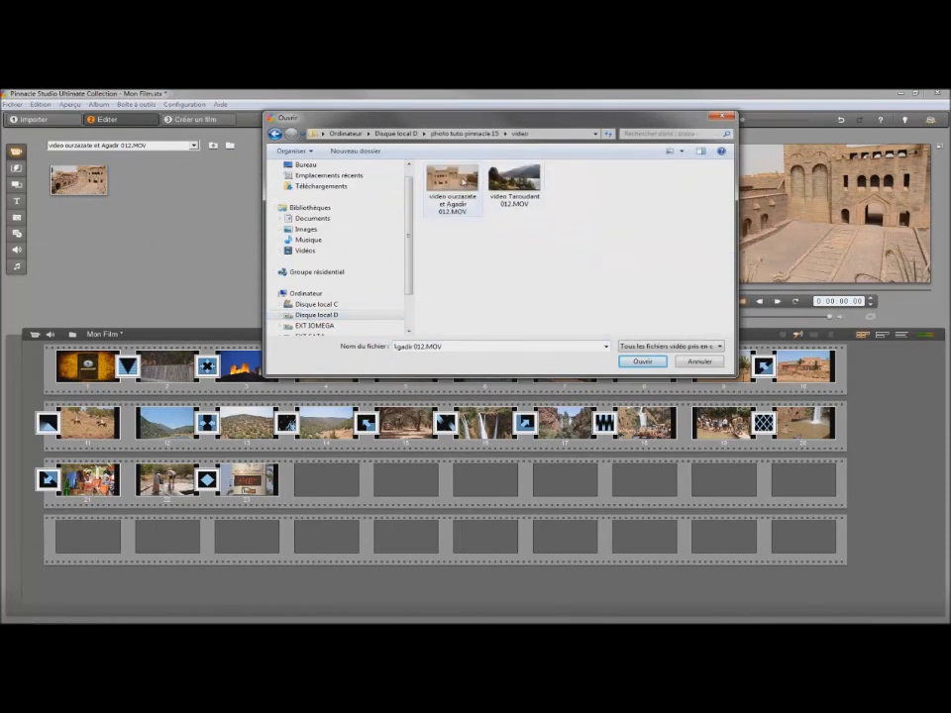
pyautogui.click(723, 120)
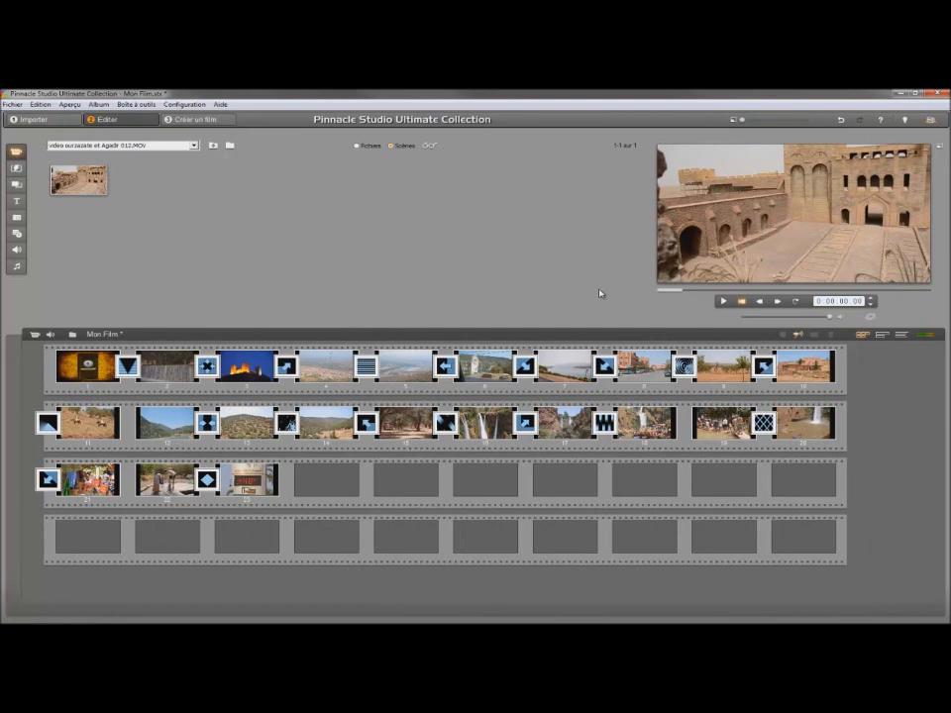
# - Switch to Windows Live Movie Maker and browse for videos to add in the video folder of photo tuto pinnacle 15 on Disque local D
pyautogui.click(901, 94)
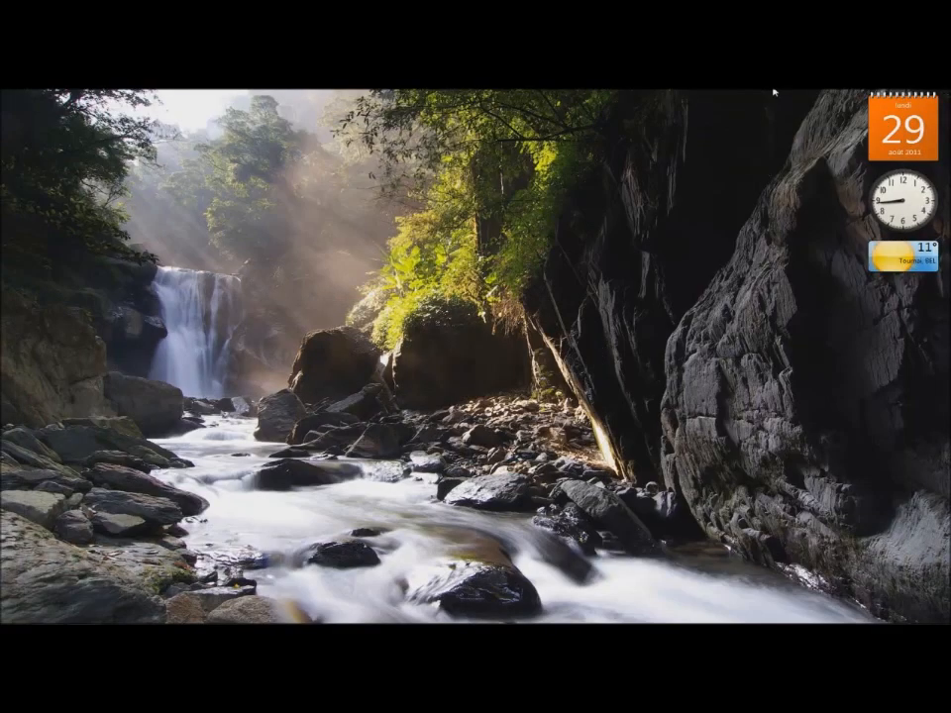
pyautogui.click(769, 119)
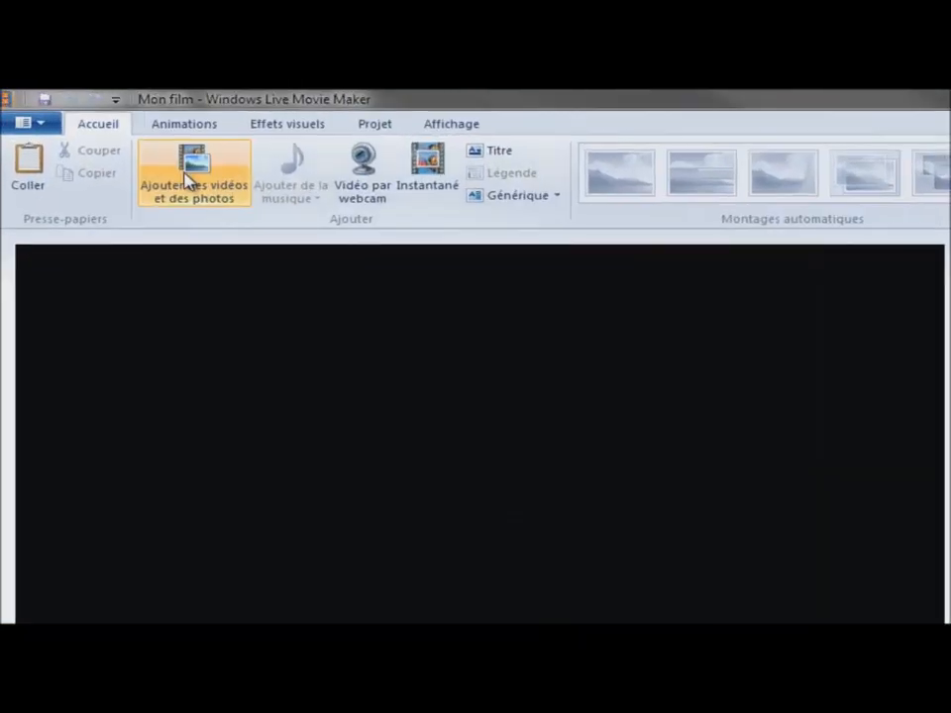
pyautogui.click(96, 130)
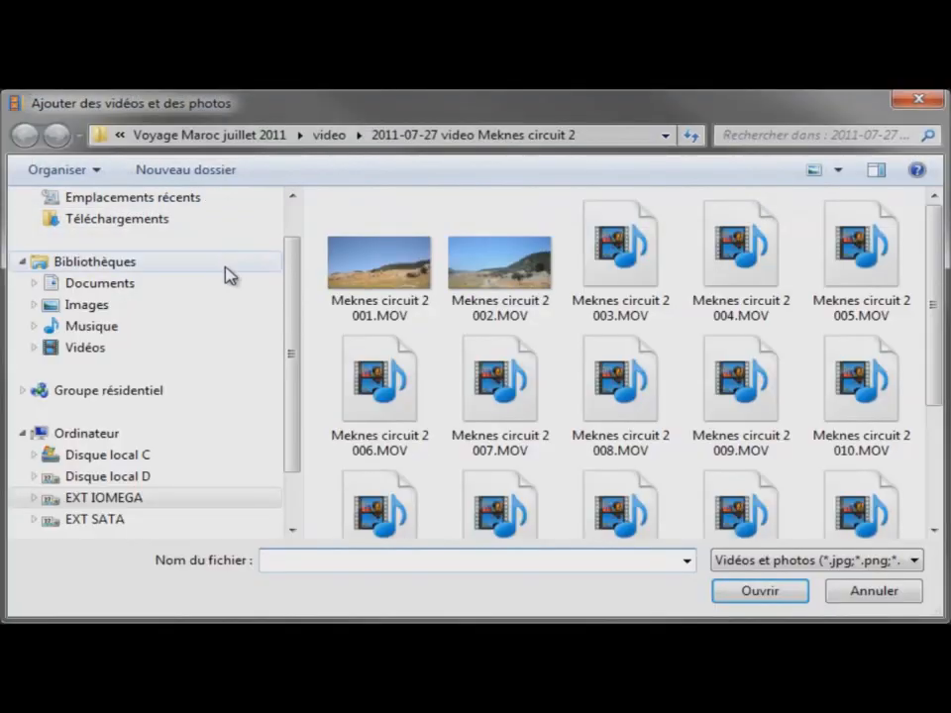
pyautogui.click(127, 477)
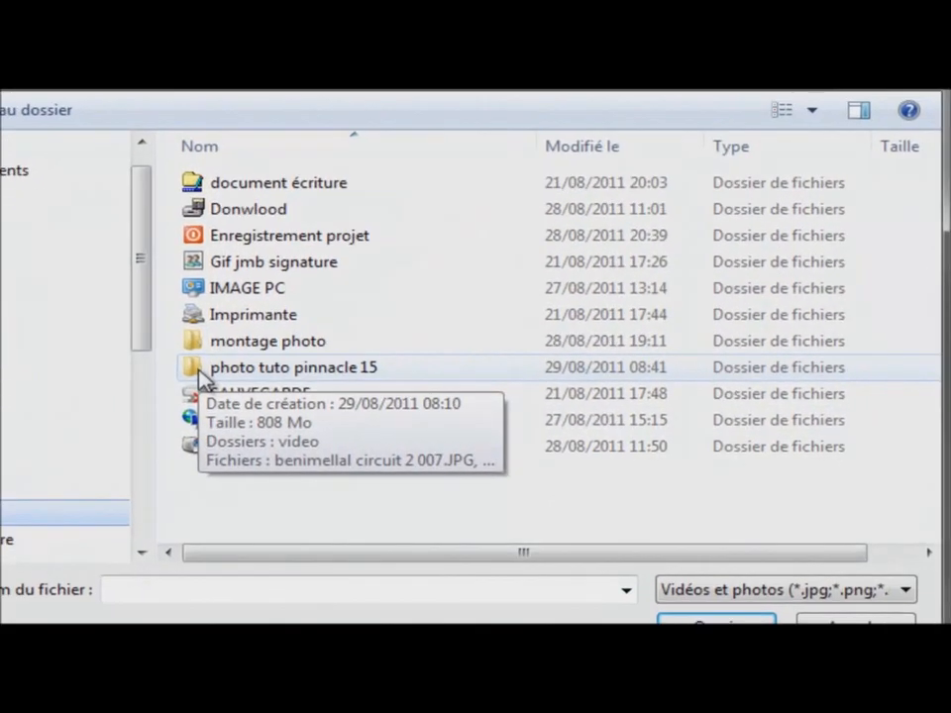
pyautogui.click(342, 379)
pyautogui.doubleClick(148, 369)
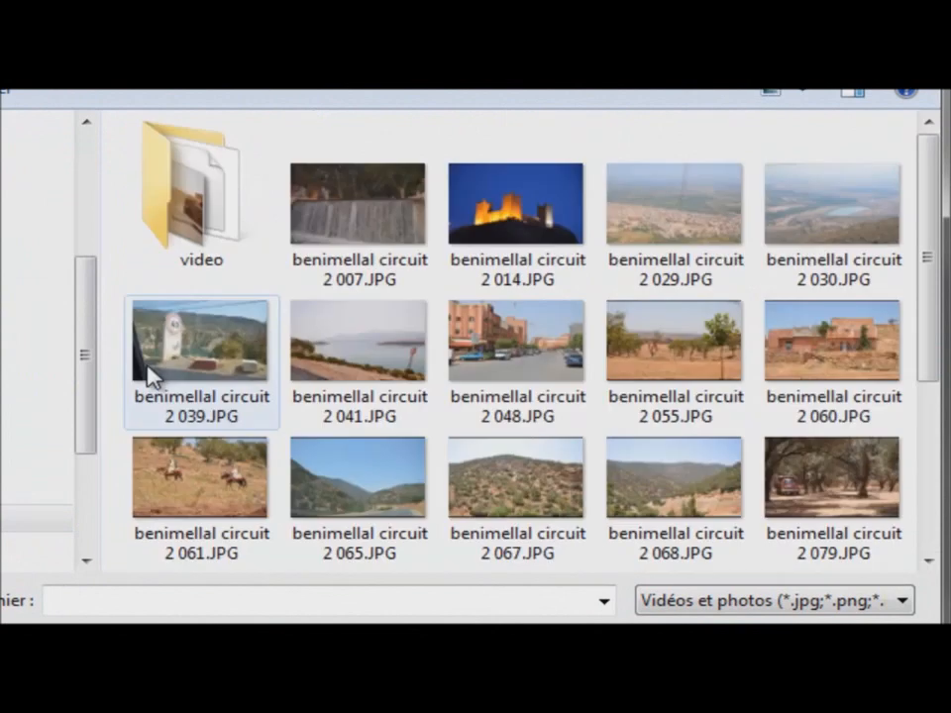
pyautogui.doubleClick(196, 191)
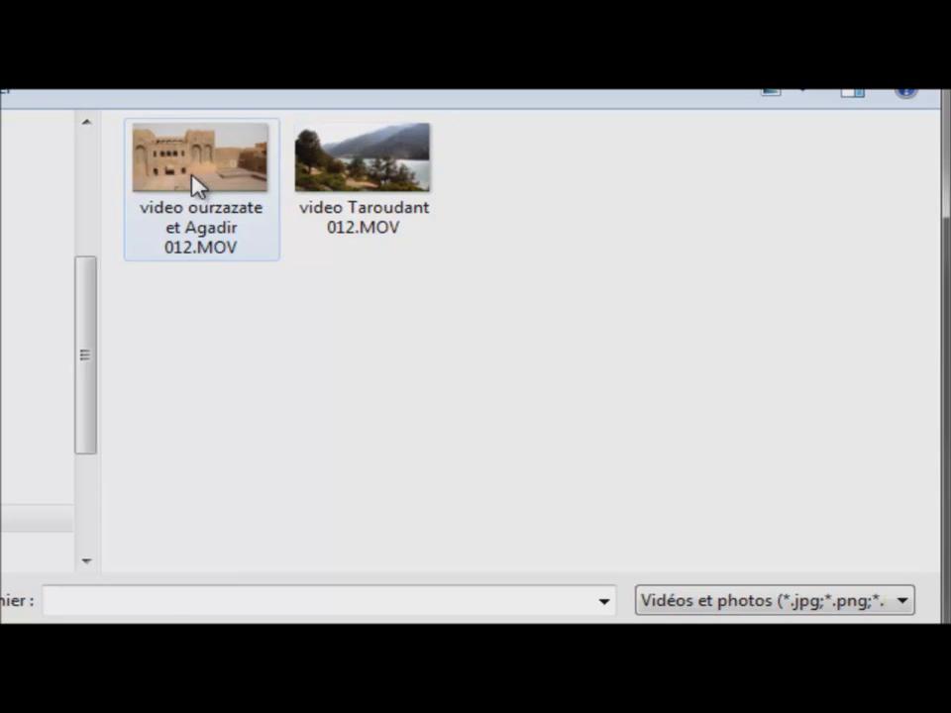
# - Add both video ourzazate et Agadir 012.MOV and video Taroudant 012.MOV to the project
pyautogui.click(197, 186)
pyautogui.keyDown('ctrl'); pyautogui.click(352, 194); pyautogui.keyUp('ctrl')
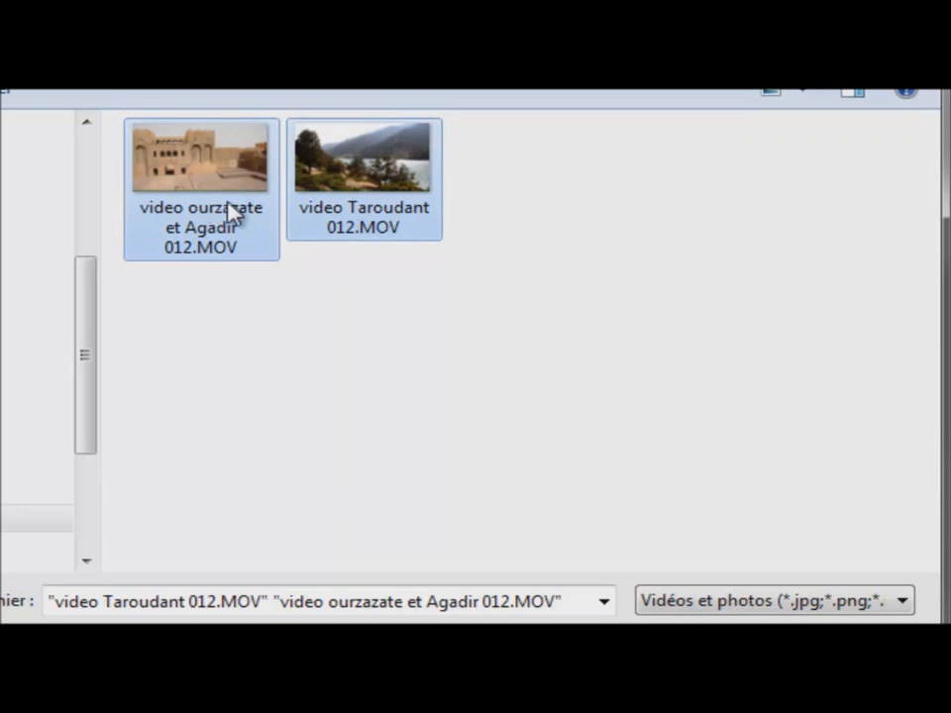
pyautogui.keyDown('ctrl'); pyautogui.click(369, 194); pyautogui.keyUp('ctrl')
pyautogui.keyDown('ctrl'); pyautogui.click(367, 192); pyautogui.keyUp('ctrl')
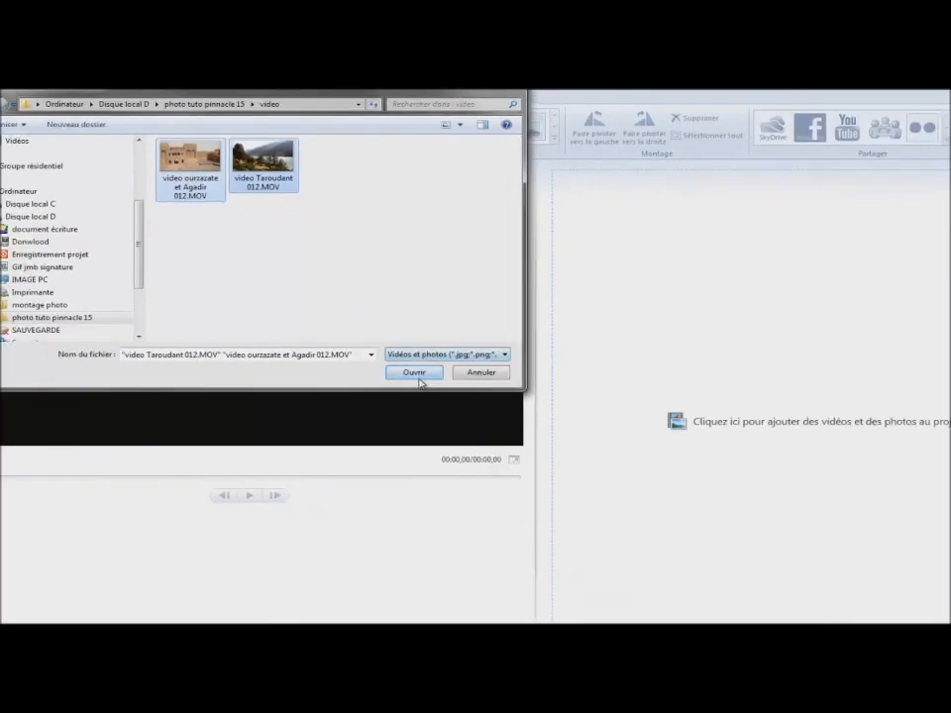
pyautogui.click(419, 380)
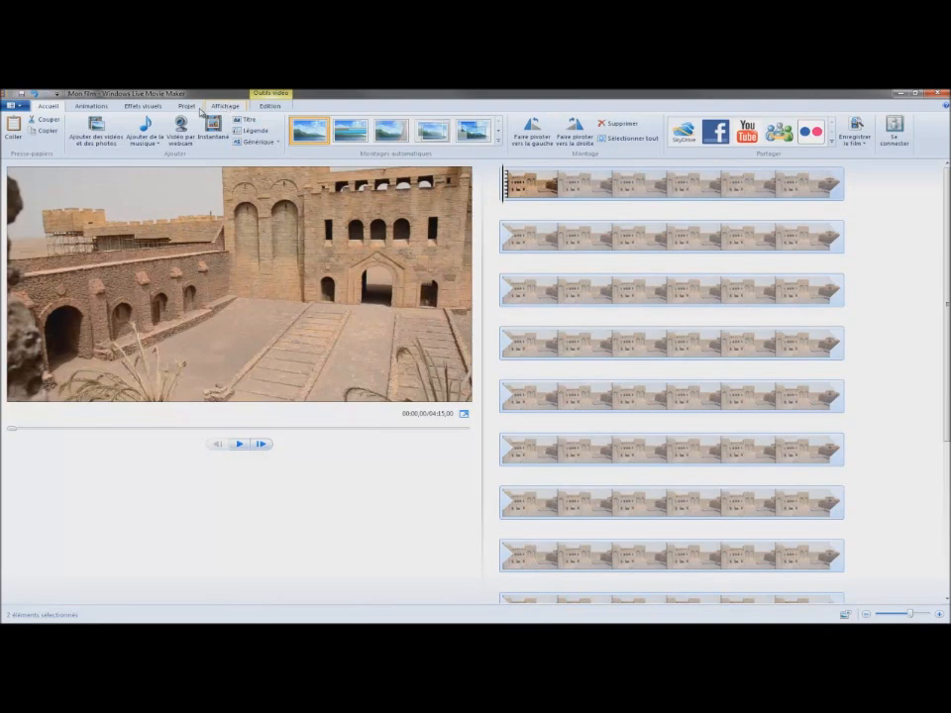
# - Look through the visual effects, animations, video editing and view options available for the imported videos
pyautogui.click(137, 106)
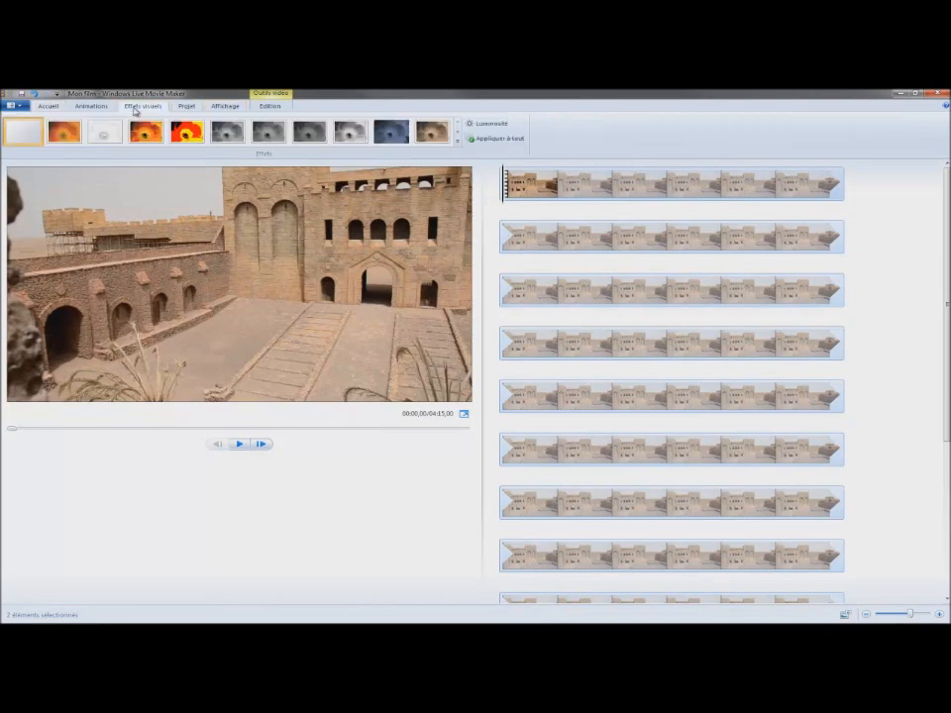
pyautogui.click(93, 107)
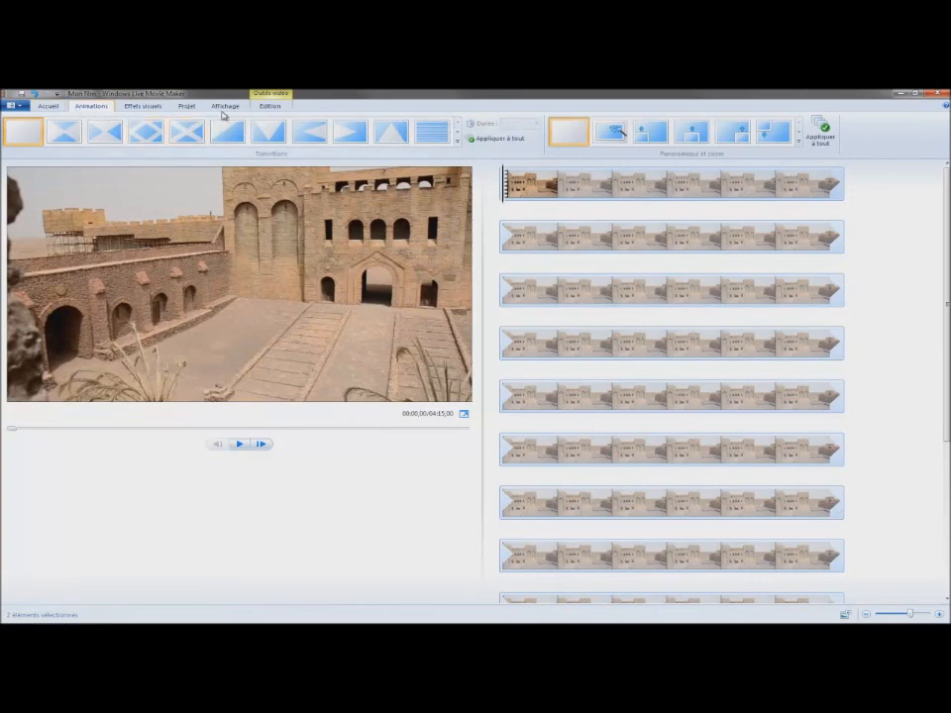
pyautogui.click(225, 107)
pyautogui.click(268, 107)
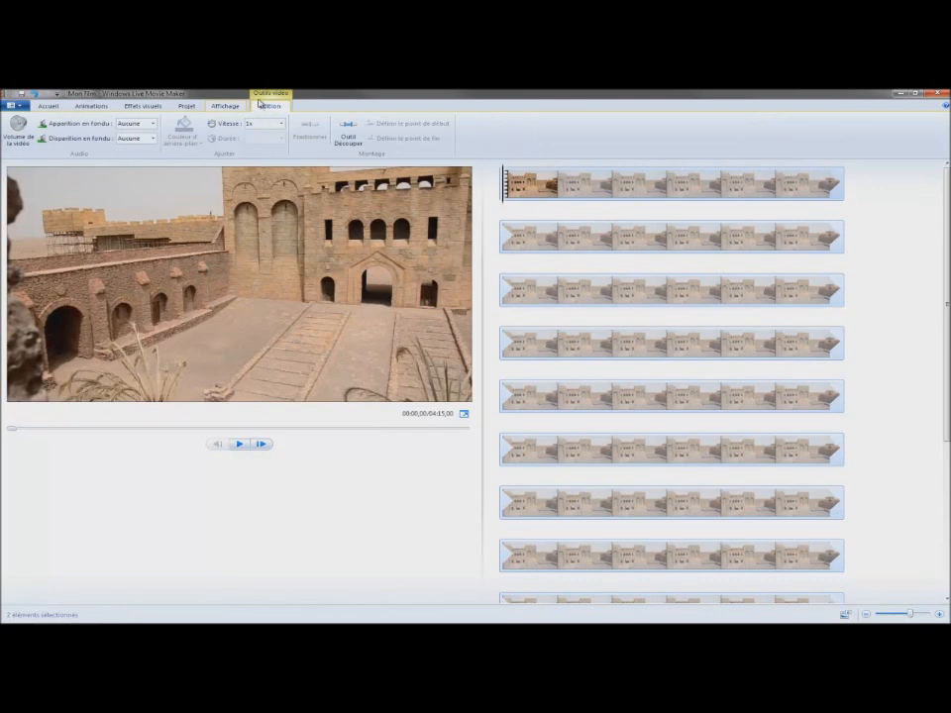
pyautogui.click(223, 106)
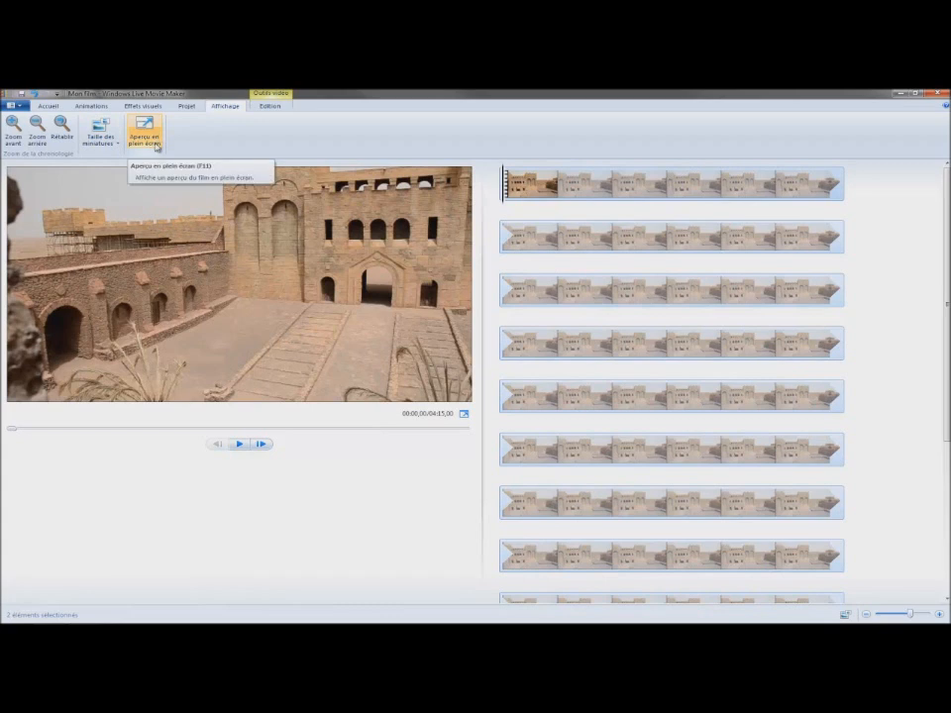
# - Set the project's proportions to Grand écran (16:9)
pyautogui.click(188, 106)
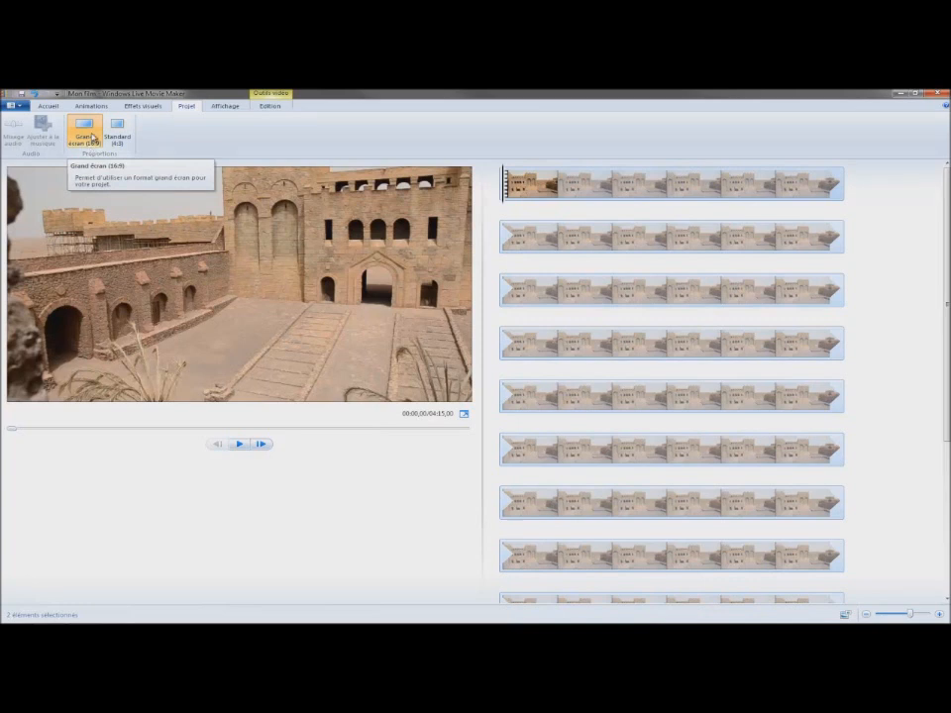
pyautogui.click(90, 137)
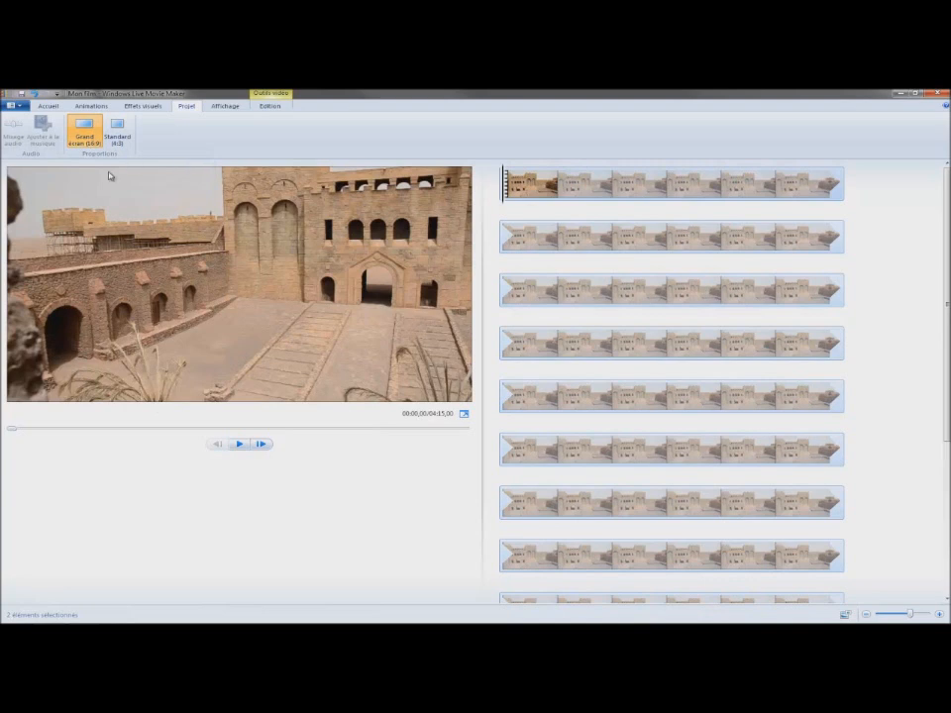
# - Preview the first video and split it at about 8 seconds, at the stone wall shot
pyautogui.click(268, 106)
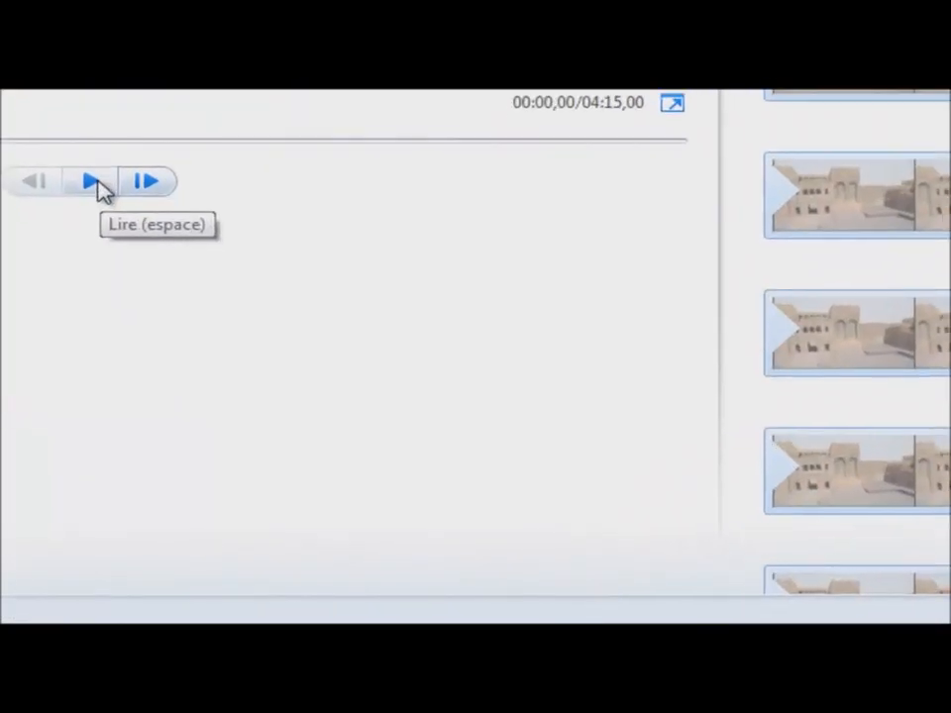
pyautogui.click(243, 444)
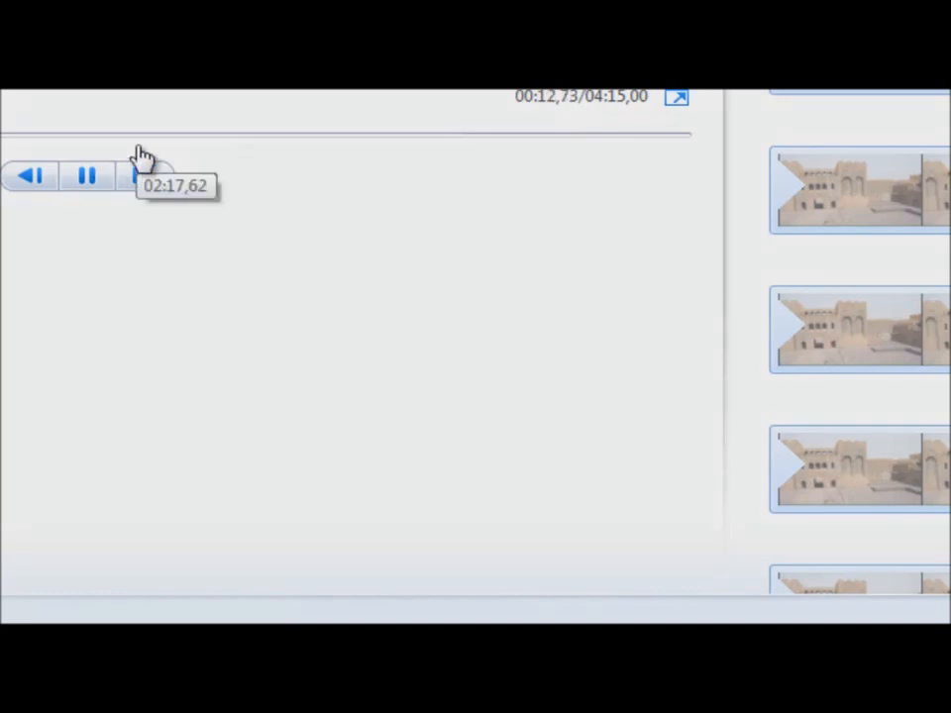
pyautogui.click(91, 178)
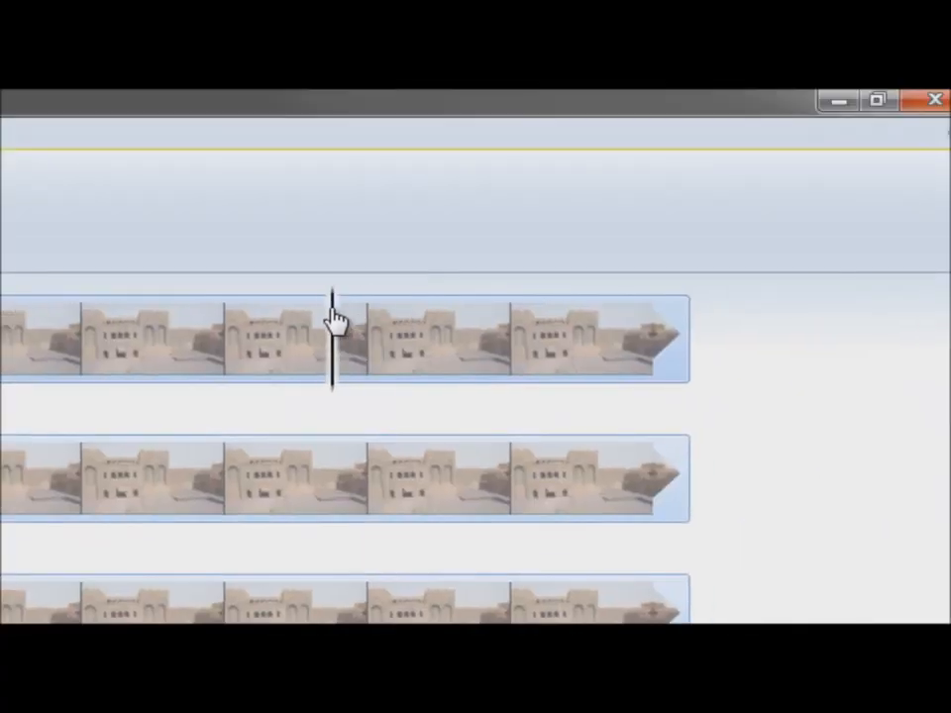
pyautogui.moveTo(333, 311); pyautogui.dragTo(143, 320)
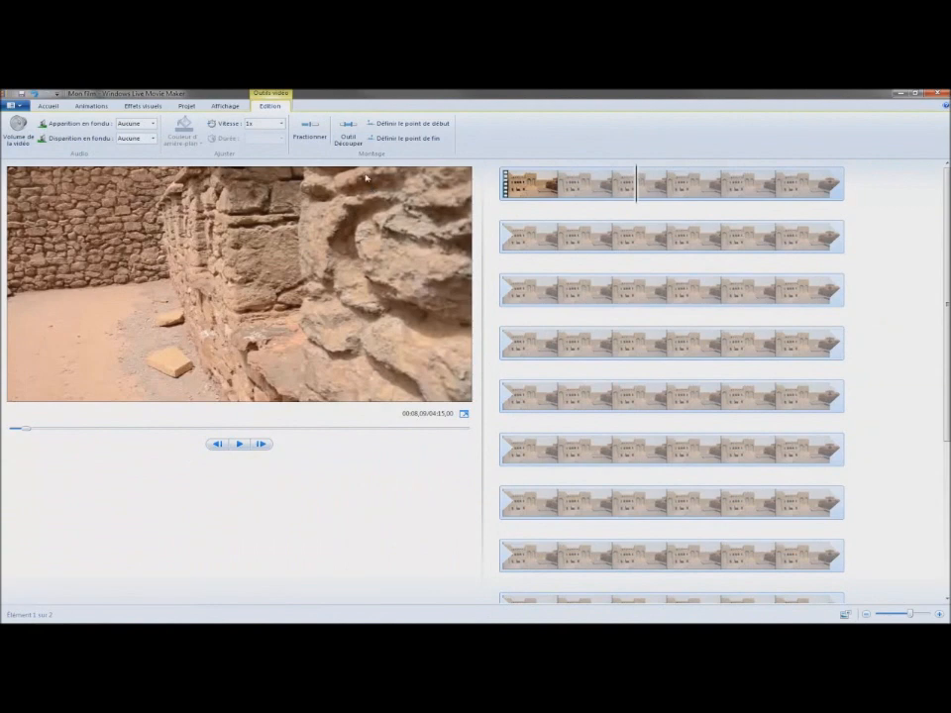
pyautogui.click(307, 134)
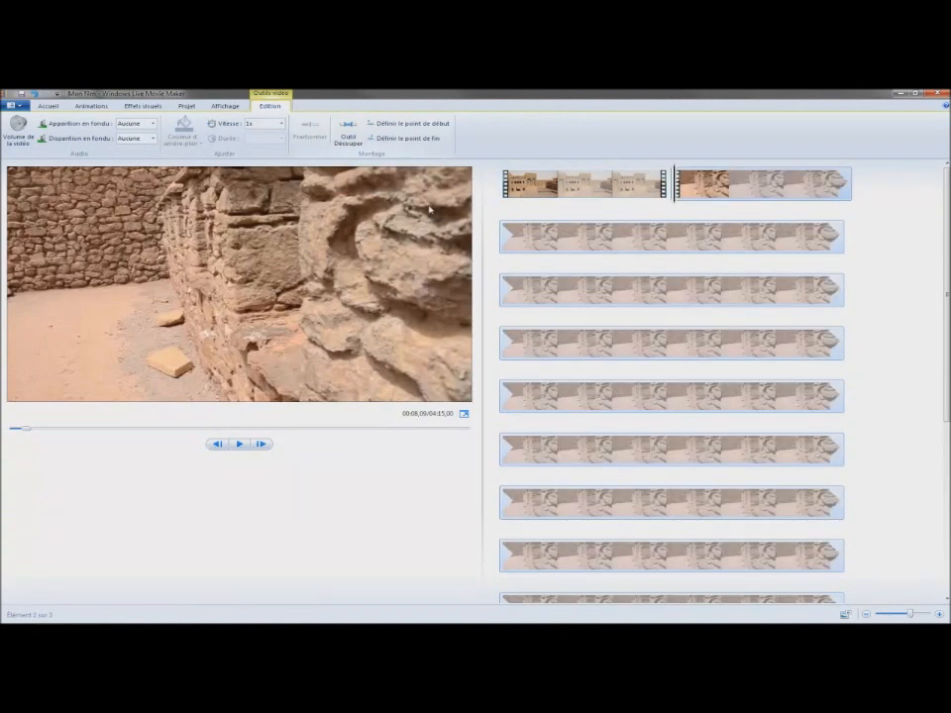
# - Find the end of the unwanted scaffolding footage and split the video at about 54 seconds, where the fortress courtyard appears
pyautogui.moveTo(675, 184); pyautogui.dragTo(842, 194)
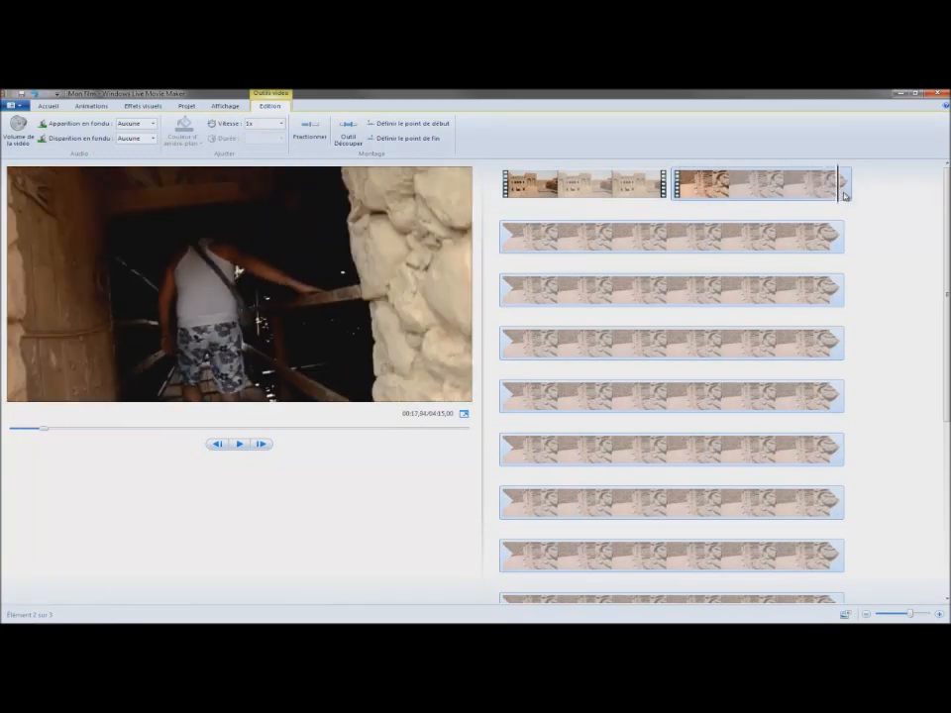
pyautogui.click(513, 254)
pyautogui.moveTo(513, 253); pyautogui.dragTo(840, 262)
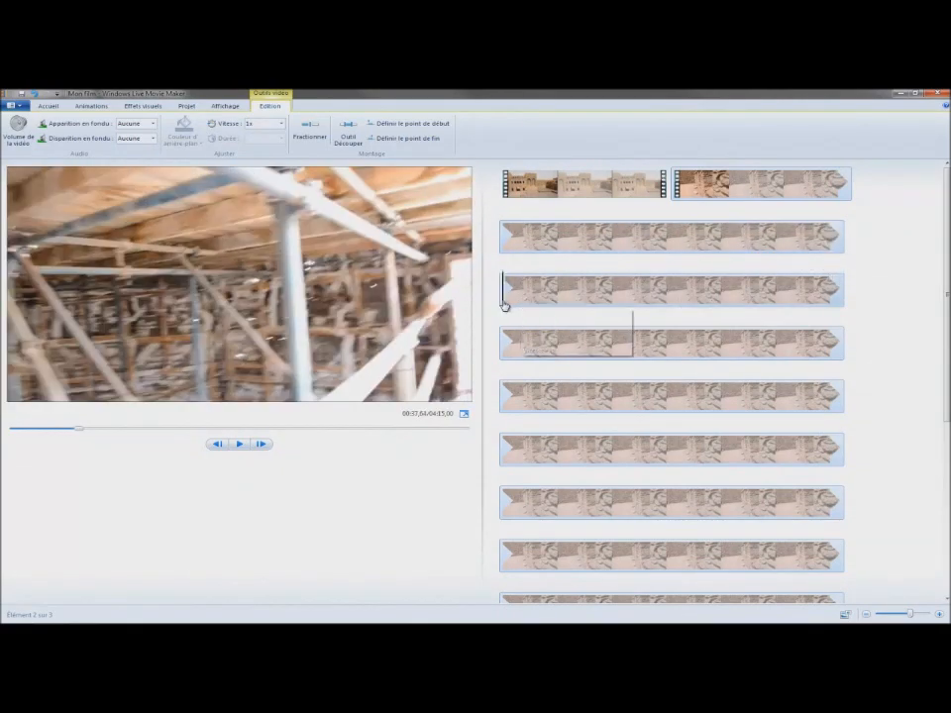
pyautogui.click(549, 301)
pyautogui.moveTo(553, 307); pyautogui.dragTo(779, 319)
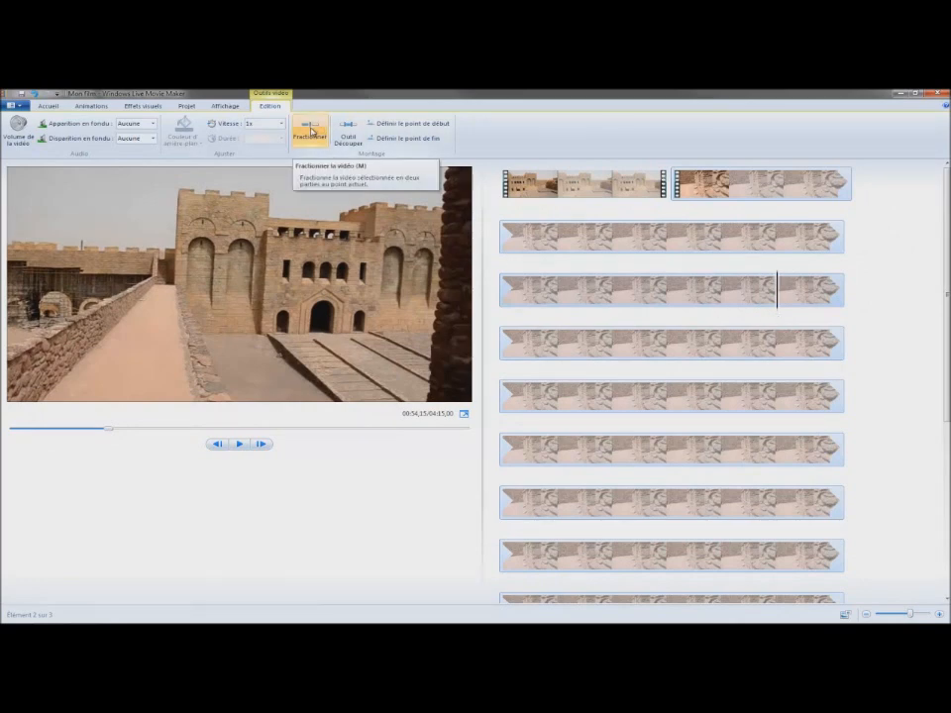
pyautogui.click(311, 132)
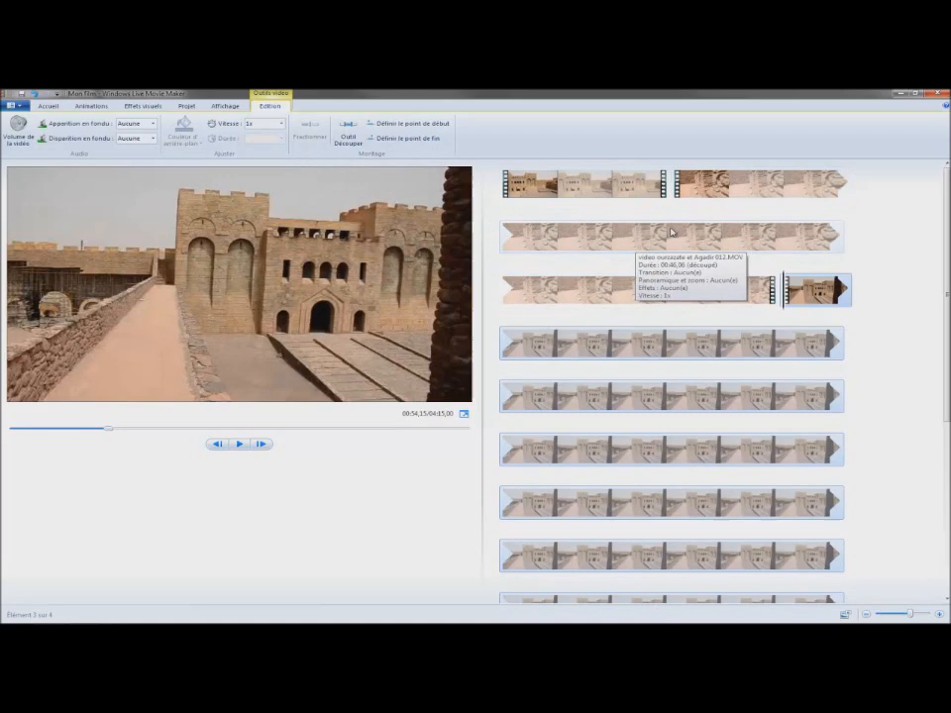
# - Delete the unwanted middle segment between the two splits and play the movie from the start across the cut
pyautogui.click(611, 237)
pyautogui.rightClick(622, 239)
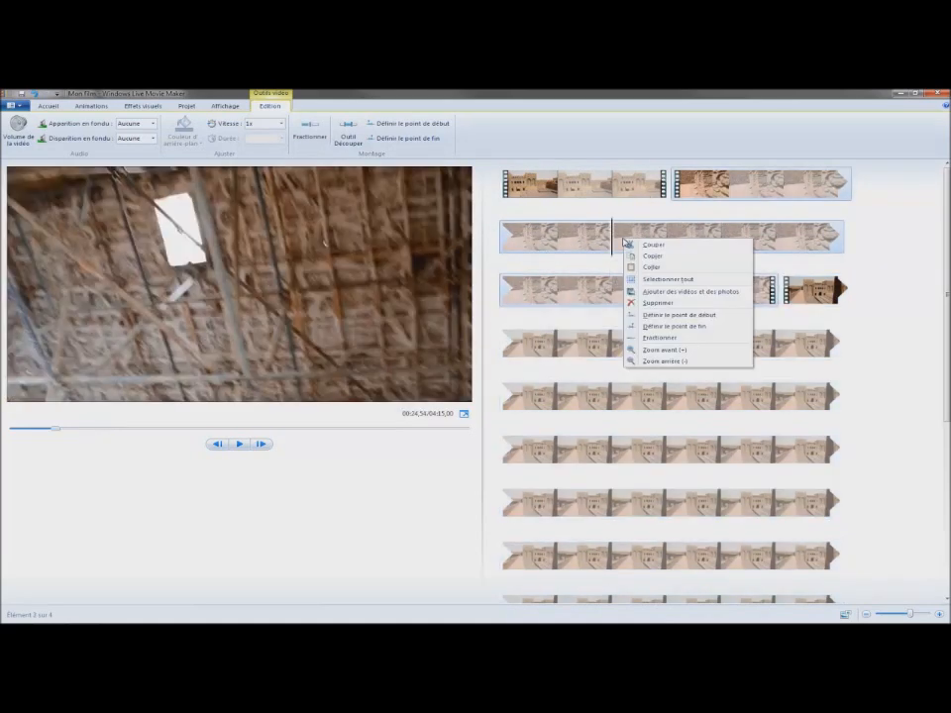
pyautogui.click(657, 303)
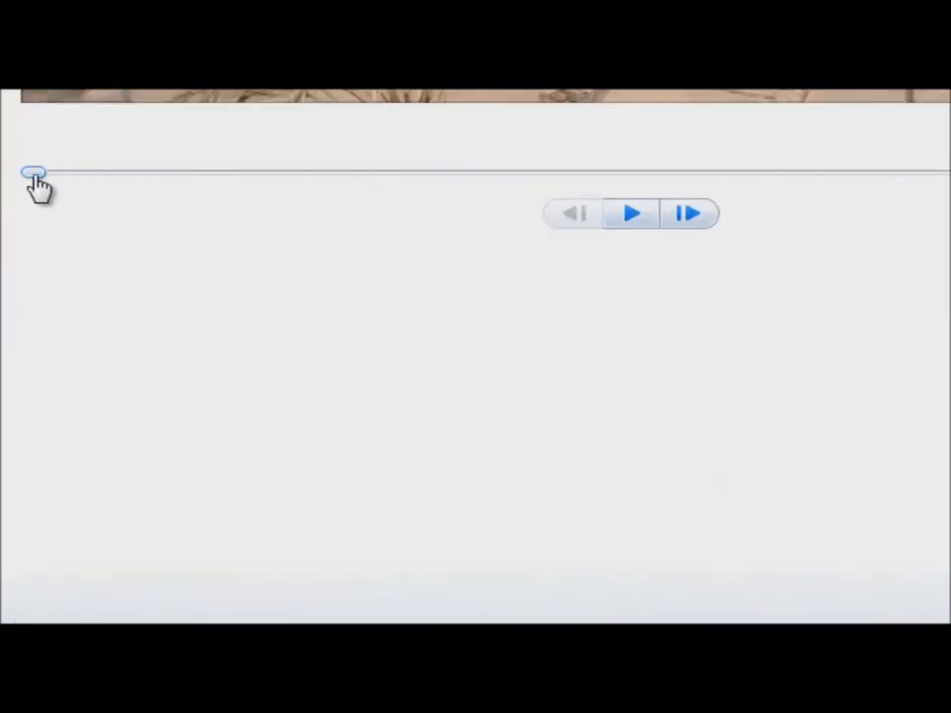
pyautogui.click(630, 214)
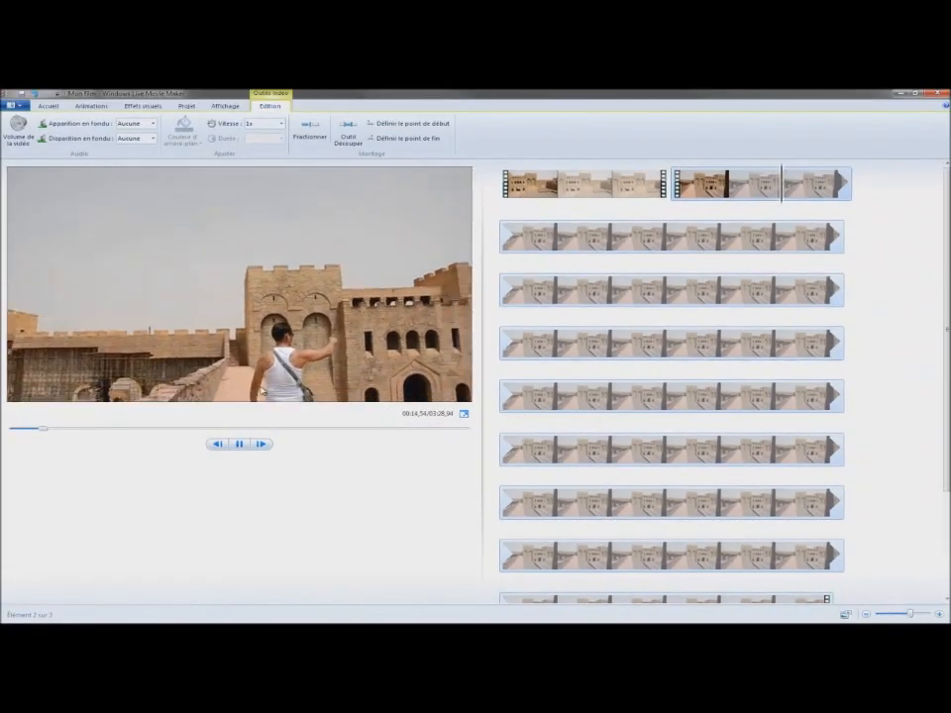
# - Stop playback at the second segment's start and apply the Cercles transition from Motifs et formes to it
pyautogui.click(240, 445)
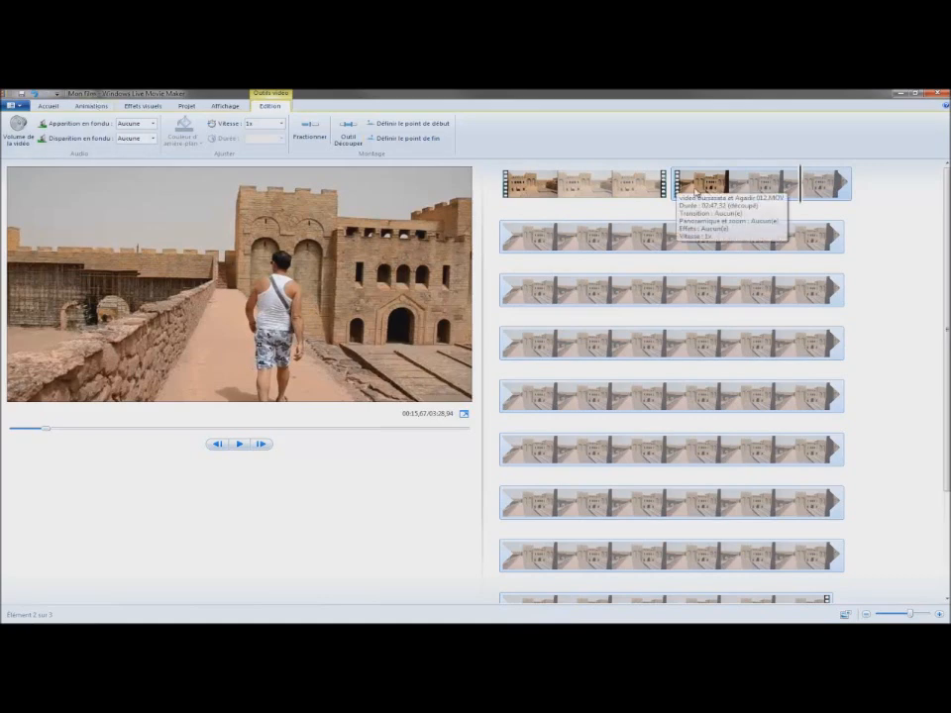
pyautogui.moveTo(799, 196); pyautogui.dragTo(684, 197)
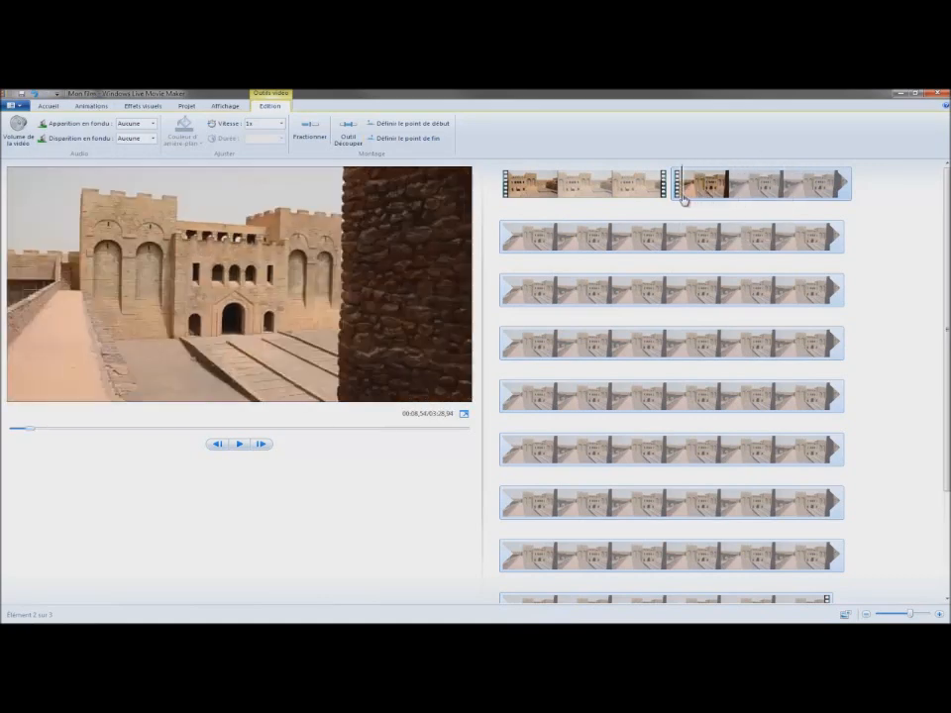
pyautogui.click(93, 106)
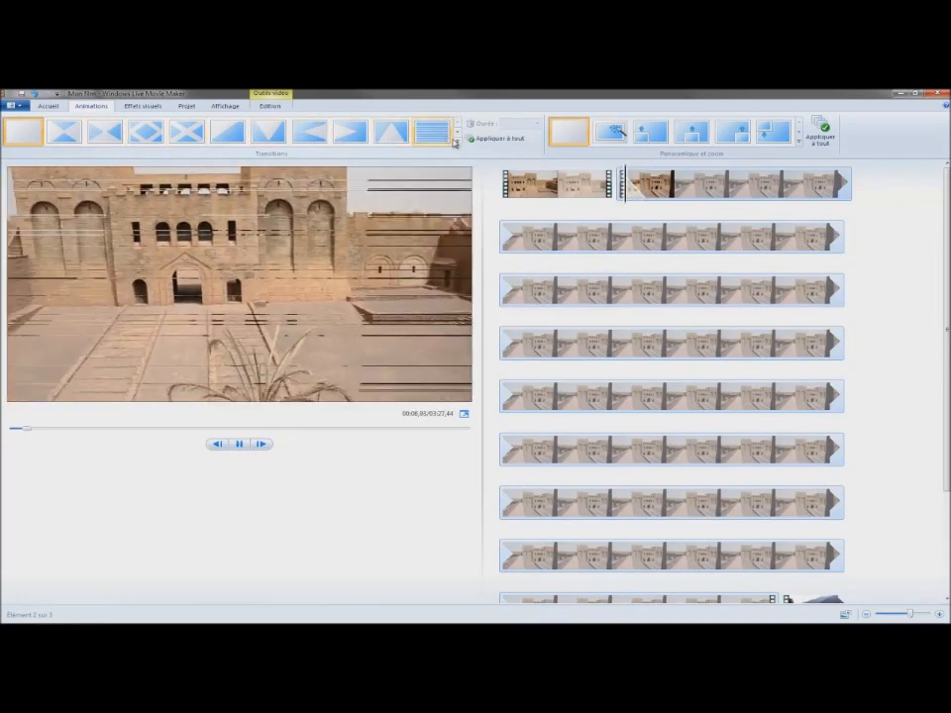
pyautogui.click(458, 144)
pyautogui.moveTo(458, 128); pyautogui.dragTo(458, 167)
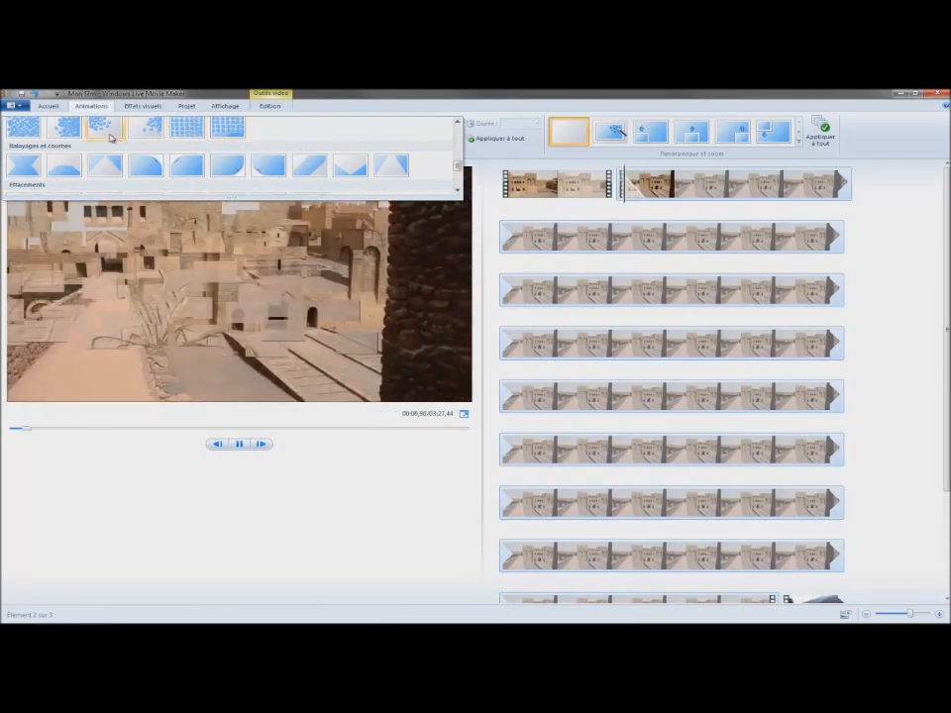
pyautogui.click(457, 156)
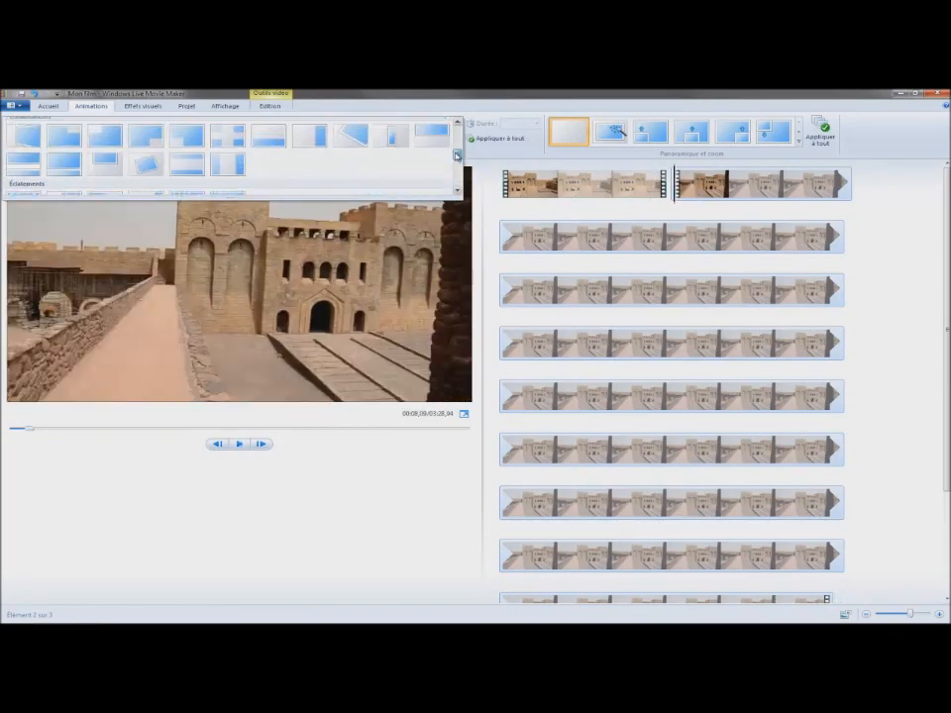
pyautogui.moveTo(456, 156); pyautogui.dragTo(457, 149)
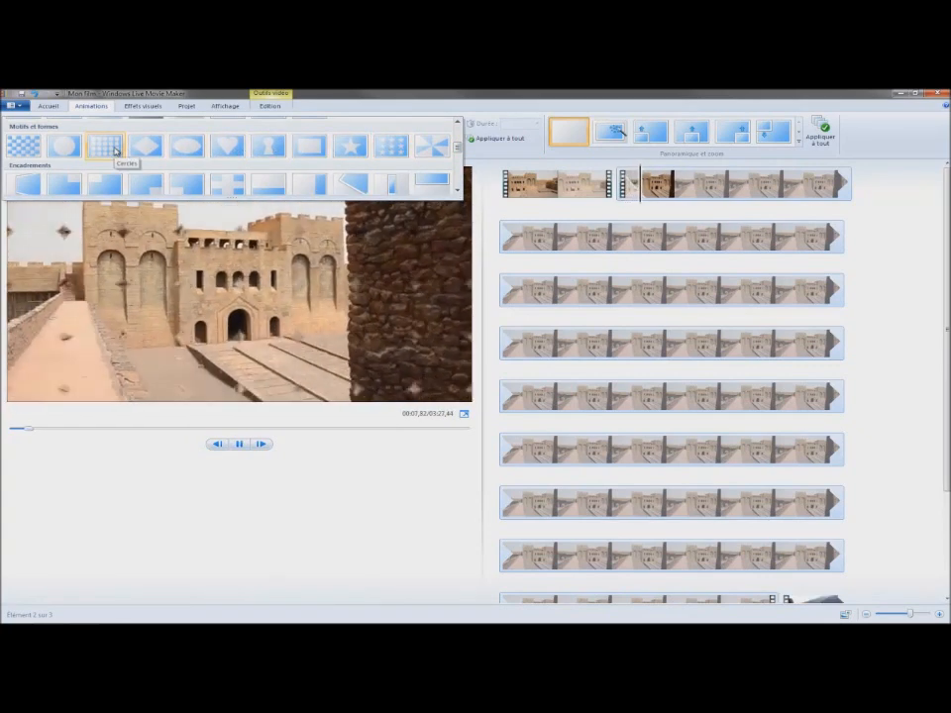
pyautogui.click(115, 147)
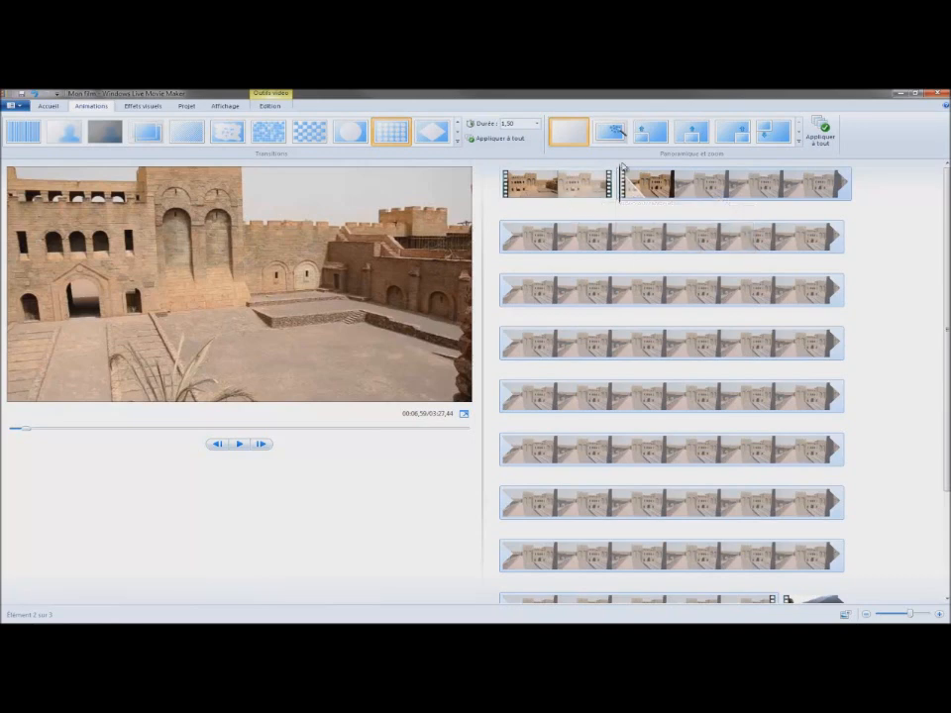
# - Play the movie from the end of the first segment to check the Cercles transition
pyautogui.click(593, 175)
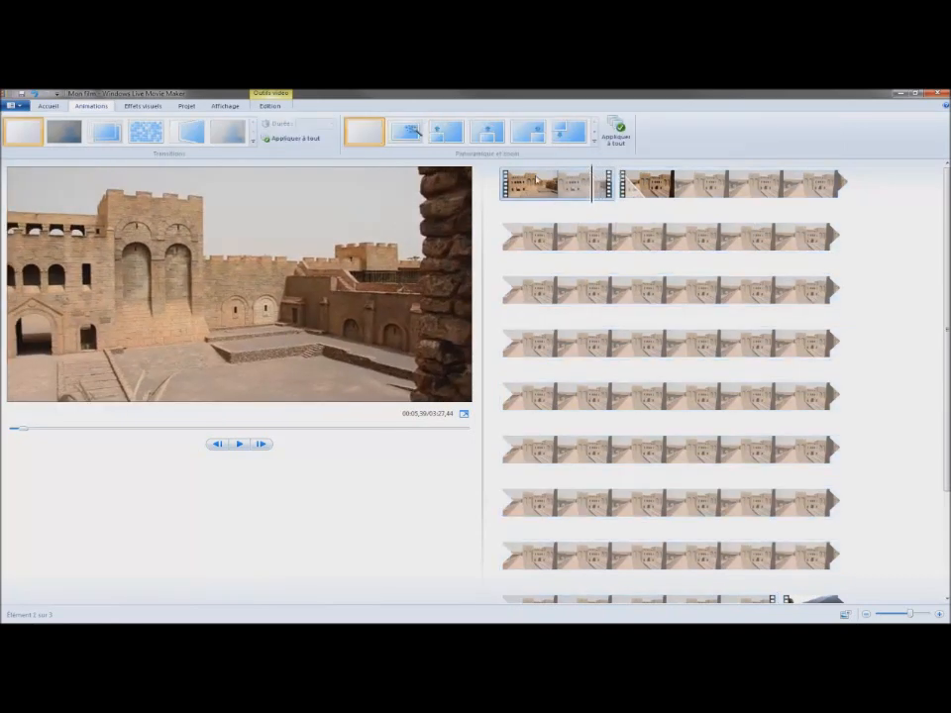
pyautogui.click(239, 445)
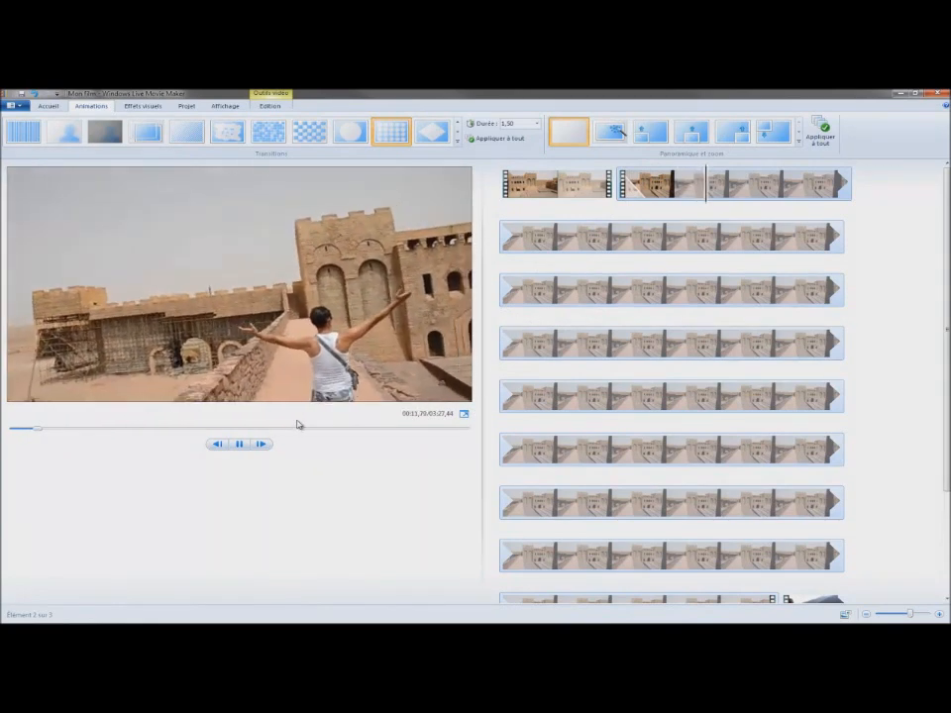
pyautogui.click(238, 445)
# - Split the fortress video again at about 30 seconds, at the start of the next unwanted passage
pyautogui.moveTo(753, 202); pyautogui.dragTo(676, 209)
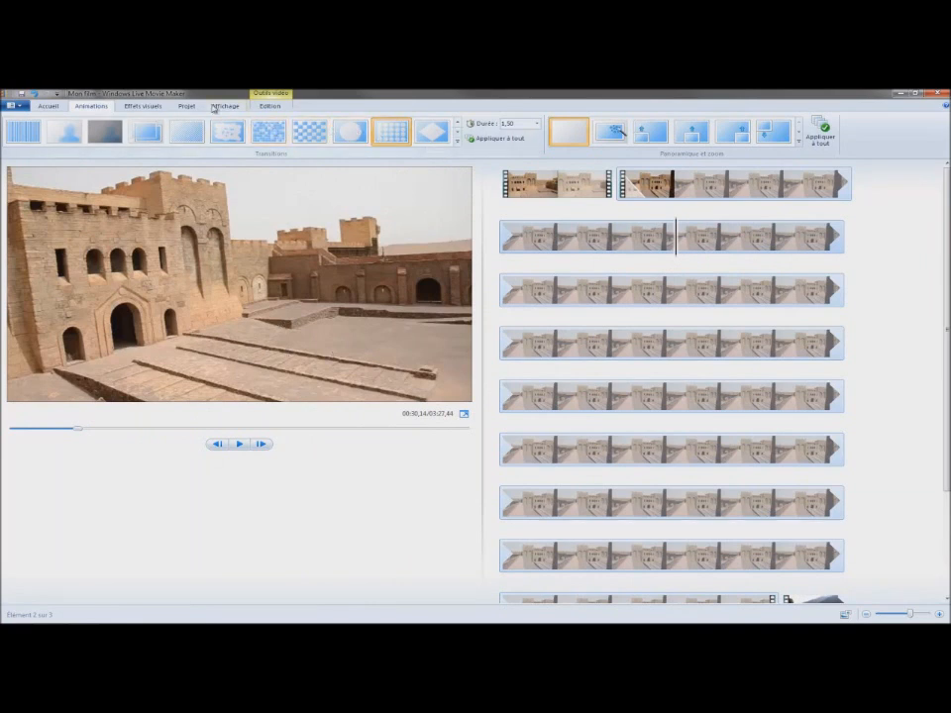
pyautogui.click(269, 106)
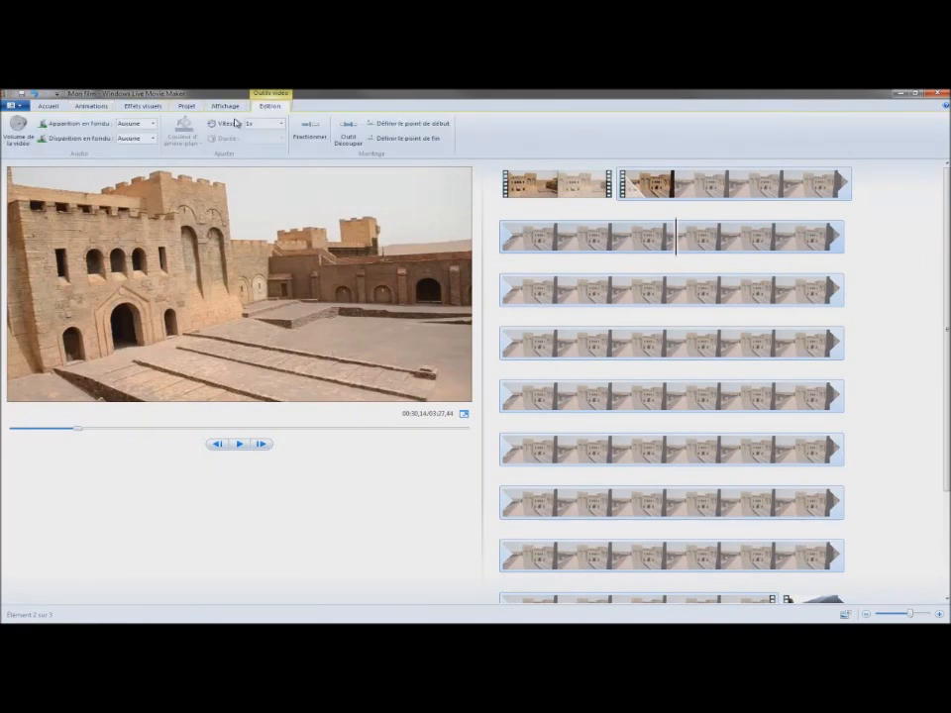
pyautogui.click(309, 129)
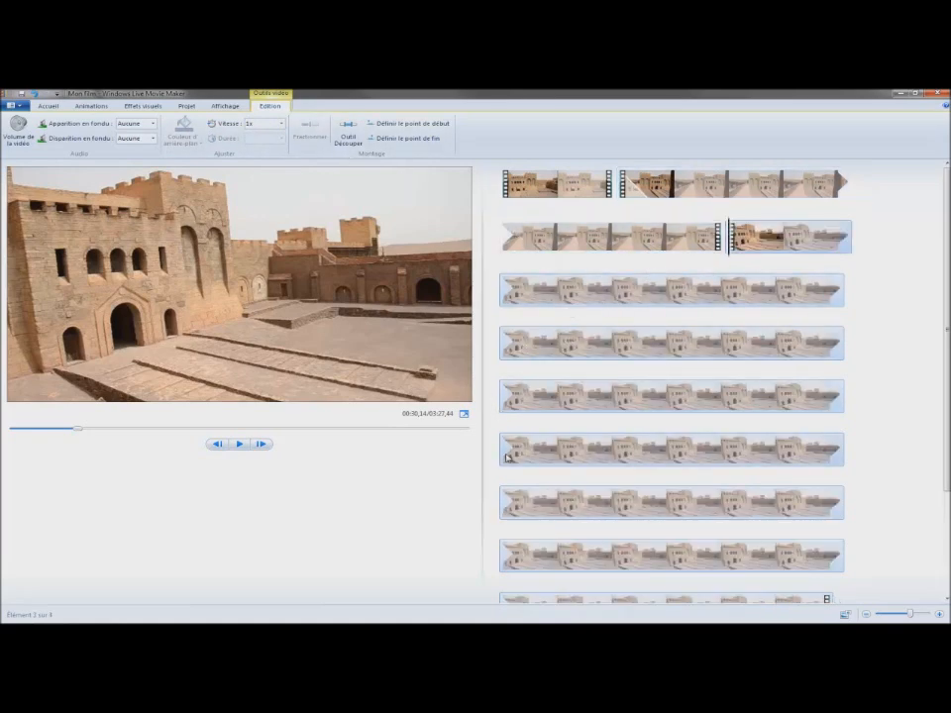
# - Find the end of the unwanted passage and split the video at about 2 min 29 s, at the courtyard fountain shot
pyautogui.click(503, 453)
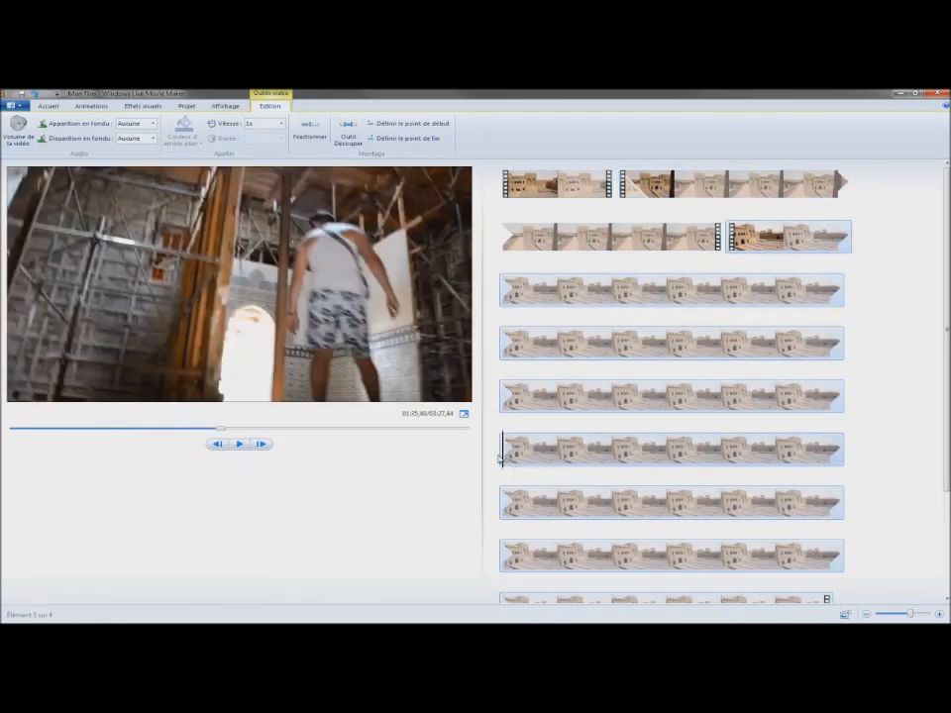
pyautogui.moveTo(505, 457); pyautogui.dragTo(859, 472)
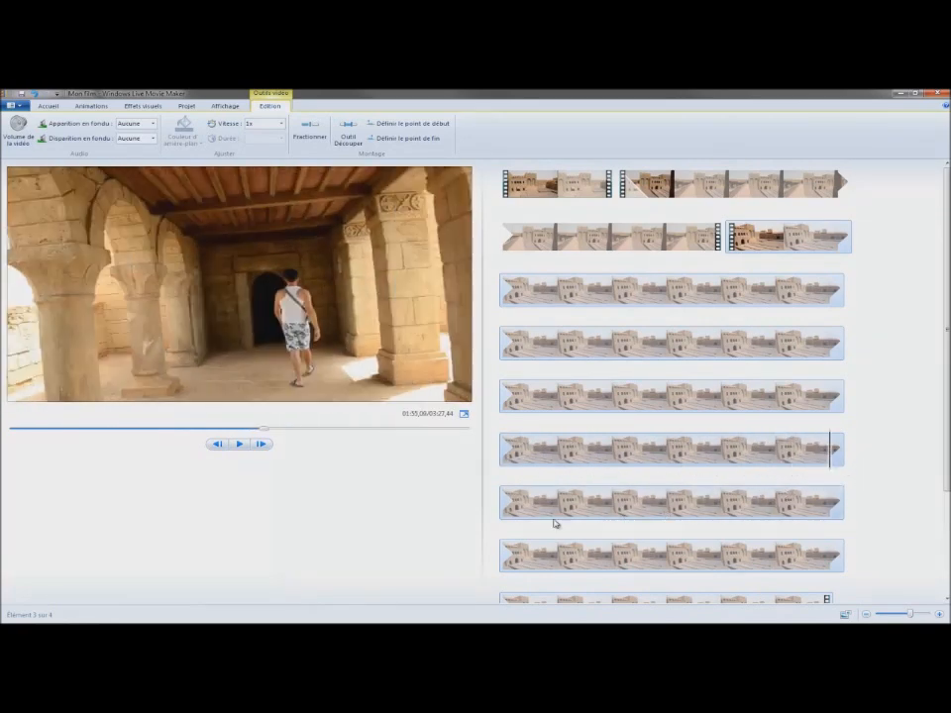
pyautogui.moveTo(504, 517); pyautogui.dragTo(842, 535)
pyautogui.moveTo(502, 575); pyautogui.dragTo(737, 580)
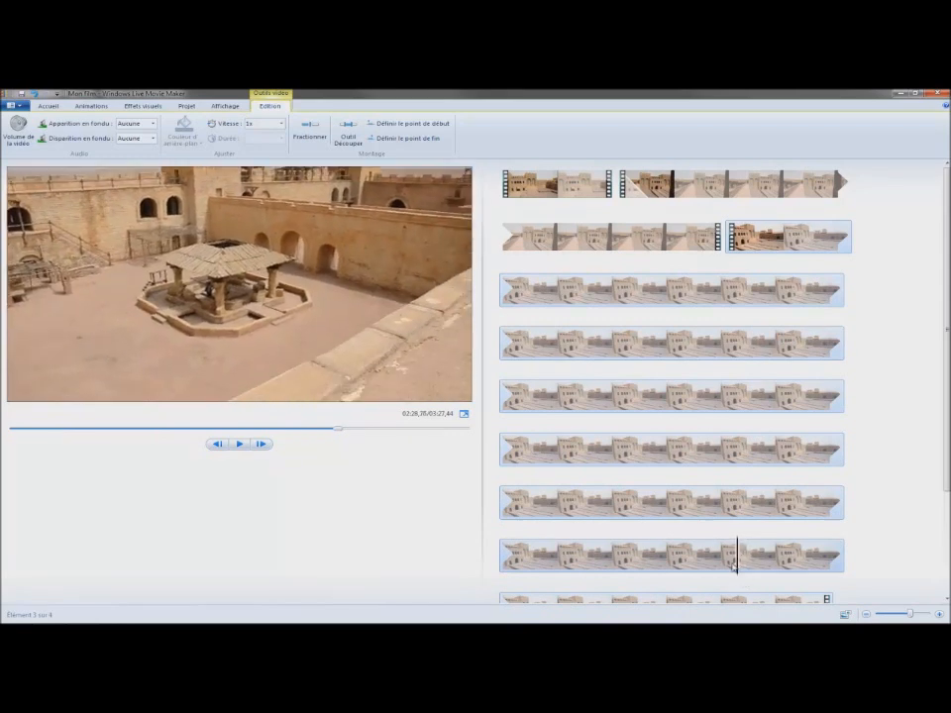
pyautogui.click(310, 129)
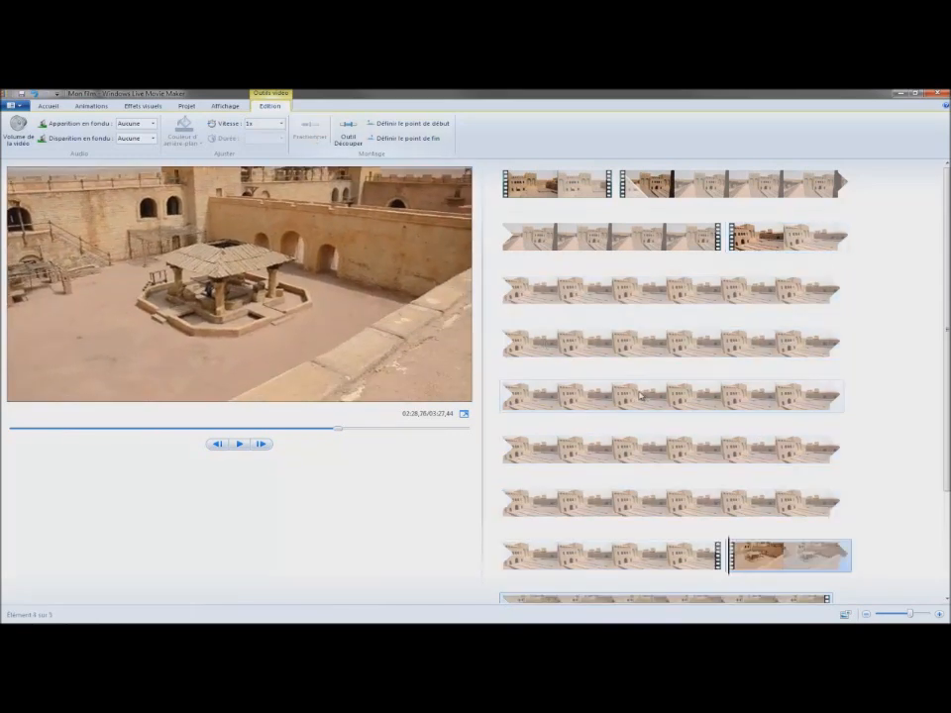
# - Delete the long middle segment between the 30-second split and the courtyard fountain shot
pyautogui.click(612, 342)
pyautogui.rightClick(664, 347)
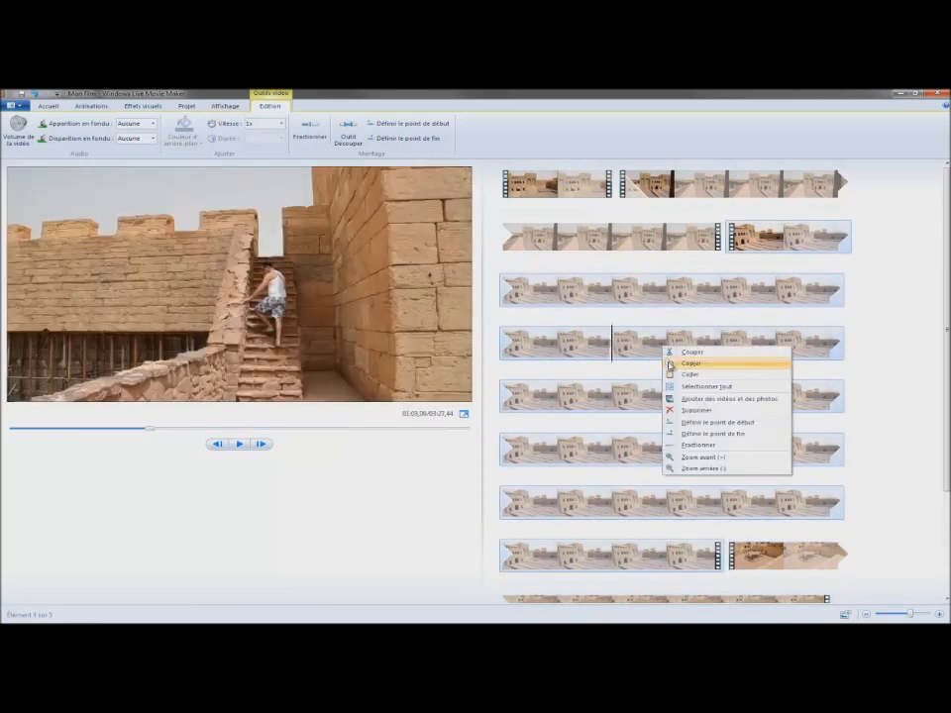
pyautogui.click(691, 411)
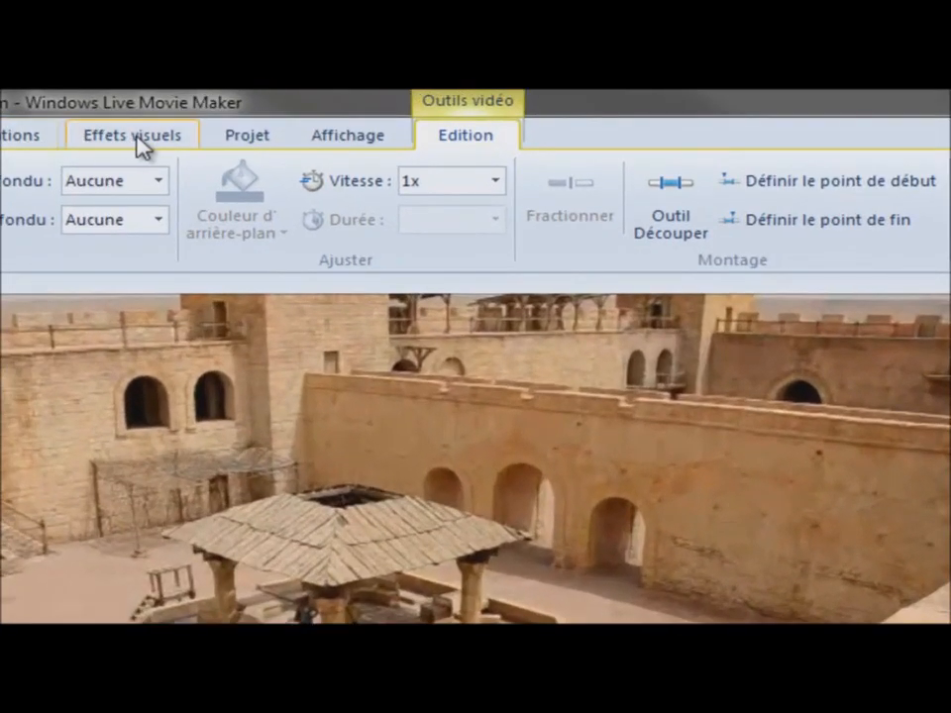
# - Apply the Diagonale - extérieur cadre transition to the courtyard fountain segment and V plein, bas to the Taroudent lake clip
pyautogui.click(138, 146)
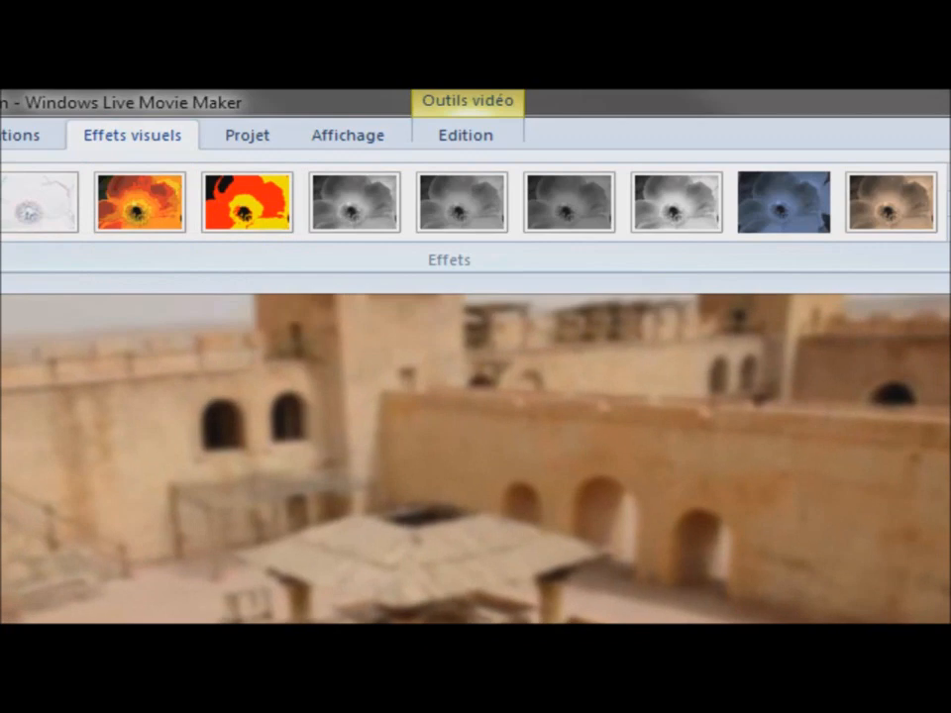
pyautogui.click(6, 144)
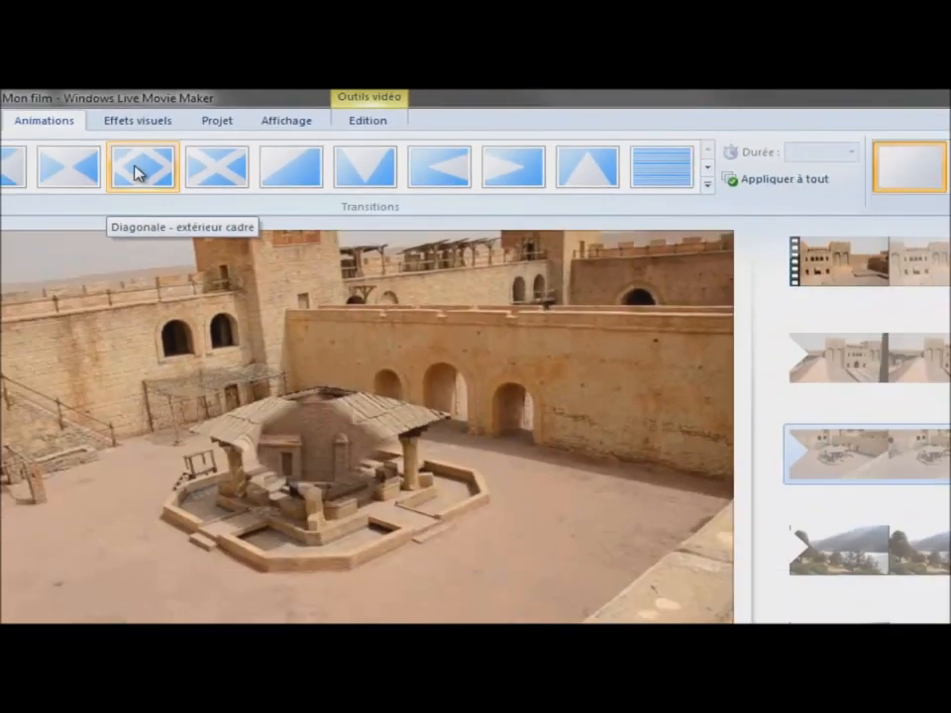
pyautogui.click(134, 211)
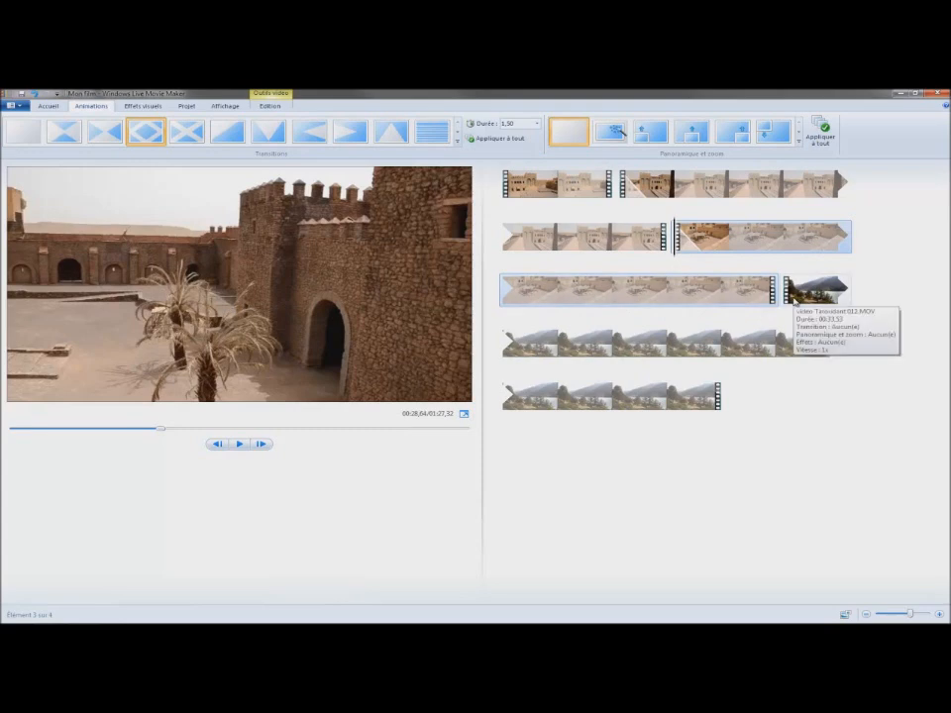
pyautogui.click(784, 289)
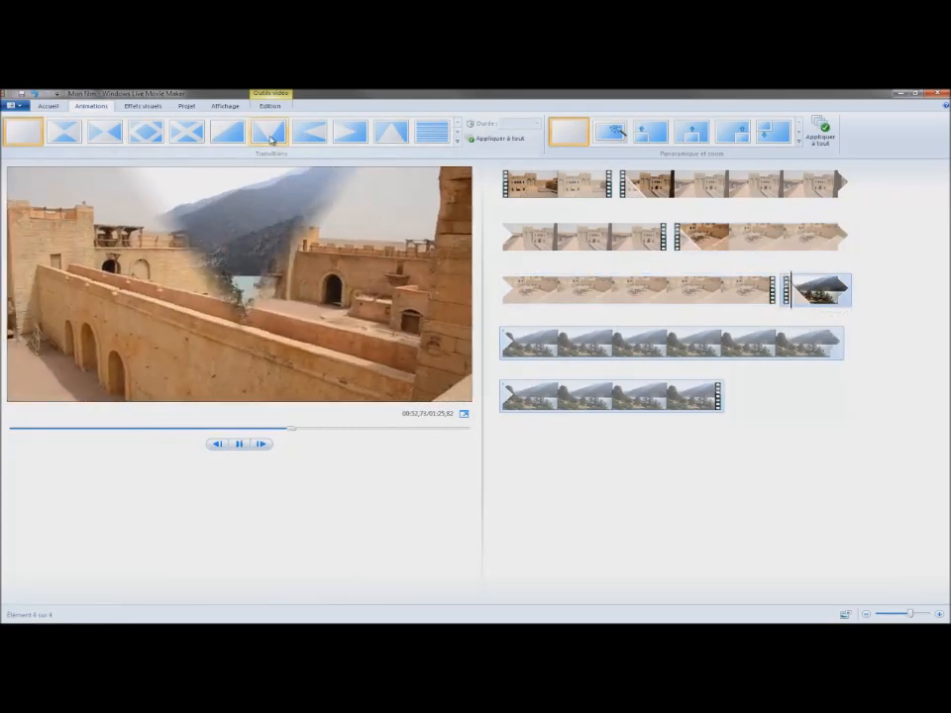
pyautogui.click(270, 140)
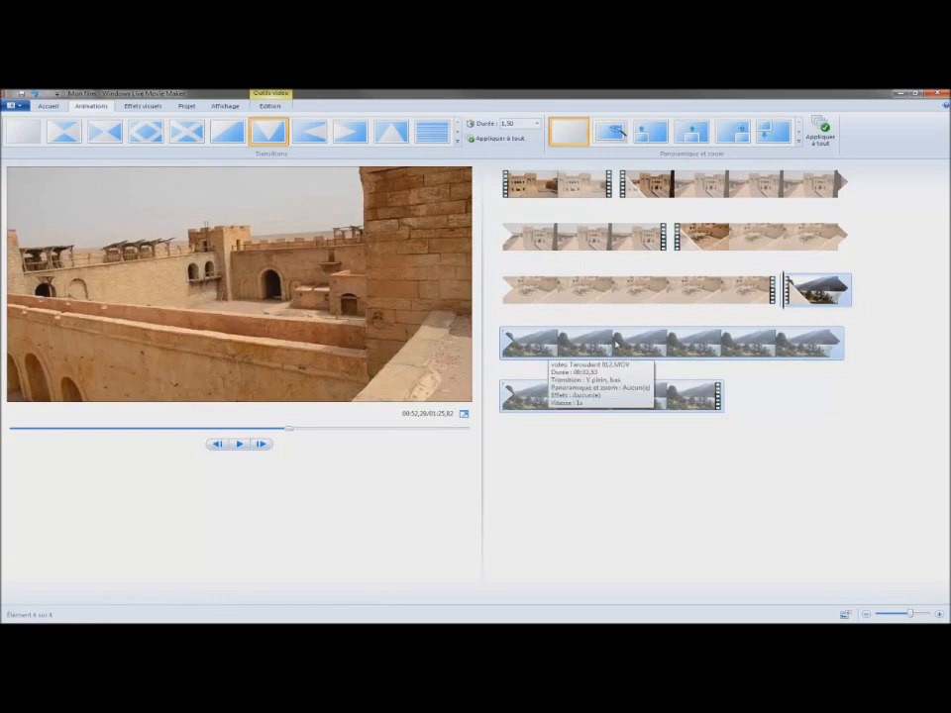
# - Scan through the Taroudent lake clip and split it at about 1 min 15 s
pyautogui.click(509, 334)
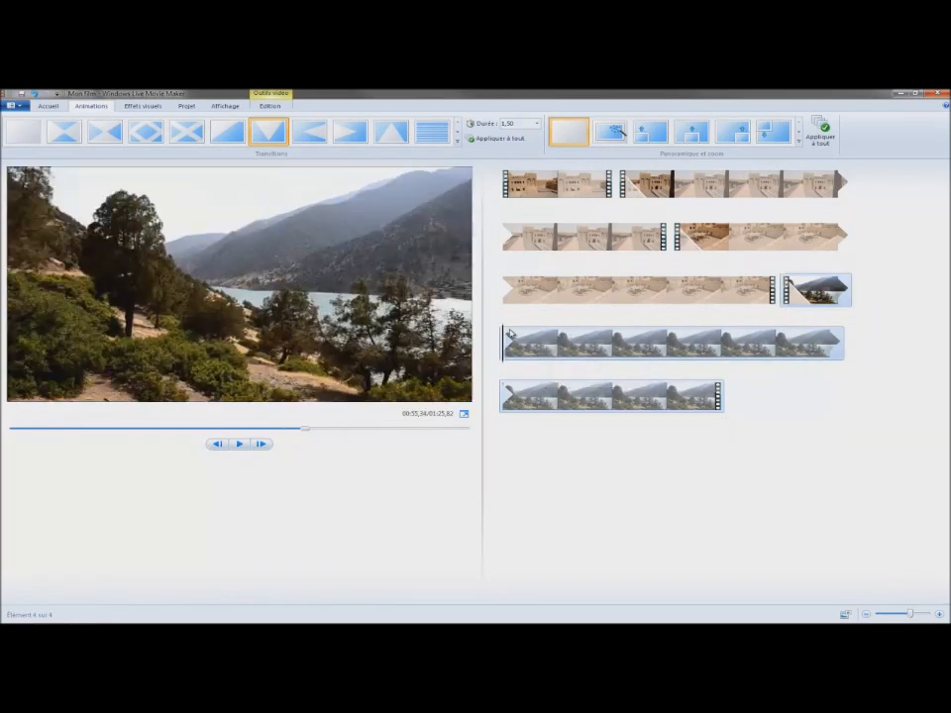
pyautogui.moveTo(508, 337); pyautogui.dragTo(841, 360)
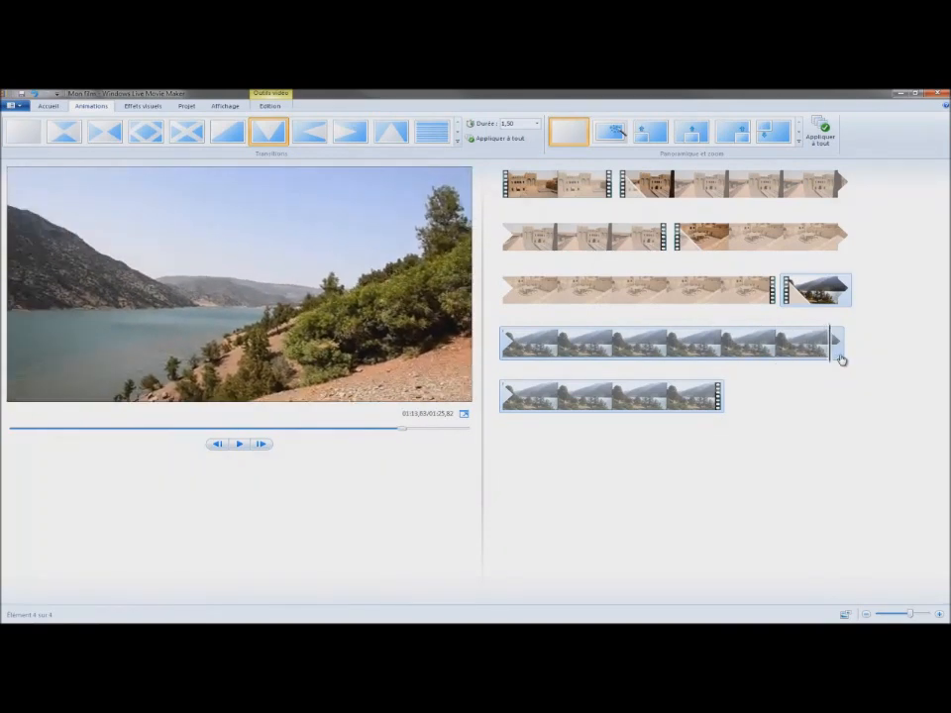
pyautogui.click(506, 399)
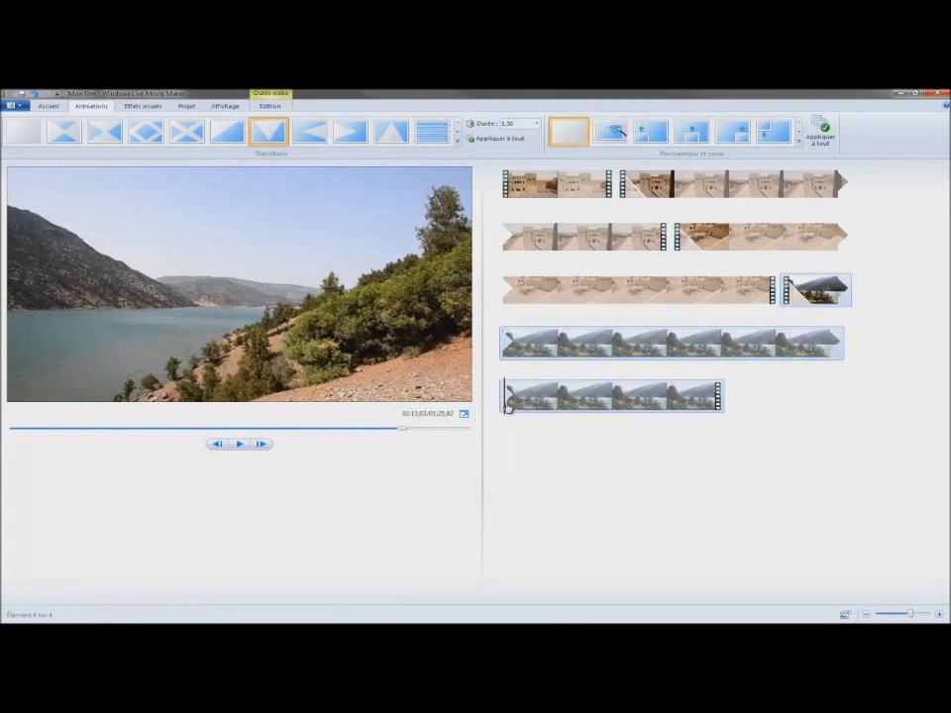
pyautogui.moveTo(506, 403); pyautogui.dragTo(528, 407)
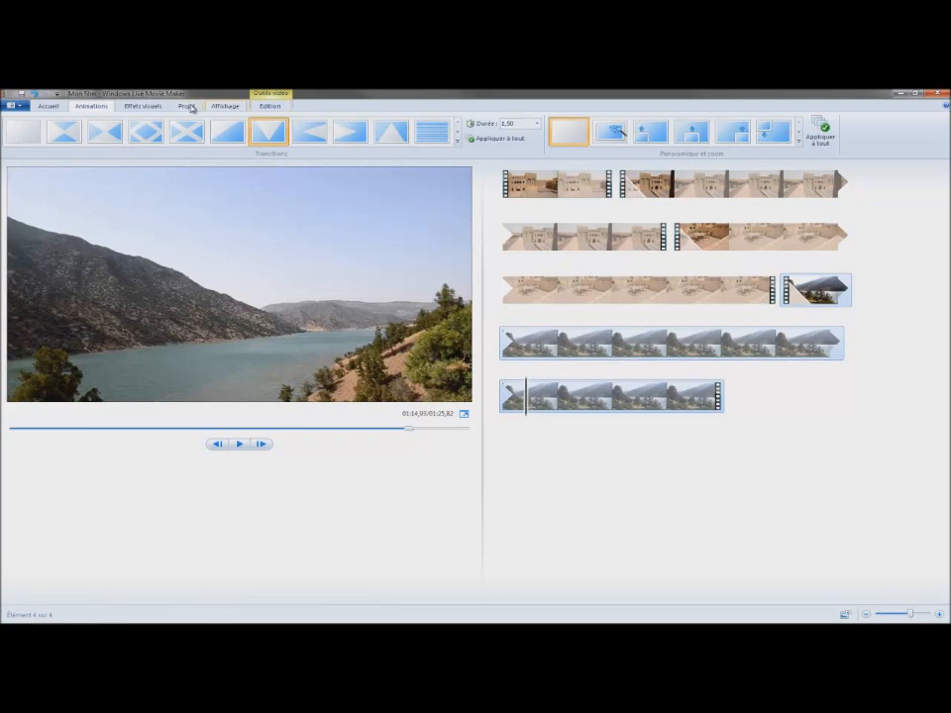
pyautogui.click(270, 107)
pyautogui.click(309, 130)
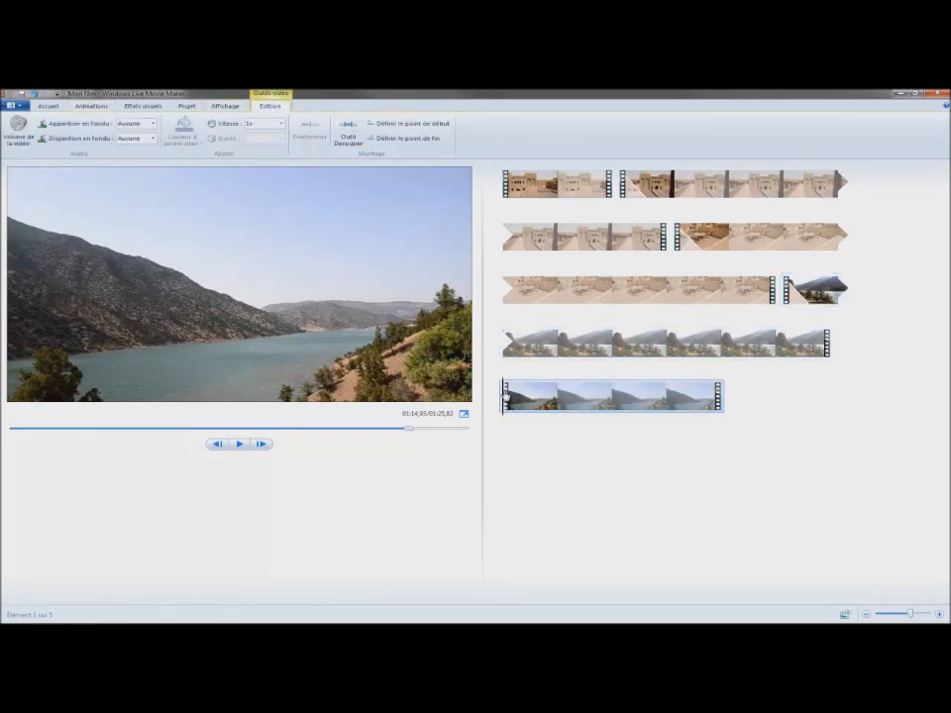
# - Split the lake clip again at about 1 min 21 s and delete the segment between the two splits
pyautogui.moveTo(506, 397); pyautogui.dragTo(627, 406)
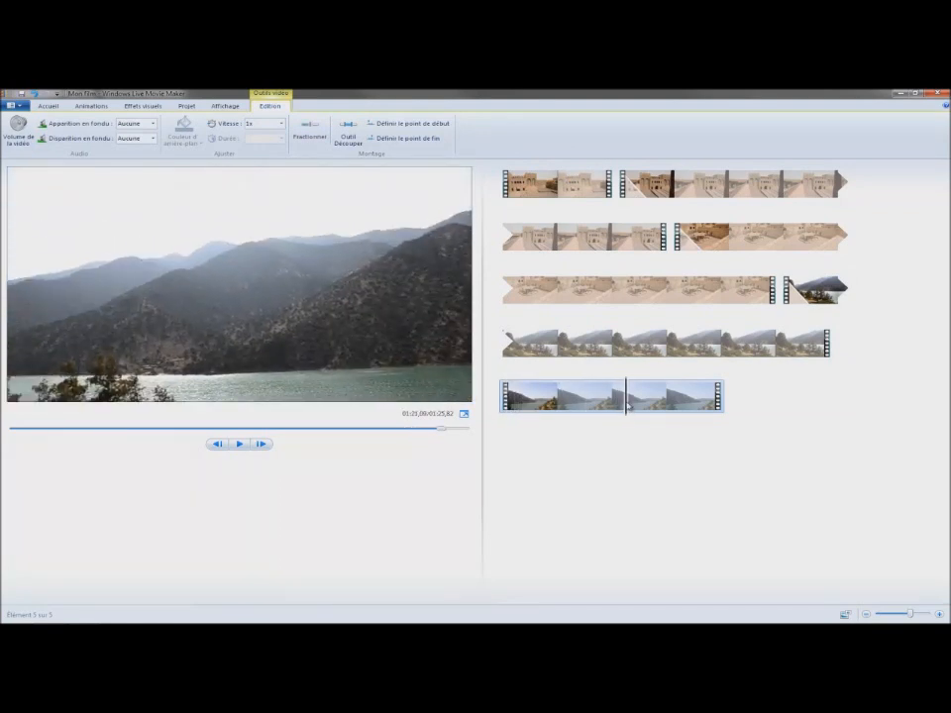
pyautogui.click(309, 129)
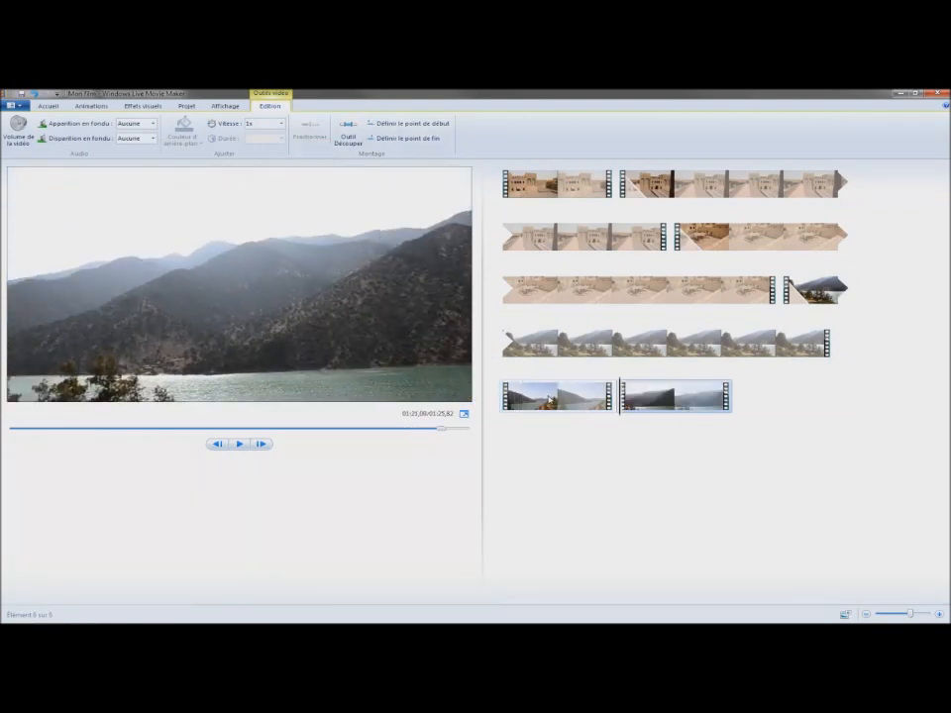
pyautogui.rightClick(552, 399)
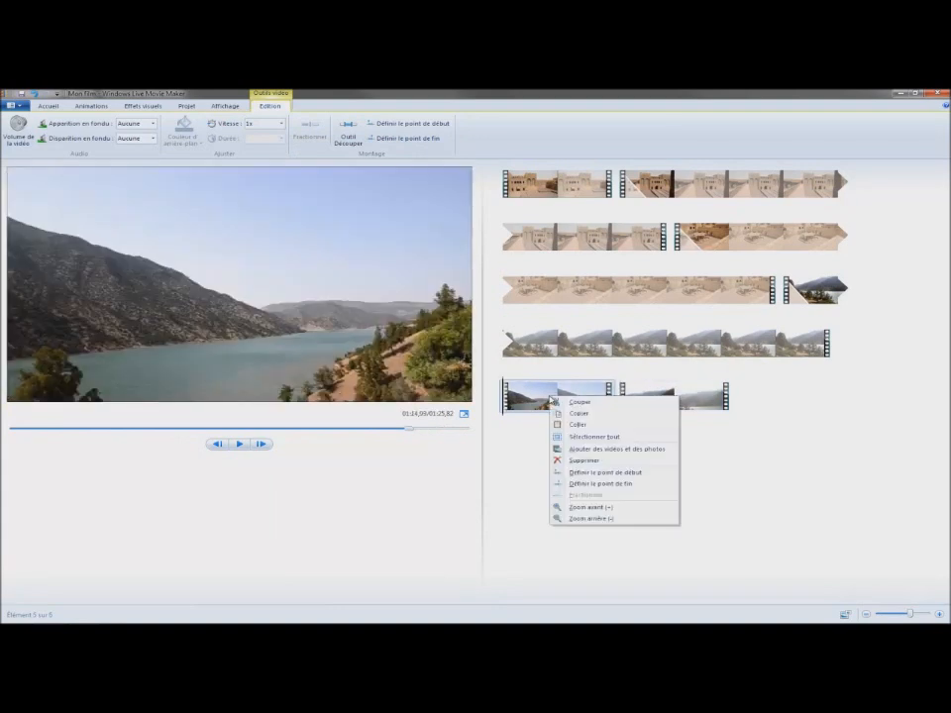
pyautogui.click(573, 461)
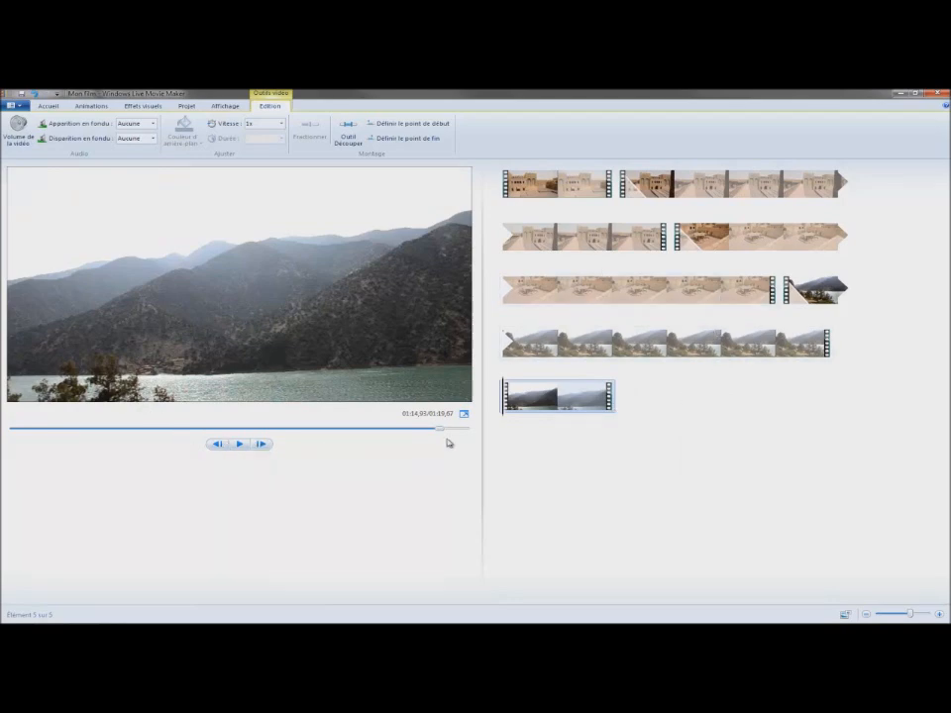
# - Play the movie from about 52 seconds through the lake clip's transition and cut, and open the video volume control
pyautogui.moveTo(439, 434); pyautogui.dragTo(309, 443)
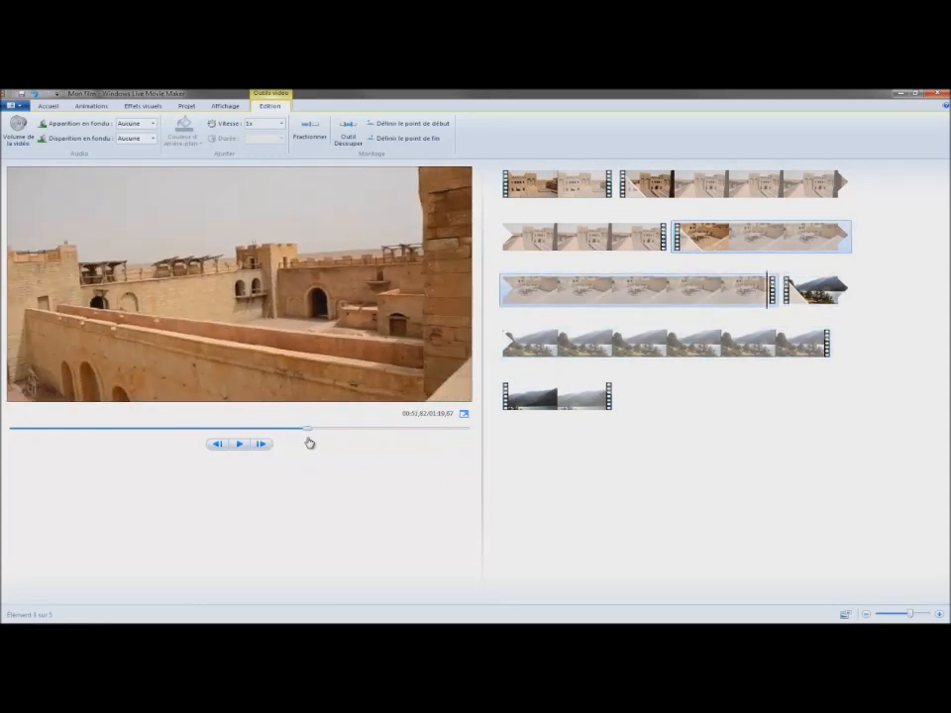
pyautogui.click(238, 445)
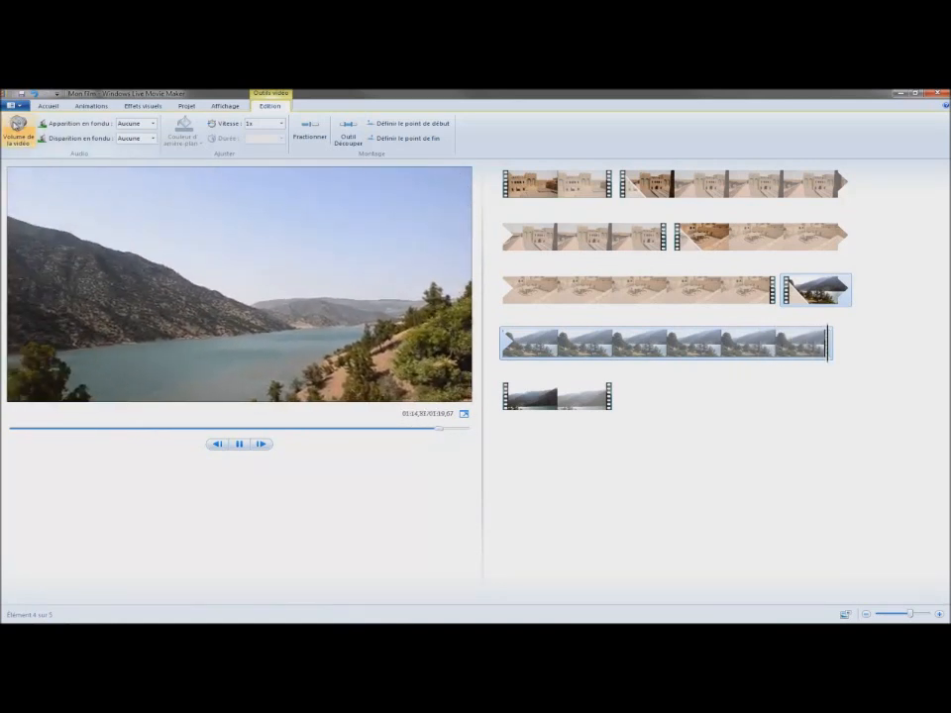
pyautogui.click(17, 126)
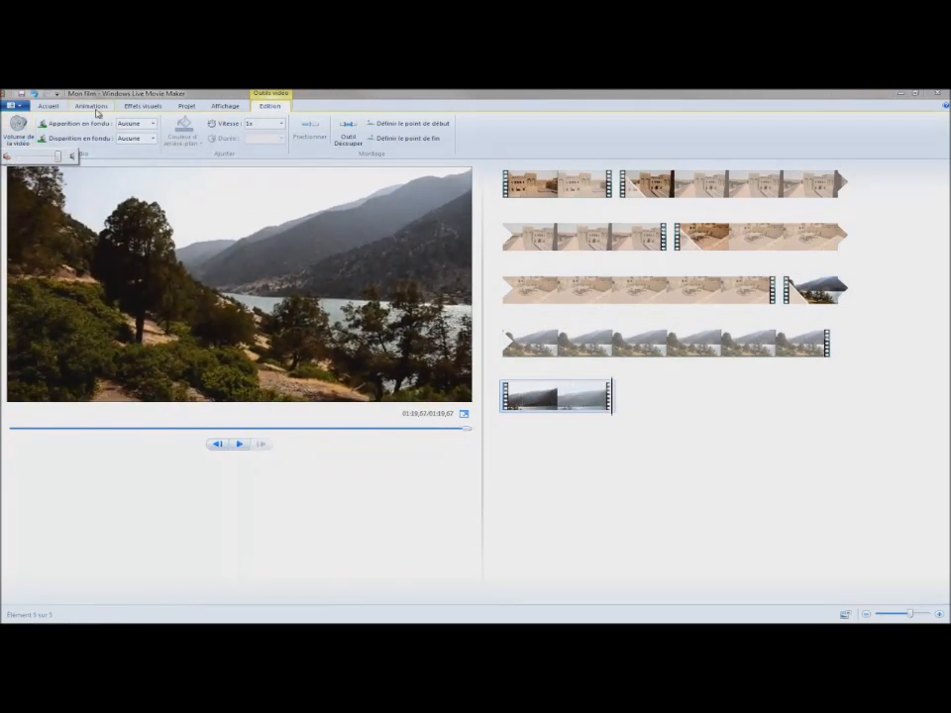
# - Export the movie with the Recommandé pour ce projet setting as a WMV file named "Teste film pinnacle studi"
pyautogui.click(49, 106)
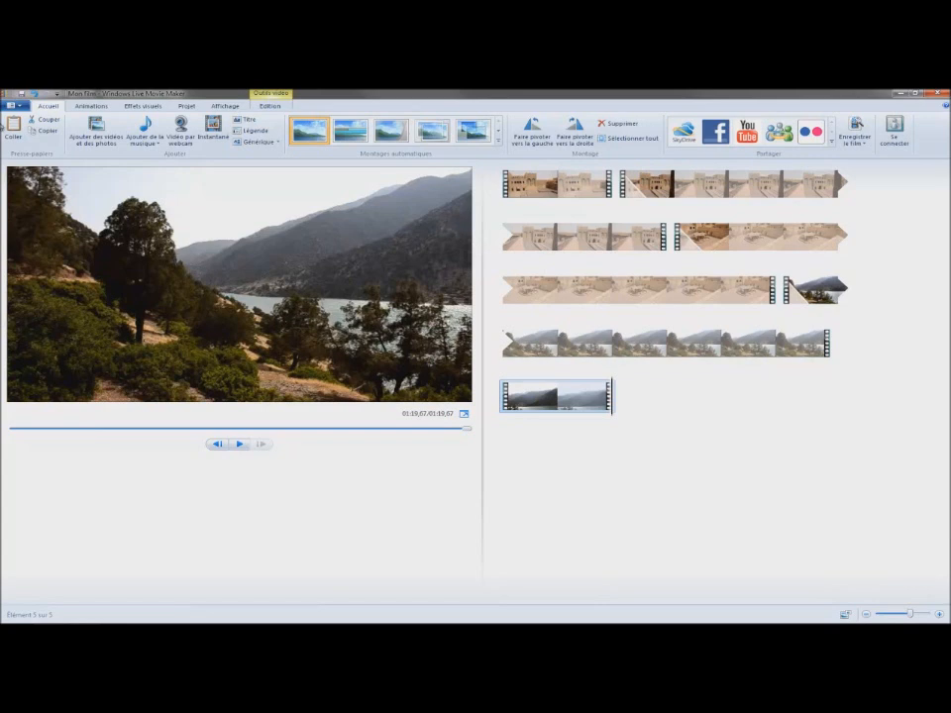
pyautogui.click(16, 105)
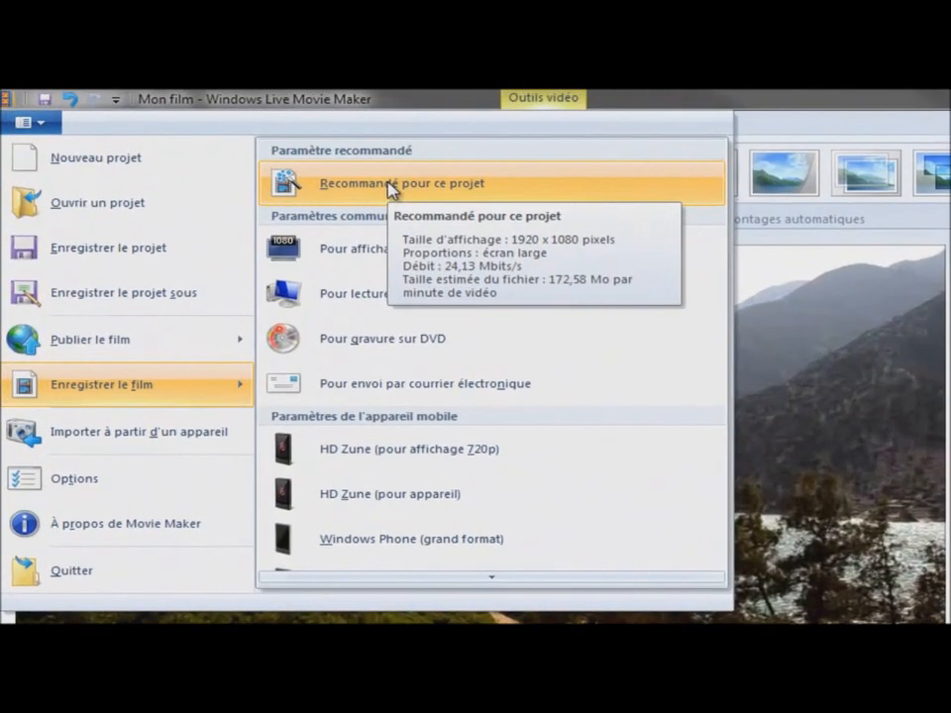
pyautogui.click(394, 188)
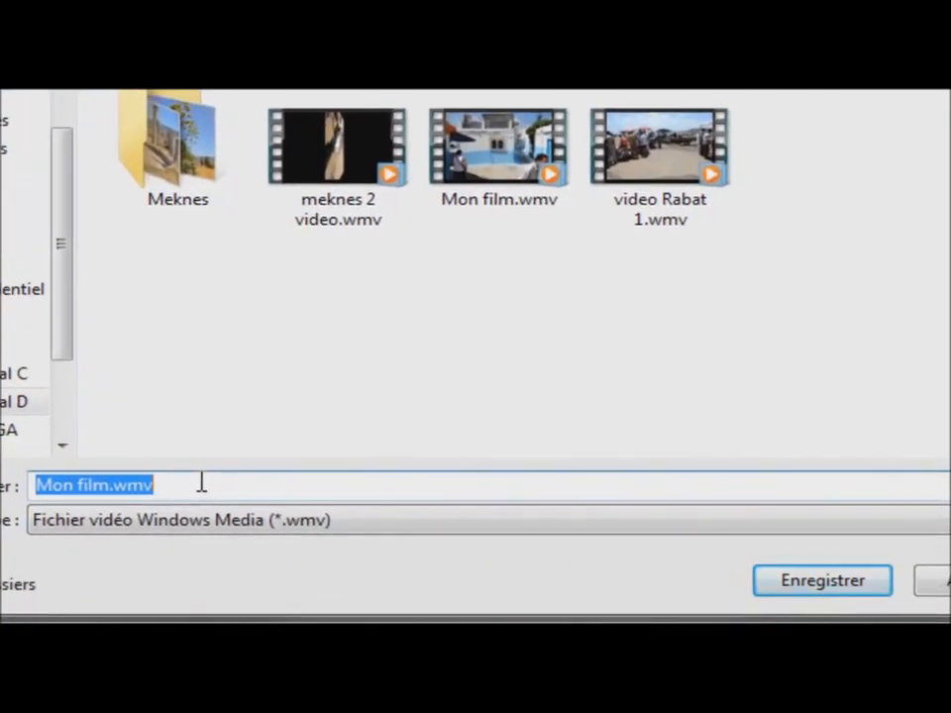
pyautogui.write('Tese')
pyautogui.write(' f')
pyautogui.write('ilm')
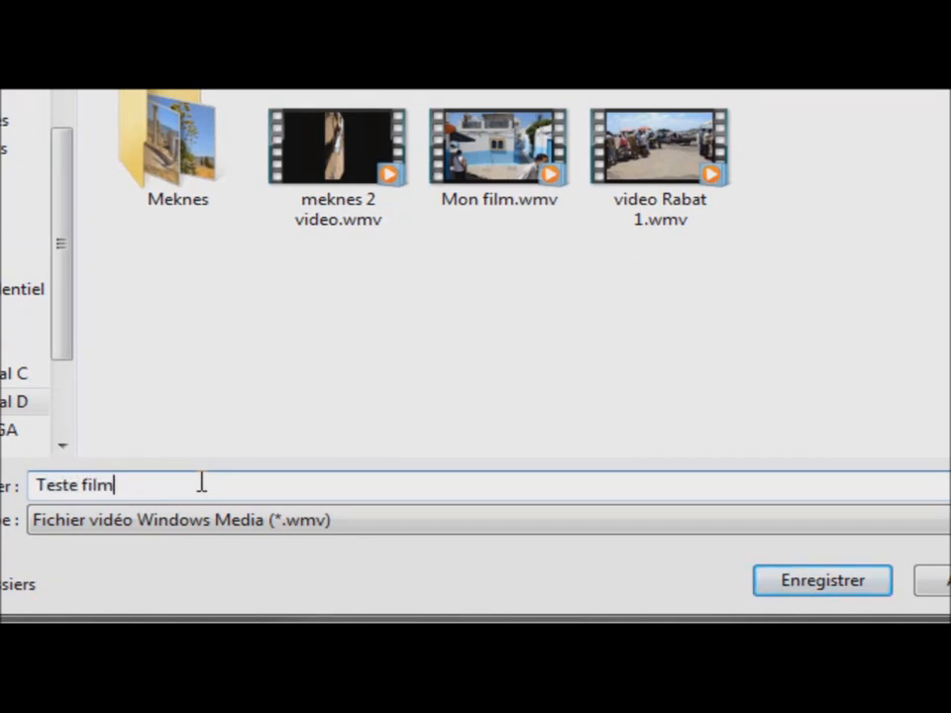
pyautogui.write(' pinnacle ')
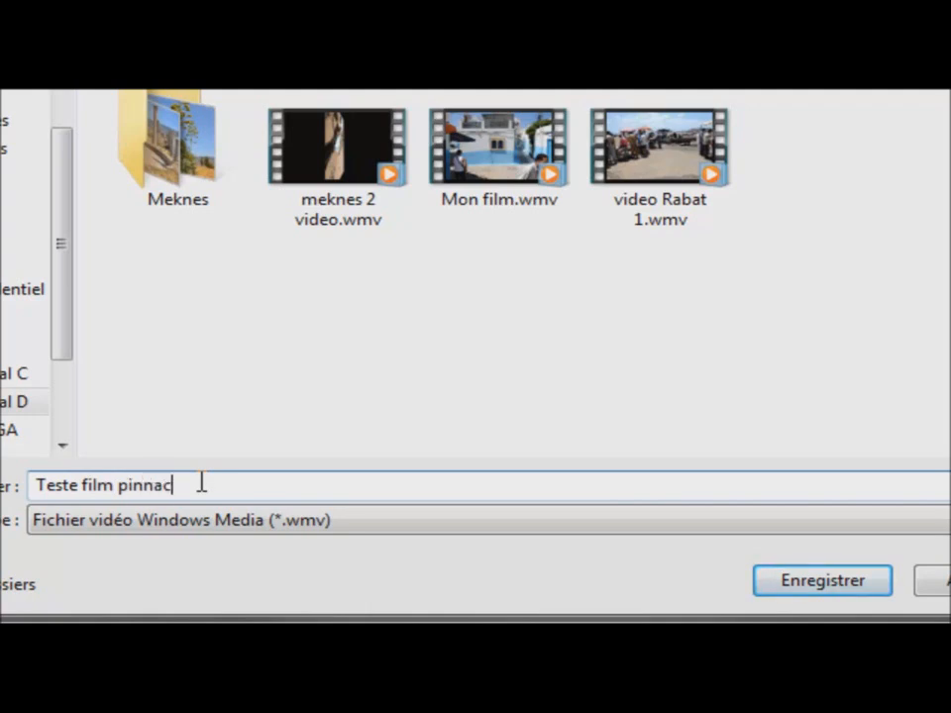
pyautogui.write('studi')
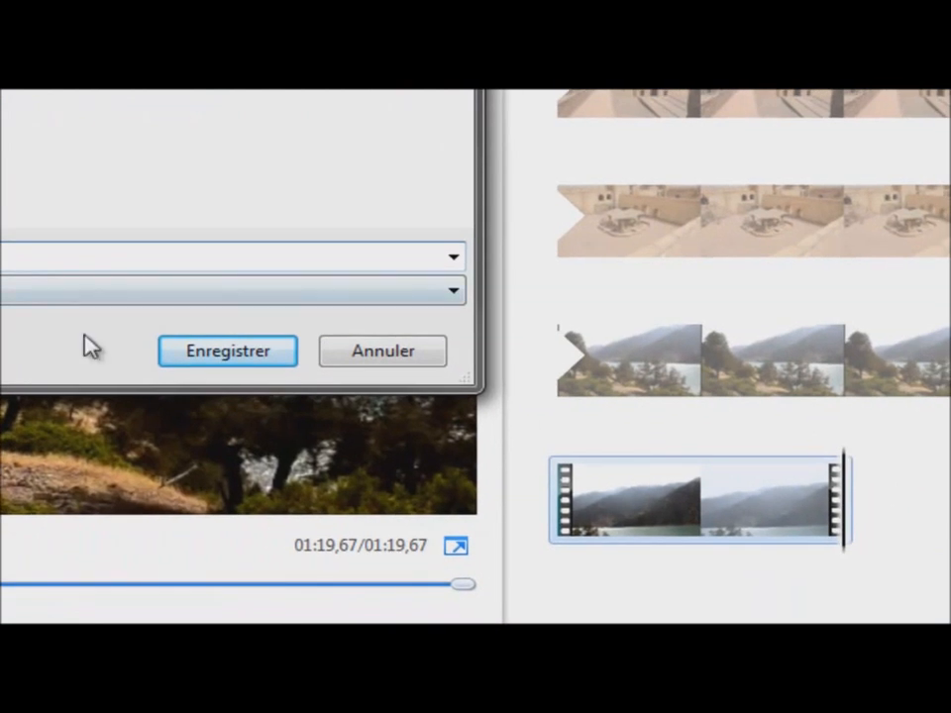
pyautogui.click(207, 362)
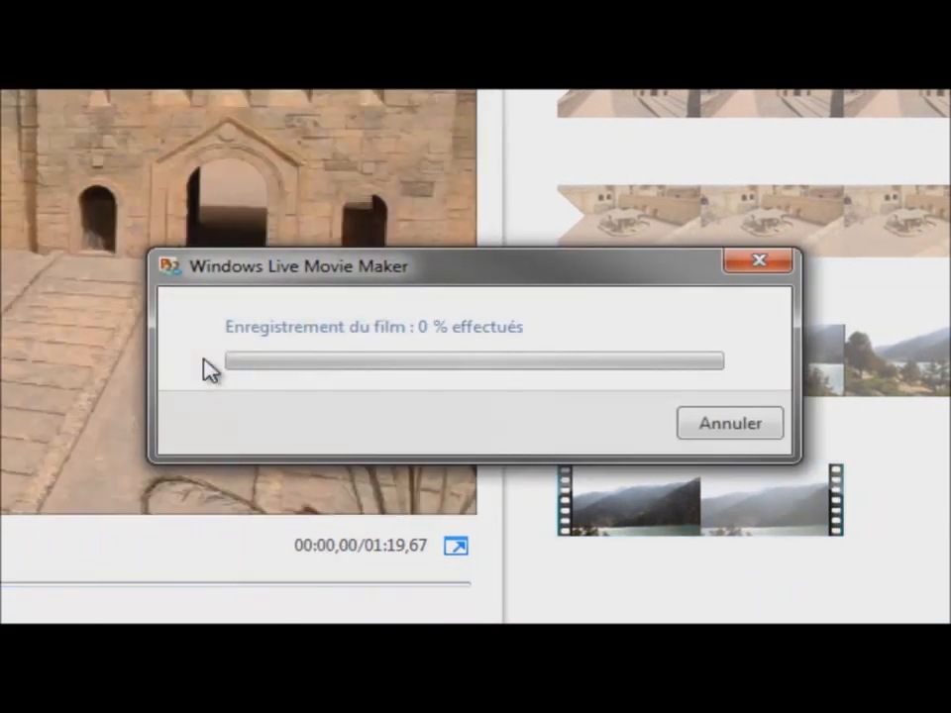